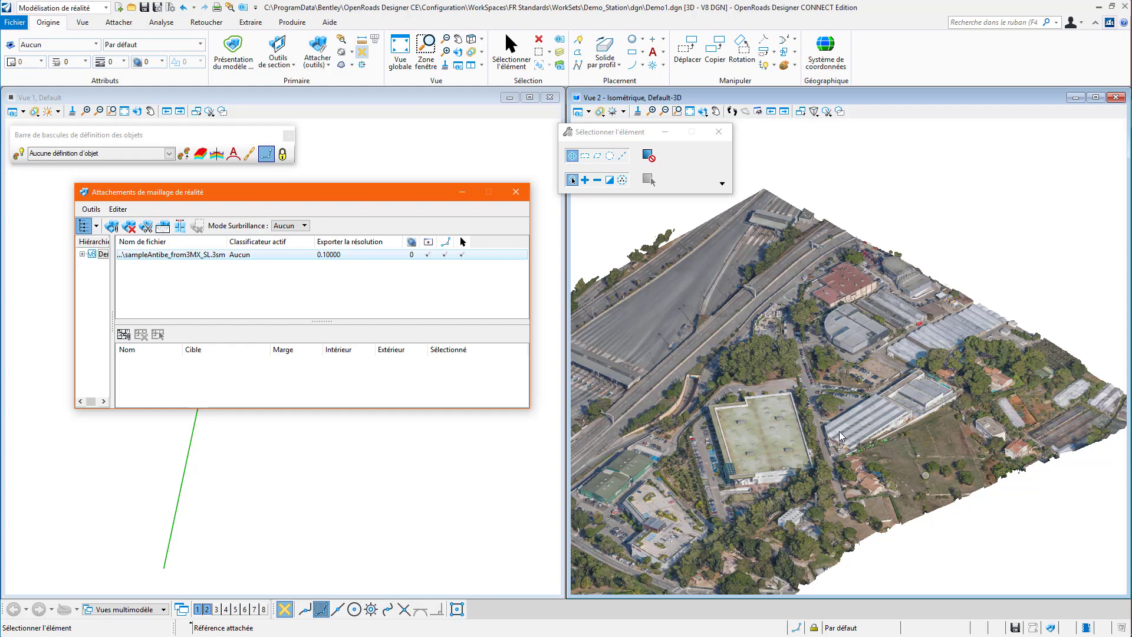
Frame the open field beside the long warehouse in the 3D view and switch that view to the top orientation.
scroll(840, 431, down, 1)
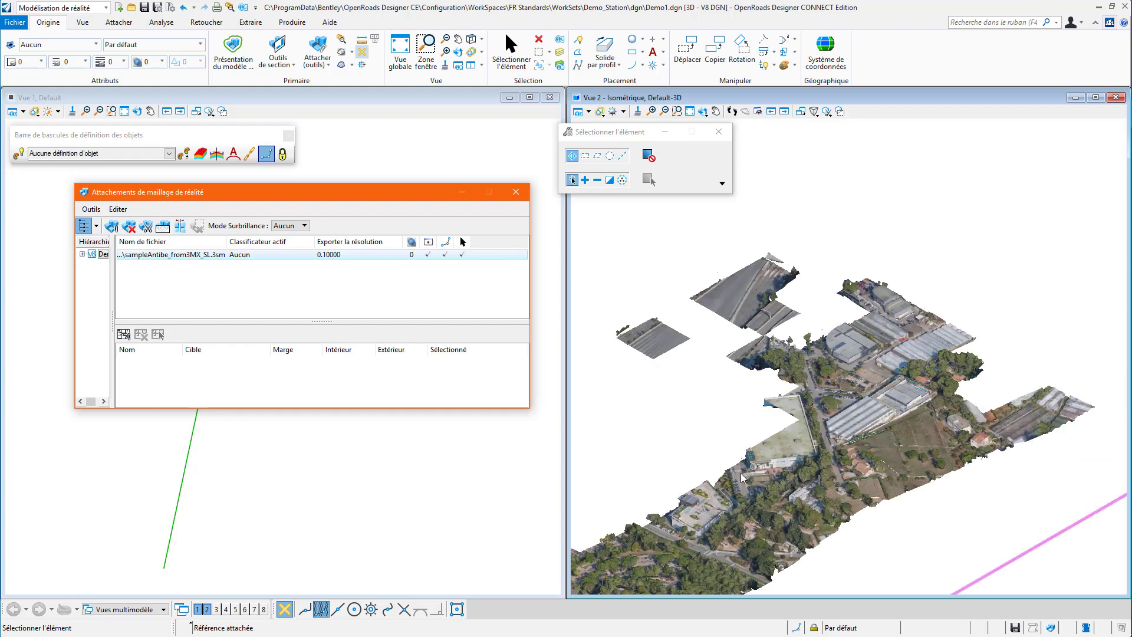
middle_drag(670, 414, 807, 370)
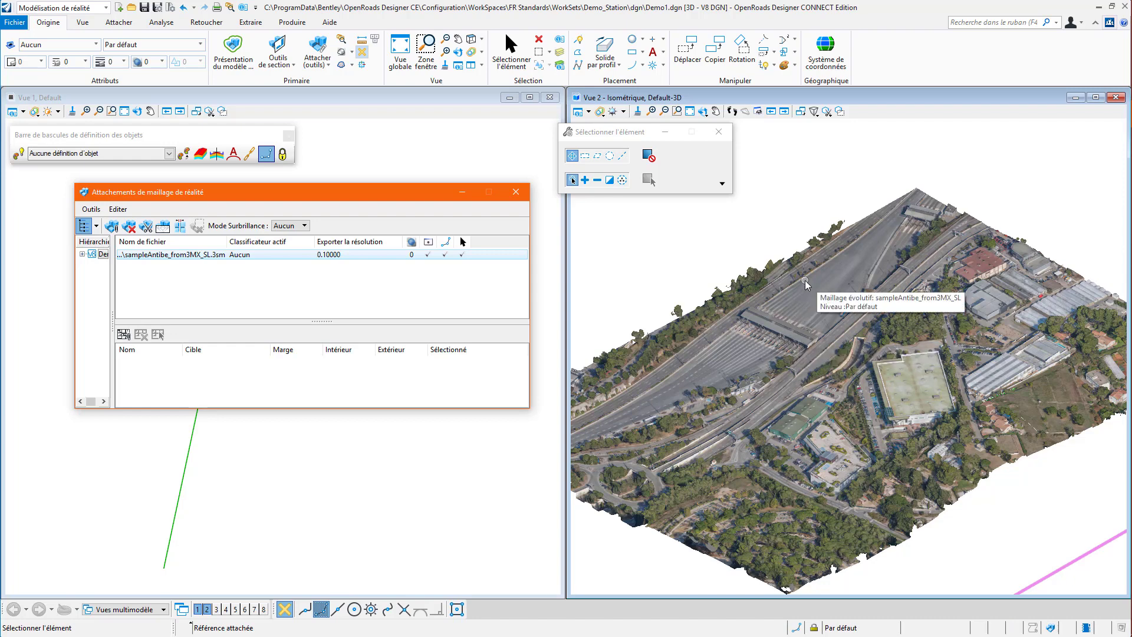
click(676, 111)
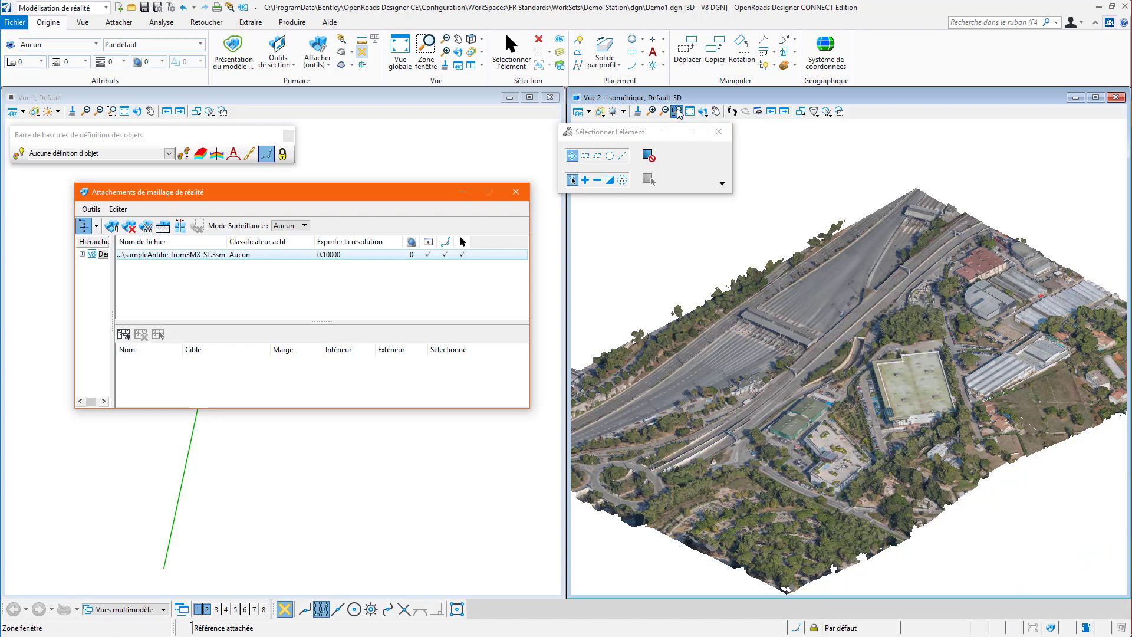
click(1055, 364)
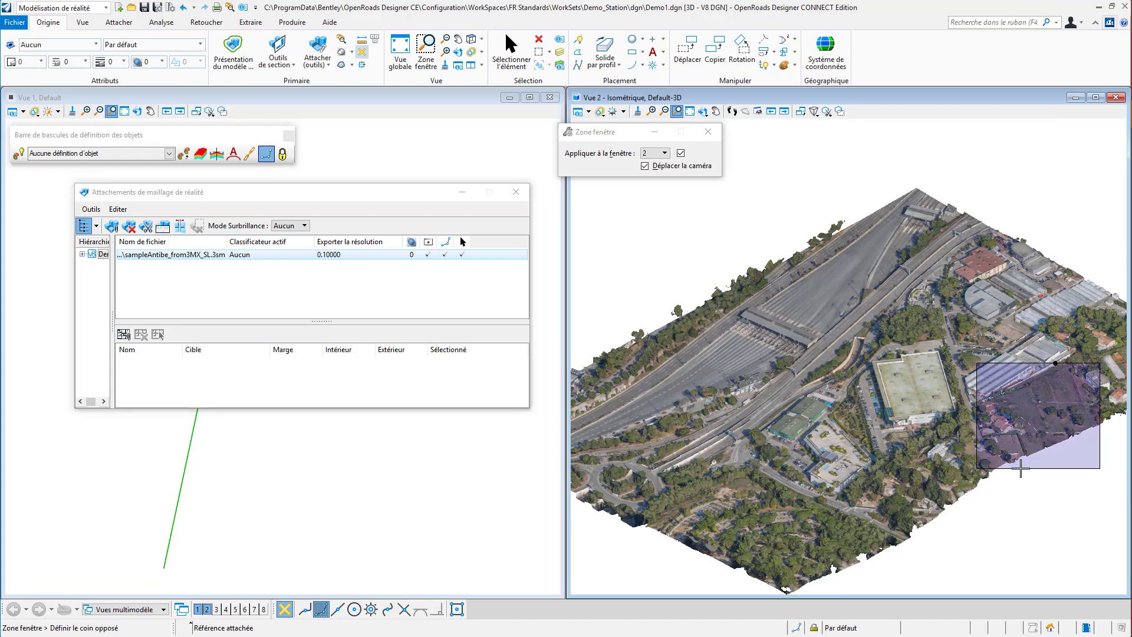
click(1021, 468)
right_click(1018, 465)
middle_drag(796, 289, 856, 344)
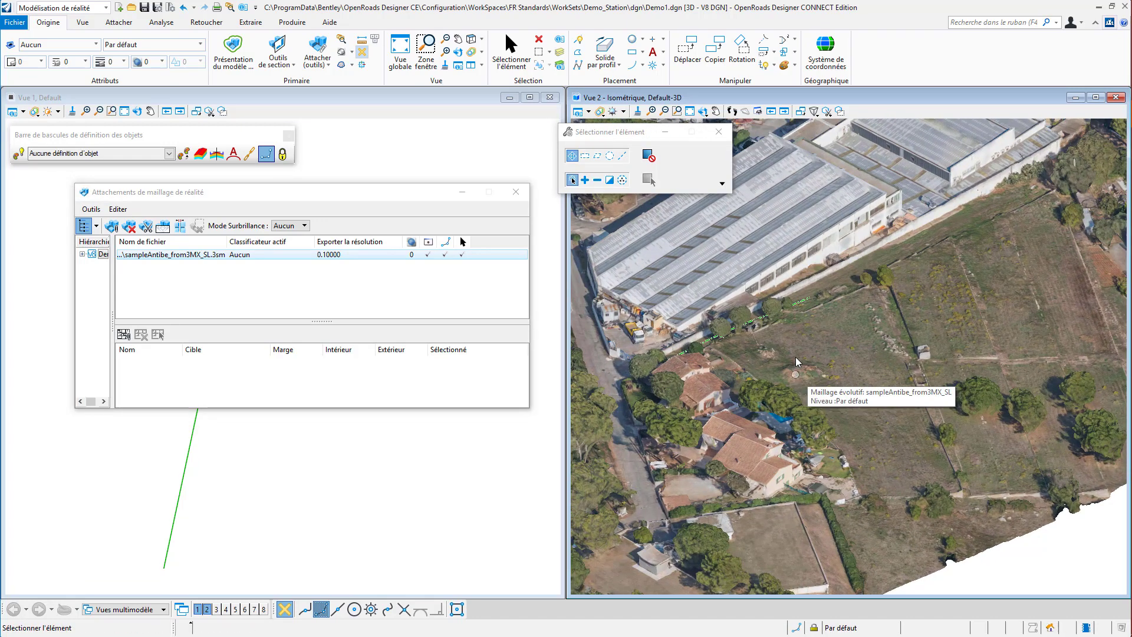
click(702, 111)
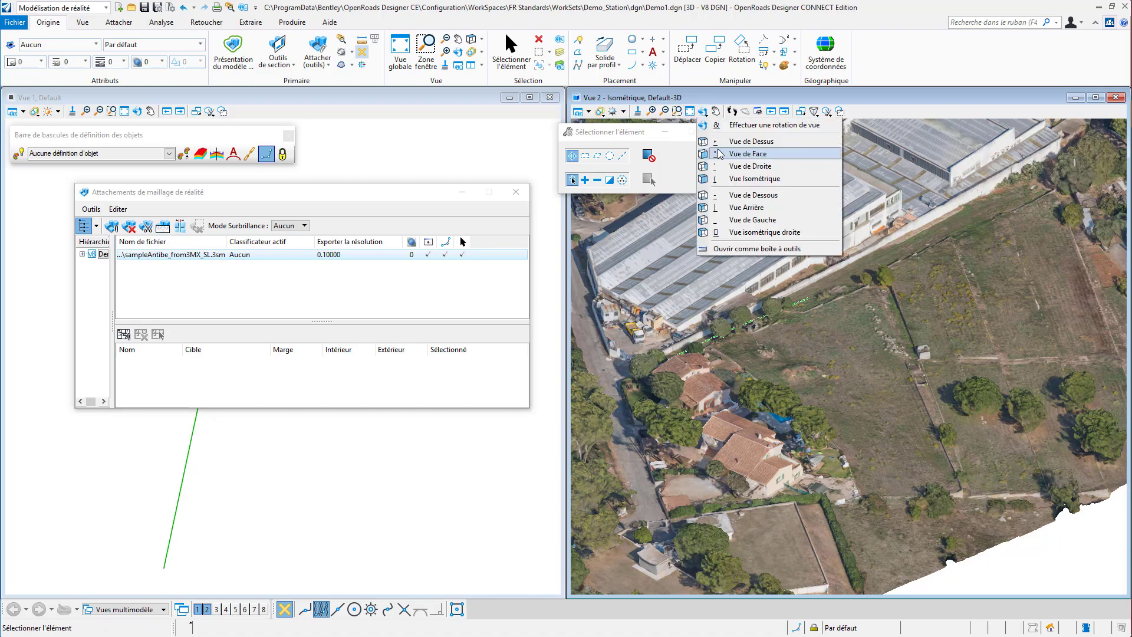
click(720, 142)
middle_drag(851, 315, 806, 345)
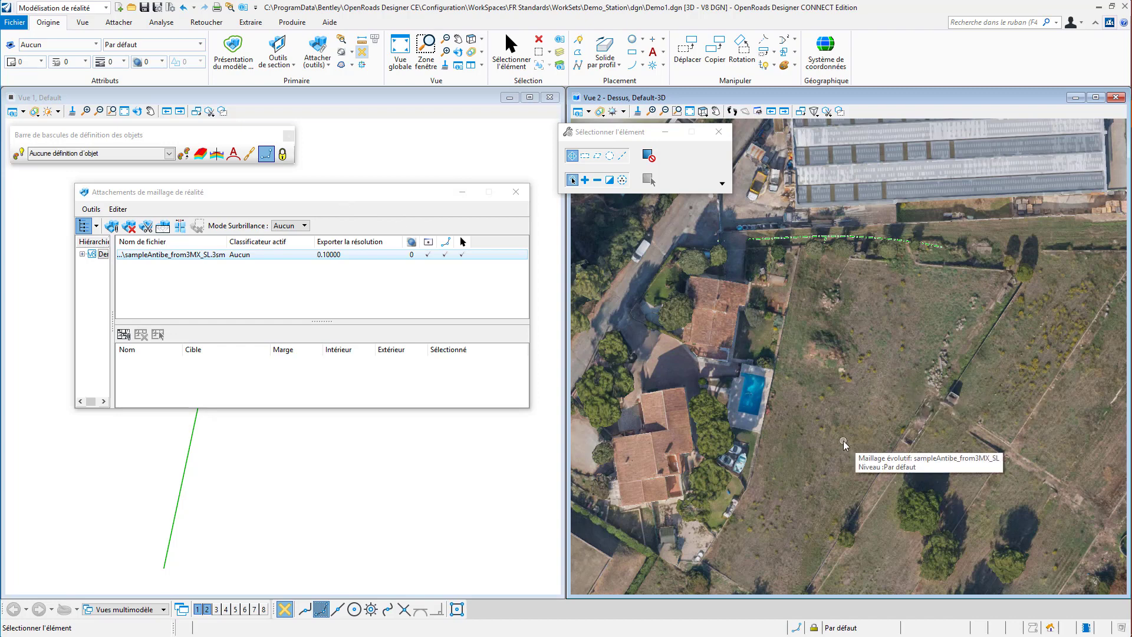
Turn off display, snapping and locating for the sampleAntibe_from3MX_SL.3sm reality mesh and close its attachment settings.
click(427, 255)
click(445, 254)
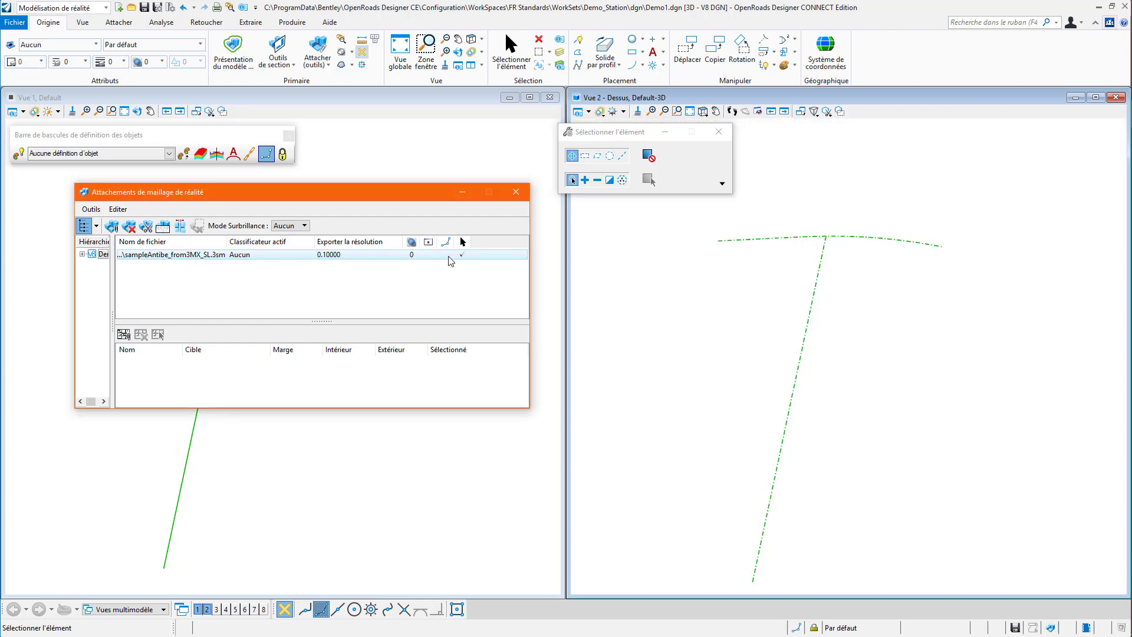
click(461, 256)
click(516, 193)
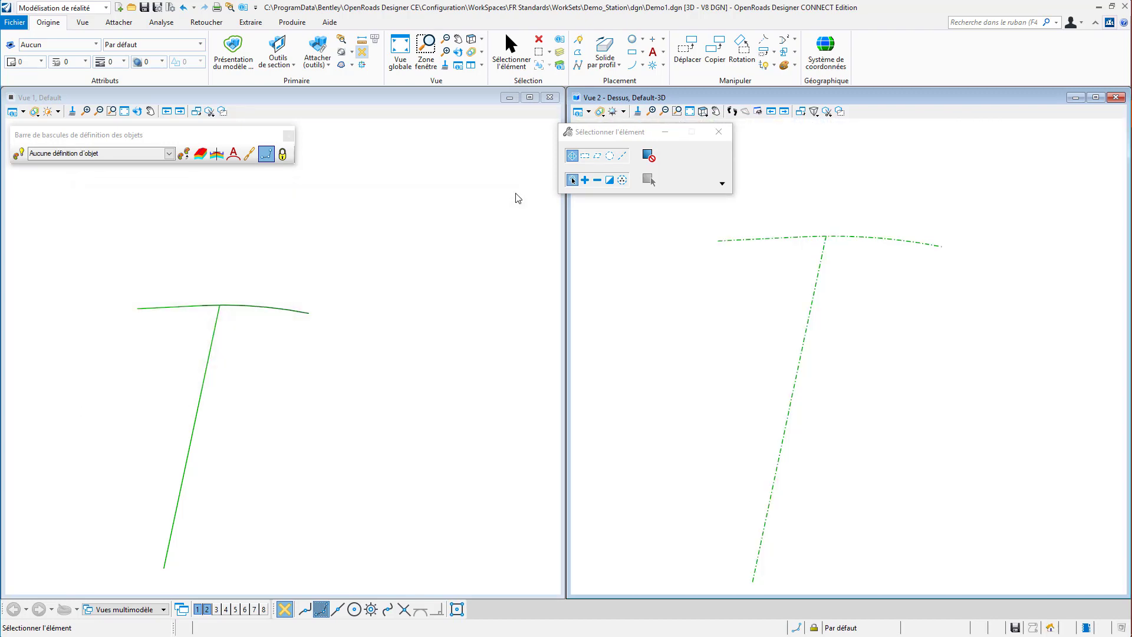
Turn on all levels of the Demo_Rendu_EU_TN_final.dgn reference in View 2 to display the terrain triangles, and close the level display.
key(ctrl+e)
click(429, 258)
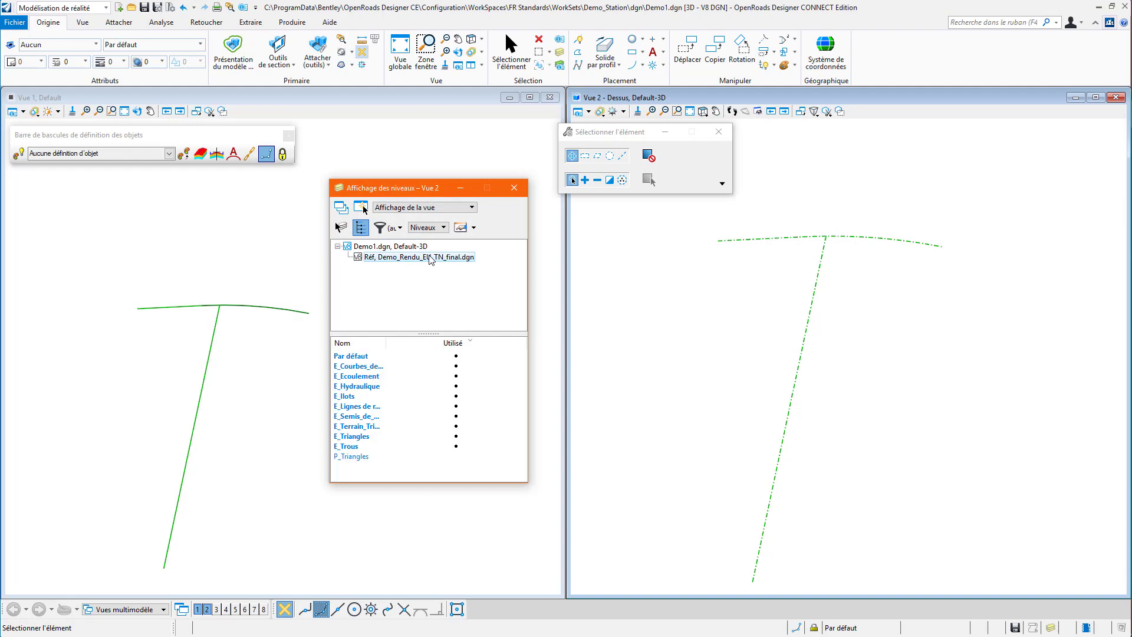
drag(353, 356, 356, 460)
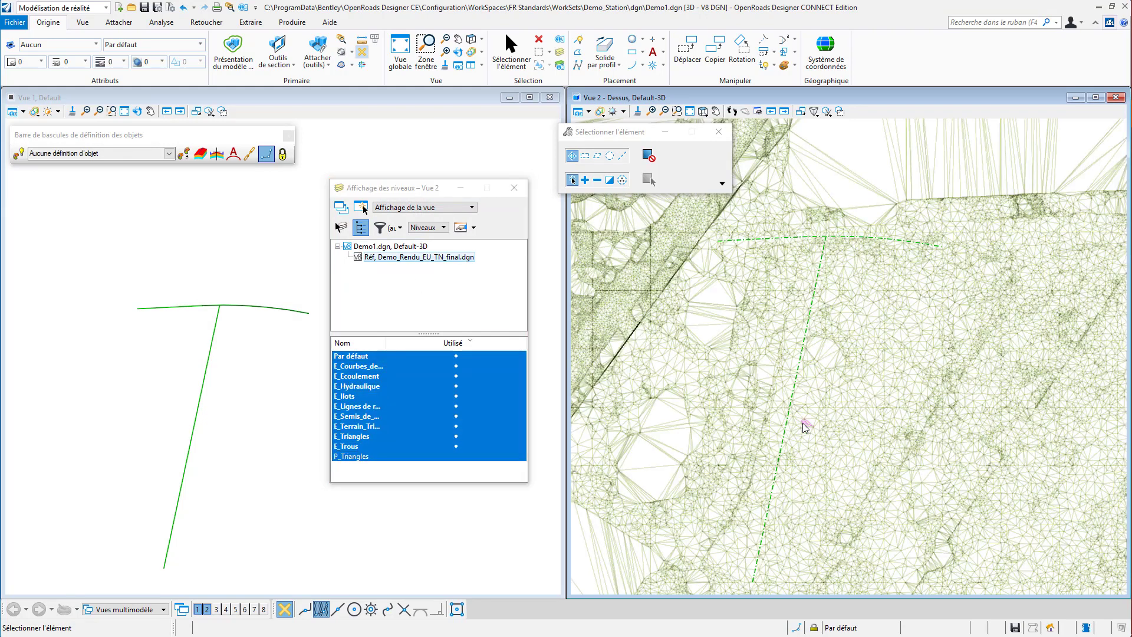
click(824, 417)
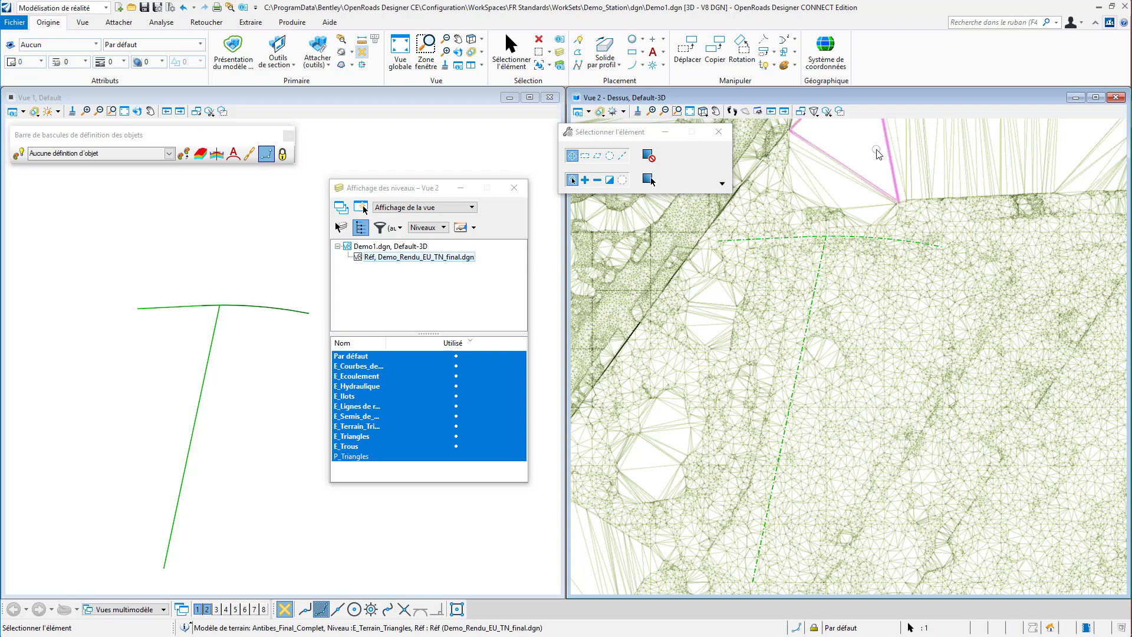
click(515, 190)
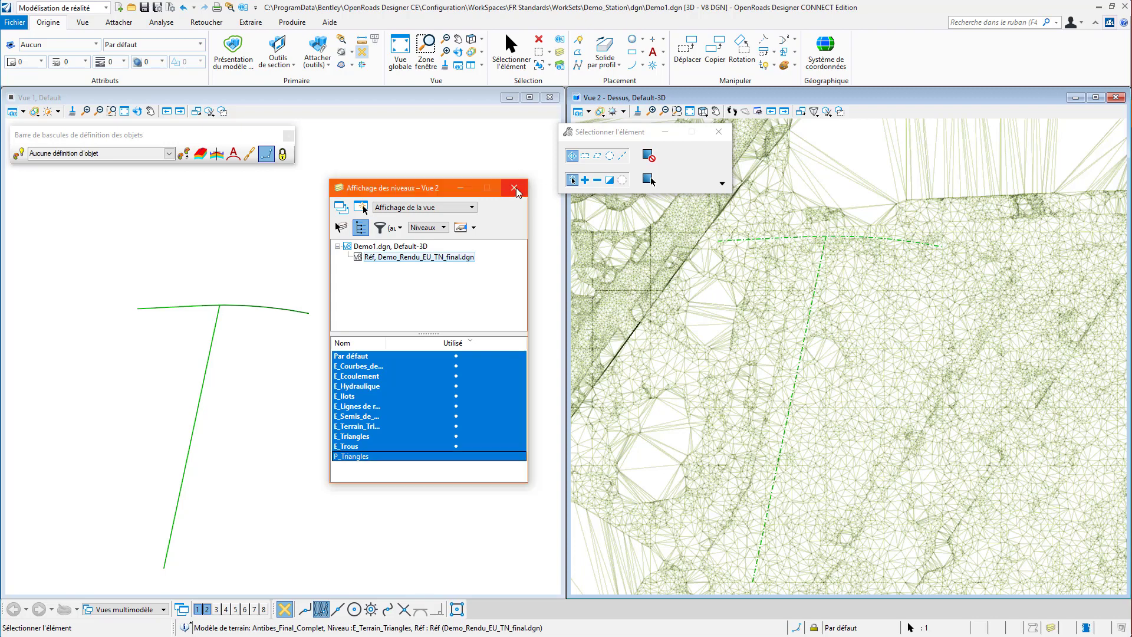
click(514, 188)
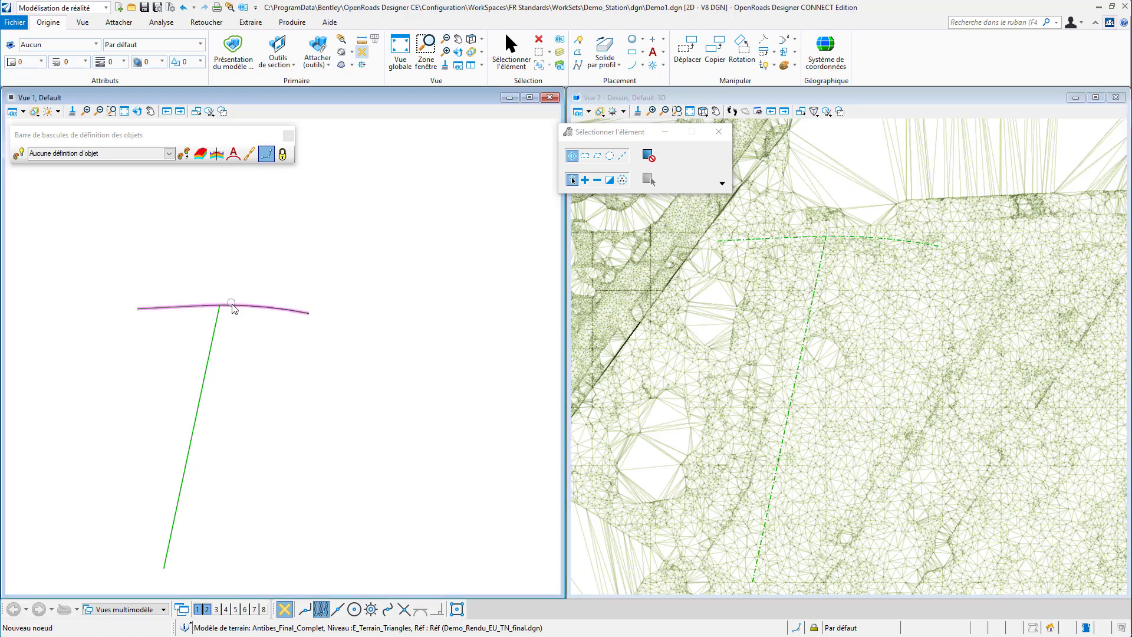
Inspect the two alignments in the plan view, selecting the curved access axis Acces_1 to check its element information.
click(210, 330)
click(212, 334)
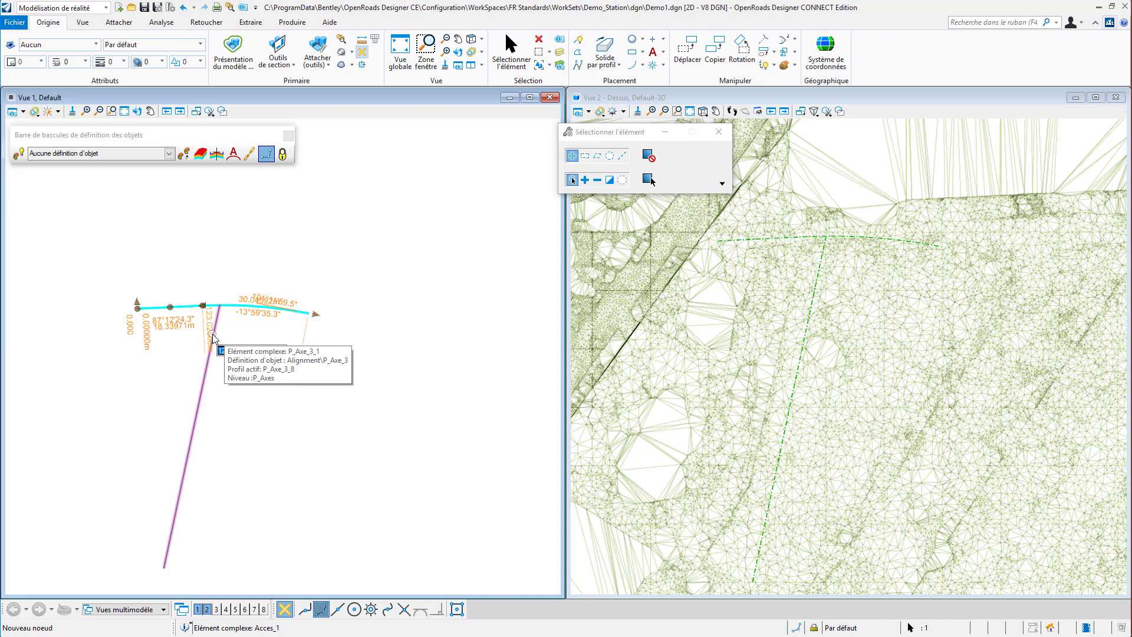
scroll(115, 286, up, 1)
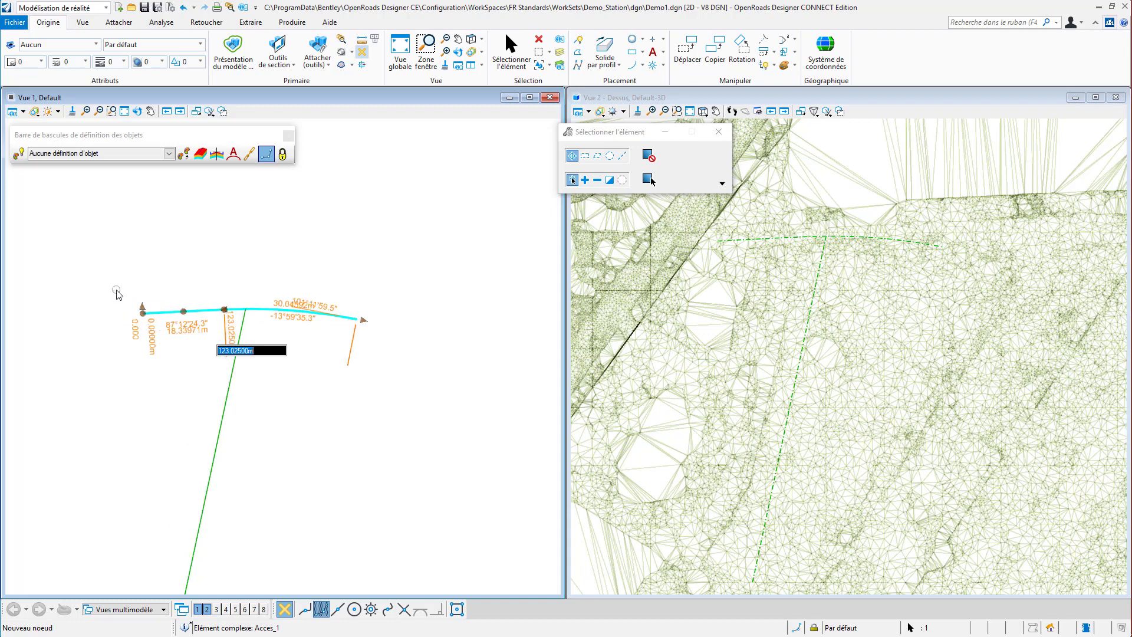
click(193, 324)
click(198, 304)
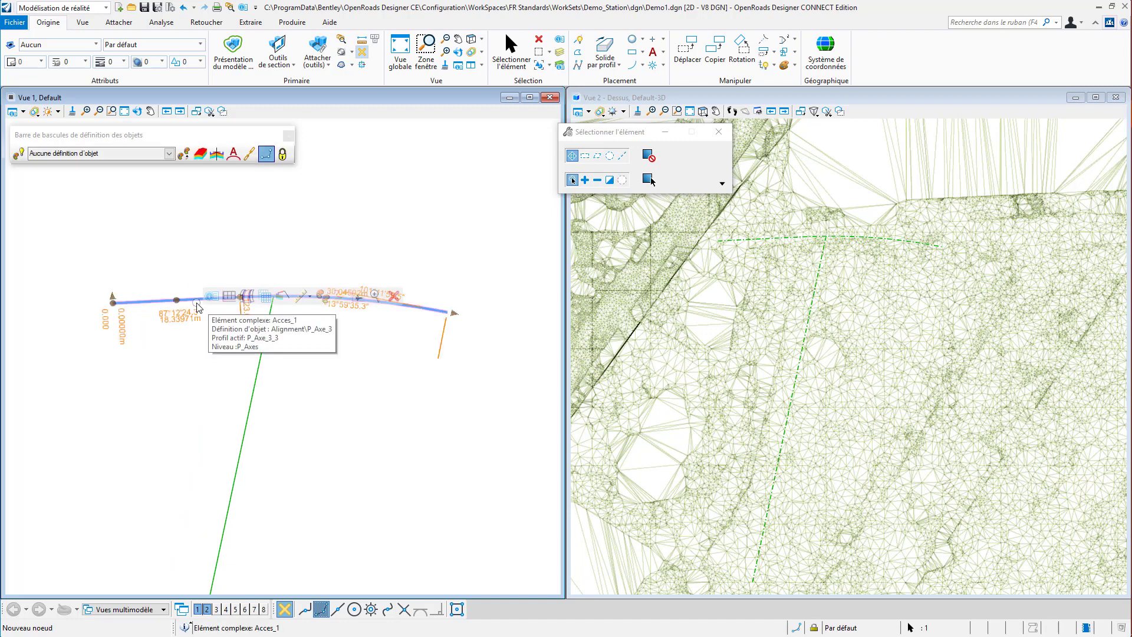
click(212, 297)
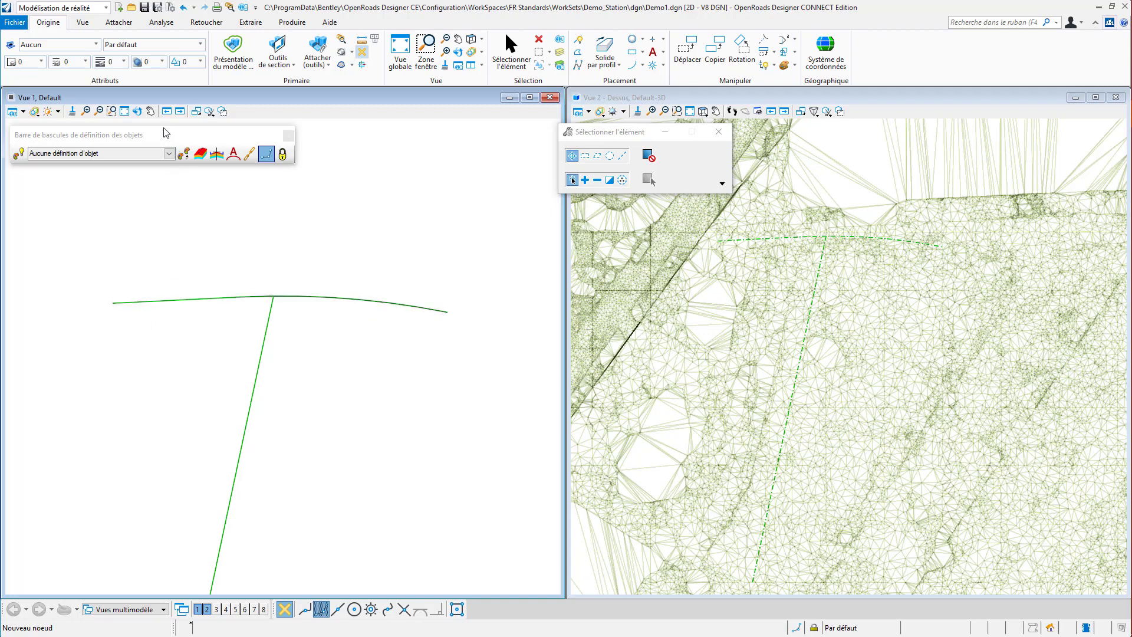
click(137, 111)
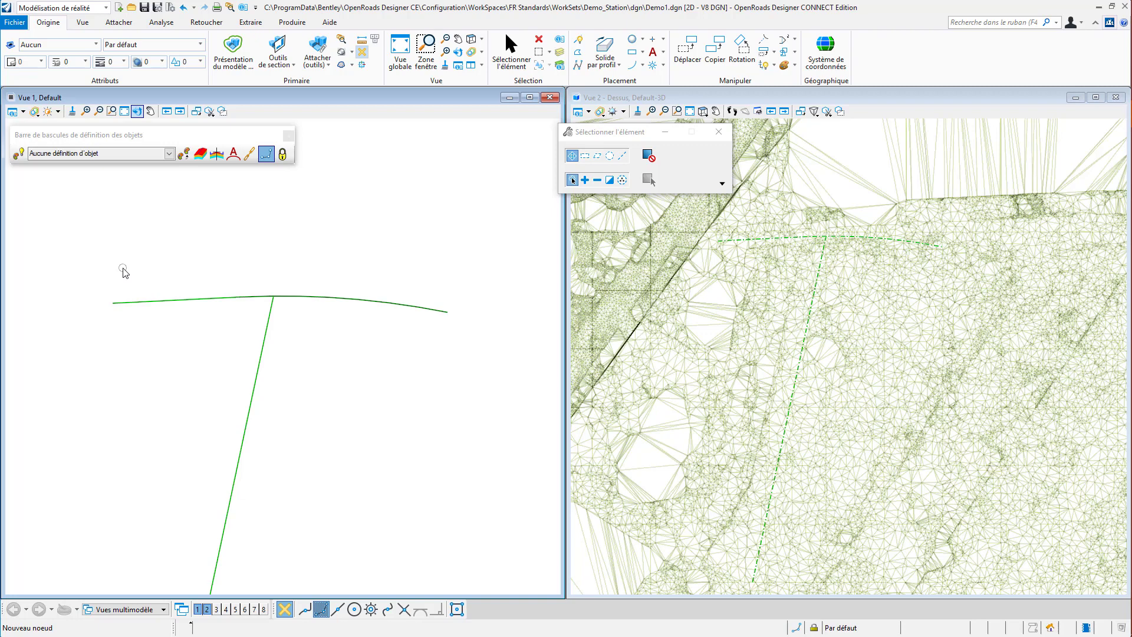
Set the active feature definition to the linear definition P_BCHAUS.
click(169, 154)
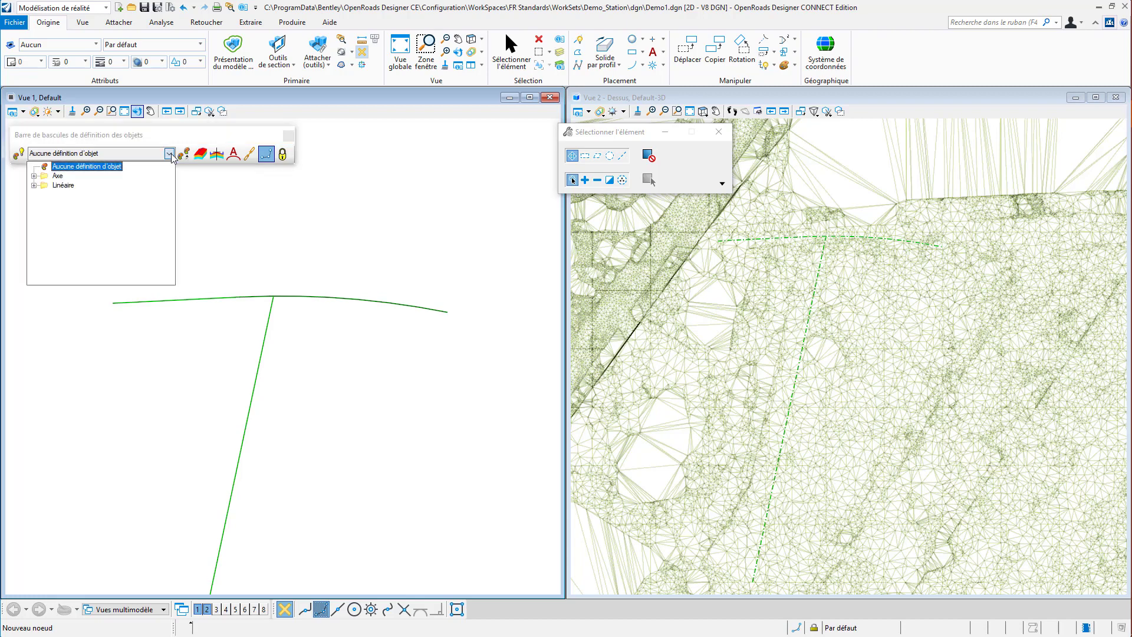
click(40, 191)
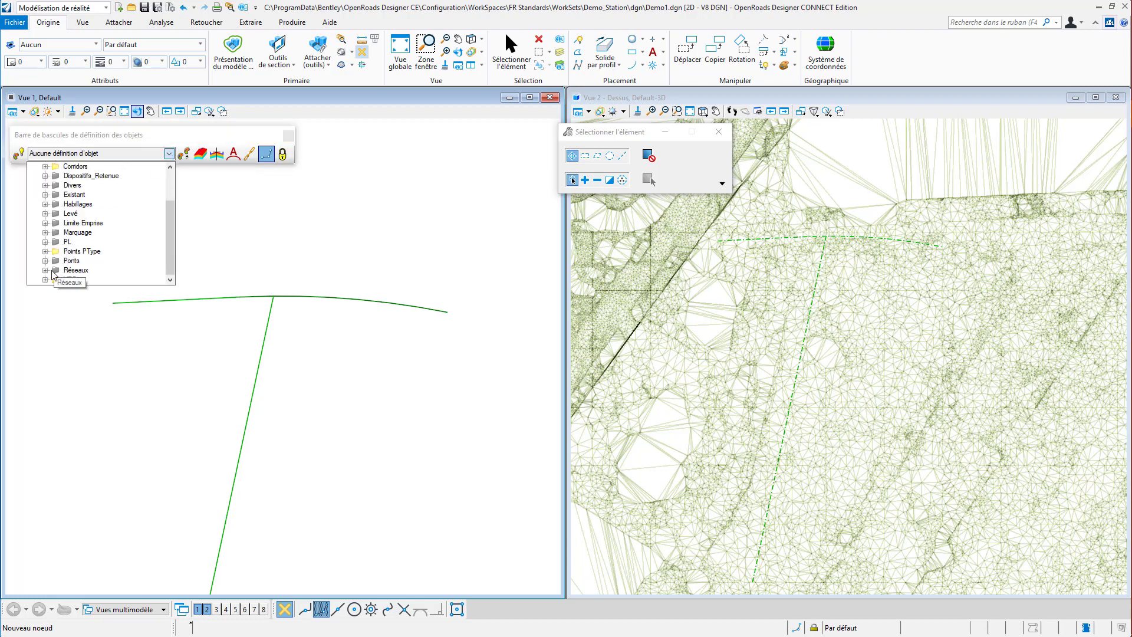
click(45, 279)
click(91, 223)
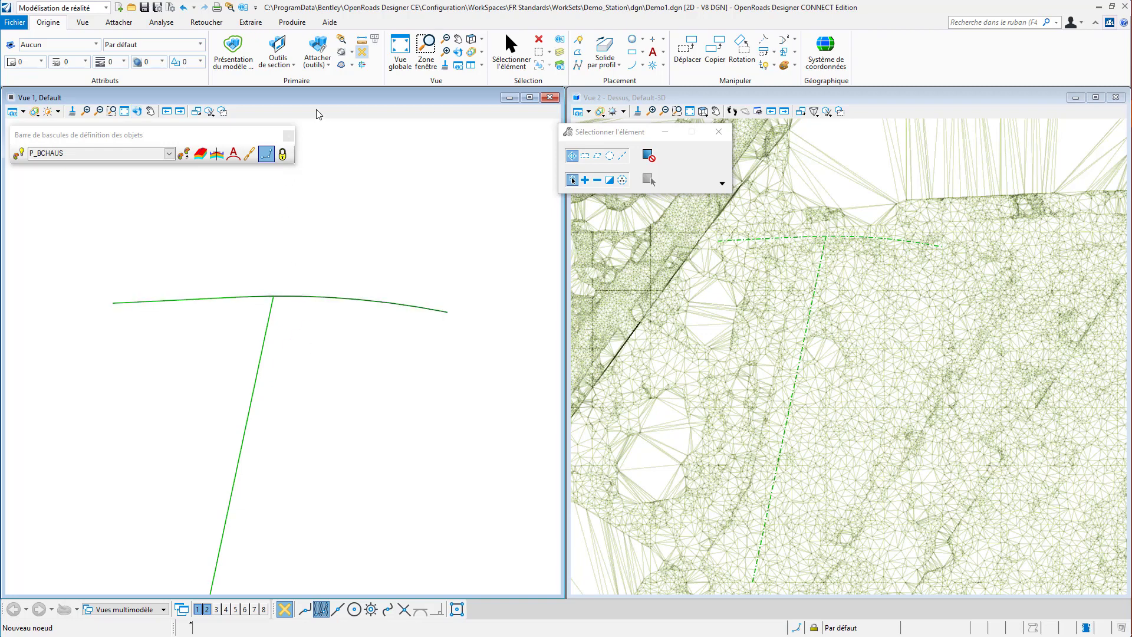
Switch the workflow to Modélisation OpenRoads and bring up its geometry tools.
click(68, 7)
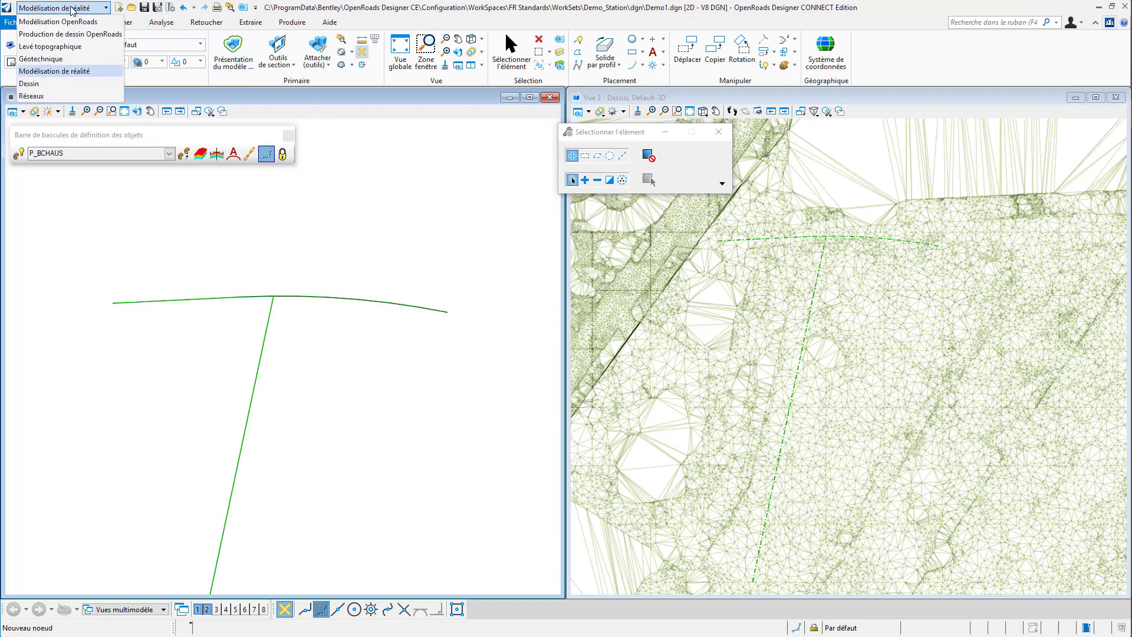
click(71, 21)
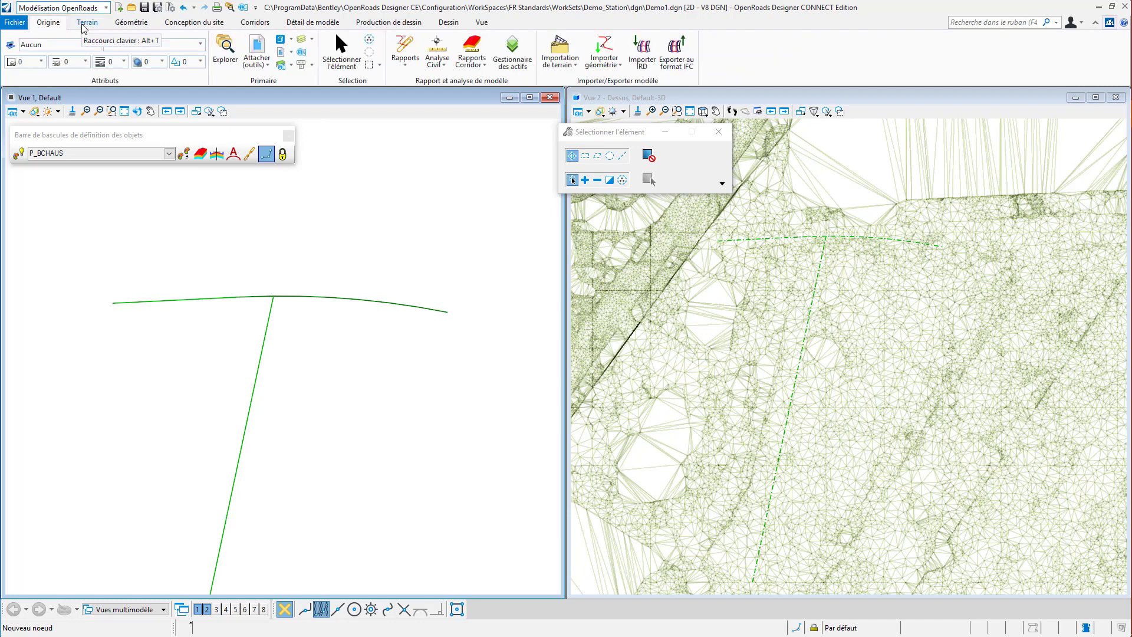
click(126, 24)
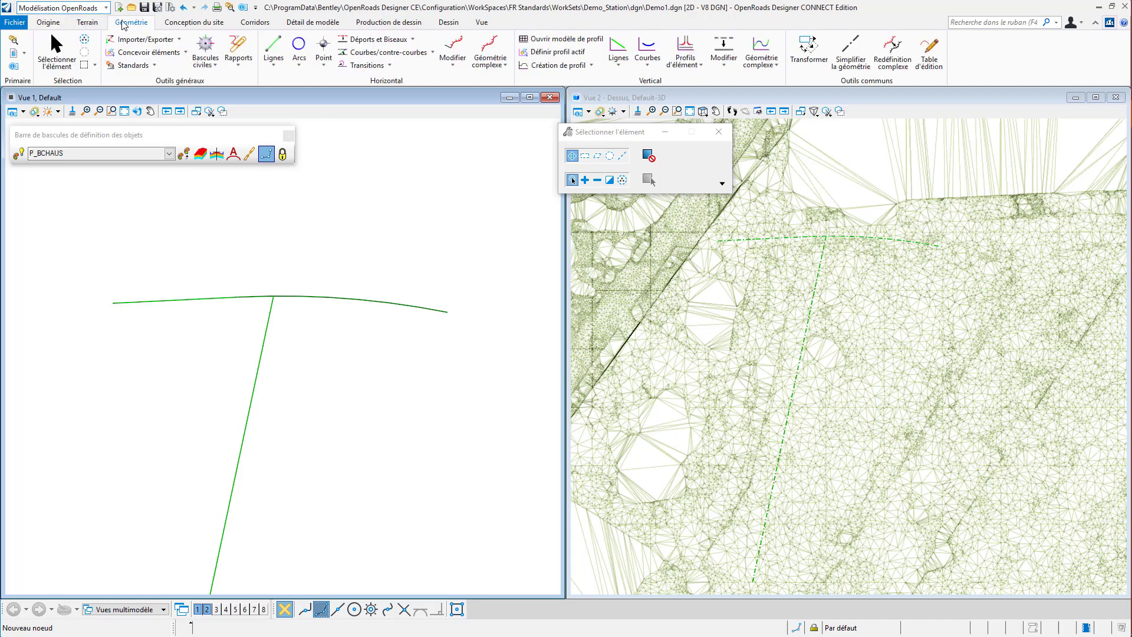
Start a simple offset of an entire element and set the offset distance to 1.75.
click(412, 38)
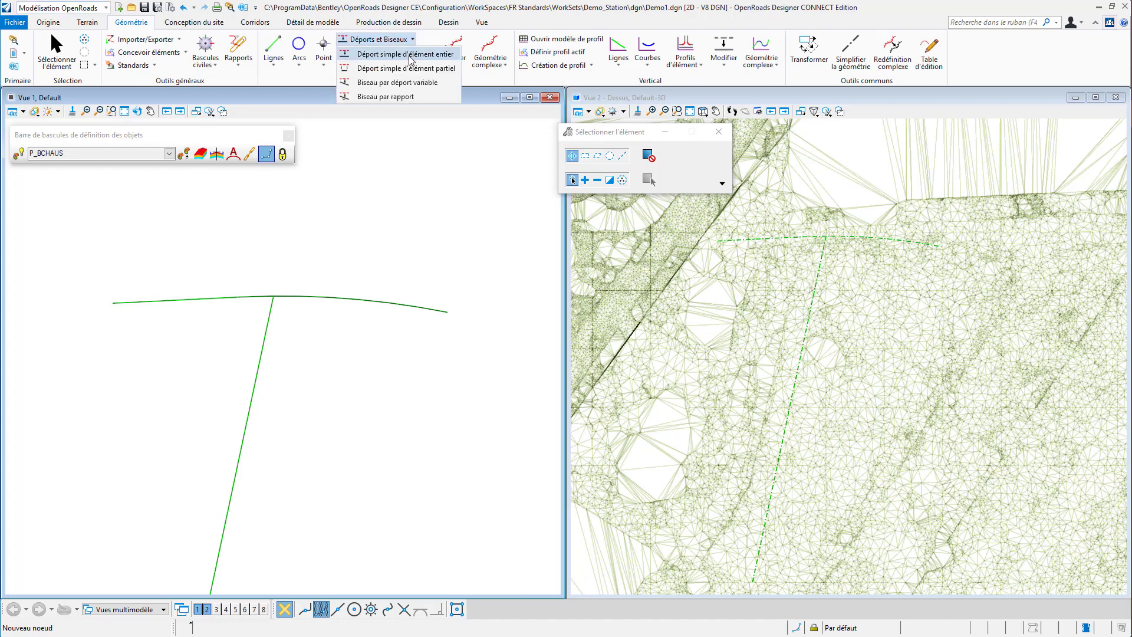
click(408, 54)
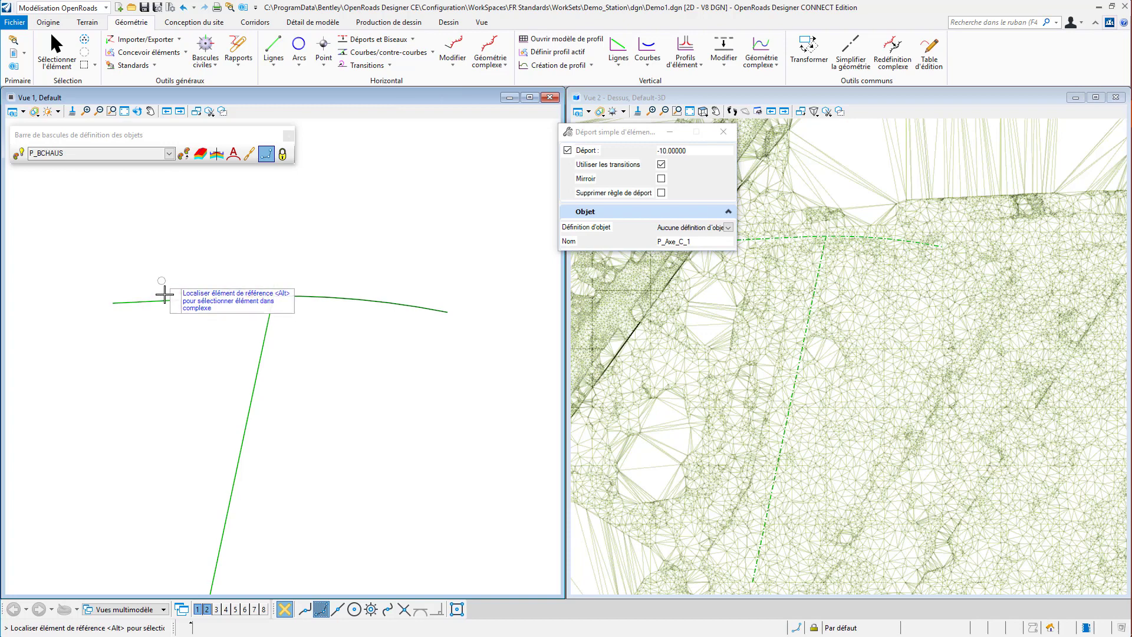
click(680, 150)
double_click(680, 150)
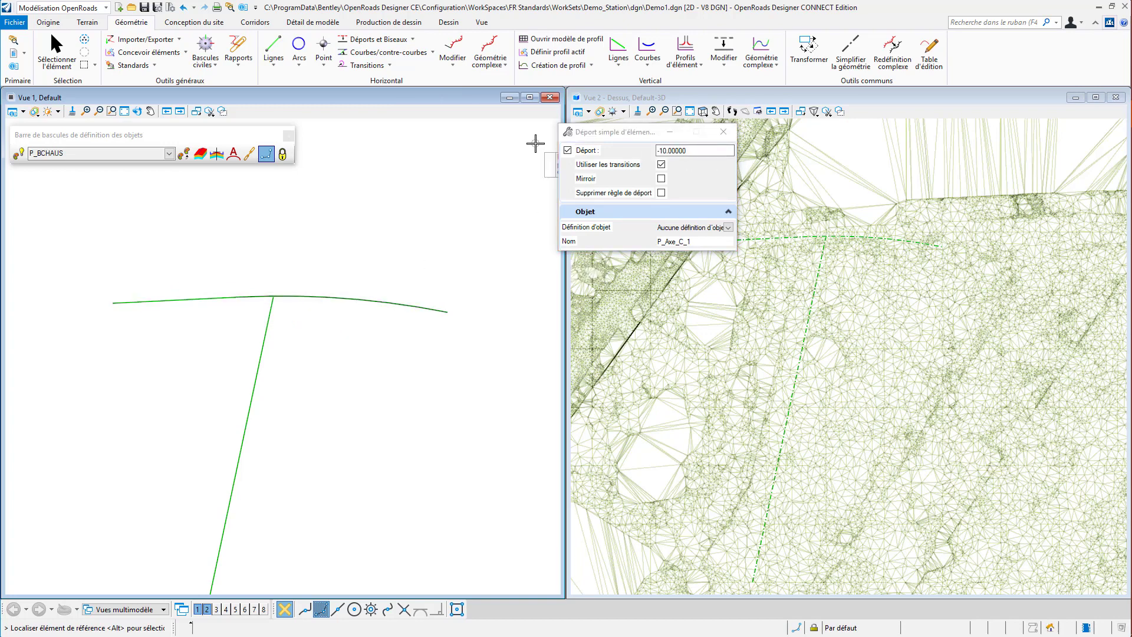
double_click(683, 151)
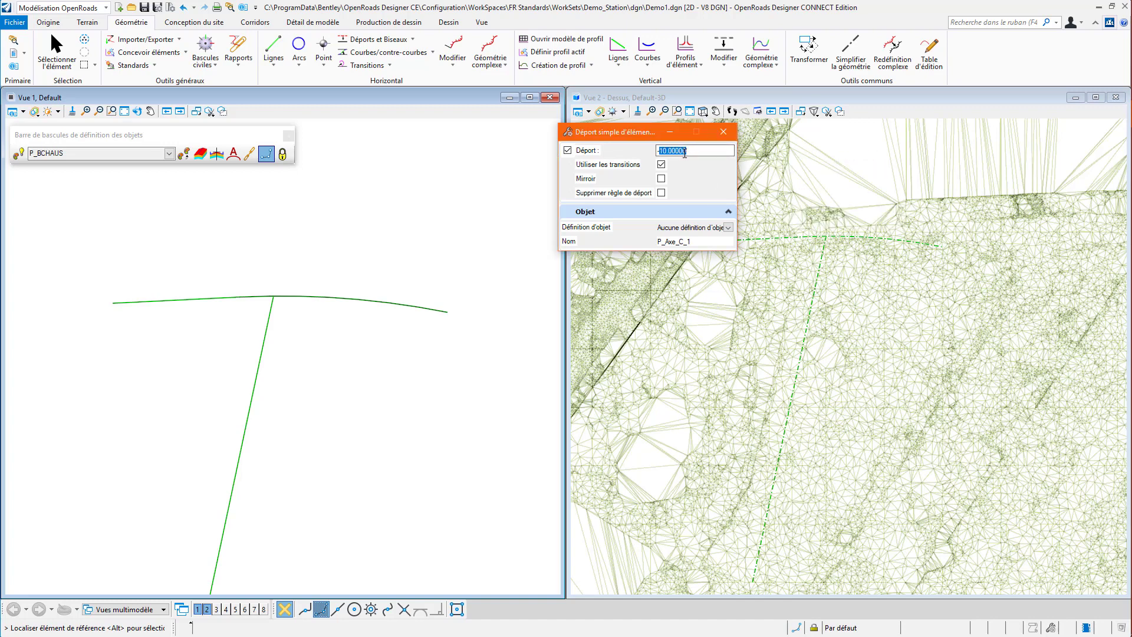
key(BackSpace)
text(1.75)
key(Return)
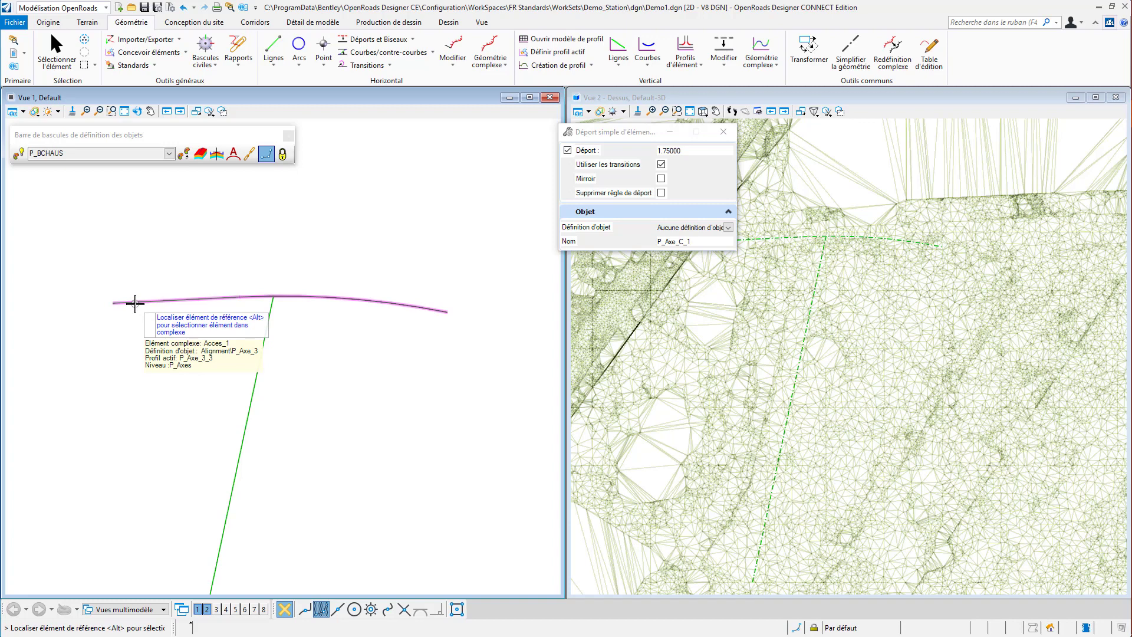
Enable use of the active feature definition and offset the Acces_1 axis by -1.75 with mirroring to create both road edges.
click(19, 157)
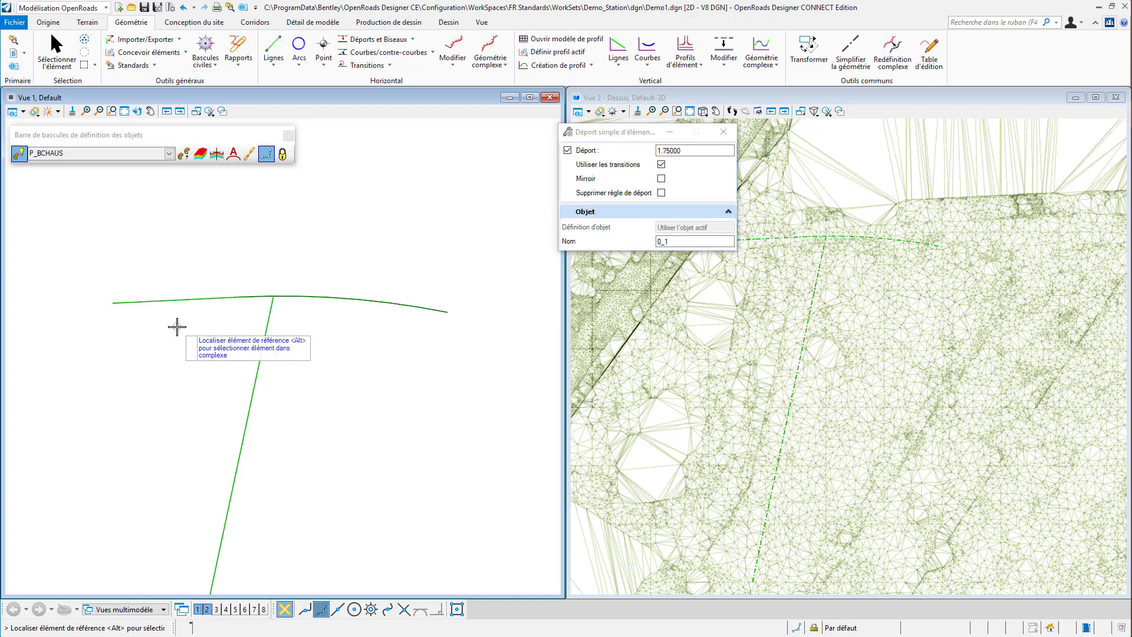
click(161, 297)
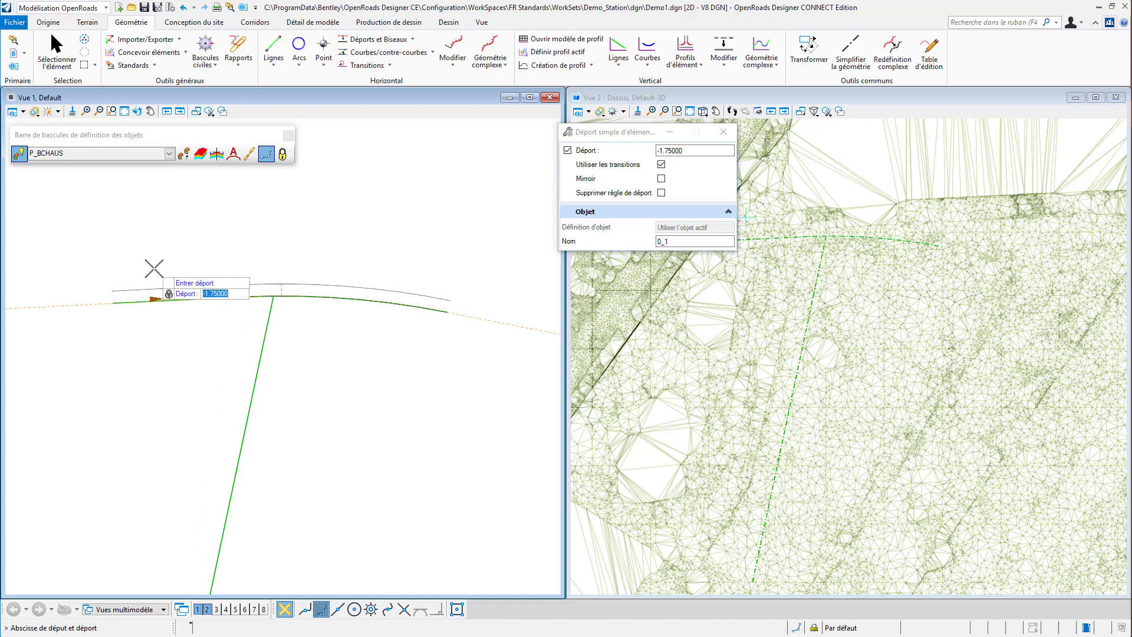
scroll(159, 270, up, 2)
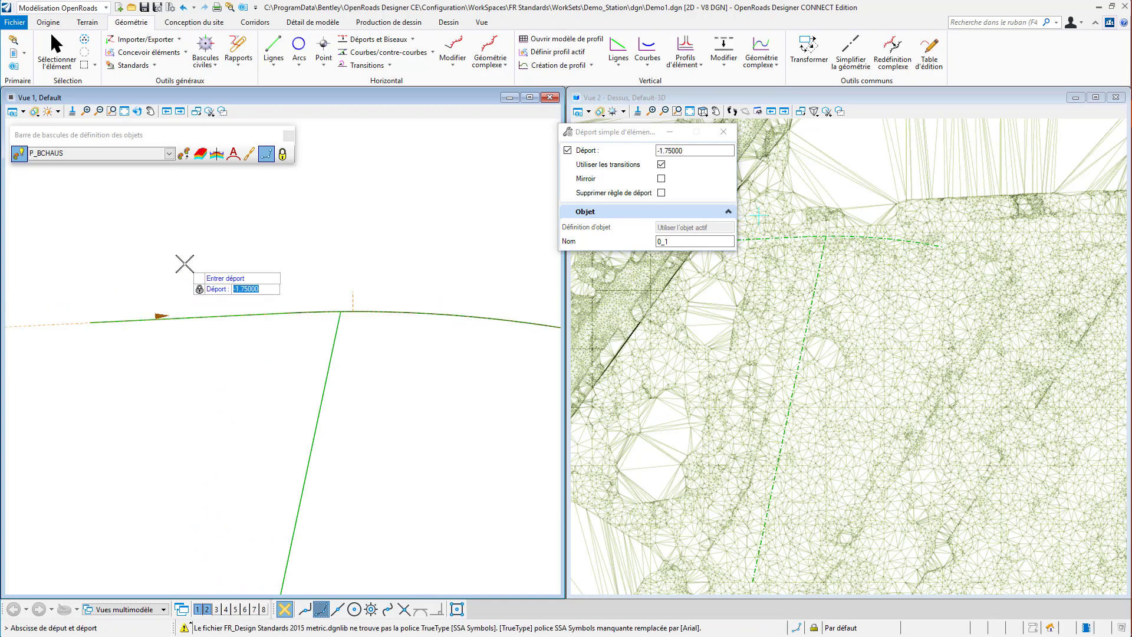
click(191, 276)
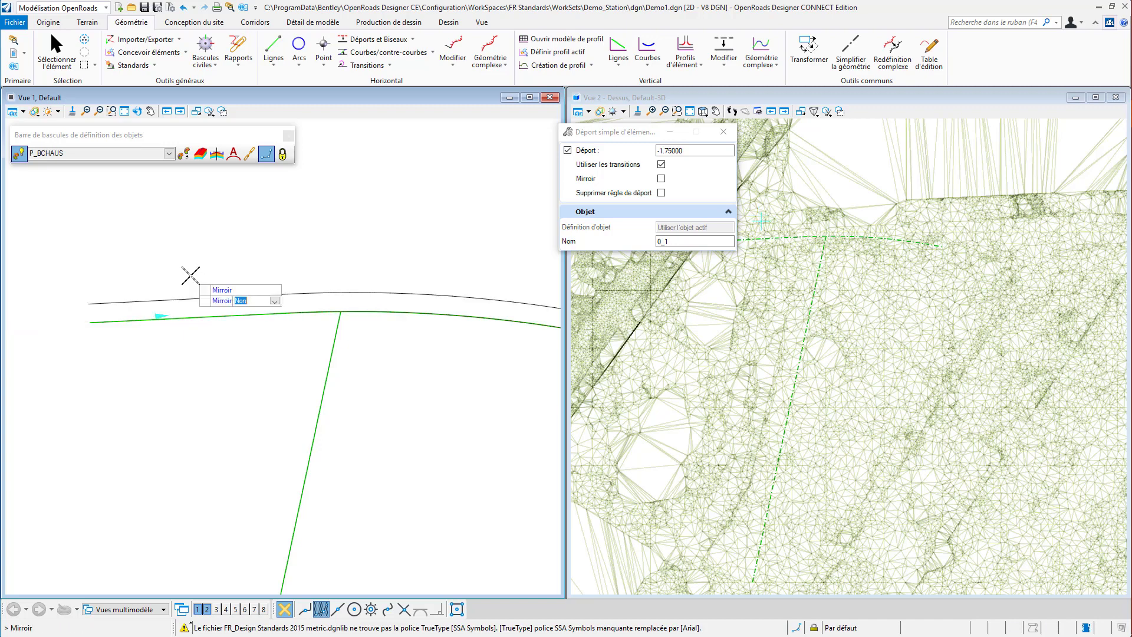
click(191, 275)
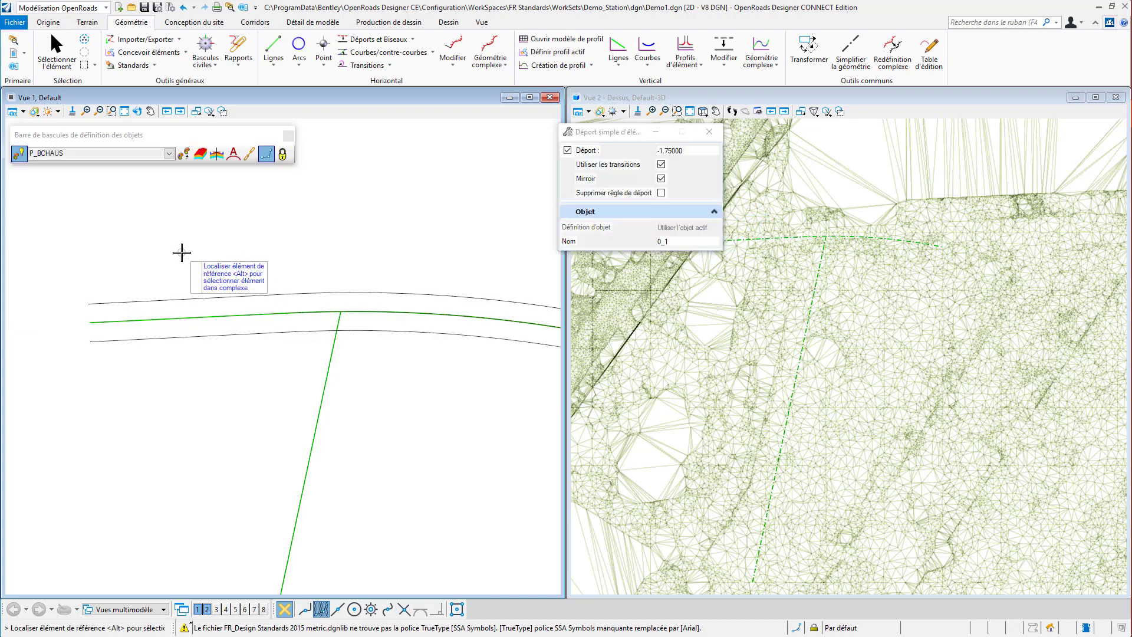
Offset the side road's axis by 3 m with mirroring to create both of its road edges.
scroll(184, 254, down, 2)
click(258, 401)
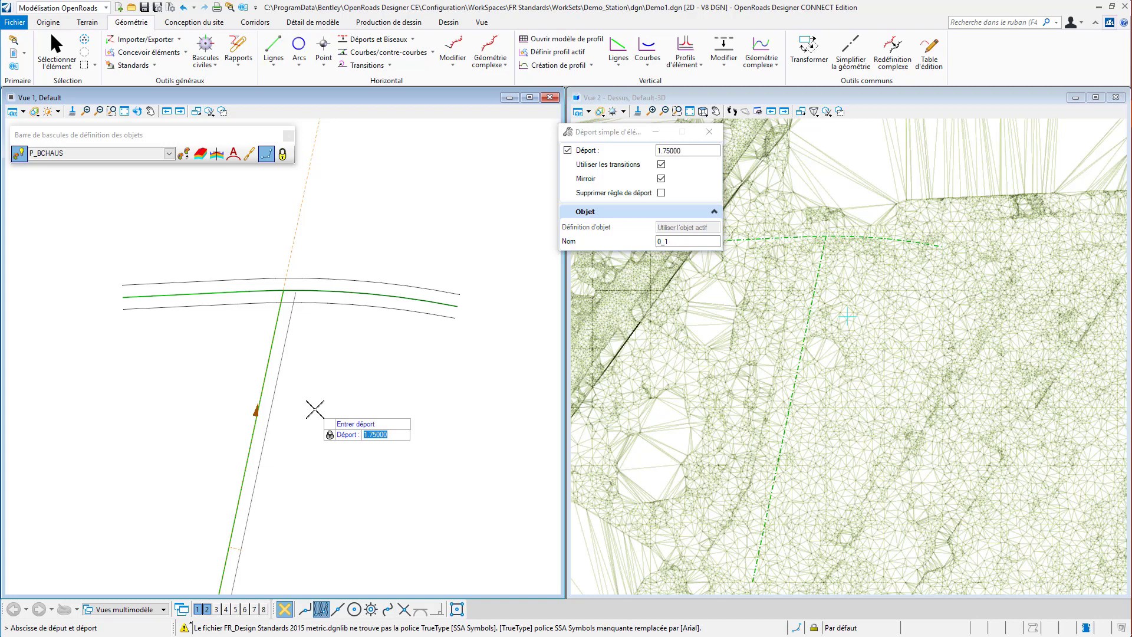
text(3)
click(315, 409)
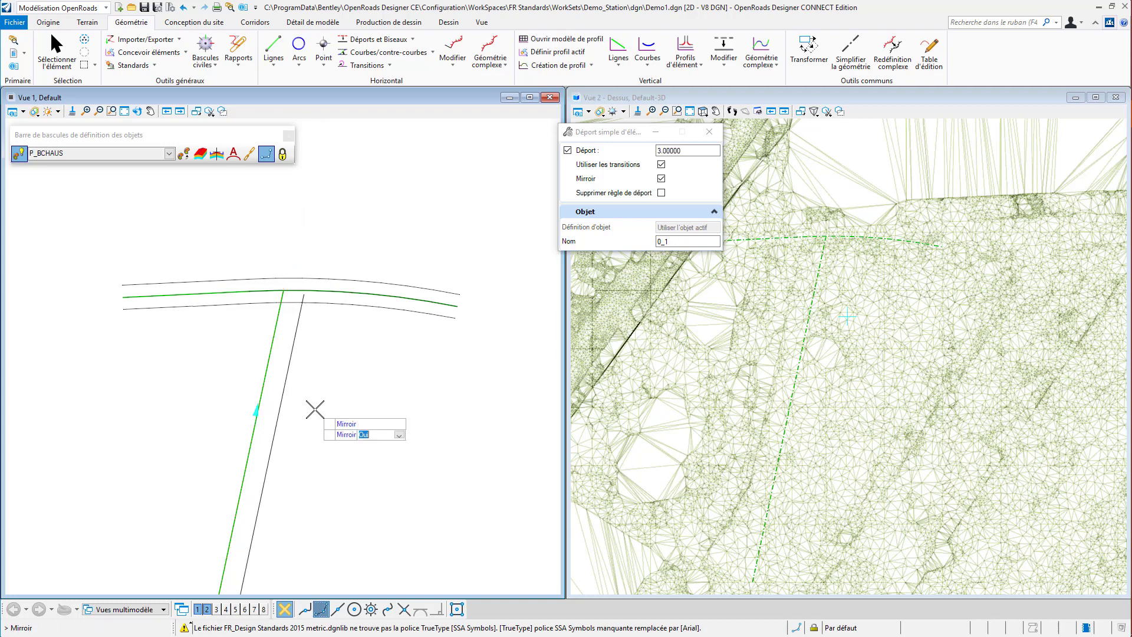
click(315, 408)
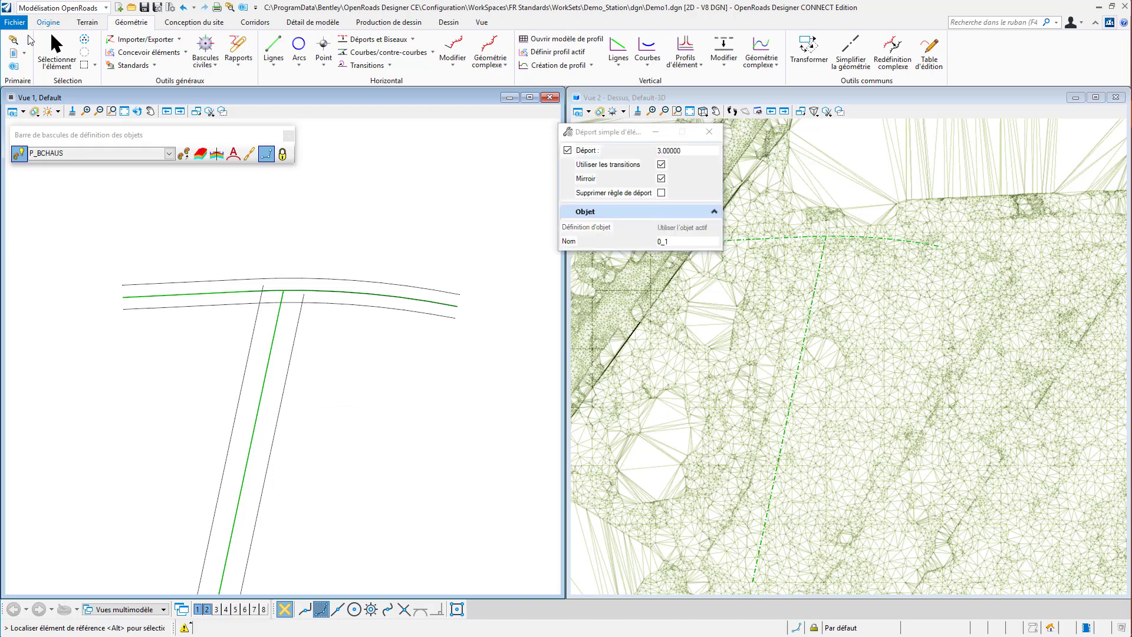
Select the side road's outer edge and examine its offset dimensions along the axis, then clear the selection.
click(73, 66)
click(282, 404)
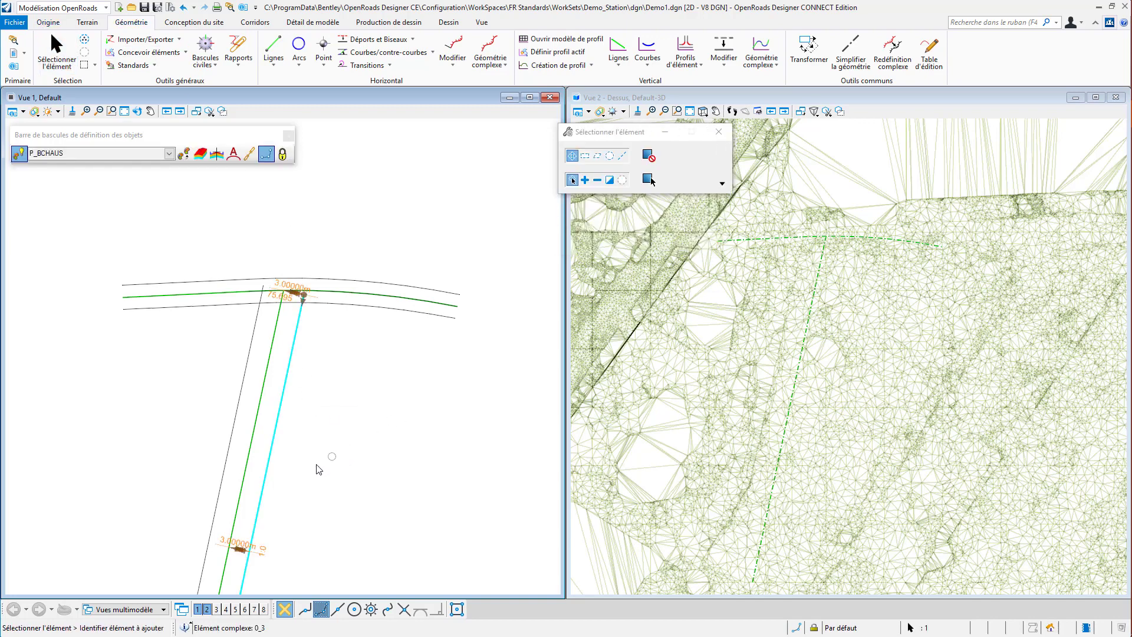
middle_click(328, 542)
middle_drag(328, 542, 349, 467)
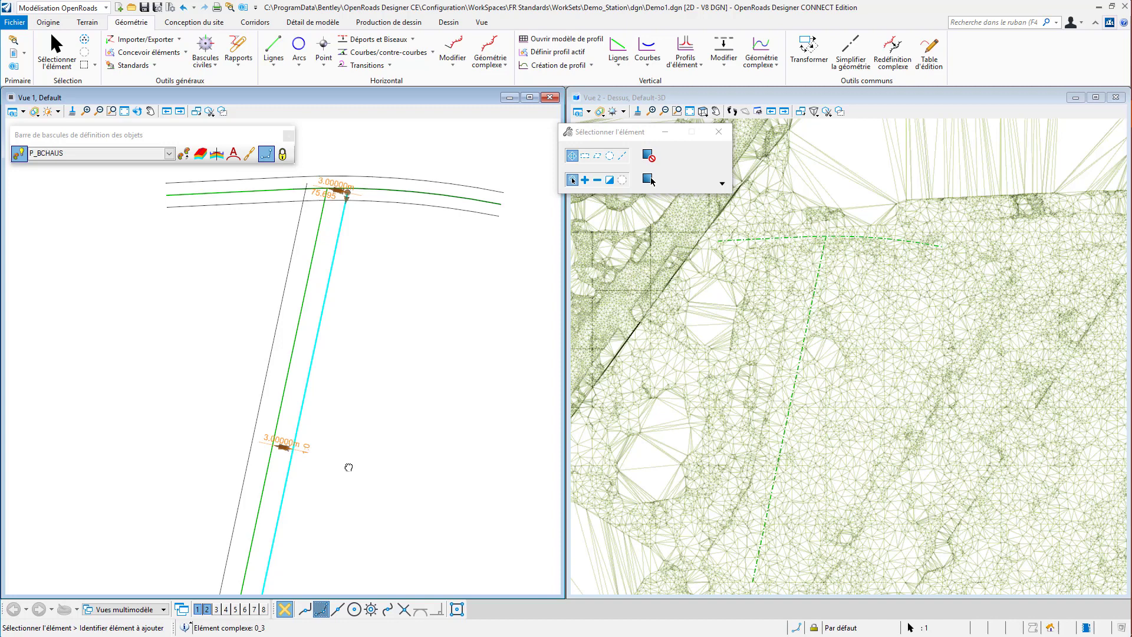
scroll(288, 448, up, 1)
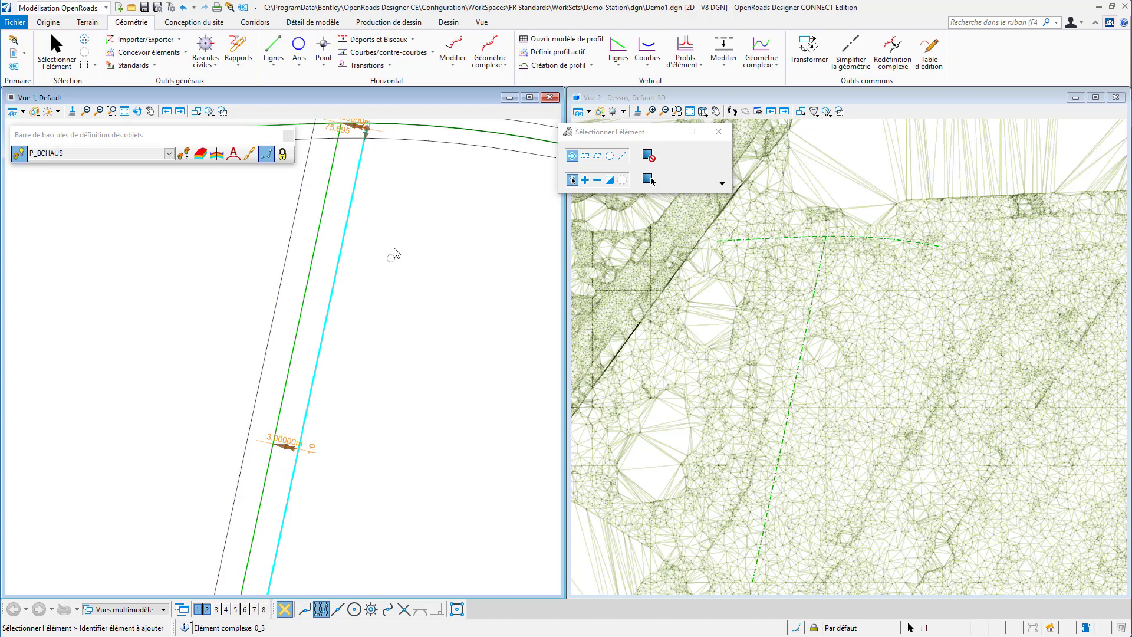
key(p)
drag(395, 259, 350, 450)
right_click(351, 450)
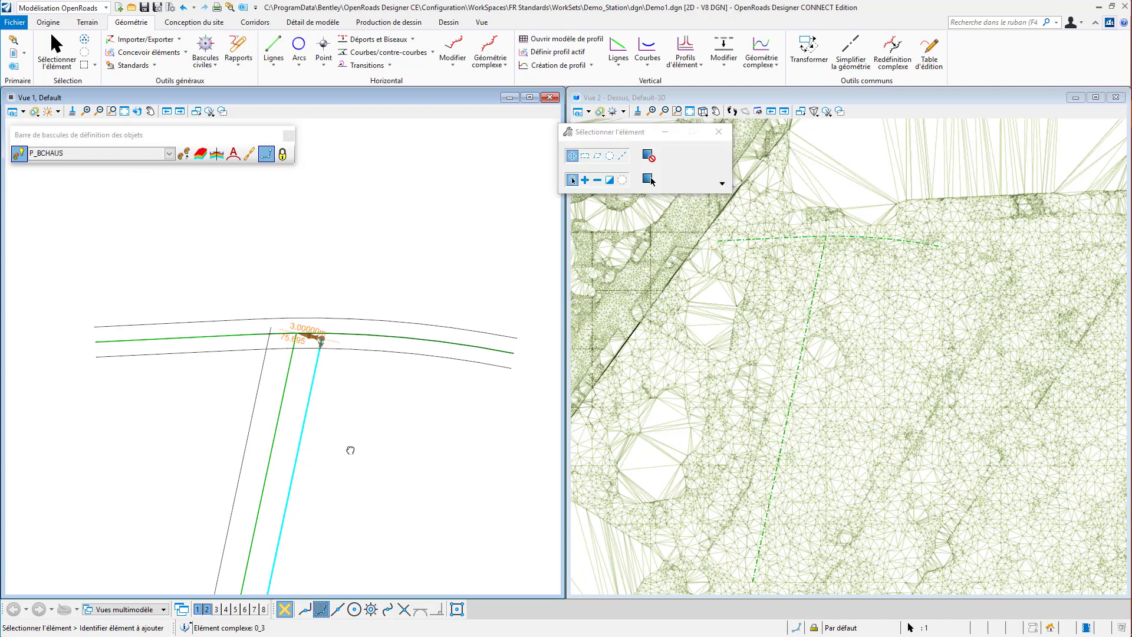
click(352, 430)
Create a 2 m simple arc between the main road's lower edge and the side road's left edge, trimming both (Les Deux).
scroll(369, 374, up, 1)
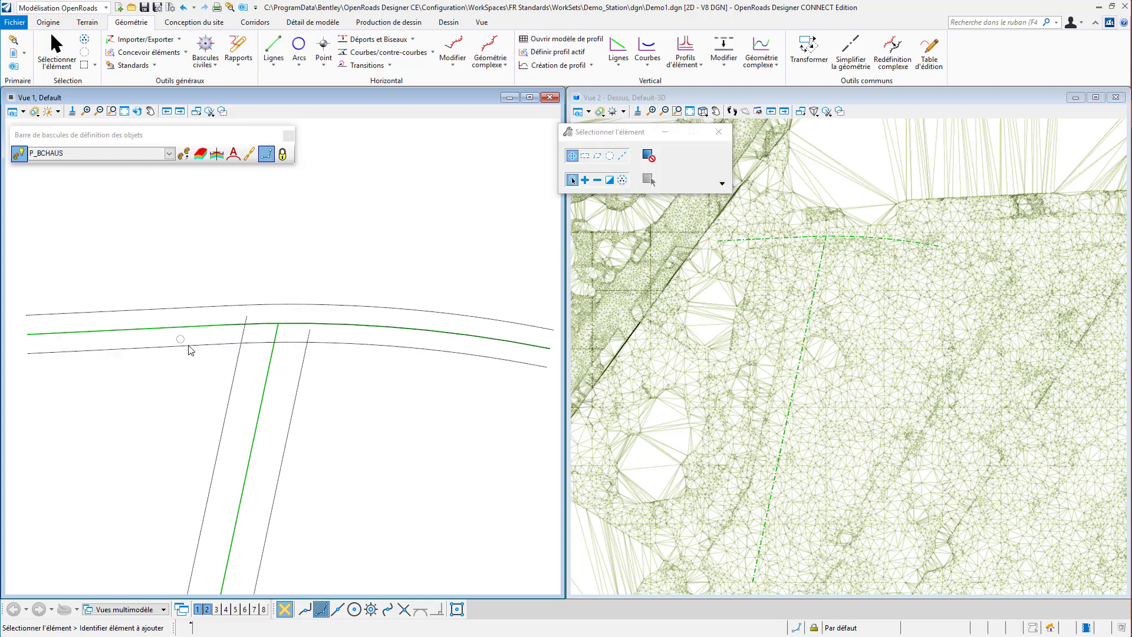
click(300, 66)
mouse_move(412, 153)
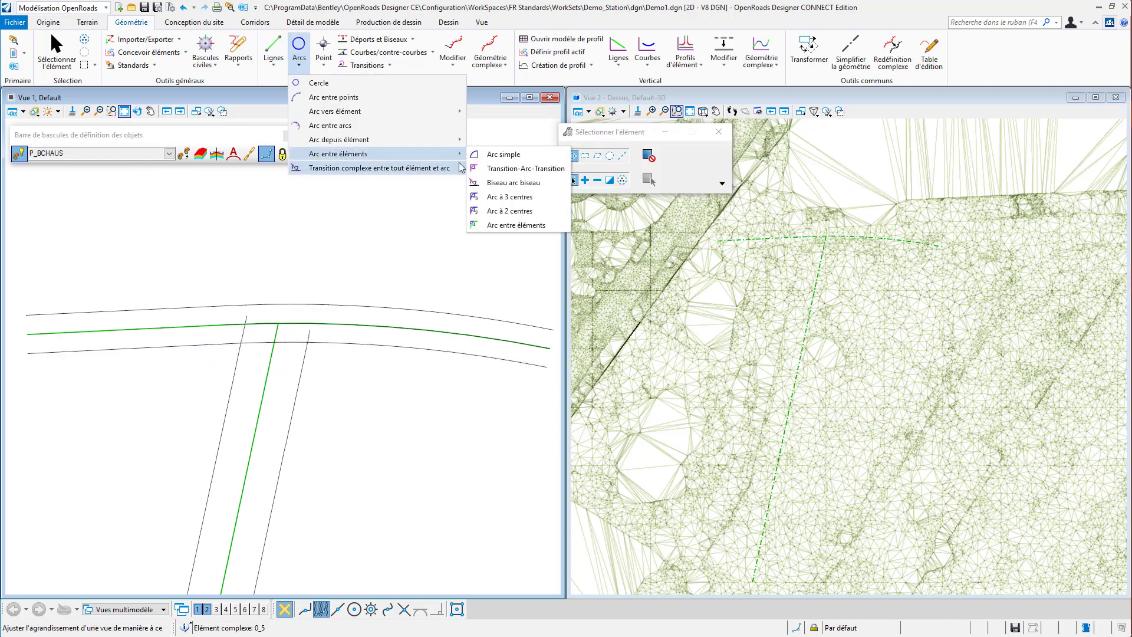
click(495, 154)
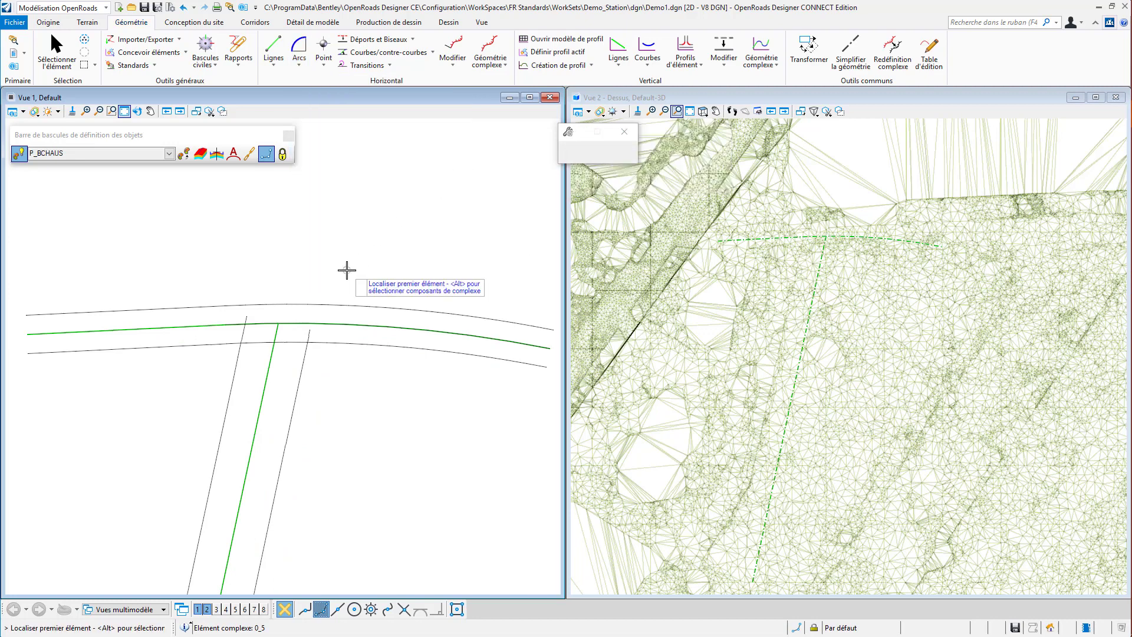
click(220, 347)
click(233, 383)
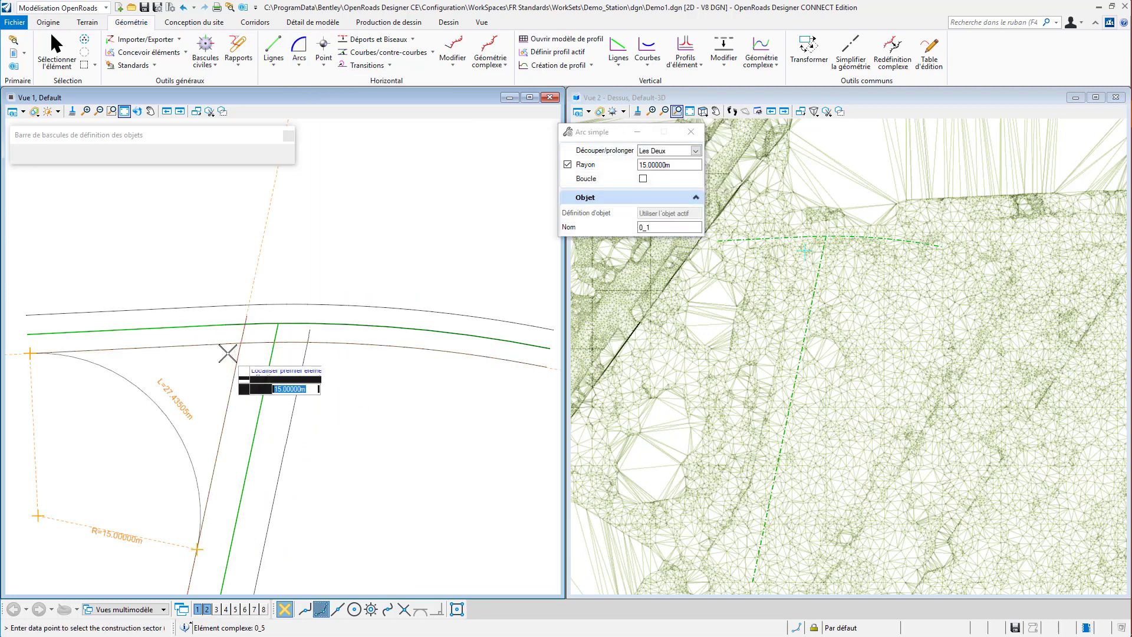
text(2)
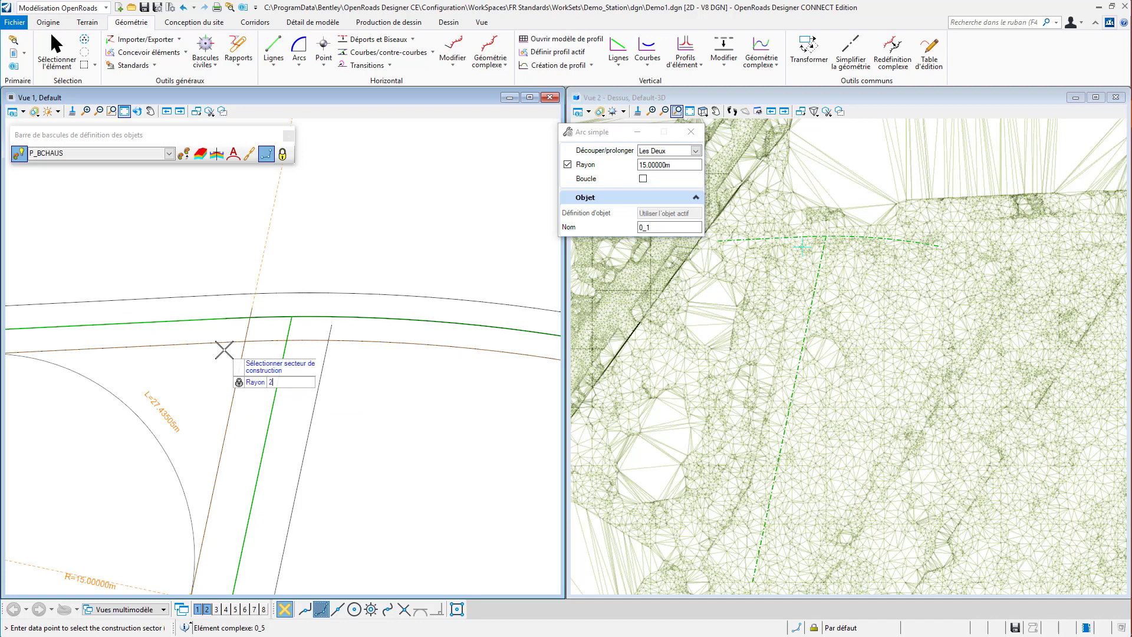
key(Return)
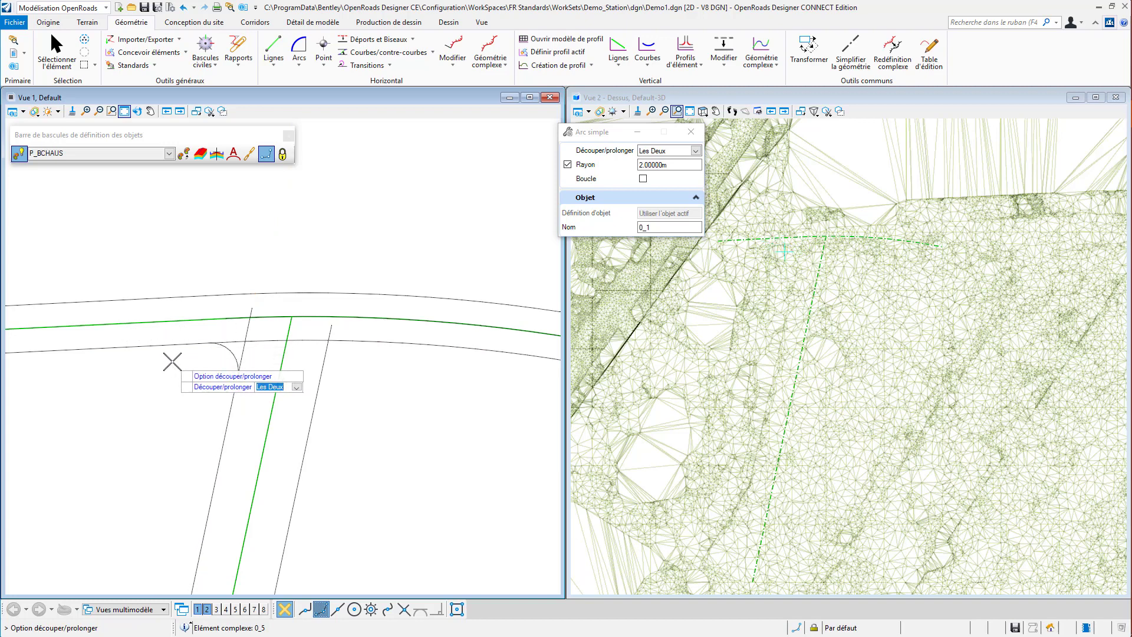
click(172, 361)
scroll(162, 399, down, 1)
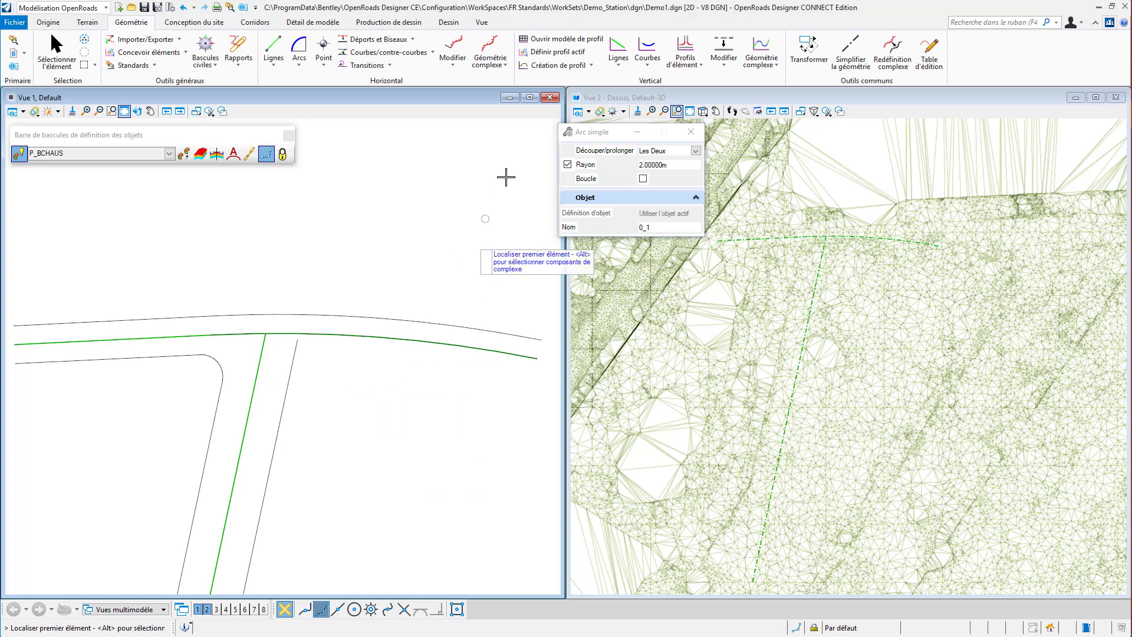
click(276, 431)
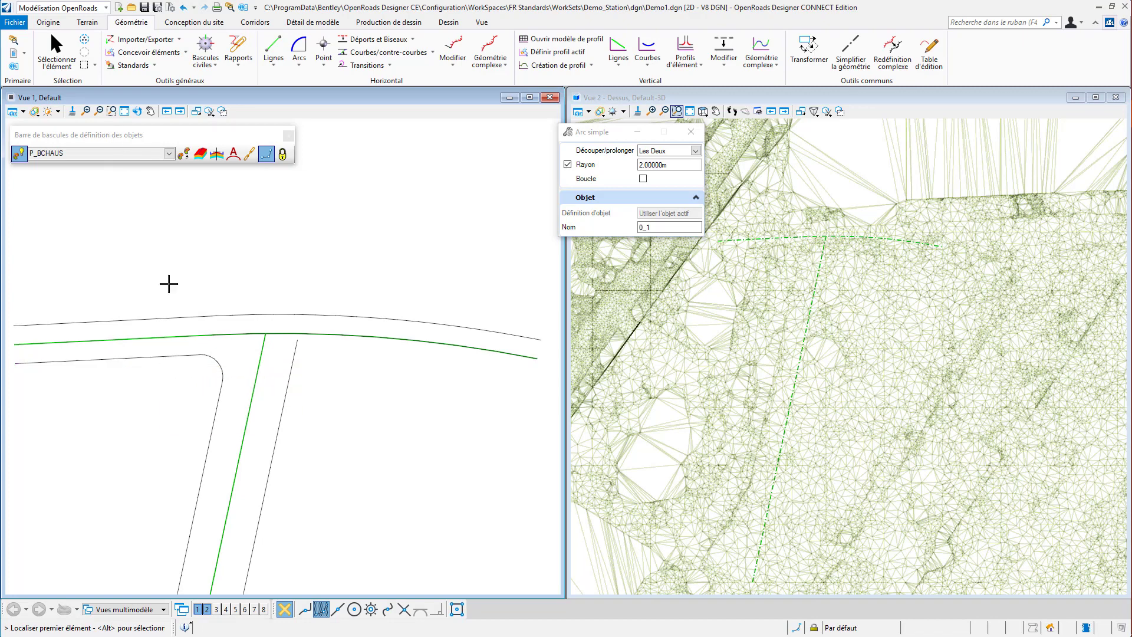
key(Escape)
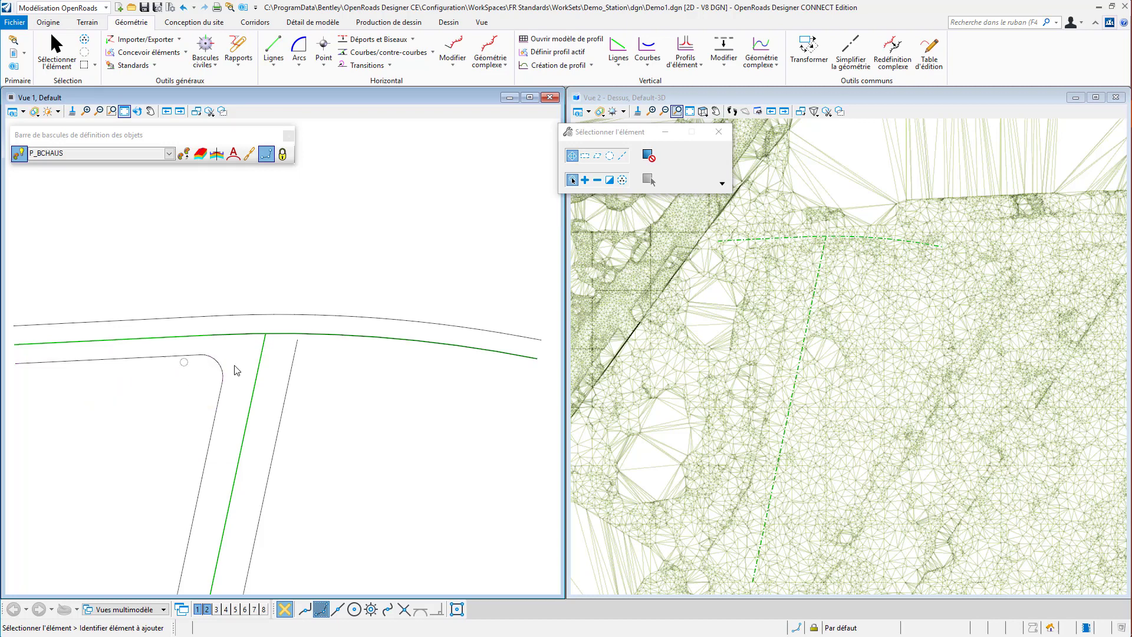
Examine the main road's full lower offset edge and its trimmed interval beside the 2 m arc.
click(278, 356)
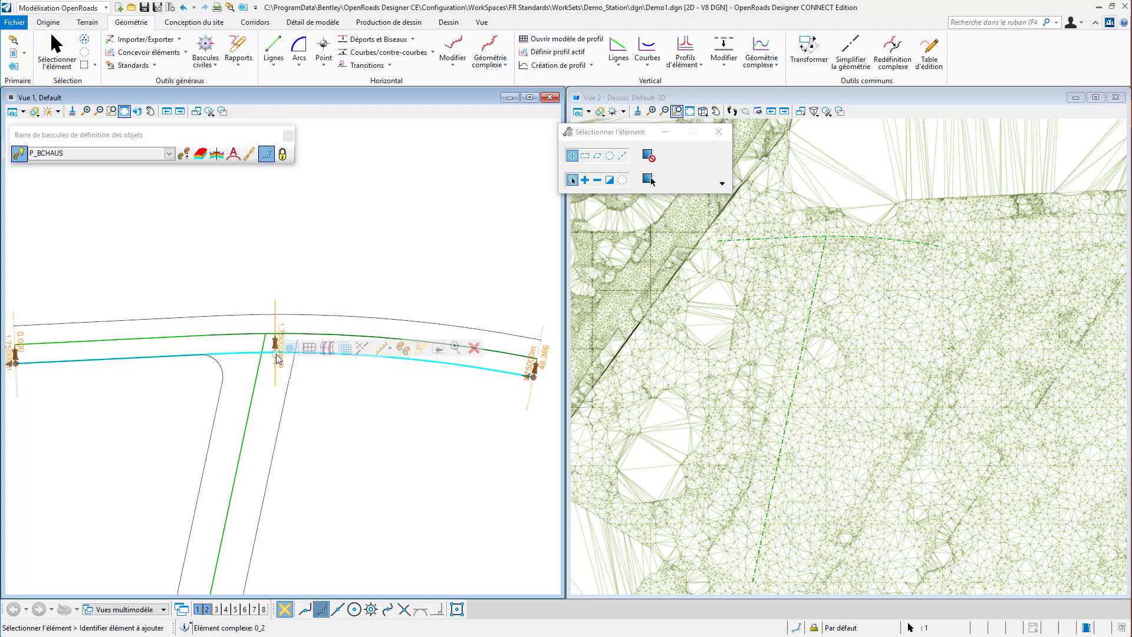
click(141, 394)
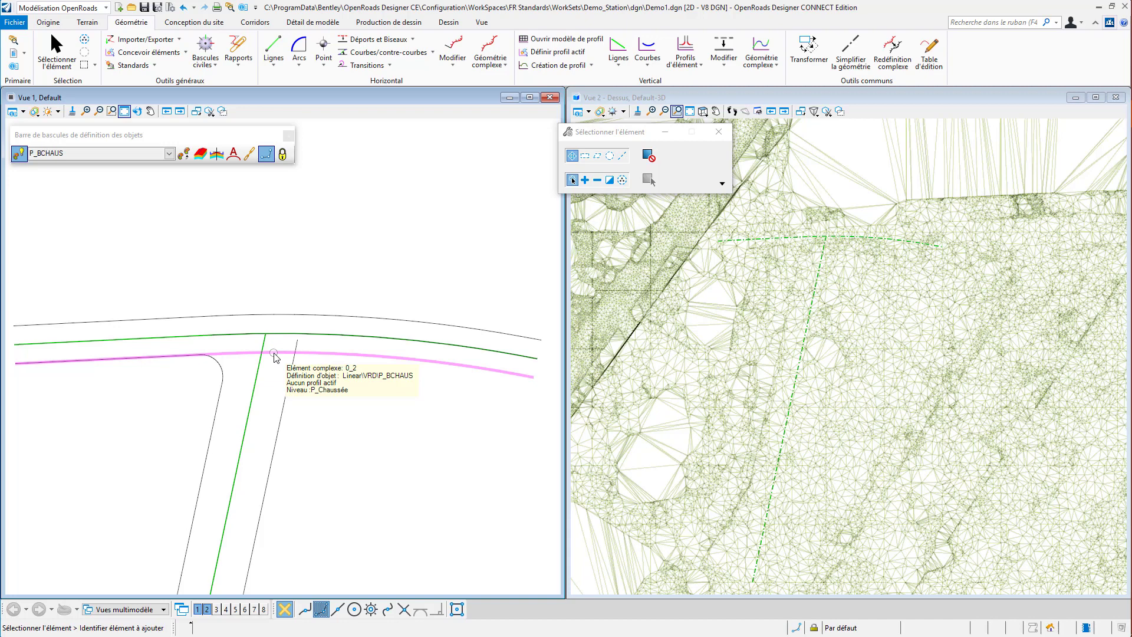
click(274, 355)
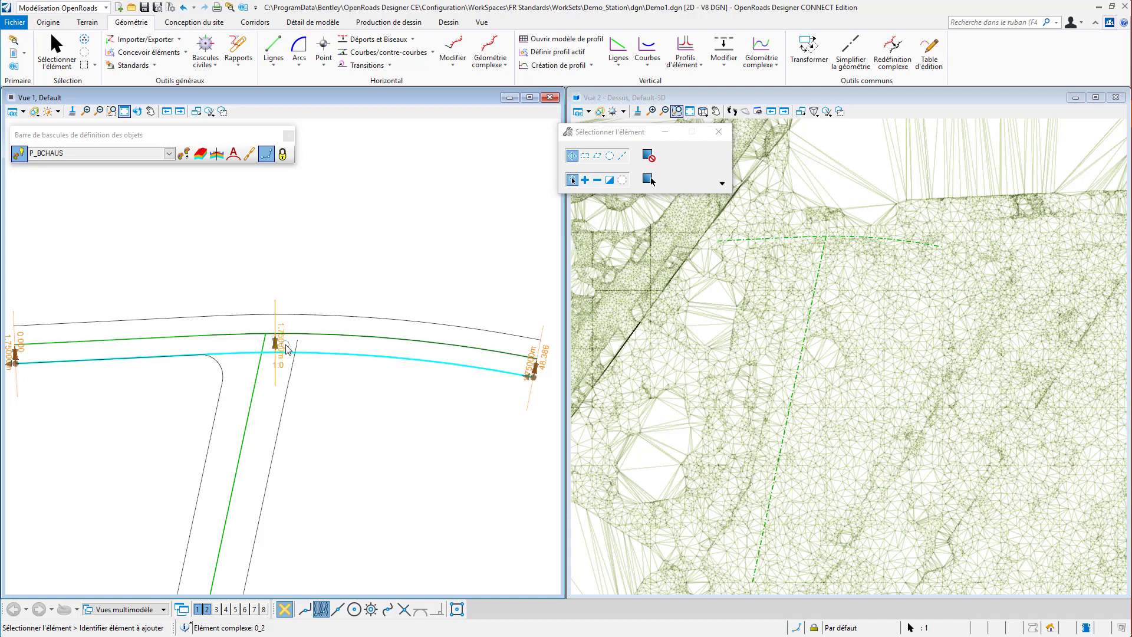
click(119, 417)
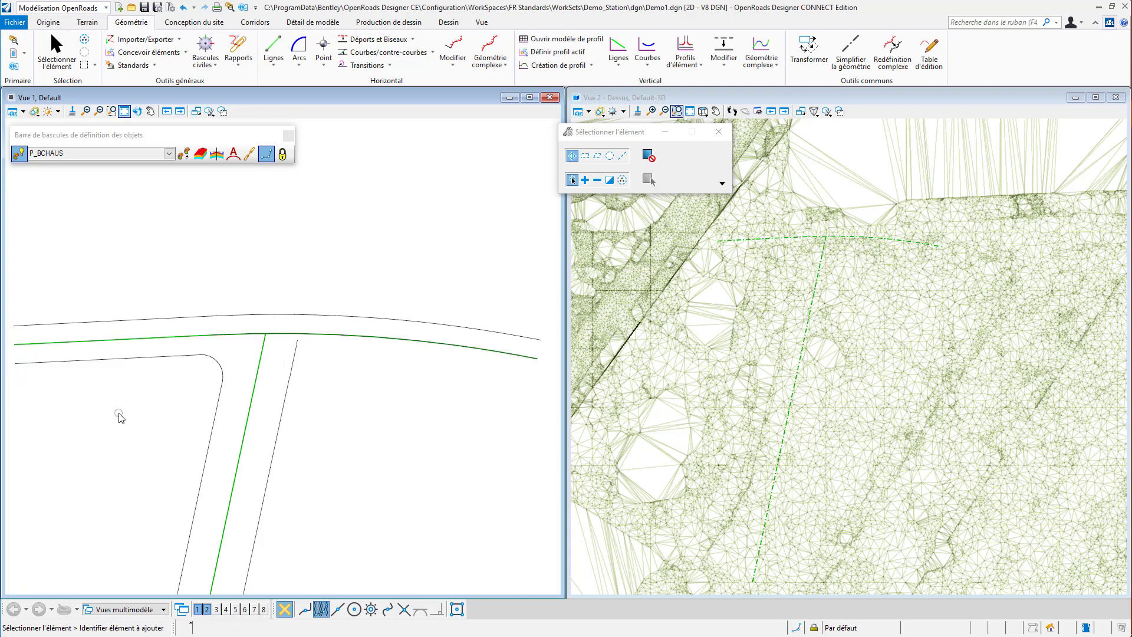
click(100, 365)
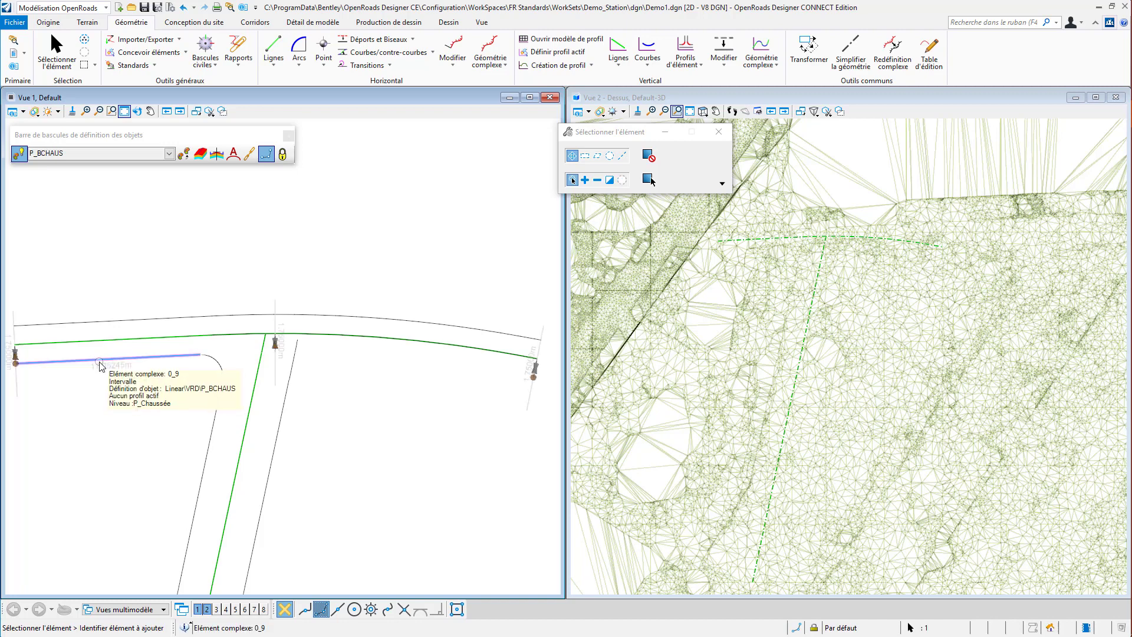
mouse_move(96, 362)
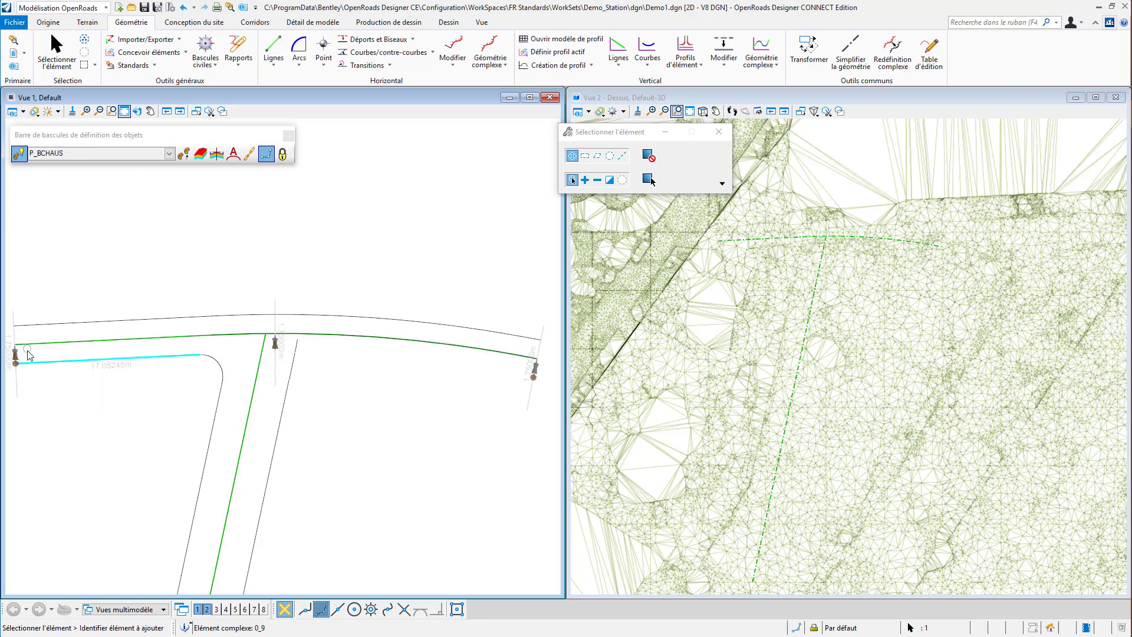
click(90, 432)
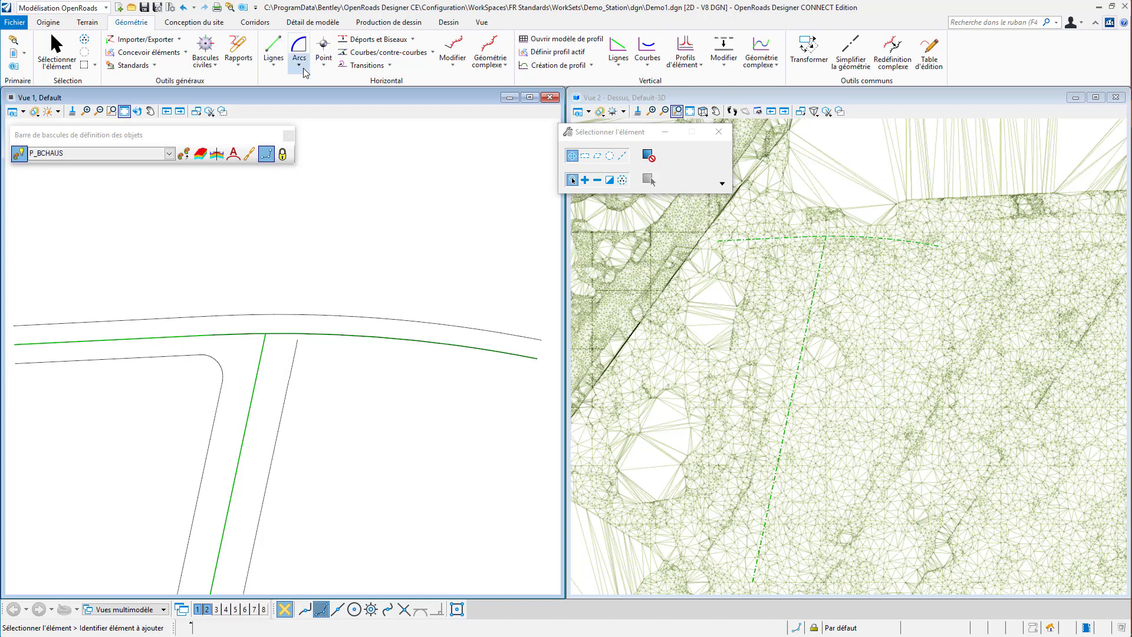
Create an 11 m simple arc between the main road's lower edge and the side road's right edge, trimming both (Les Deux).
click(298, 46)
click(279, 429)
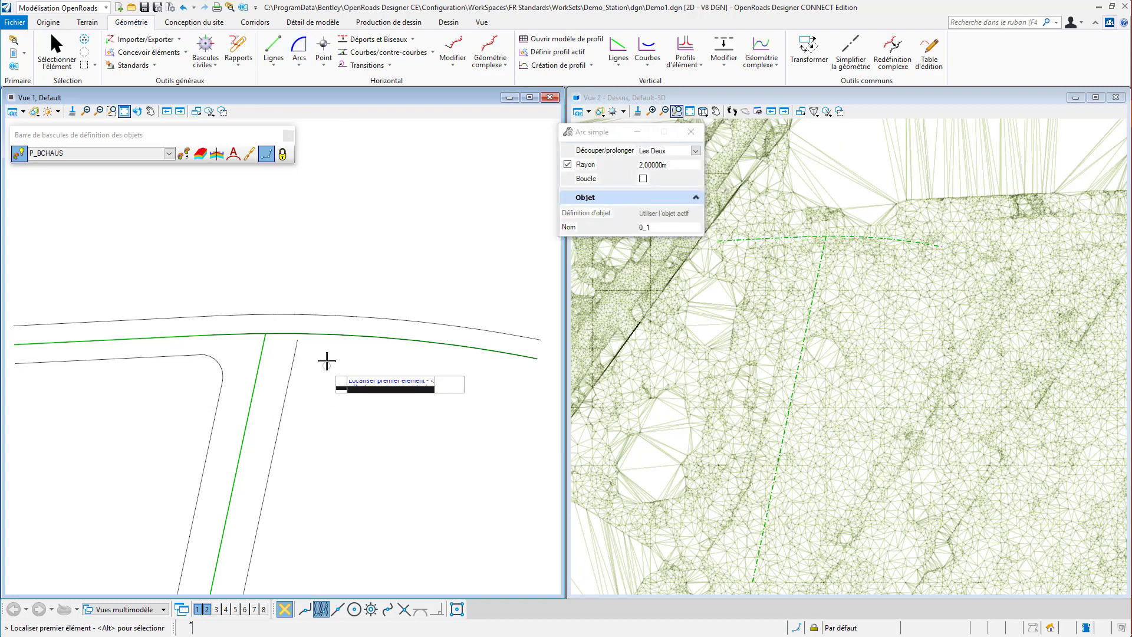
click(329, 353)
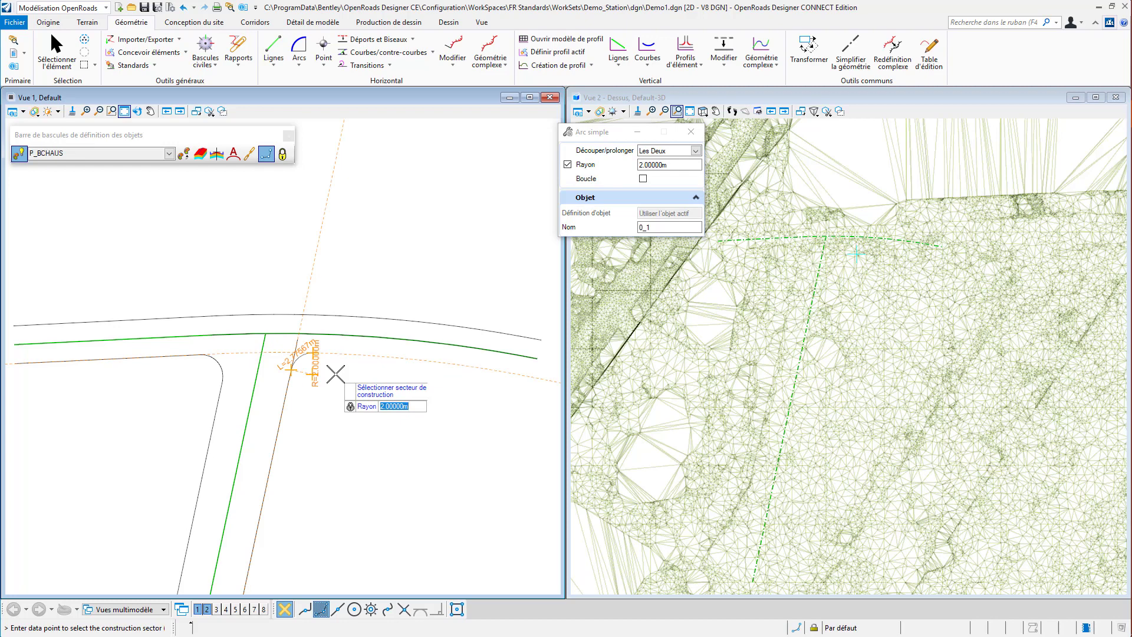
text(11)
key(Return)
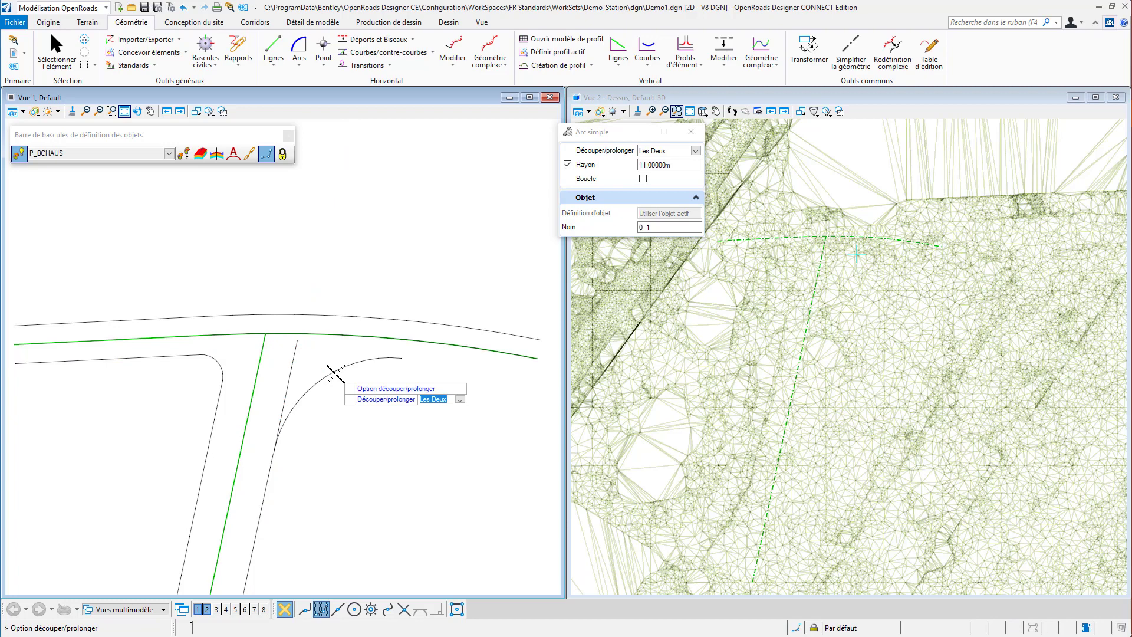
click(335, 374)
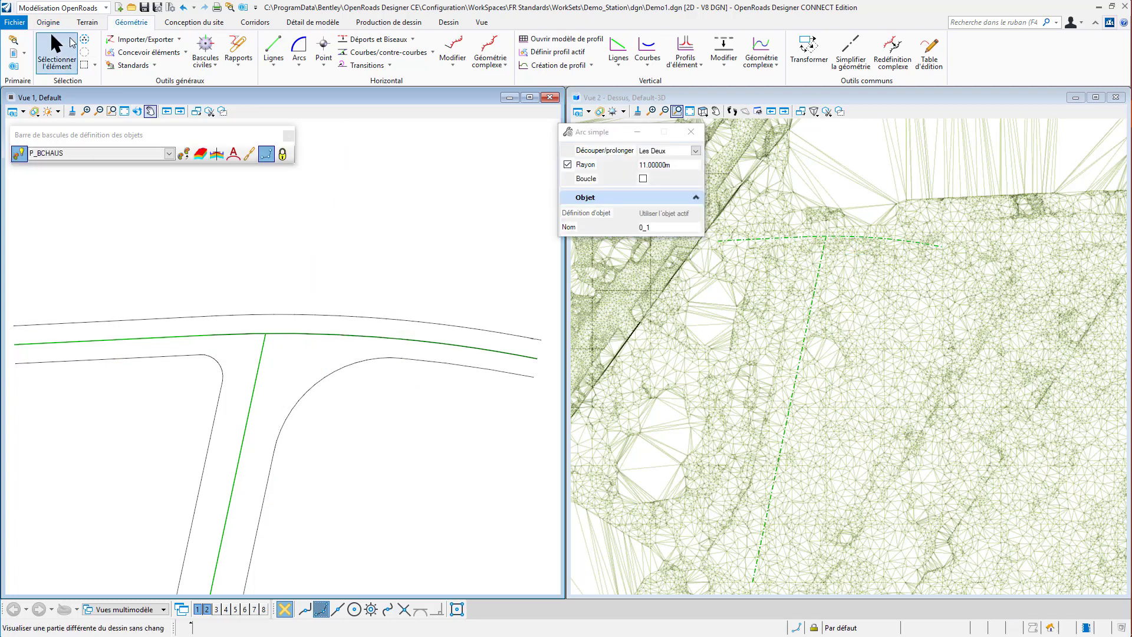
Examine the main road's full lower offset edge behind the two trimmed junction arcs.
click(70, 41)
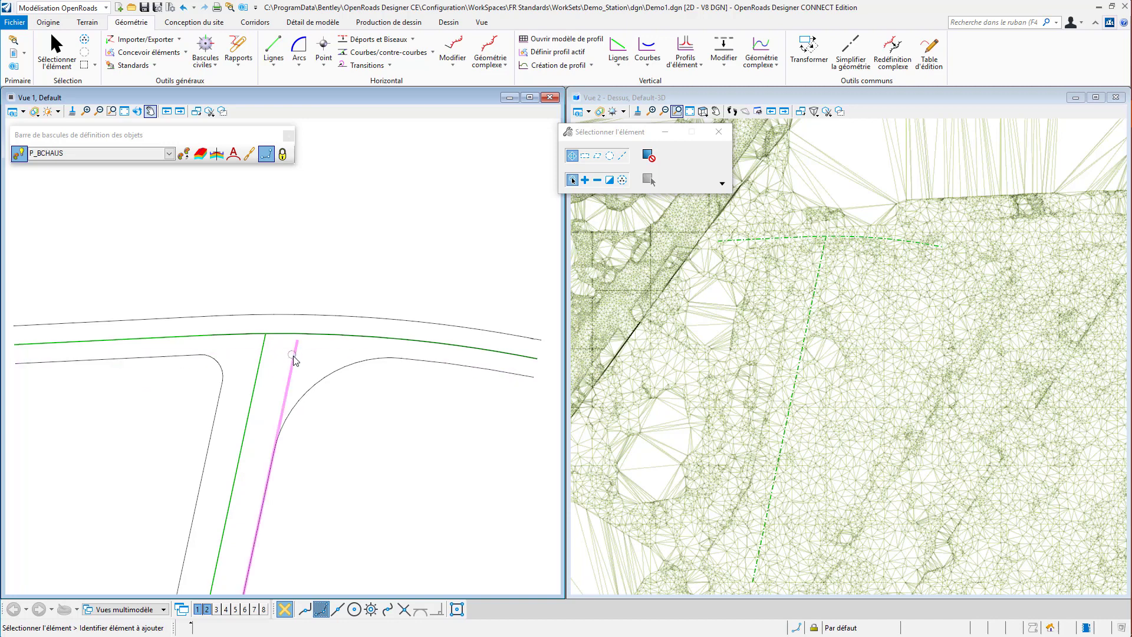
click(287, 354)
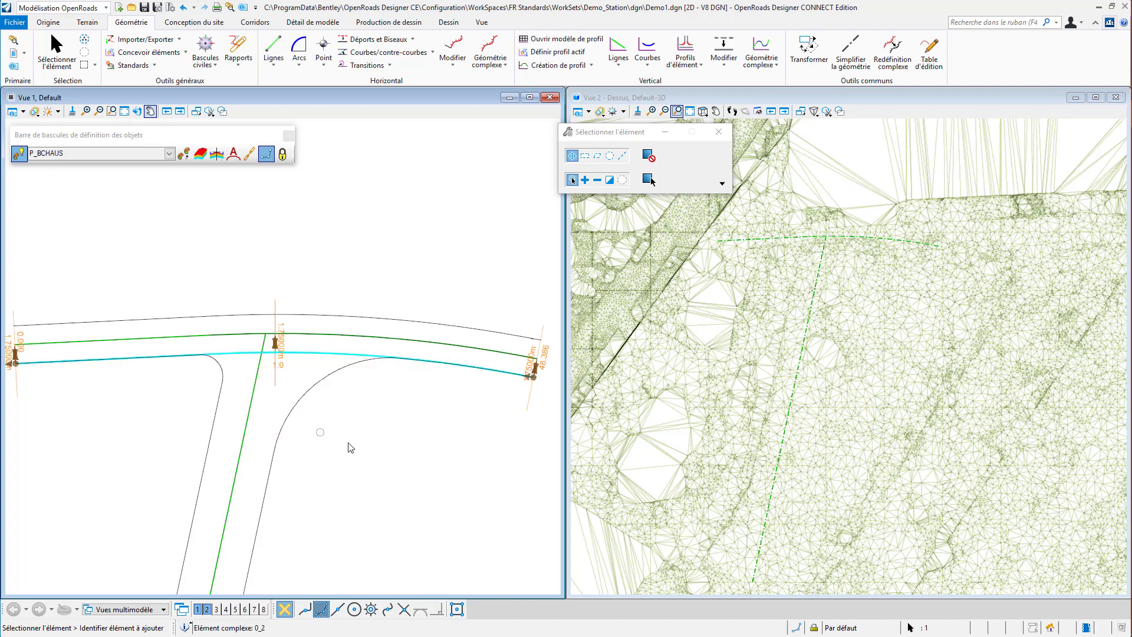
click(366, 451)
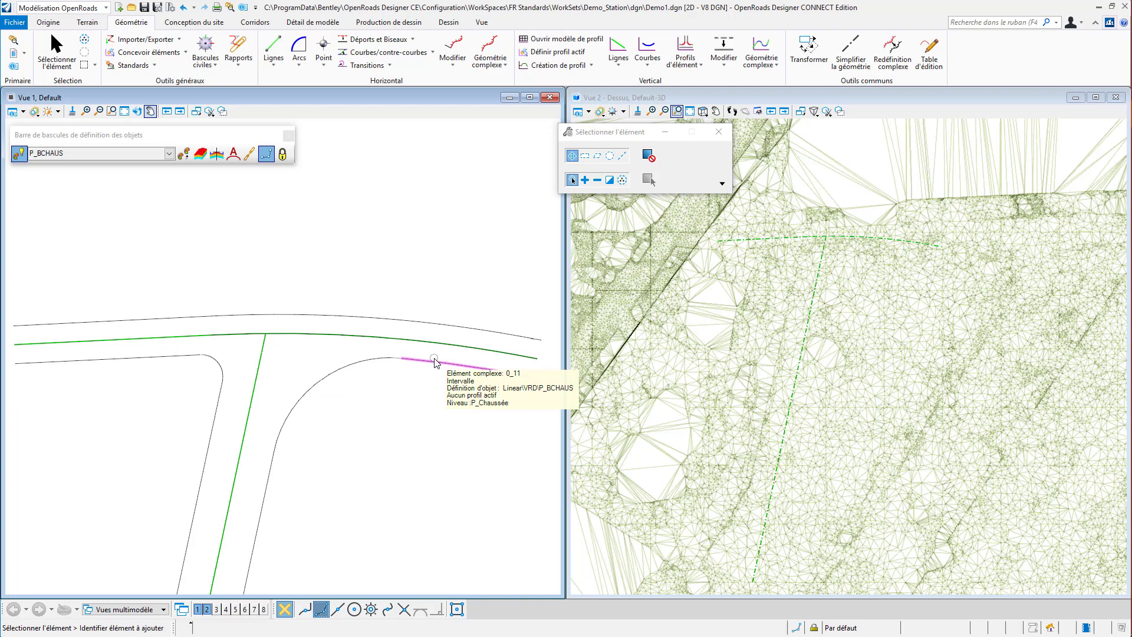
Set the offset of the main road's lower edge to 2 m.
click(303, 355)
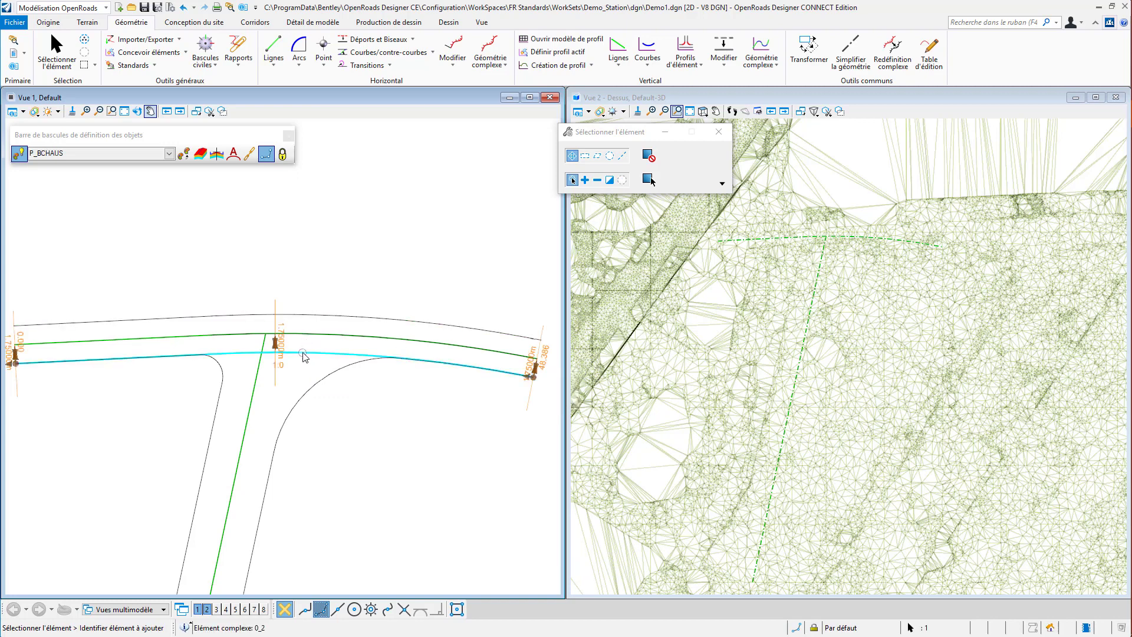
click(282, 346)
text(2)
key(Return)
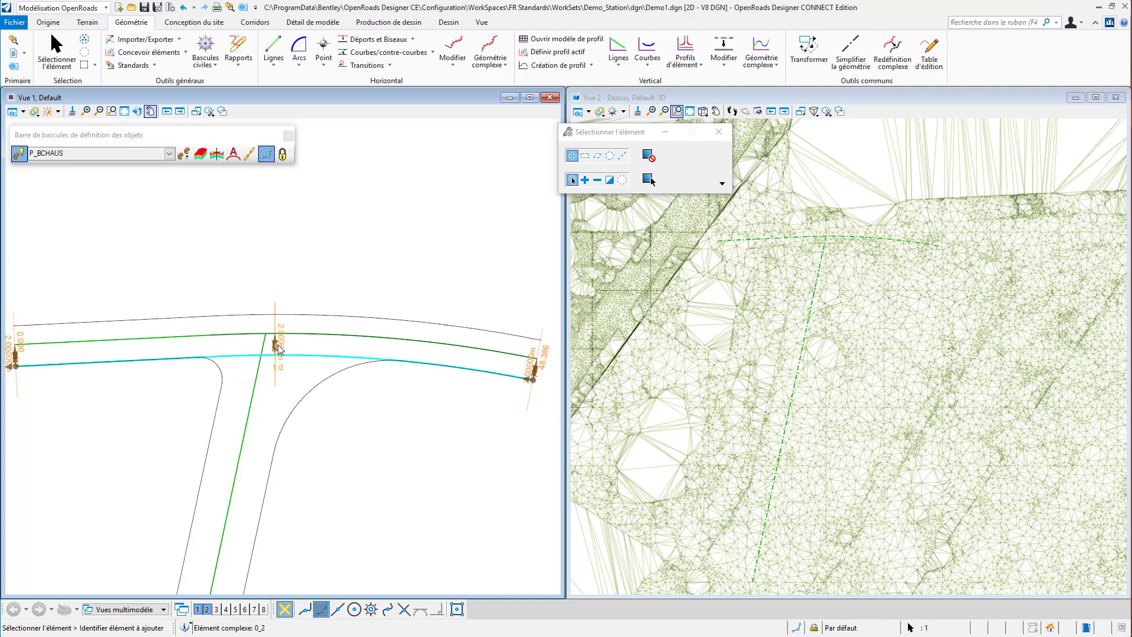
Try a 4 m offset on the main road's lower edge, then undo the trial offset changes.
click(284, 349)
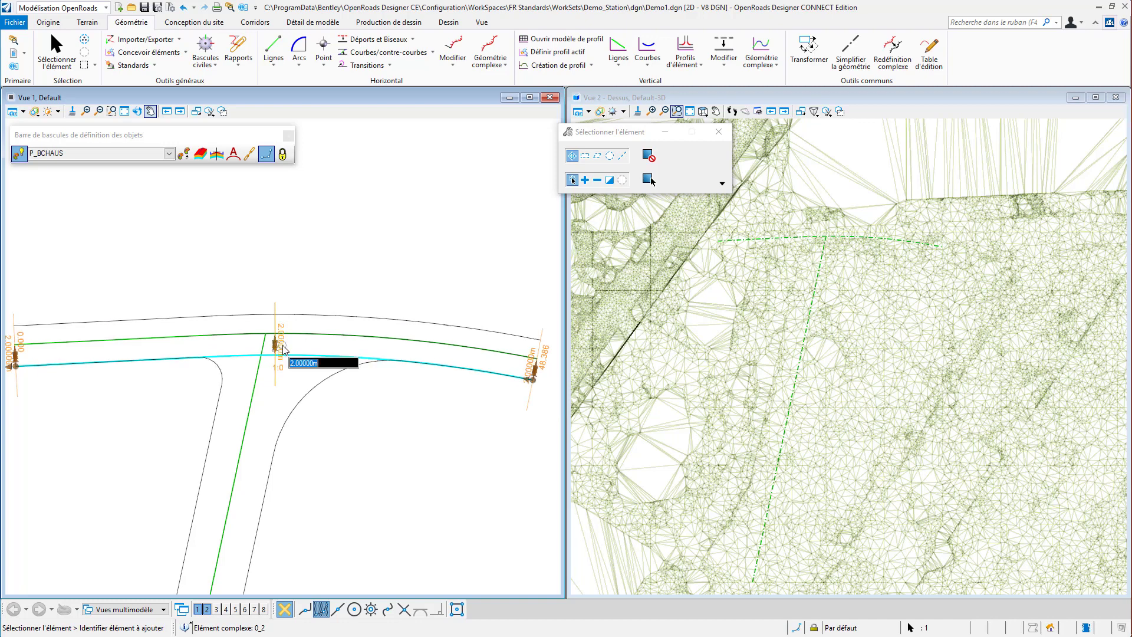
text(4)
key(Return)
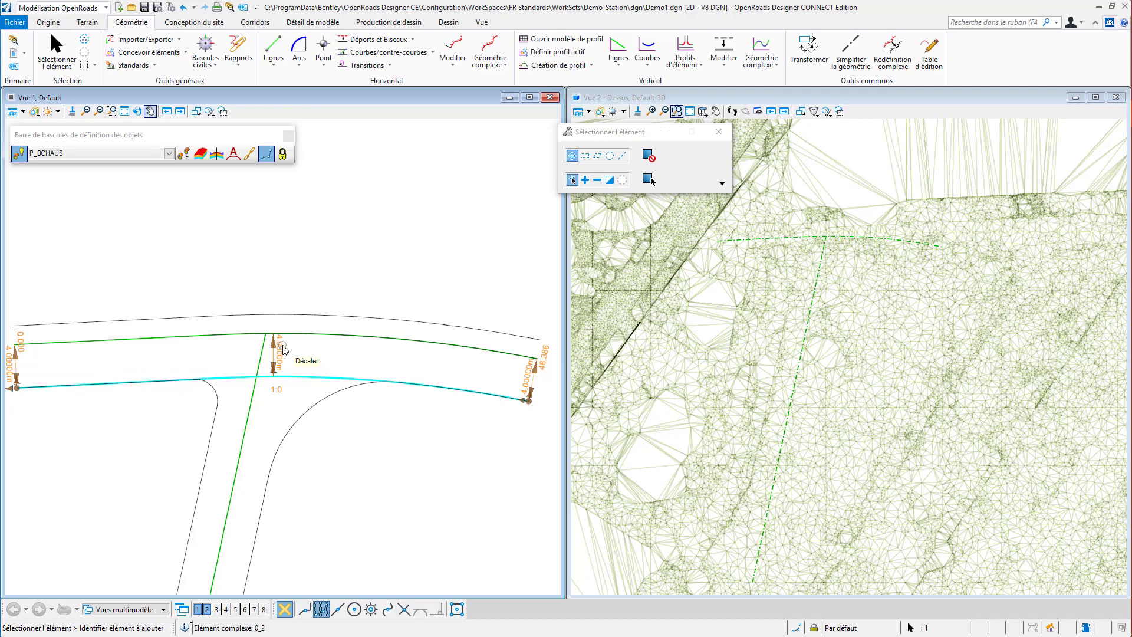
click(283, 349)
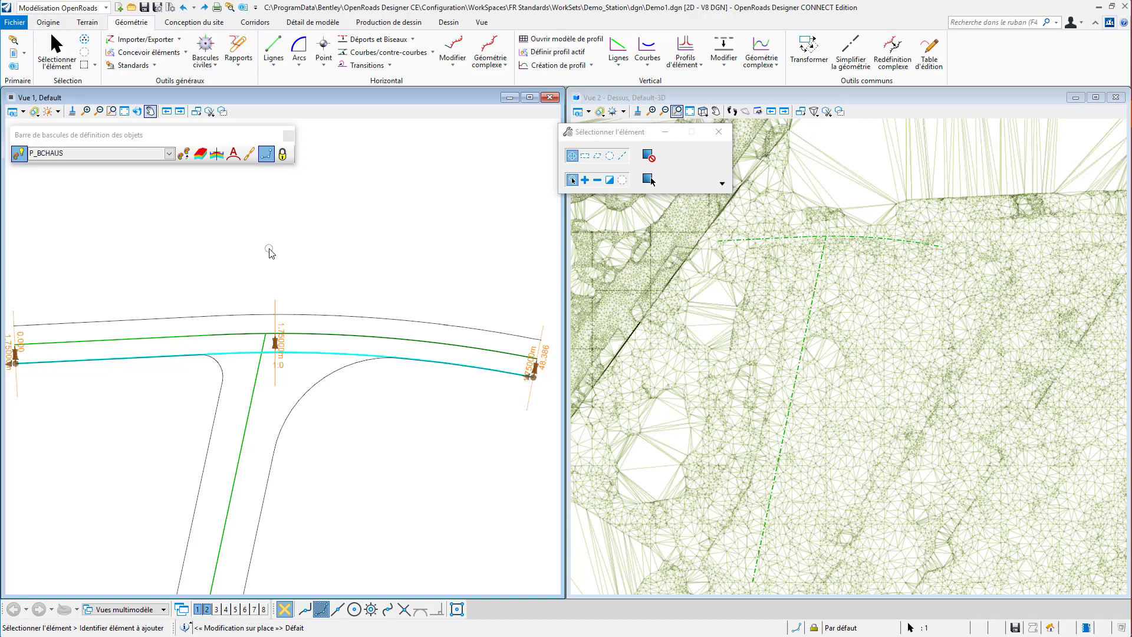
Turn on the P_Construction level of the Demo_Station_Ligne_Construction_Plateforme.dgn reference in view 1.
click(231, 273)
scroll(234, 270, down, 2)
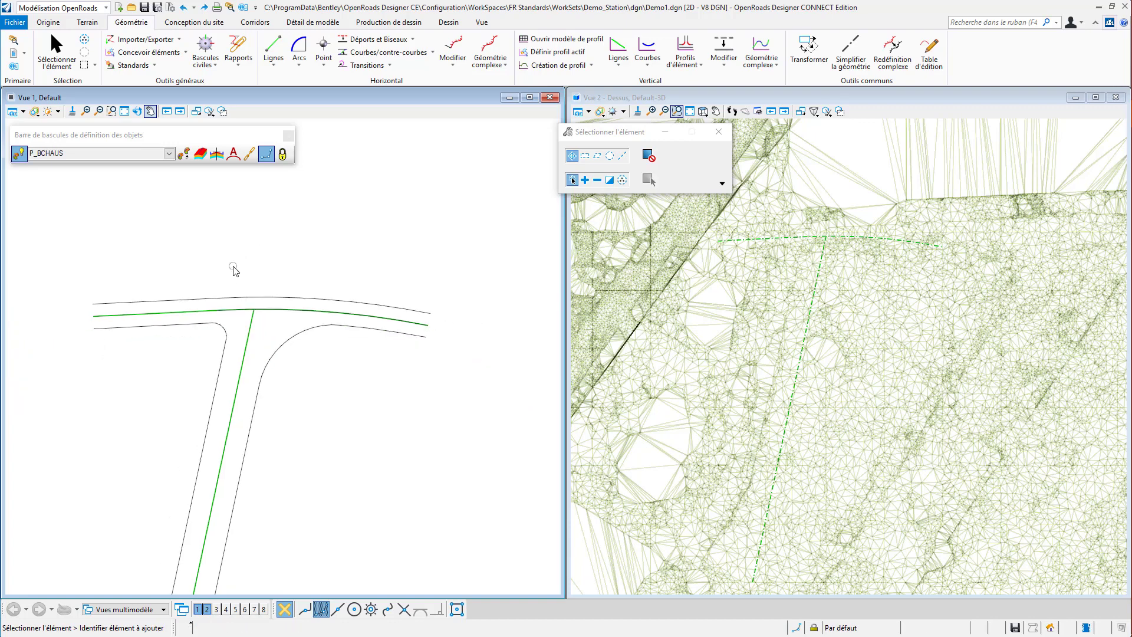
scroll(233, 271, down, 3)
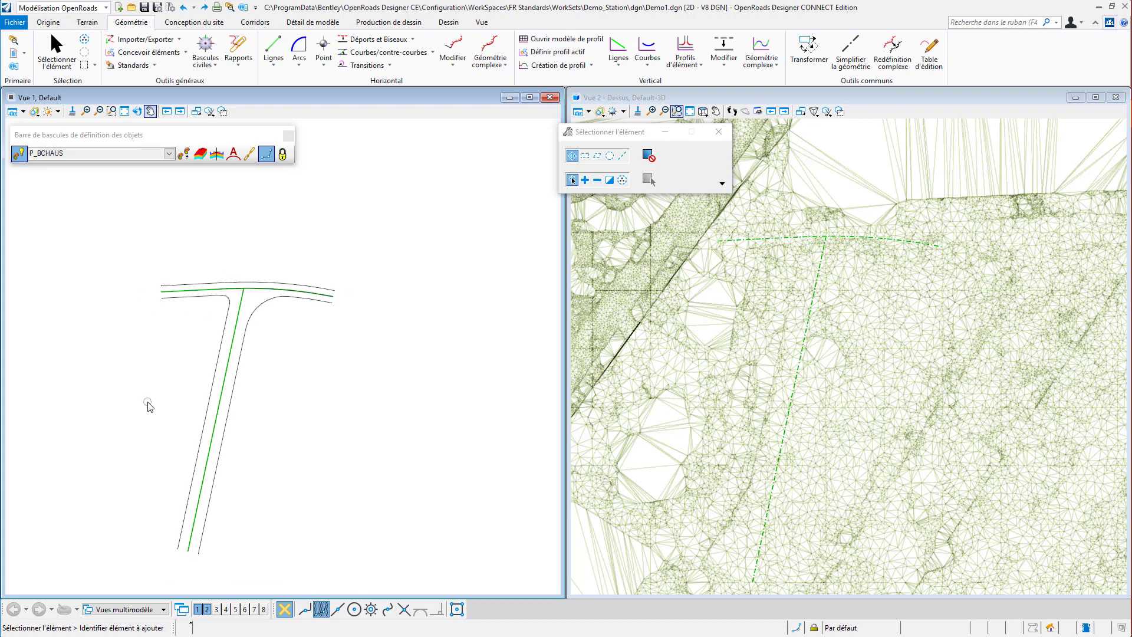
middle_drag(147, 404, 197, 349)
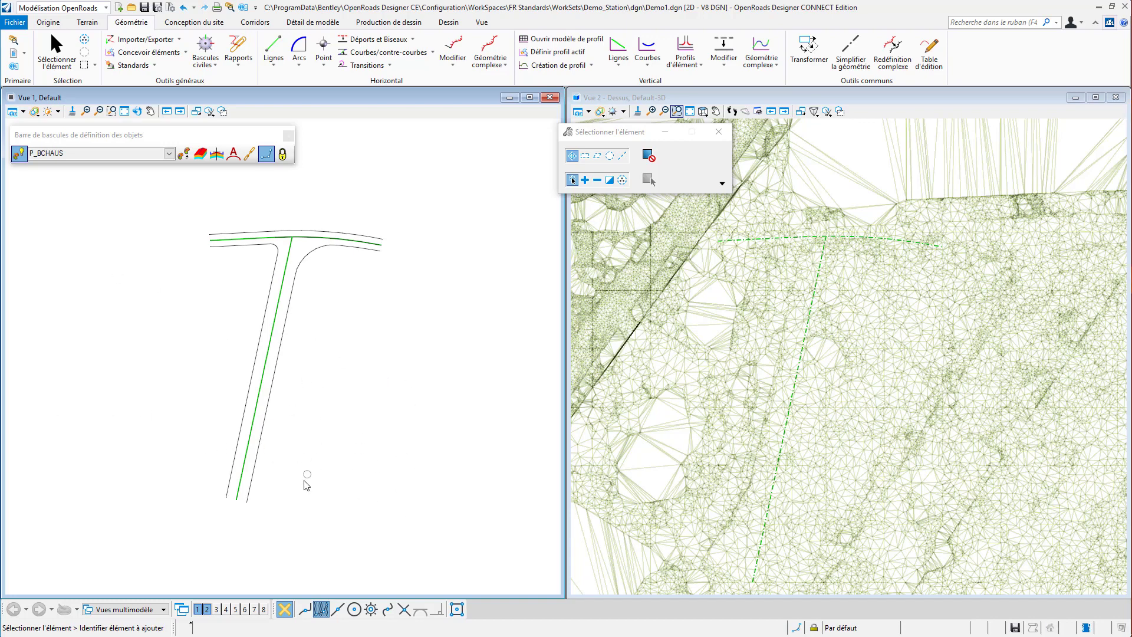
scroll(297, 458, up, 1)
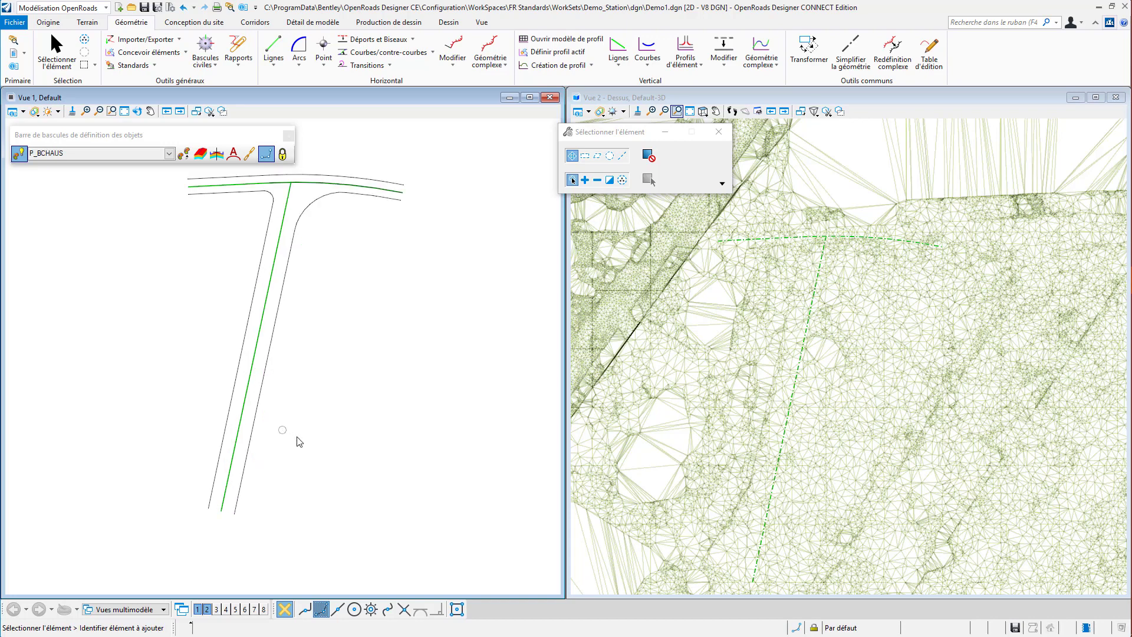
key(ctrl+e)
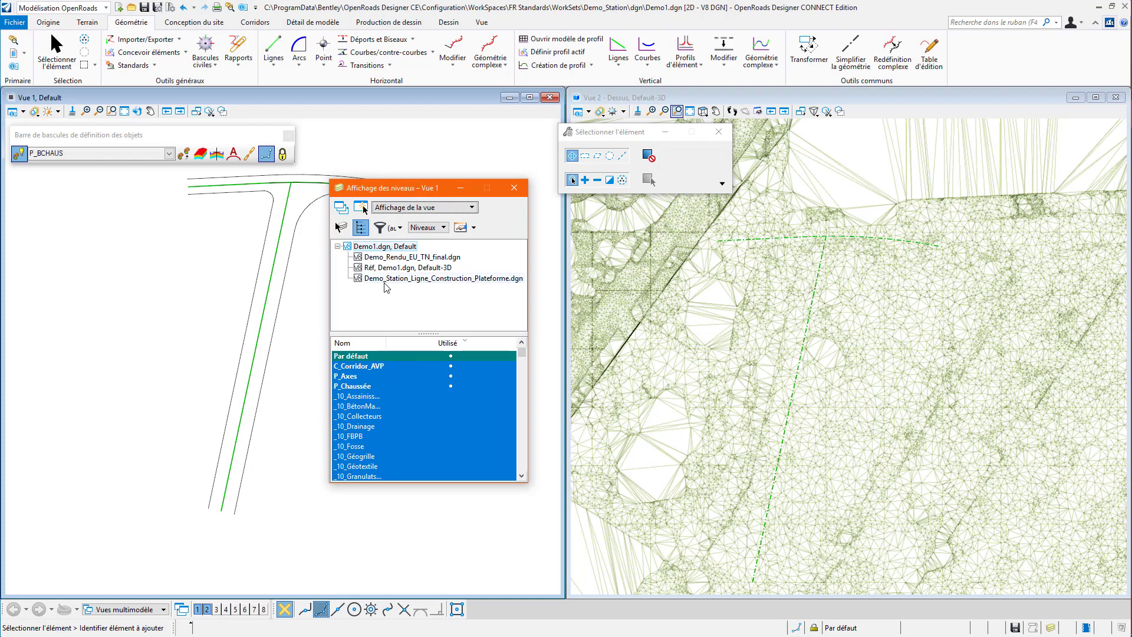
click(385, 280)
click(362, 357)
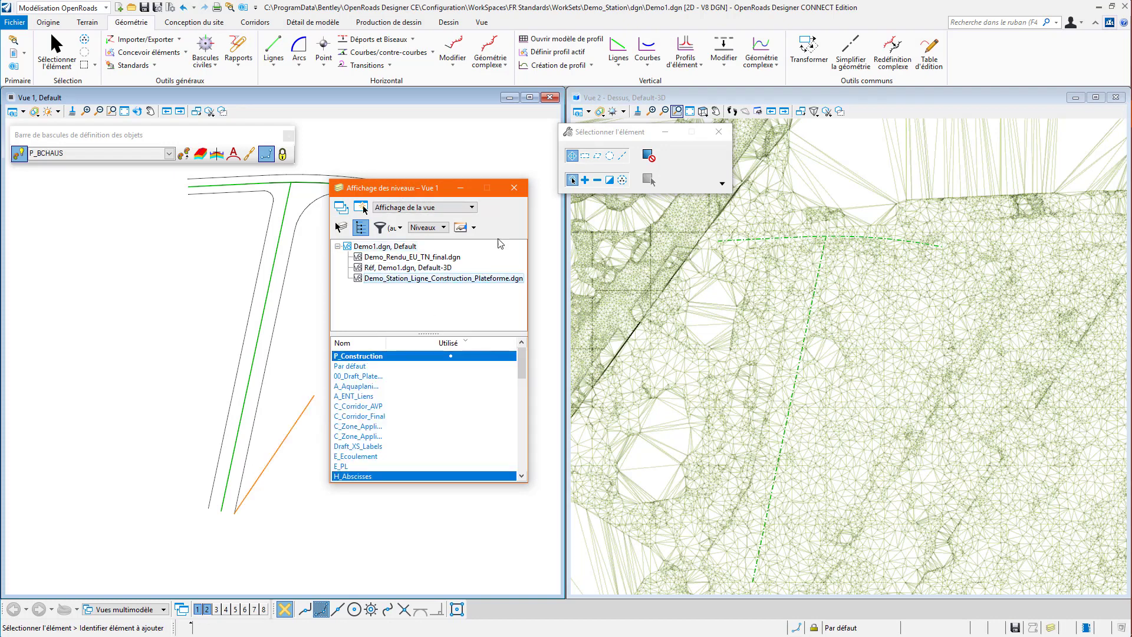
click(514, 188)
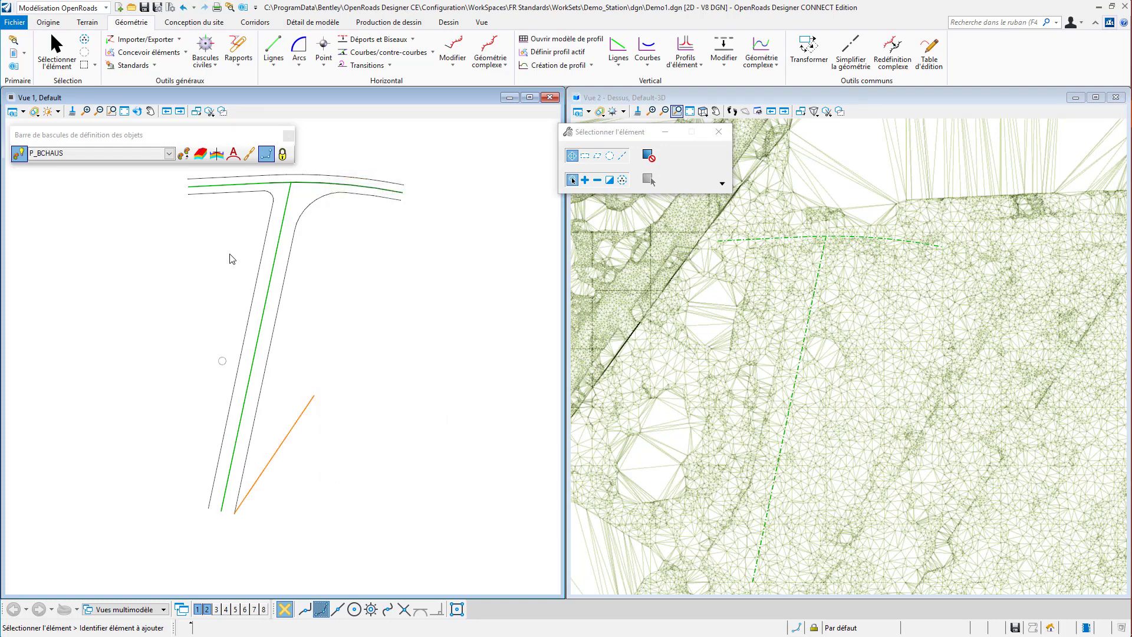
Draw a line between points over the orange construction line, starting at the lower end of the side road's right edge.
click(280, 49)
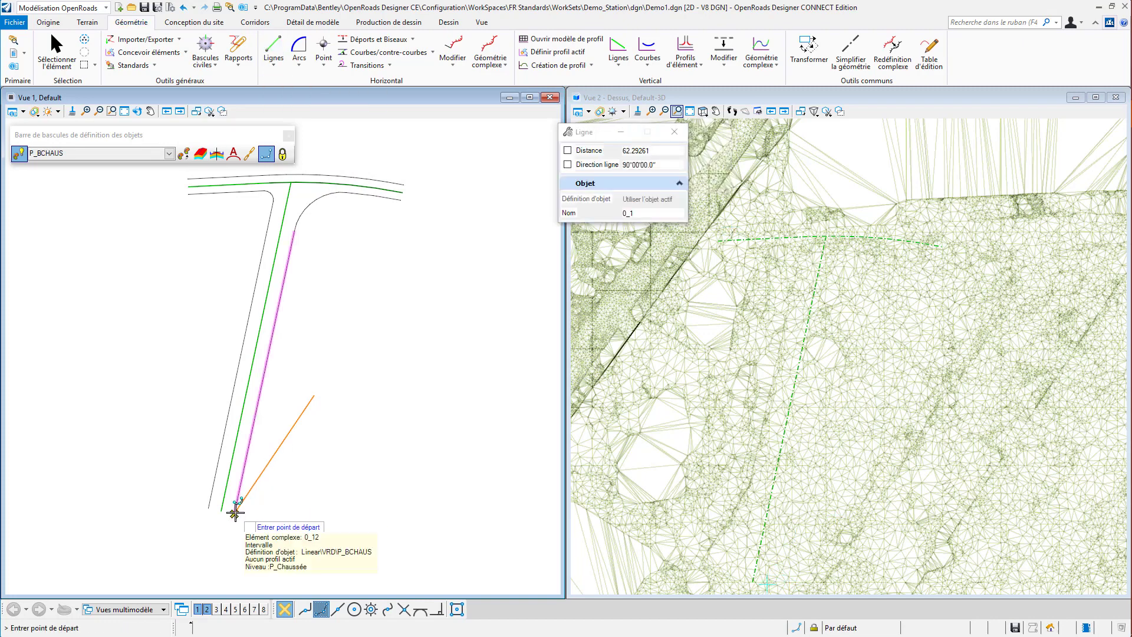
click(235, 512)
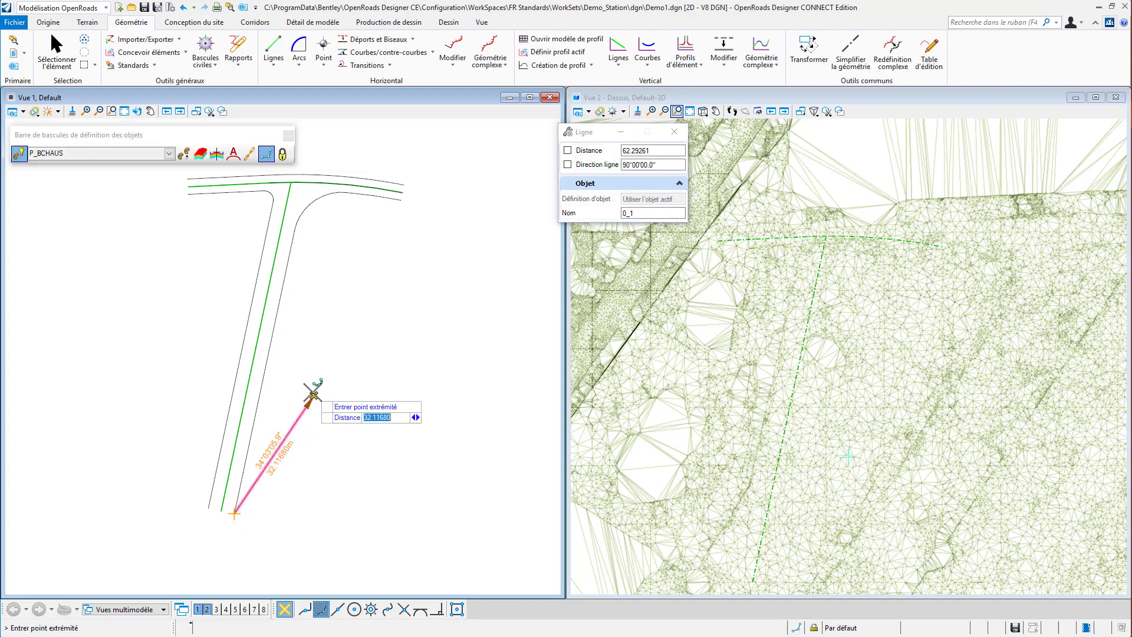
click(312, 394)
Detach the Demo_Station_Ligne_Construction_Plateforme.dgn reference despite its possible civil dependencies.
key(ctrl+e)
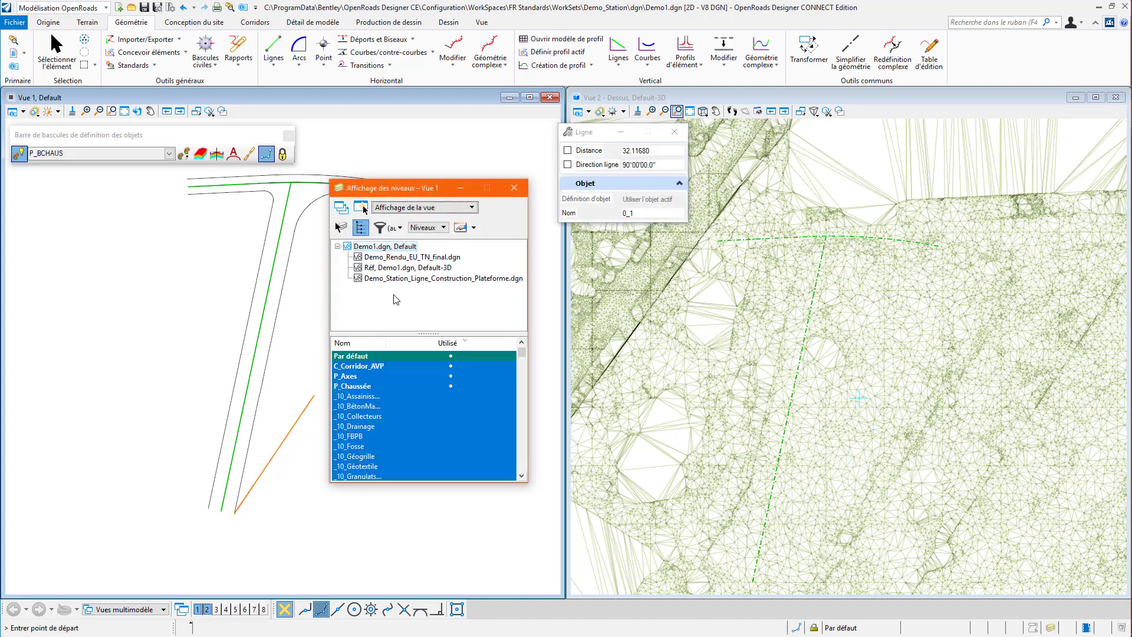
click(401, 278)
right_click(401, 278)
click(425, 307)
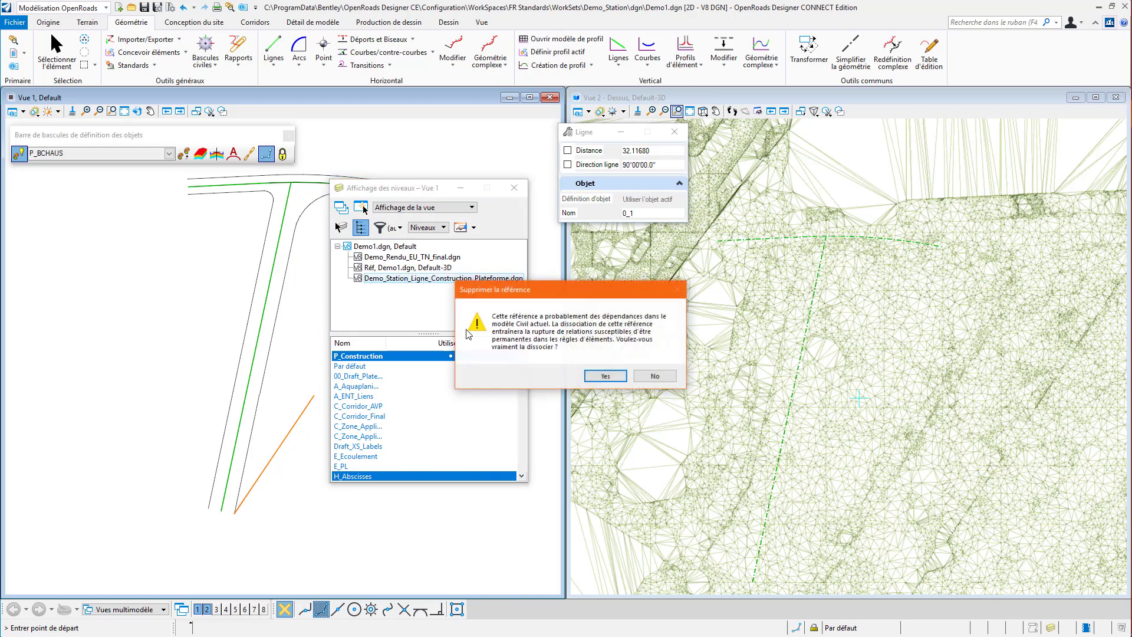
click(592, 377)
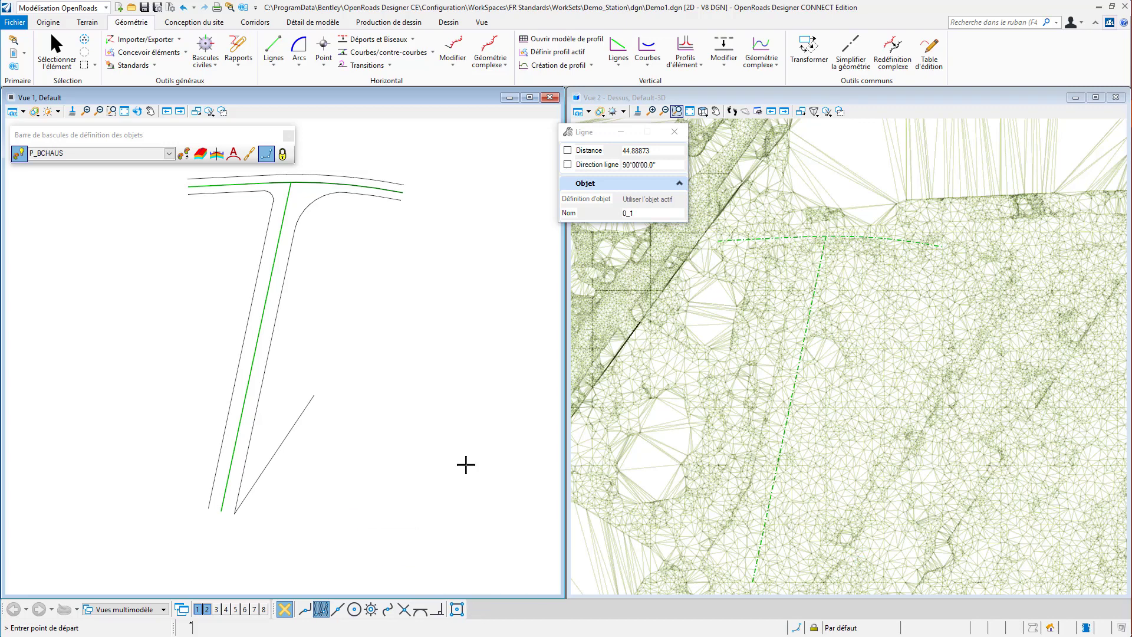
Offset the new platform line 25.5 m away from the side road using a simple offset without mirroring.
click(382, 39)
click(281, 442)
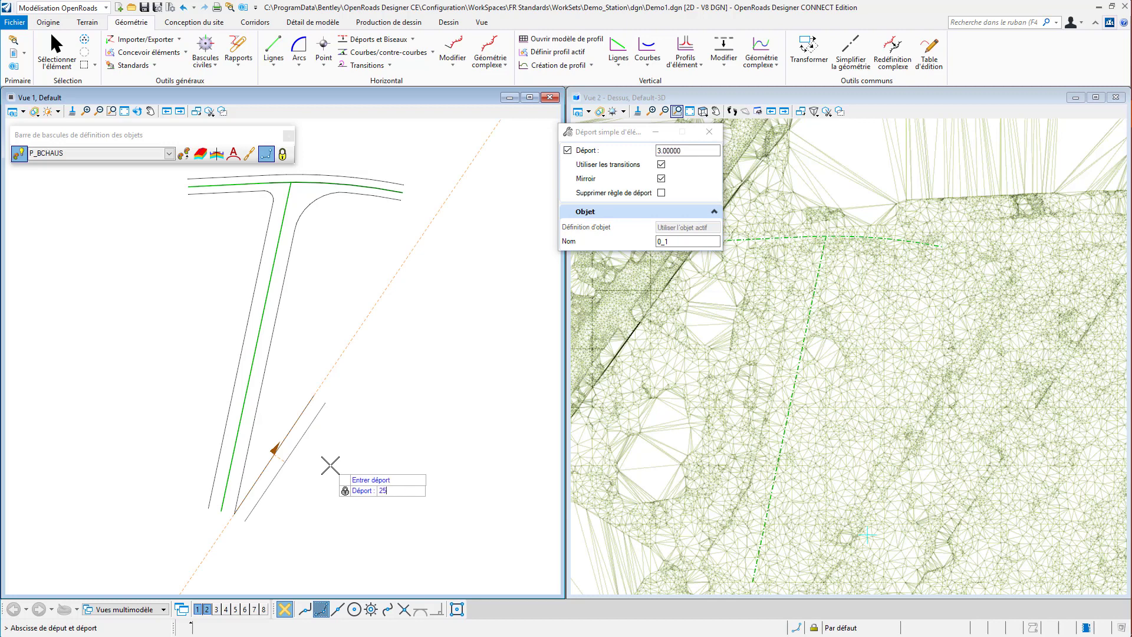
click(331, 465)
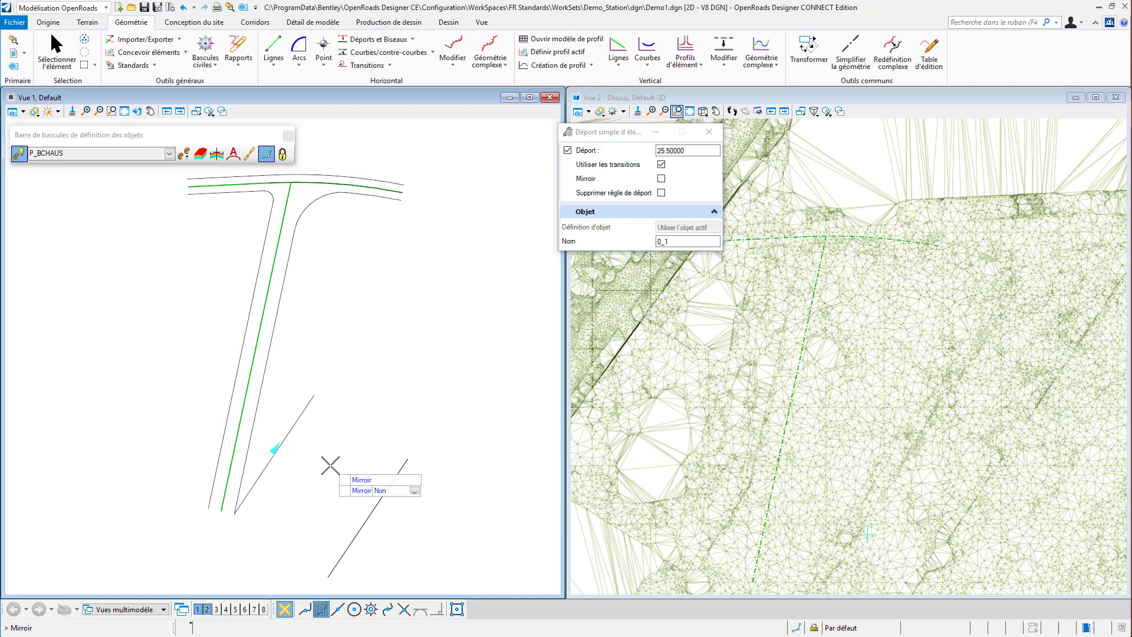
click(331, 465)
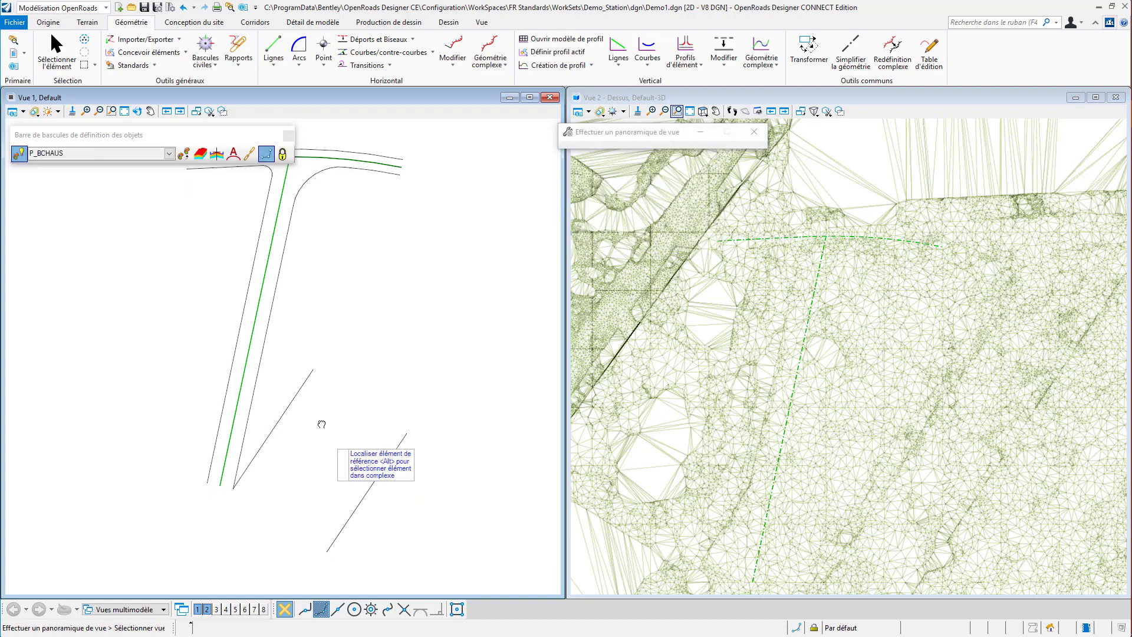
Close the platform rectangle with two lines joining the lower and upper endpoints of the parallel platform lines.
scroll(321, 424, up, 3)
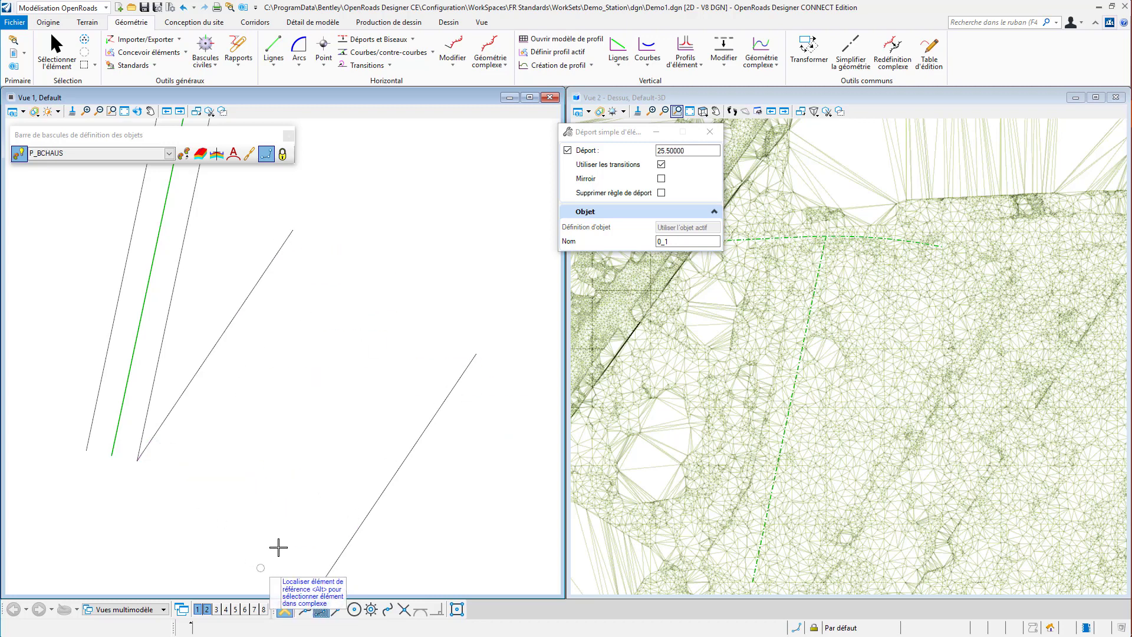
click(274, 45)
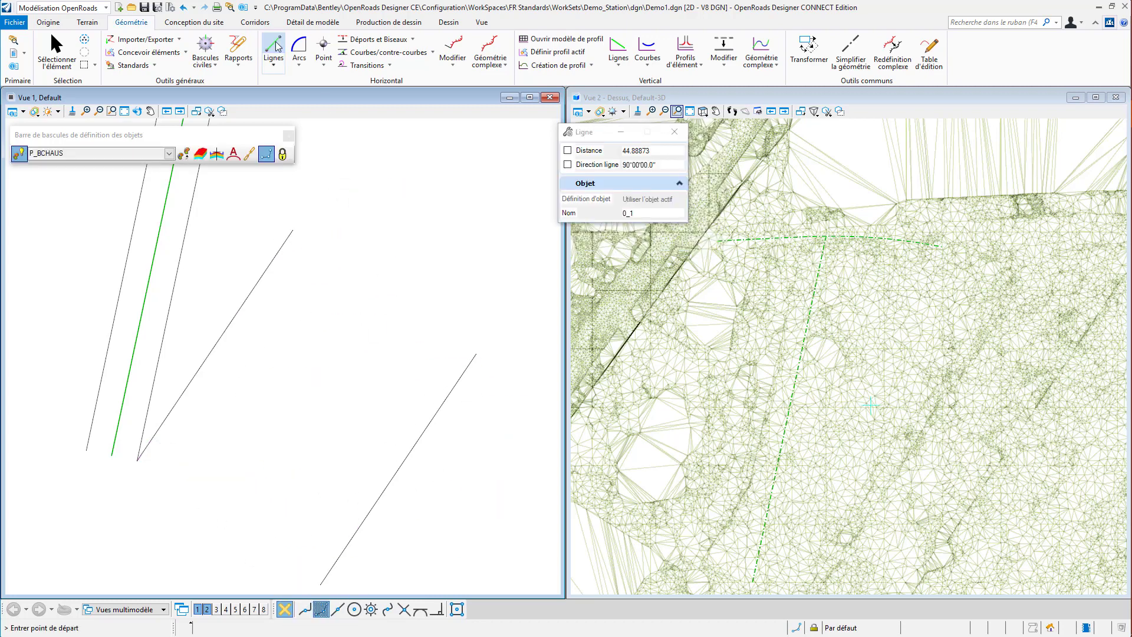
click(138, 460)
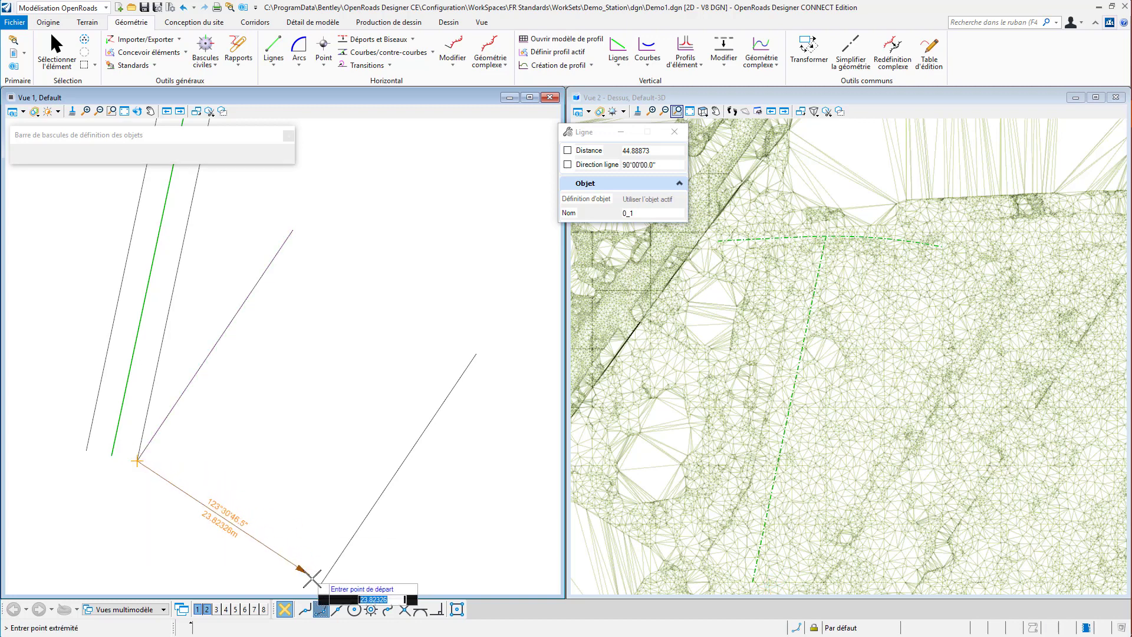
click(318, 584)
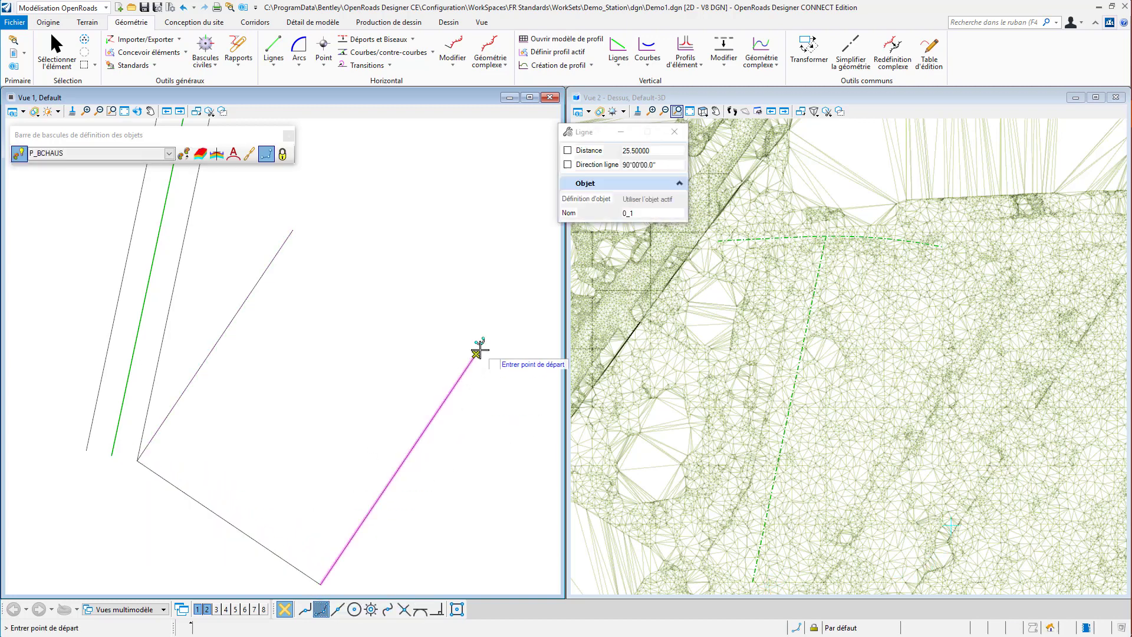
click(442, 278)
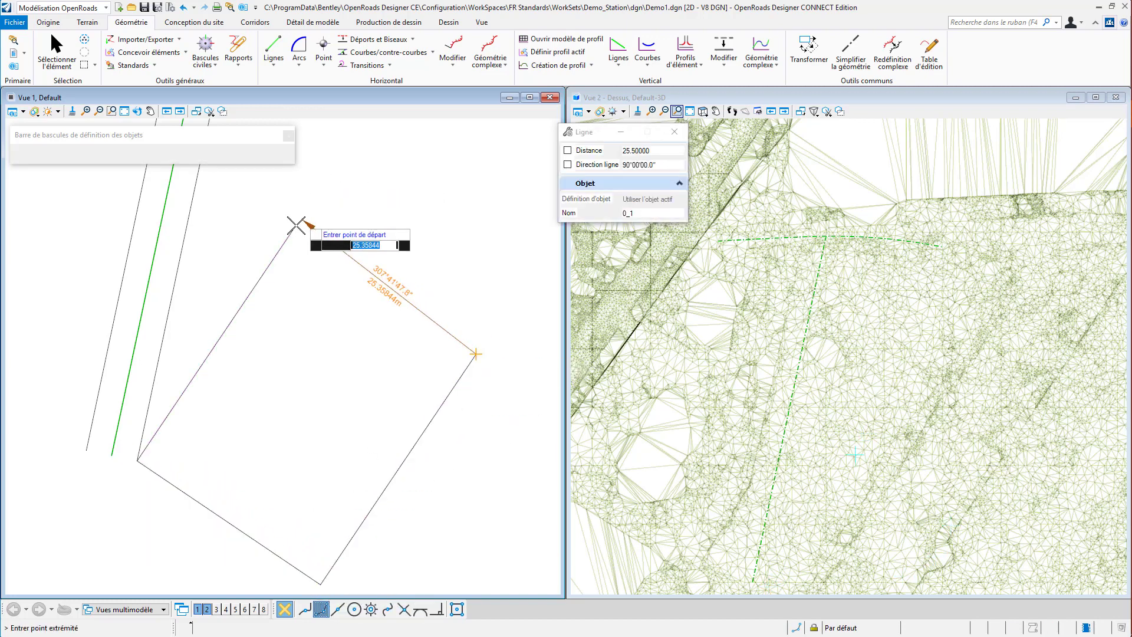
click(264, 198)
Extend the platform's upper side toward the side road with an oblique line from element at 0° skew, about 8.5 m long.
scroll(262, 201, up, 1)
mouse_move(262, 200)
middle_down()
mouse_move(334, 220)
mouse_move(321, 278)
mouse_move(273, 370)
middle_up()
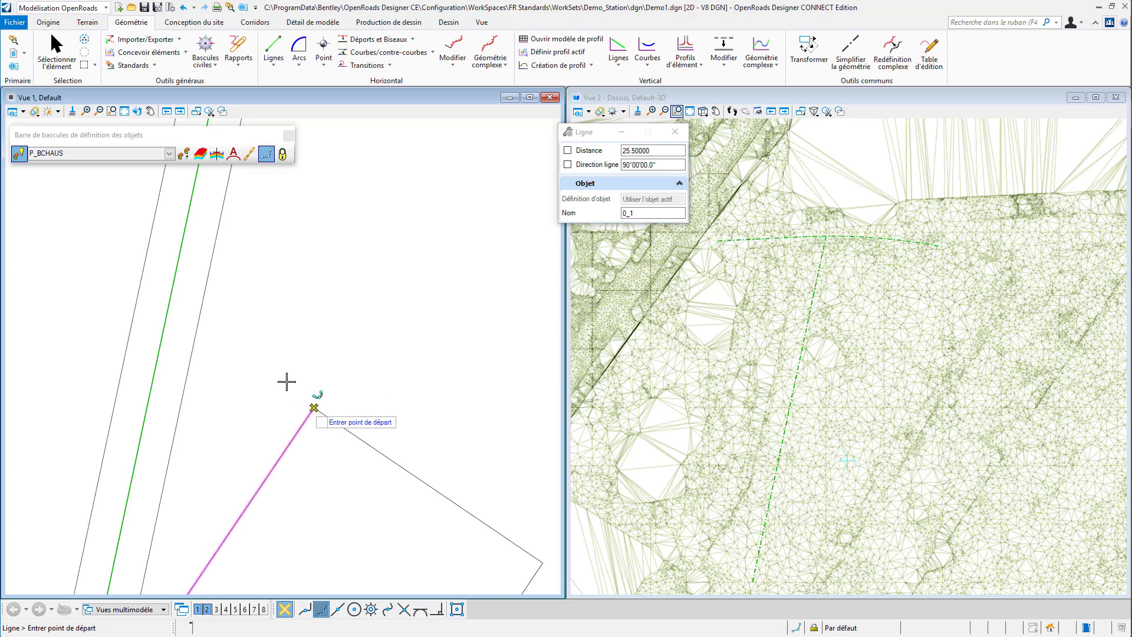
click(273, 61)
mouse_move(318, 125)
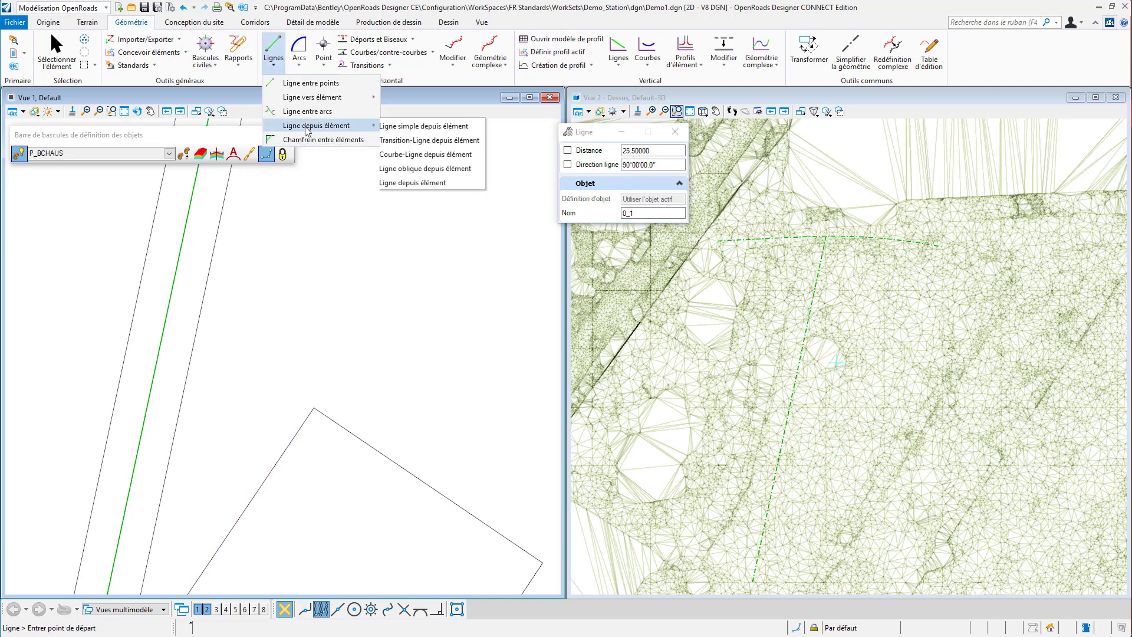
click(423, 172)
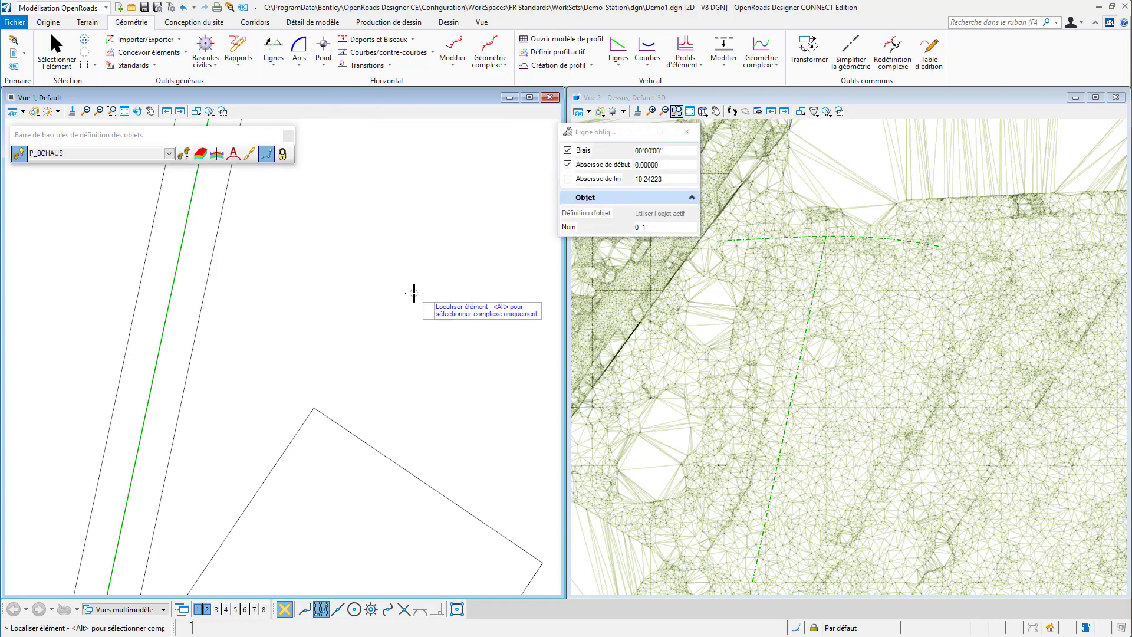
click(342, 427)
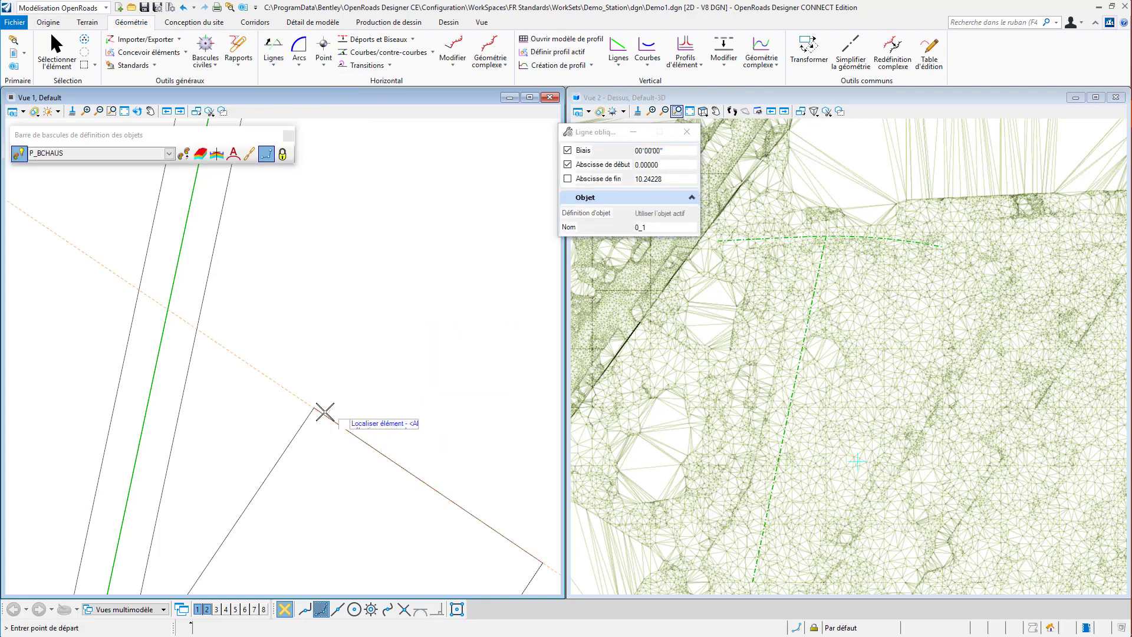
click(314, 408)
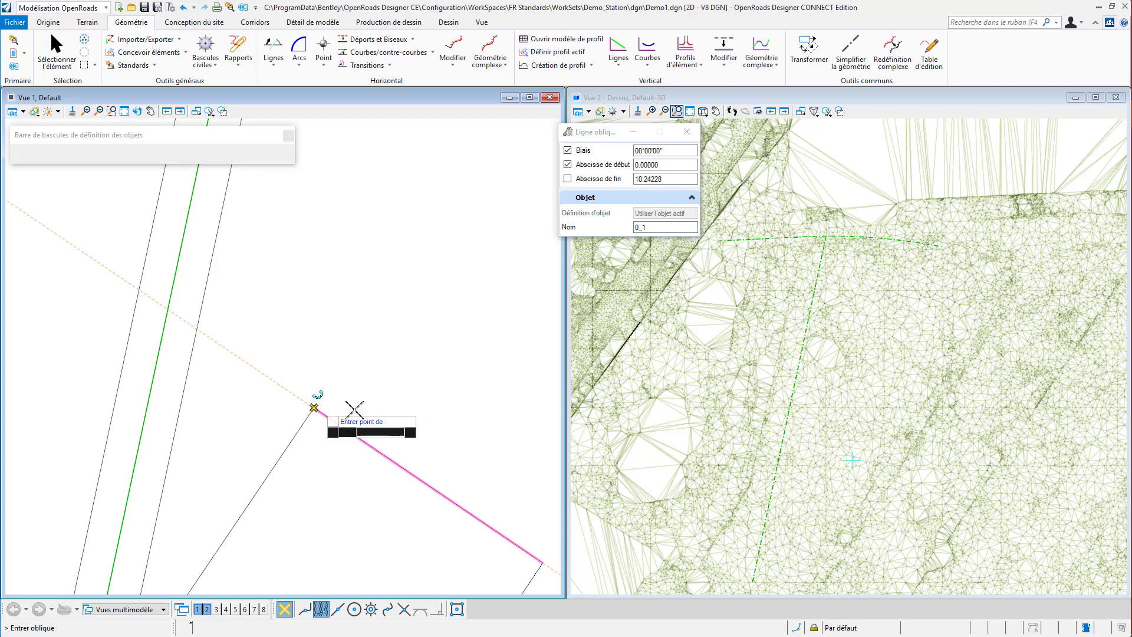
click(285, 328)
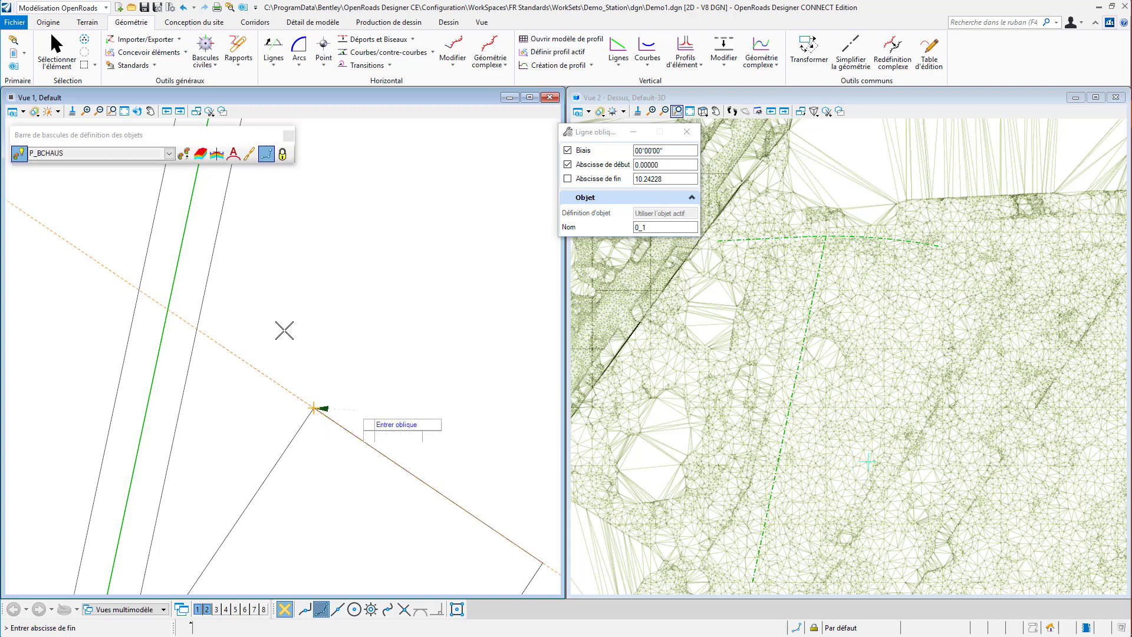
click(281, 287)
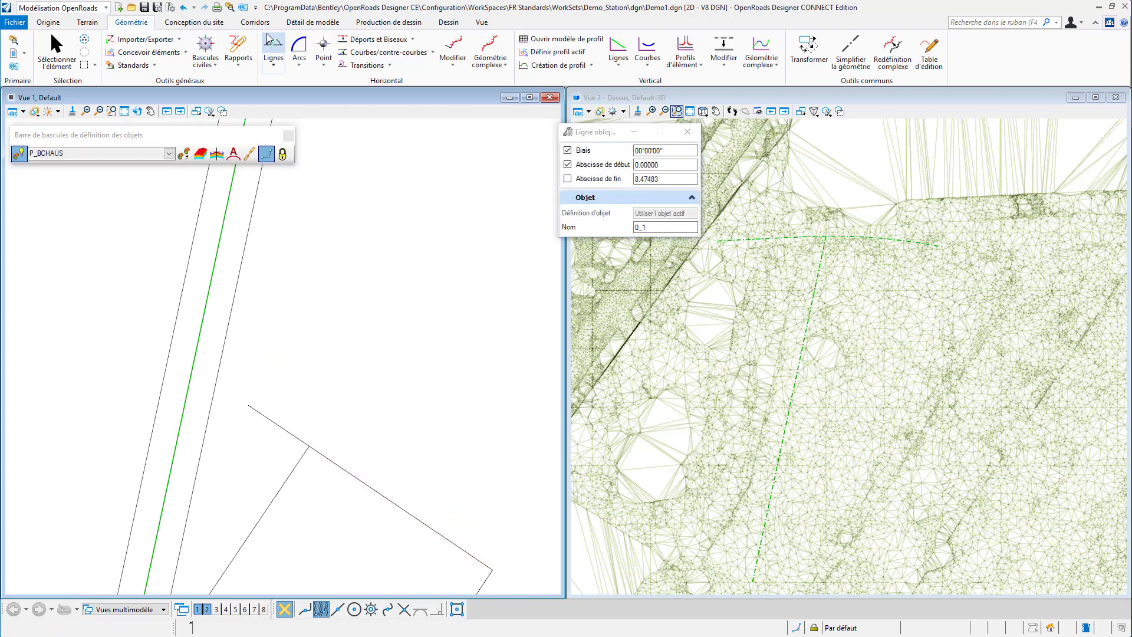
Create a 15 m simple arc between the side road's right edge and the platform's extension line, trimming both (Les Deux).
click(296, 48)
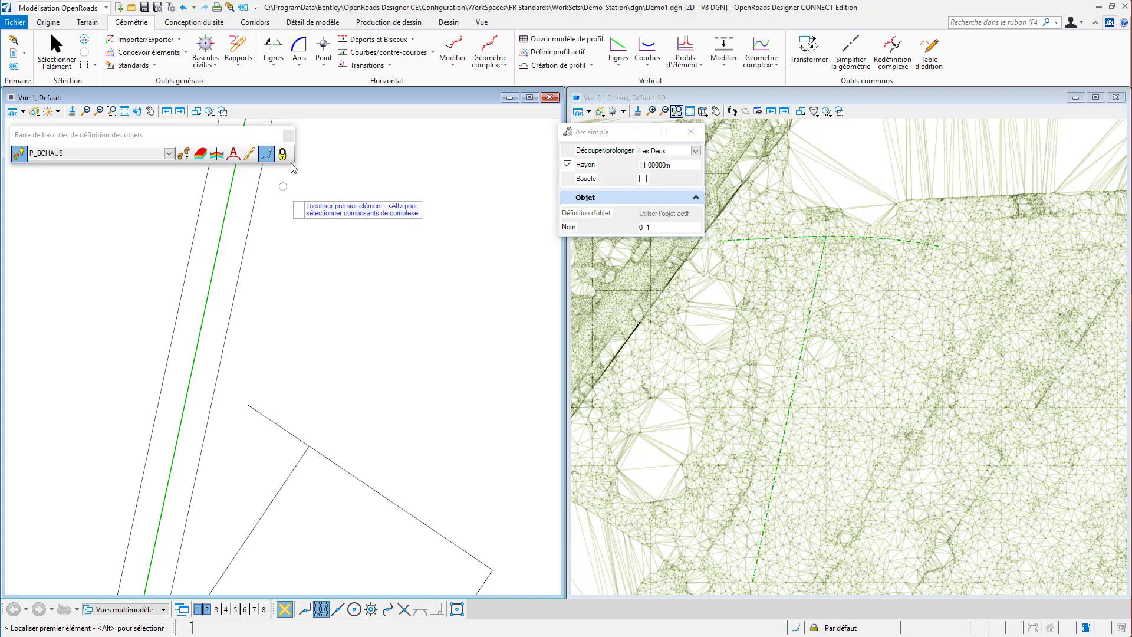
click(300, 48)
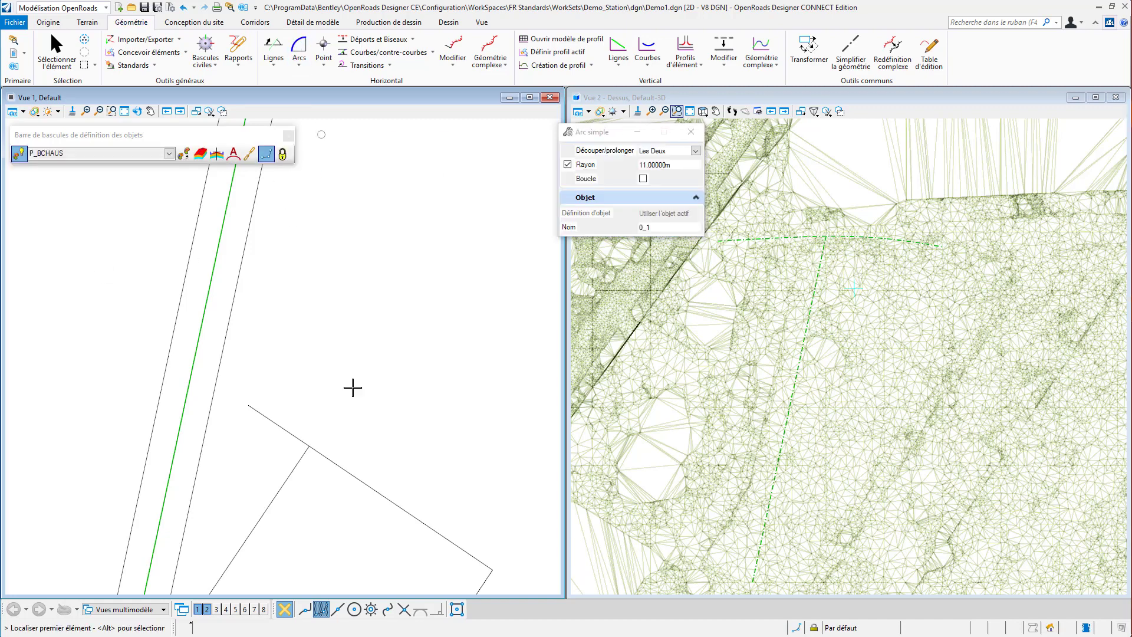
click(225, 343)
click(271, 420)
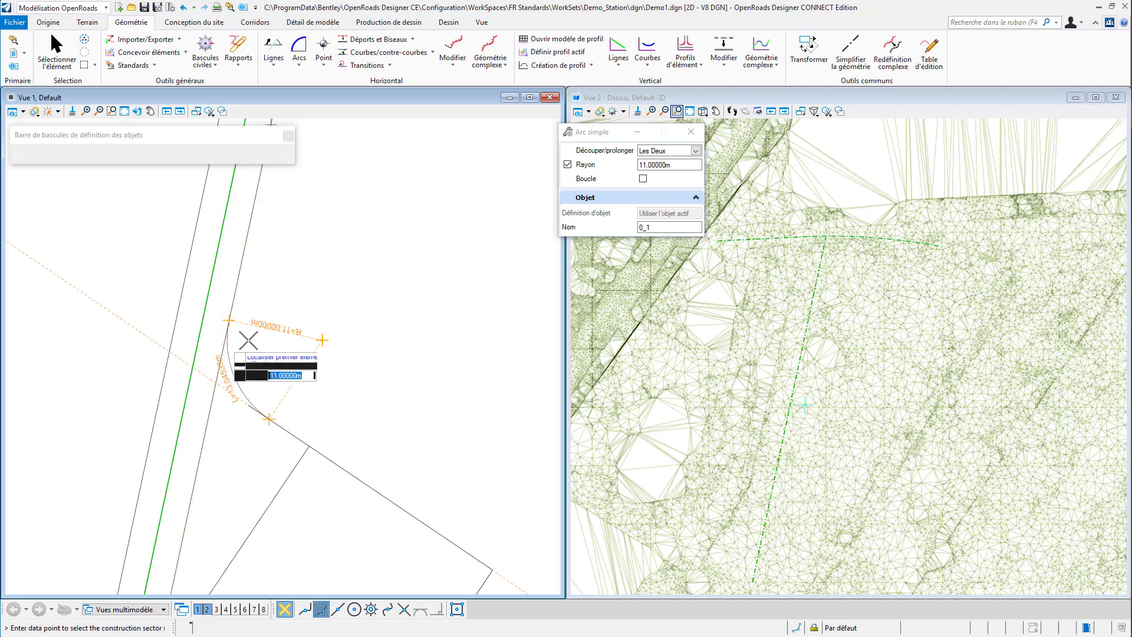
text(1)
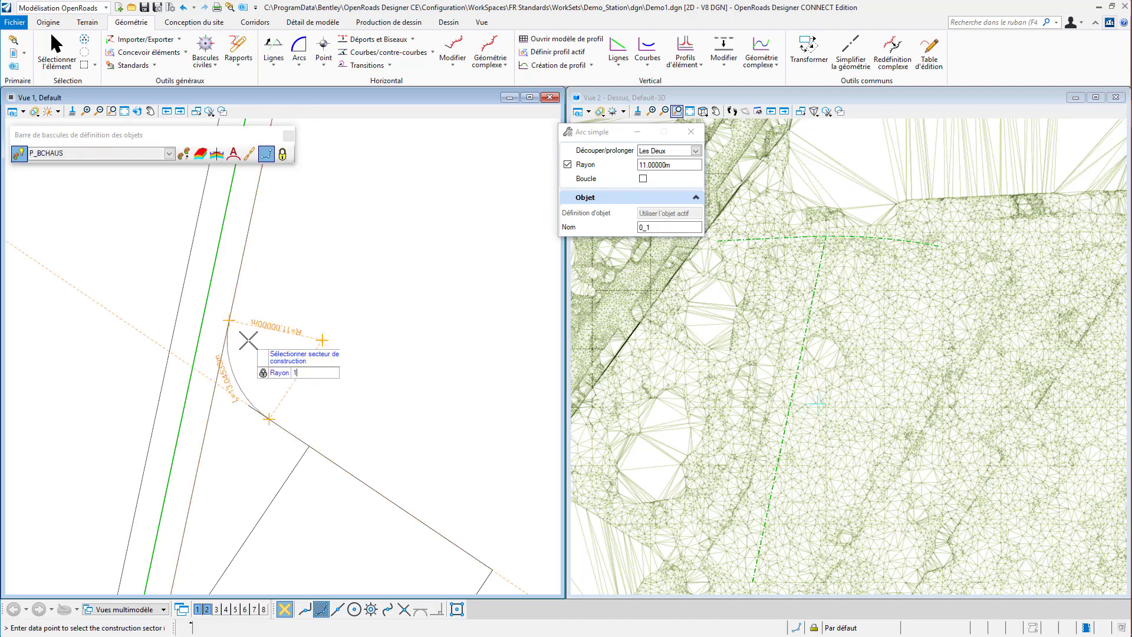
text(5.00000m)
click(248, 340)
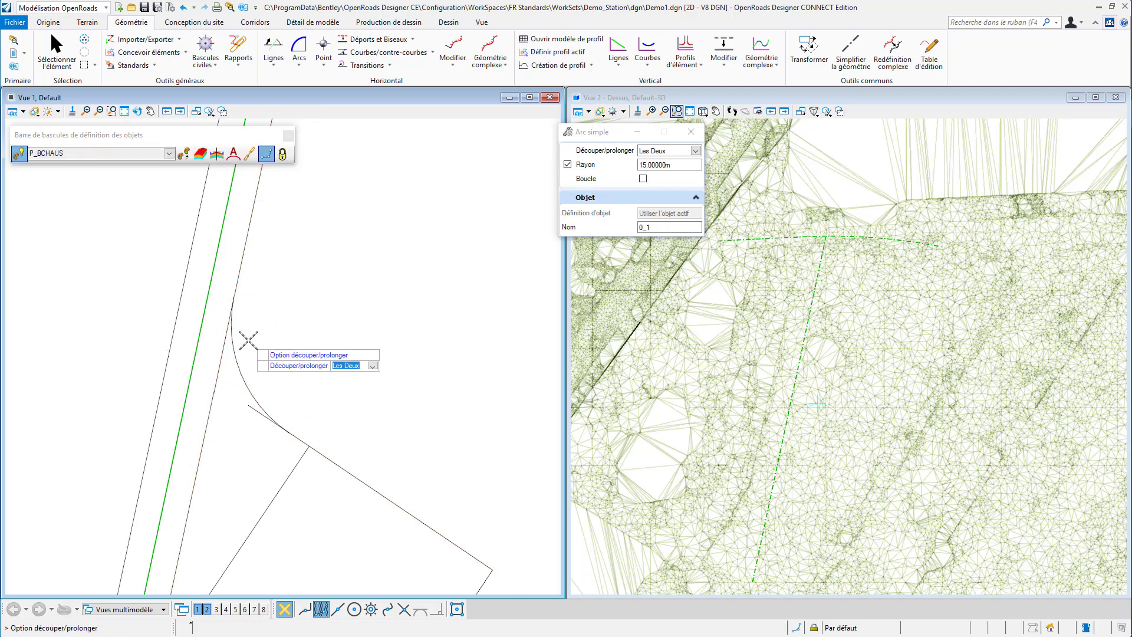
click(248, 341)
middle_drag(329, 321, 387, 260)
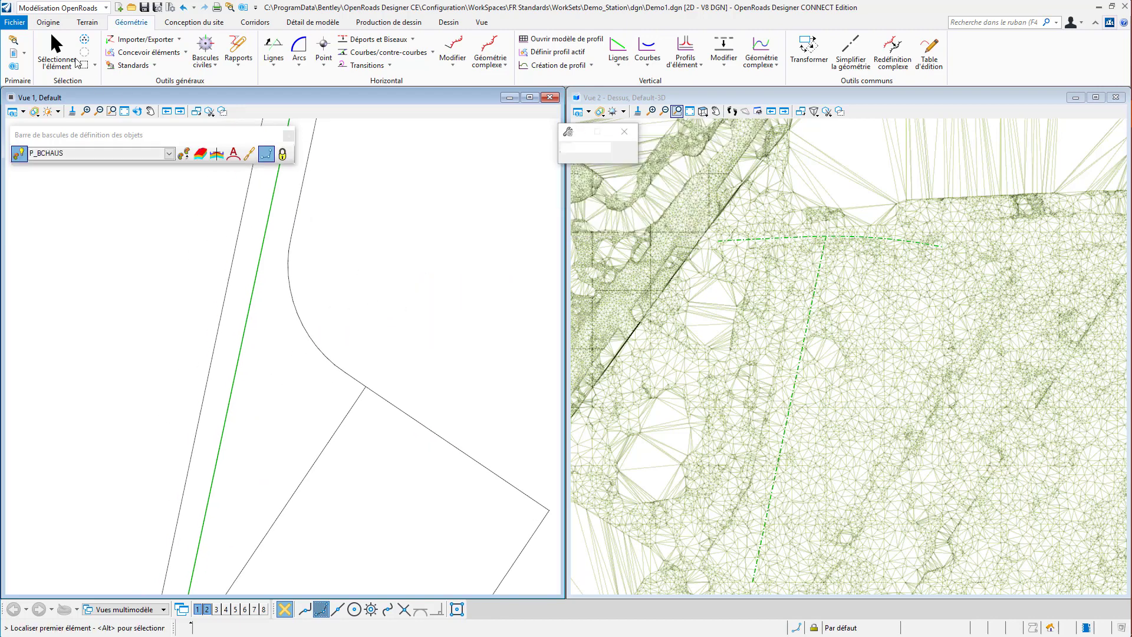
click(57, 50)
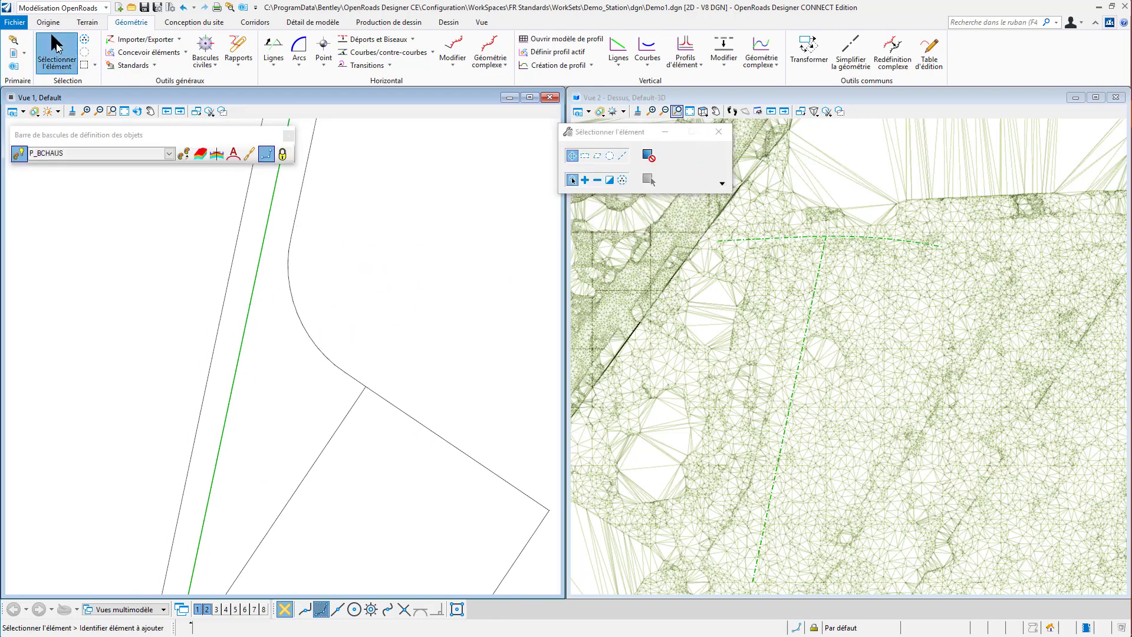
scroll(424, 301, down, 1)
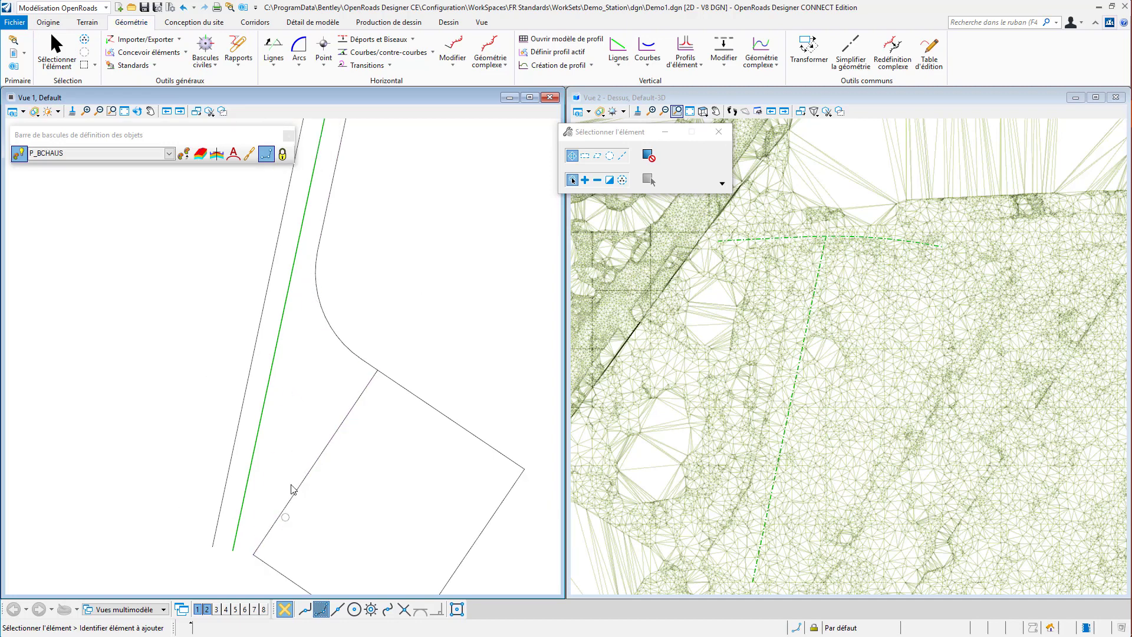
Create a partial simple offset of 0 m on the side road's right edge, using P_Continuit, from the platform corner to the arc's start.
click(304, 313)
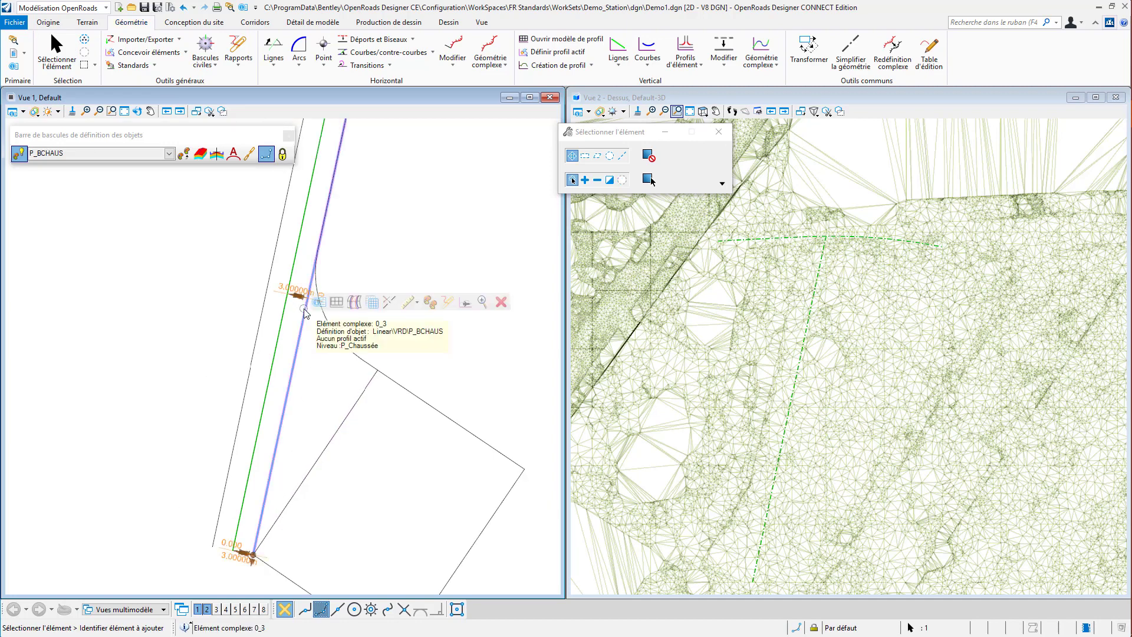
click(369, 307)
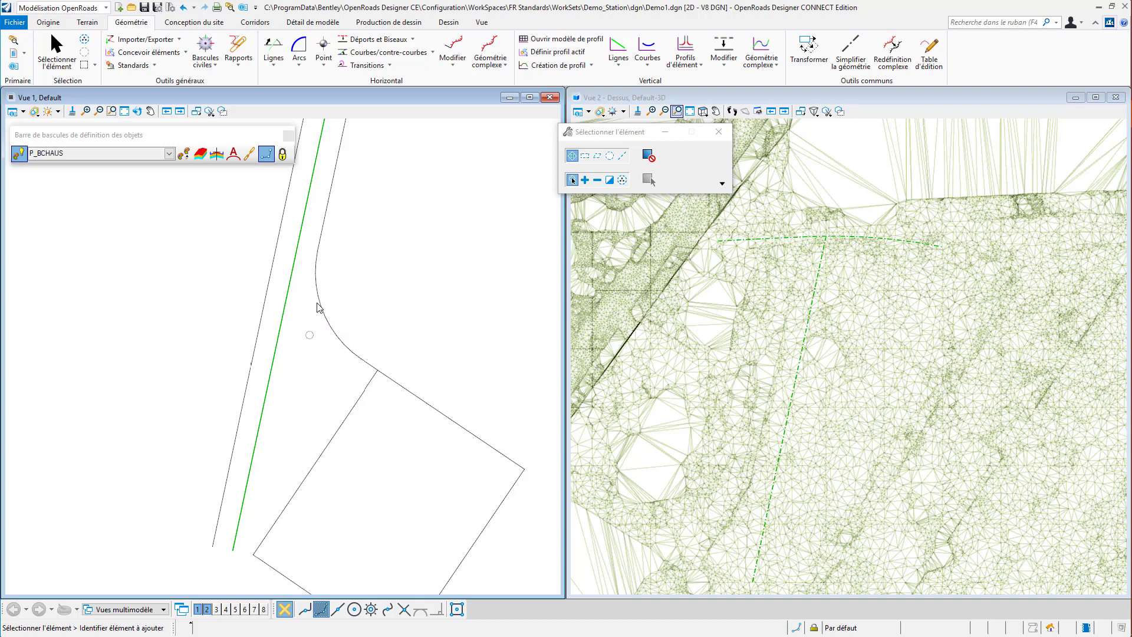
click(412, 40)
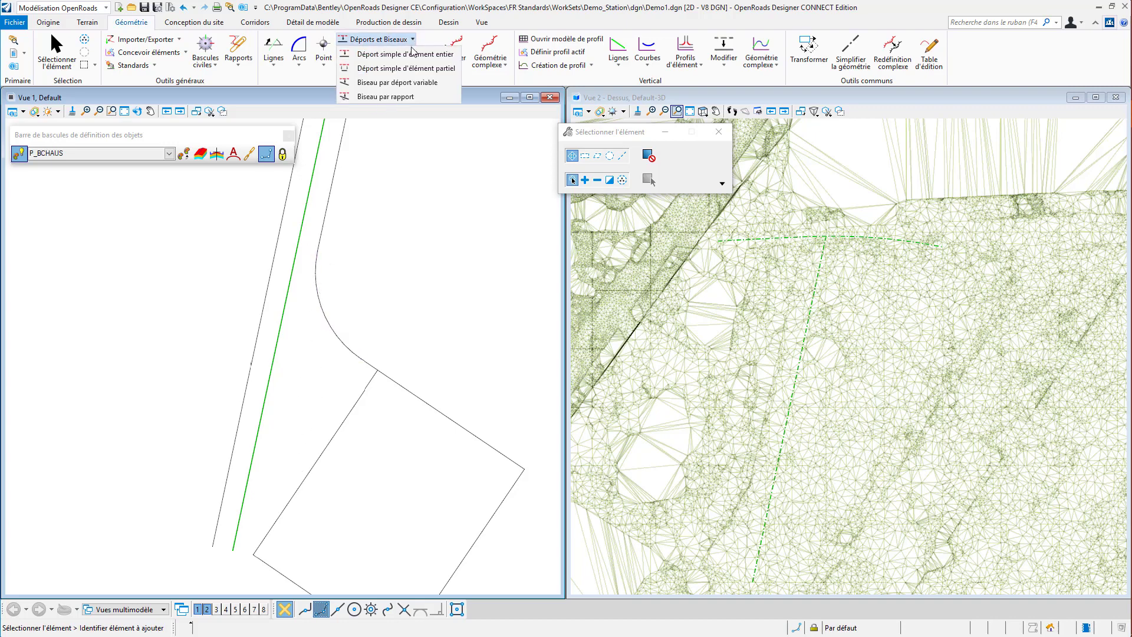
click(401, 68)
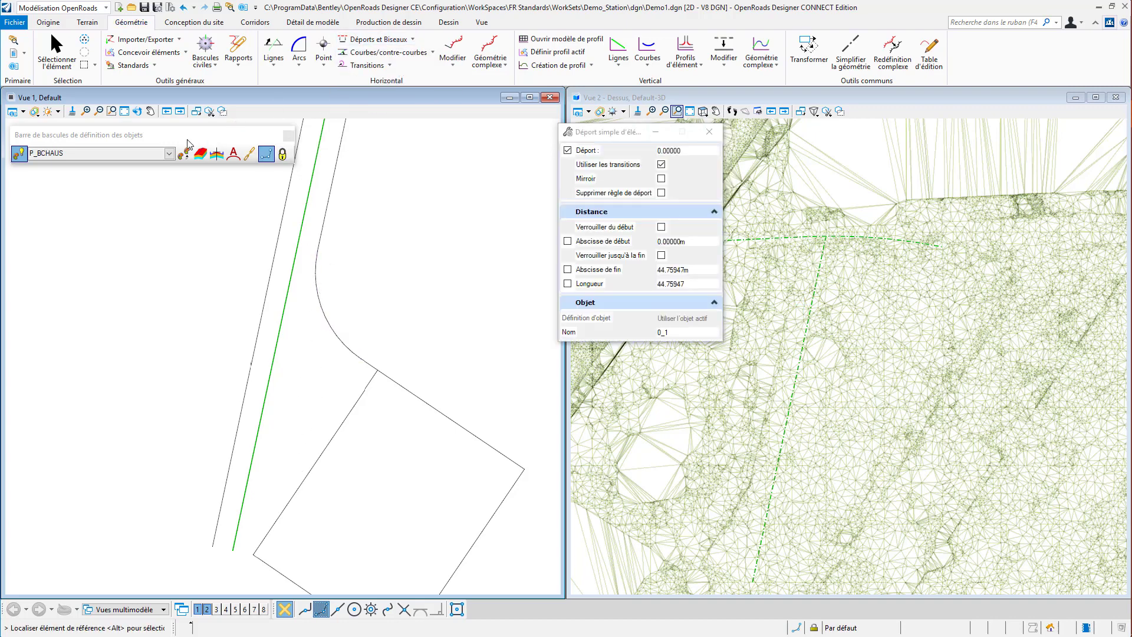
click(169, 154)
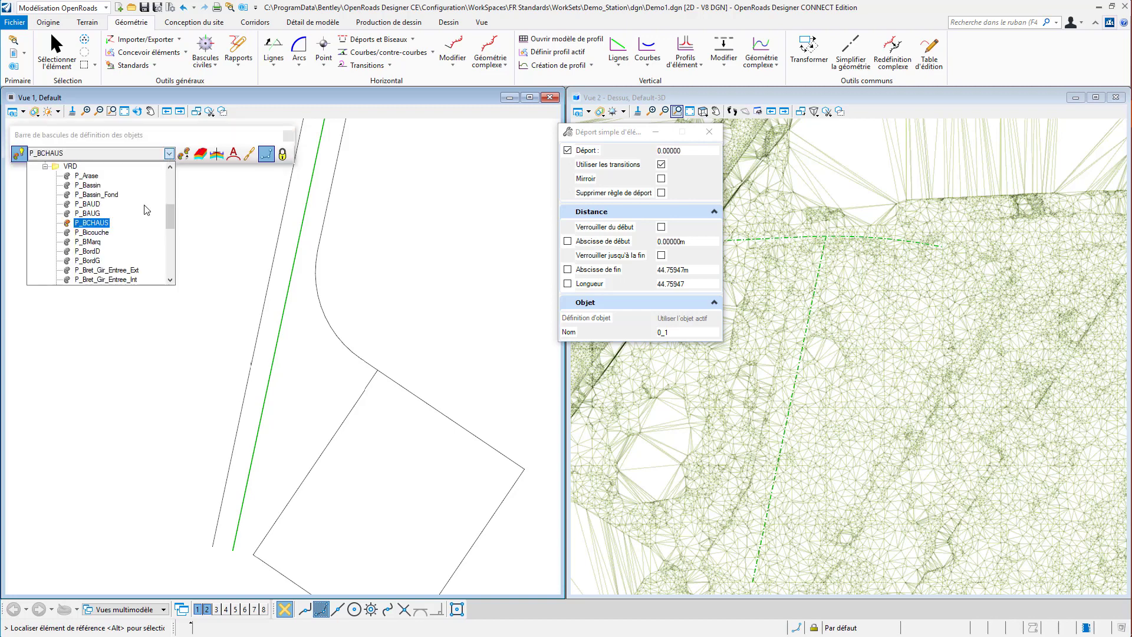
scroll(147, 210, down, 3)
click(91, 251)
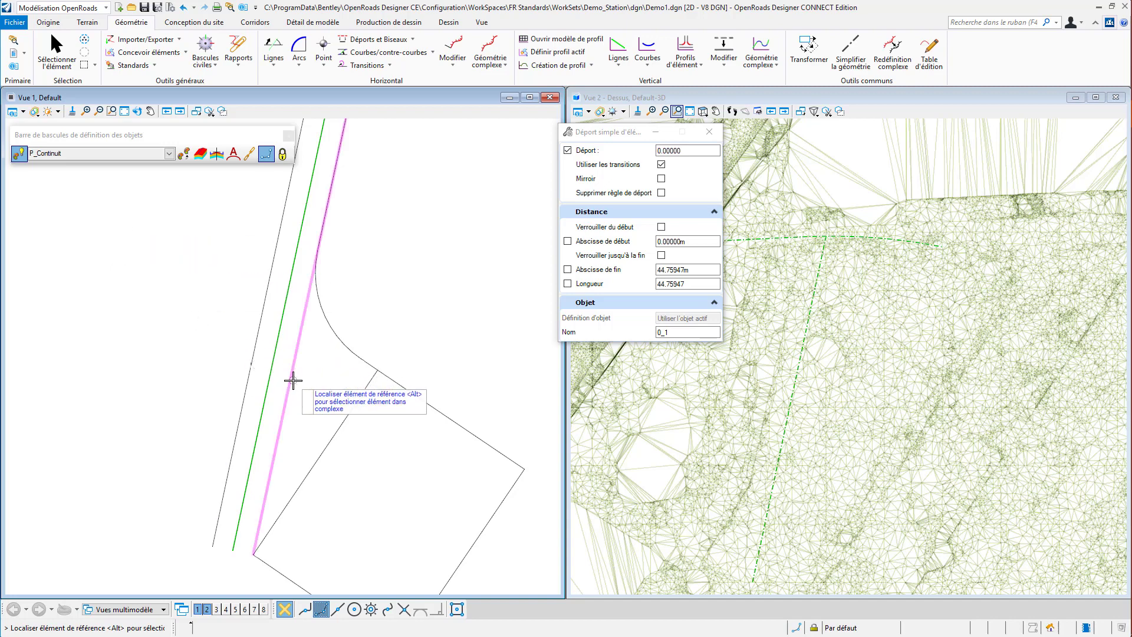
click(293, 448)
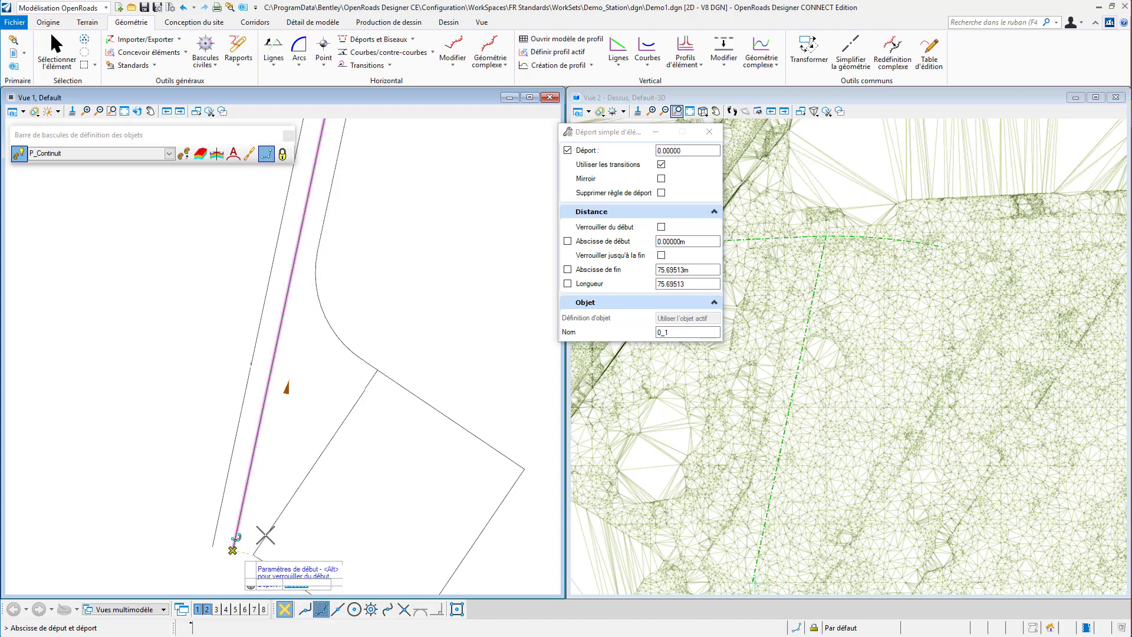
click(259, 537)
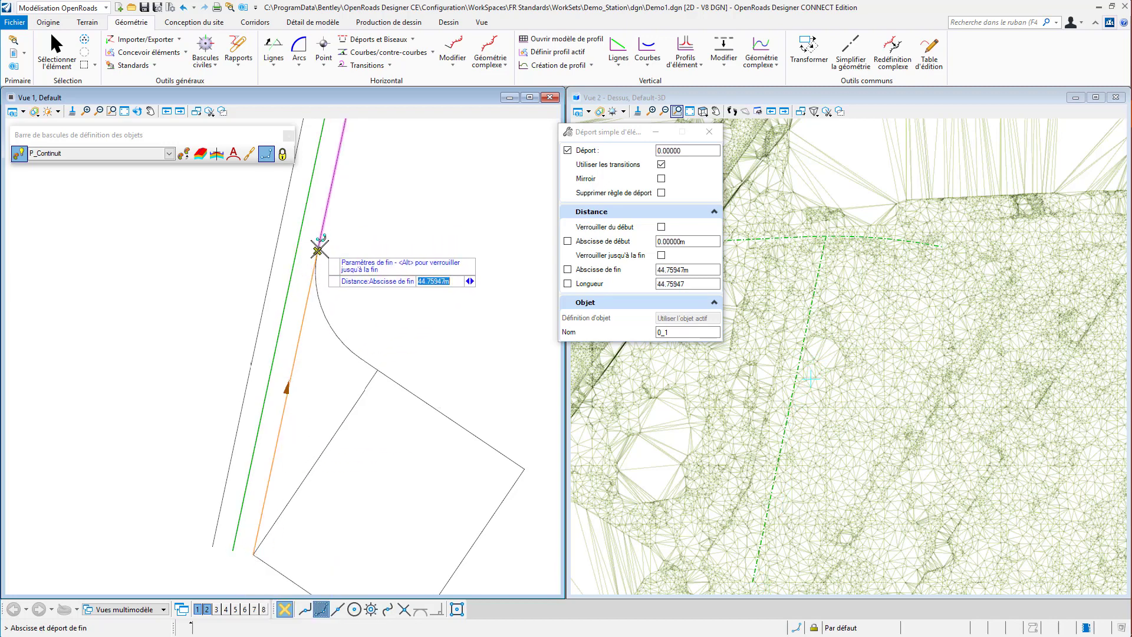
click(319, 249)
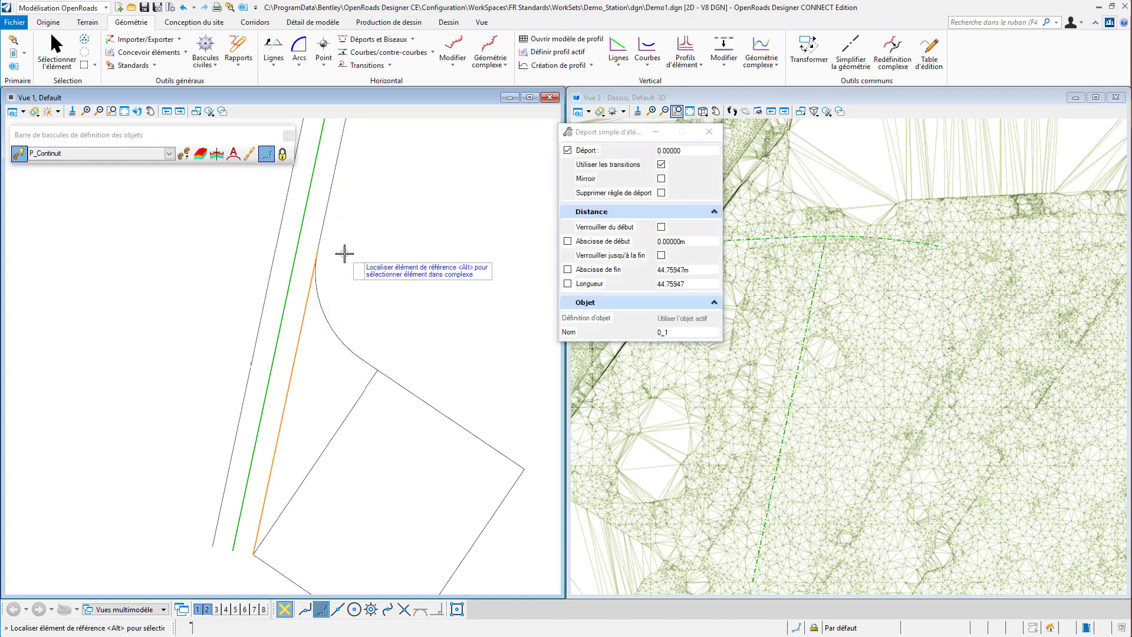
Match the active feature definition to the side road's existing P_BCHAUS edge line.
scroll(354, 254, down, 1)
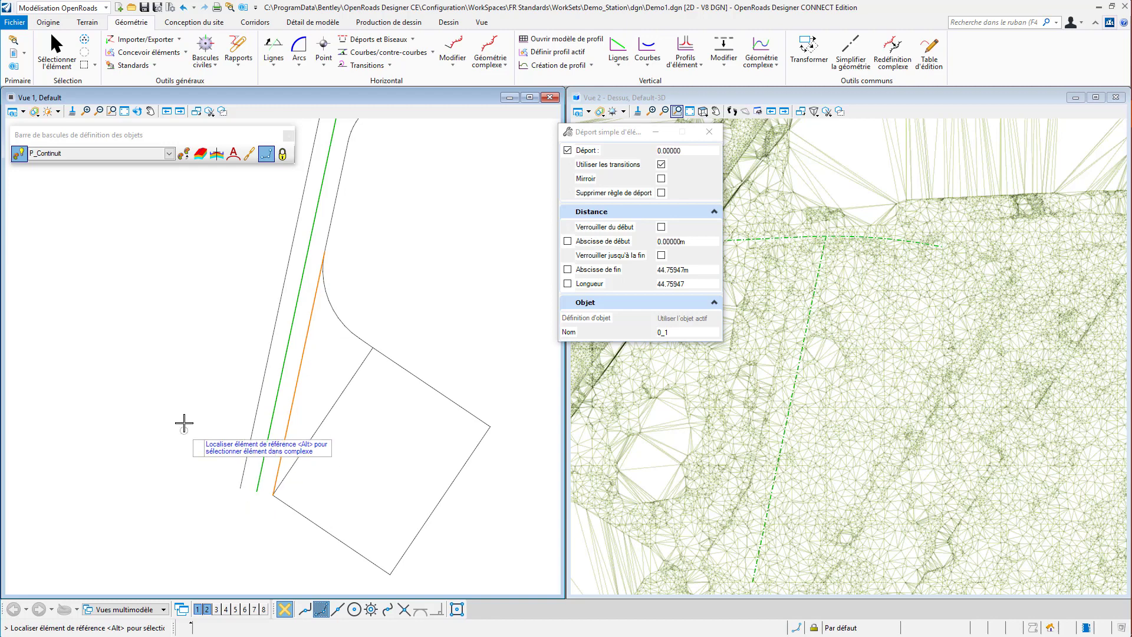
middle_drag(174, 420, 176, 447)
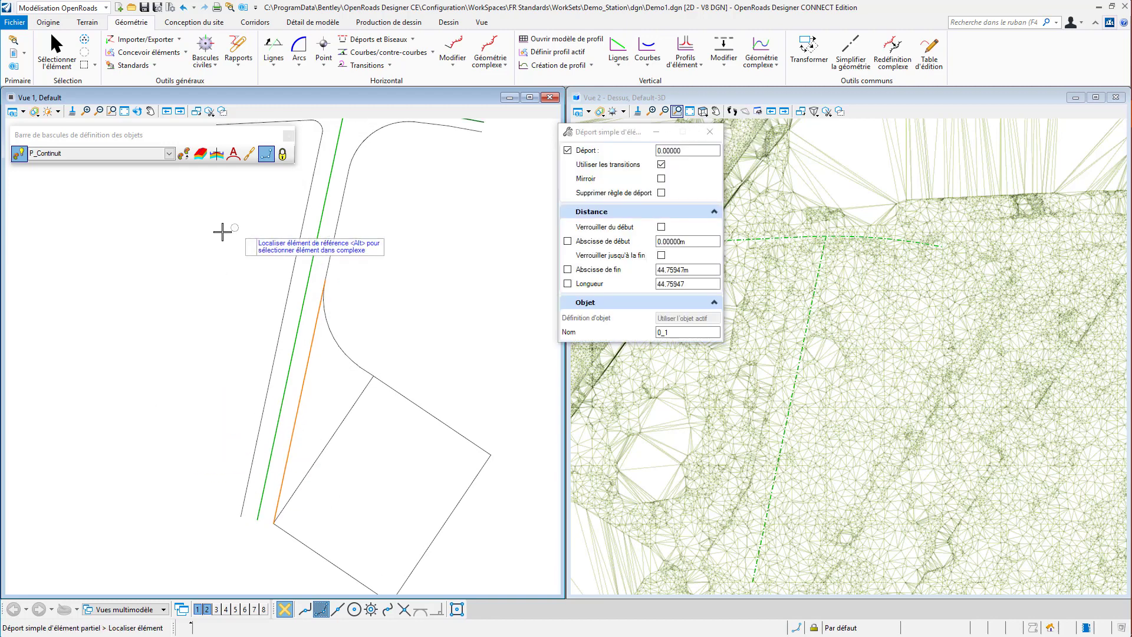
click(186, 158)
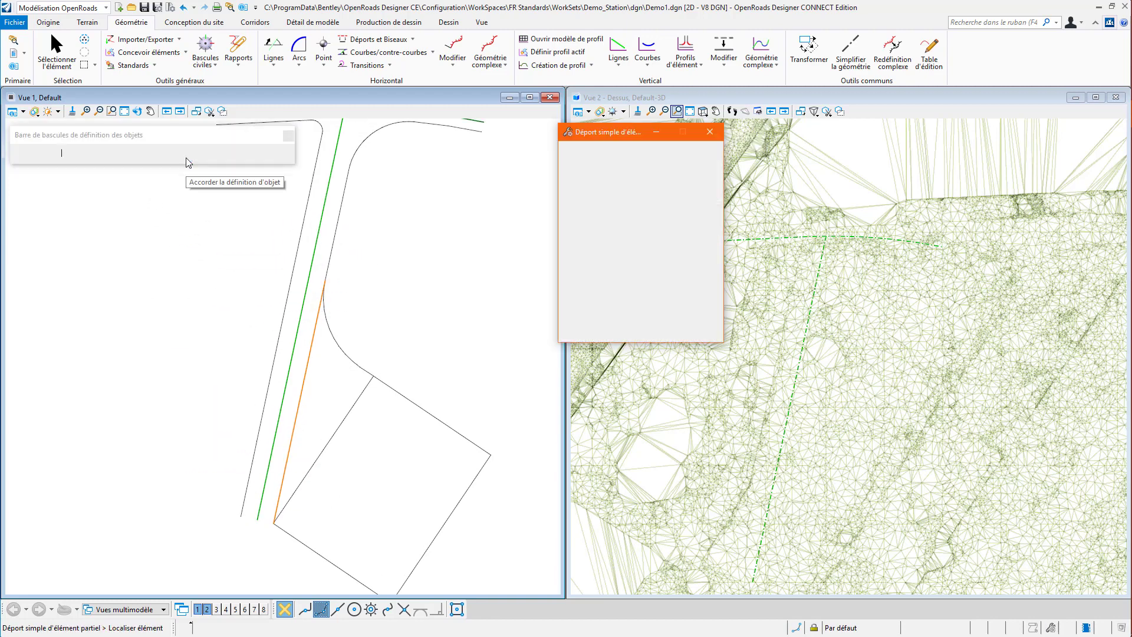
click(281, 308)
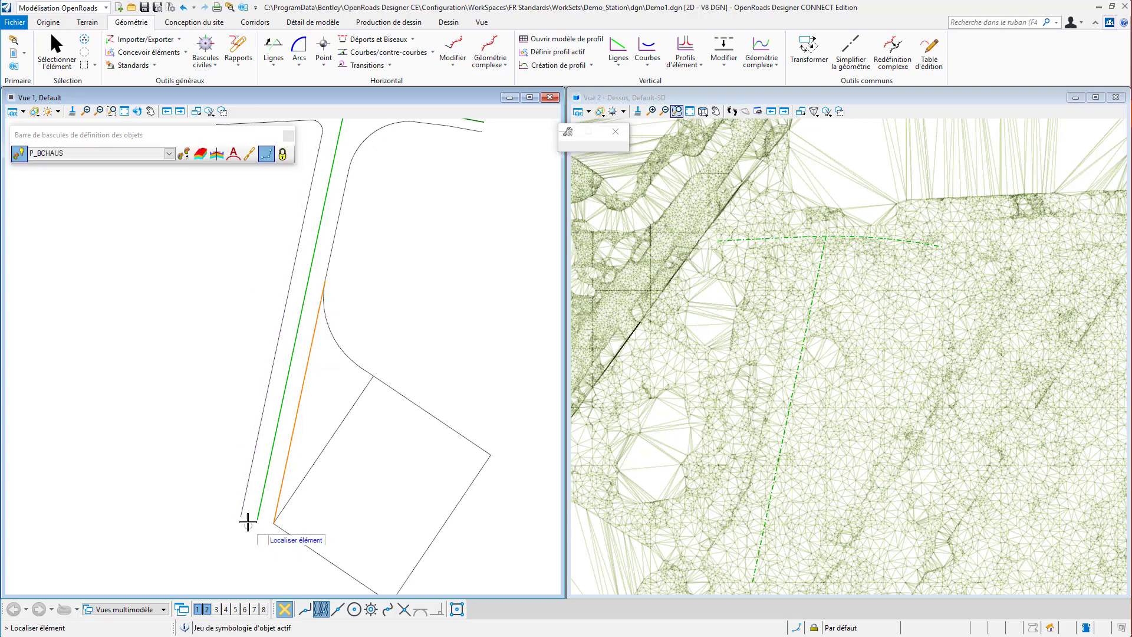
Close the side road's lower end with two lines, from the left edge to the centerline and from the centerline to the right edge.
scroll(245, 521, up, 2)
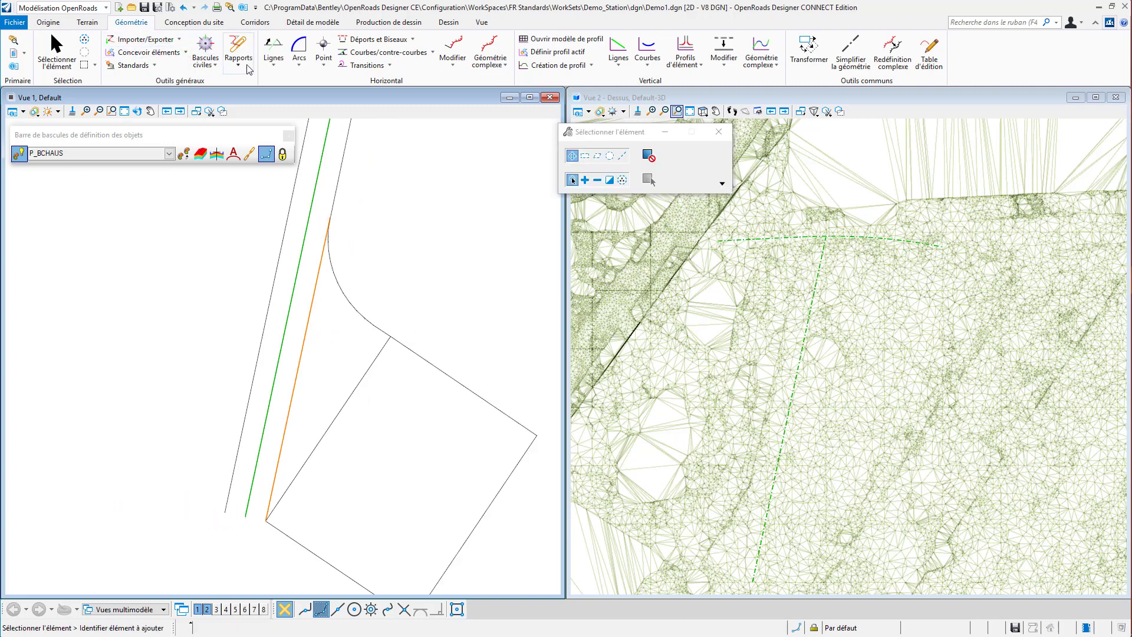
click(274, 51)
click(288, 84)
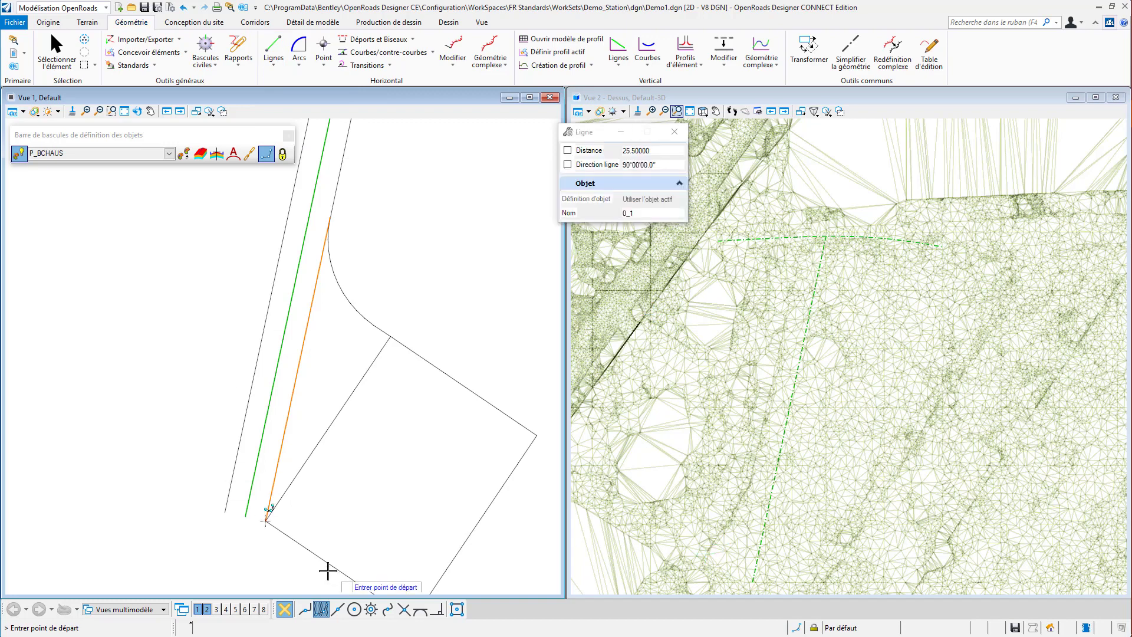
scroll(126, 424, up, 2)
click(129, 459)
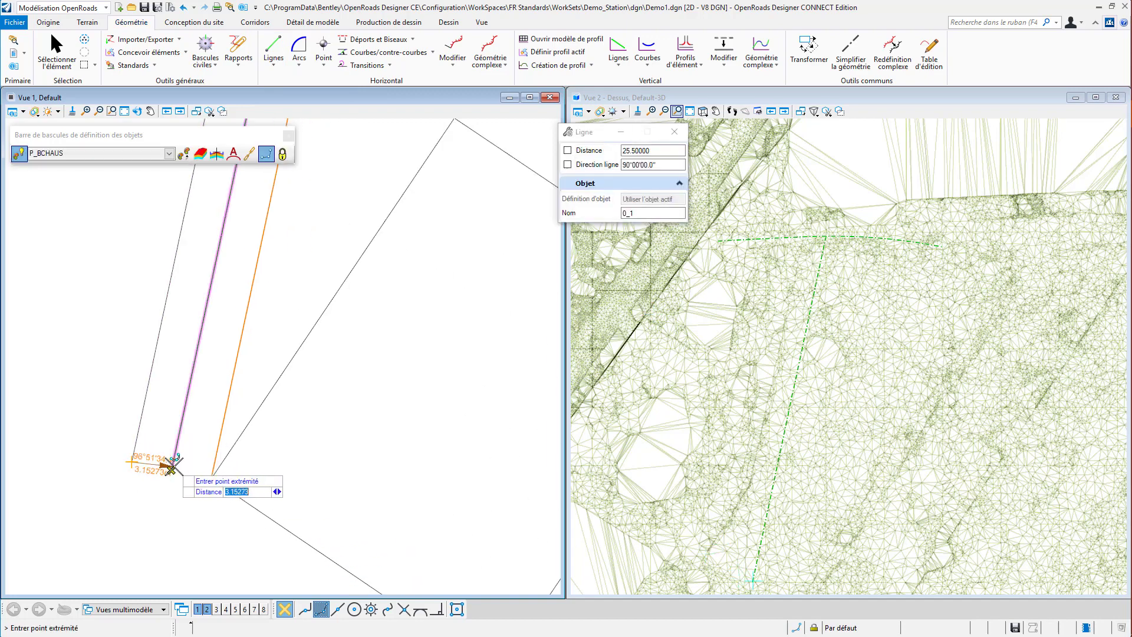
click(171, 472)
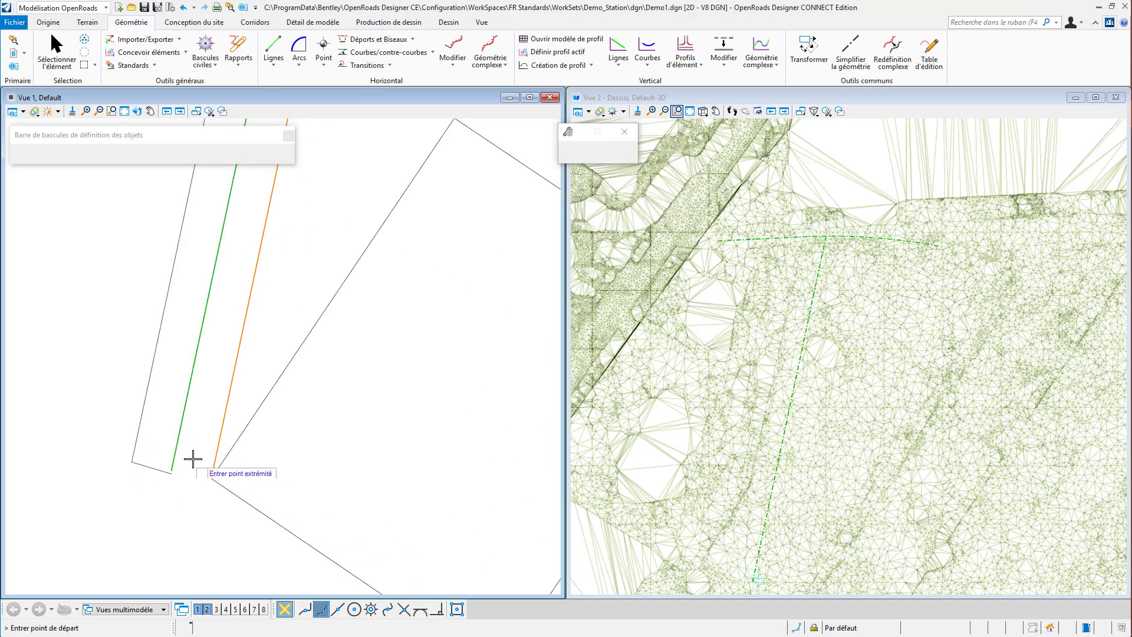
scroll(172, 469, up, 3)
click(168, 458)
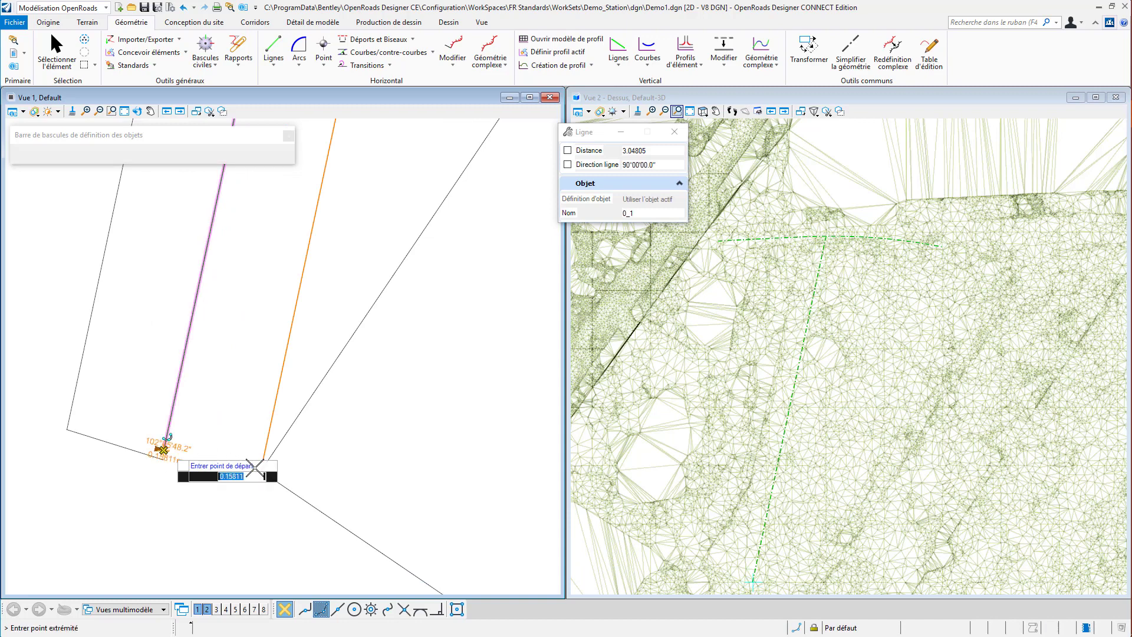
key(Escape)
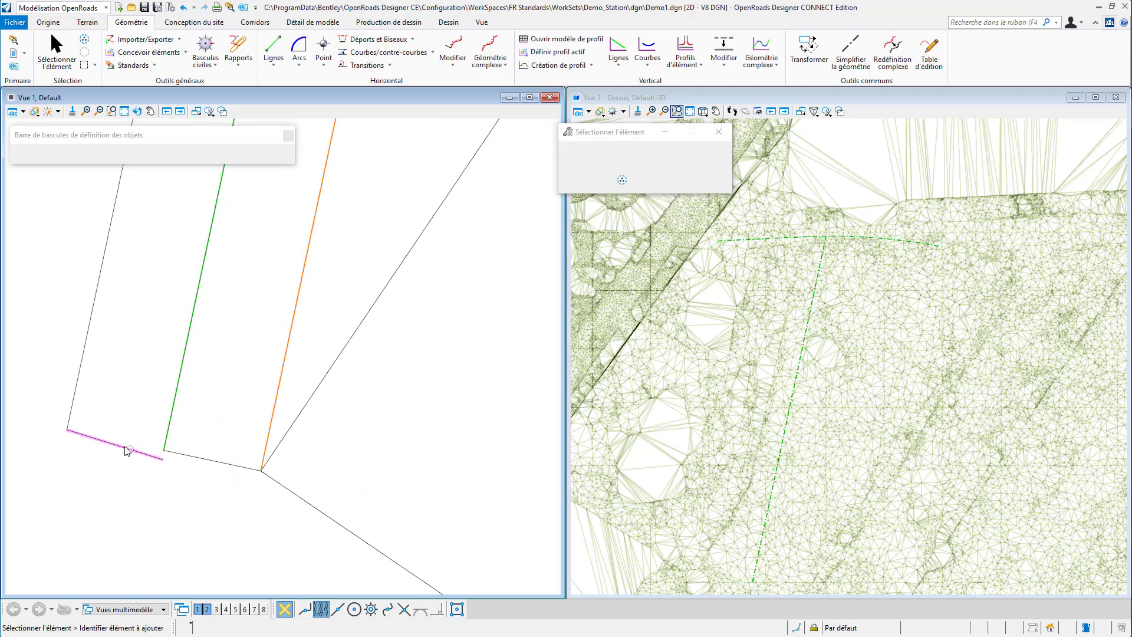
Move the left closing line's loose endpoint onto the lower end of the side road's centerline.
click(164, 462)
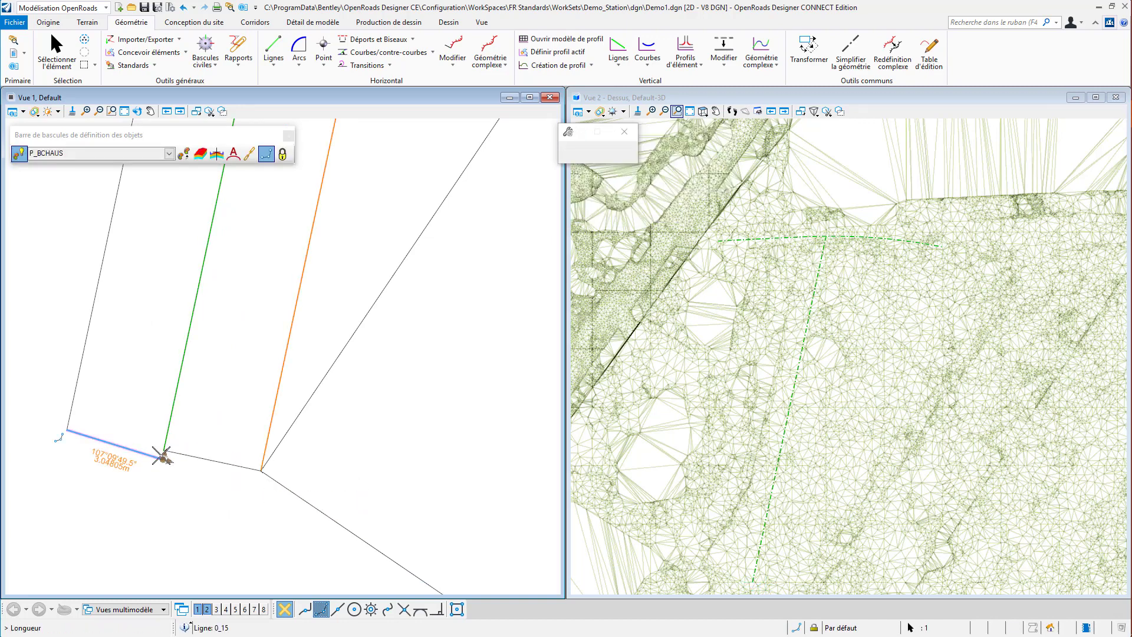
click(164, 451)
scroll(192, 516, down, 3)
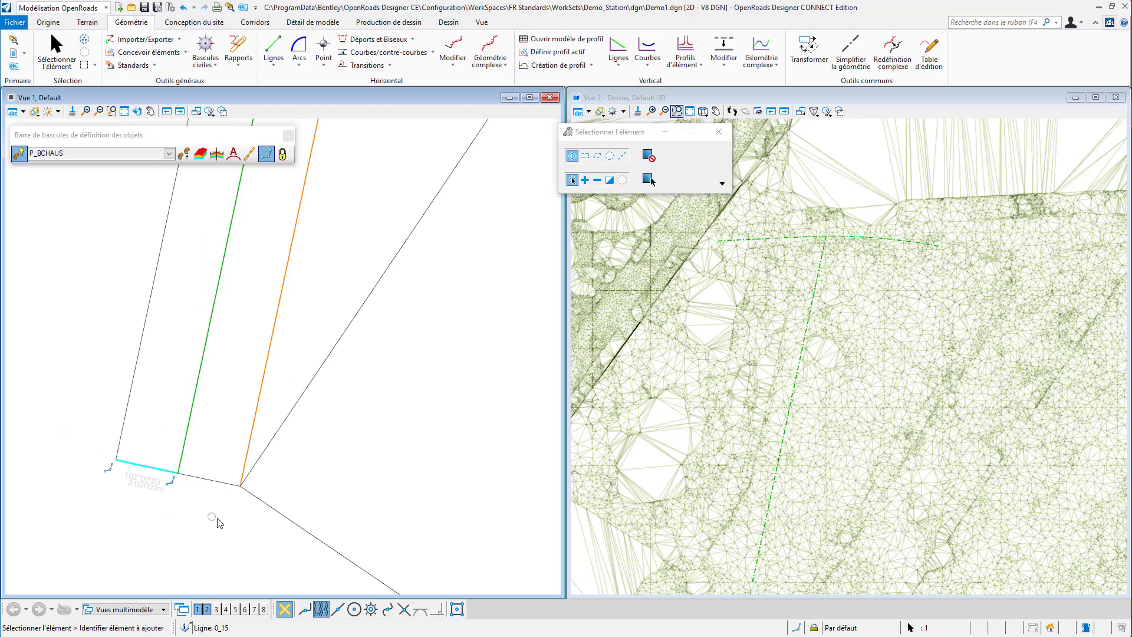
scroll(227, 377, down, 2)
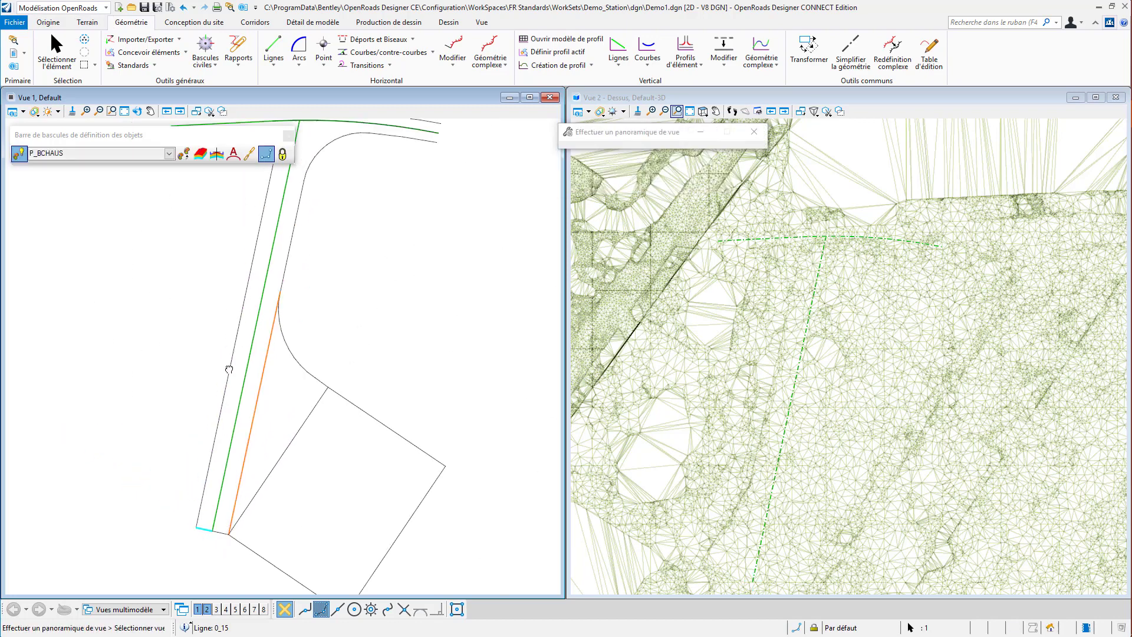
Close the main road's left end with two lines joining the upper edge, centerline and lower edge endpoints.
scroll(164, 263, up, 3)
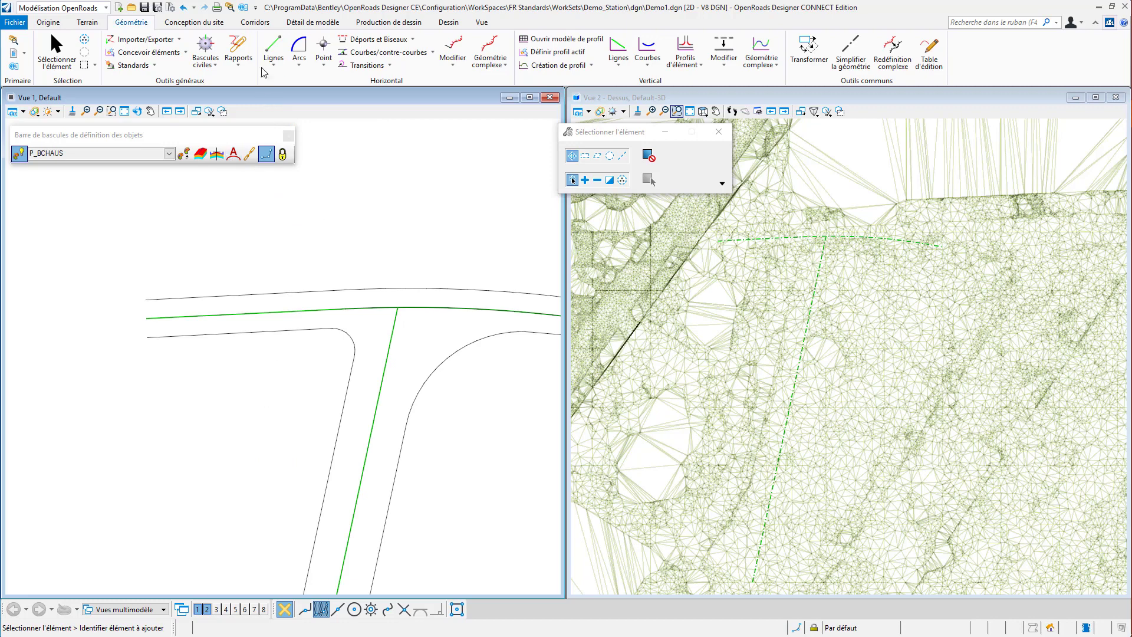
click(274, 47)
scroll(156, 265, up, 2)
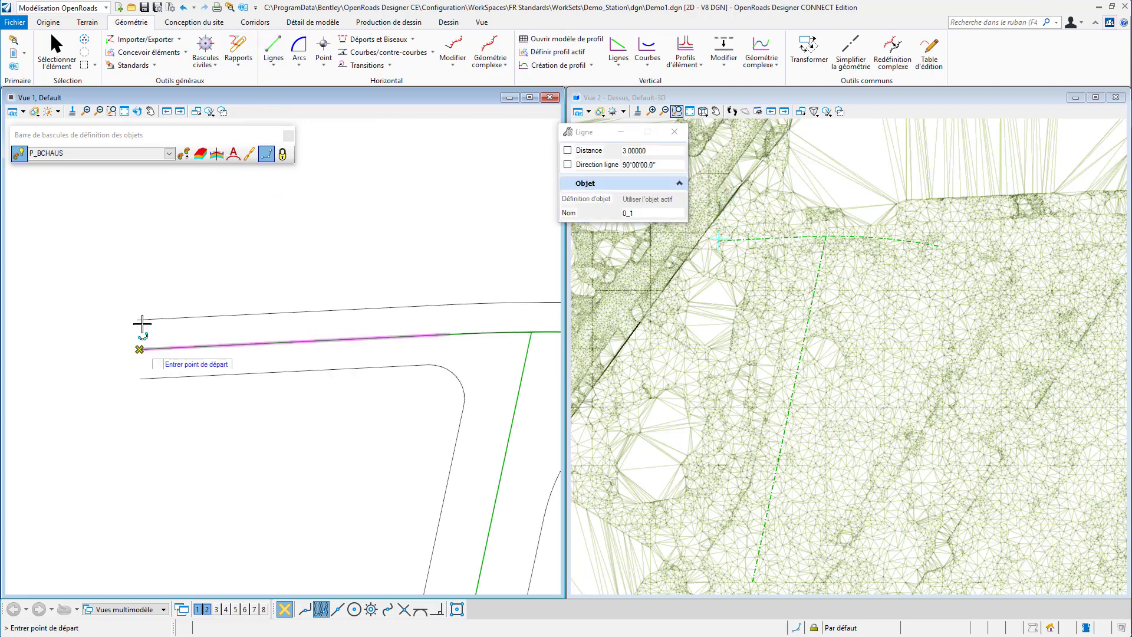
click(138, 319)
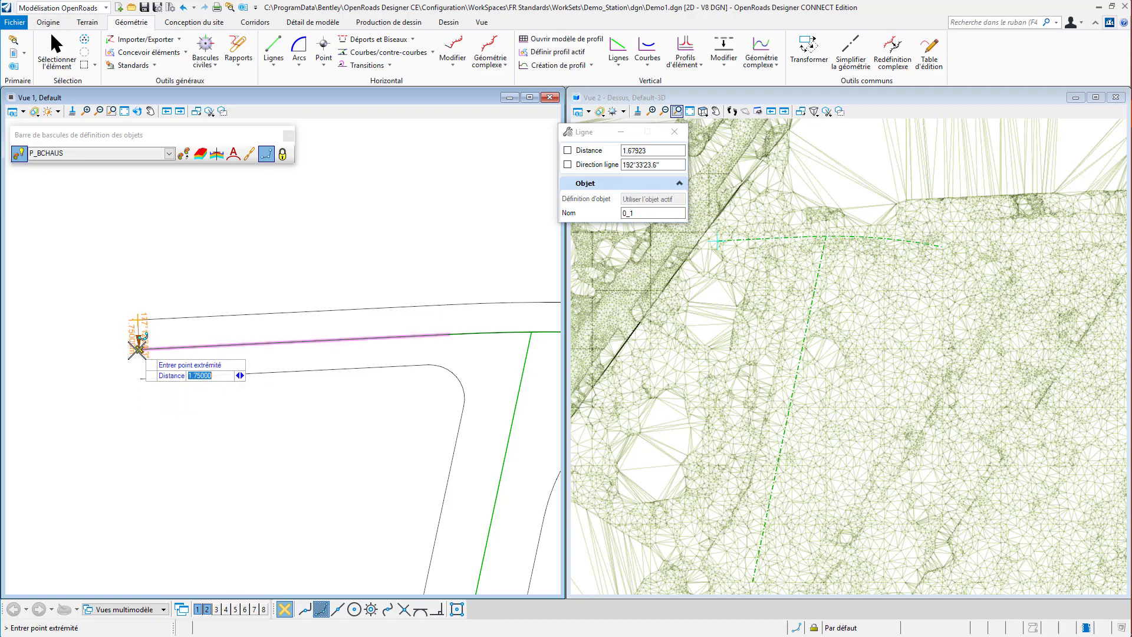
click(138, 348)
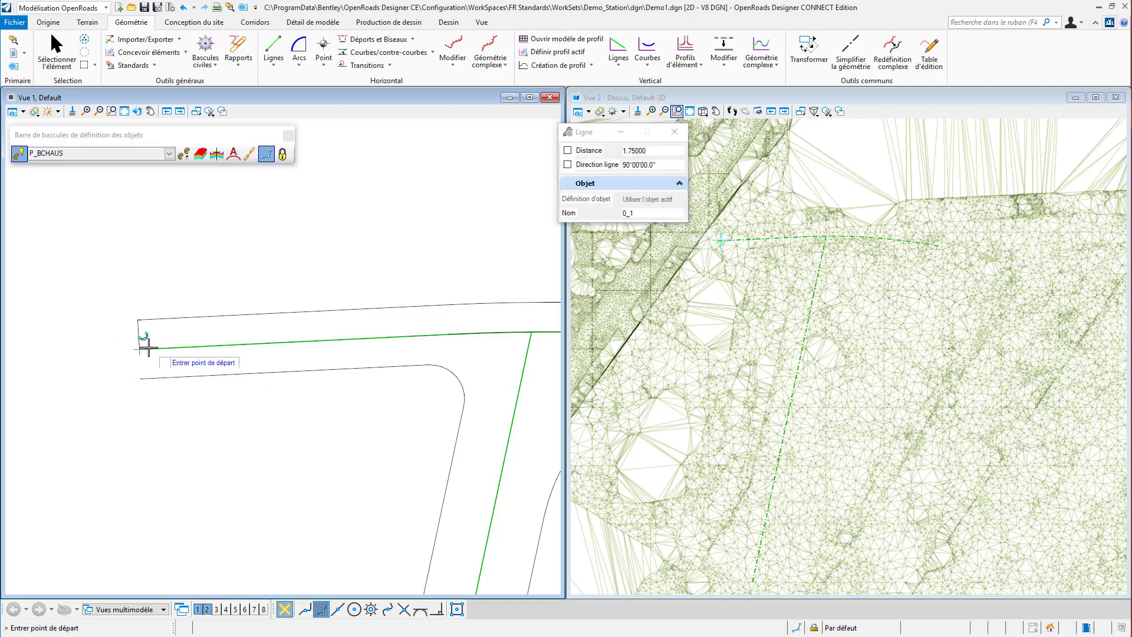
click(140, 373)
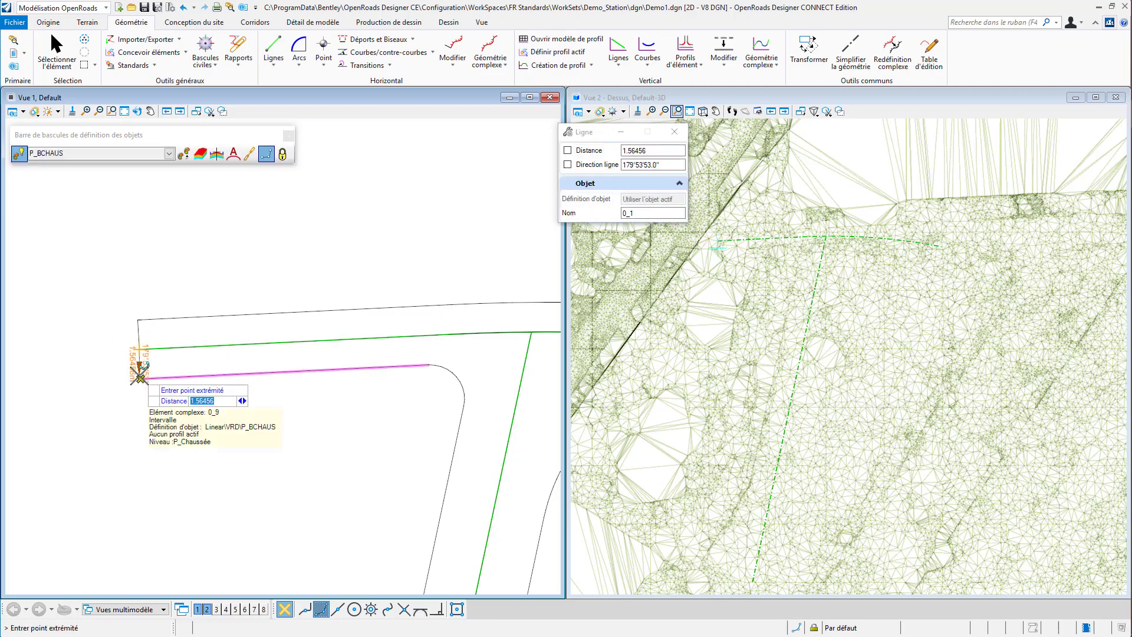
click(139, 348)
Close the main road's right end with two lines joining the lower edge, centerline and upper edge endpoints.
scroll(101, 397, down, 2)
scroll(112, 305, down, 7)
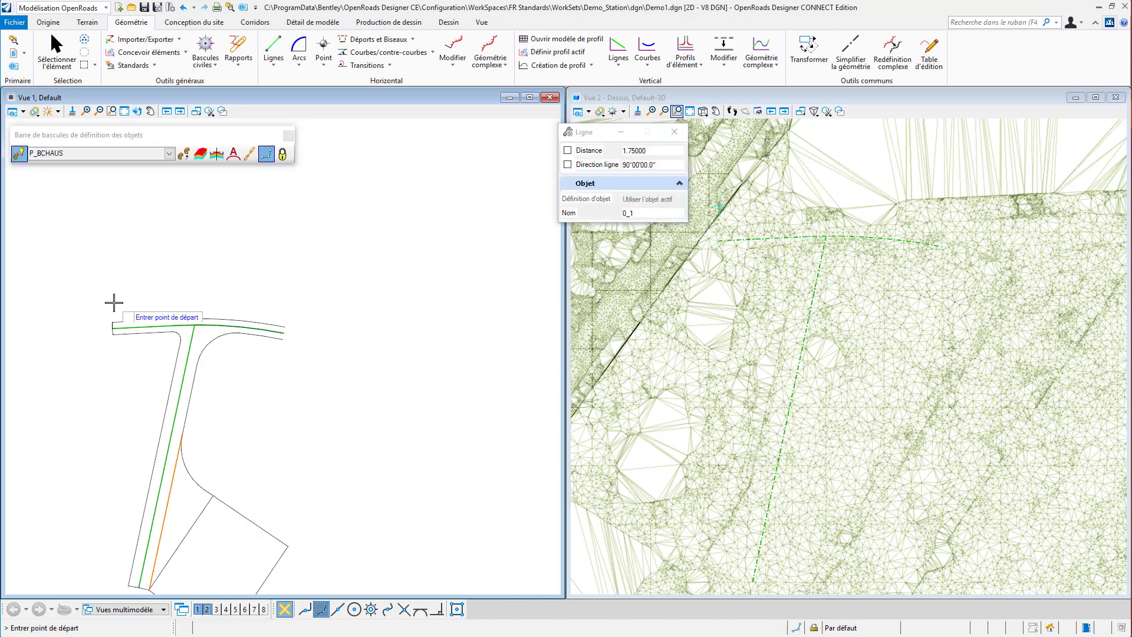
scroll(227, 323, up, 4)
scroll(274, 357, up, 2)
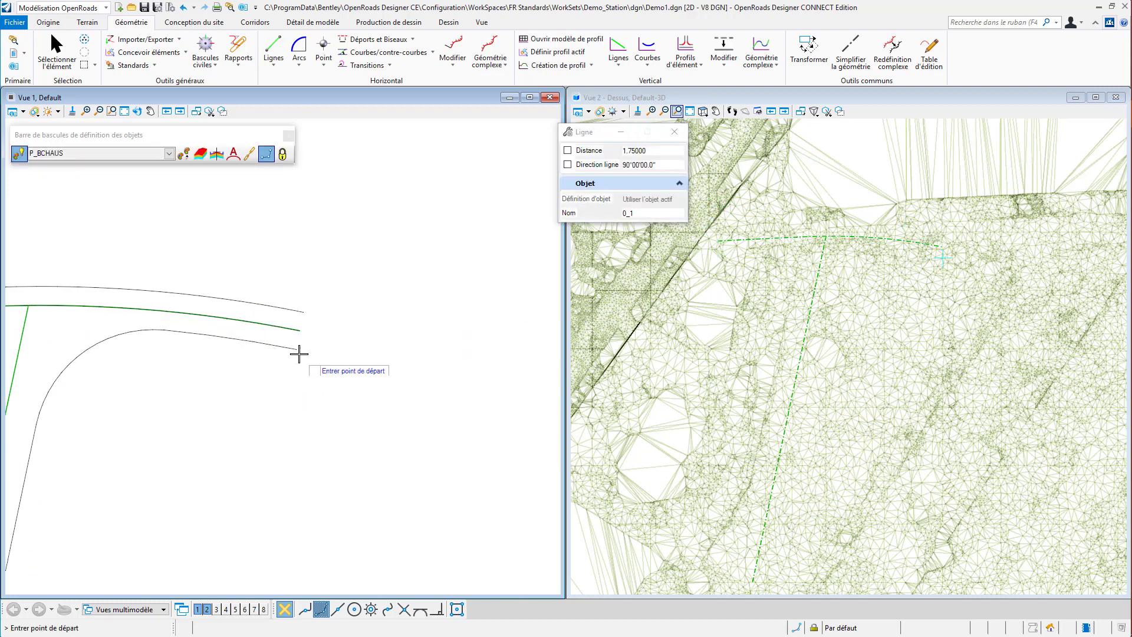
click(296, 352)
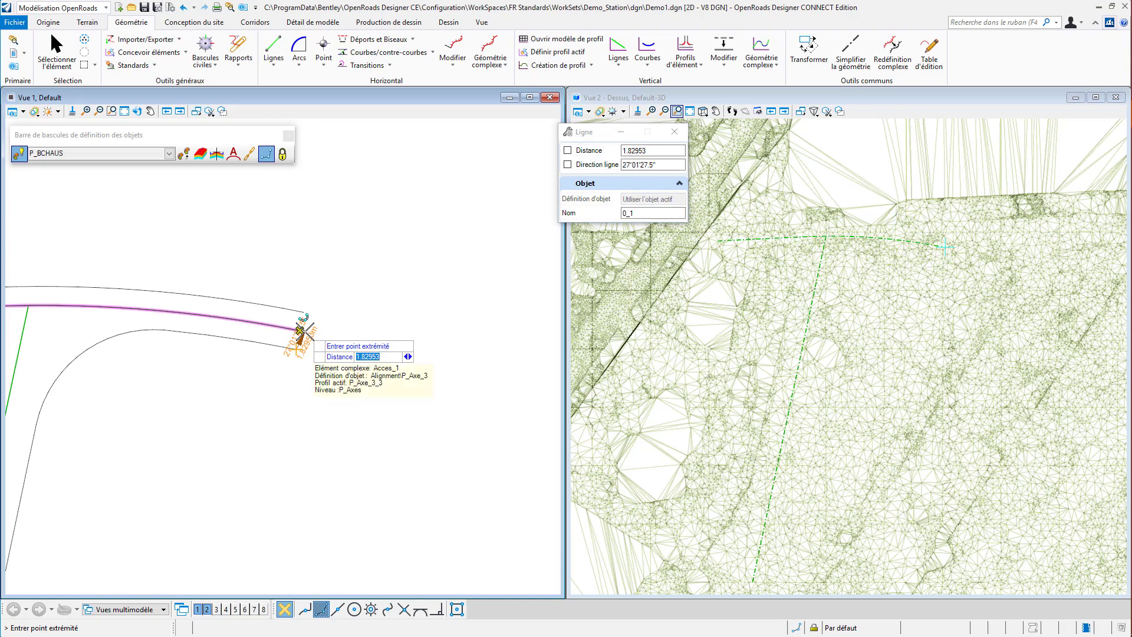
click(301, 330)
scroll(312, 341, up, 2)
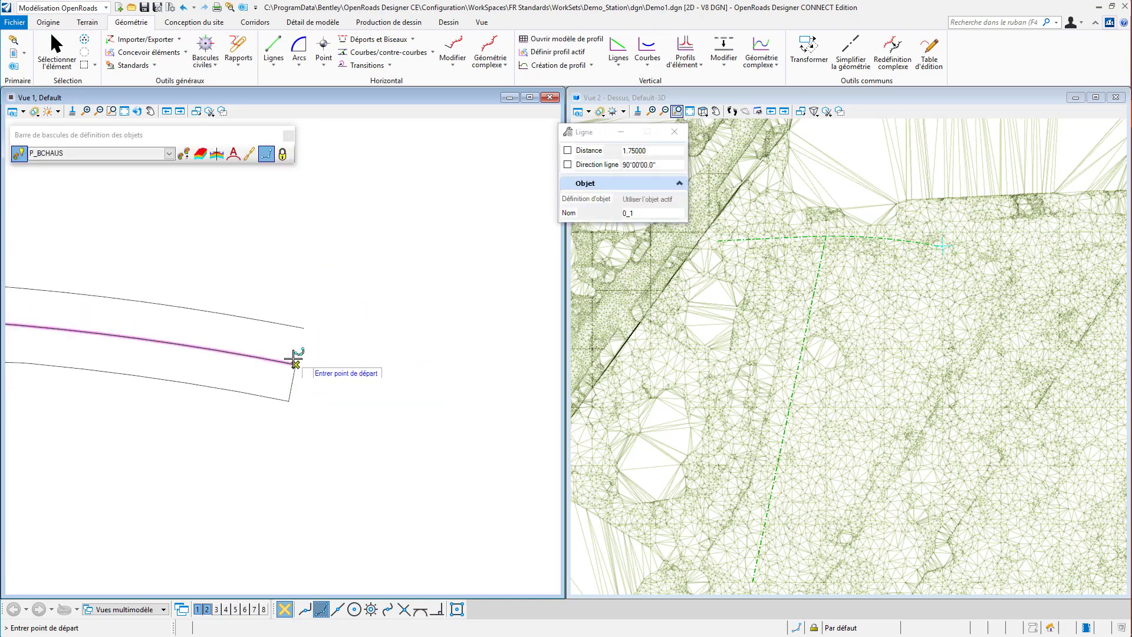
click(295, 365)
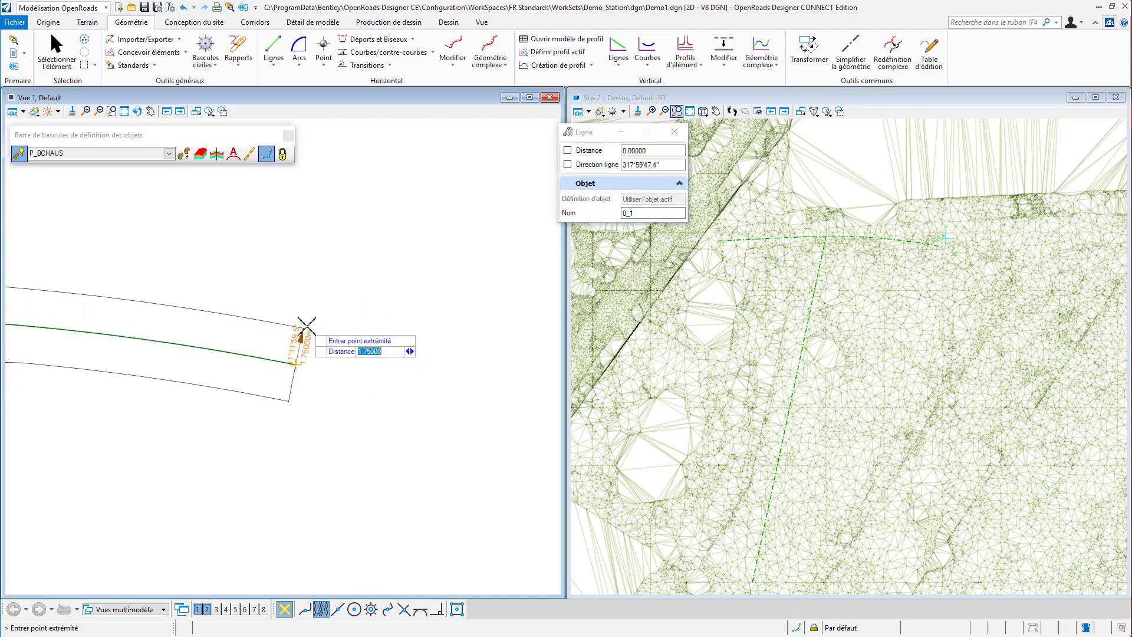
click(304, 328)
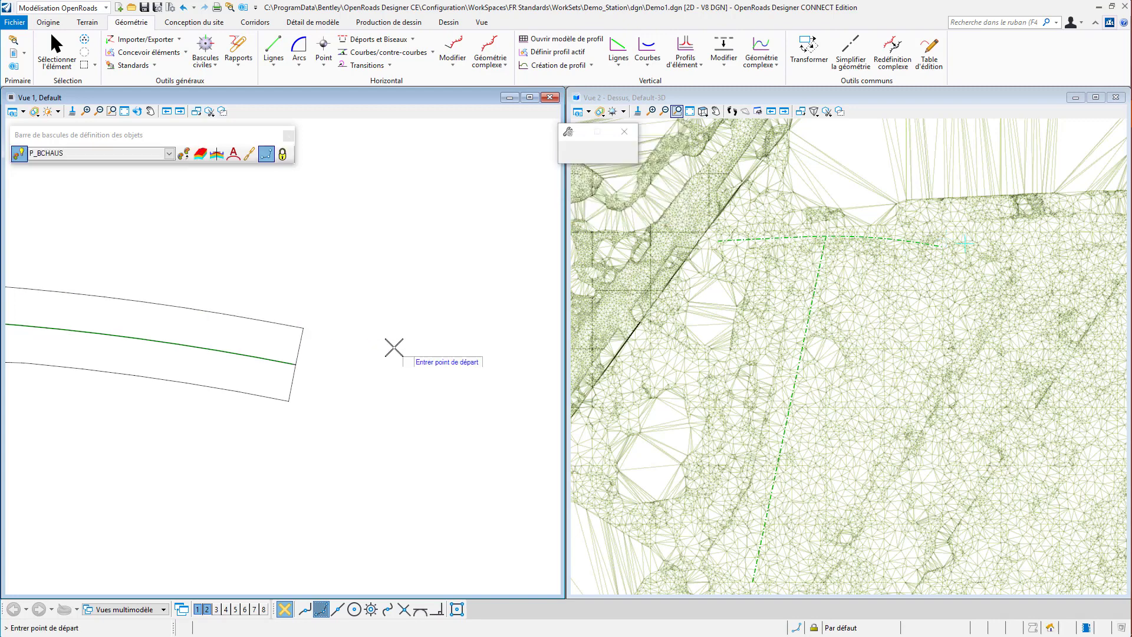
scroll(416, 314, down, 2)
scroll(429, 316, down, 2)
middle_drag(383, 430, 482, 314)
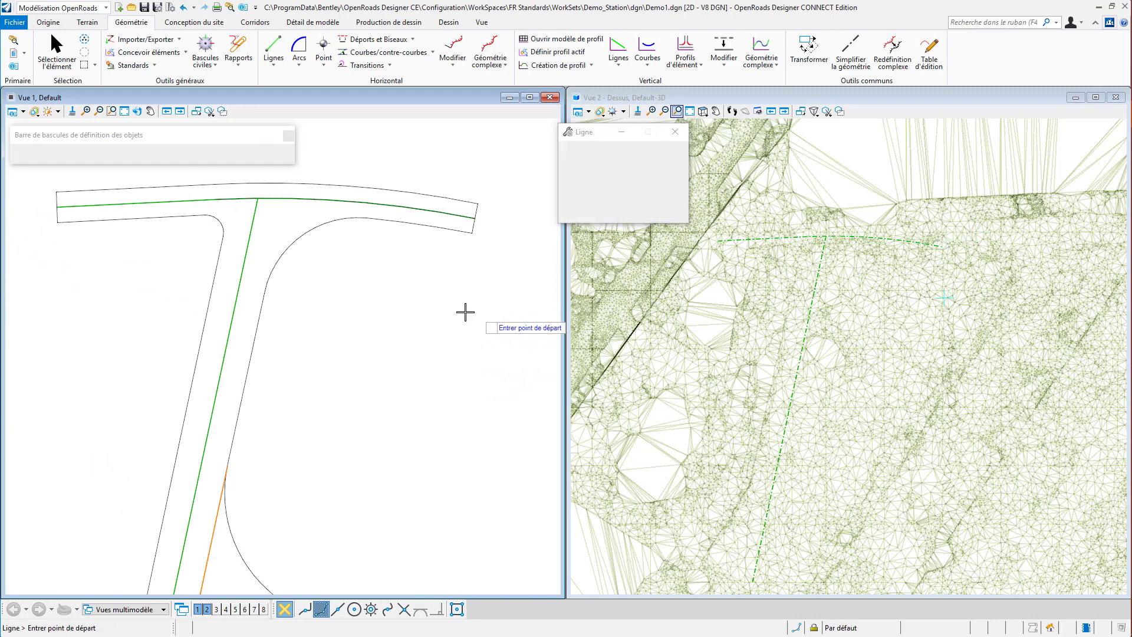
key(Escape)
scroll(387, 333, down, 2)
middle_drag(384, 342, 396, 290)
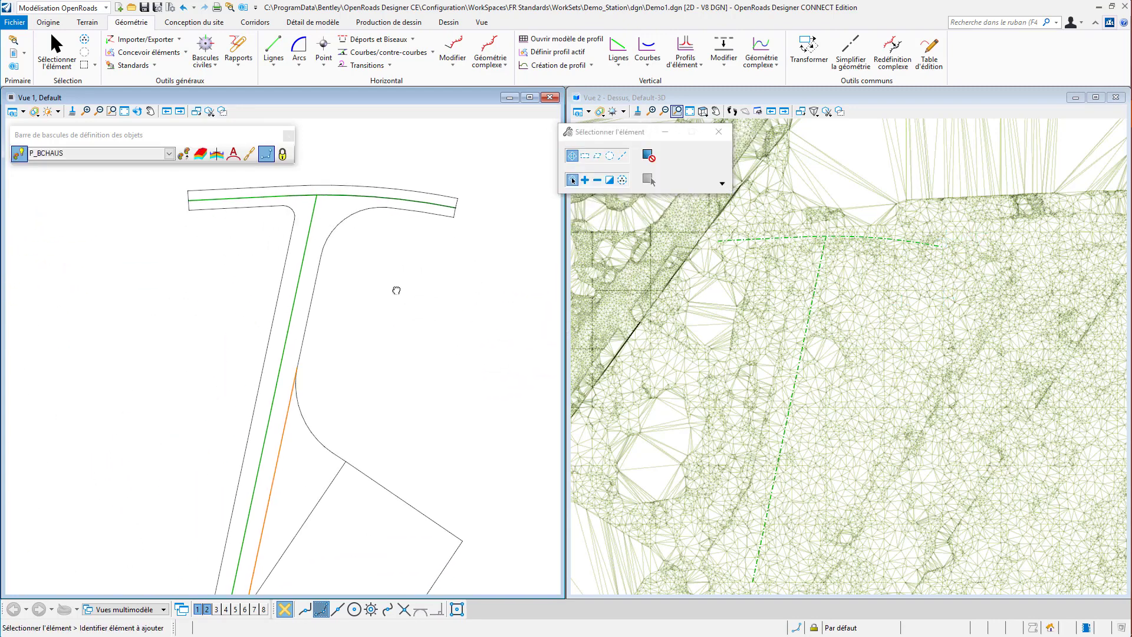
Apply a profile by slope of -2.00% to the main road's upper and lower edges, using the main road's centerline as reference.
scroll(396, 290, down, 2)
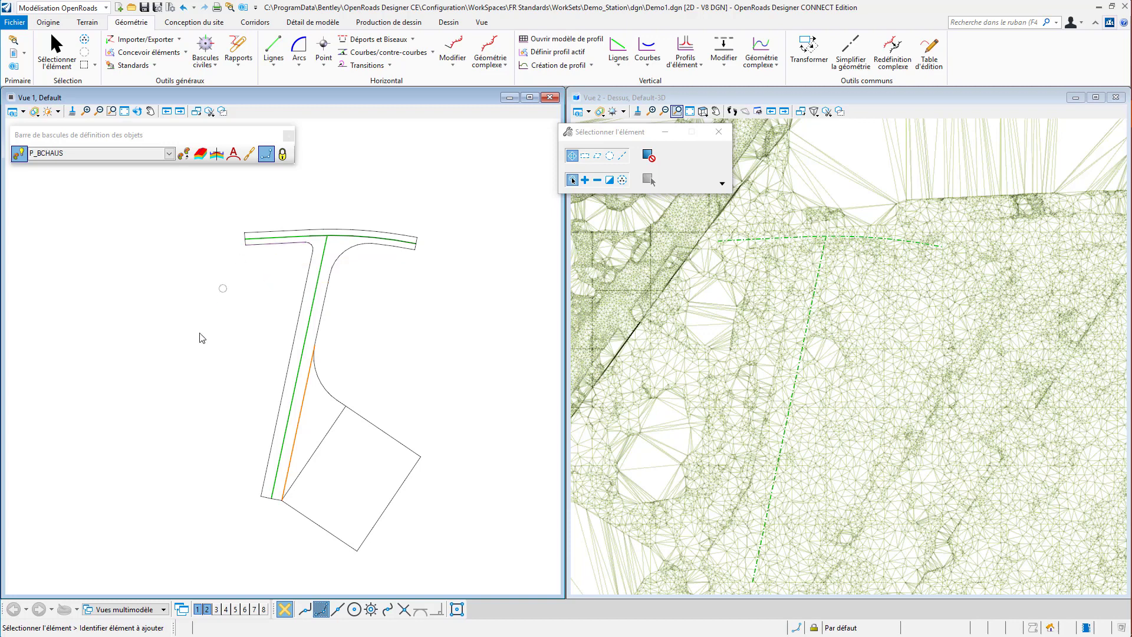
scroll(254, 251, up, 5)
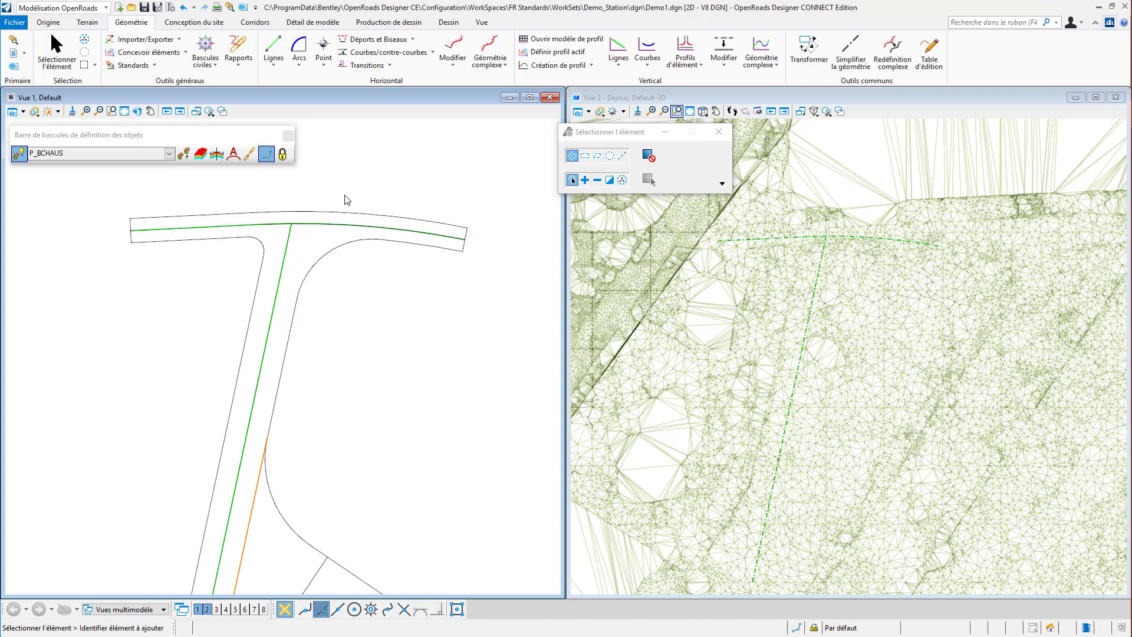
click(692, 71)
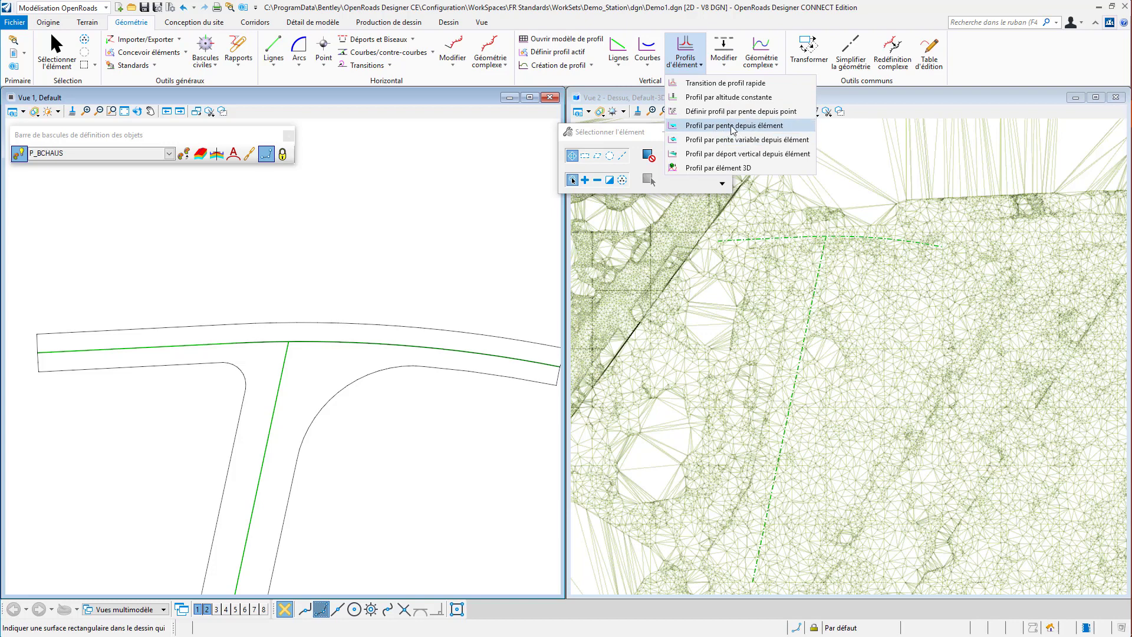
click(731, 125)
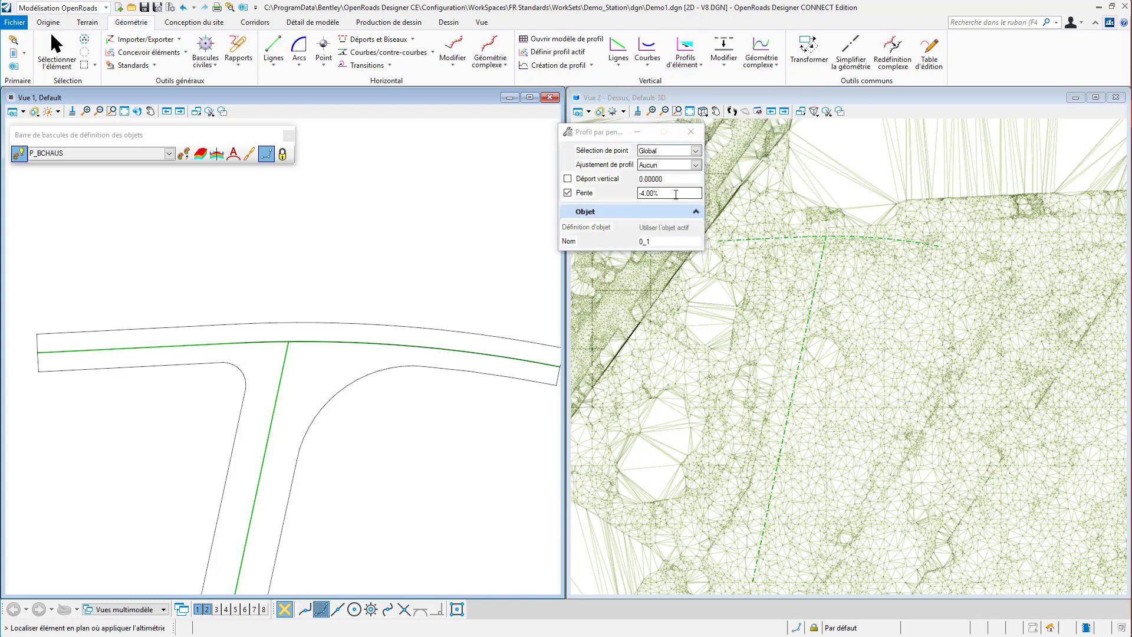
click(676, 193)
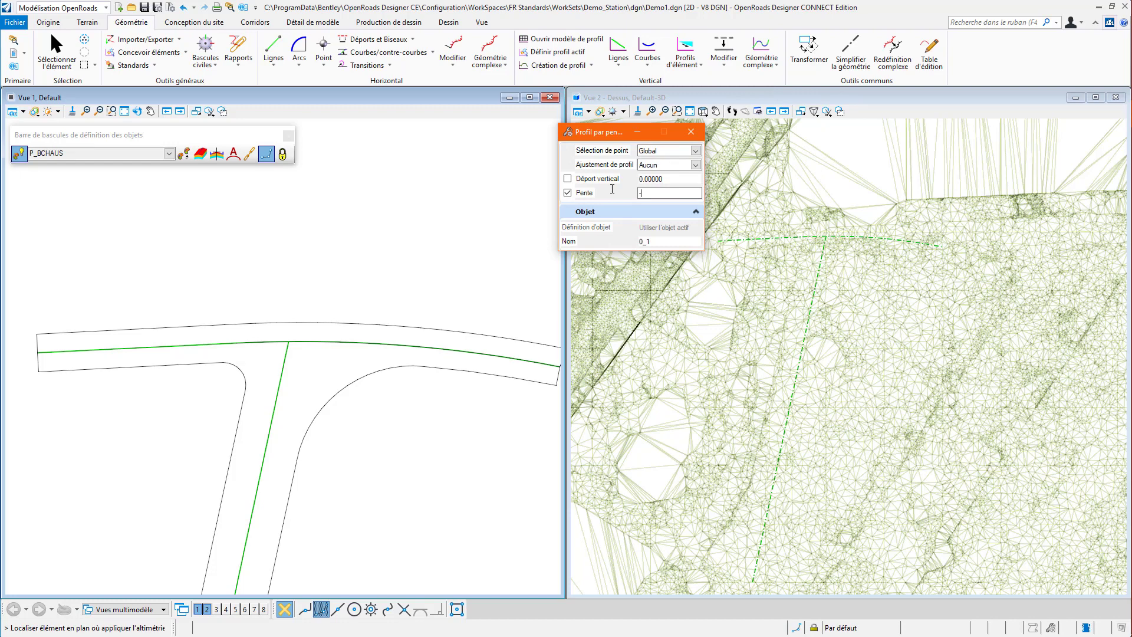
key(Return)
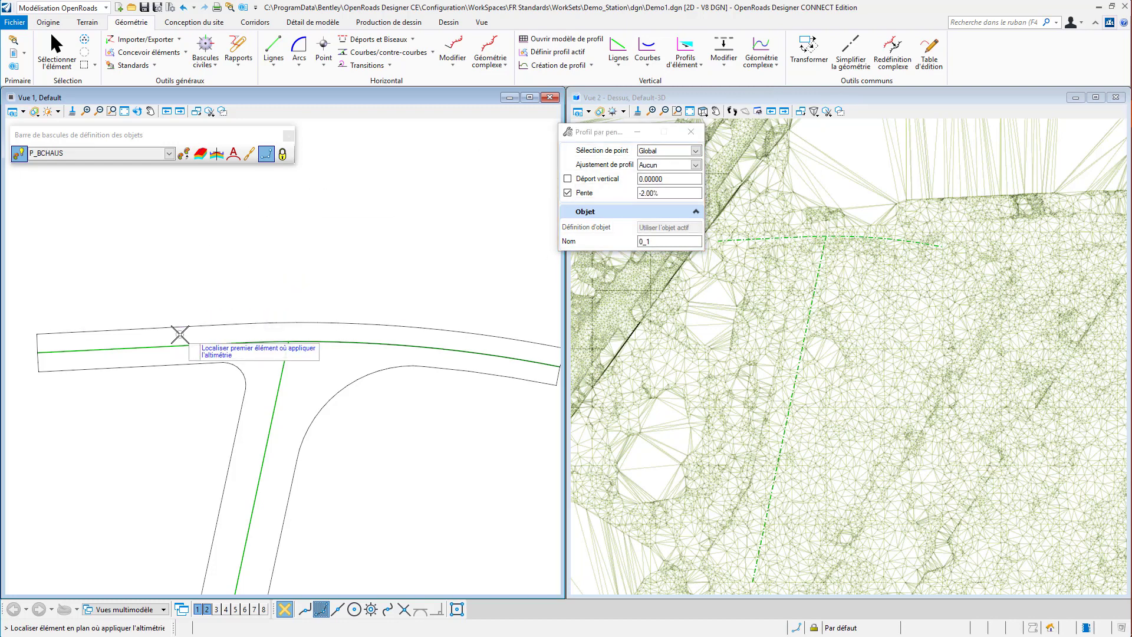
scroll(194, 359, up, 2)
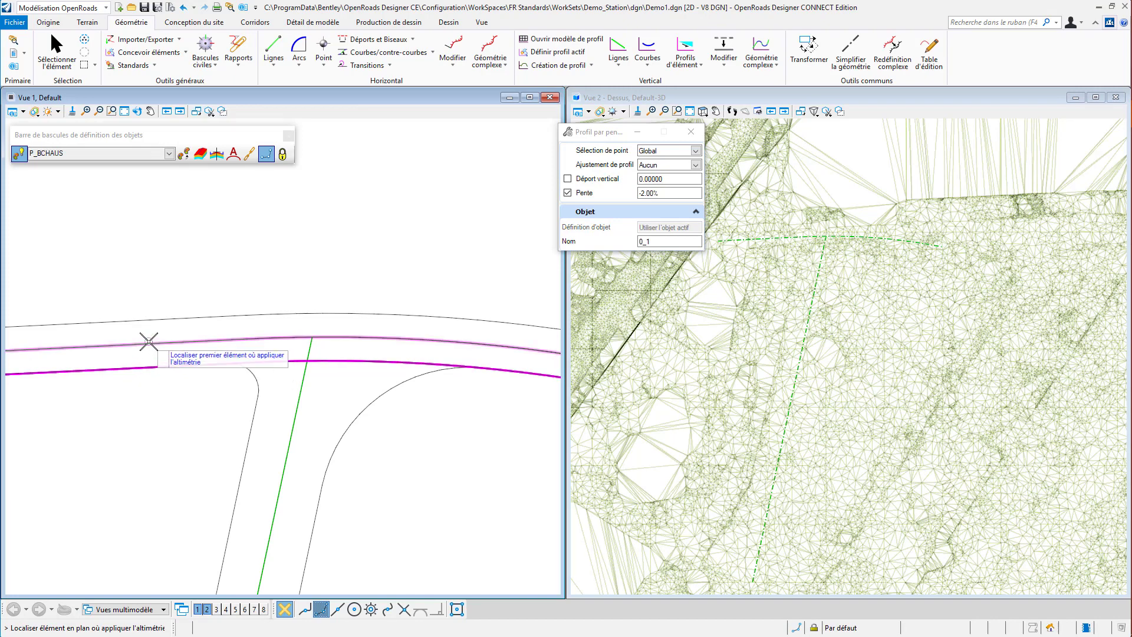
click(310, 542)
click(230, 526)
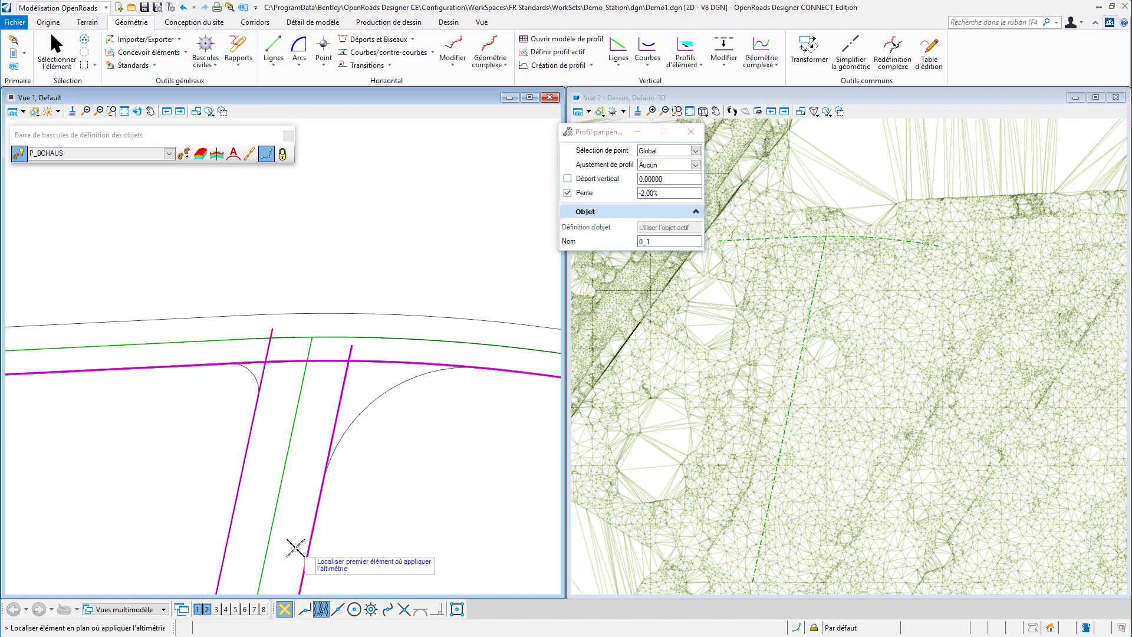
scroll(278, 469, down, 2)
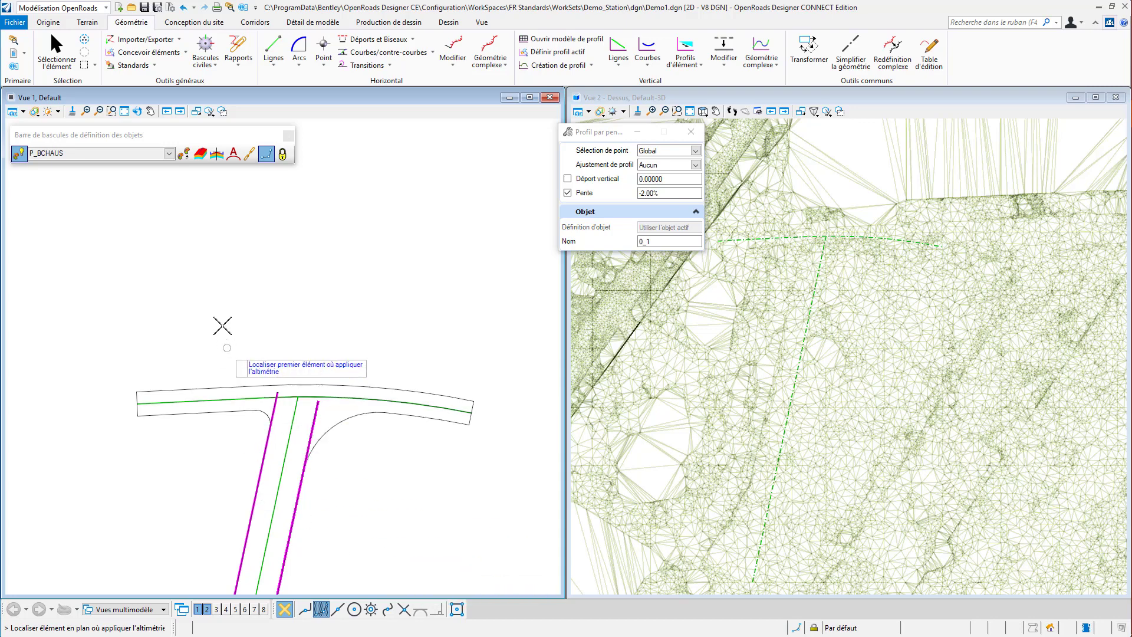
scroll(222, 324, up, 2)
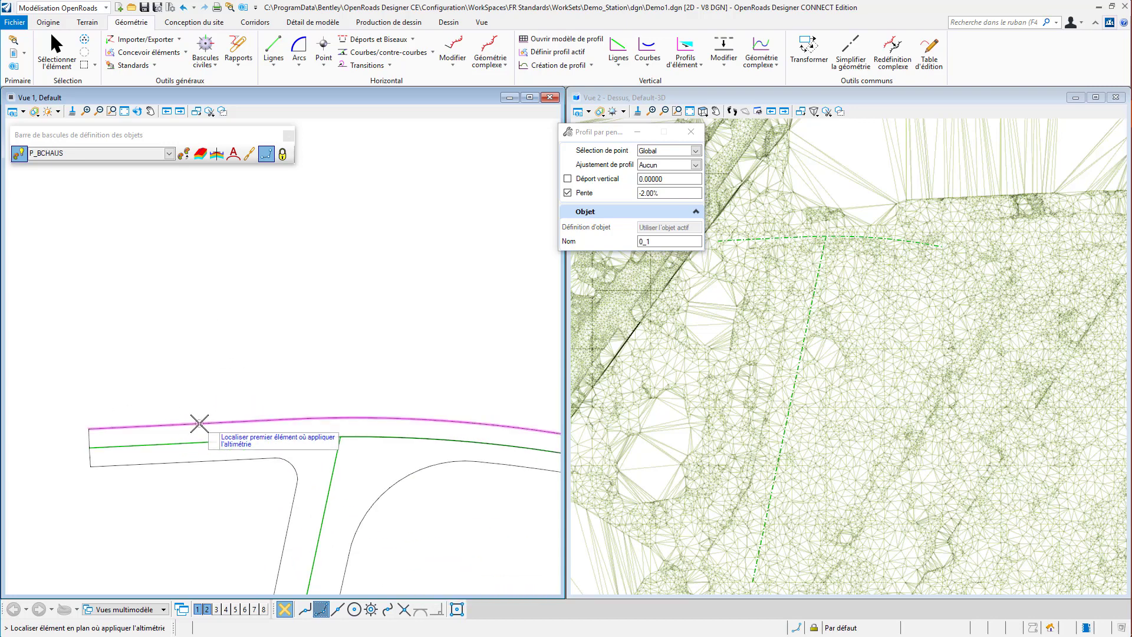
click(196, 424)
click(182, 459)
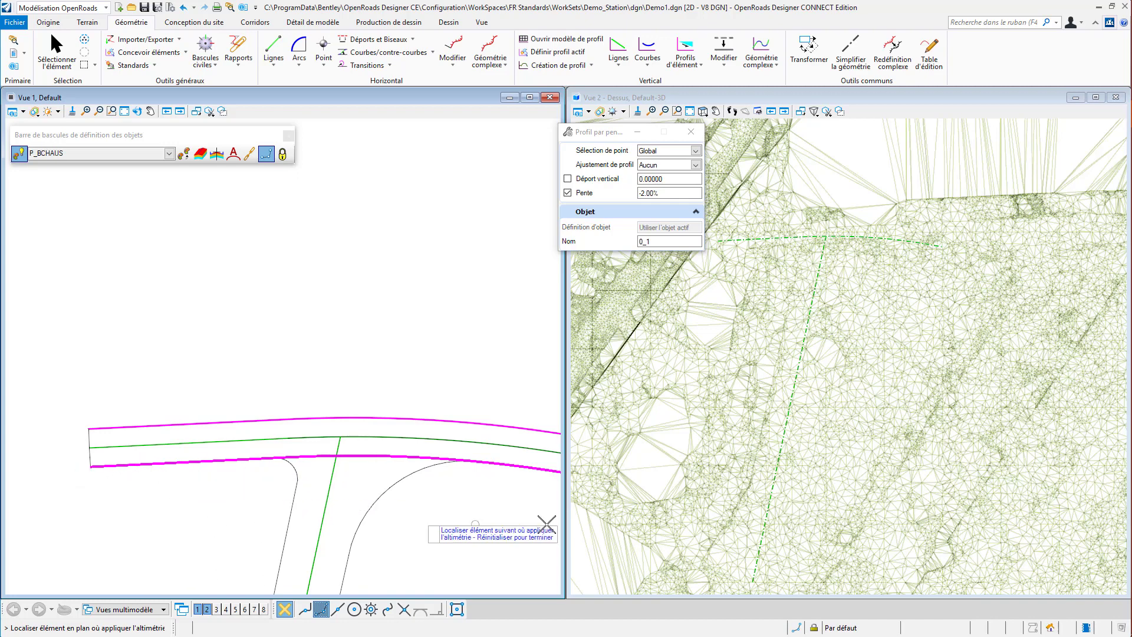
right_click(357, 295)
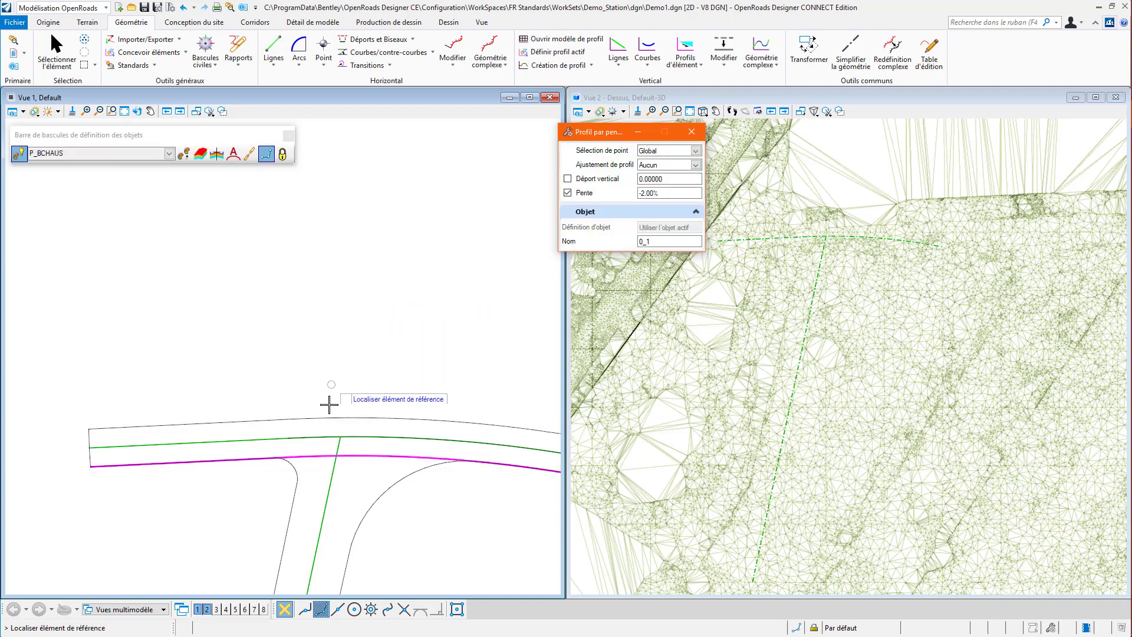
click(318, 437)
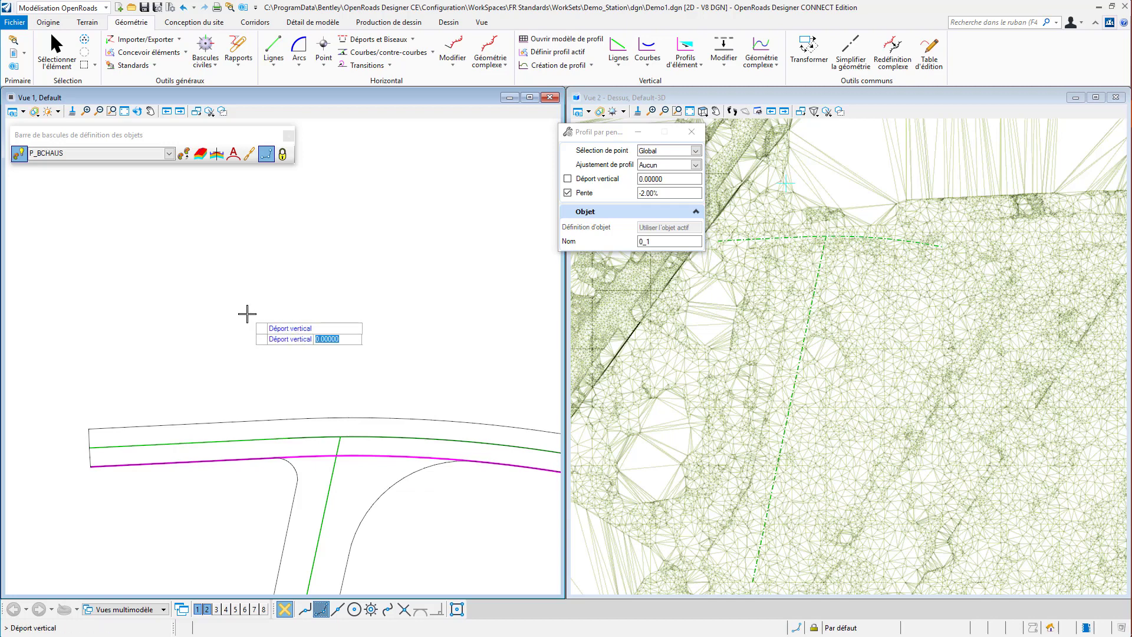
key(Return)
Turn off all levels of the reference Demo_Rendu_EU_TN_final.dgn in View 2.
scroll(849, 186, up, 1)
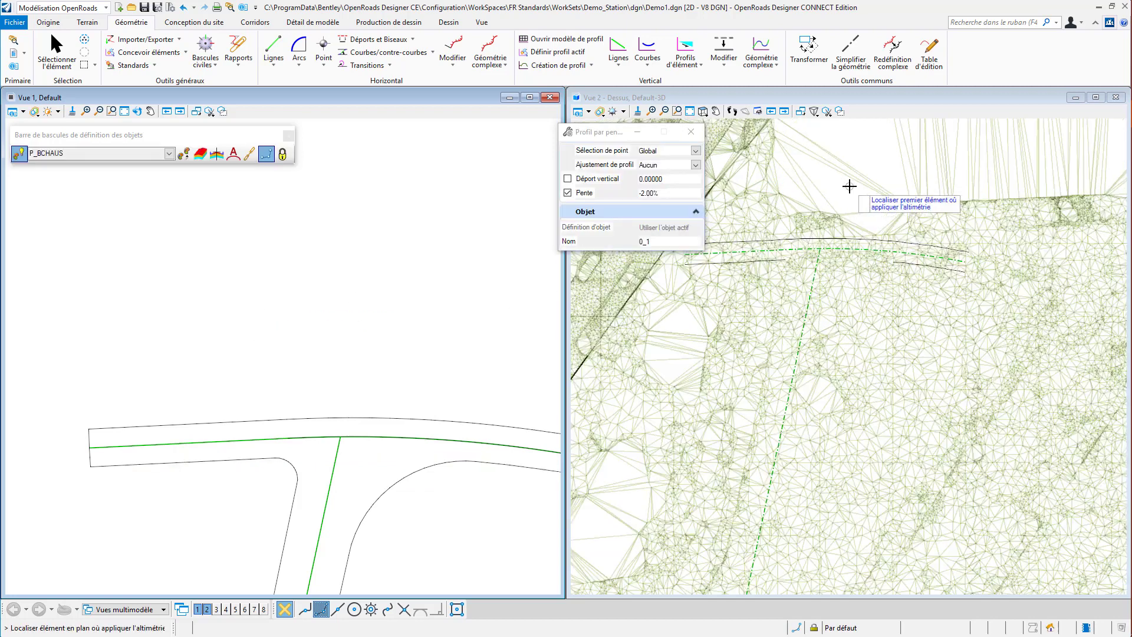
scroll(849, 187, up, 1)
scroll(822, 213, up, 1)
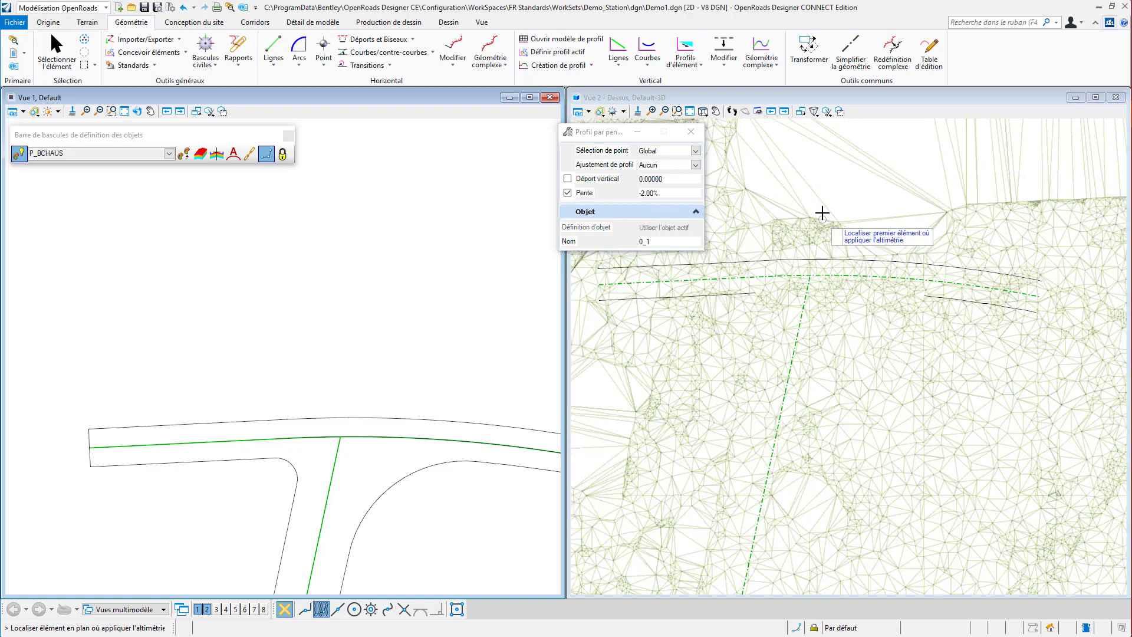
click(834, 96)
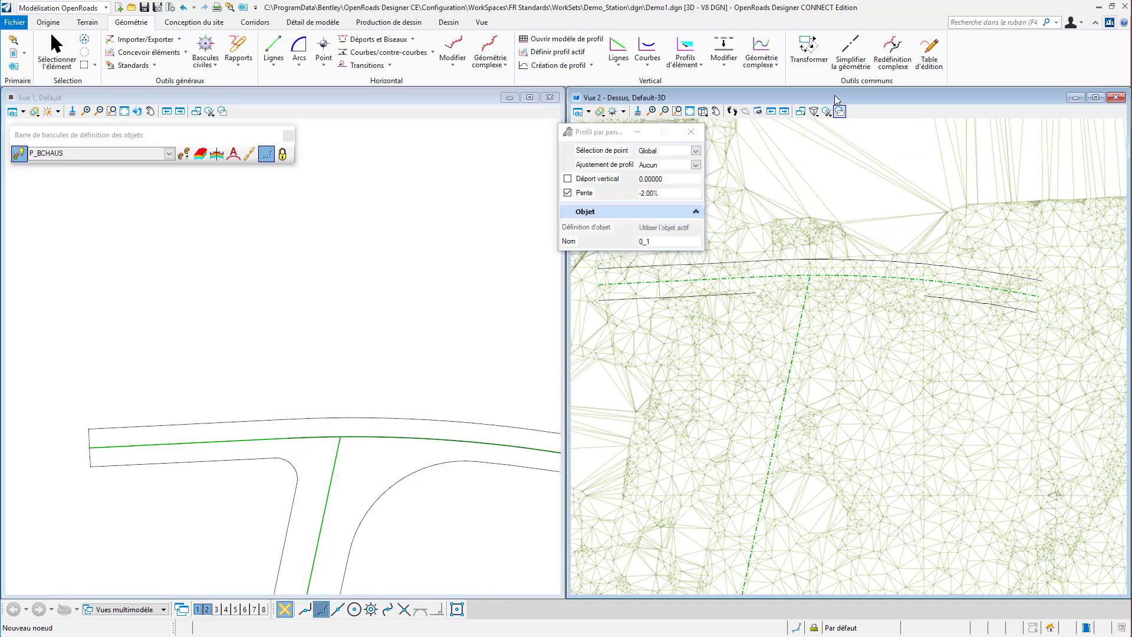
key(ctrl+e)
click(436, 258)
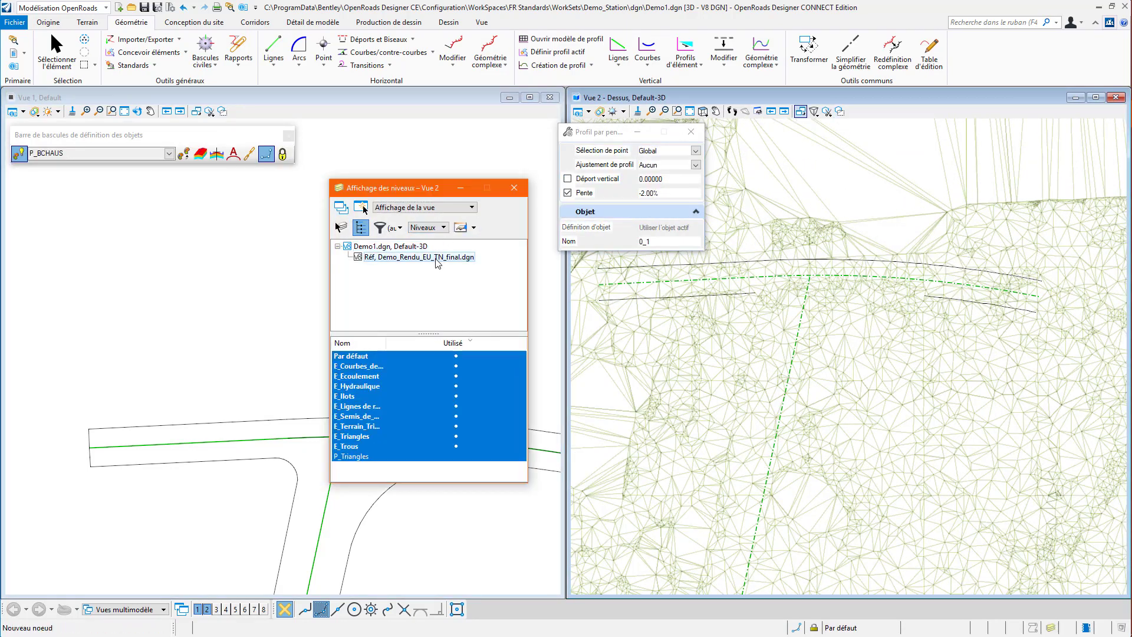
click(401, 457)
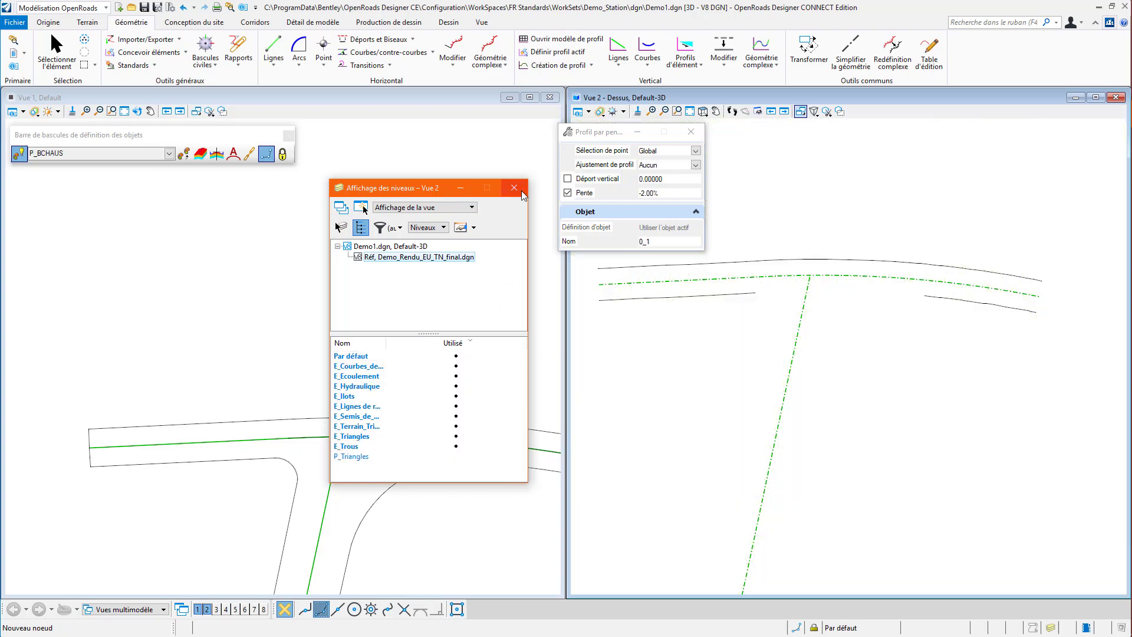
click(514, 187)
shift+middle_drag(902, 518, 899, 308)
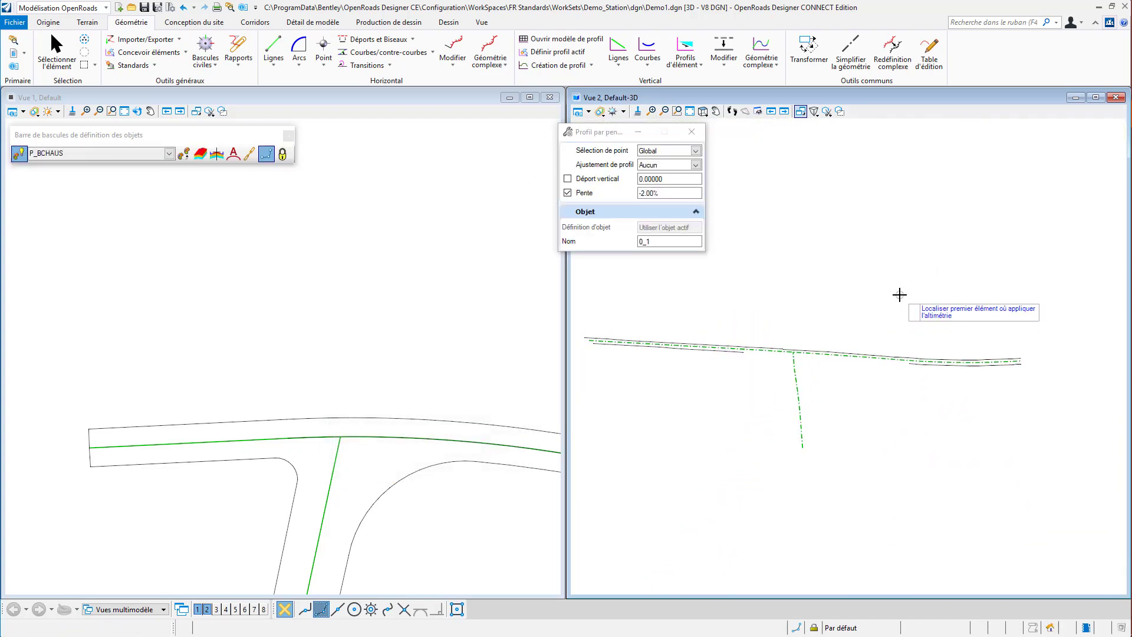
Apply a profile by slope of -2.00% to the side road's left edge, using the side road's centerline as reference.
scroll(323, 313, down, 1)
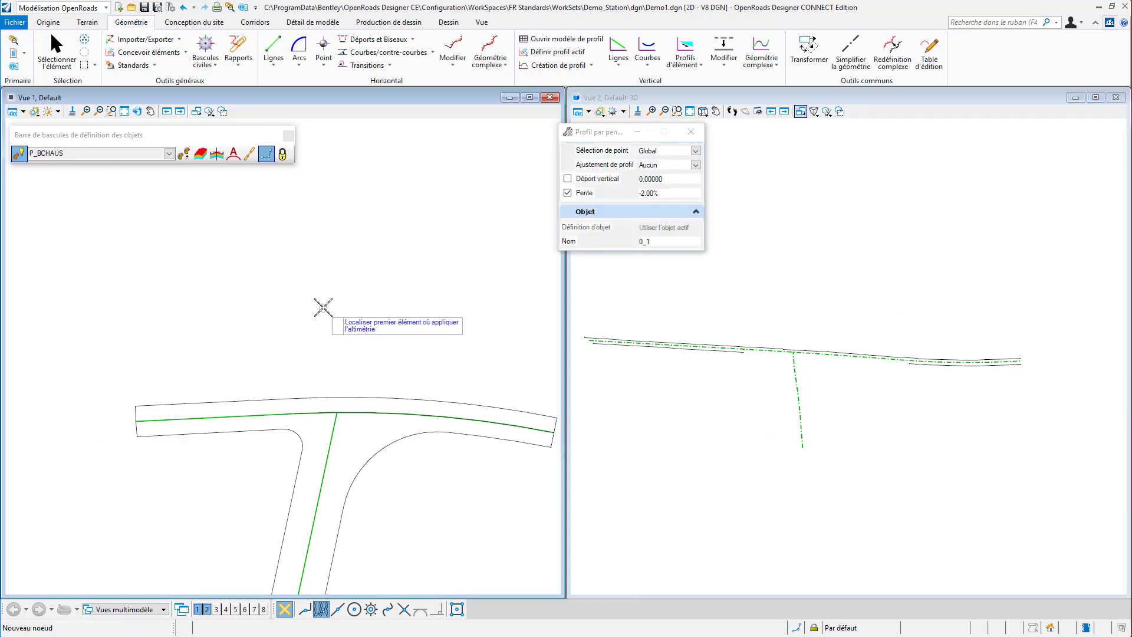
right_click(366, 434)
middle_drag(366, 435, 392, 310)
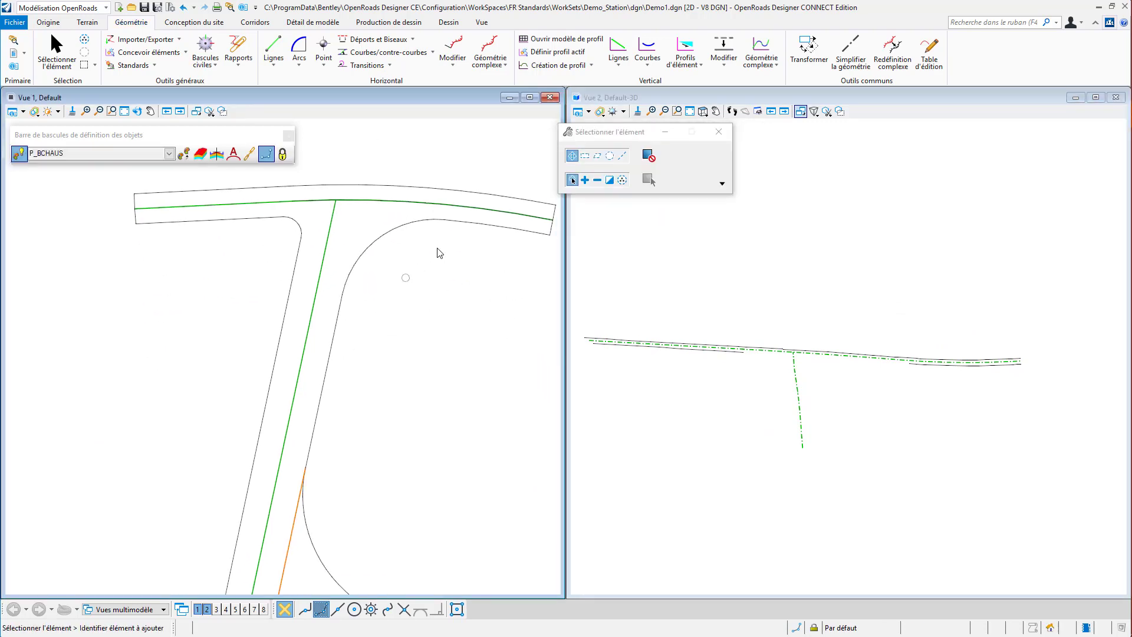
click(685, 50)
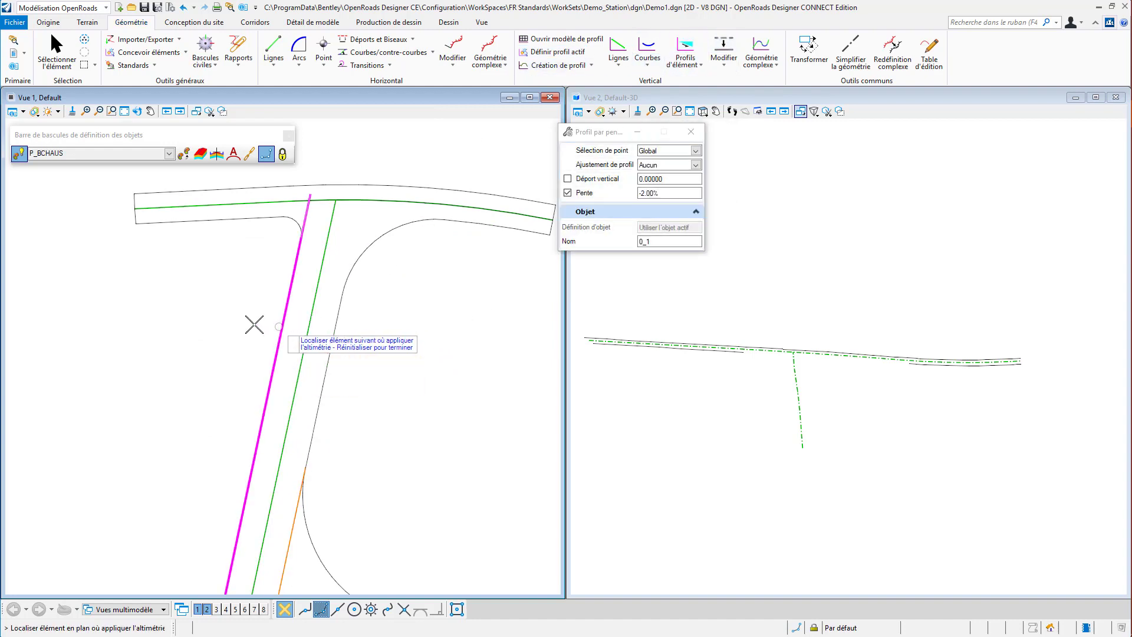
click(281, 326)
click(301, 350)
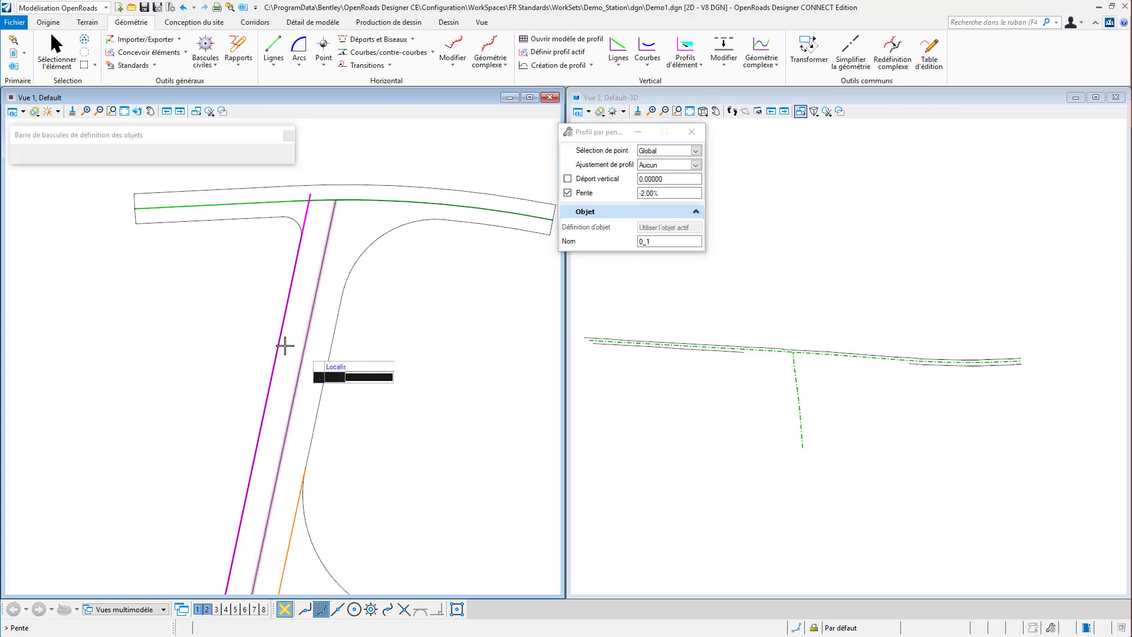
click(219, 334)
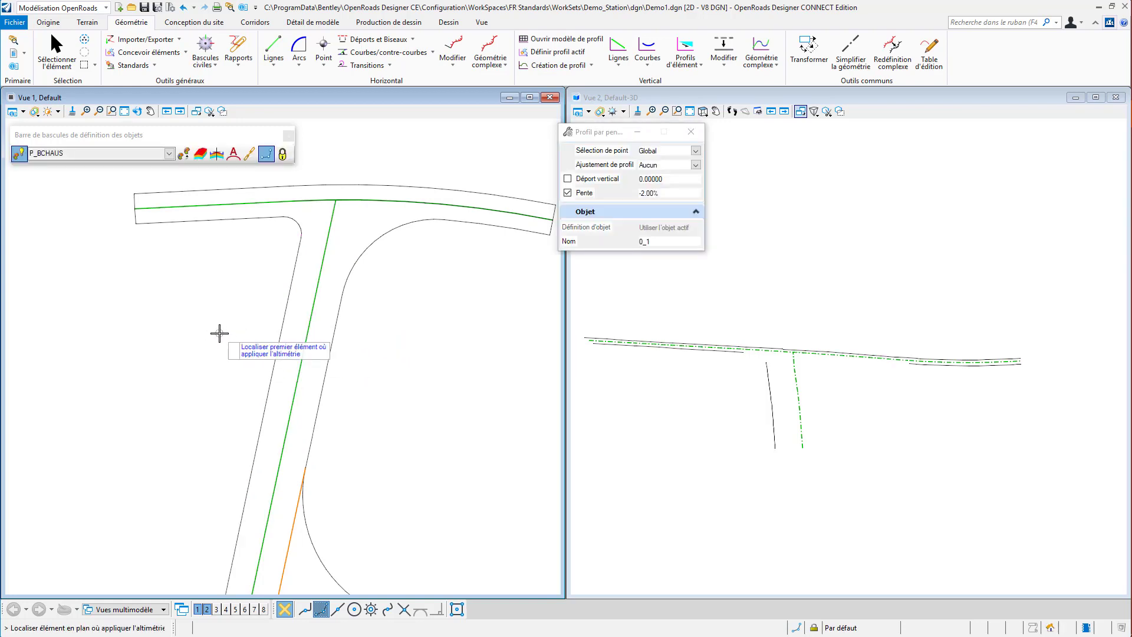
Set the slope to 2.00% and try to apply the profile to the side road's right edge.
click(332, 352)
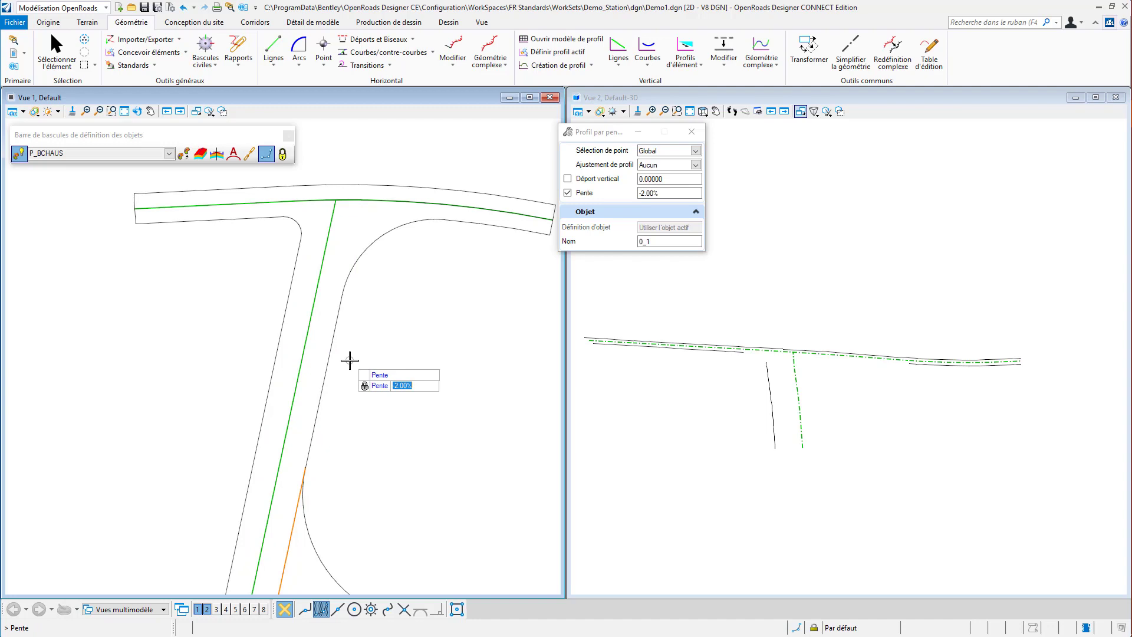
click(407, 392)
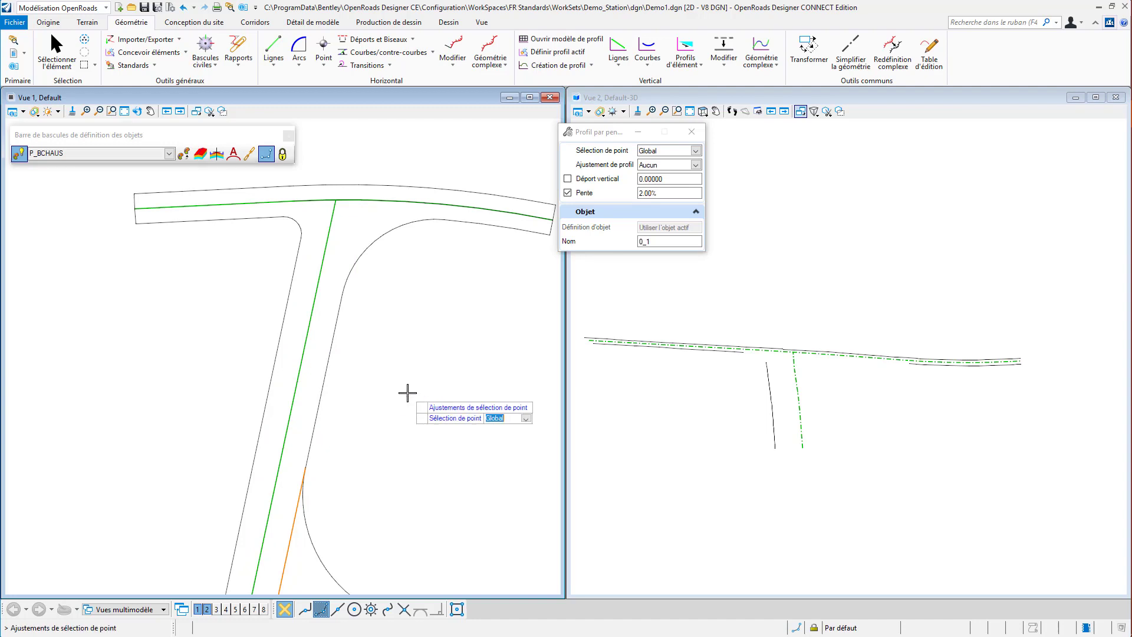
click(407, 393)
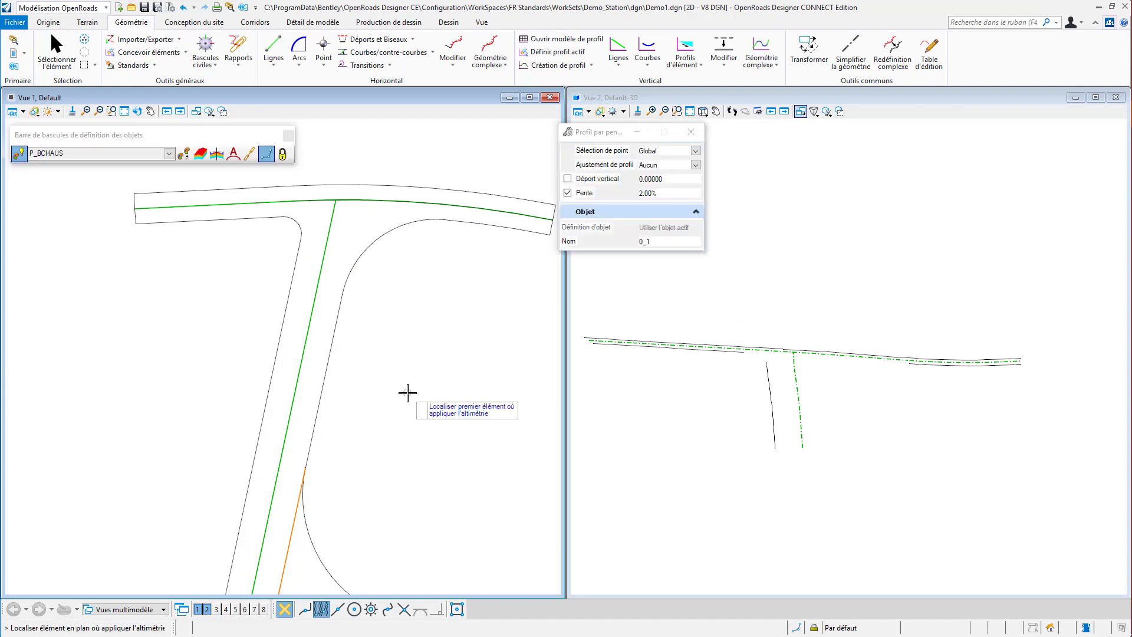
key(Escape)
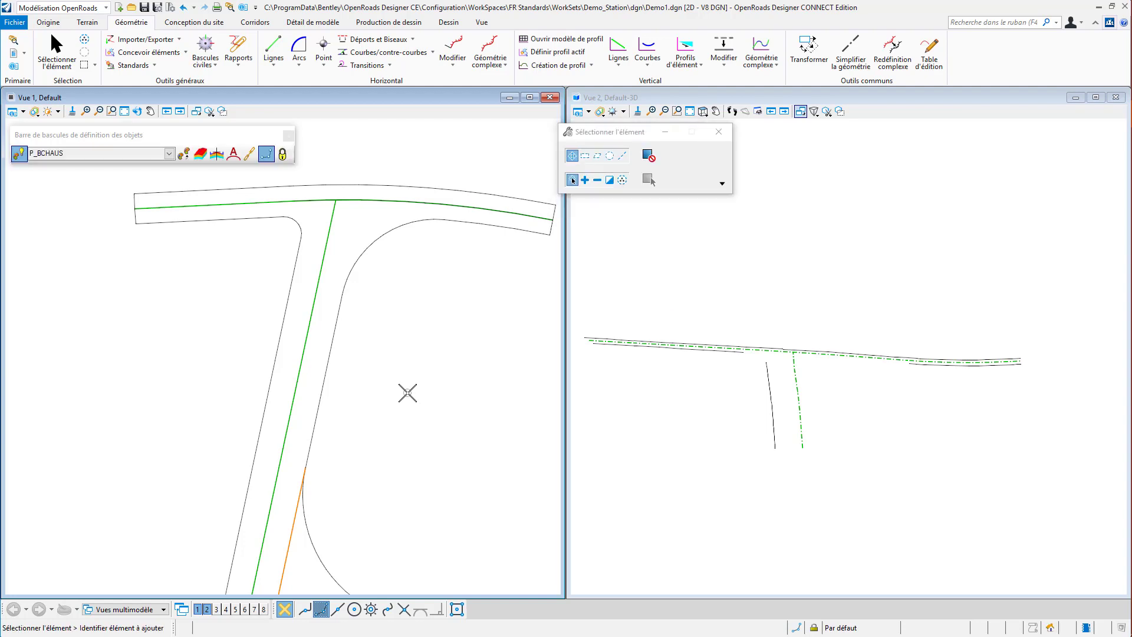
Apply the 2.00% profile by slope to the upper part of the side road's right edge, using the side road's centerline as reference.
click(685, 47)
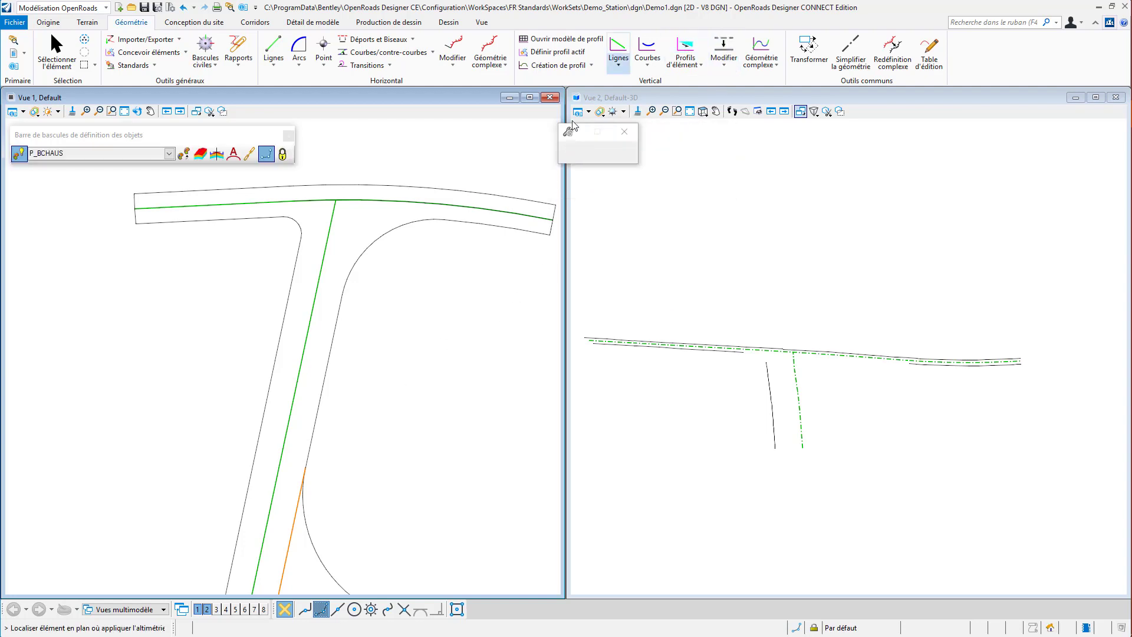
click(328, 366)
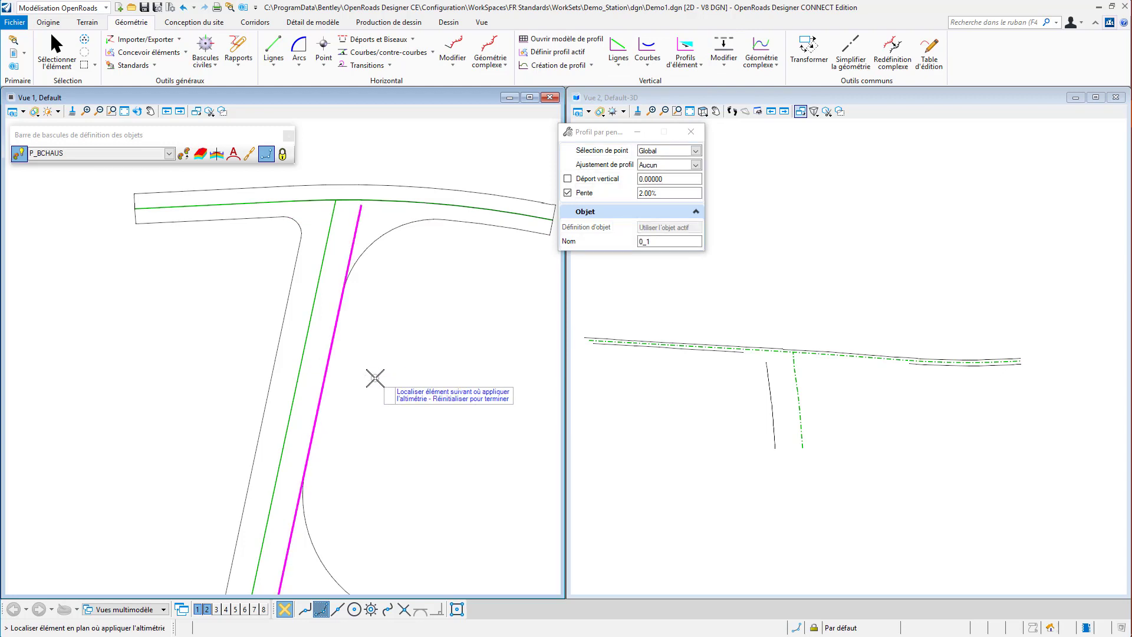
right_click(375, 378)
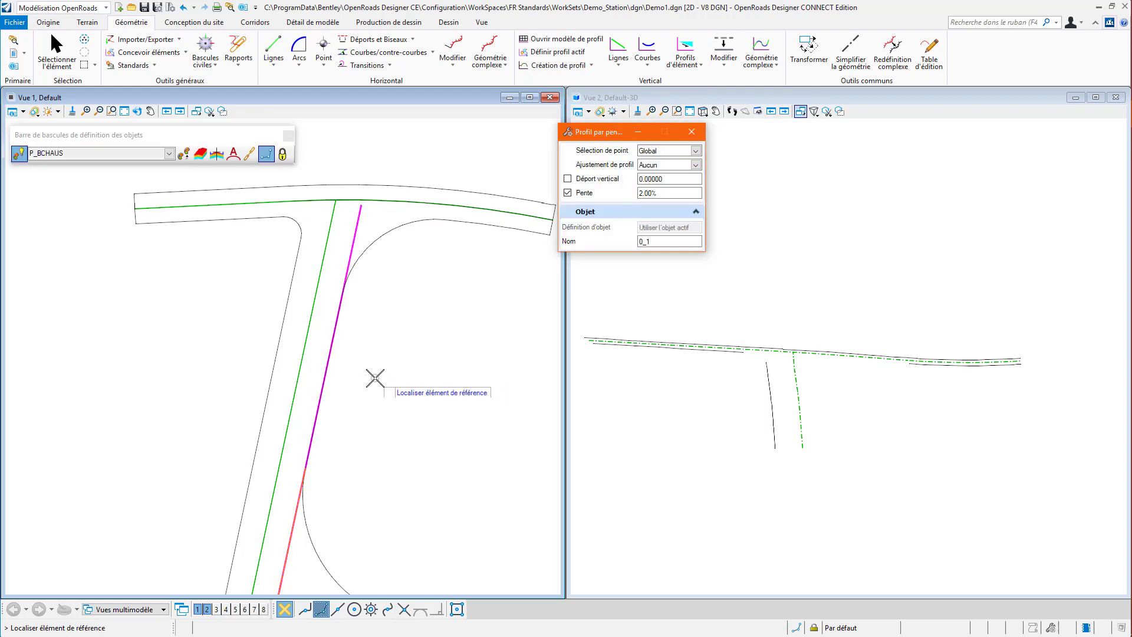
click(302, 362)
click(404, 374)
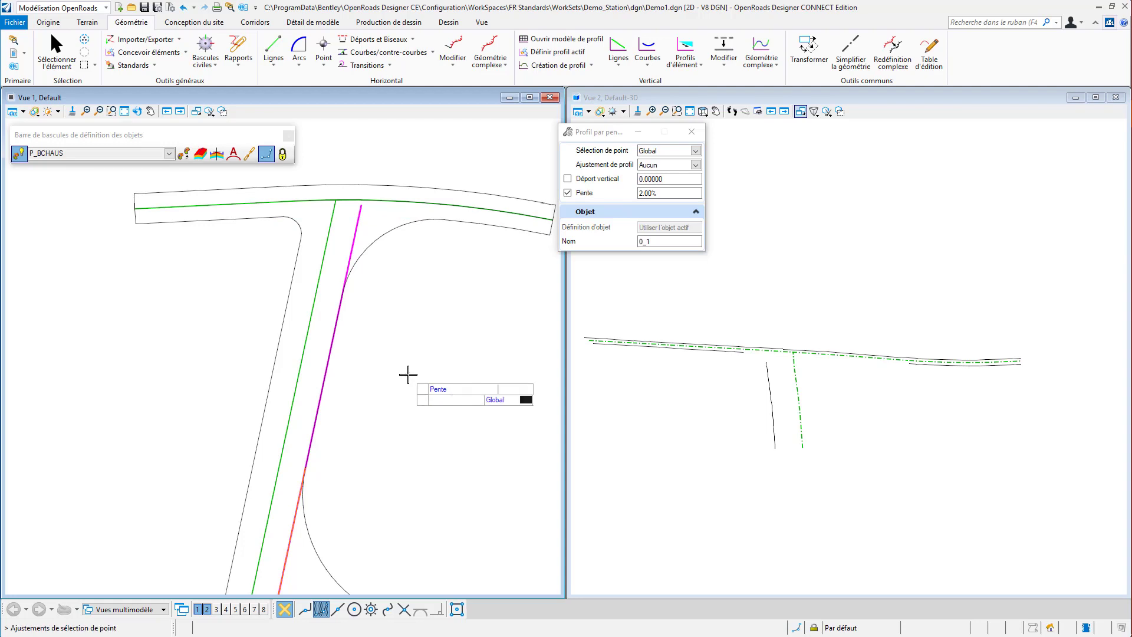
click(408, 373)
click(408, 373)
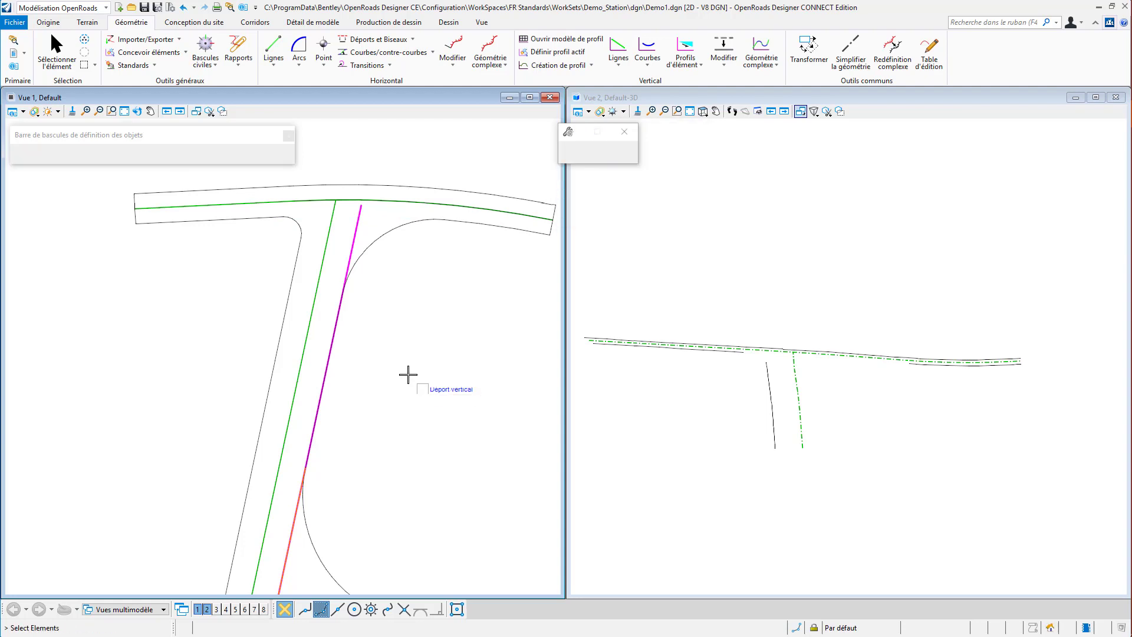
Select the lower part of the side road's right edge to check its extent, and clear the selection.
scroll(409, 376, up, 4)
right_click(431, 268)
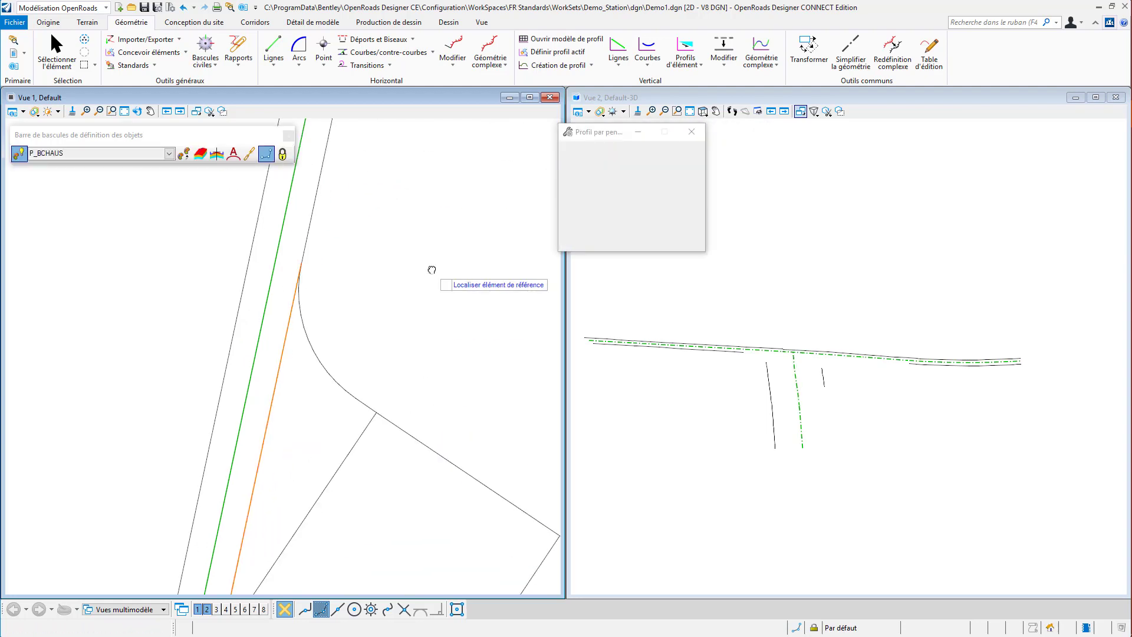
click(279, 361)
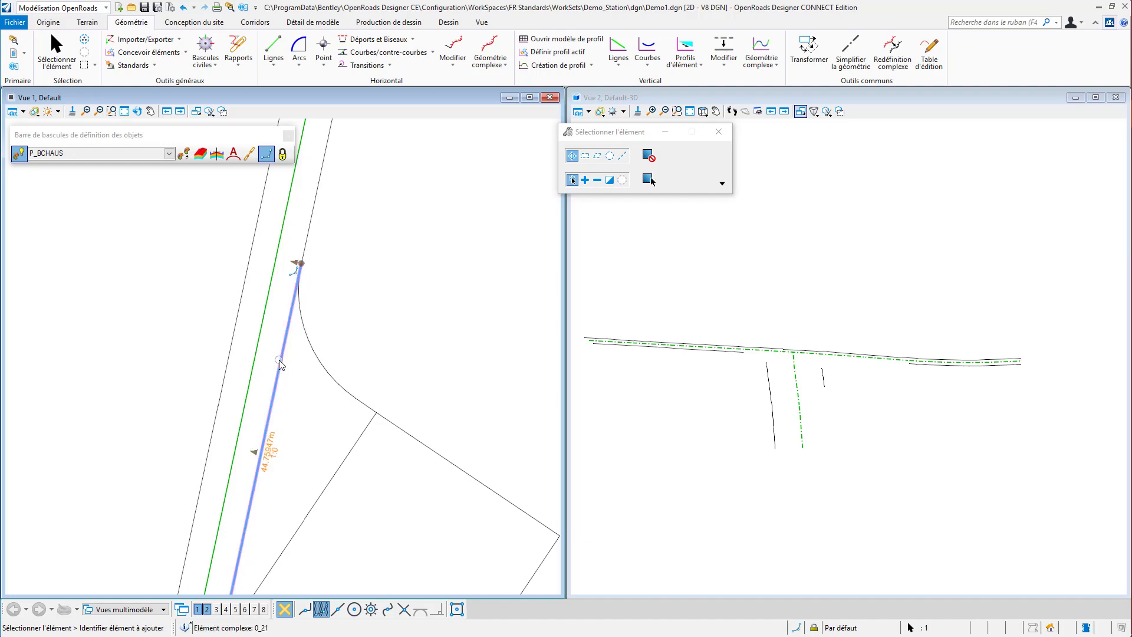
scroll(344, 263, down, 2)
click(344, 264)
middle_drag(354, 263, 433, 326)
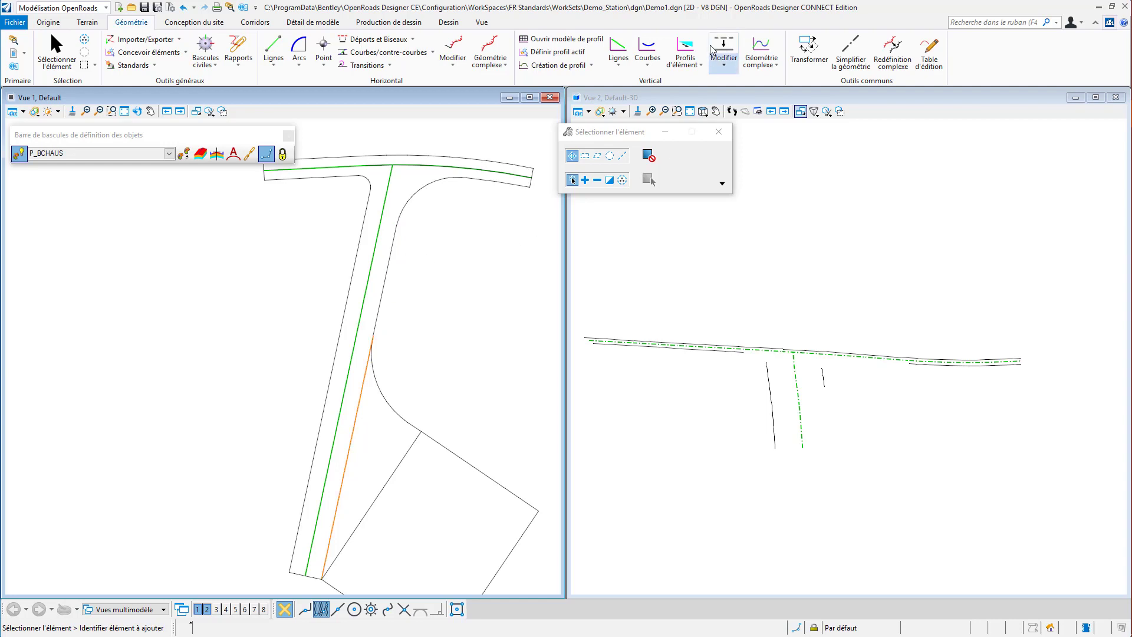
Apply a 0.00% profile by slope to the lower part of the side road's right edge, using the side road's centerline as reference.
click(685, 47)
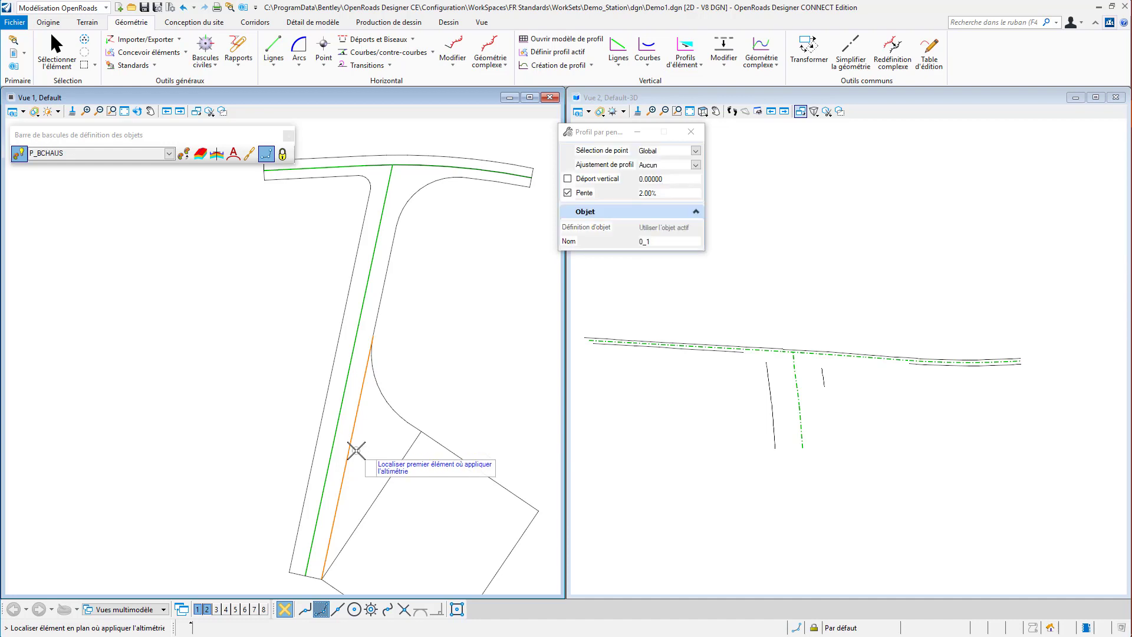
click(640, 193)
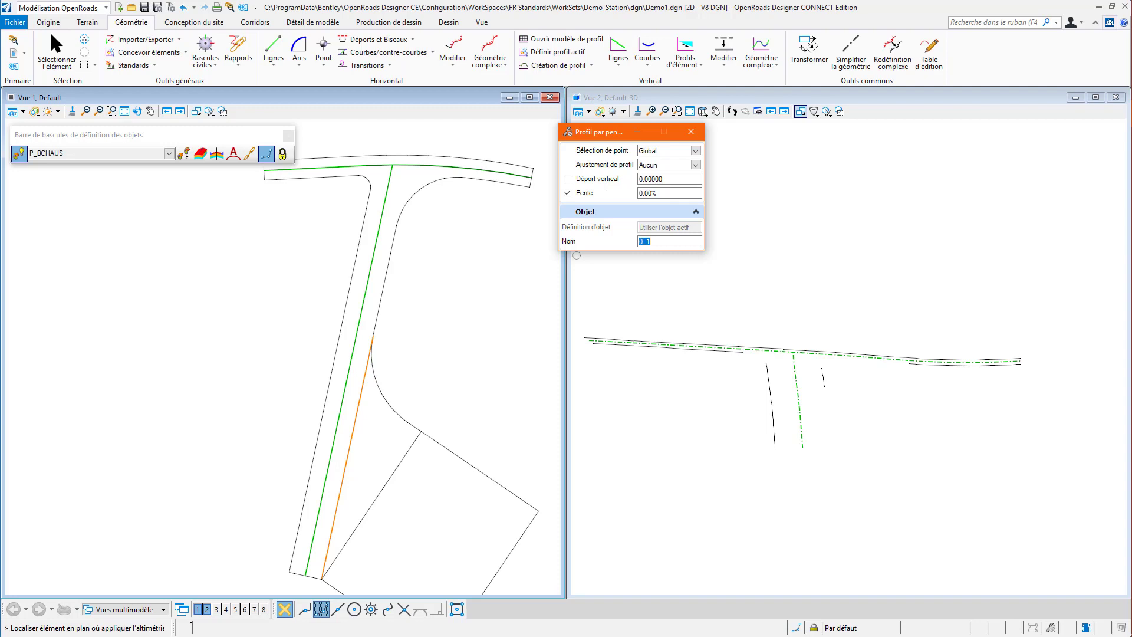
click(354, 416)
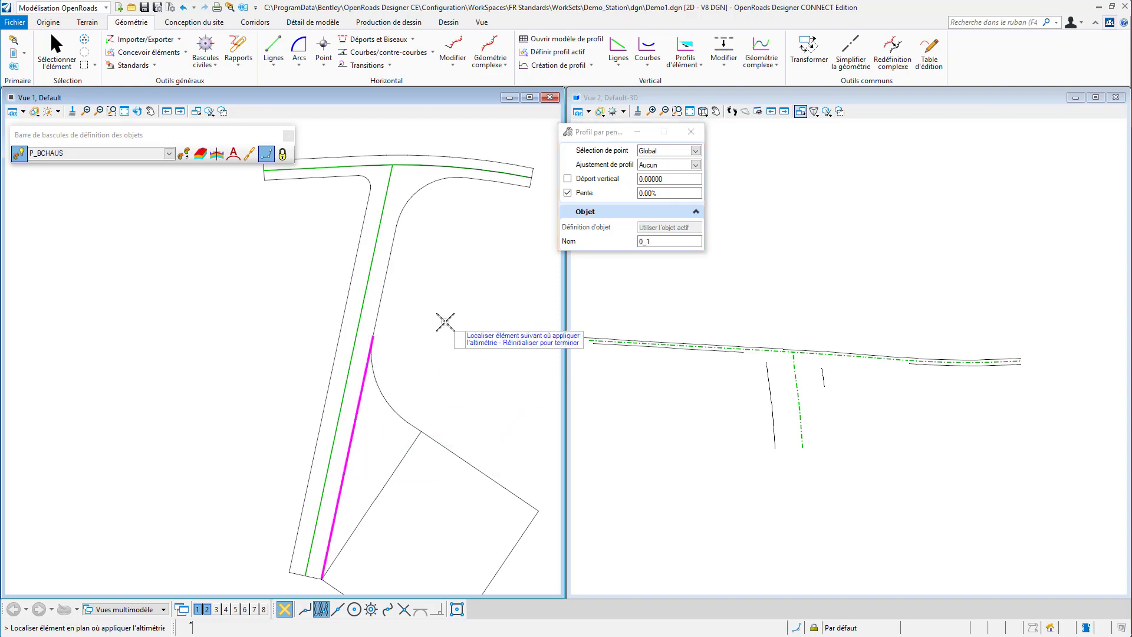
right_click(443, 253)
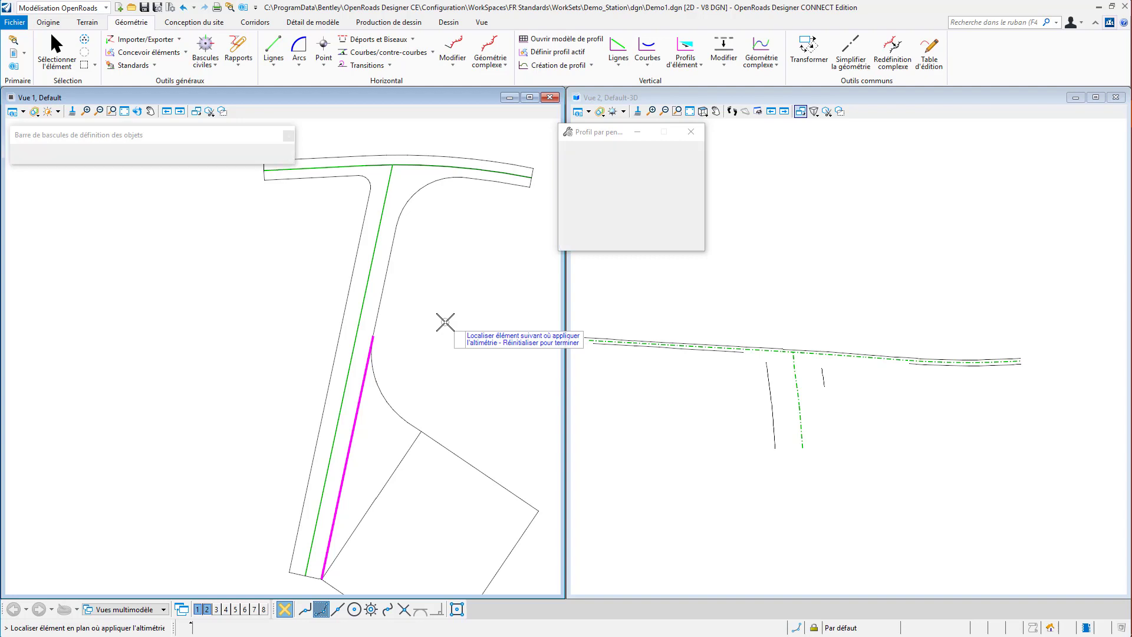
click(366, 295)
click(438, 310)
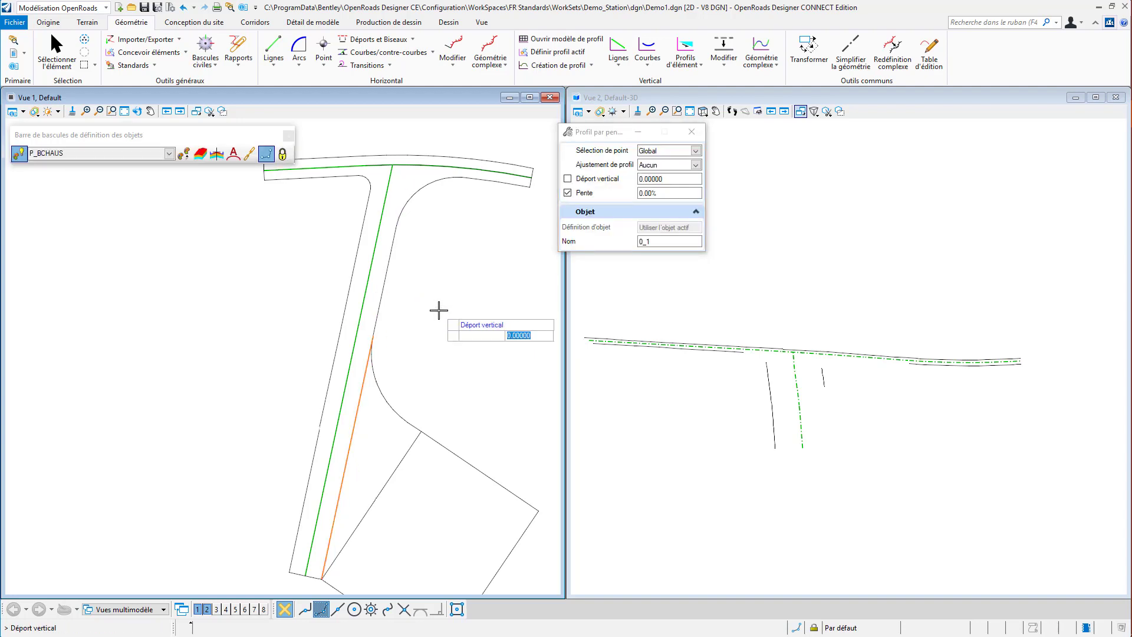
click(439, 310)
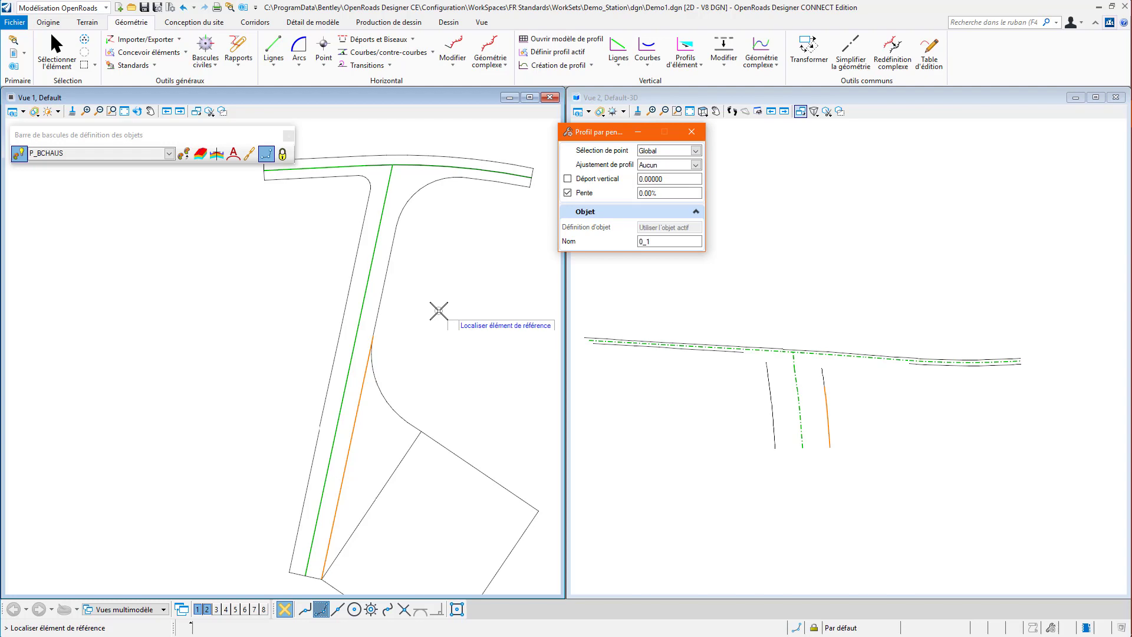
mouse_move(439, 313)
middle_down()
mouse_move(424, 207)
mouse_move(399, 228)
middle_up()
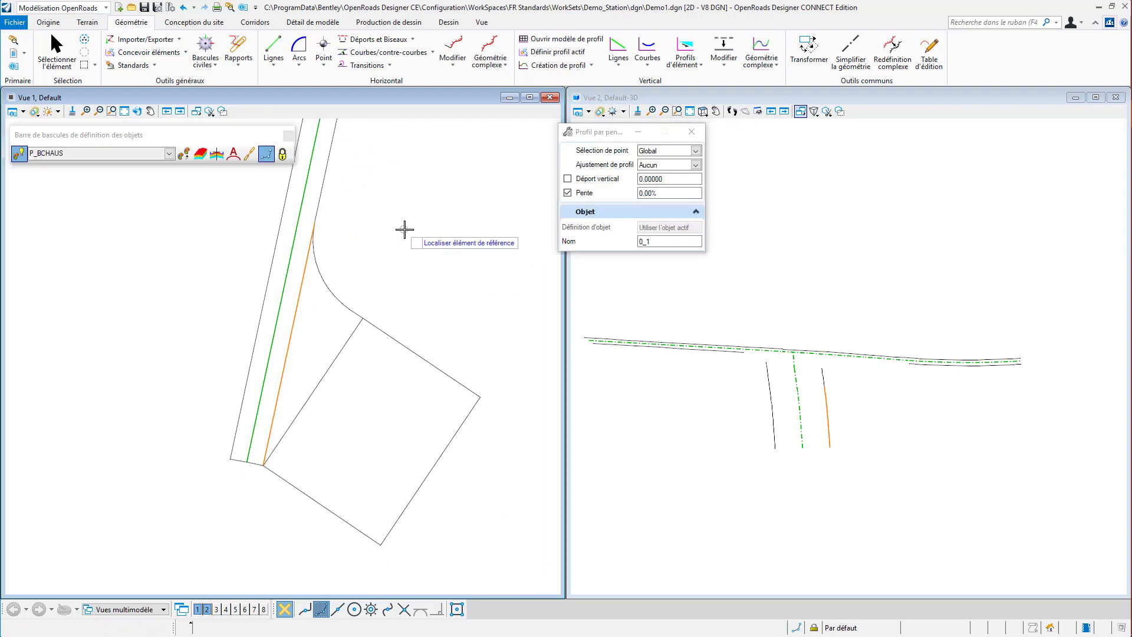
mouse_move(392, 400)
middle_down()
mouse_move(340, 319)
mouse_move(379, 463)
middle_up()
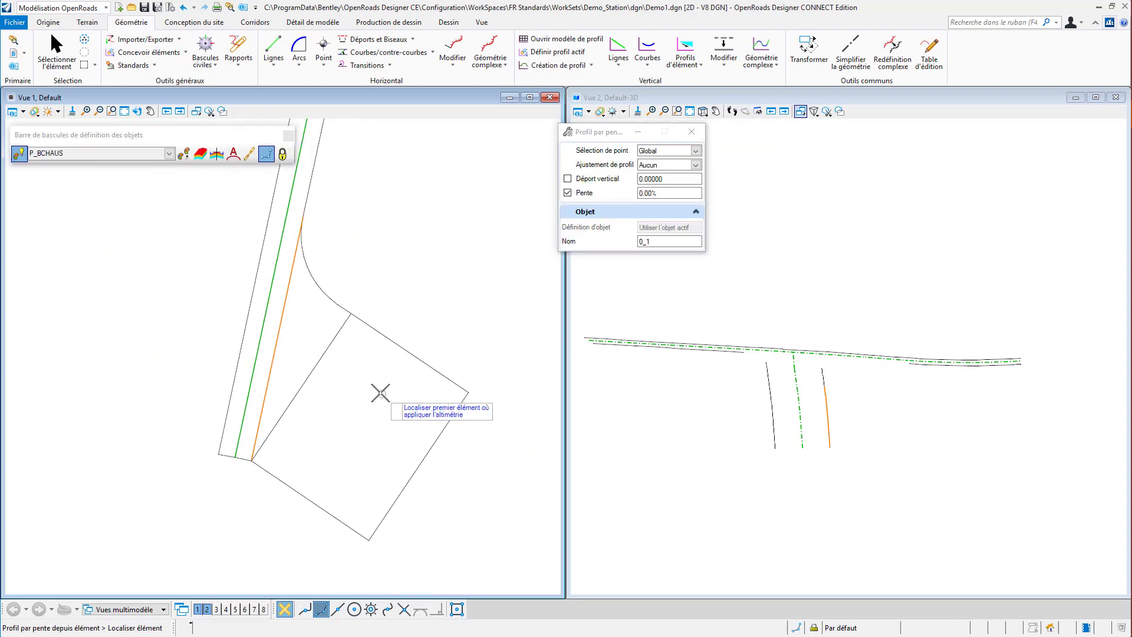
middle_drag(369, 379, 364, 349)
right_click(355, 347)
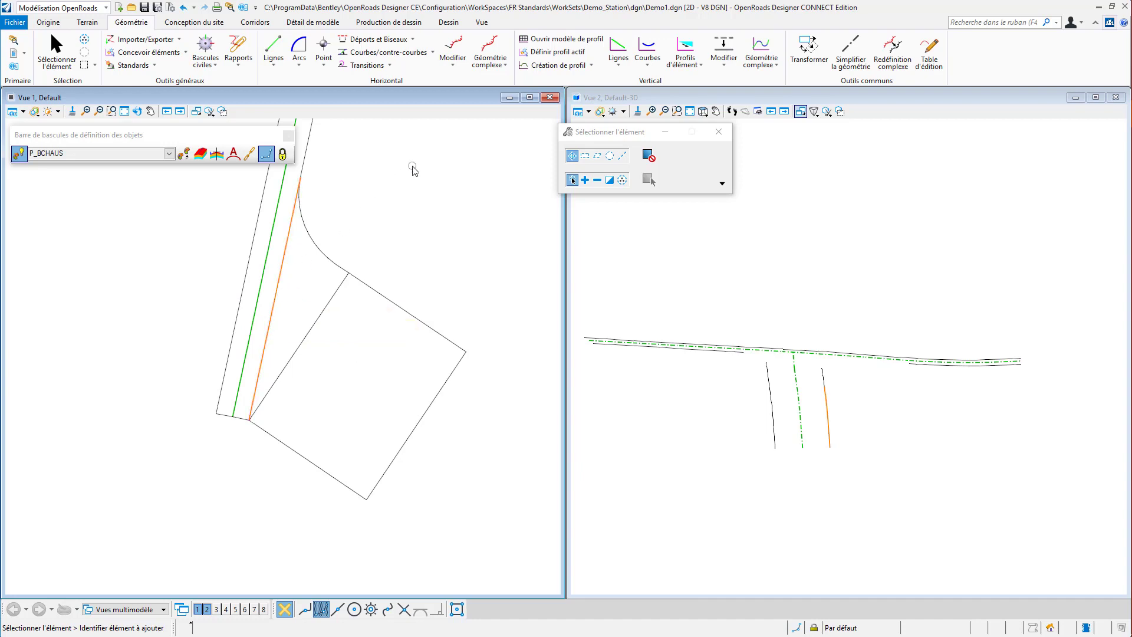
Apply a 4.00% profile by slope to the platform's road-side edge and adjoining short line, using the side road's lower right edge as reference.
click(703, 69)
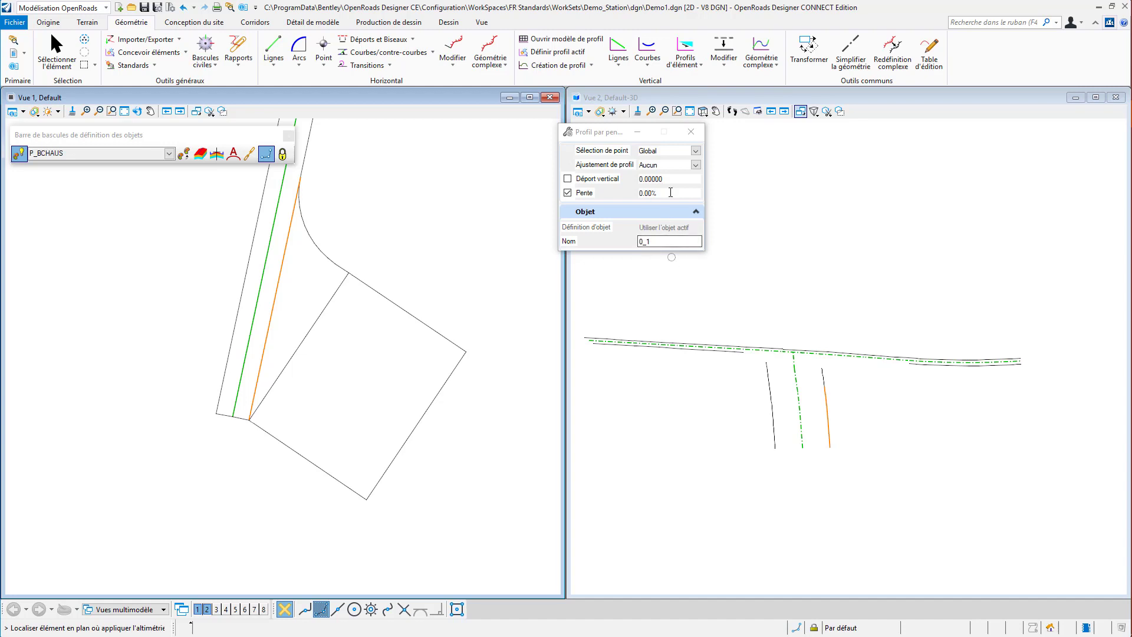
click(610, 186)
key(Tab)
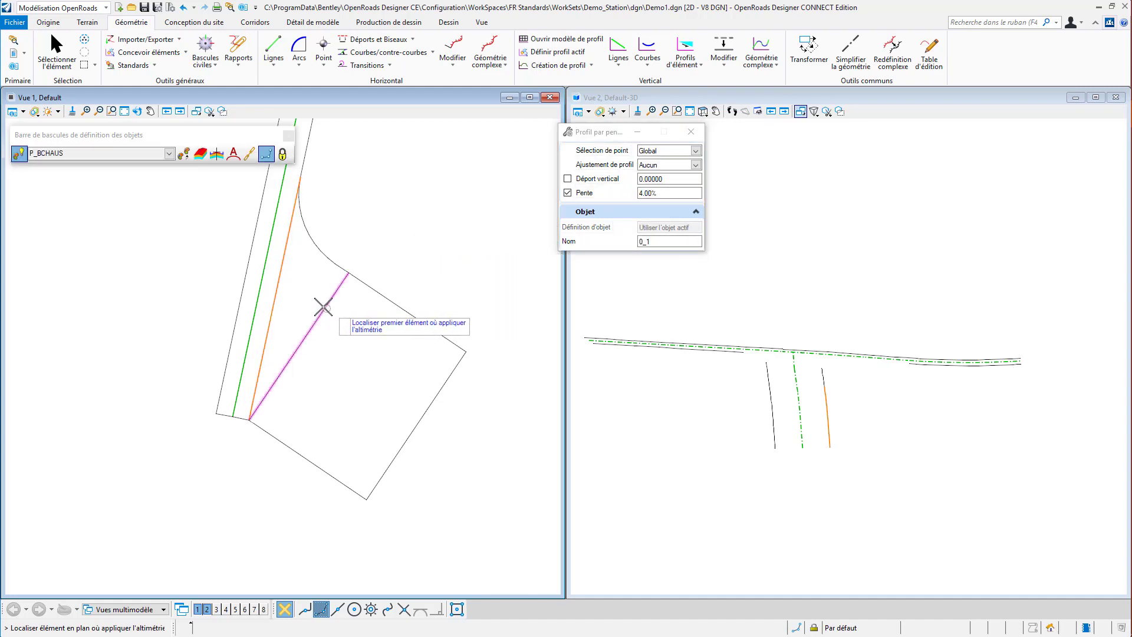
click(350, 282)
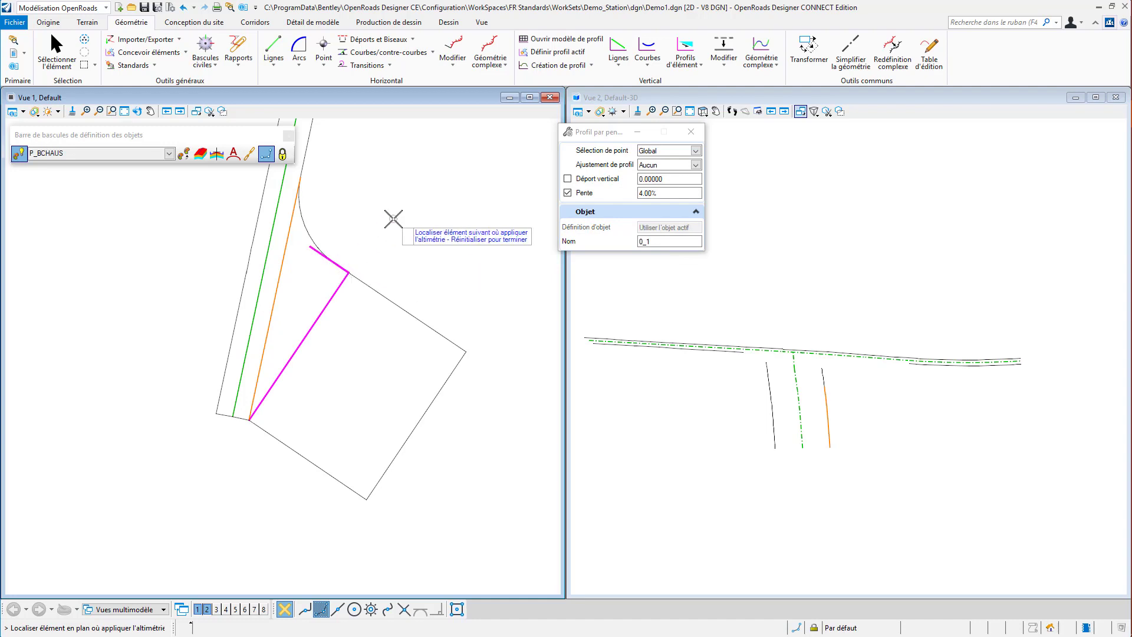
right_click(285, 260)
click(379, 237)
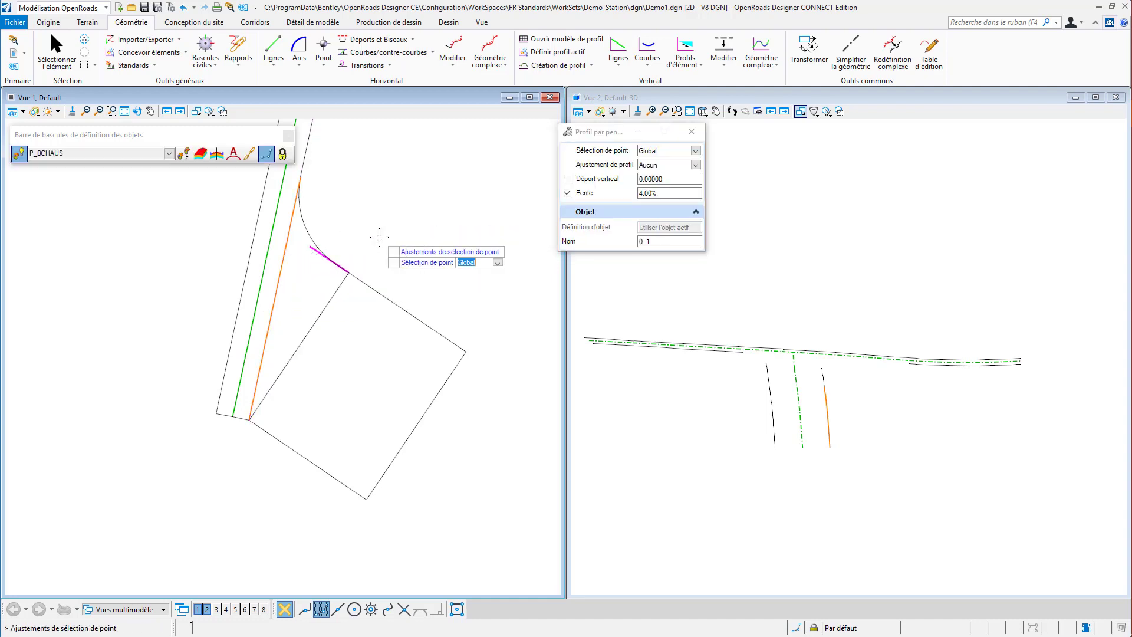
click(379, 237)
click(379, 237)
click(379, 237)
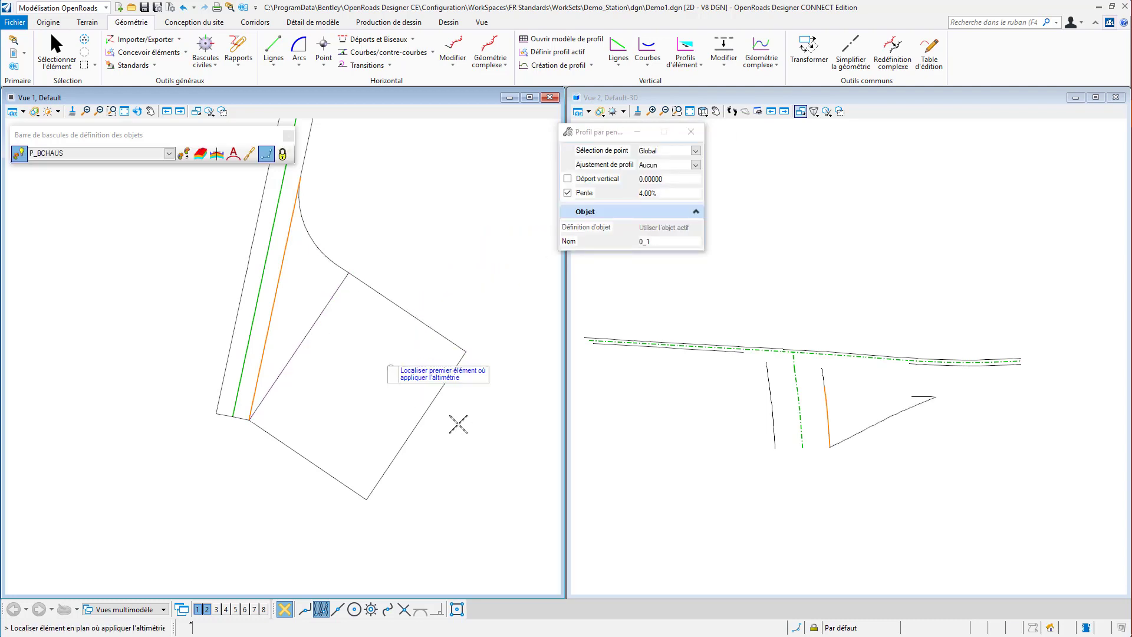
Set the slope to -4.00% and try to apply the profile to the platform's far edge from its road-side edge.
click(422, 407)
click(313, 324)
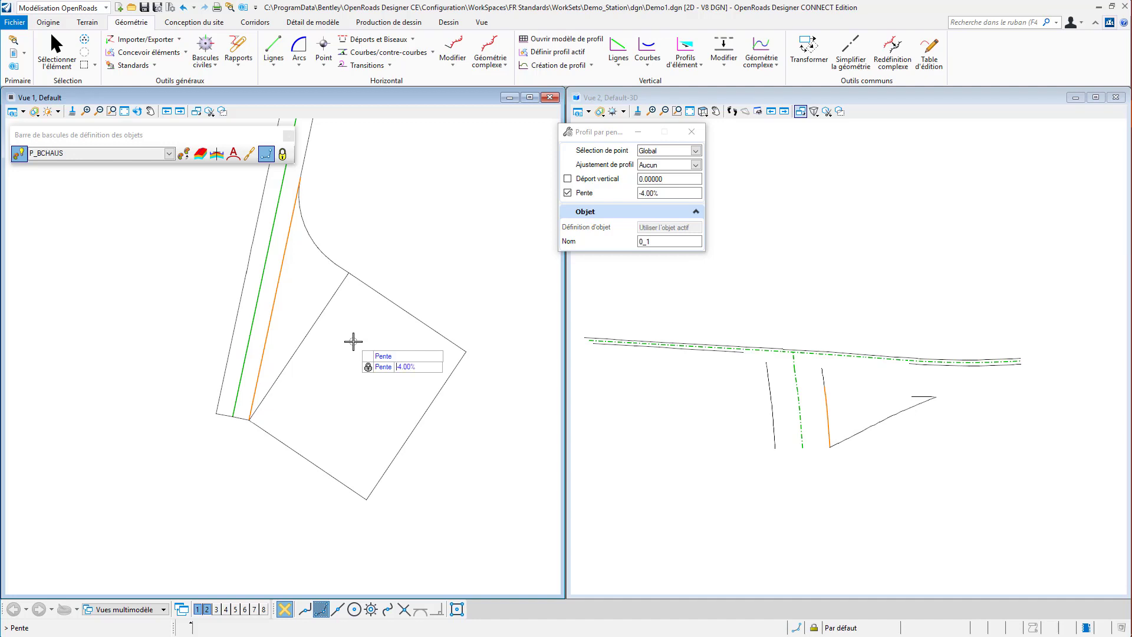
click(353, 341)
click(353, 341)
click(353, 341)
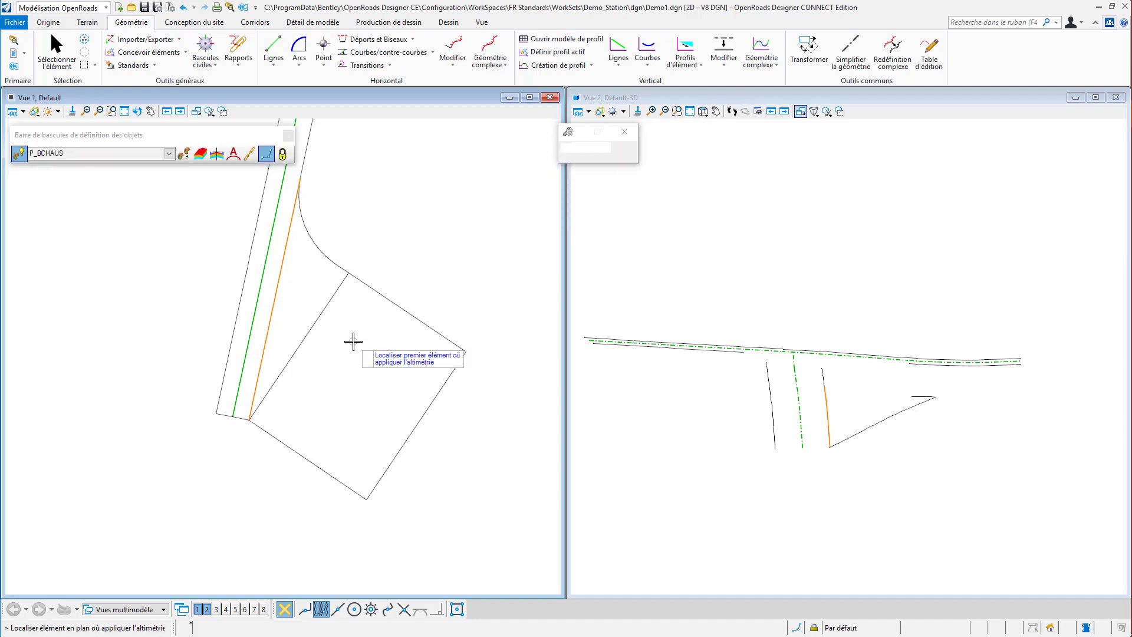
right_click(354, 341)
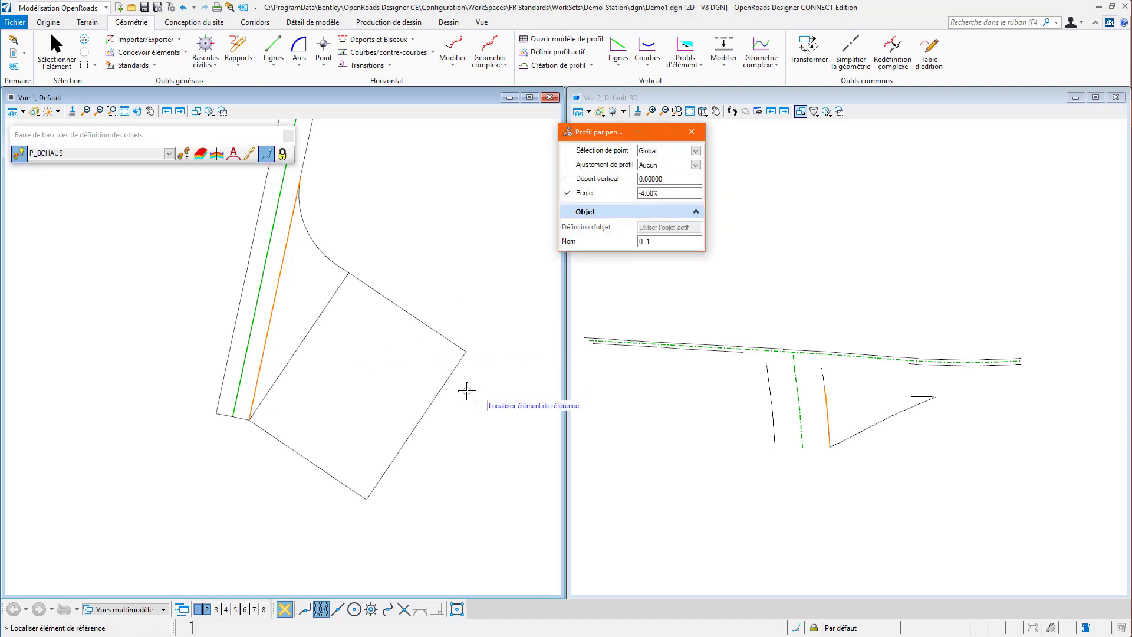
Apply the -4.00% profile by slope to the platform's far edge, using the platform's road-side edge as reference.
click(446, 382)
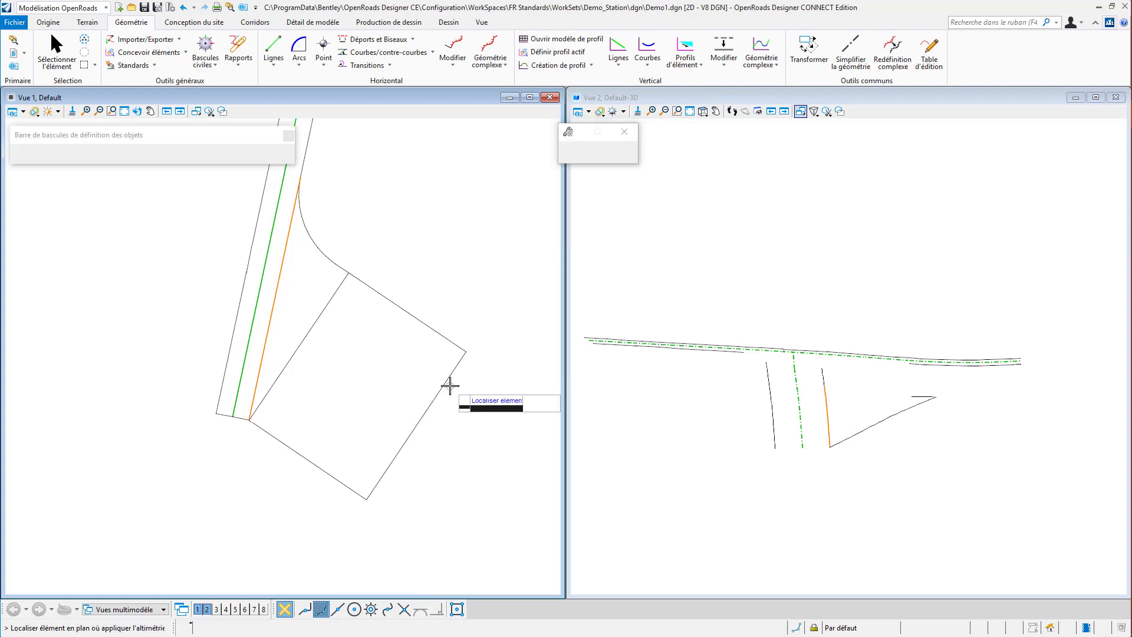
right_click(382, 352)
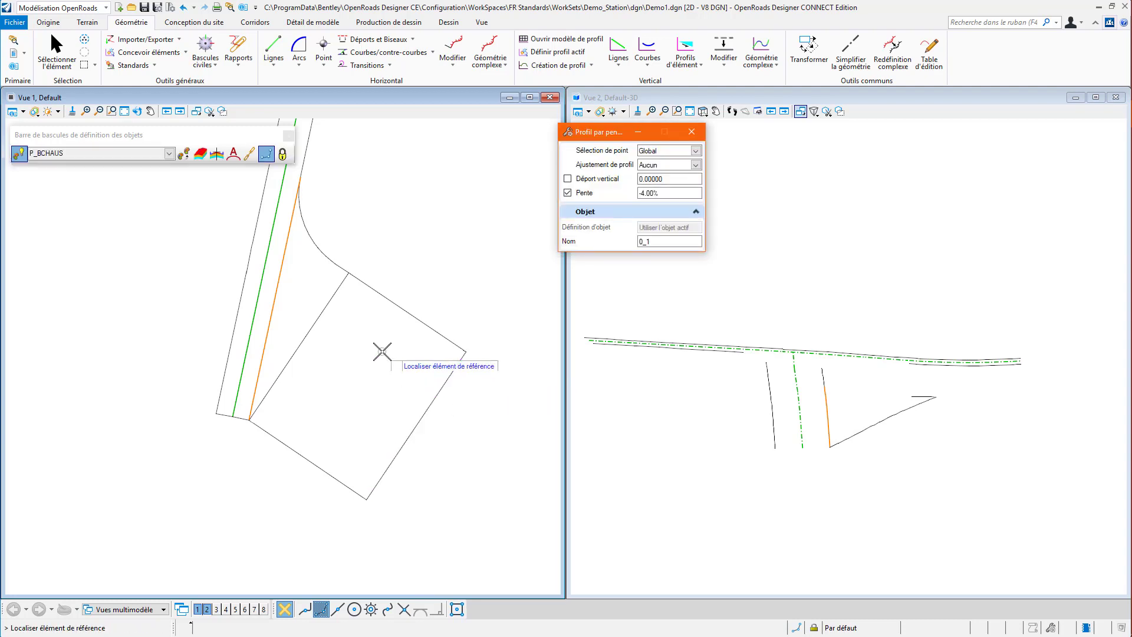
click(322, 317)
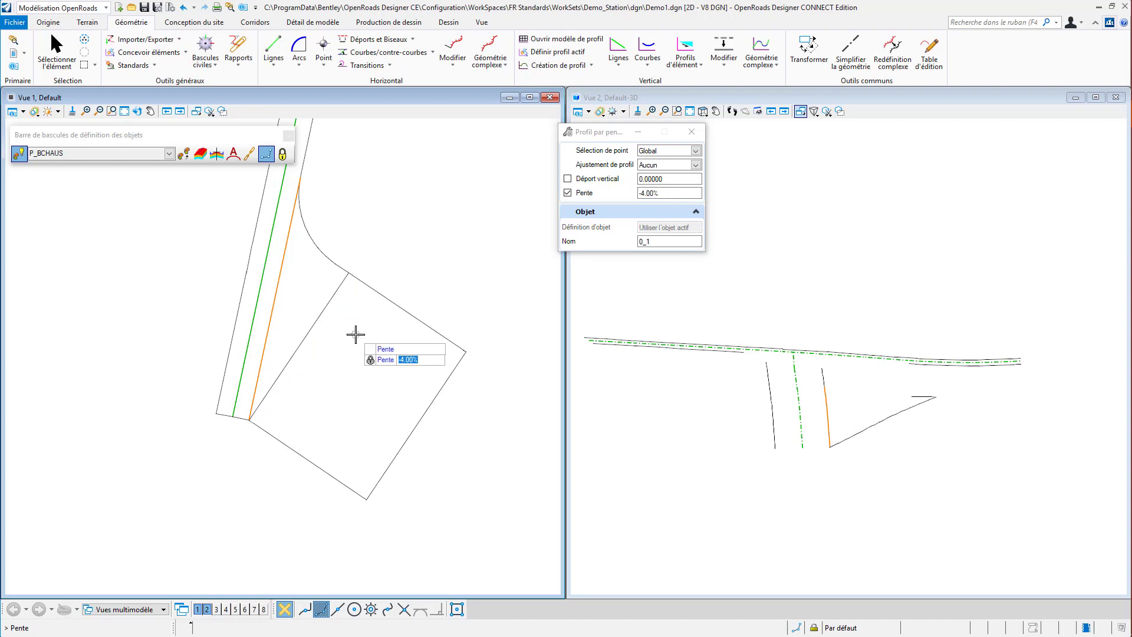
click(357, 334)
click(356, 335)
click(356, 335)
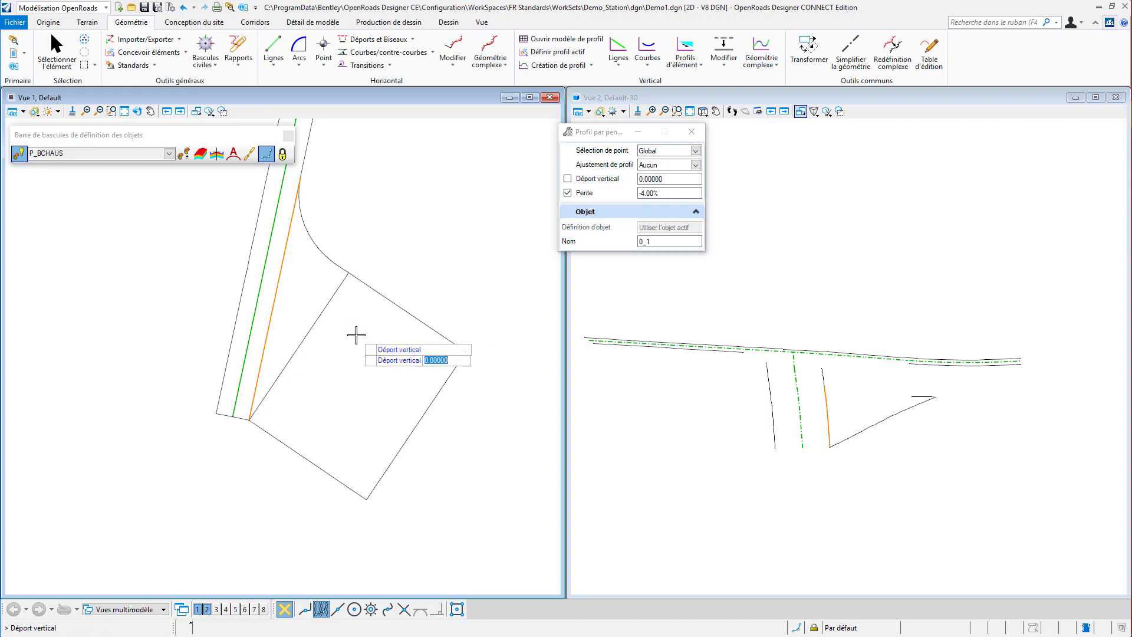
click(356, 335)
right_click(358, 340)
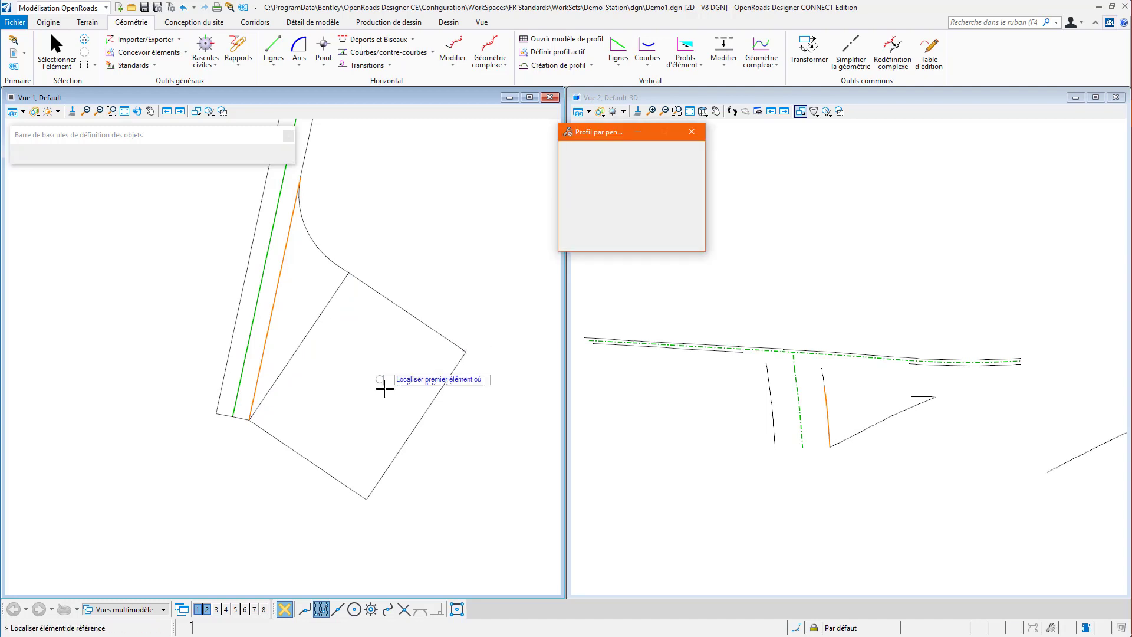
right_click(387, 397)
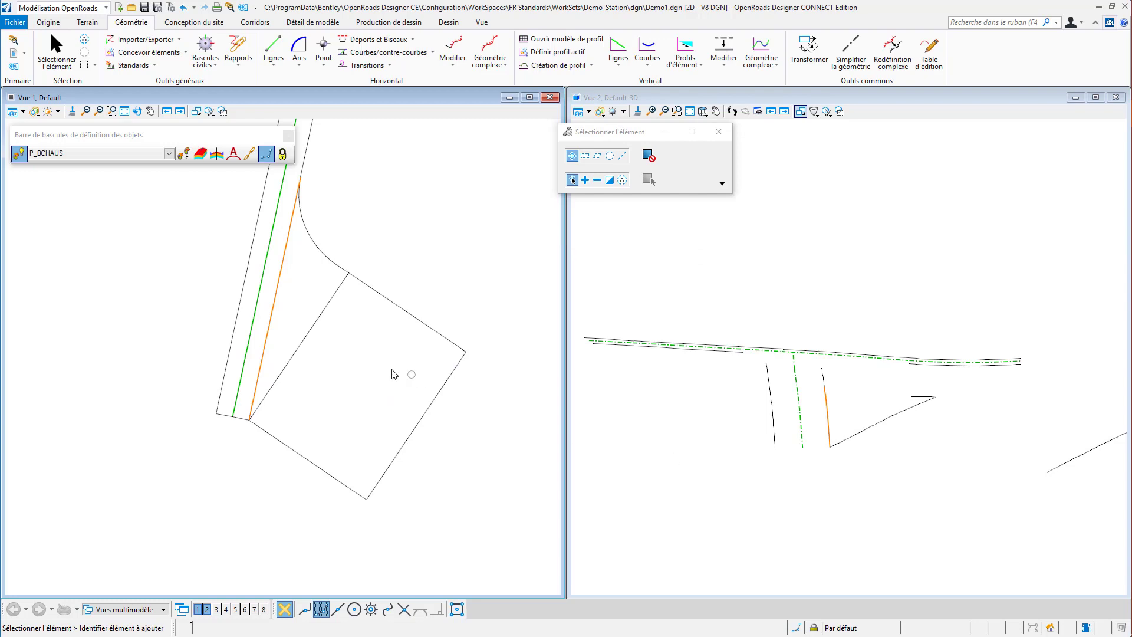
Open the profile model of the platform's lower edge in View 3, move its window aside, and return to the plan view.
middle_drag(395, 374, 387, 420)
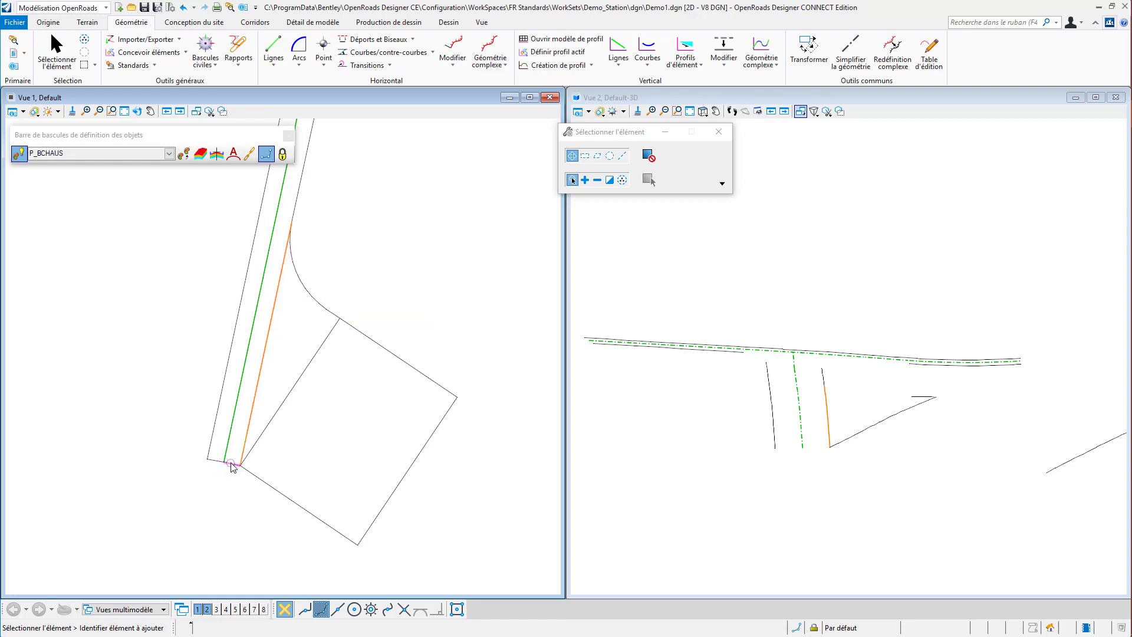
scroll(301, 510, up, 2)
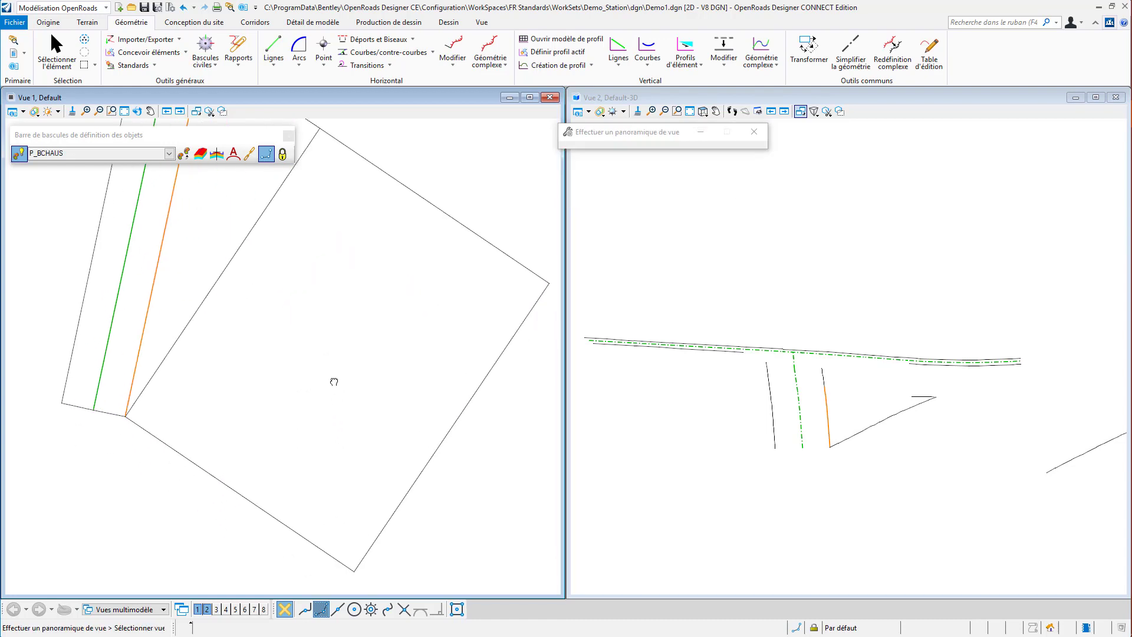
click(212, 480)
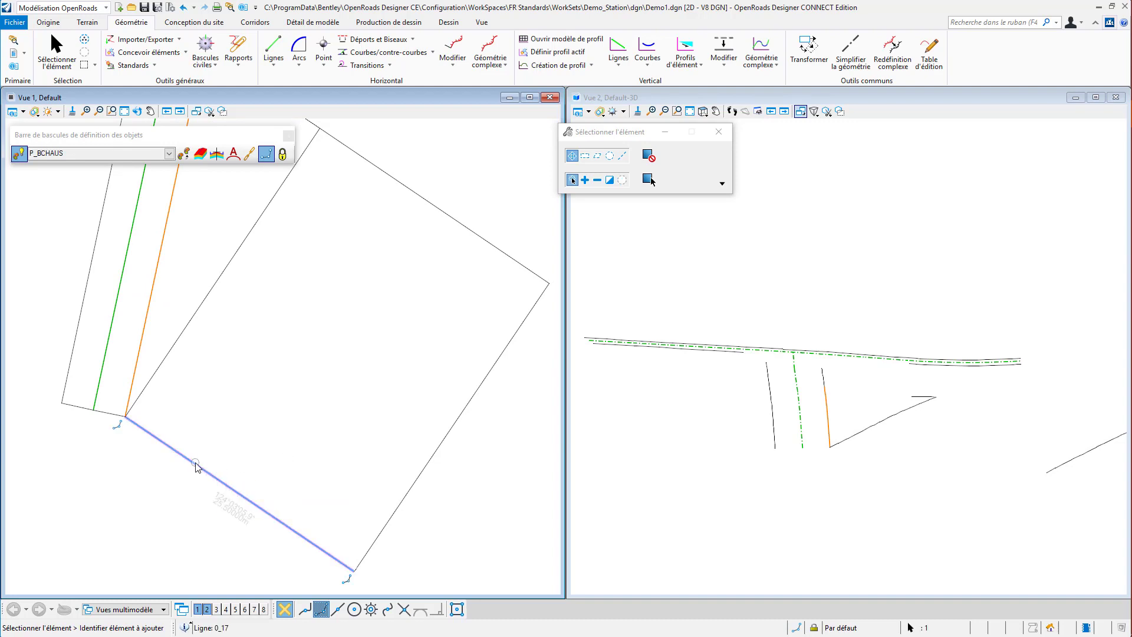
mouse_move(196, 467)
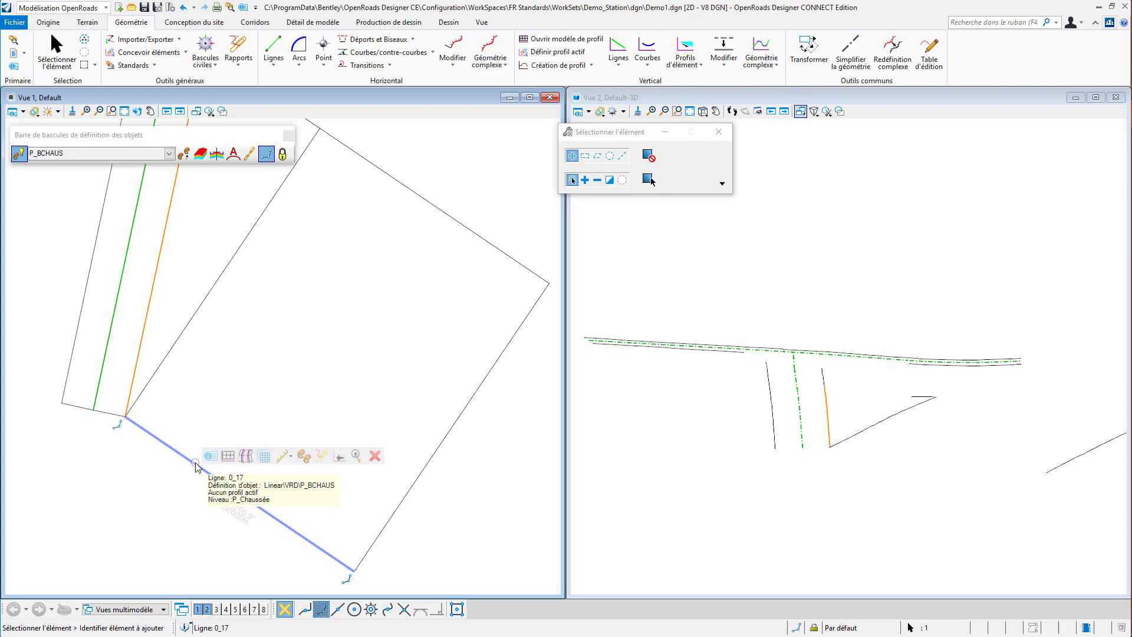
click(227, 455)
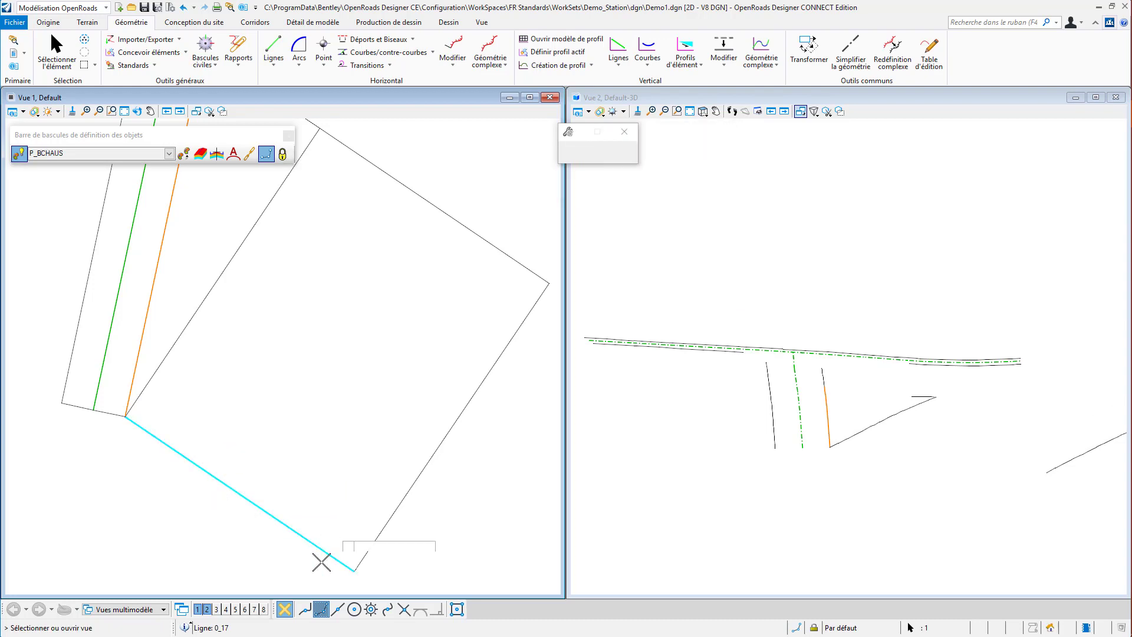
click(218, 609)
click(400, 515)
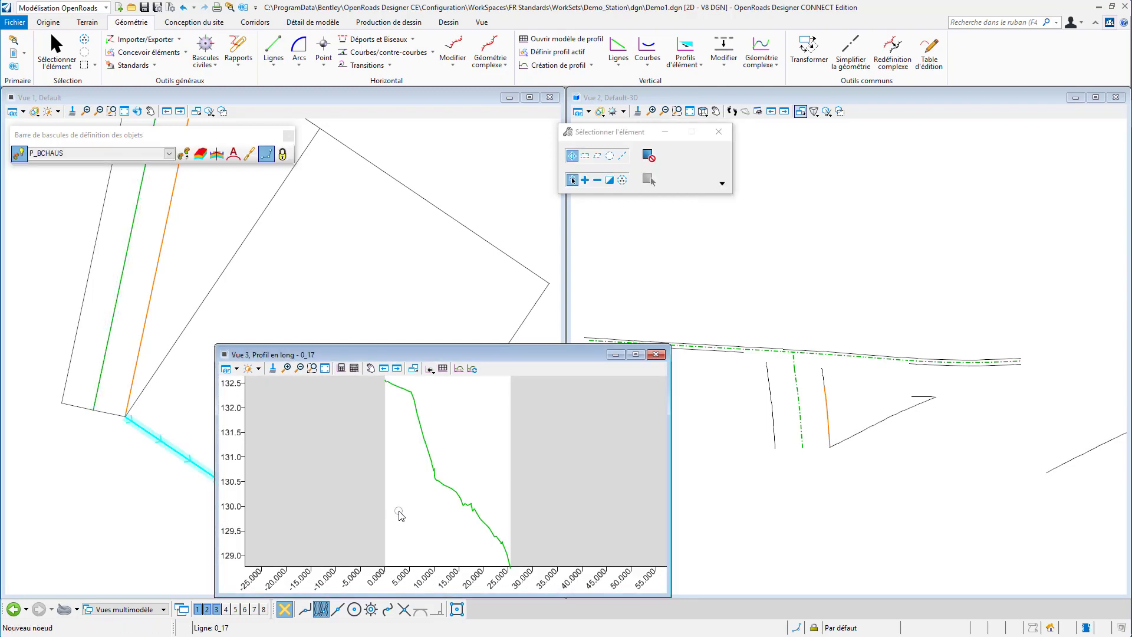
drag(323, 359, 449, 382)
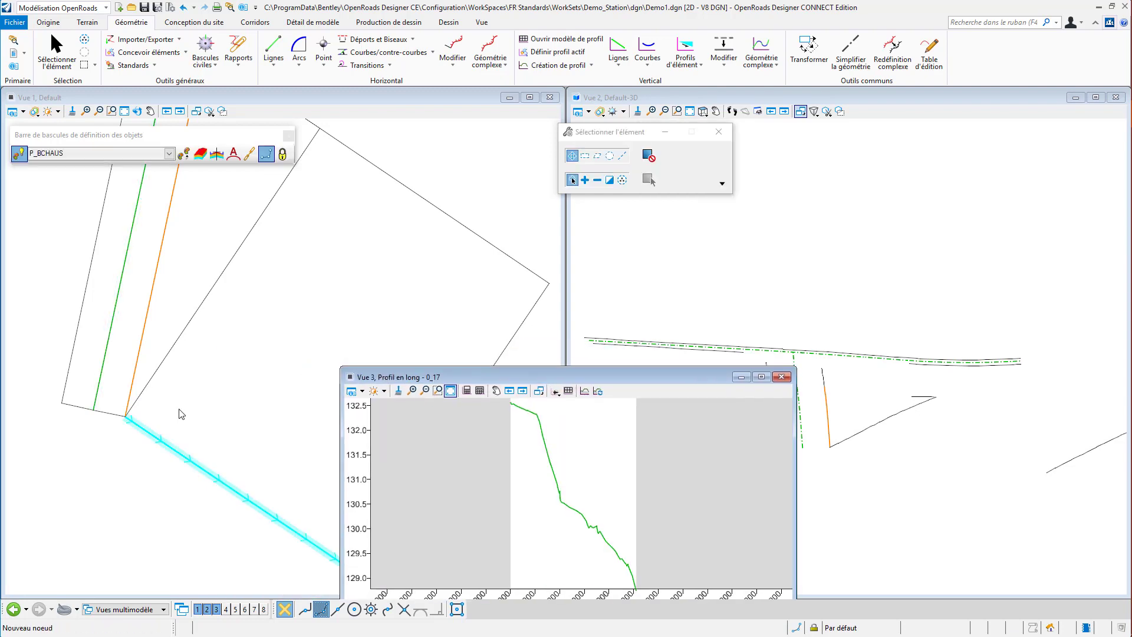
scroll(80, 331, down, 2)
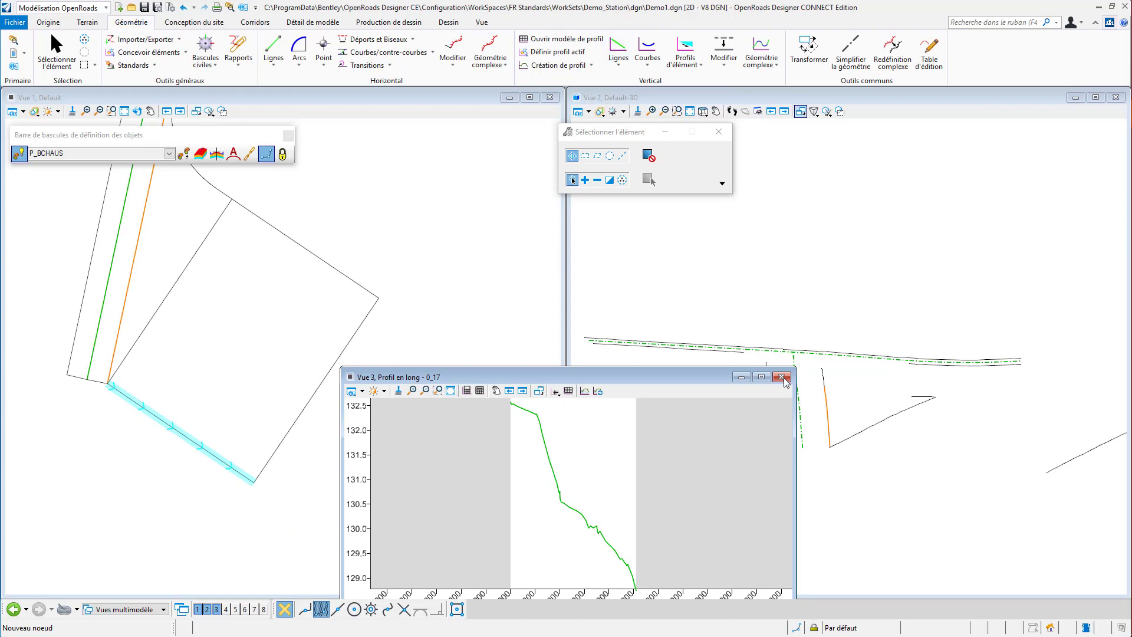
click(461, 97)
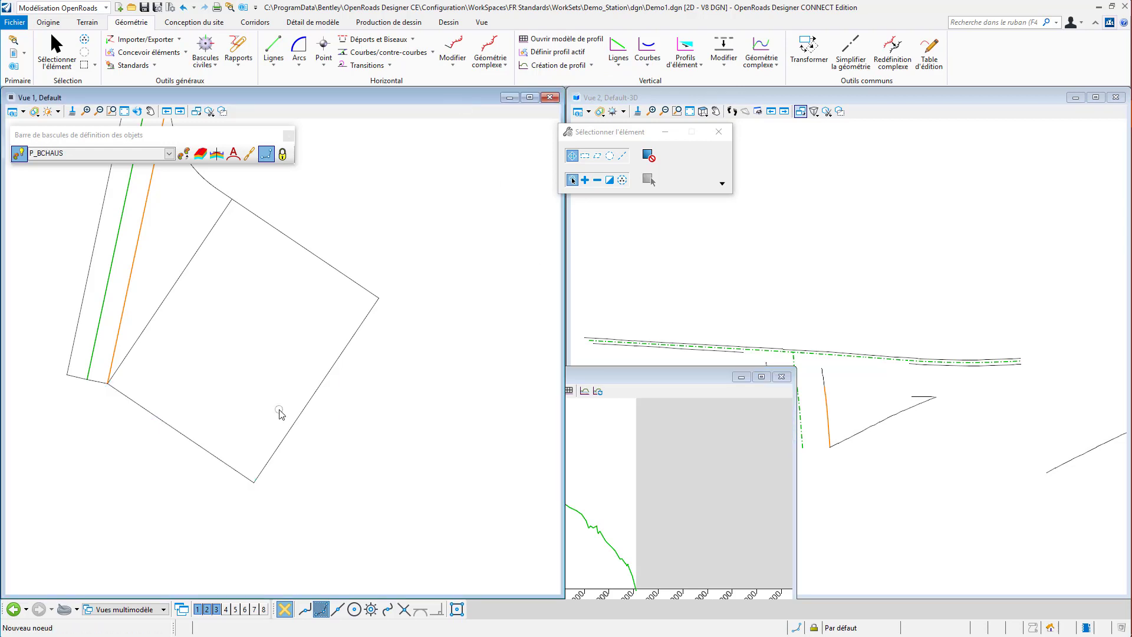
Apply a quick profile transition with the Linéaire method to the platform's lower edge and its upper edge.
click(129, 404)
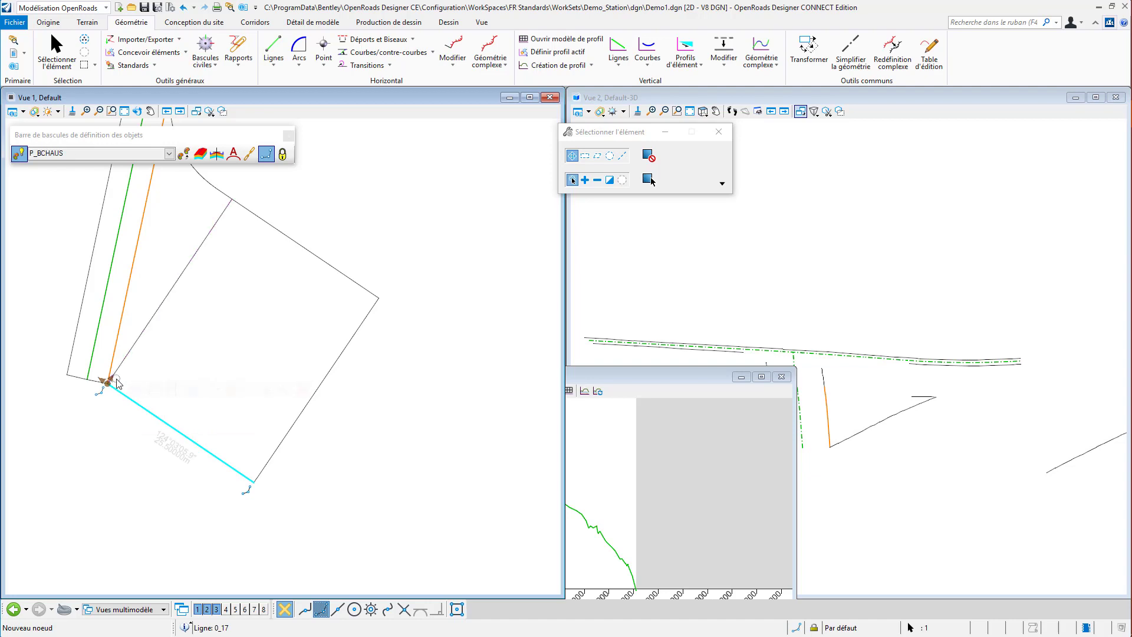
mouse_move(124, 393)
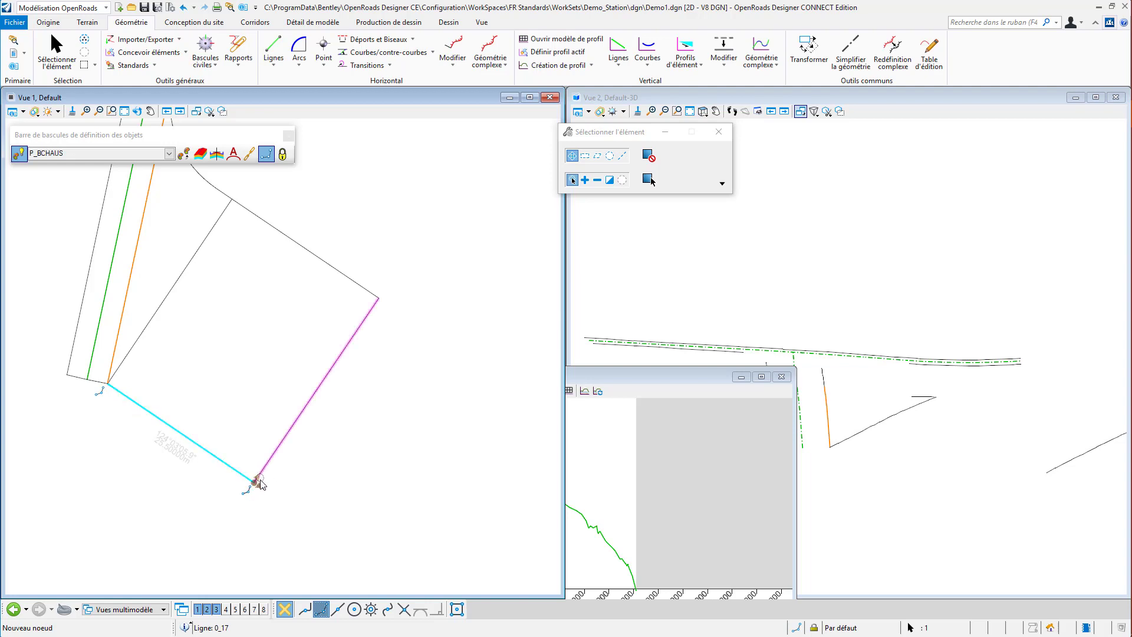
click(234, 394)
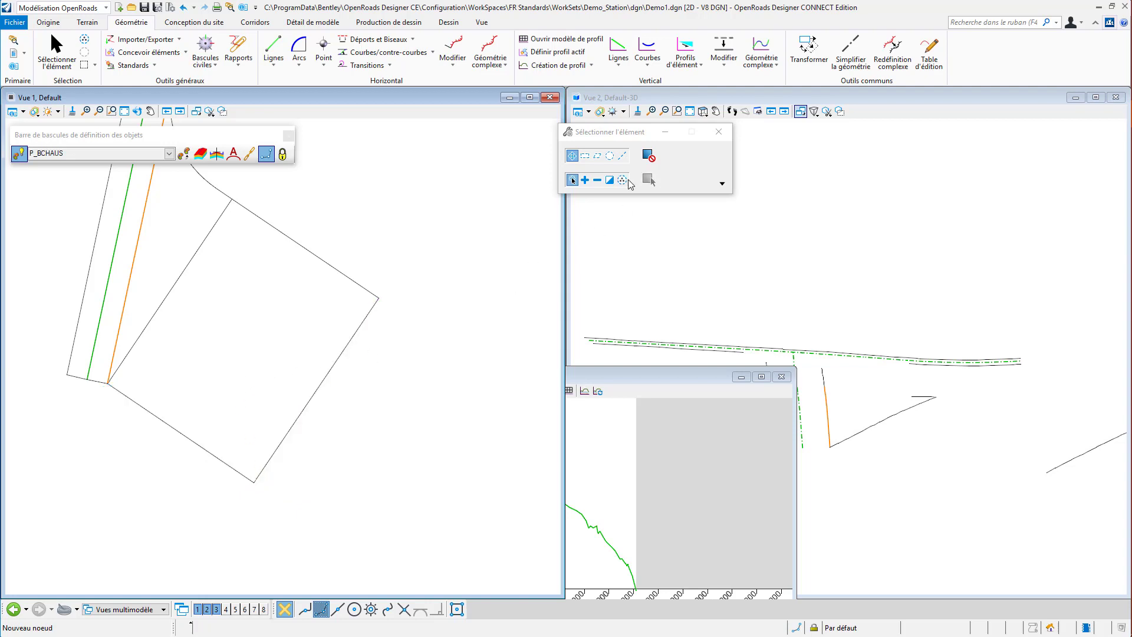
click(685, 56)
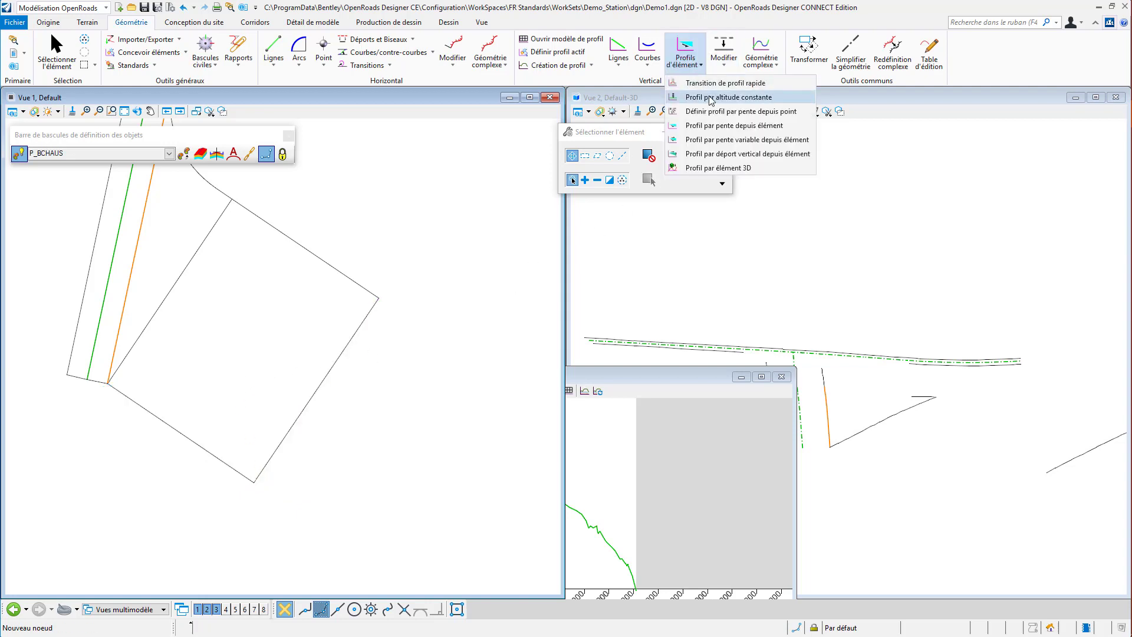
click(706, 86)
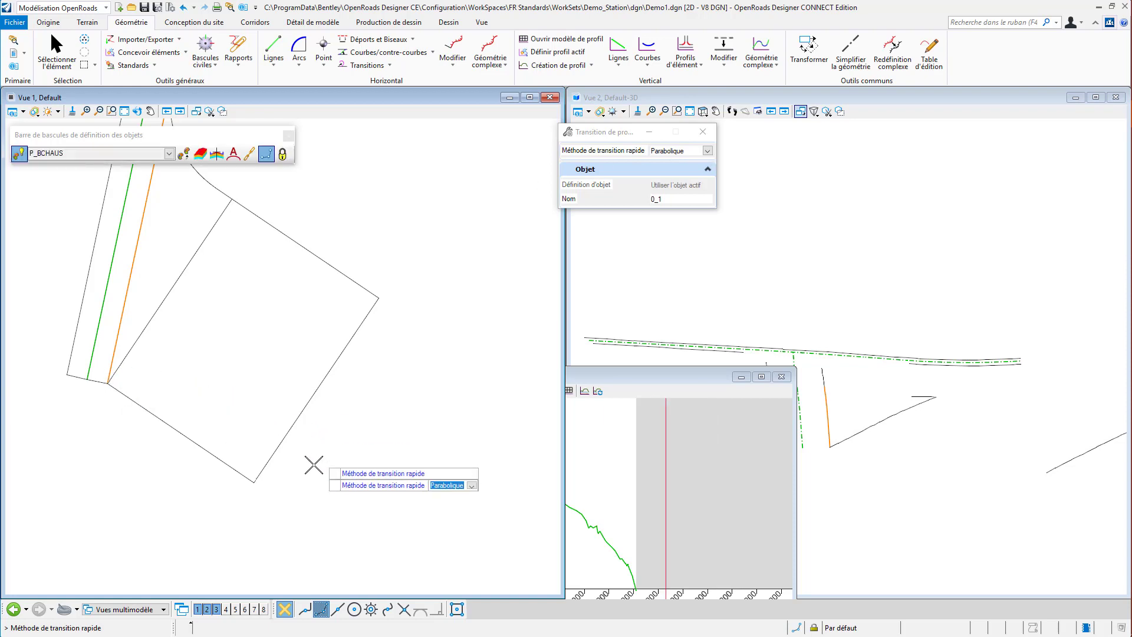
click(708, 151)
click(662, 159)
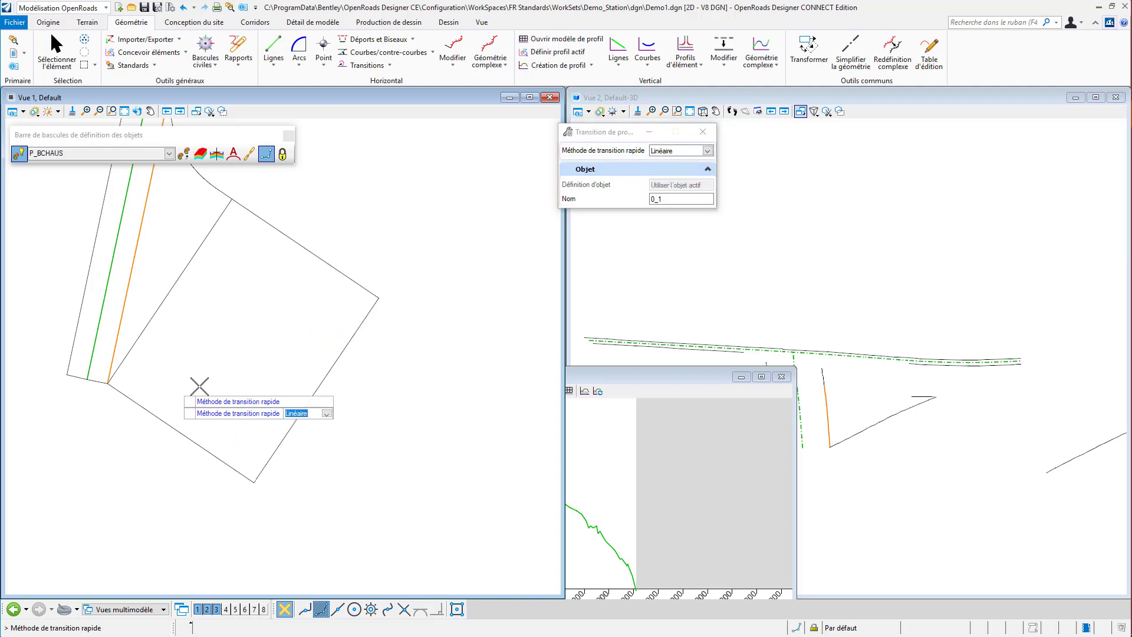
click(110, 377)
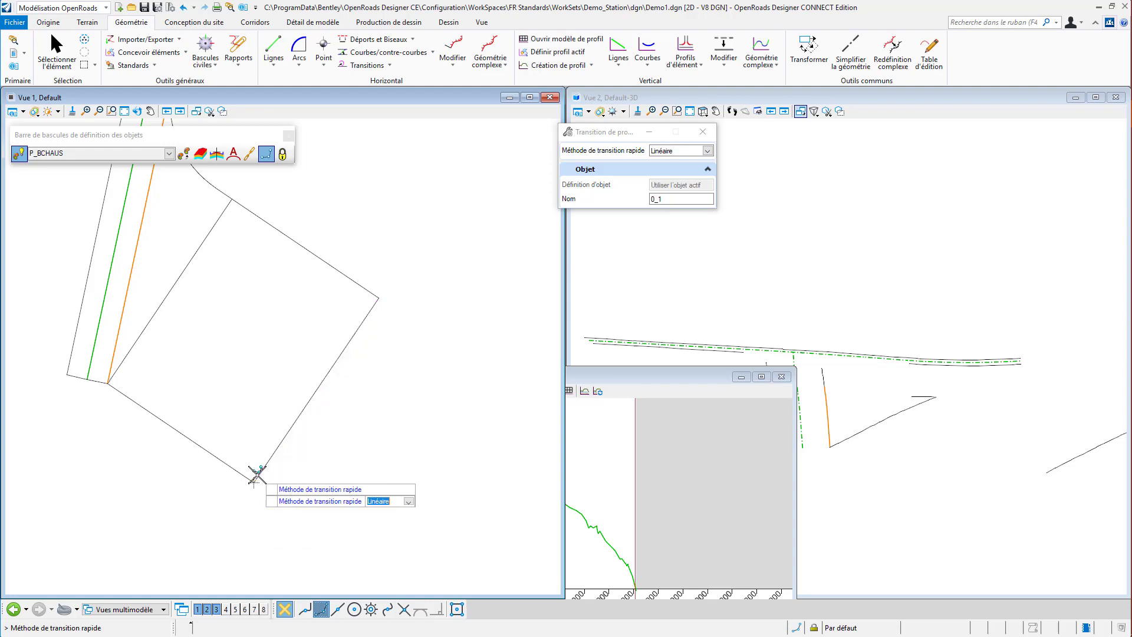
click(210, 351)
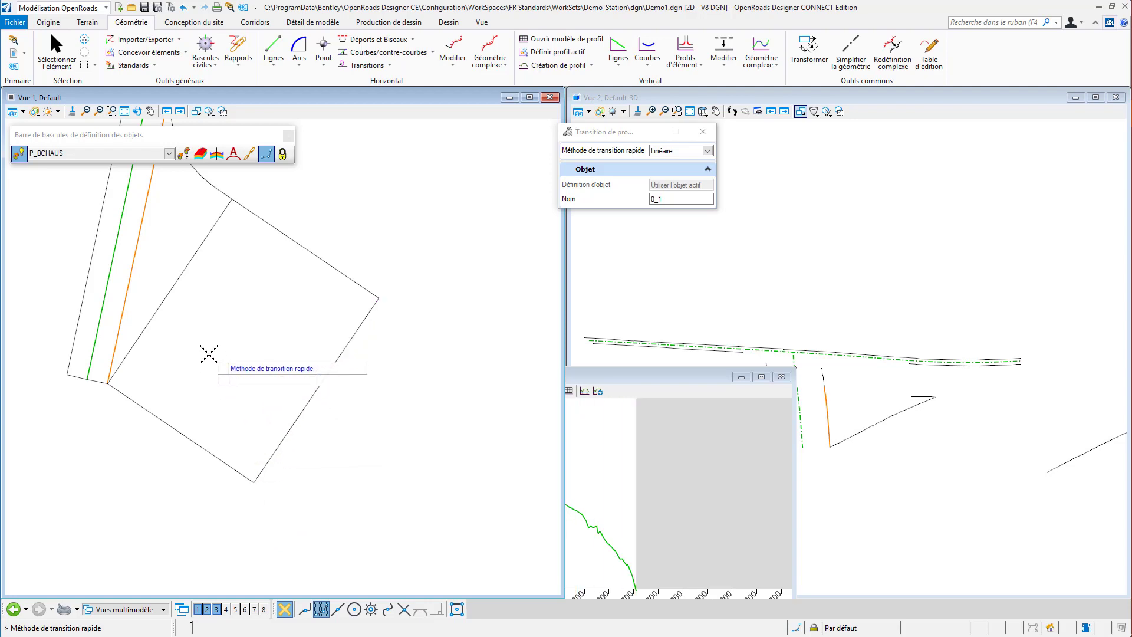
click(183, 439)
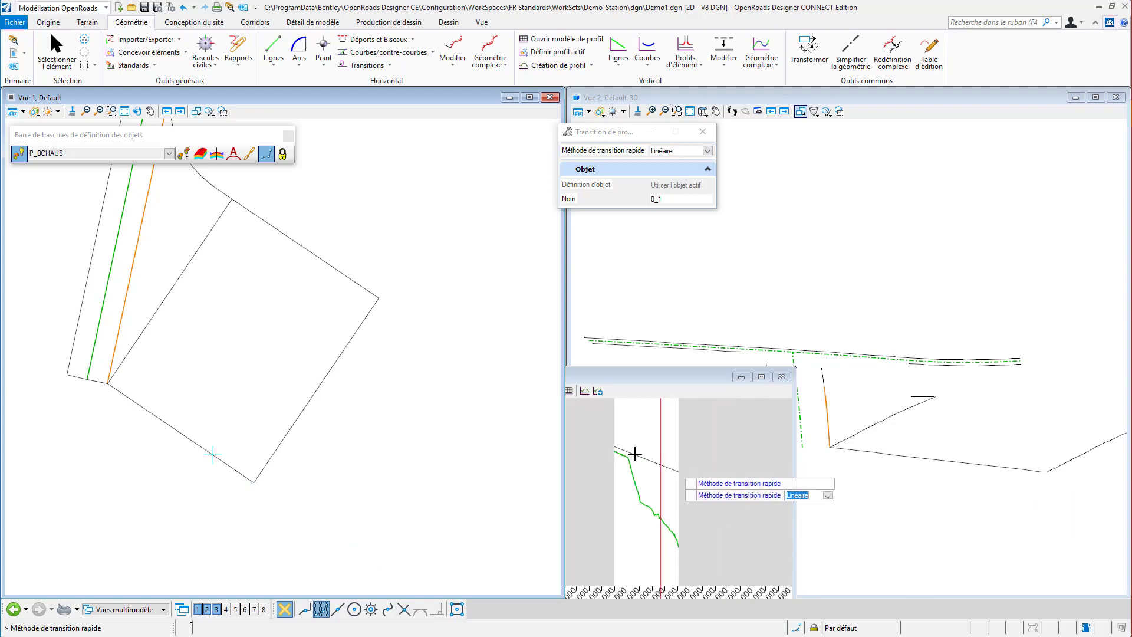
click(391, 189)
click(341, 218)
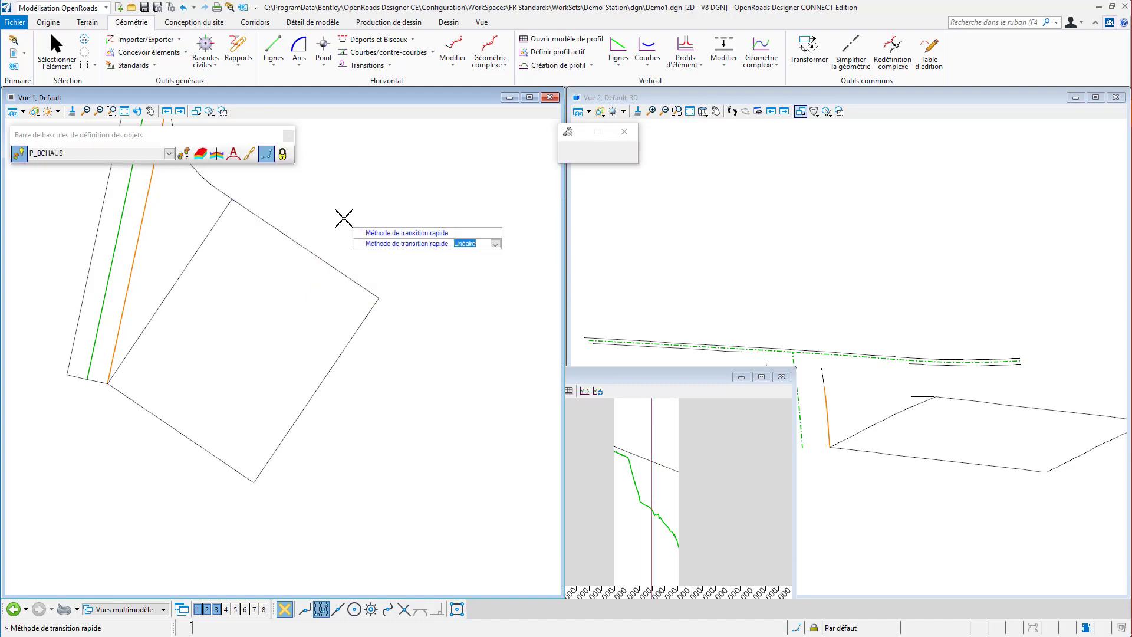
Apply the linear quick profile transition to both short closing lines at the side road's lower end, and close View 3.
scroll(66, 318, up, 2)
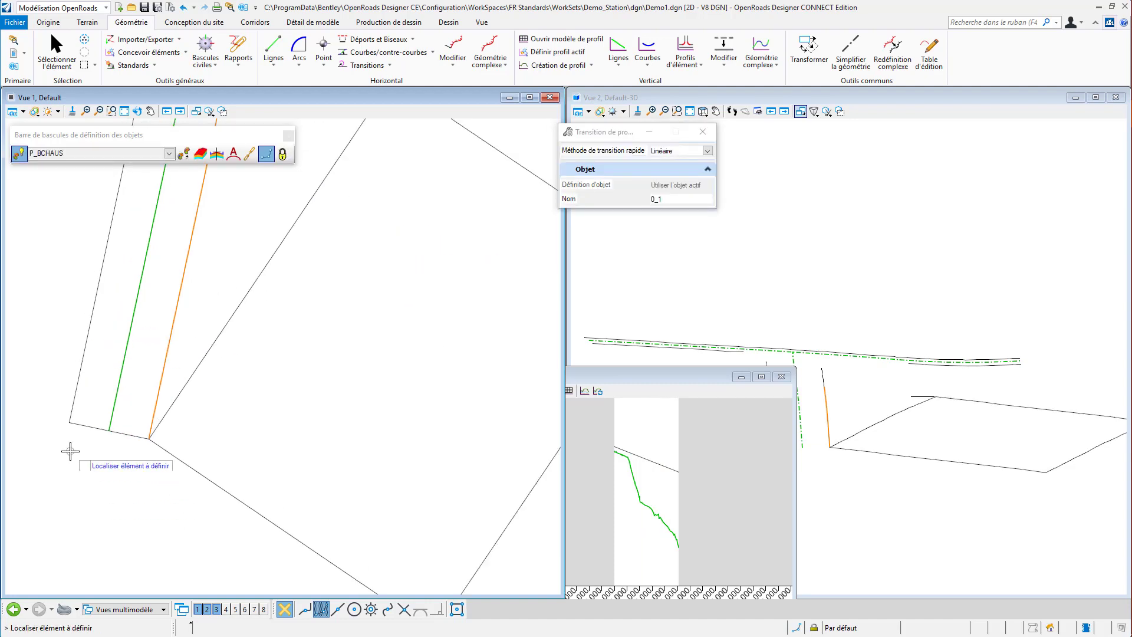
click(89, 426)
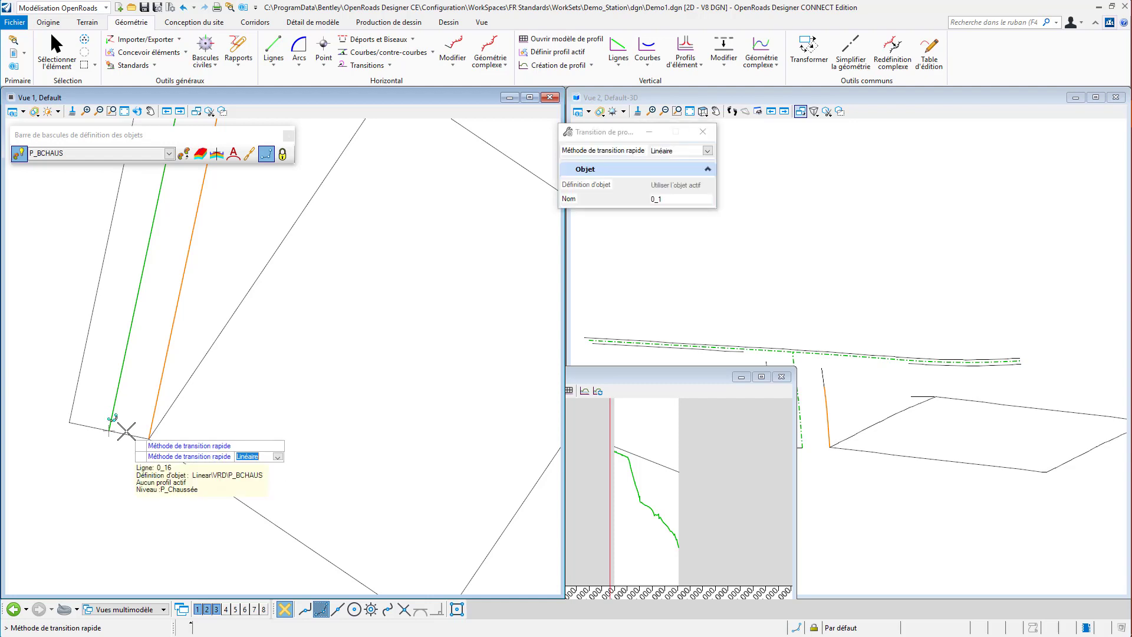
click(119, 469)
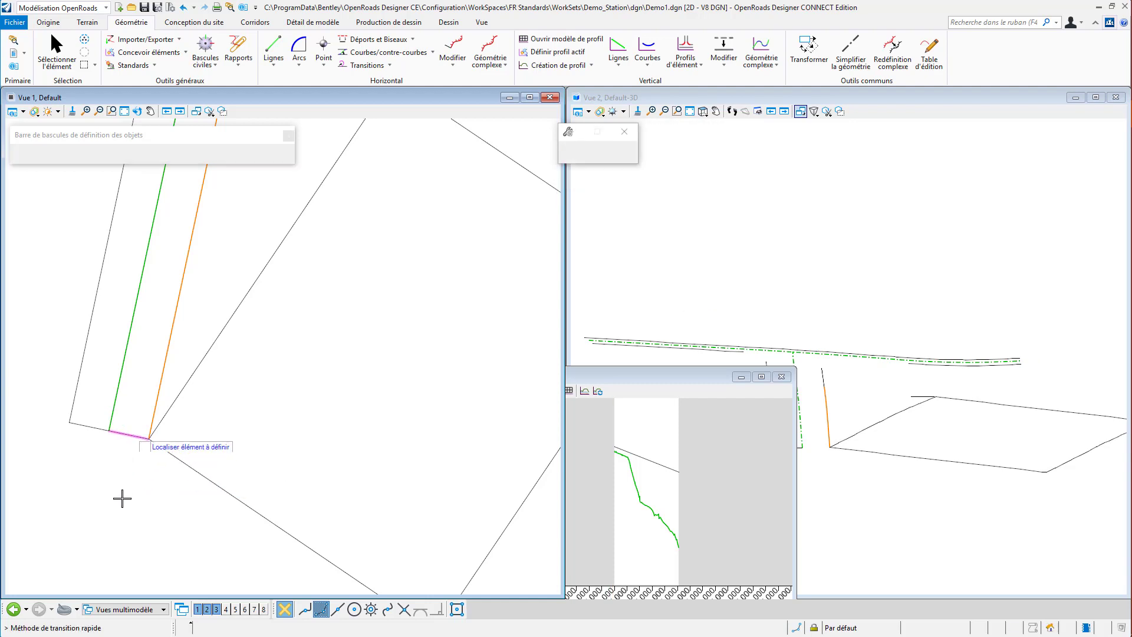
click(781, 378)
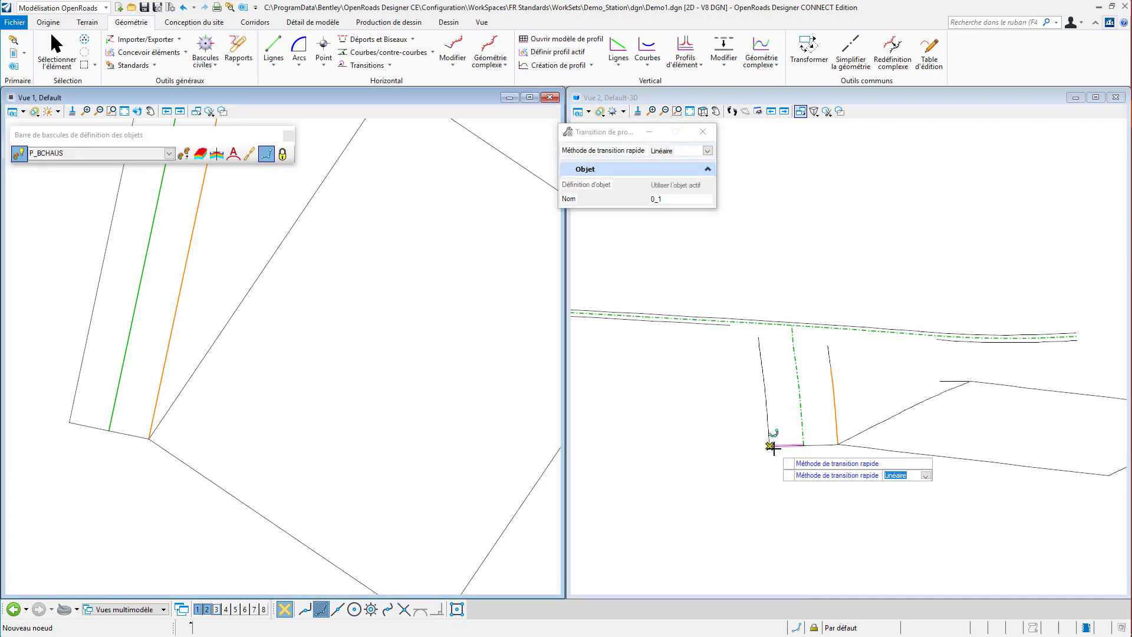
Apply the linear quick profile transition to the short closing lines at both ends of the main road.
scroll(265, 489, down, 4)
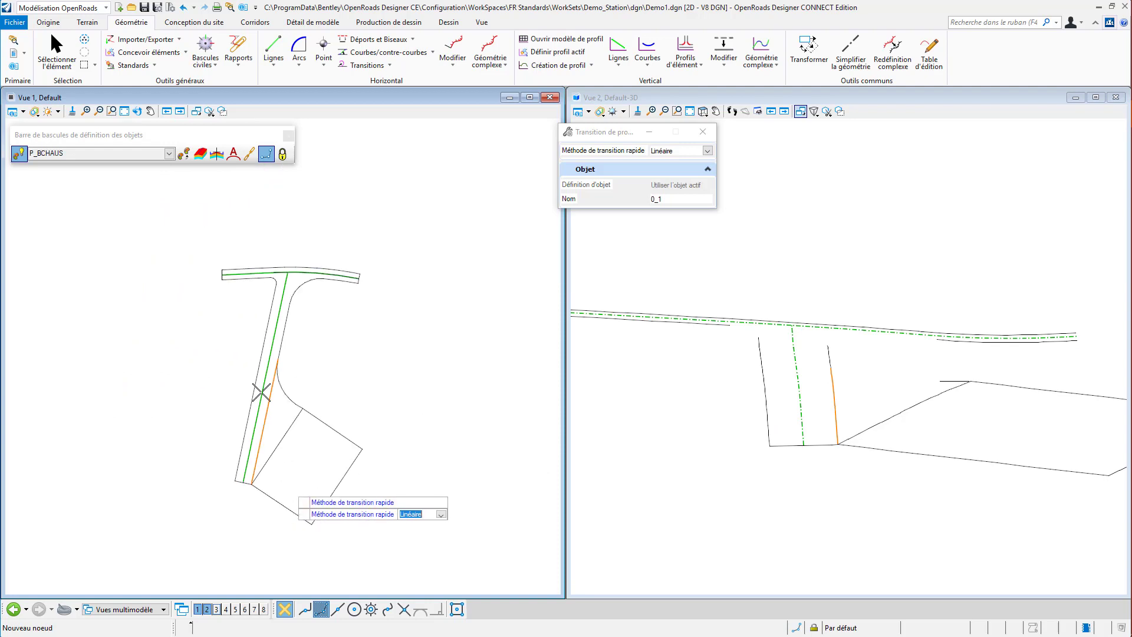
scroll(236, 236, up, 5)
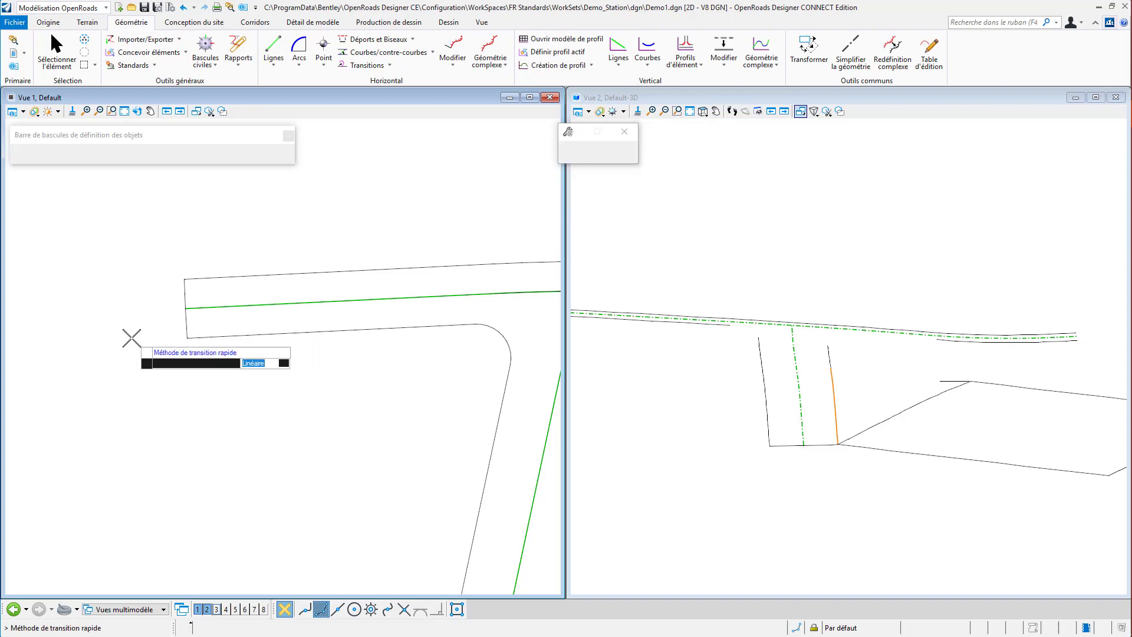
middle_drag(767, 415, 750, 407)
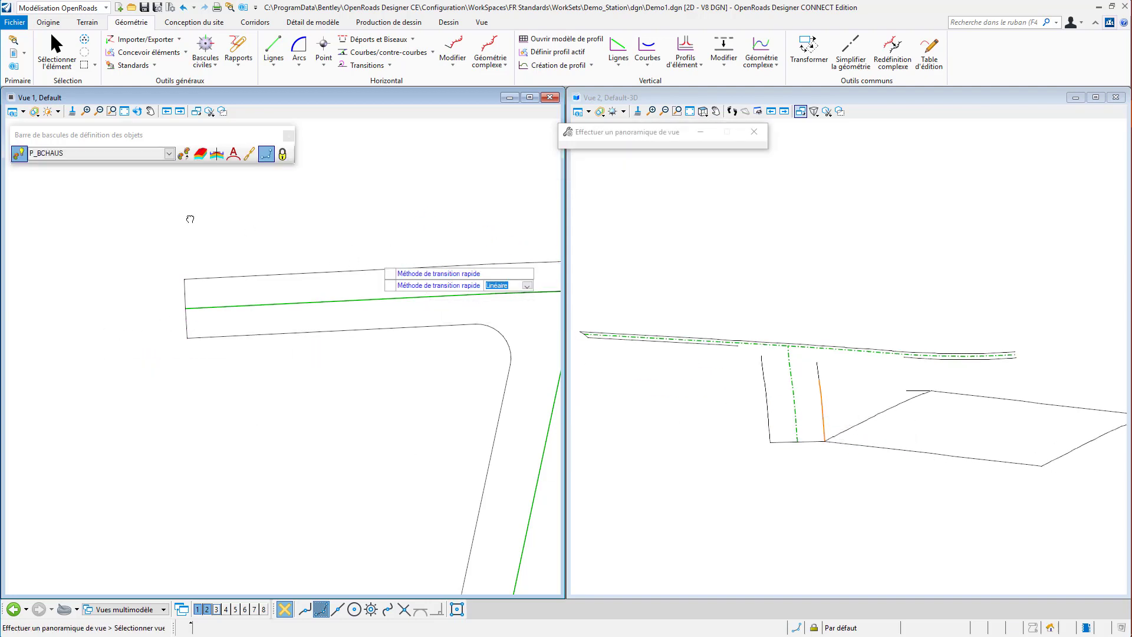
middle_drag(190, 219, 69, 230)
middle_drag(383, 253, 322, 192)
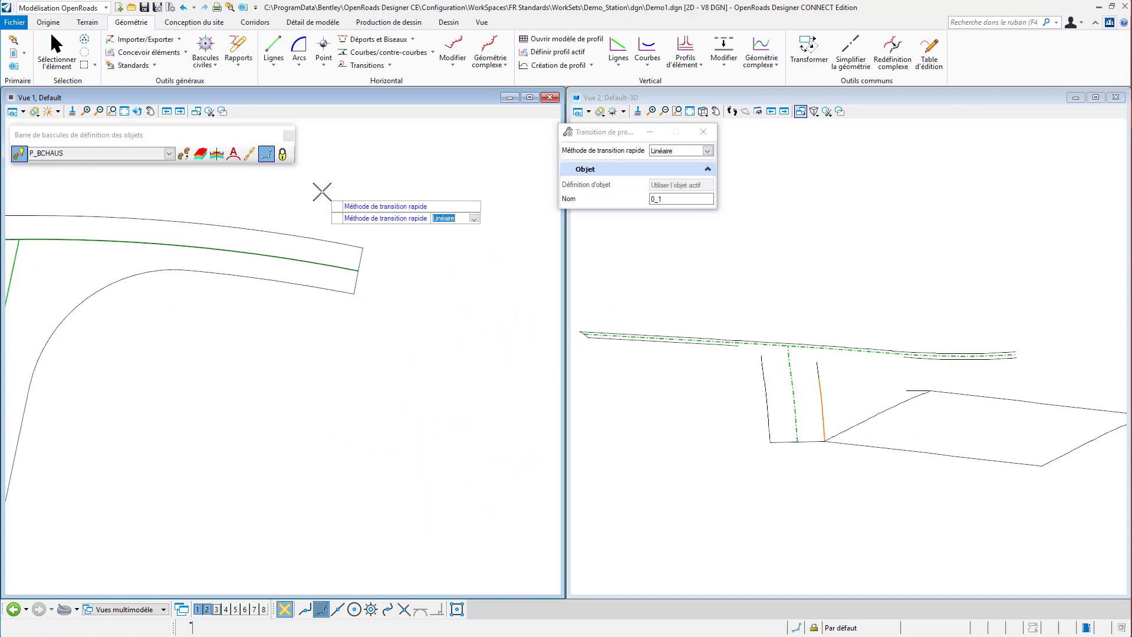
scroll(322, 192, up, 2)
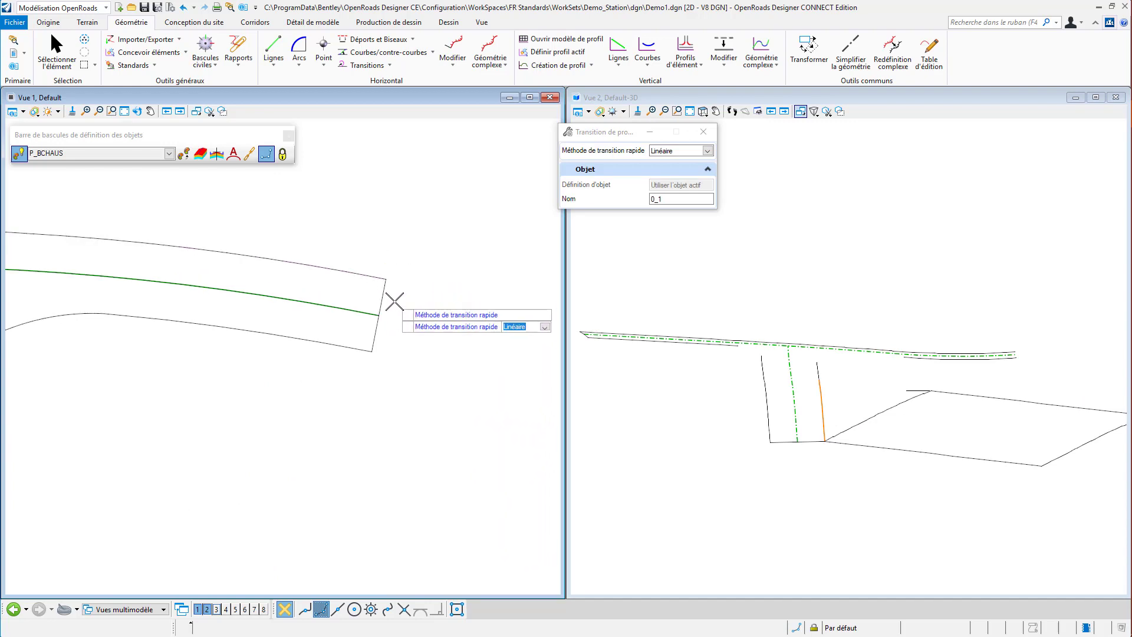
click(394, 301)
click(378, 313)
click(411, 318)
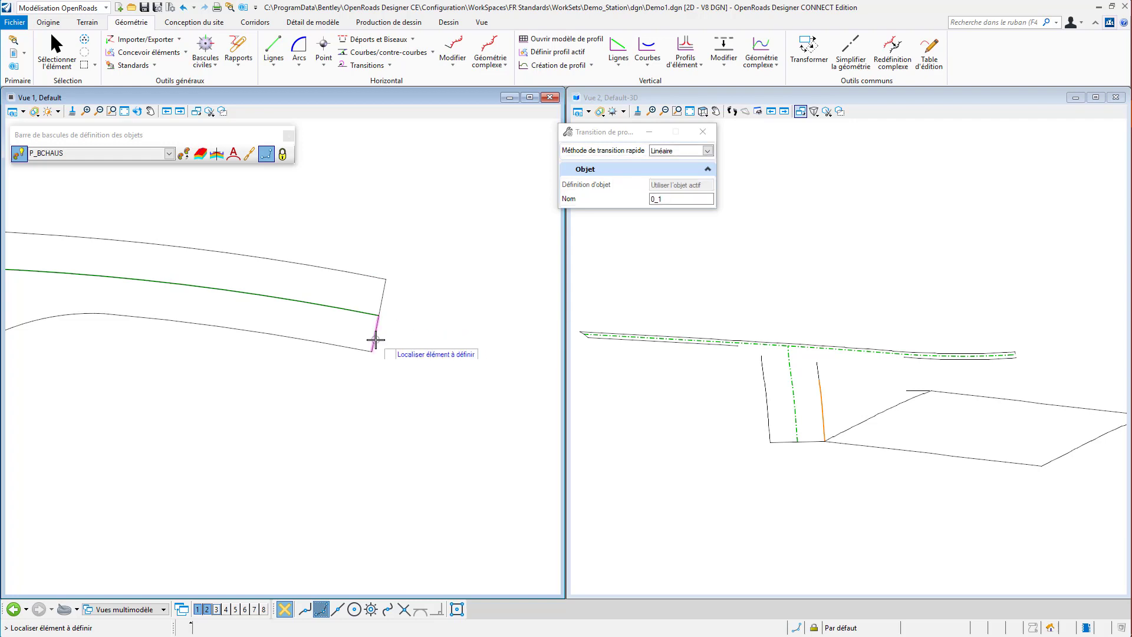
click(410, 348)
click(409, 348)
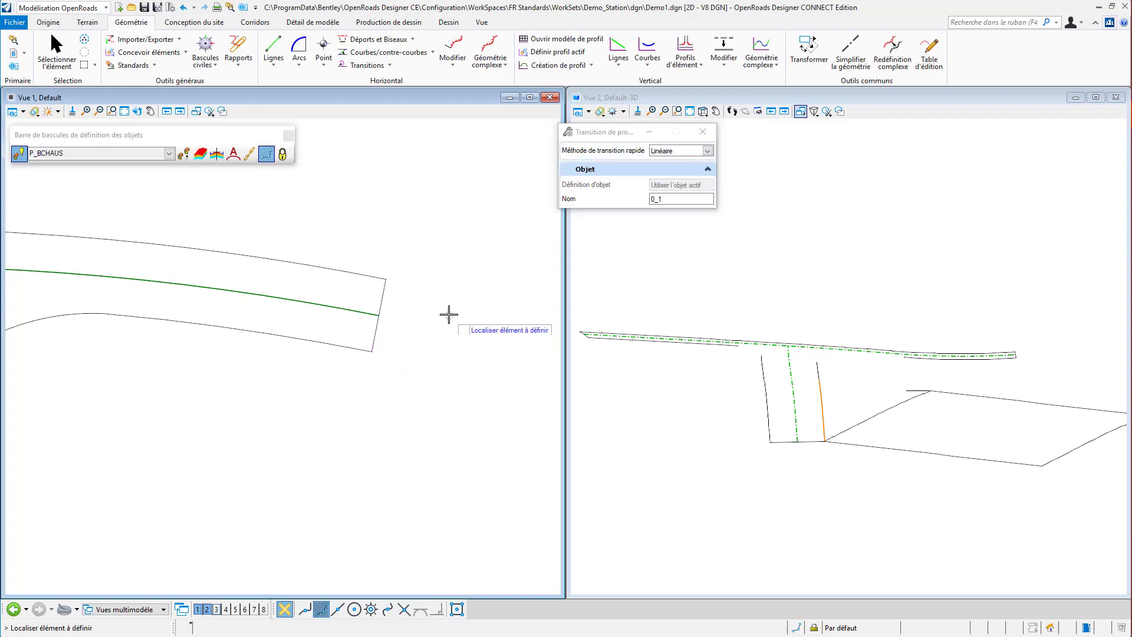
Open the profile model of the 15 m fillet joining the side road's edge to the platform in View 3.
scroll(412, 272, down, 3)
middle_drag(303, 435, 330, 326)
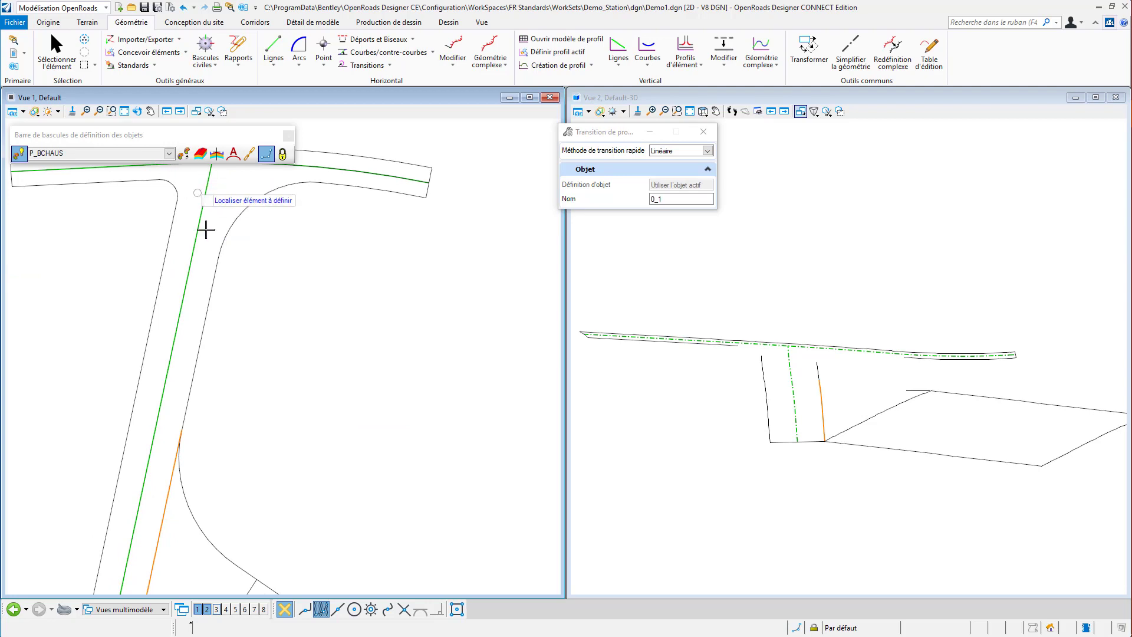
middle_drag(274, 406, 321, 319)
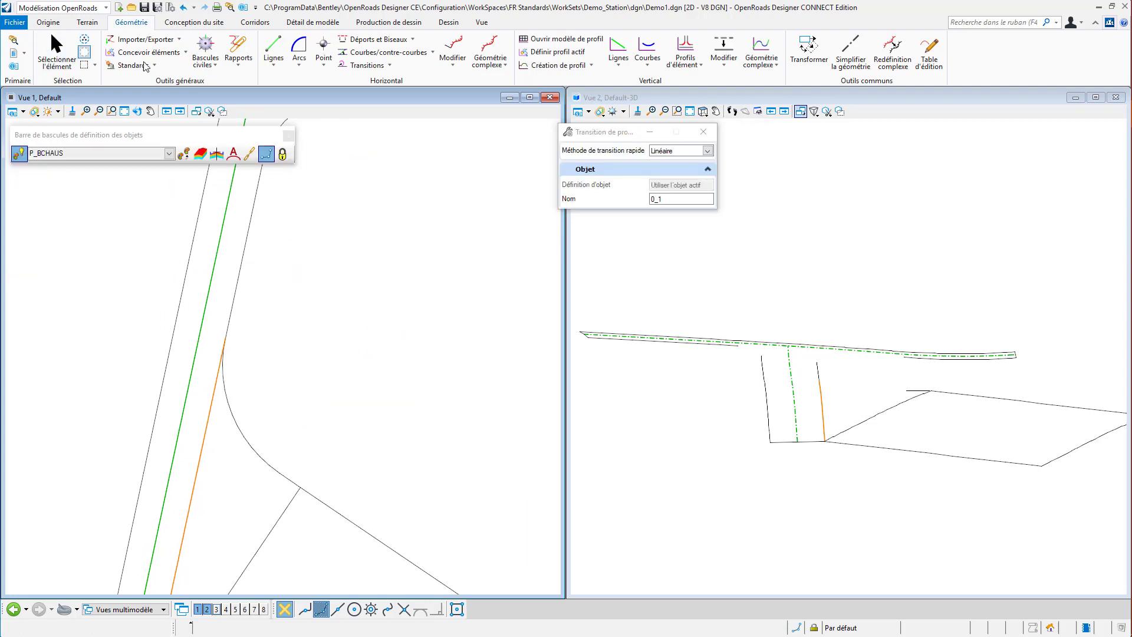
click(56, 50)
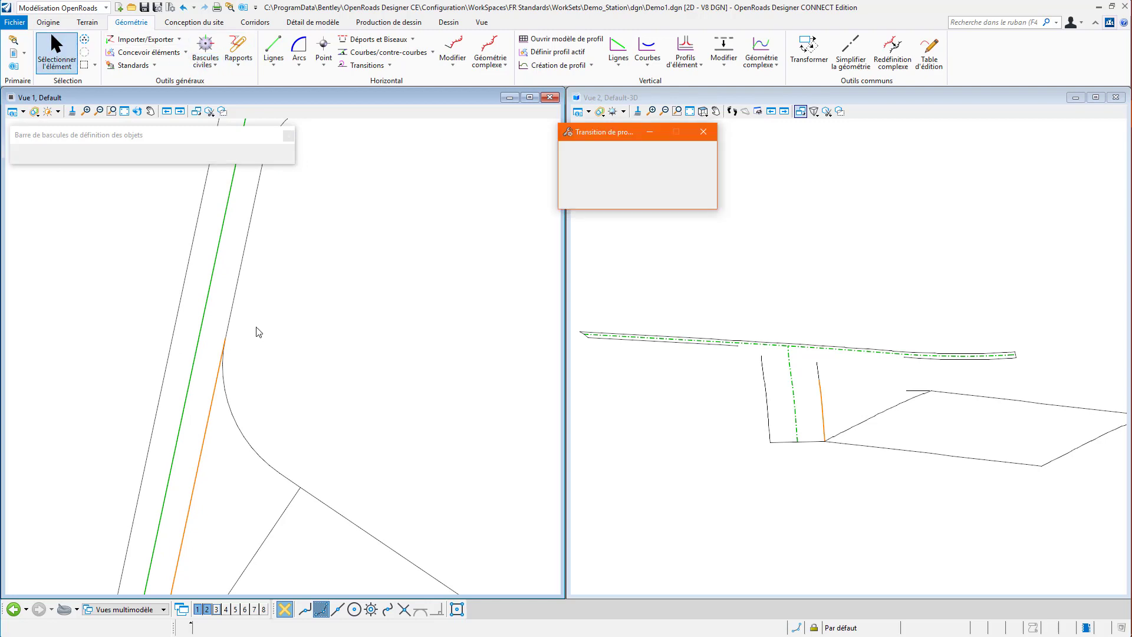
click(229, 405)
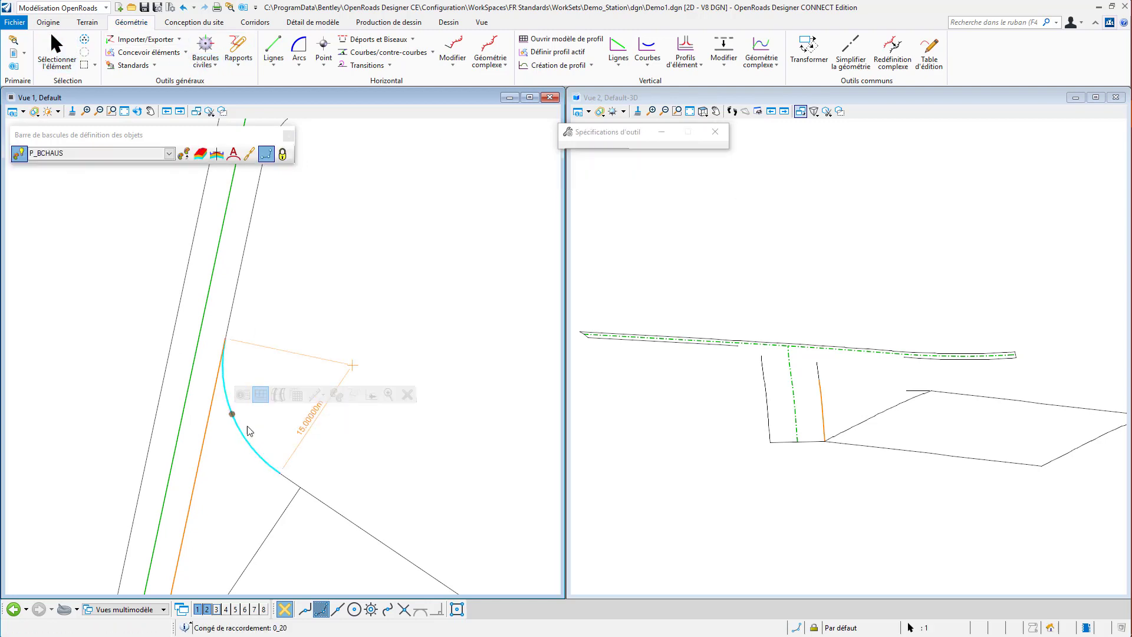
click(217, 609)
click(416, 525)
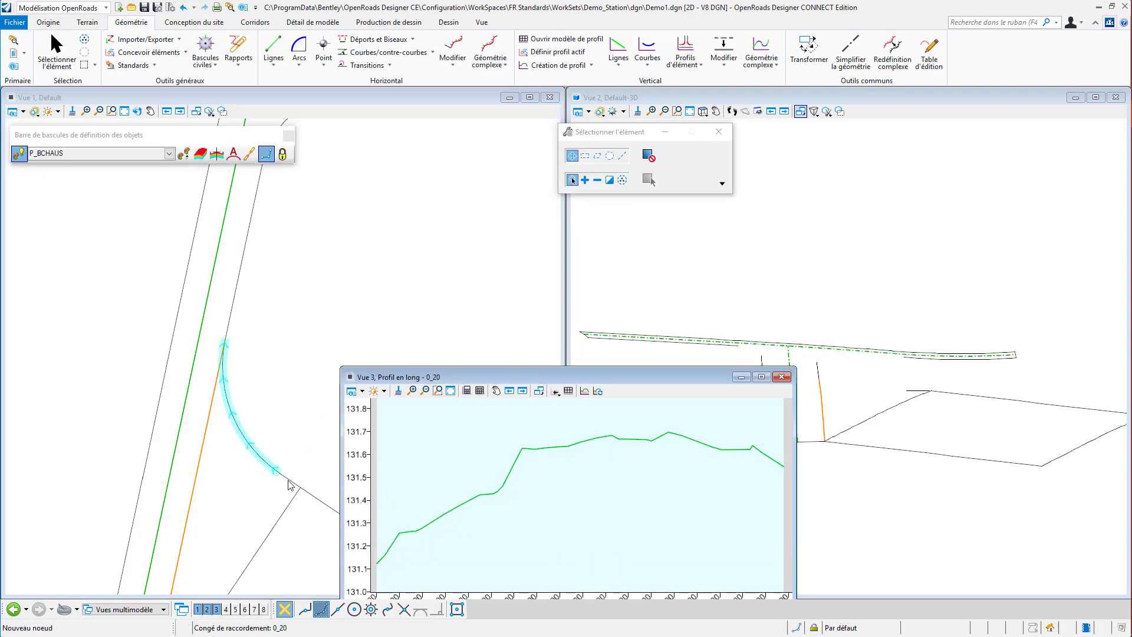
Apply a quick profile transition with the Parabolique method to the platform fillet and inspect the curve in 3D.
click(685, 47)
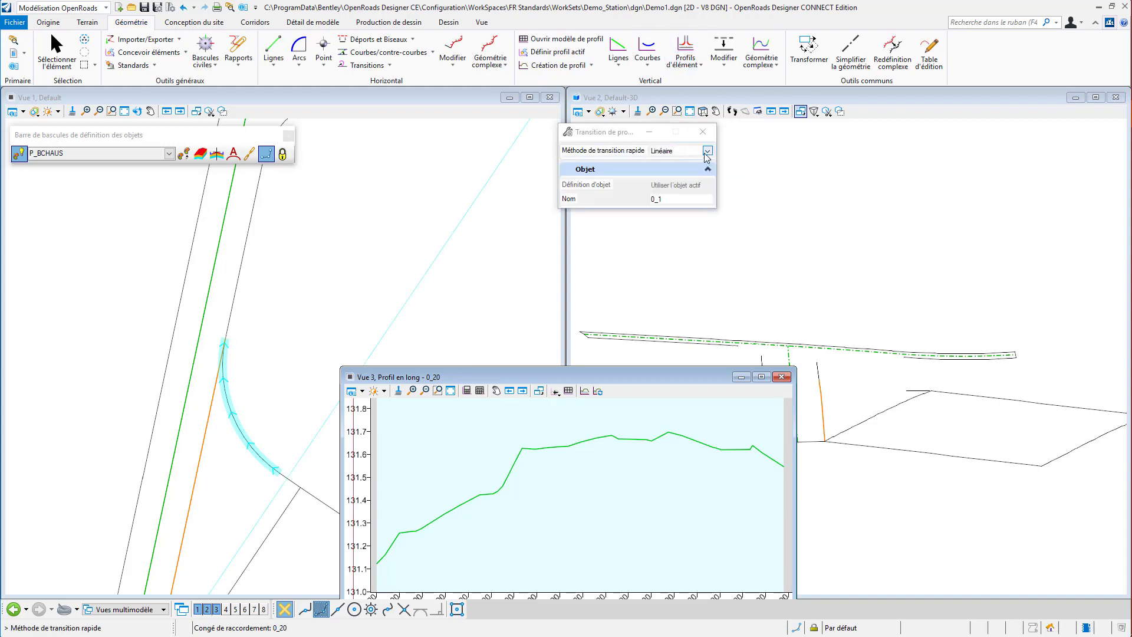
click(706, 151)
click(672, 171)
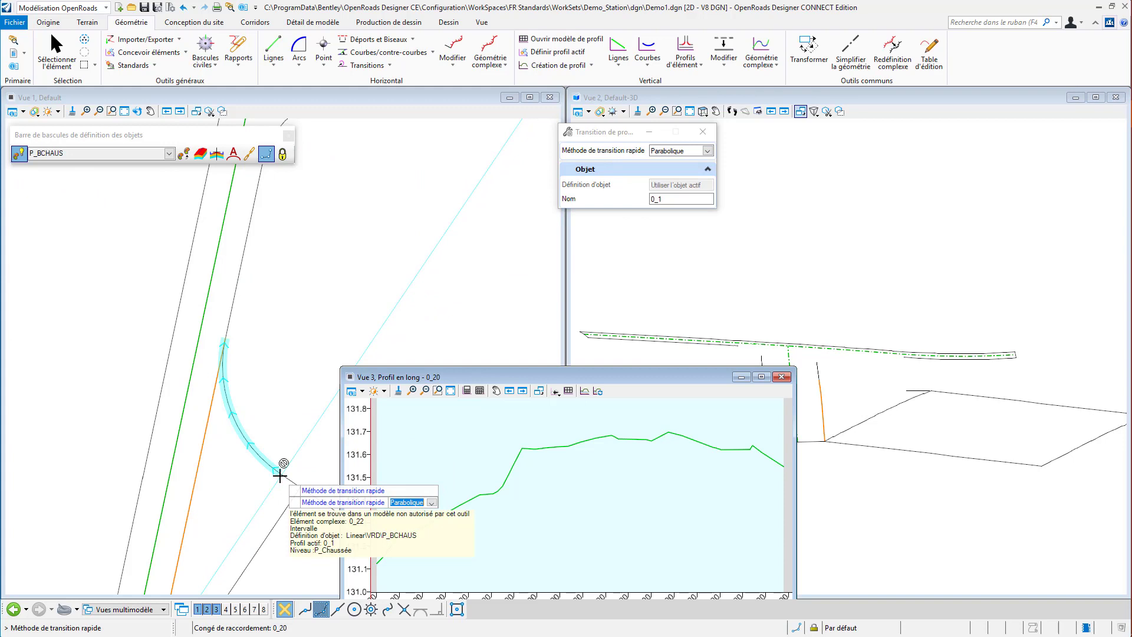
click(233, 428)
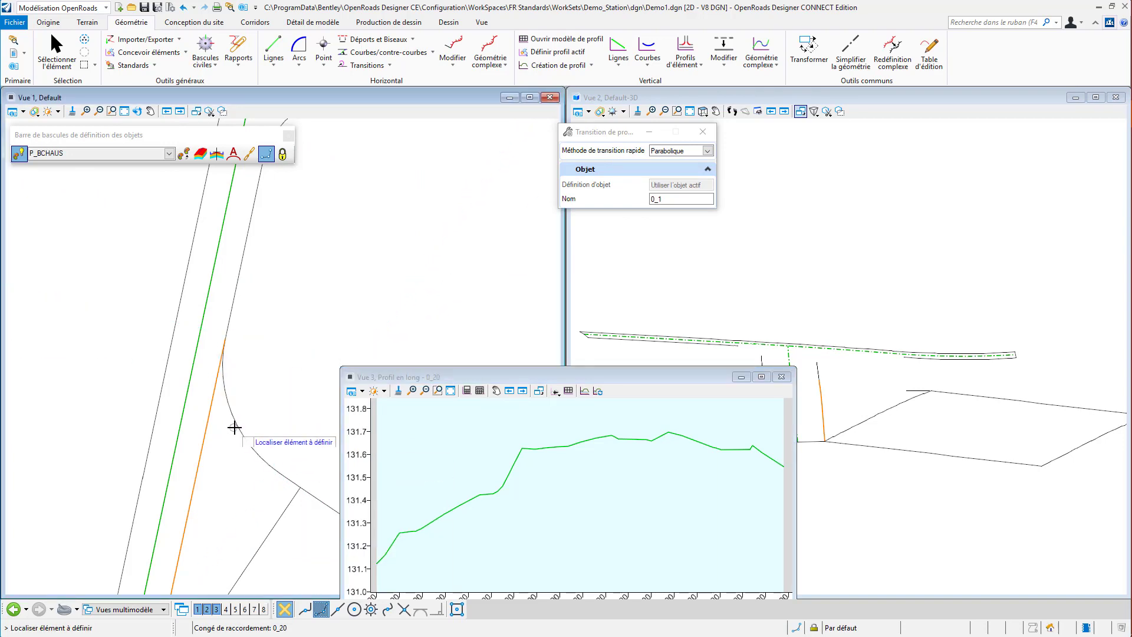
click(266, 373)
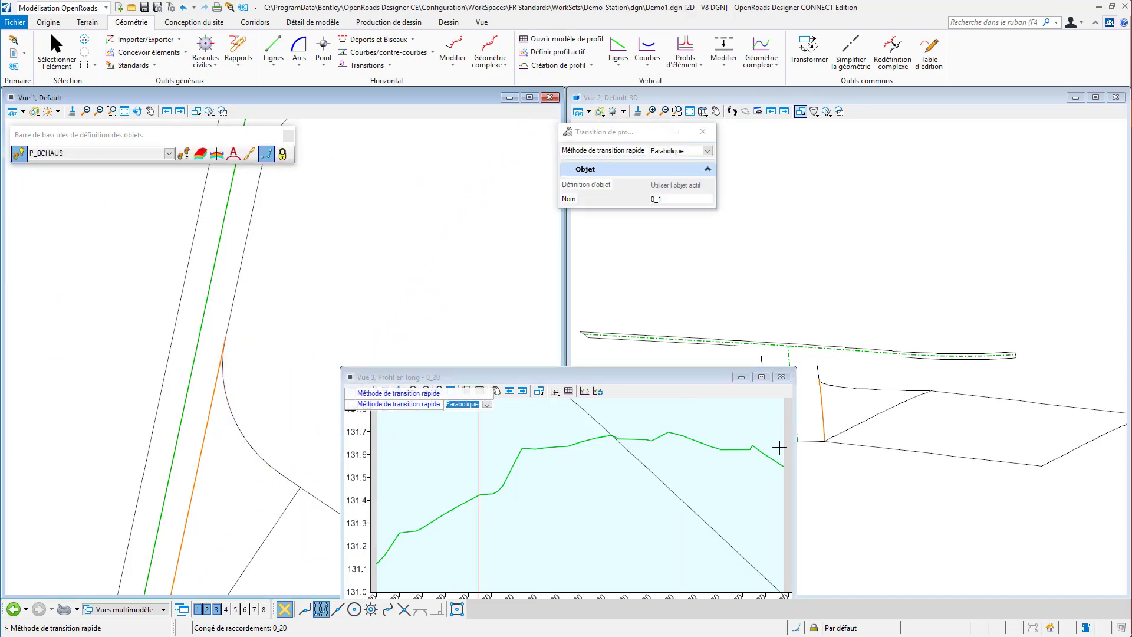
scroll(818, 378, up, 3)
scroll(824, 398, up, 6)
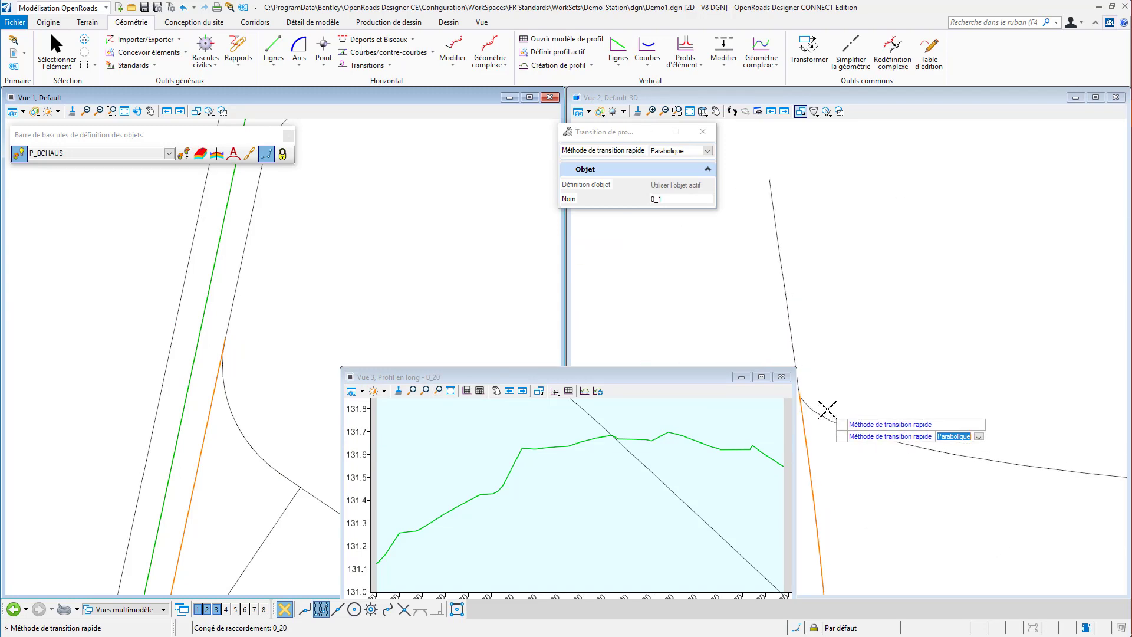
scroll(890, 424, down, 1)
scroll(803, 393, up, 2)
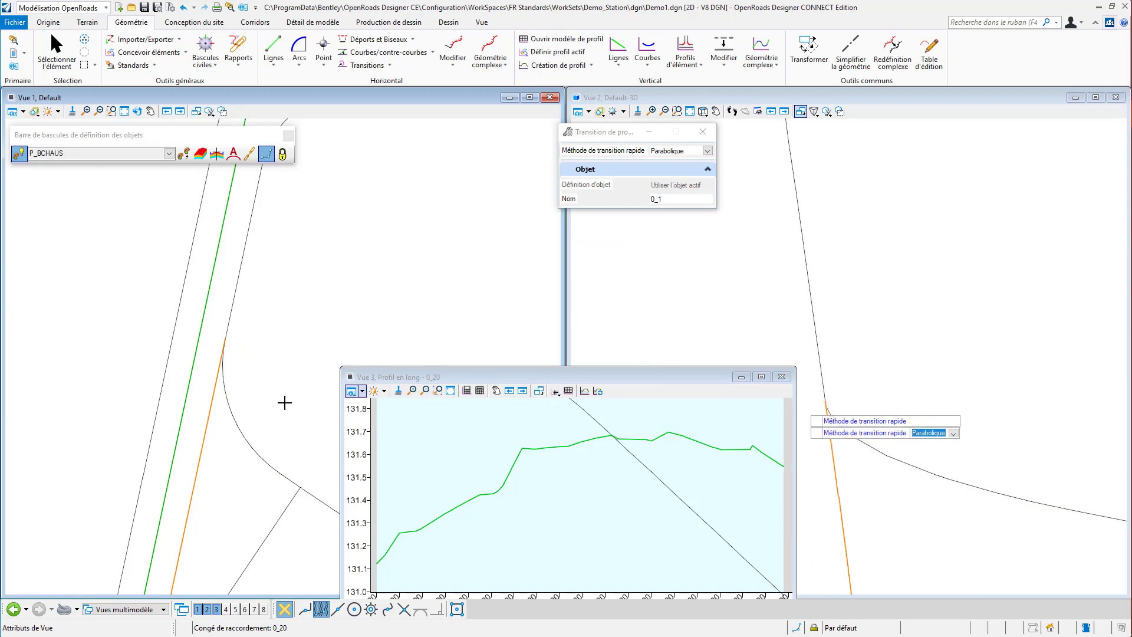
Apply the parabolic quick profile transition to the two fillets where the side road meets the main road.
scroll(247, 454, down, 4)
scroll(232, 315, up, 4)
click(197, 329)
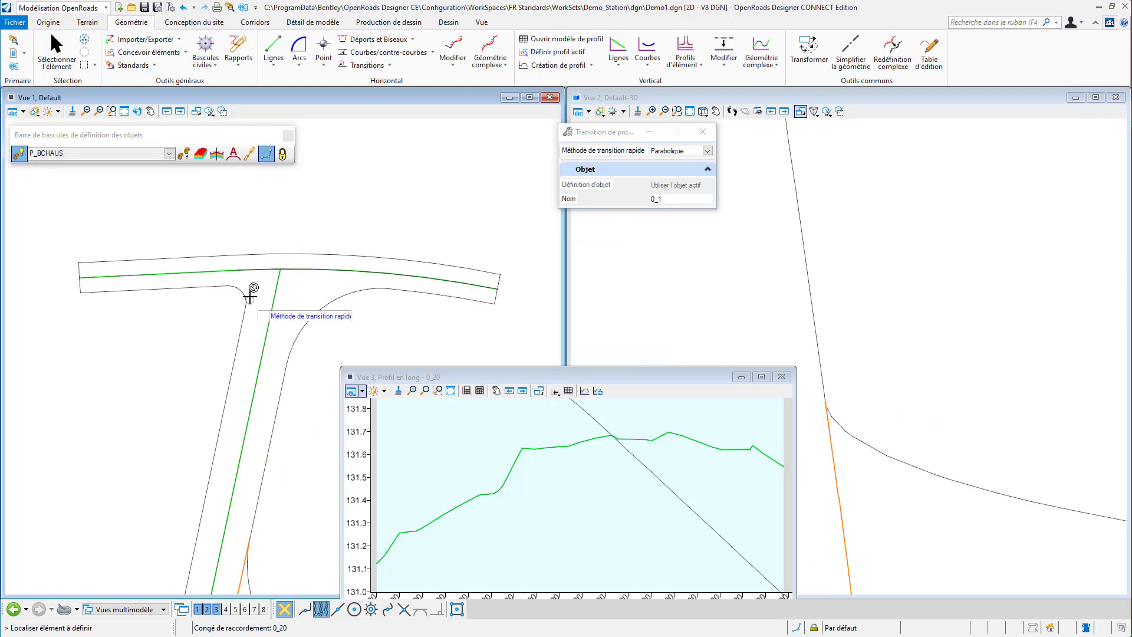
click(334, 305)
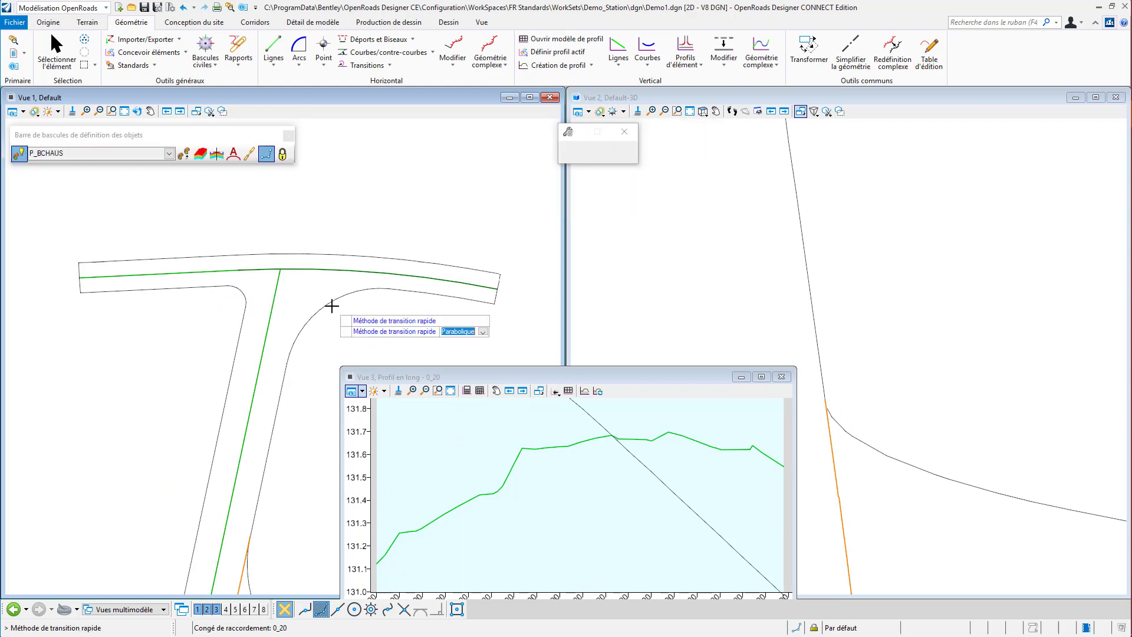
click(331, 304)
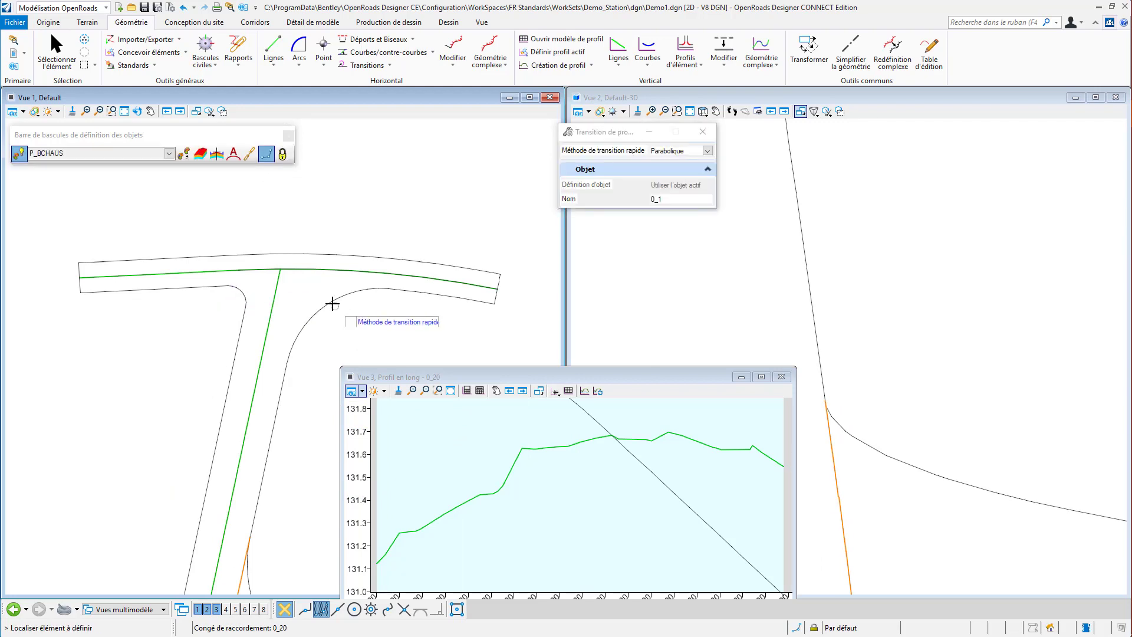
End the quick profile transition command and close the fillet's profile view.
click(356, 214)
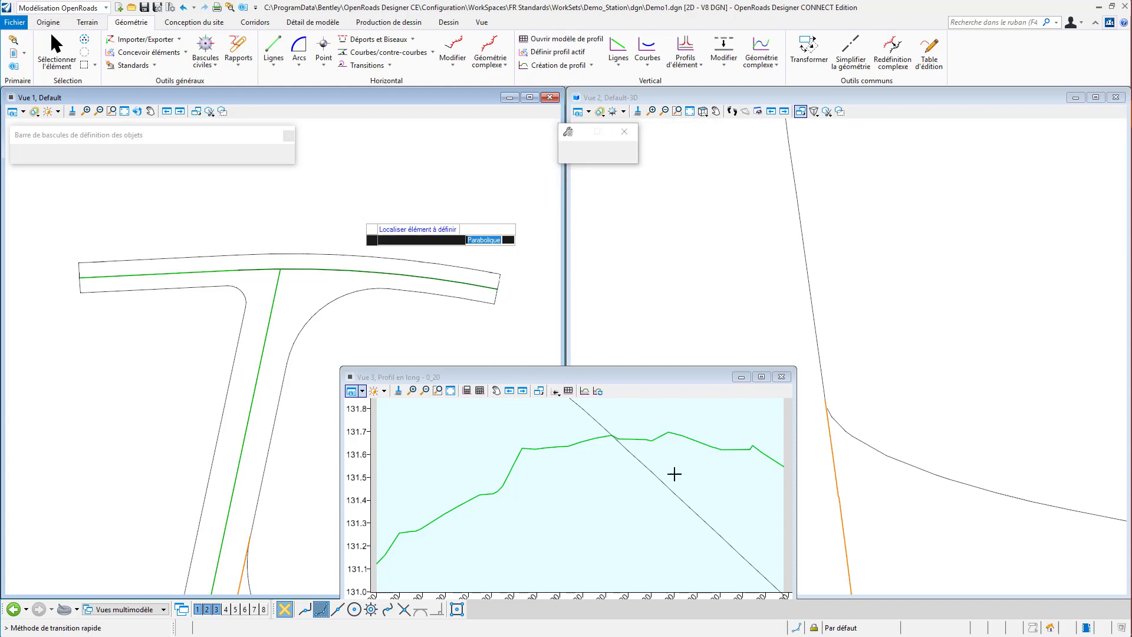
scroll(568, 487, down, 2)
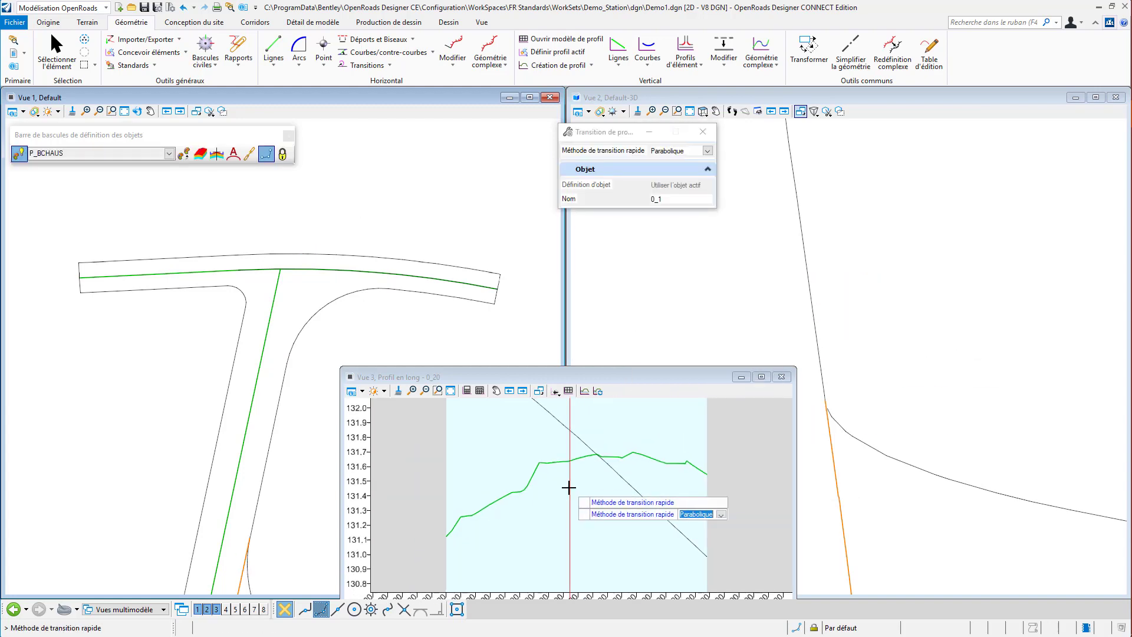
click(781, 376)
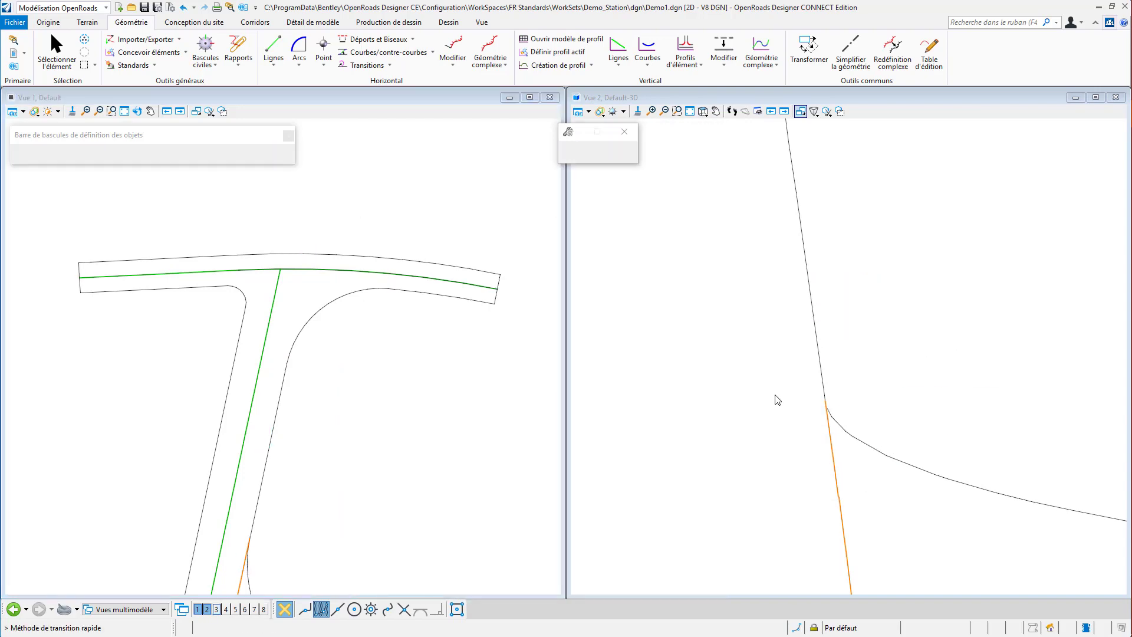
scroll(776, 399, down, 1)
key(Escape)
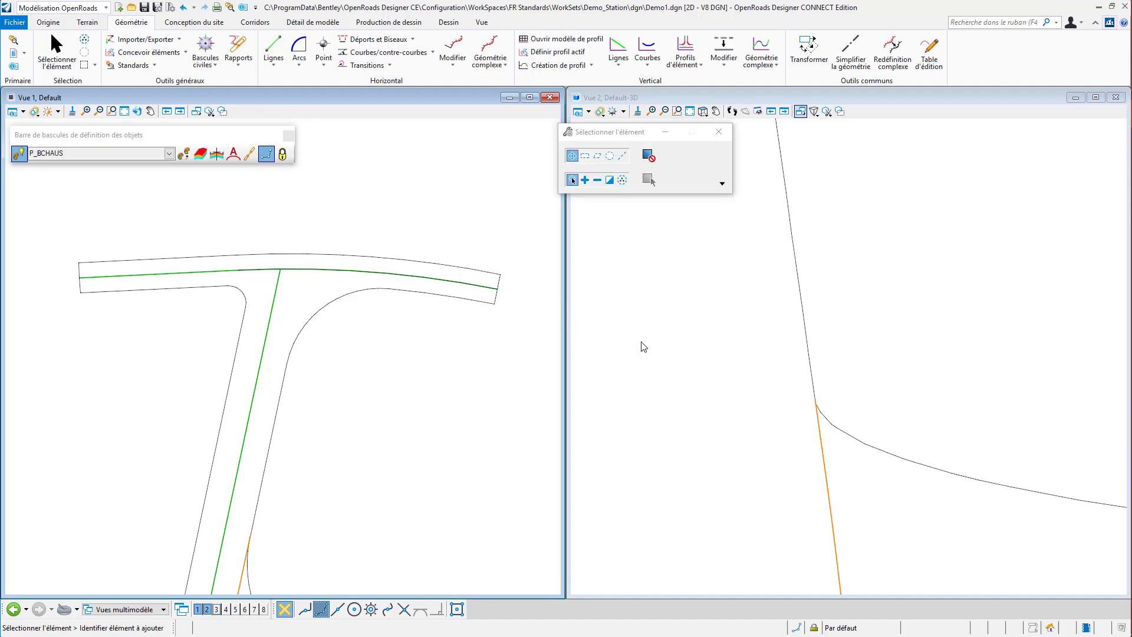
Examine the side road, junction fillets and platform edges from several angles in the 3D view.
scroll(773, 339, down, 3)
shift+middle_drag(774, 475, 735, 465)
scroll(828, 323, down, 5)
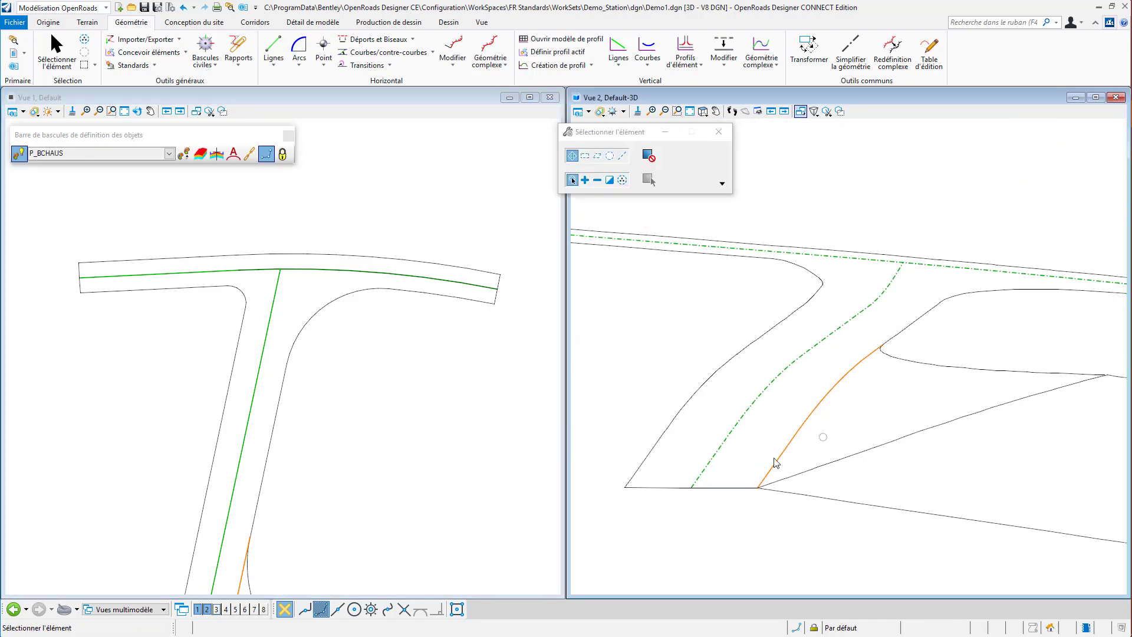
shift+middle_drag(668, 445, 741, 464)
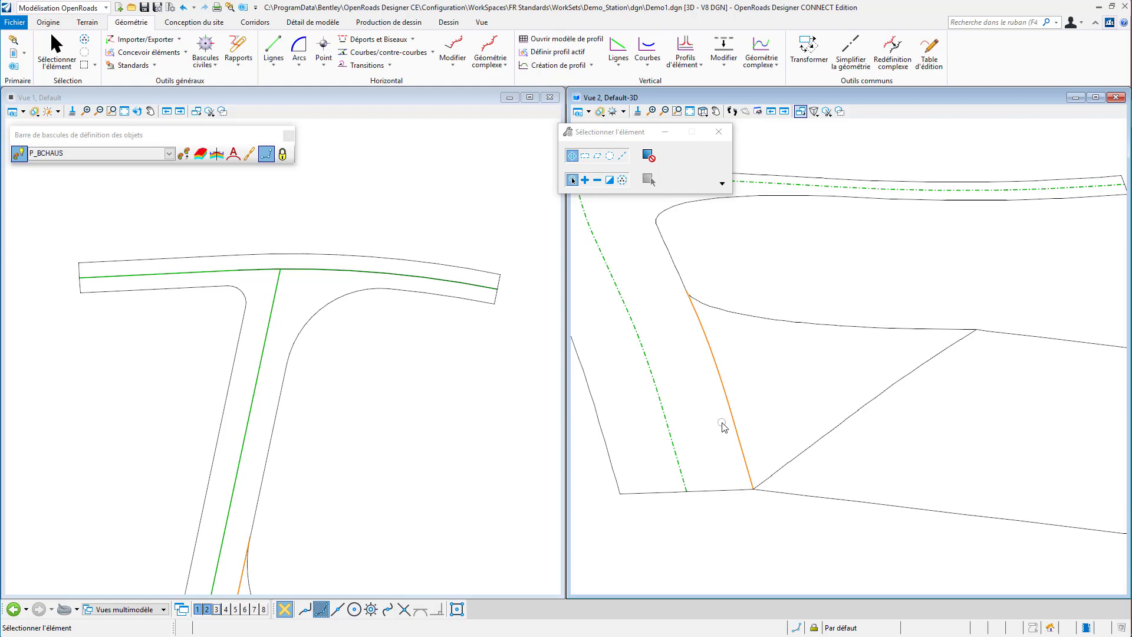
middle_drag(770, 381, 799, 426)
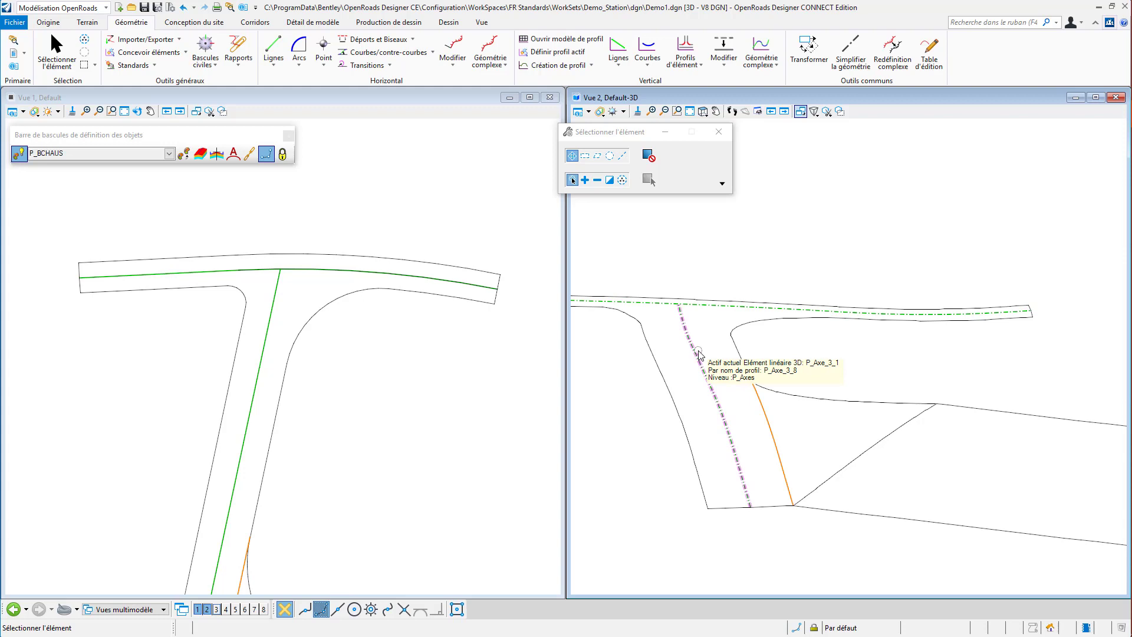
Open the profile model of the side road's axis P_Axe_3_1 in View 3.
click(269, 331)
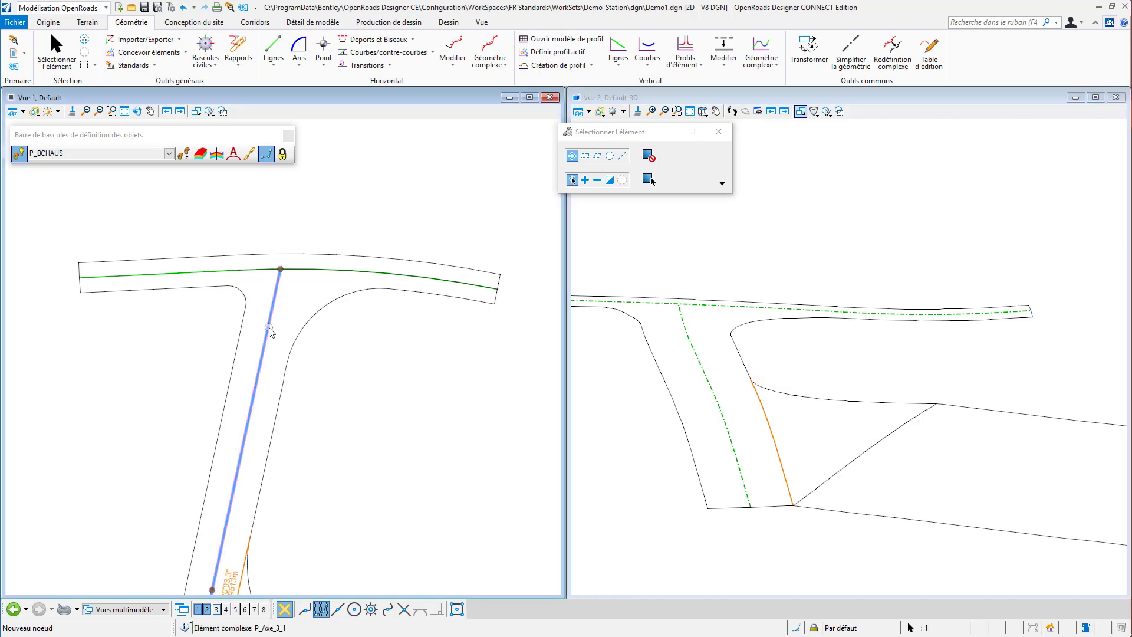
mouse_move(270, 331)
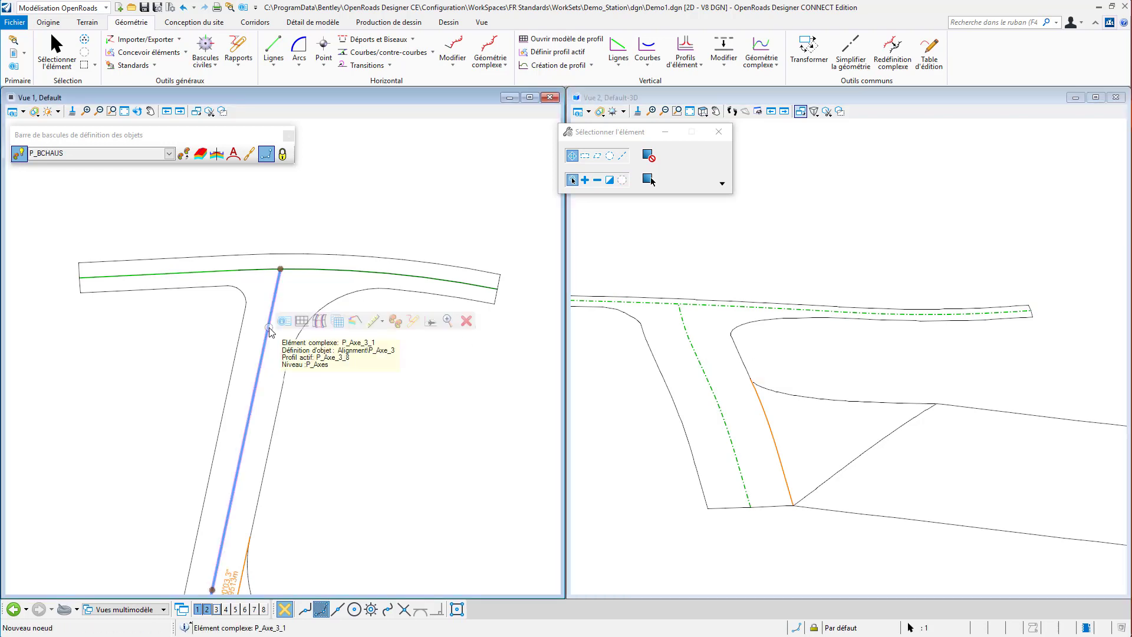
click(301, 322)
click(217, 609)
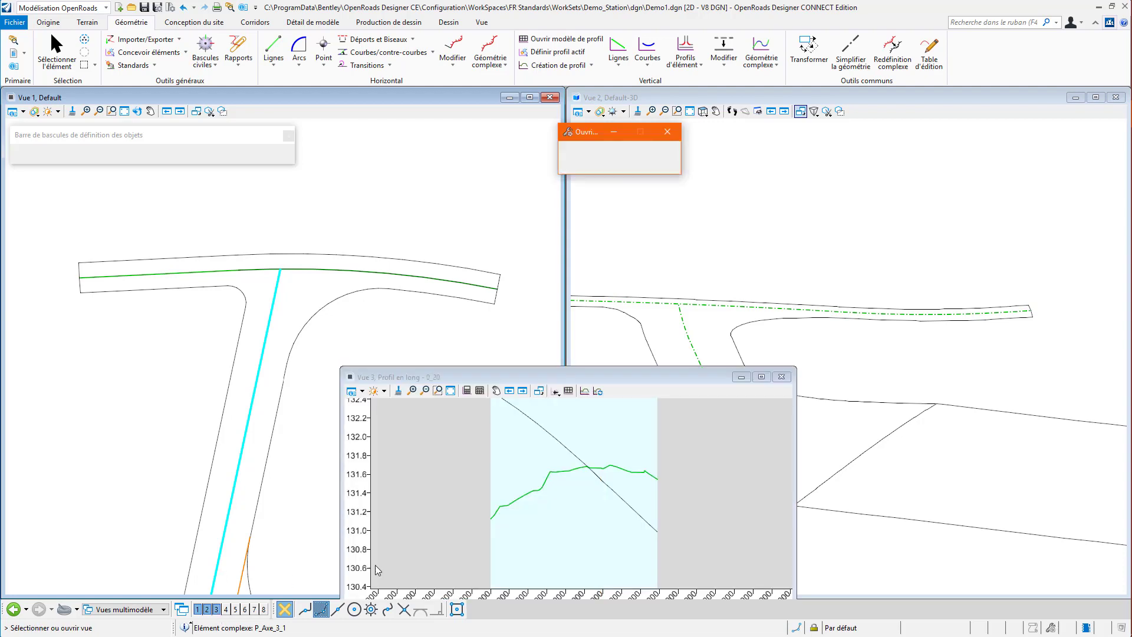
click(421, 549)
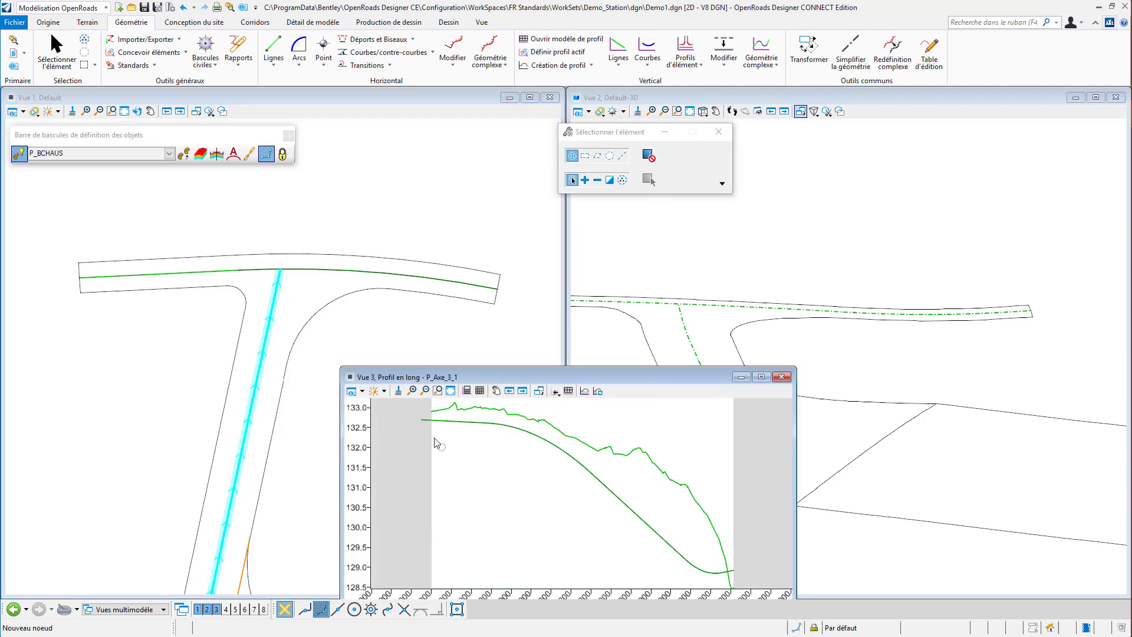
Examine the end of the side road axis's active profile where it reaches the main road.
click(445, 421)
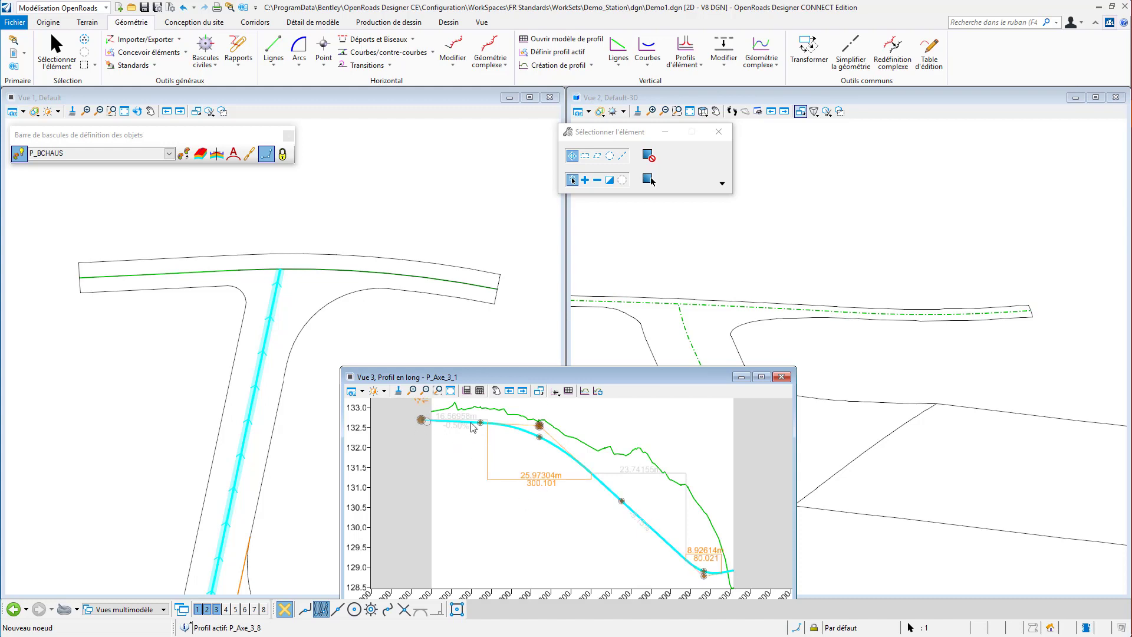
scroll(743, 573, up, 3)
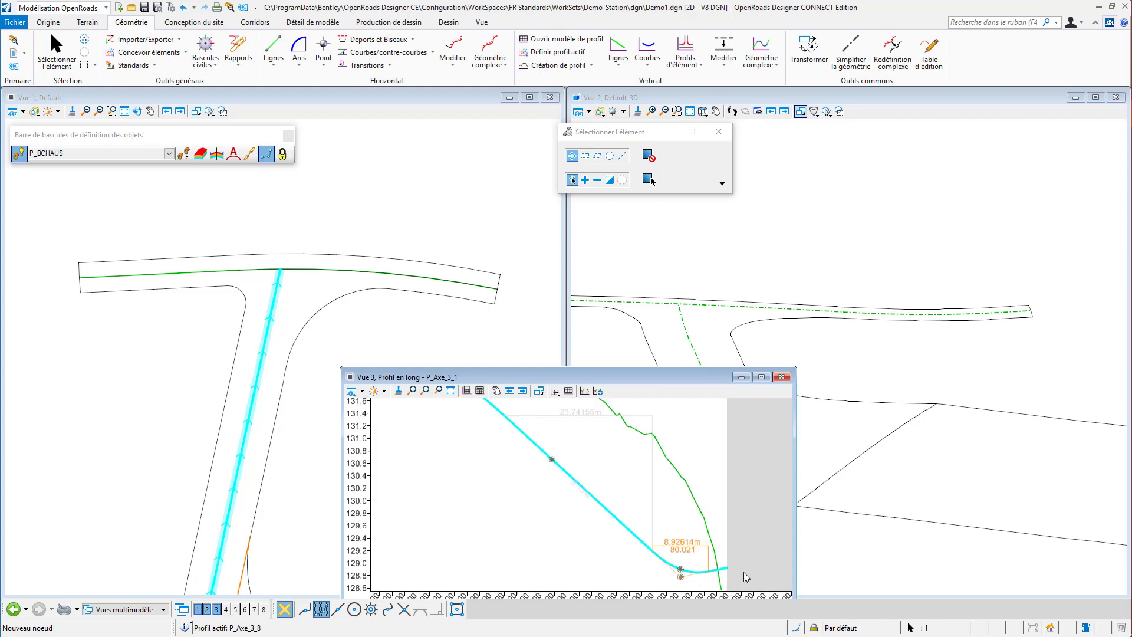
scroll(731, 565, up, 4)
middle_drag(705, 563, 584, 441)
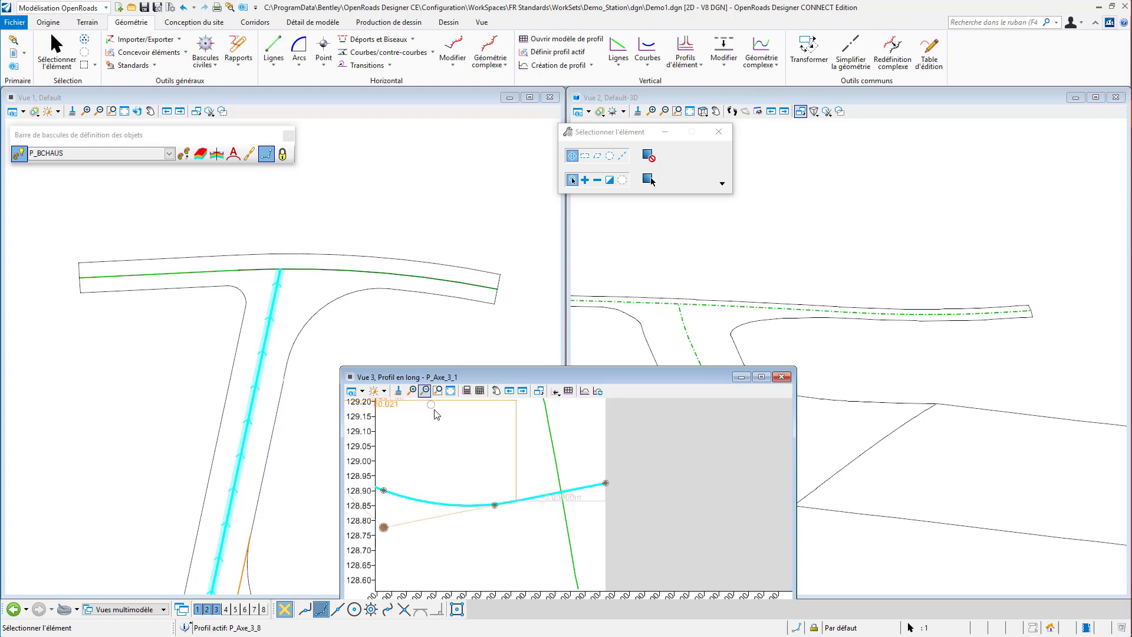
click(425, 391)
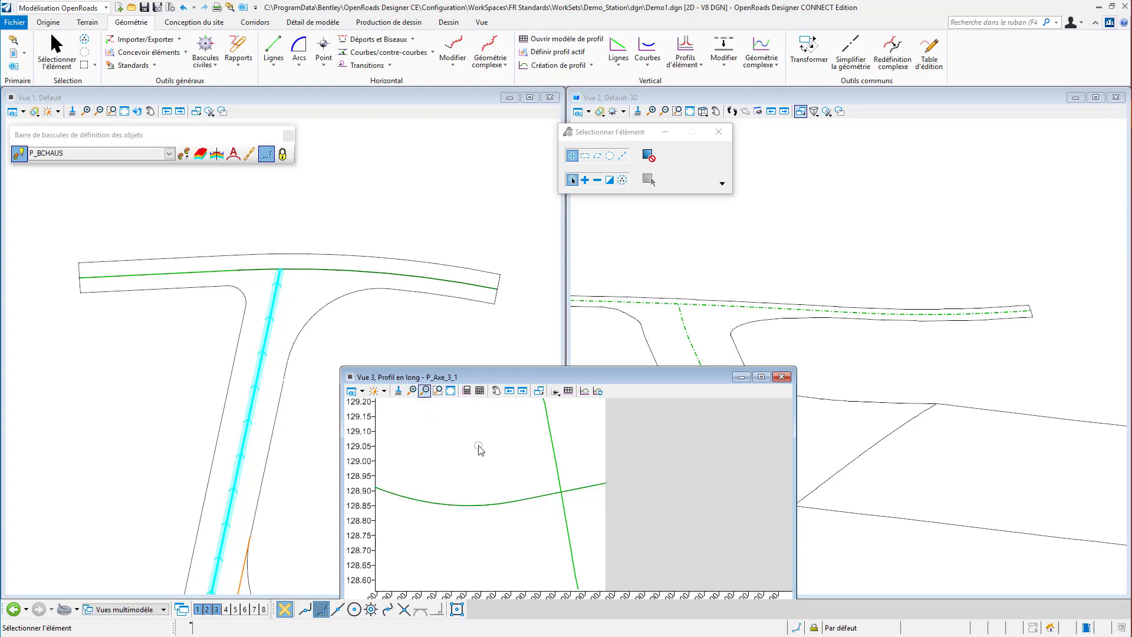
click(586, 489)
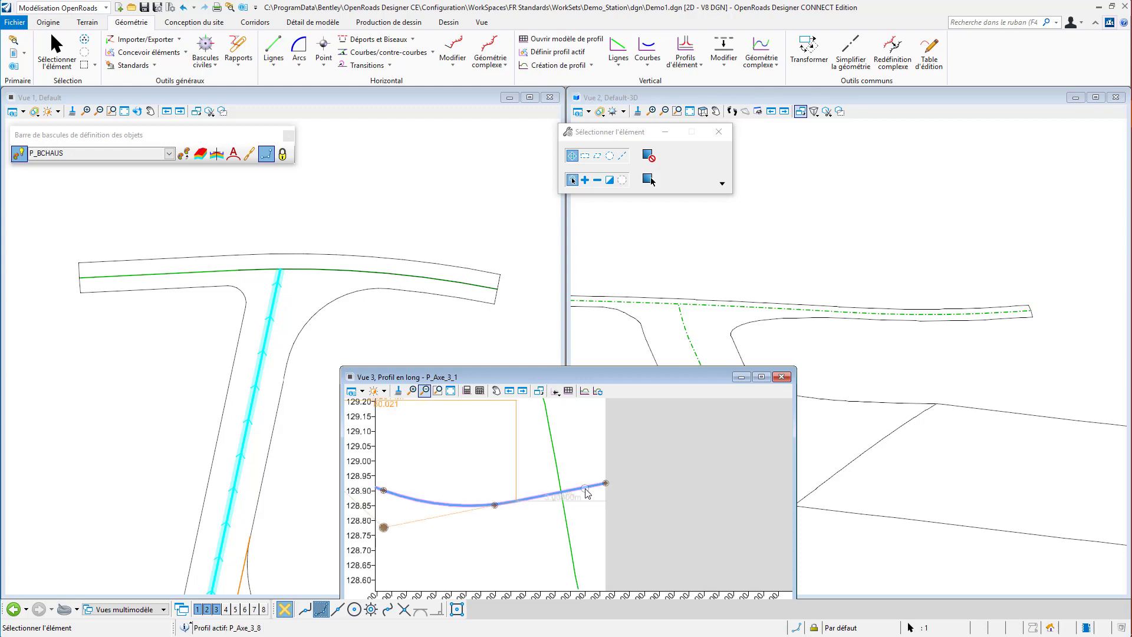
mouse_move(585, 488)
click(567, 461)
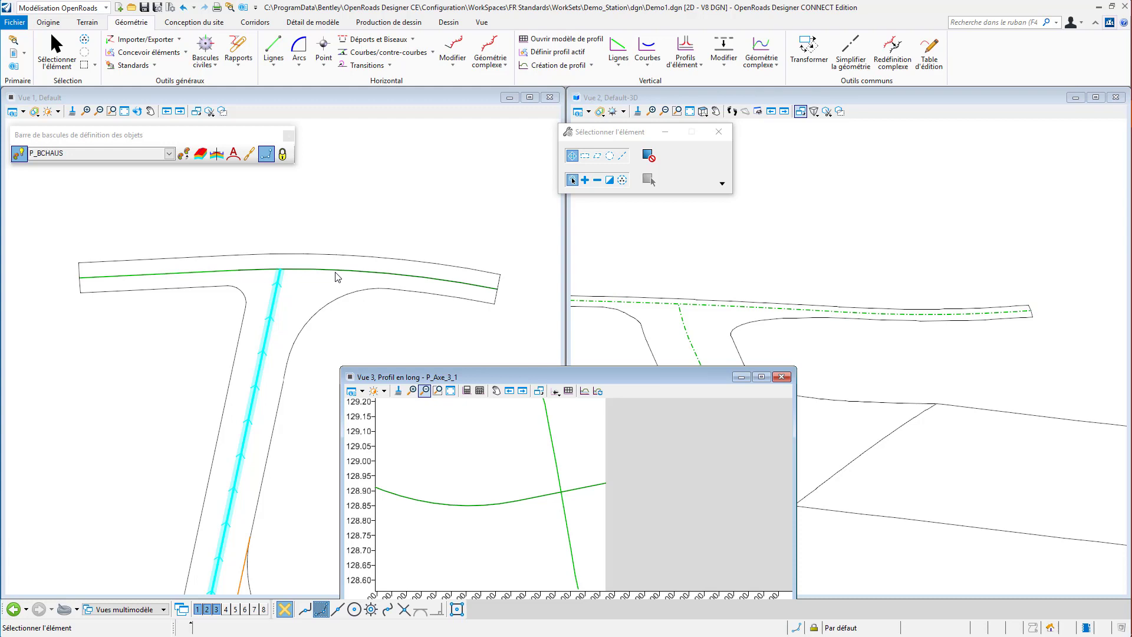
Create a profile intersection point on the side road's axis where it meets the main road's axis.
click(579, 149)
click(591, 66)
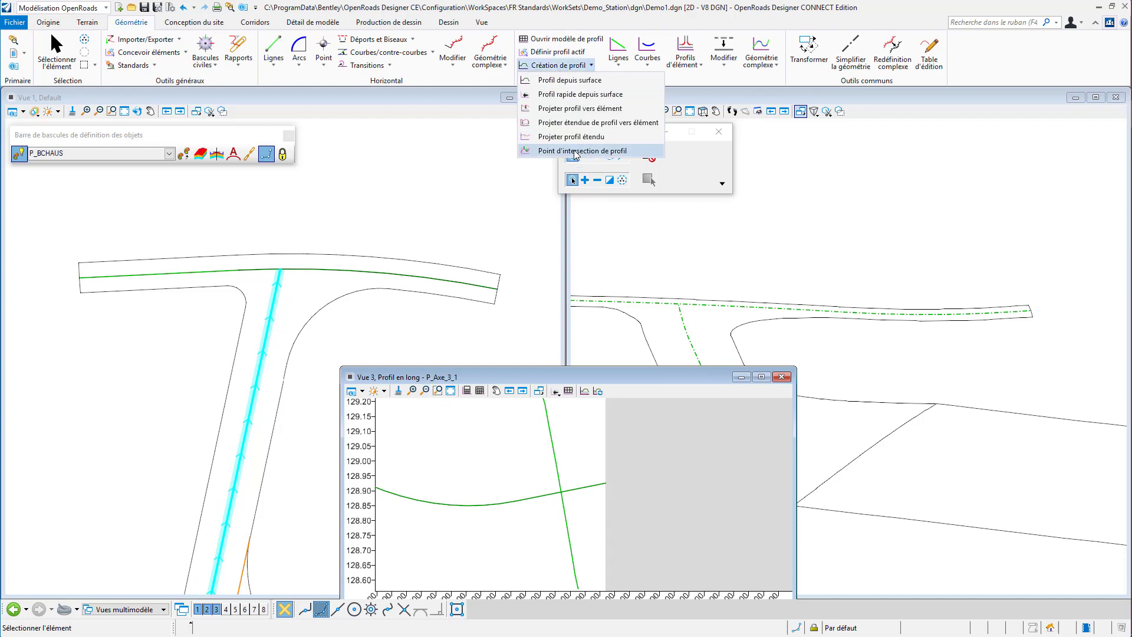
click(575, 152)
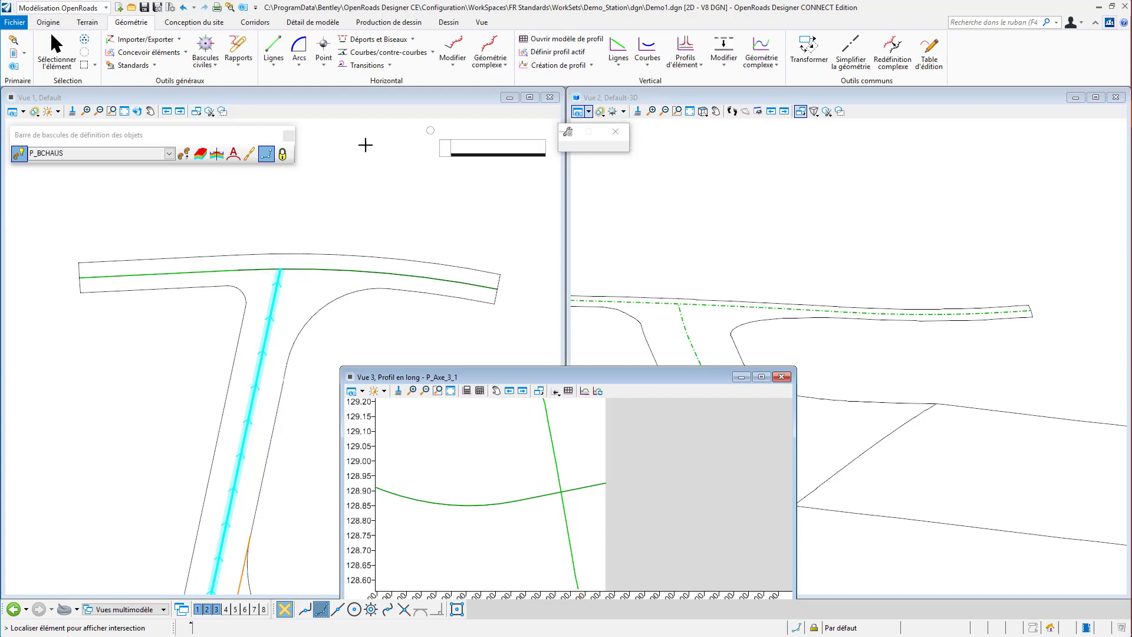
click(273, 293)
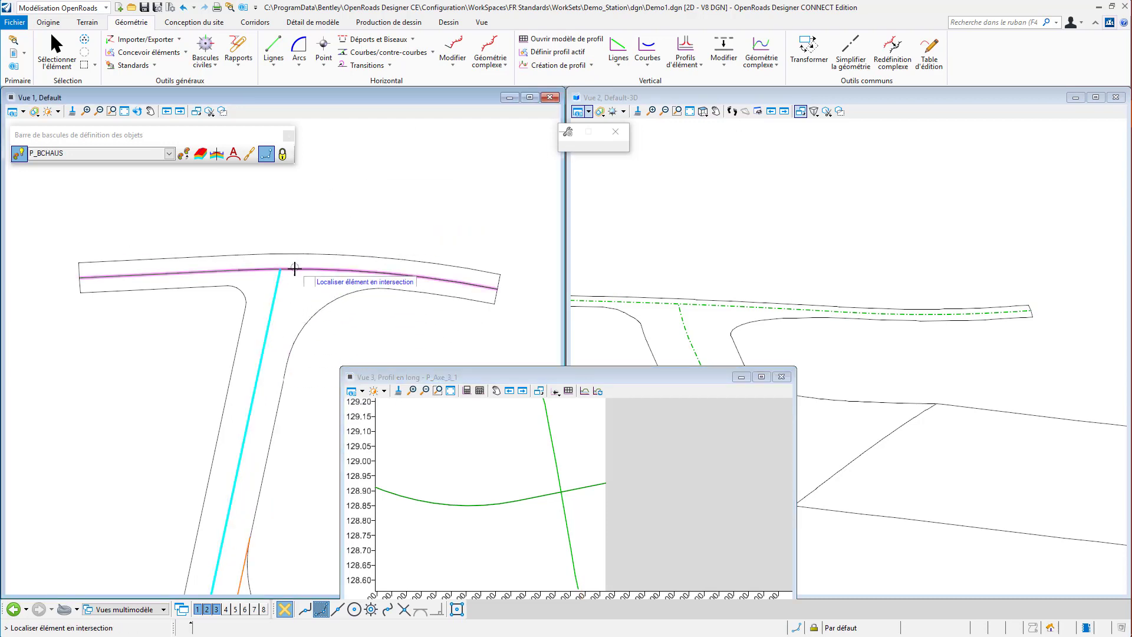
click(328, 224)
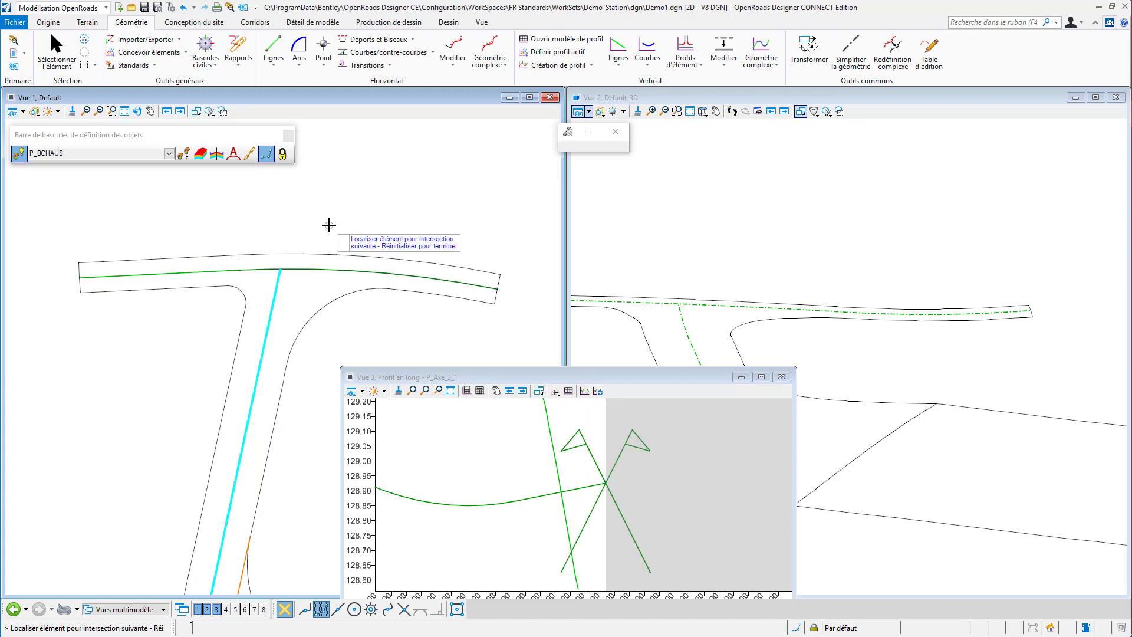
click(57, 51)
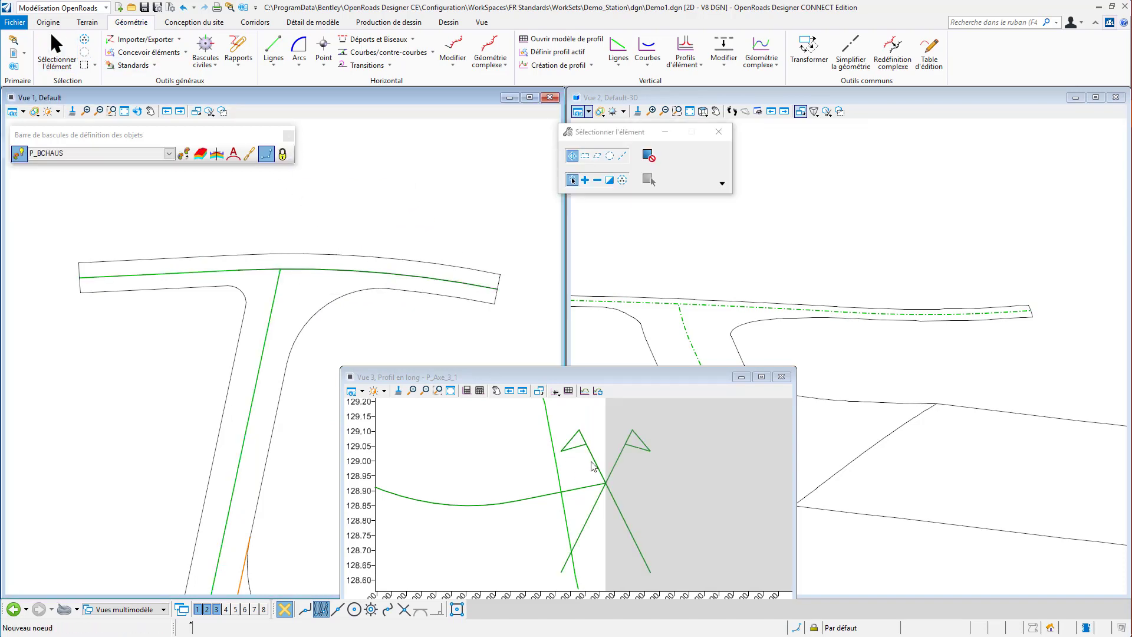
Attach the end of the side road's active profile to the profile intersection point with the origin snap and inspect the snap link.
click(602, 474)
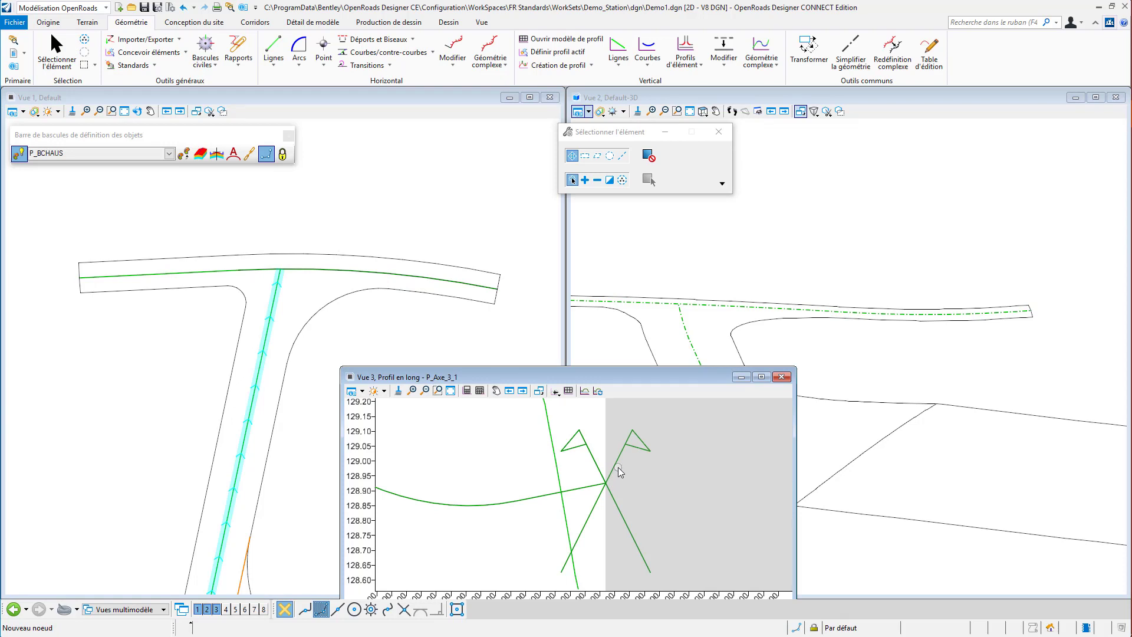
click(576, 489)
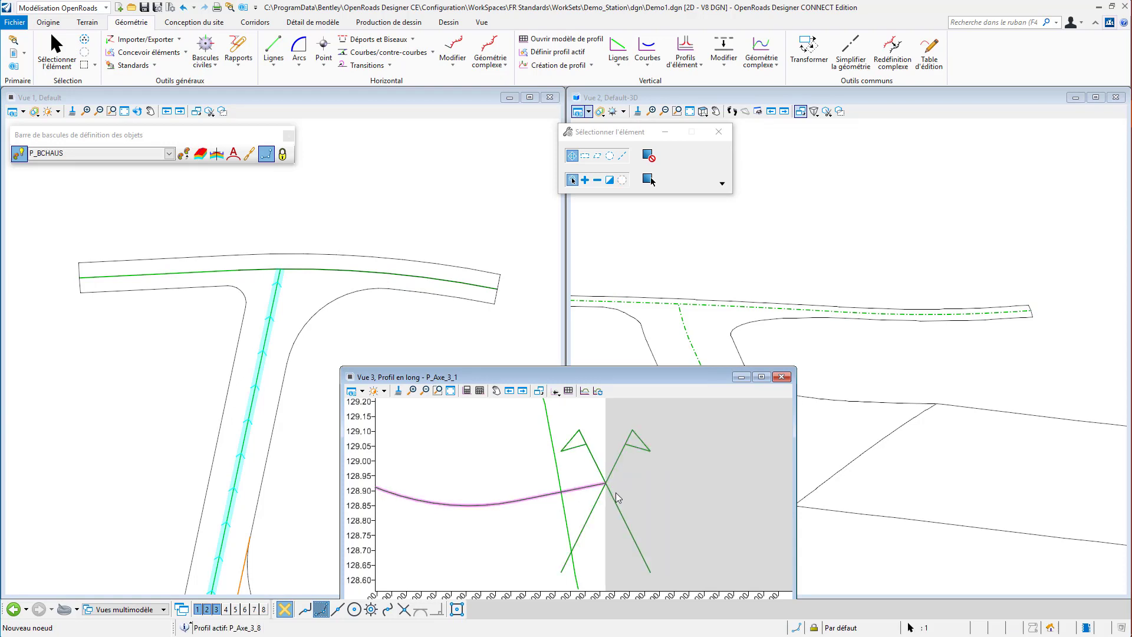
scroll(626, 478, up, 6)
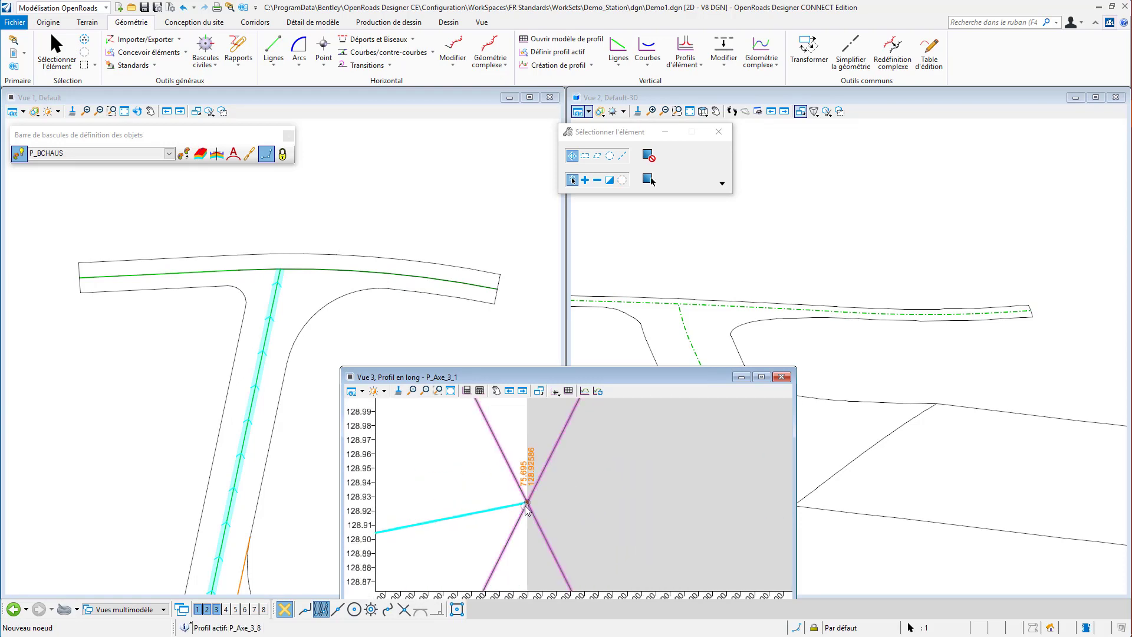
click(525, 501)
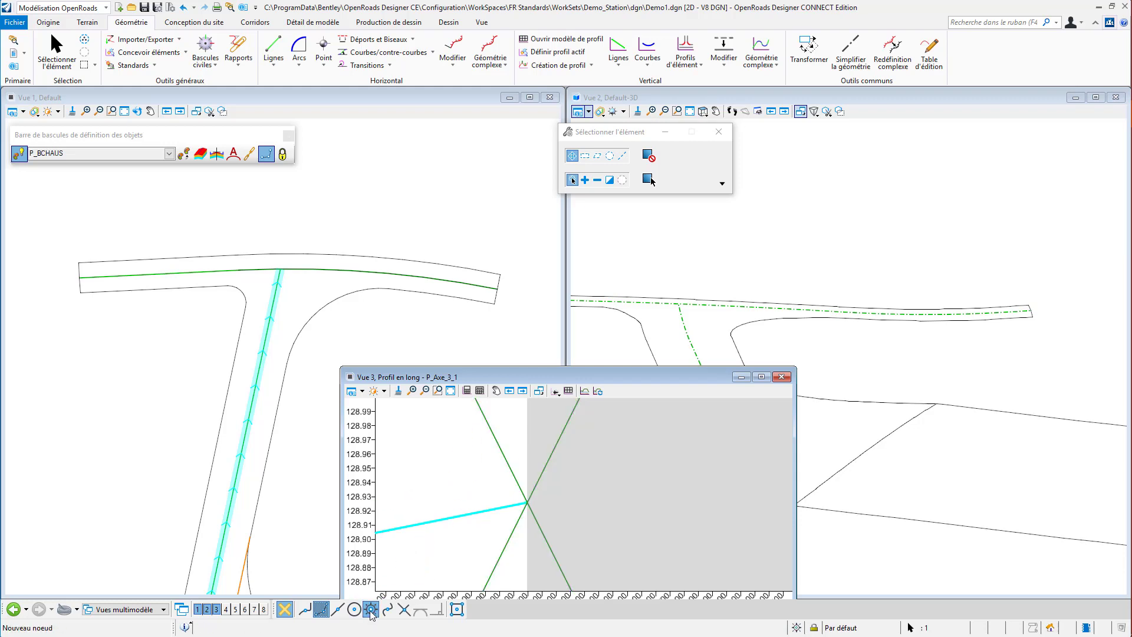
click(526, 501)
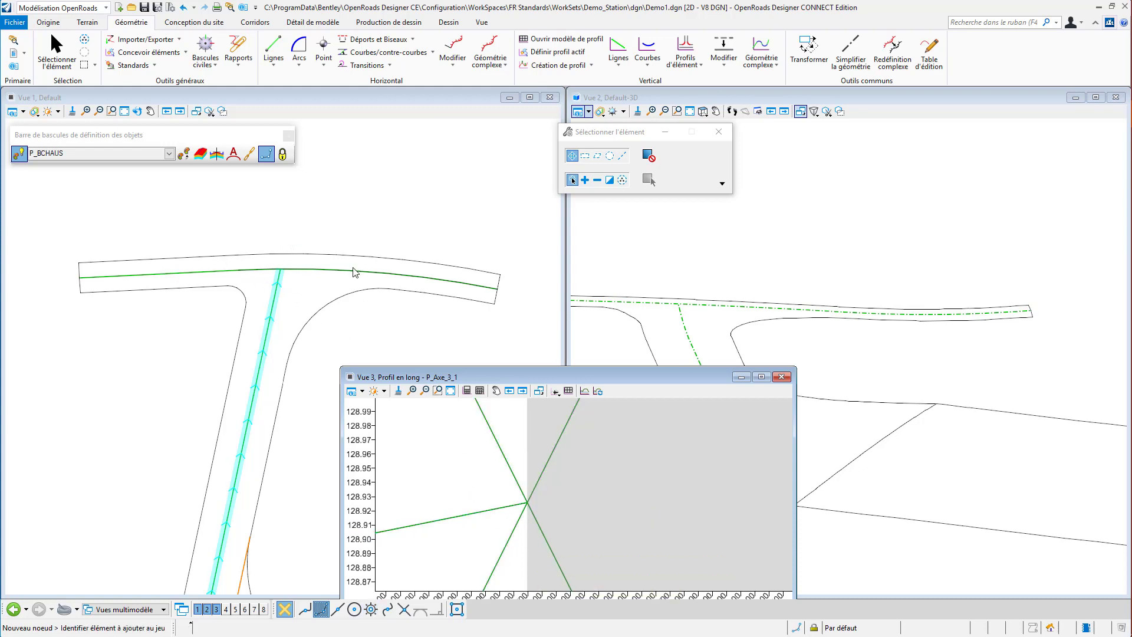
click(442, 521)
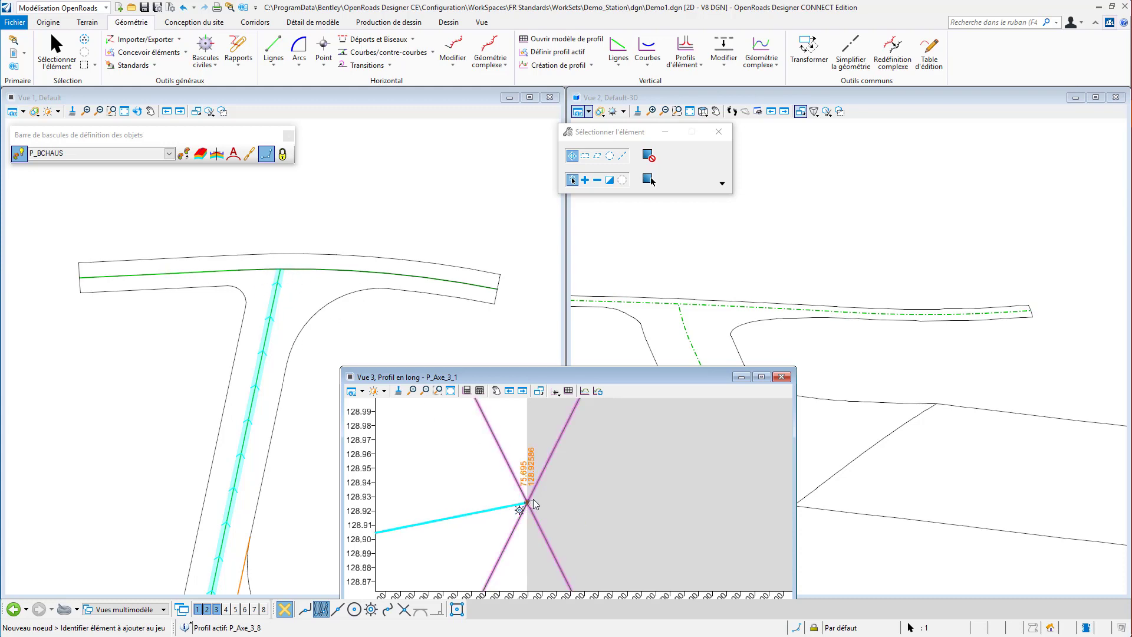
scroll(683, 305, up, 2)
scroll(684, 304, up, 2)
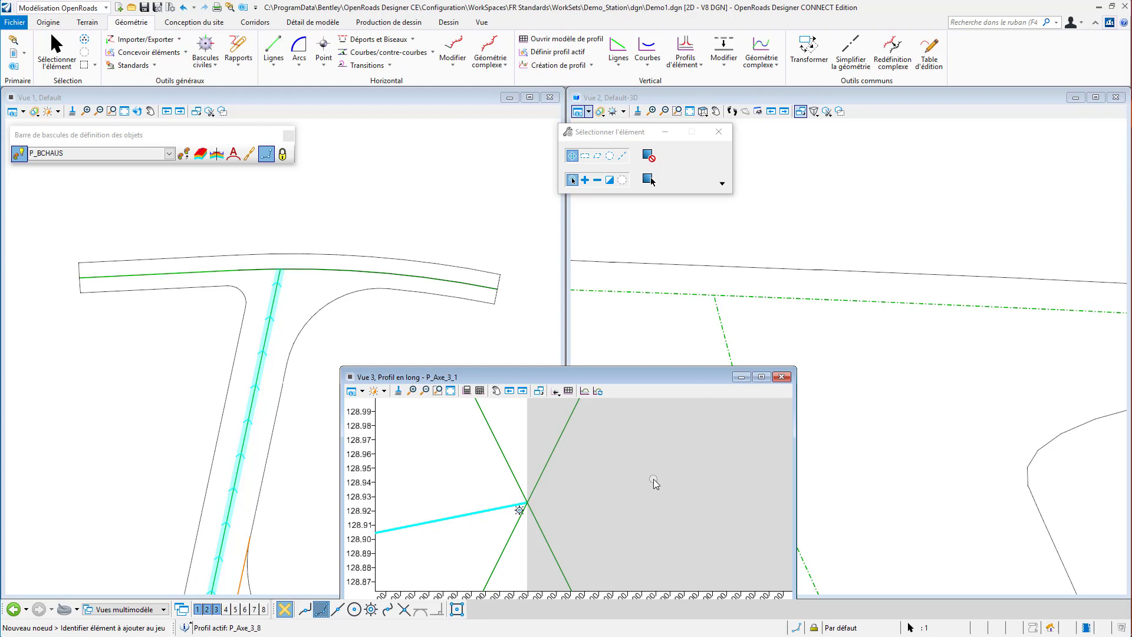
scroll(652, 478, up, 2)
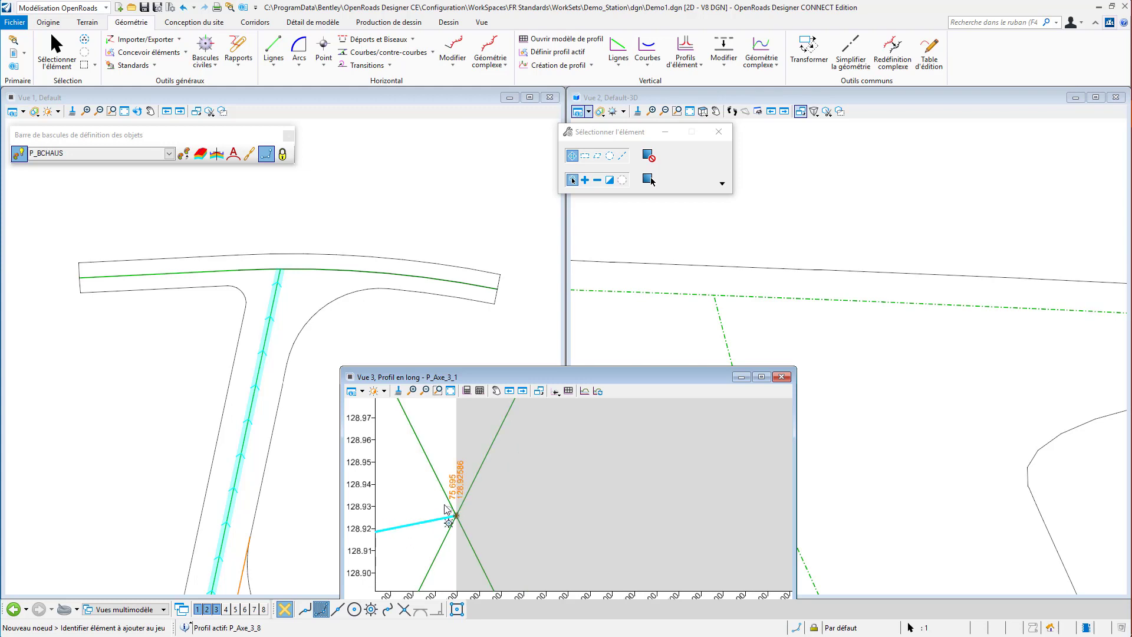
click(448, 523)
scroll(647, 459, down, 3)
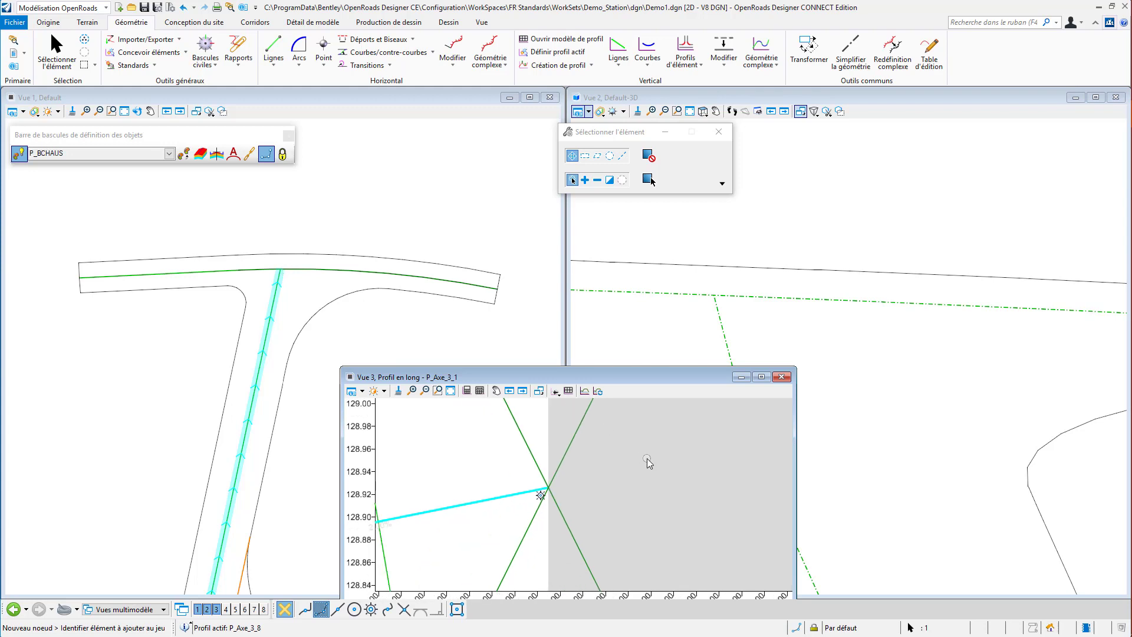
Open the profile model of the main road's axis Acces_1 in View 3.
click(223, 274)
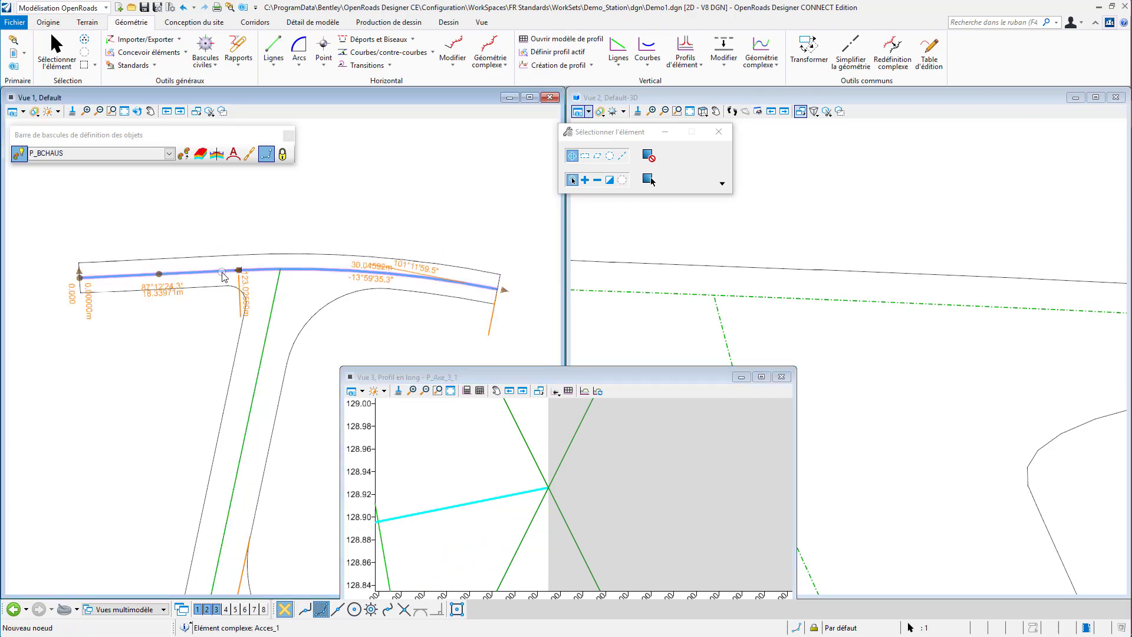
mouse_move(222, 274)
click(261, 267)
click(466, 474)
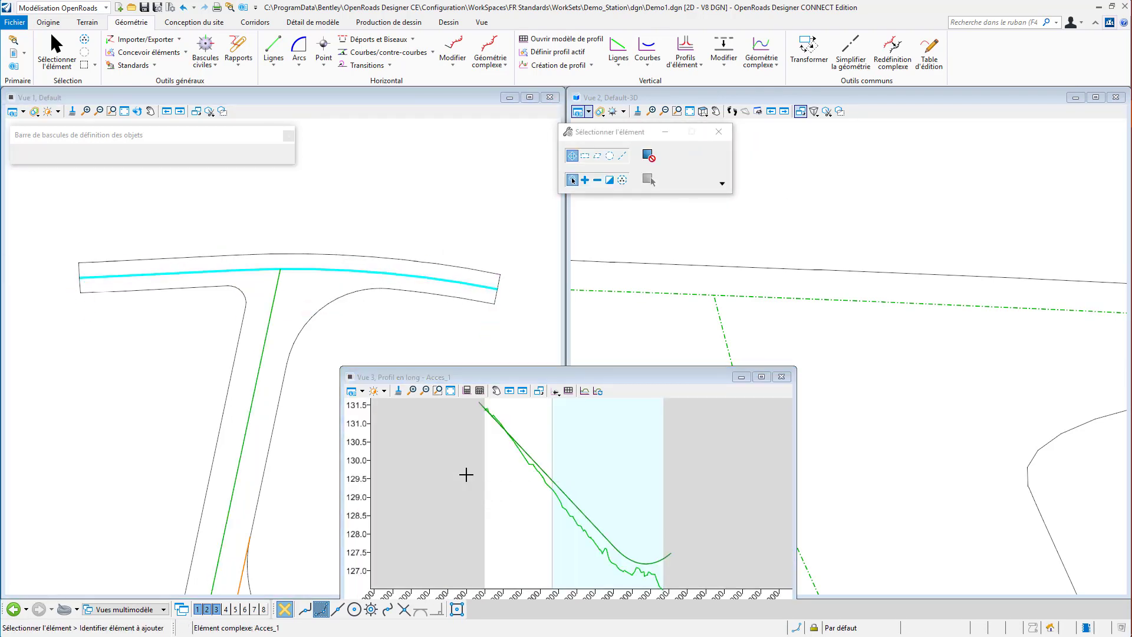
Shift the active profile of Acces_1 up and down dynamically to check how the side road and edges follow in the 3D view.
click(584, 510)
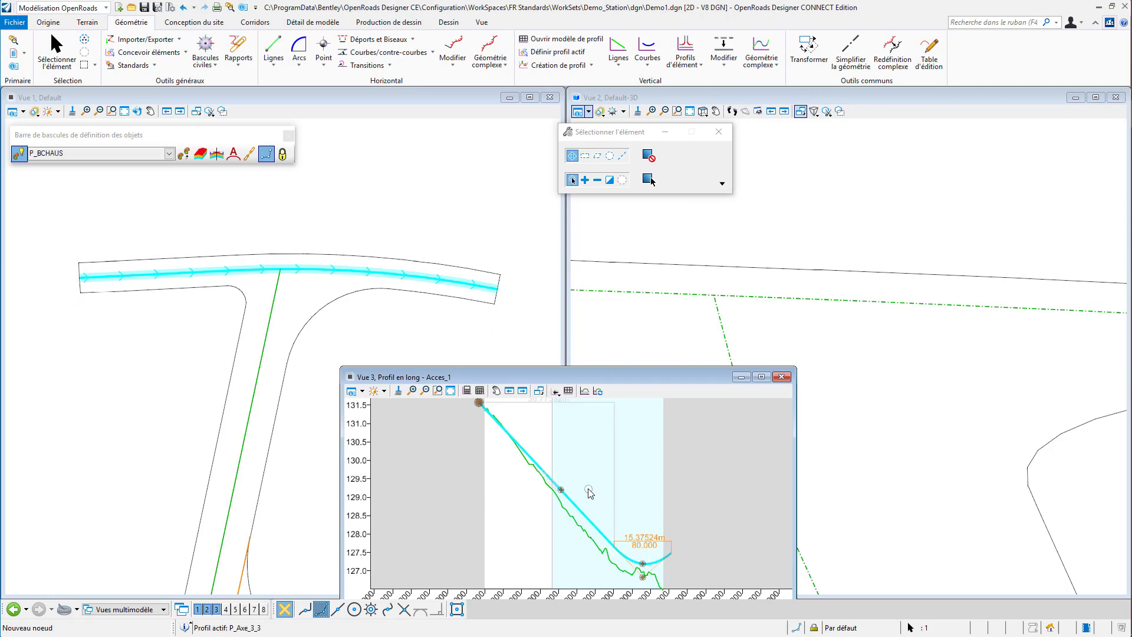
scroll(589, 487, up, 3)
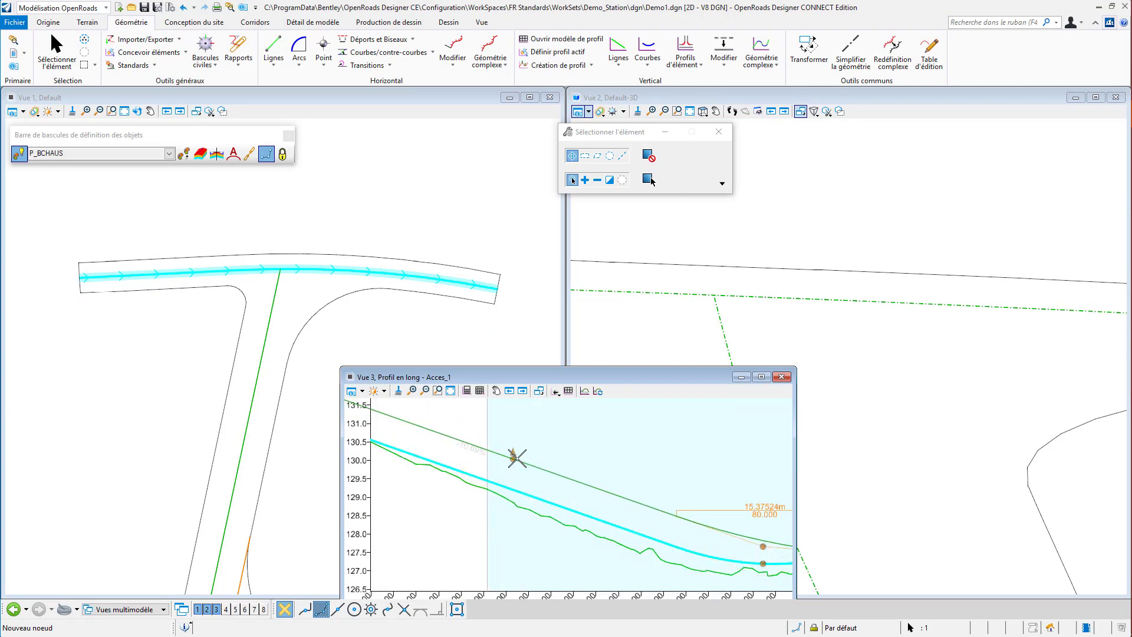
click(858, 384)
scroll(858, 384, down, 5)
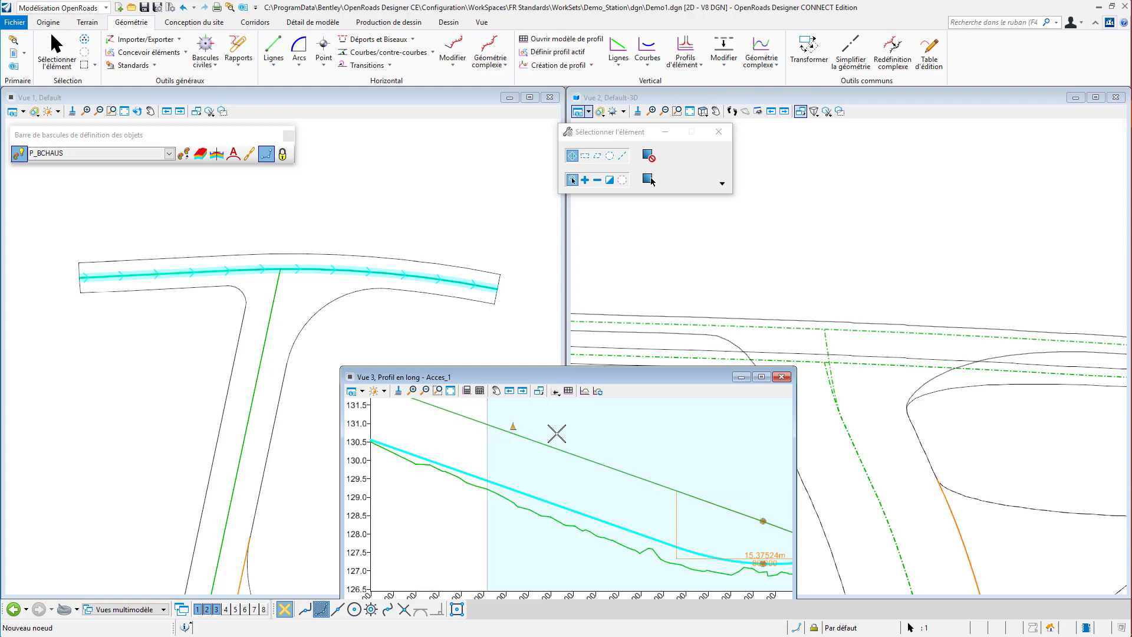
scroll(943, 463, down, 5)
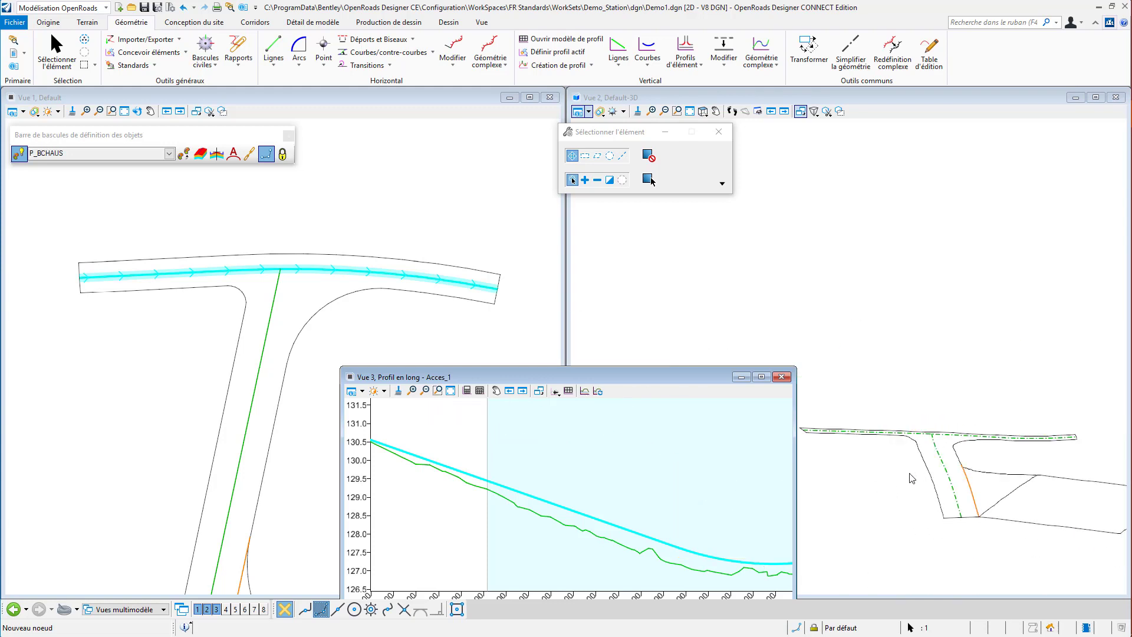
scroll(905, 489, up, 5)
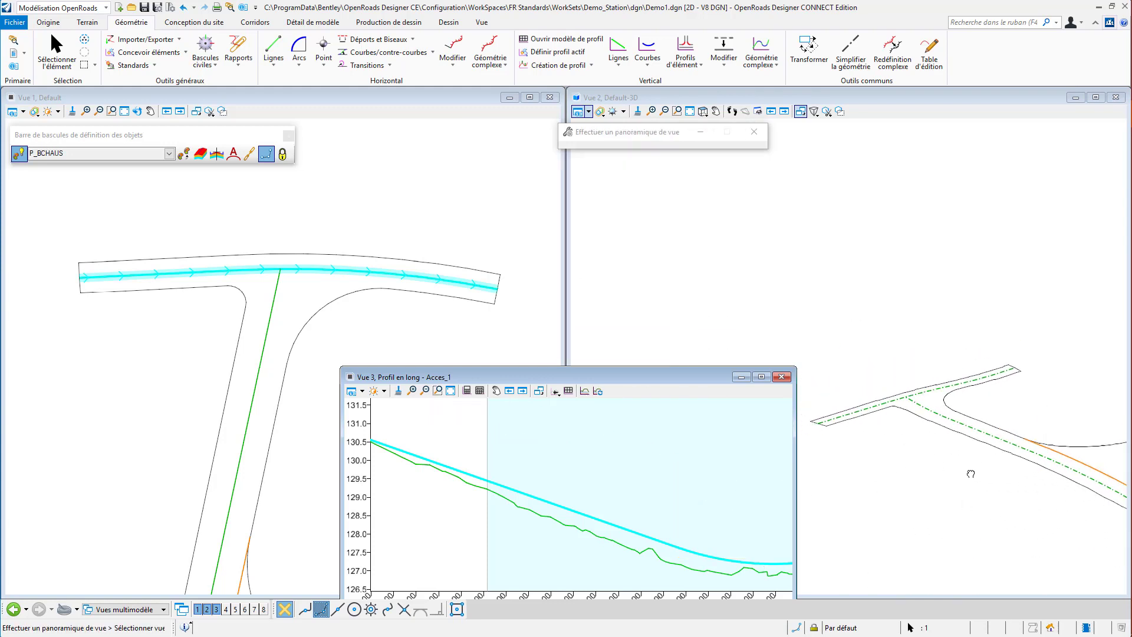
scroll(904, 484, up, 3)
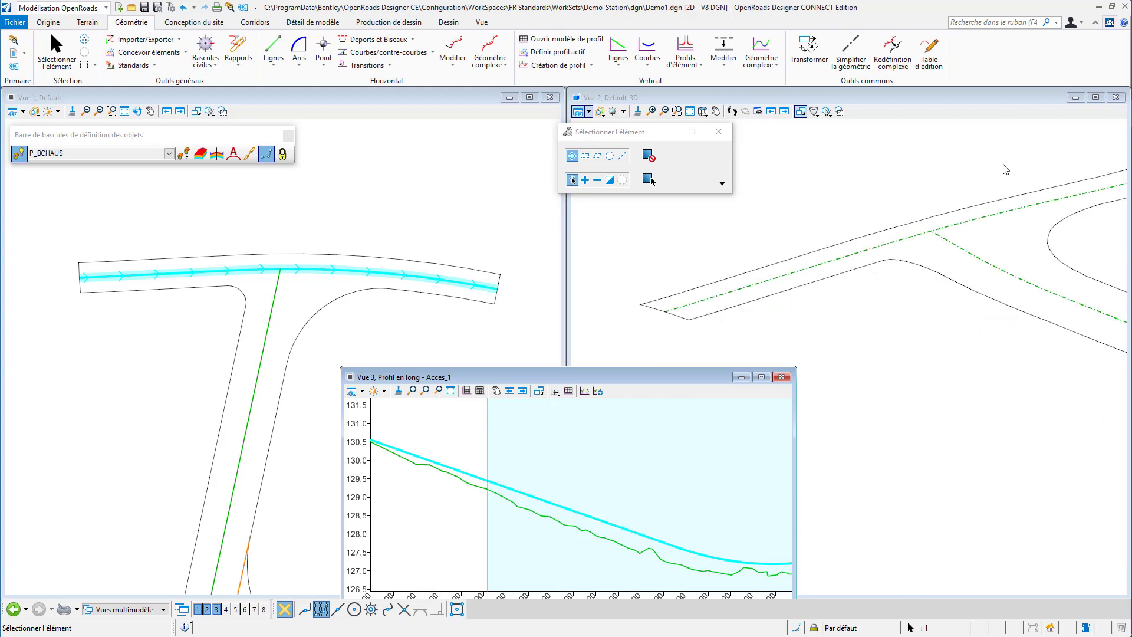
scroll(1023, 189, up, 1)
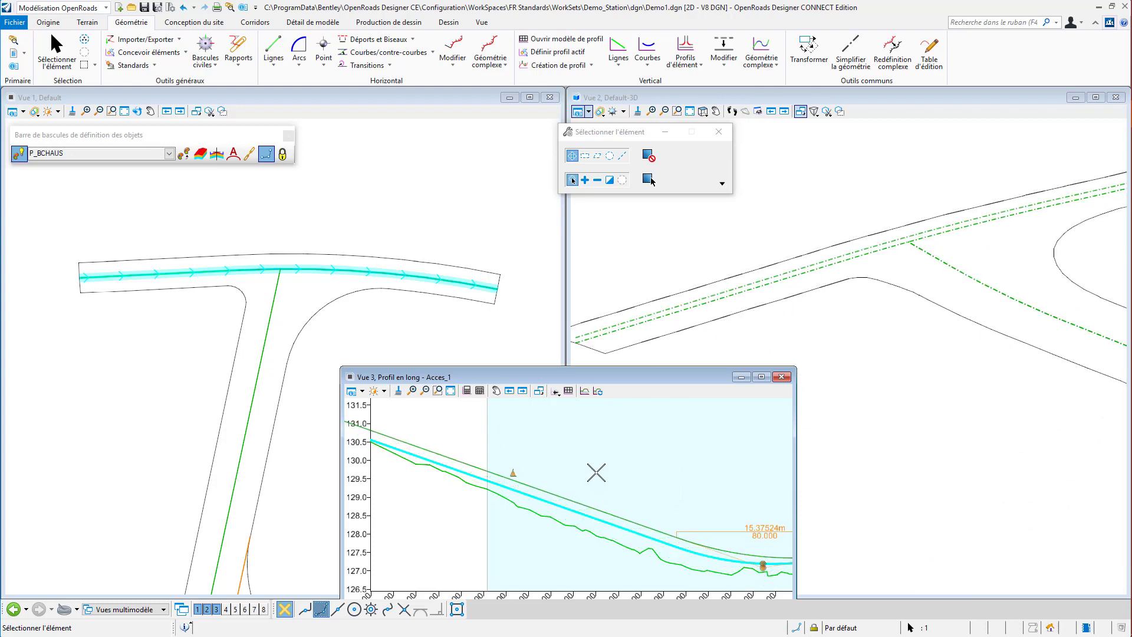
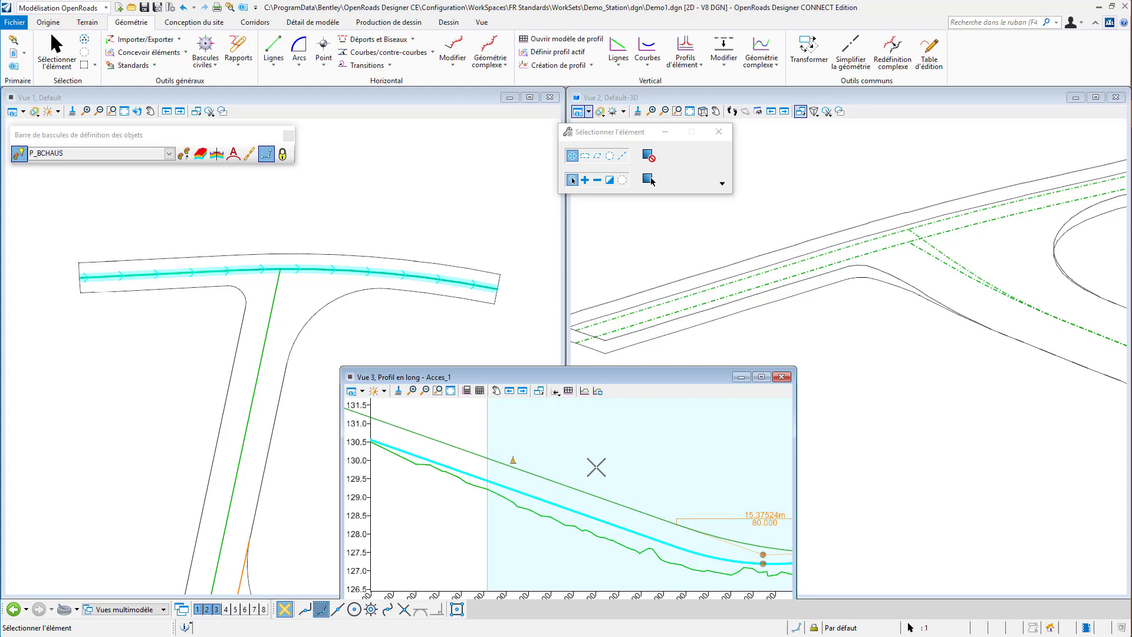
drag(596, 467, 593, 435)
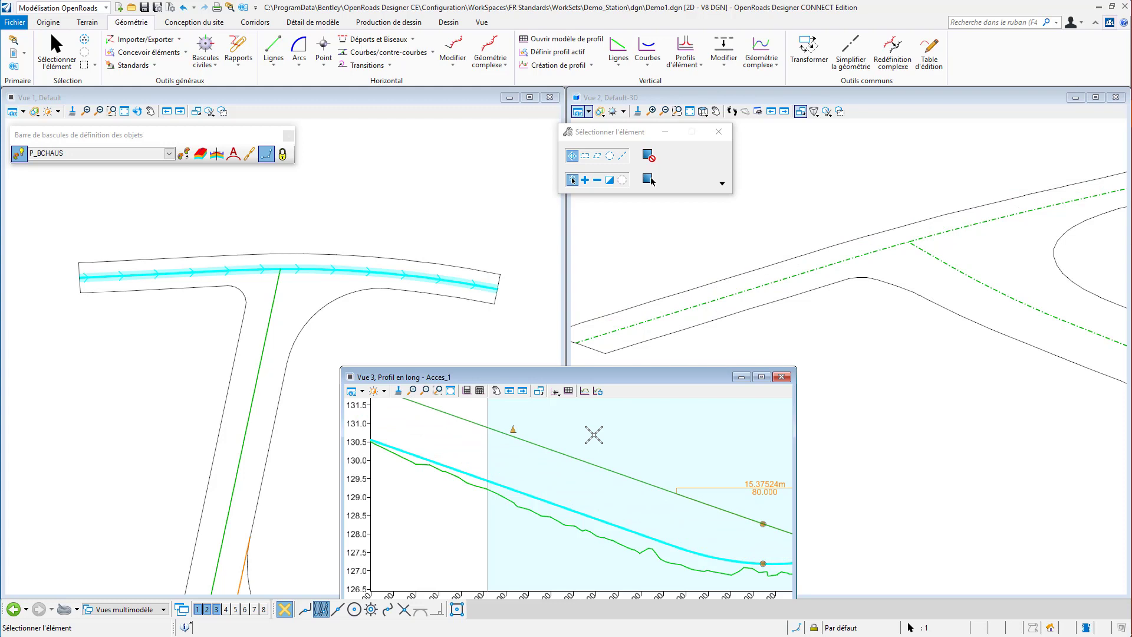
click(594, 435)
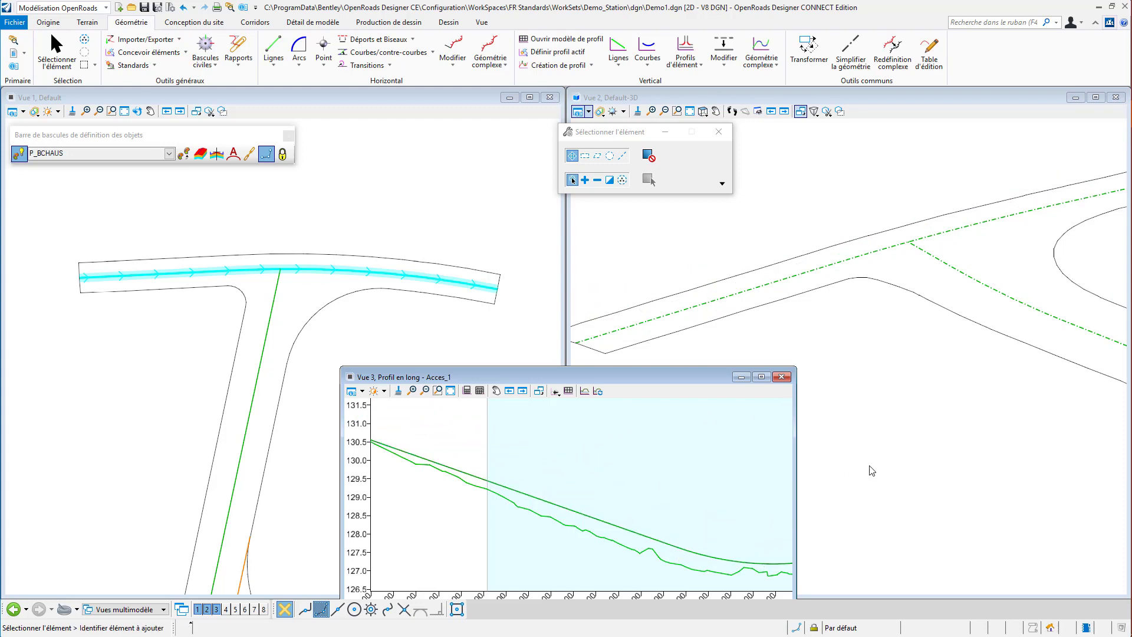
Close the Acces_1 profile view and clear the current selection.
scroll(871, 467, down, 2)
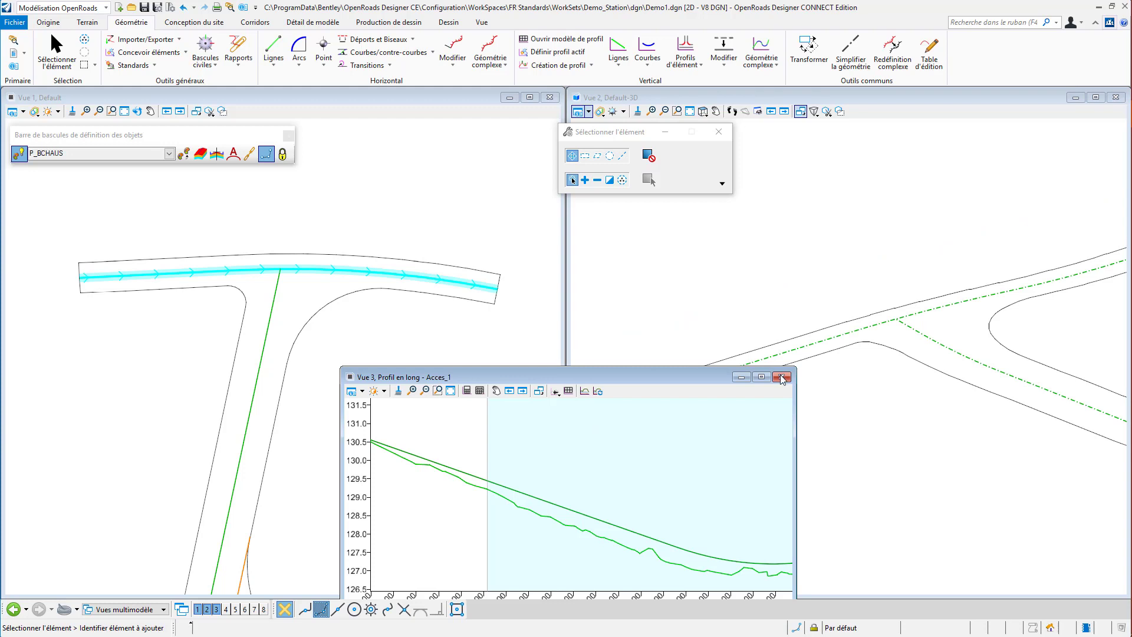
click(782, 378)
scroll(783, 380, down, 3)
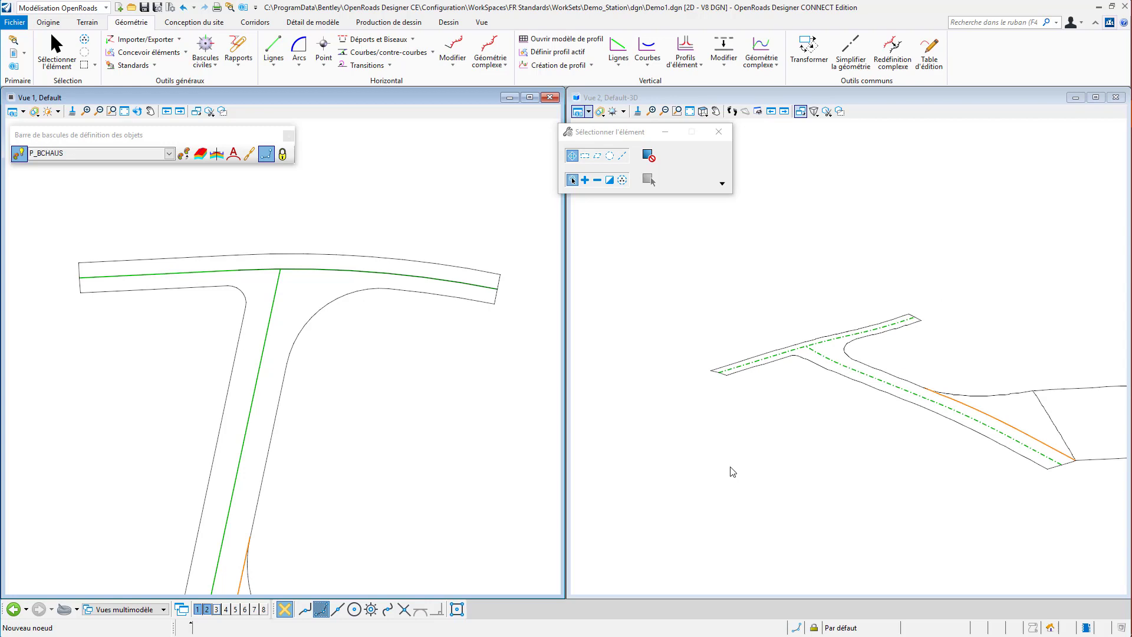
middle_drag(831, 469, 709, 419)
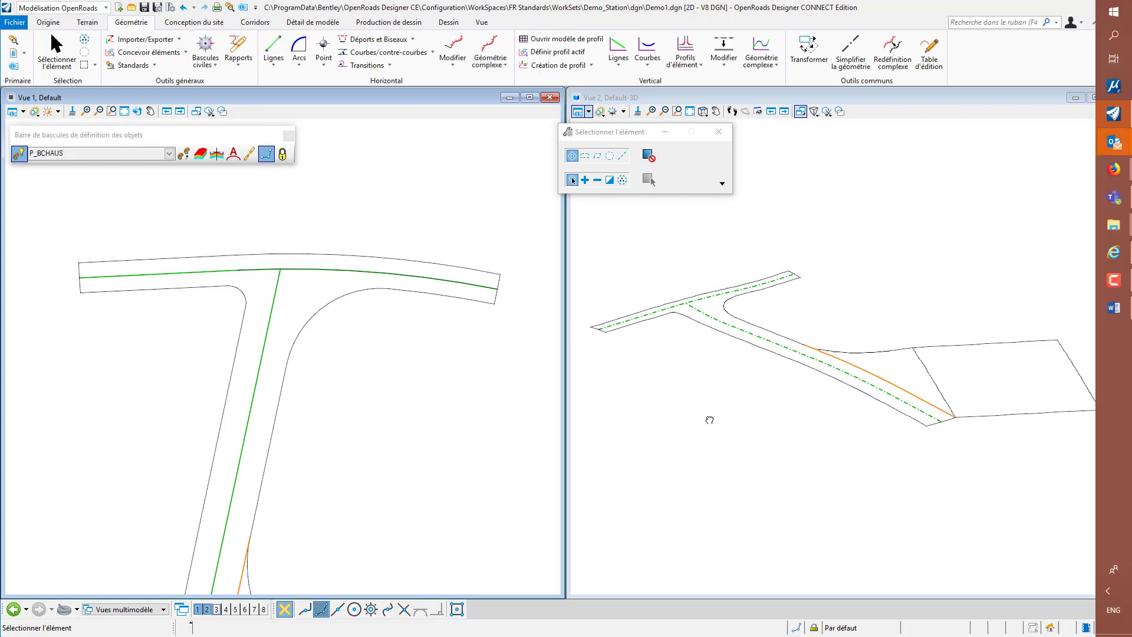
click(710, 420)
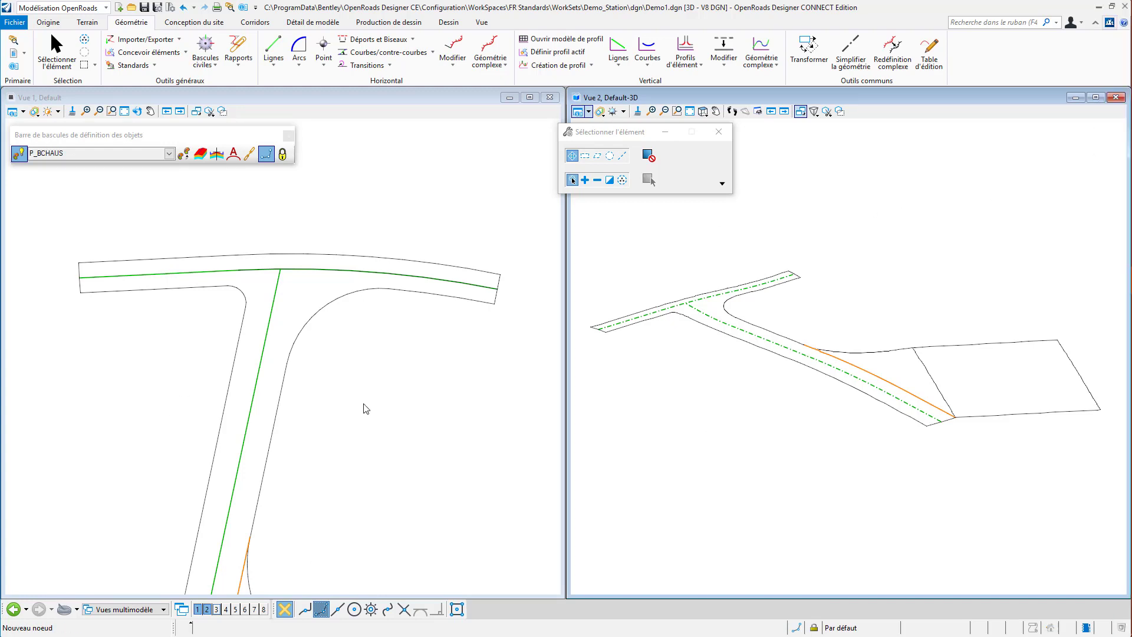
click(389, 377)
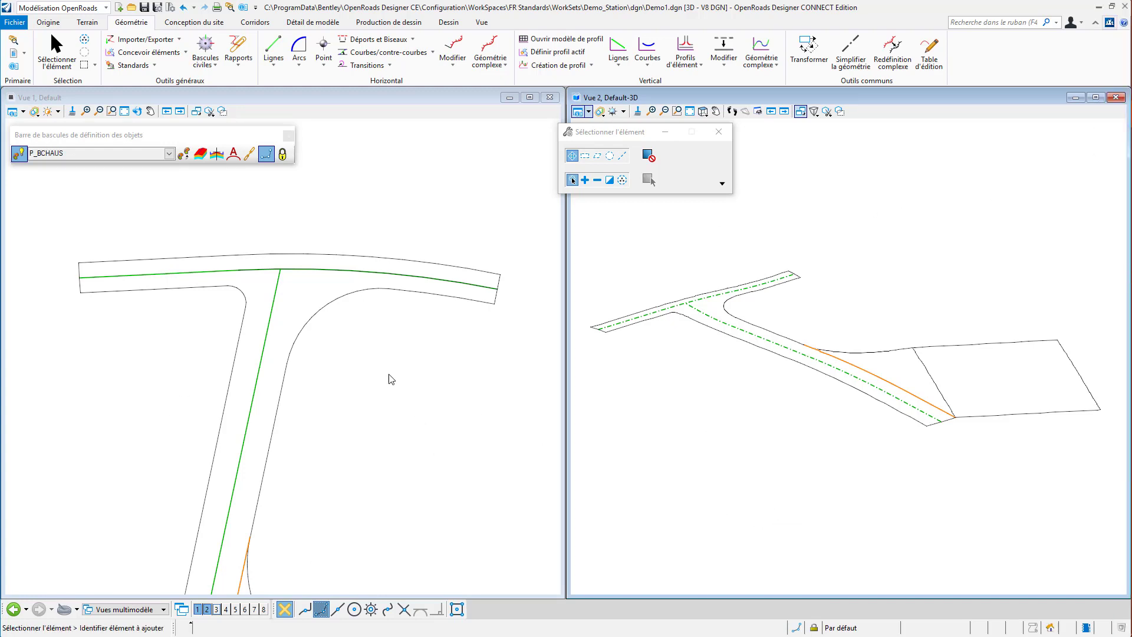
Start a complex element by elements with the Manuel method and name it Bord1.
mouse_move(127, 296)
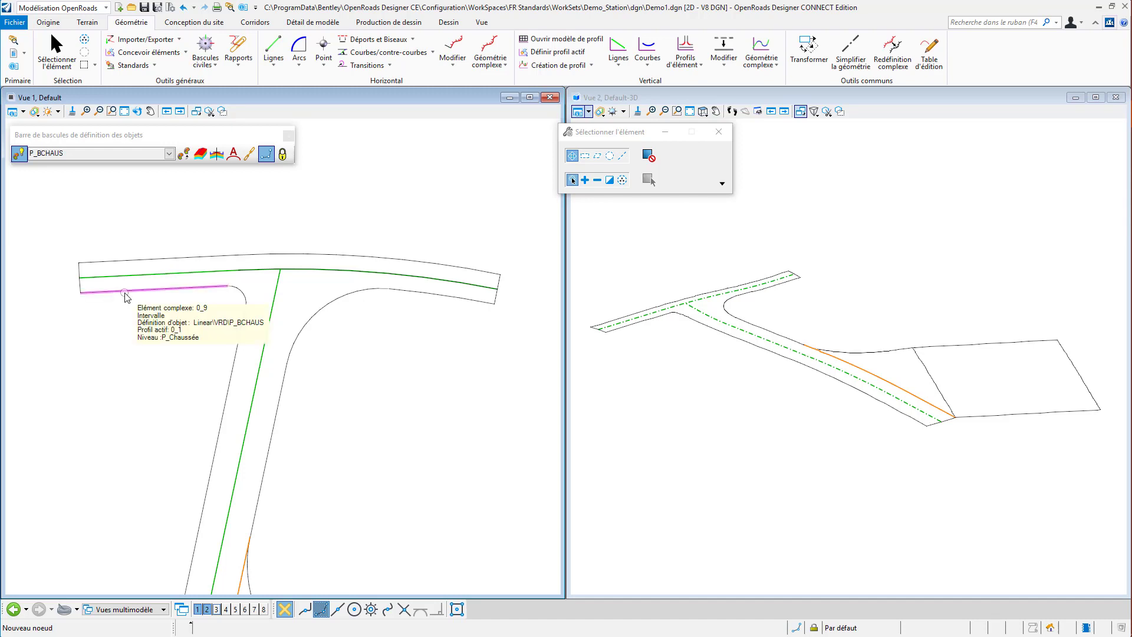
middle_drag(126, 354, 147, 268)
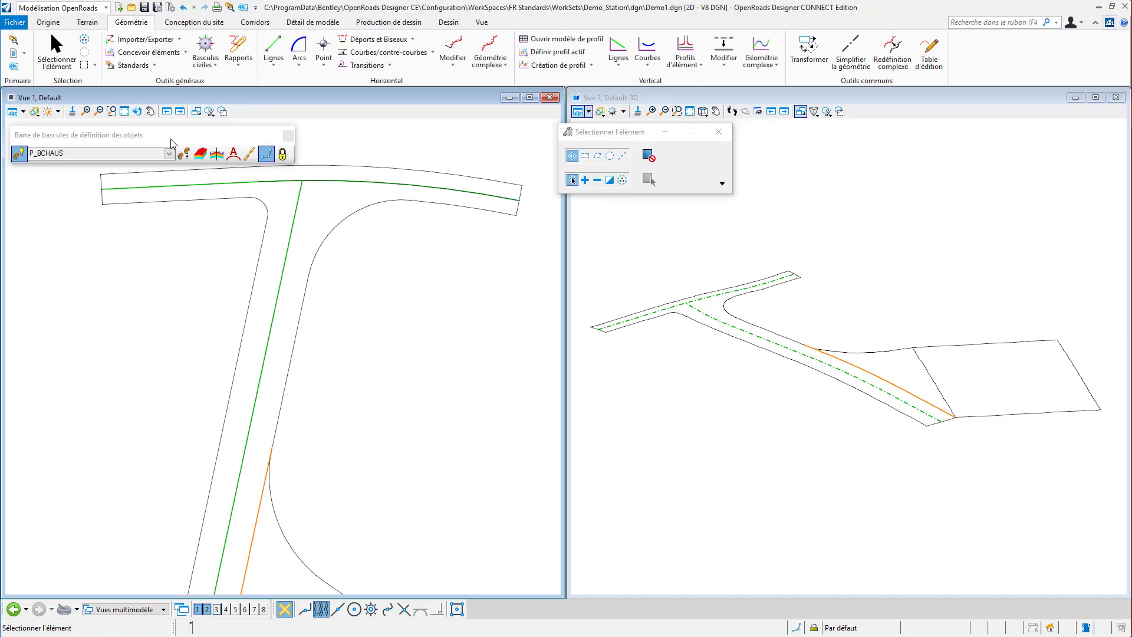
drag(166, 133, 170, 131)
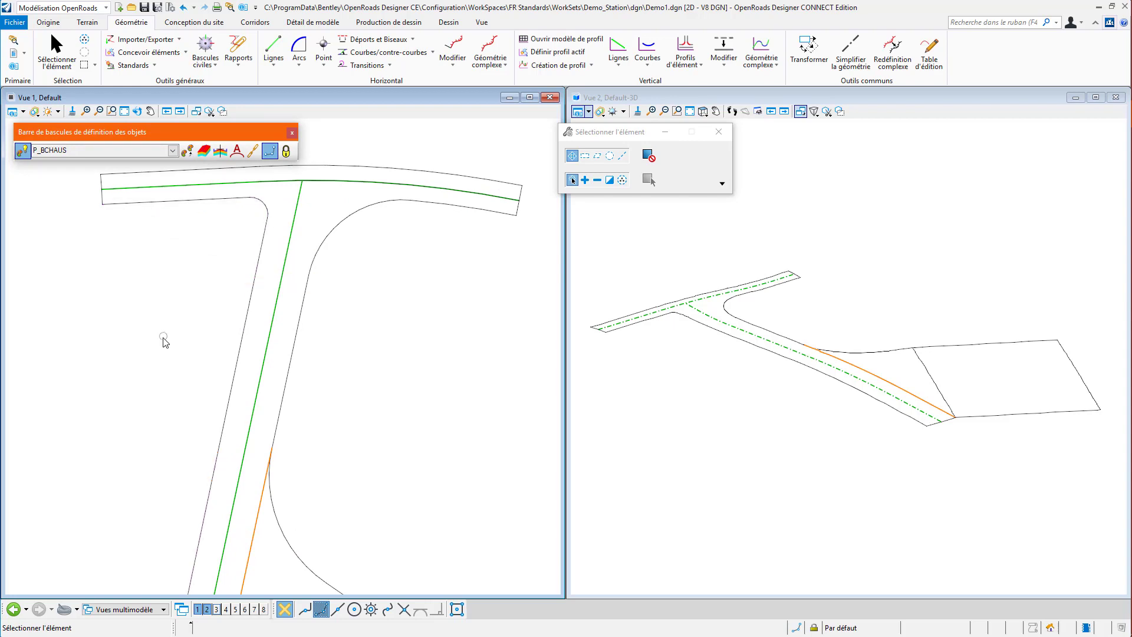
scroll(242, 313, down, 2)
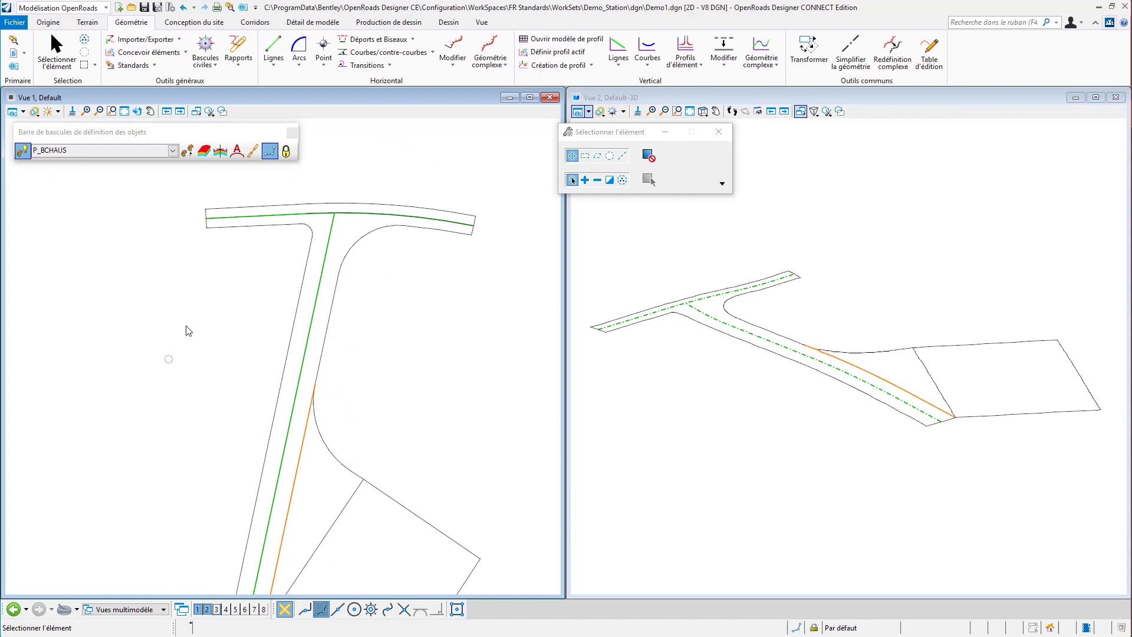
click(490, 61)
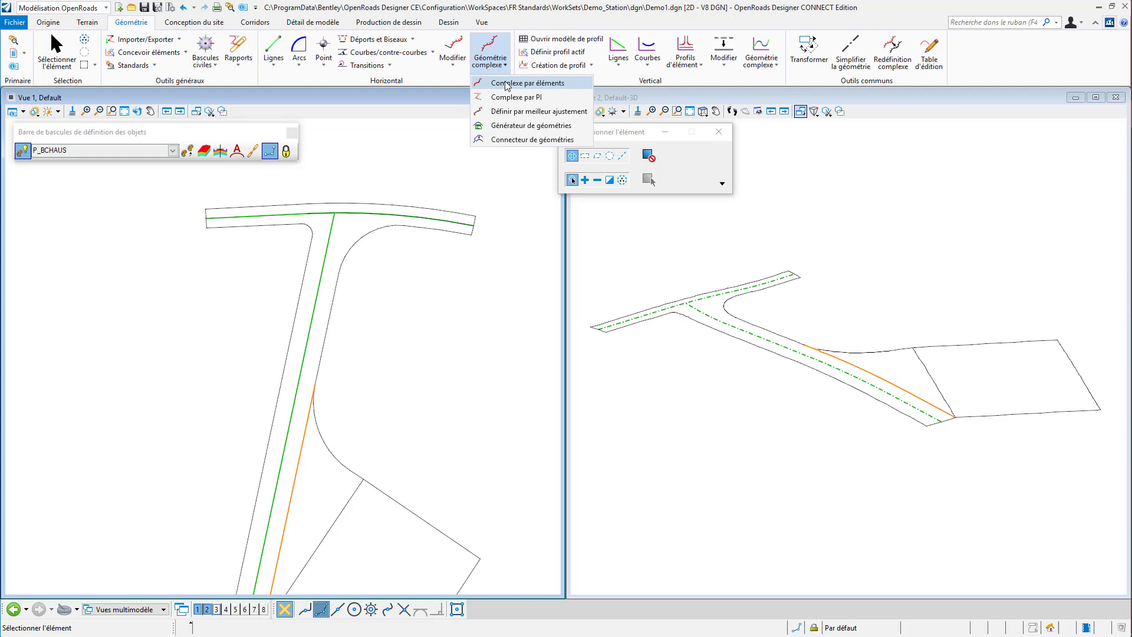
click(505, 84)
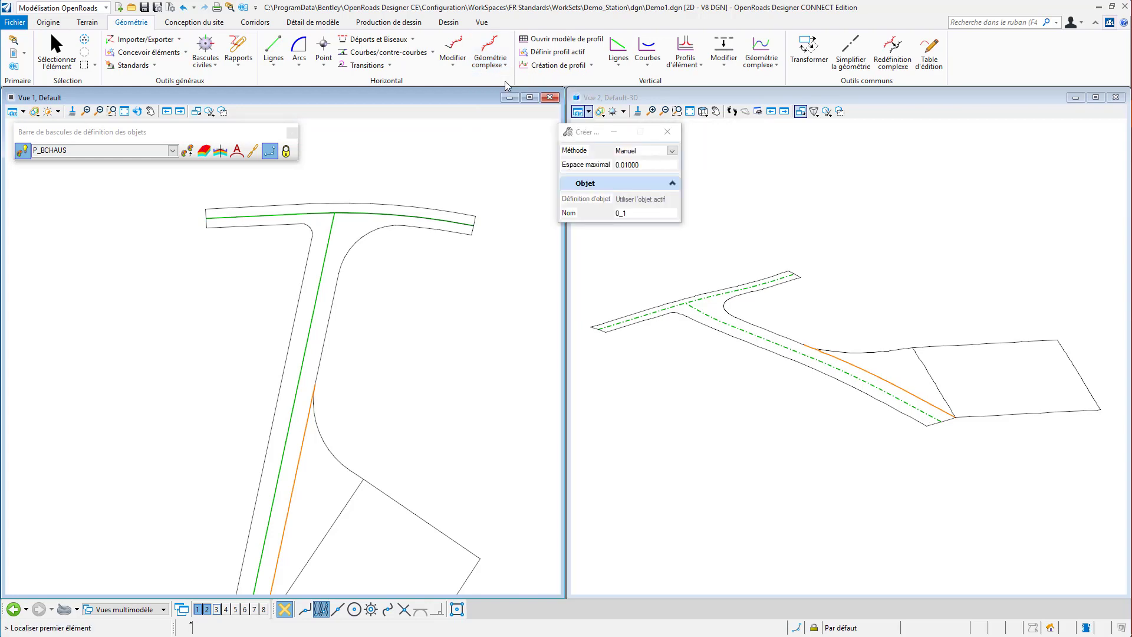
click(672, 151)
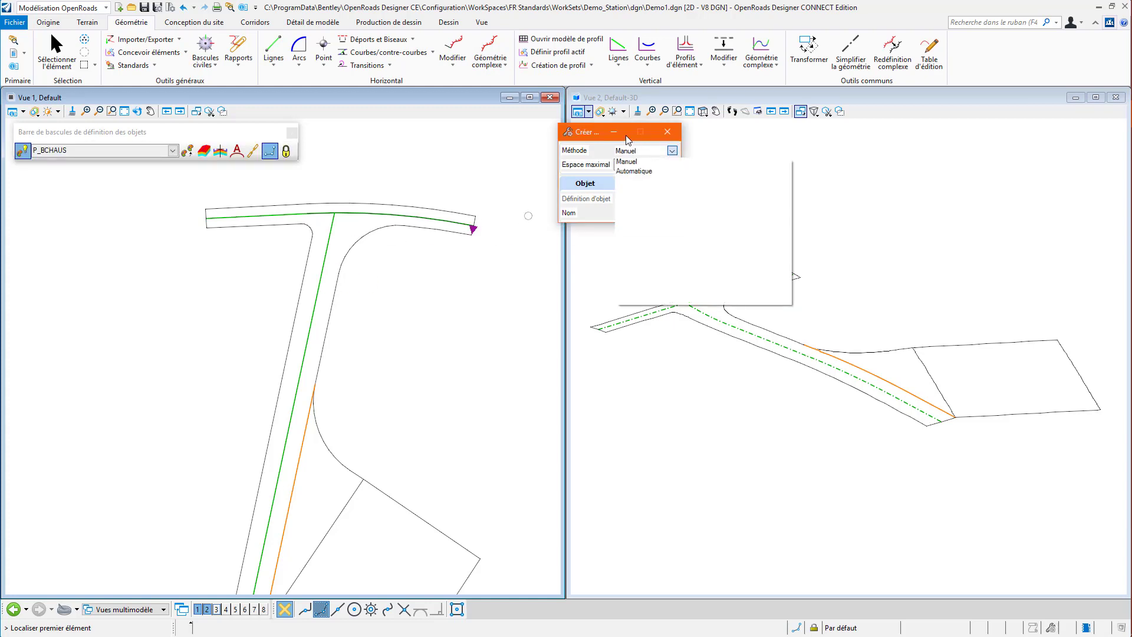
click(590, 135)
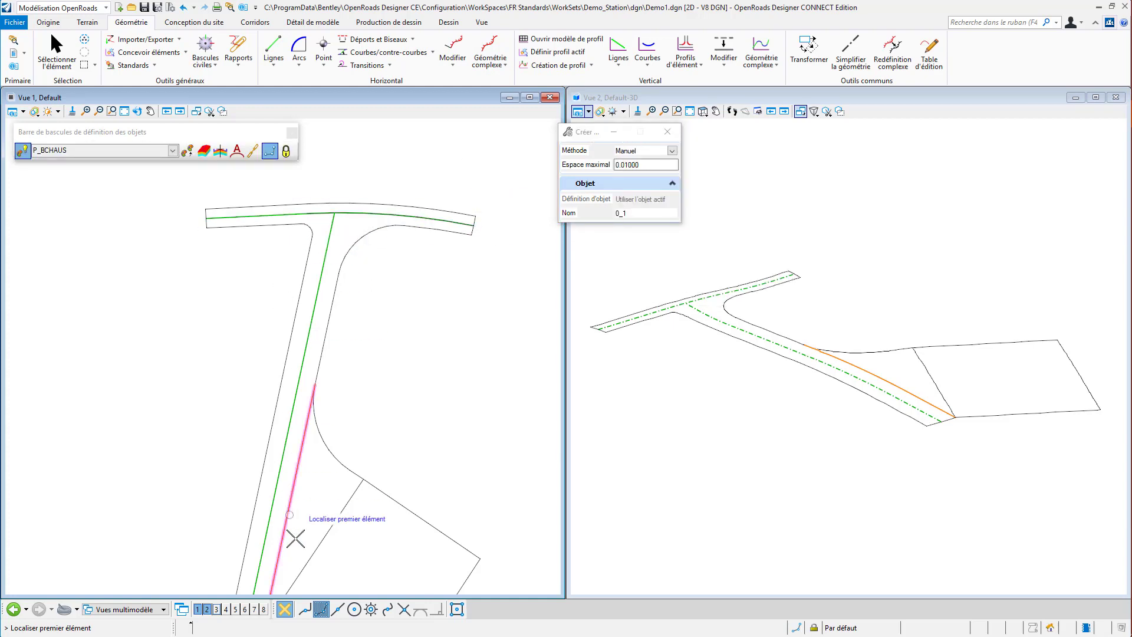
click(574, 209)
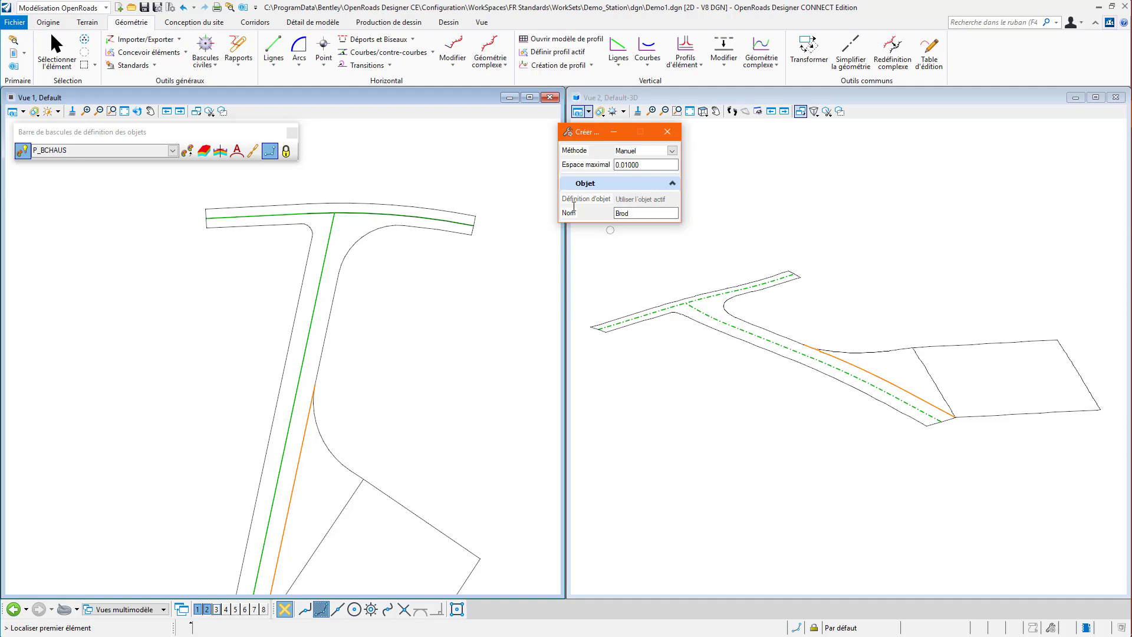
key(Tab)
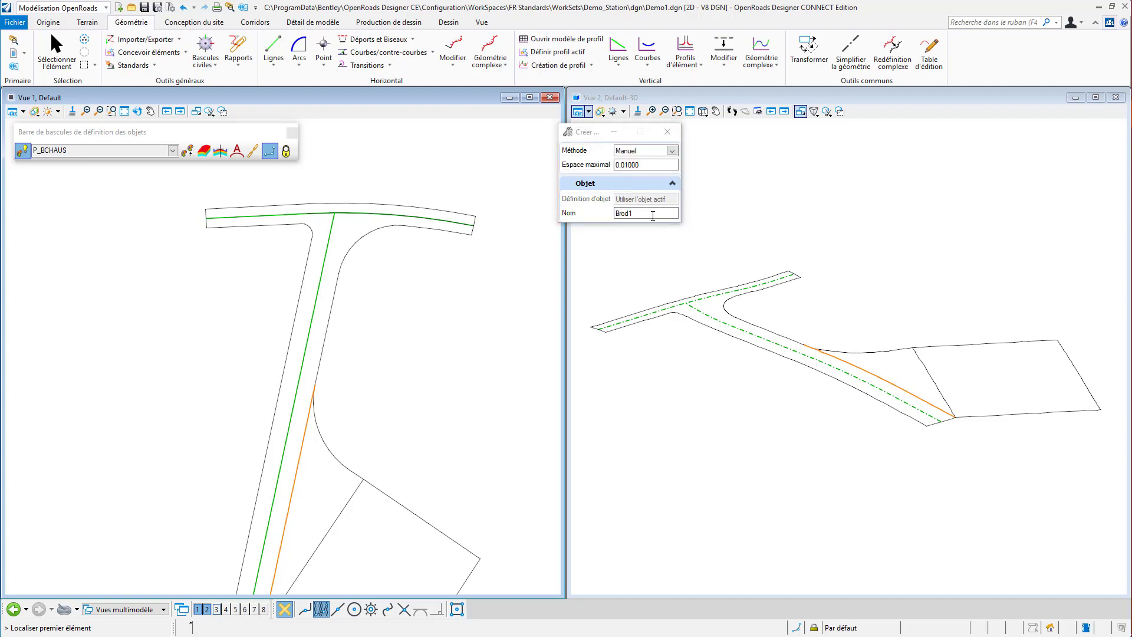
click(578, 196)
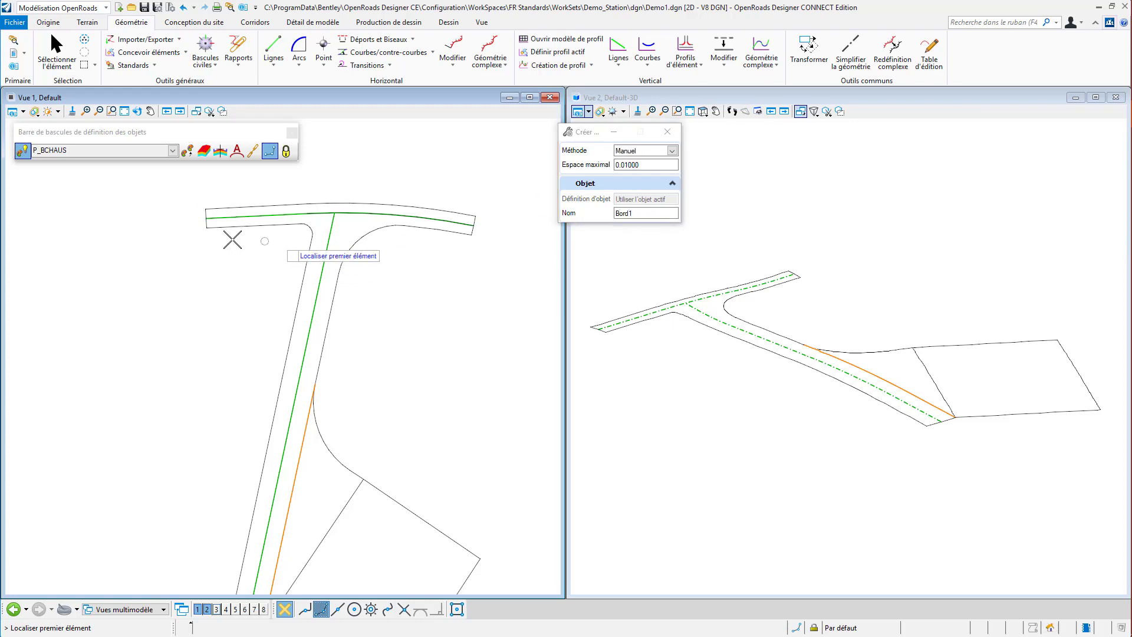
Chain the main road's lower edge, the small corner curve, the side road's outer edge and its adjoining end segment into Bord1.
scroll(295, 213, up, 3)
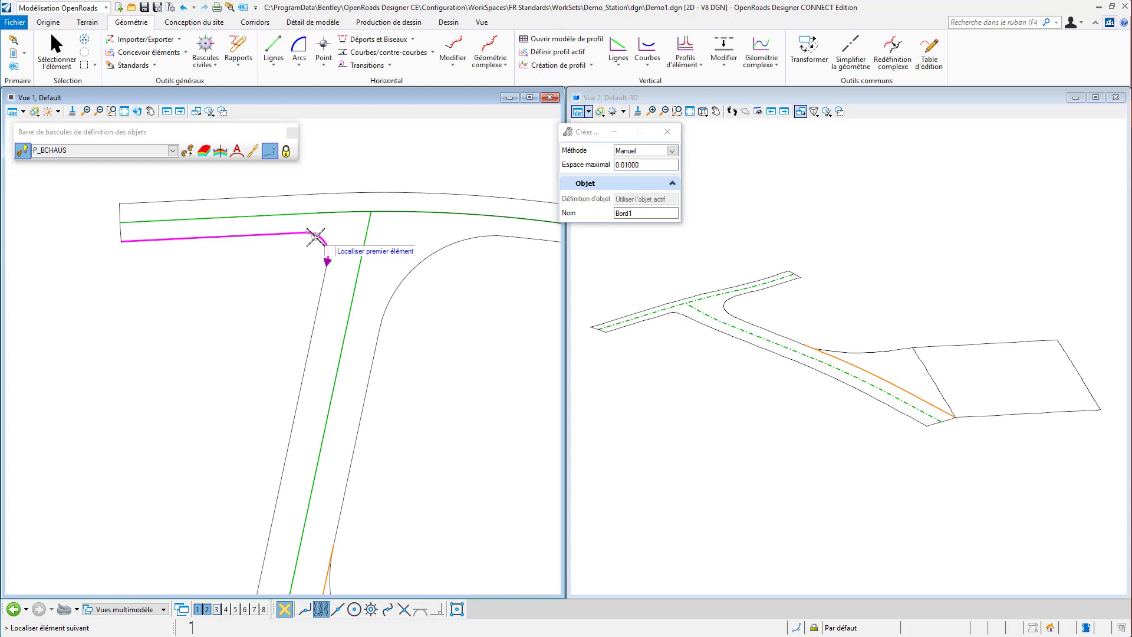
scroll(382, 184, down, 1)
scroll(359, 260, down, 1)
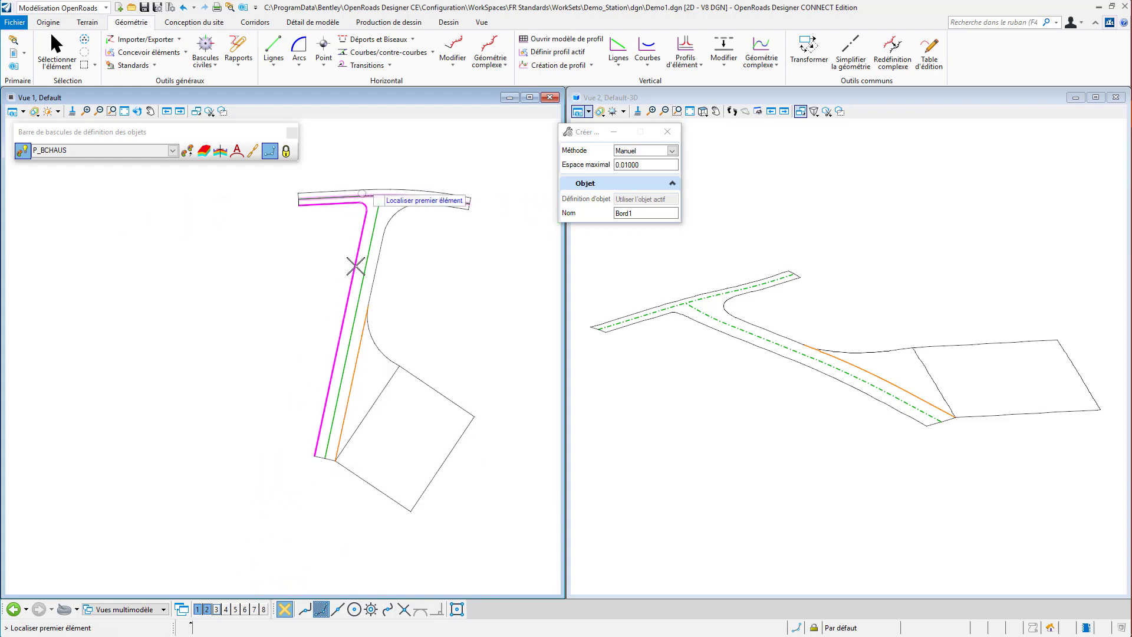
scroll(359, 449, up, 3)
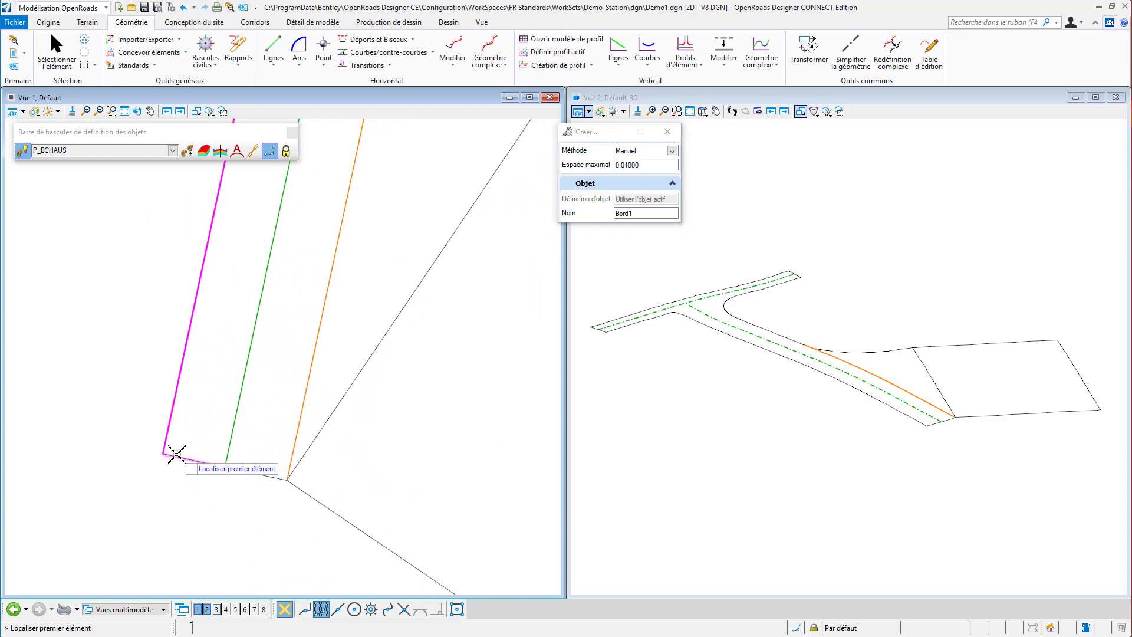
click(171, 454)
right_click(166, 501)
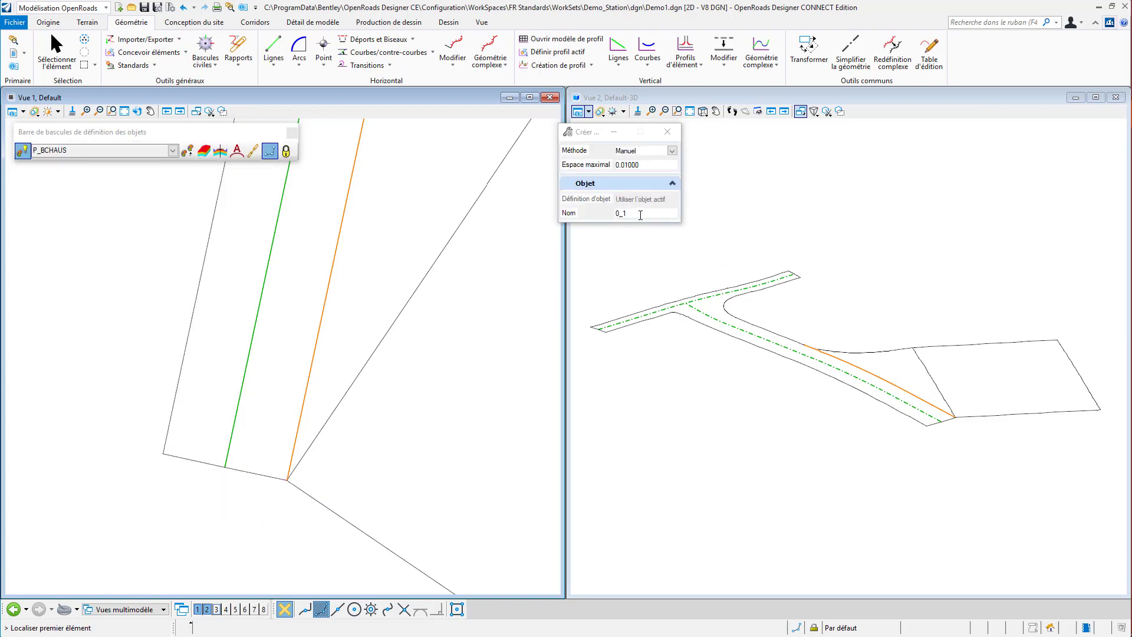
Create a complex element named Bord2 by chaining the platform's three outer sides, leaving out the side facing the road.
double_click(640, 215)
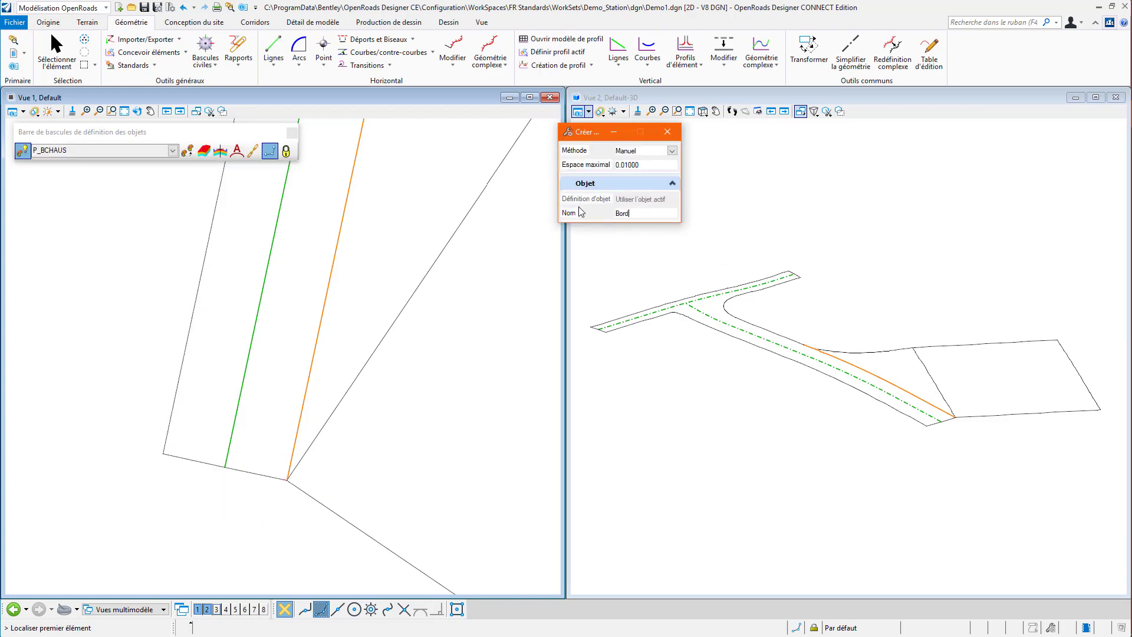
key(Tab)
scroll(171, 311, down, 4)
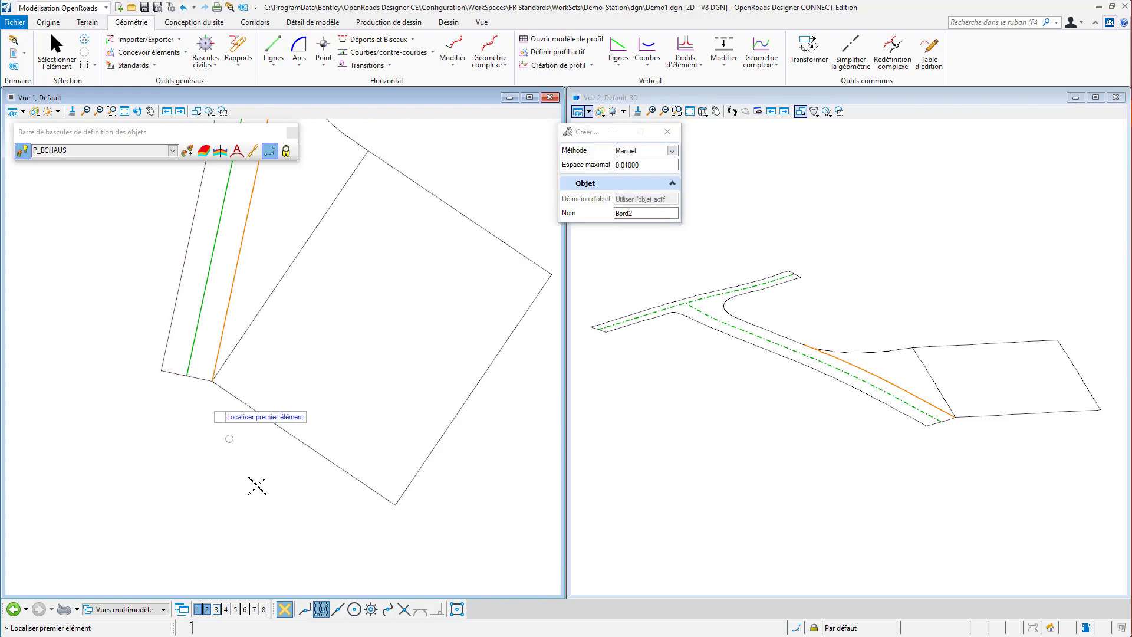
click(223, 386)
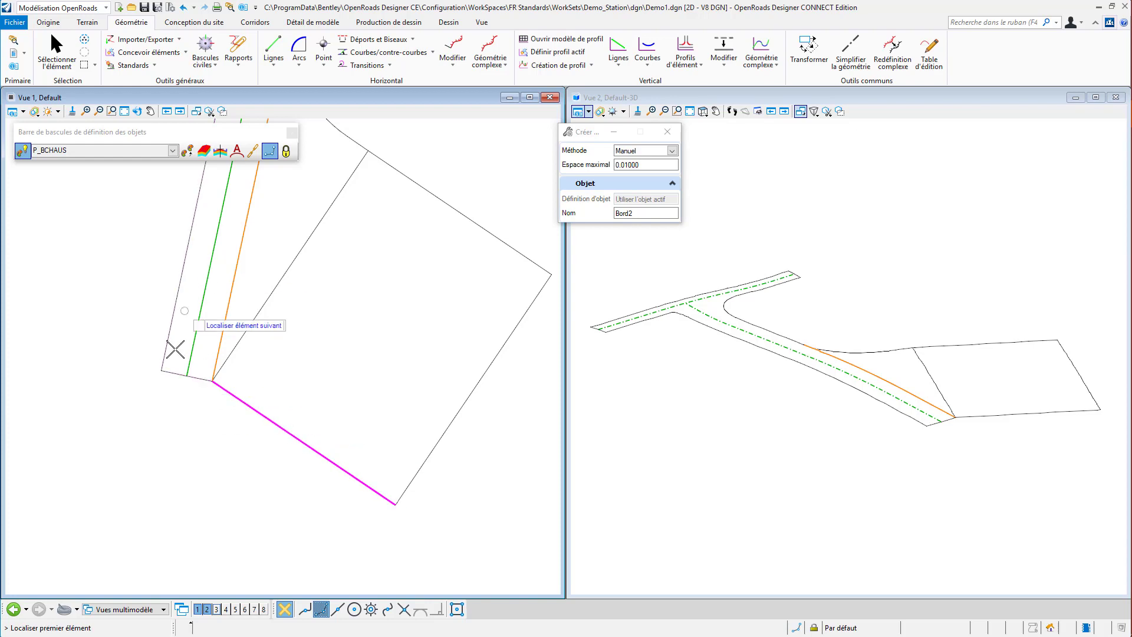
click(399, 498)
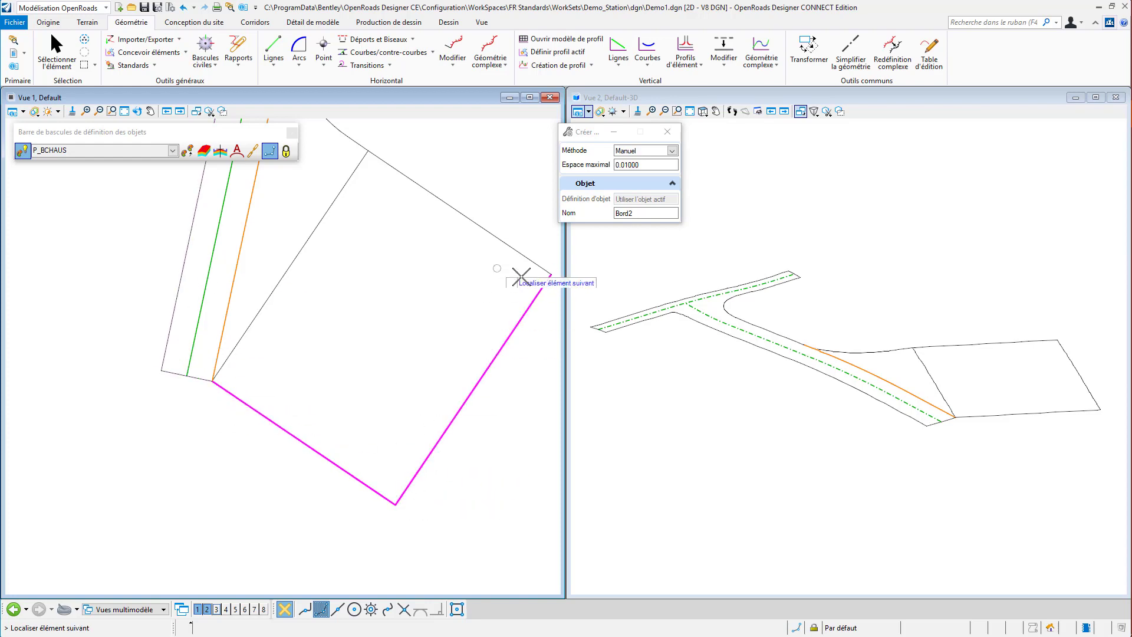
click(545, 270)
scroll(391, 450, down, 3)
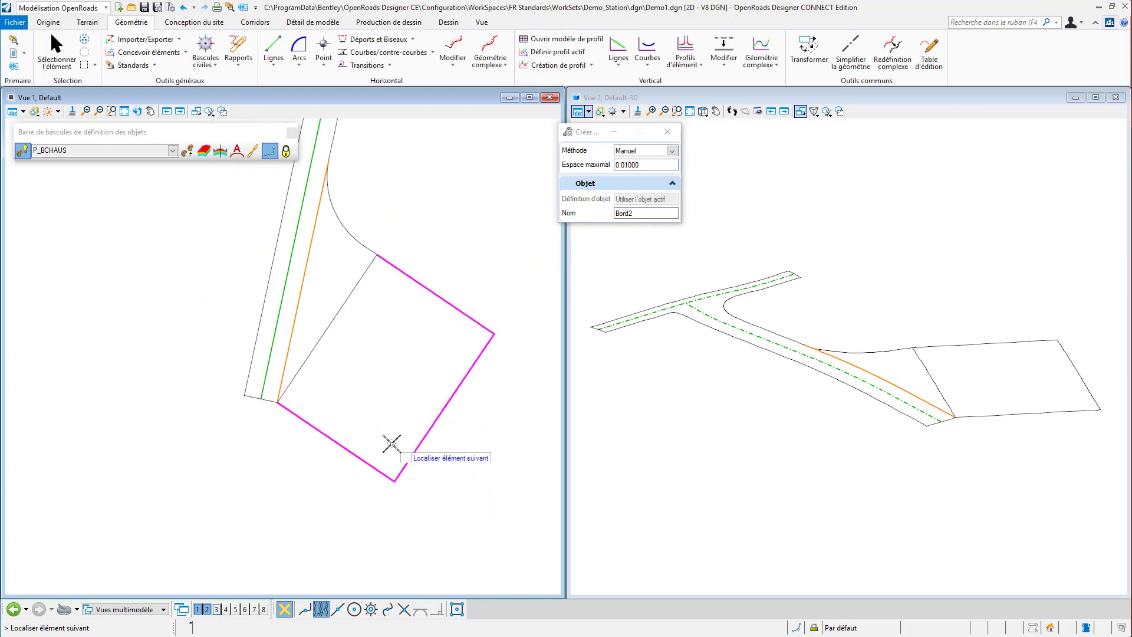
right_click(454, 260)
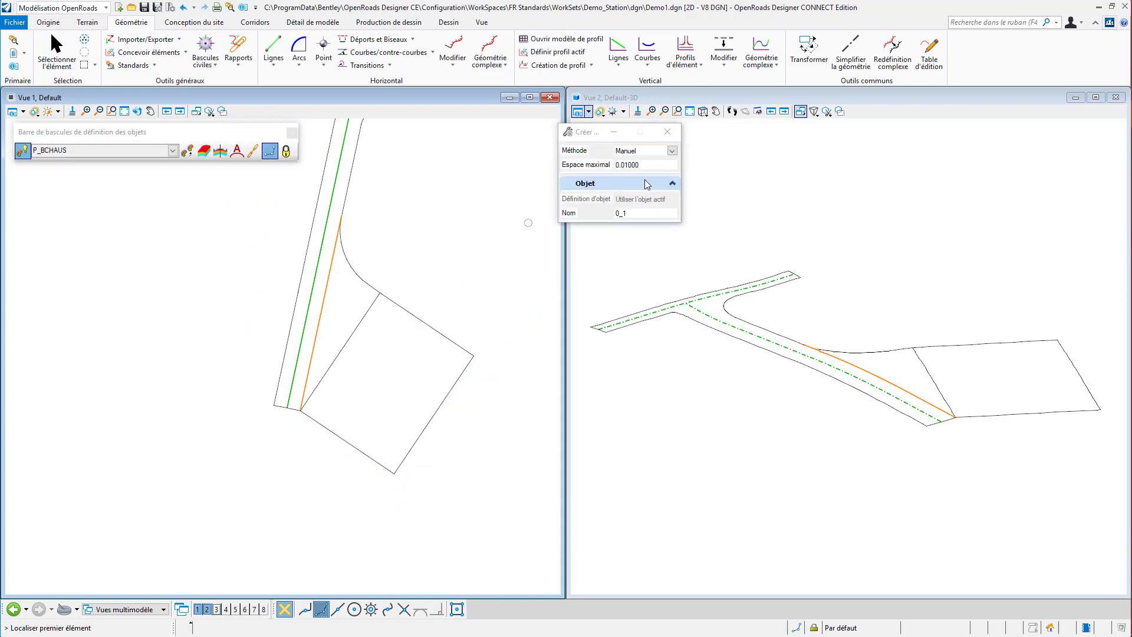
Create a complex element named Bord3 from the curve at the platform corner, along the side road's edge and around the main road's end and upper edge.
click(639, 213)
click(591, 209)
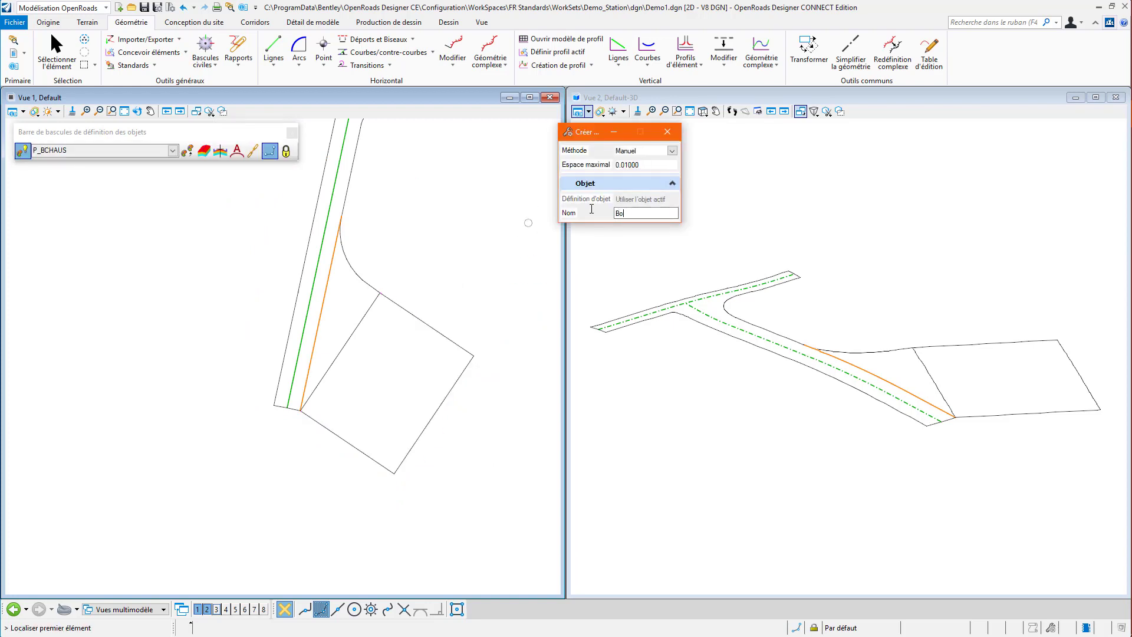
key(Tab)
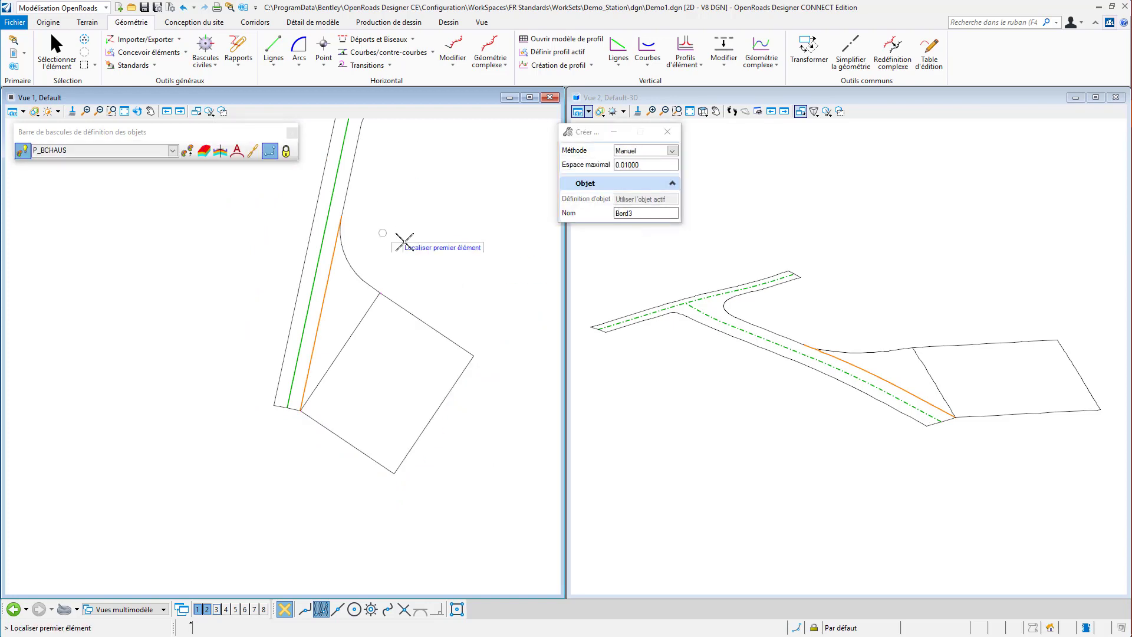
scroll(359, 301, up, 3)
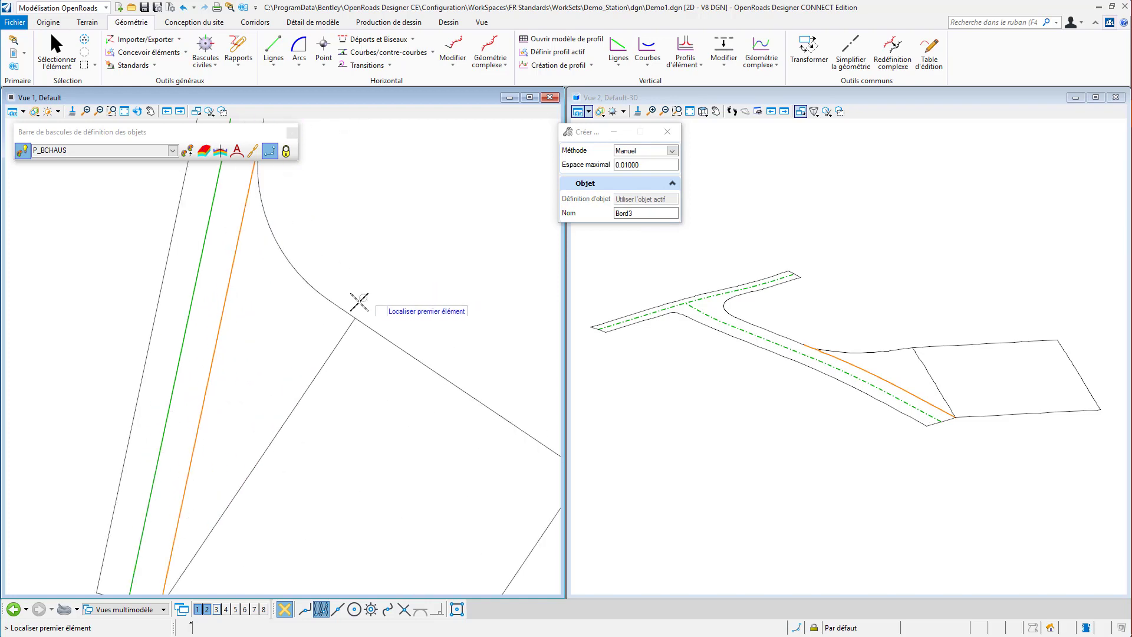
click(314, 287)
scroll(362, 485, down, 3)
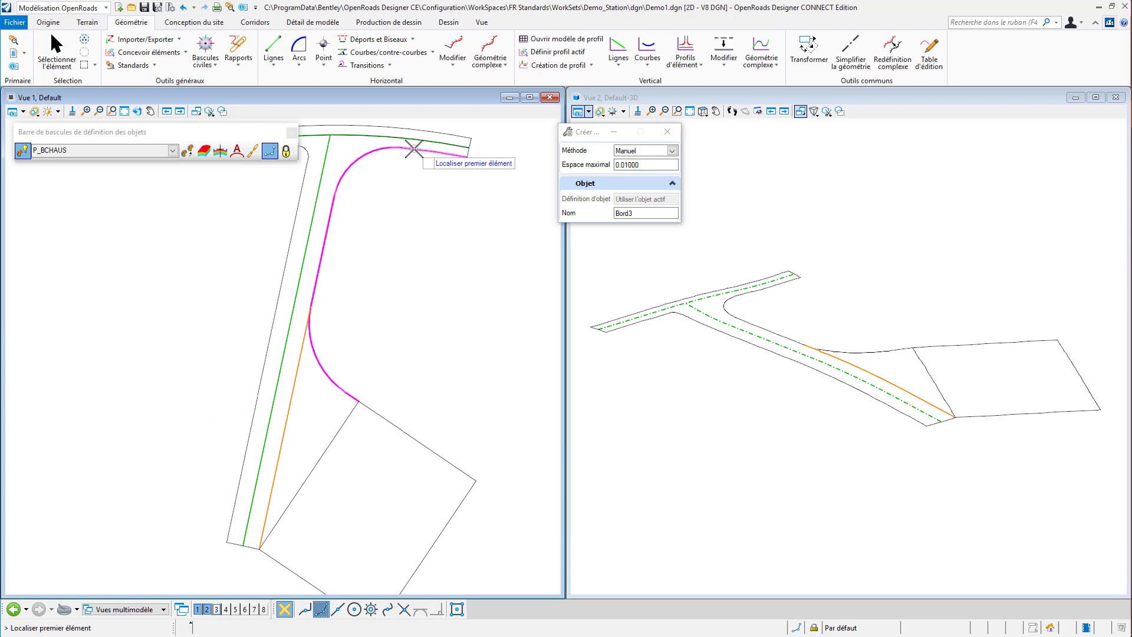
scroll(429, 144, up, 3)
scroll(430, 144, up, 2)
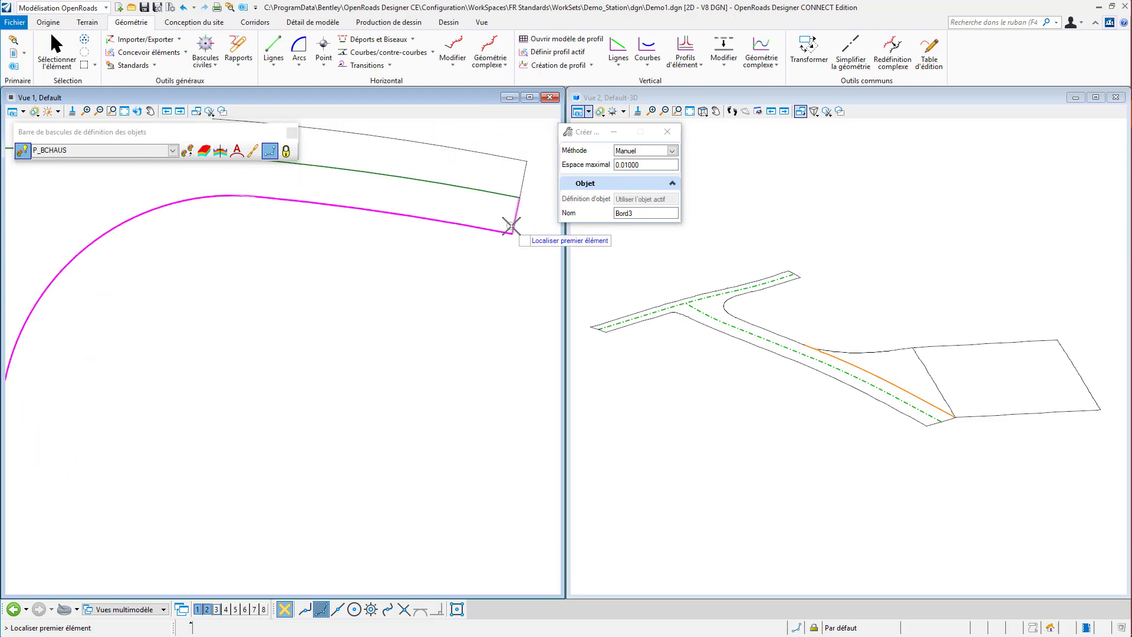
click(523, 190)
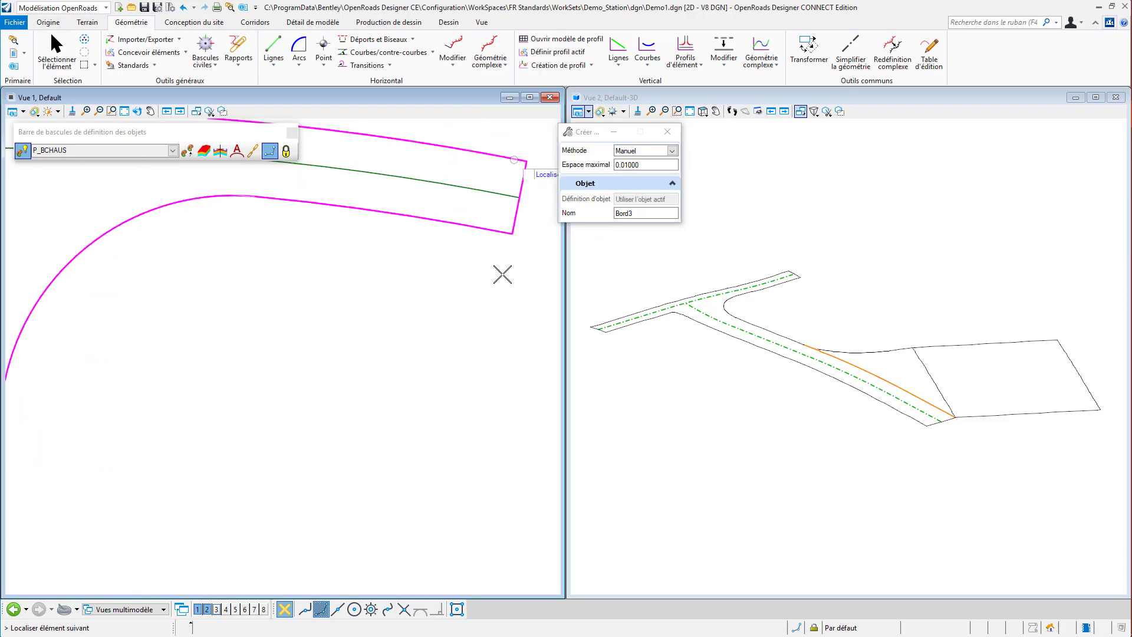
scroll(489, 322, down, 3)
right_click(346, 219)
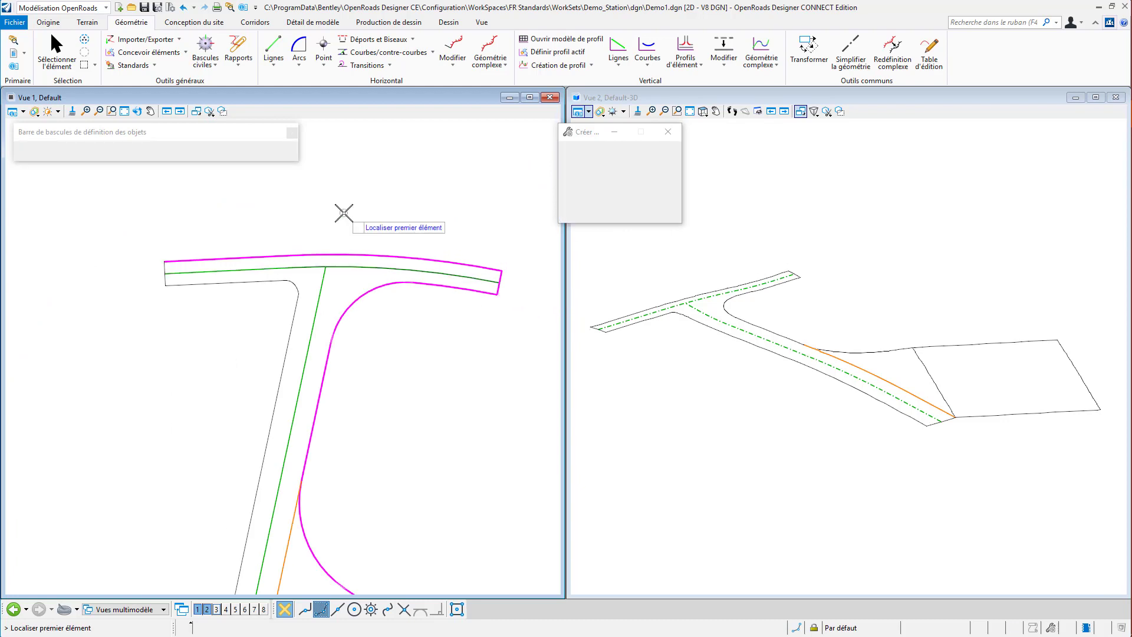
right_click(347, 245)
Open the profile model of Bord3 in view 3, maximize the view and fit the profile in it.
click(346, 255)
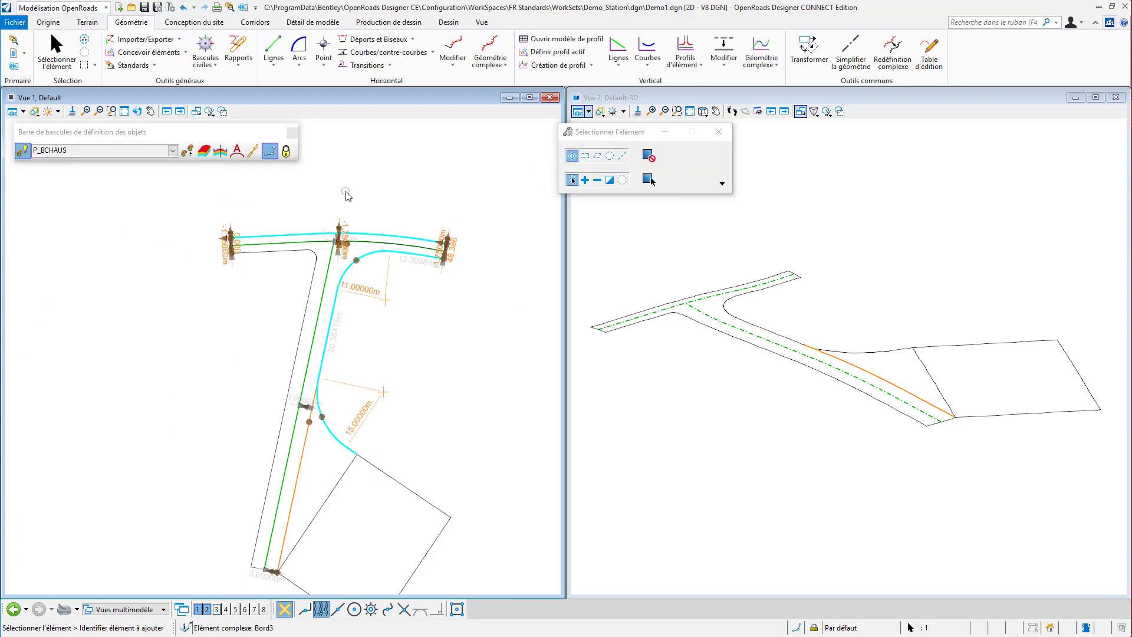
scroll(359, 230, up, 5)
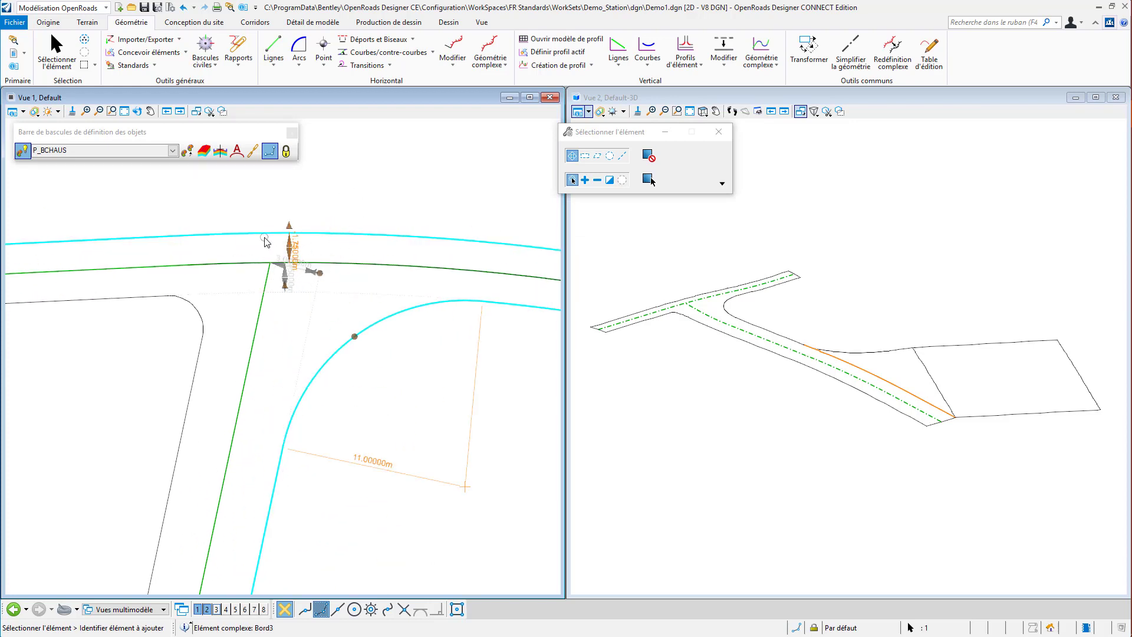
click(371, 460)
click(383, 242)
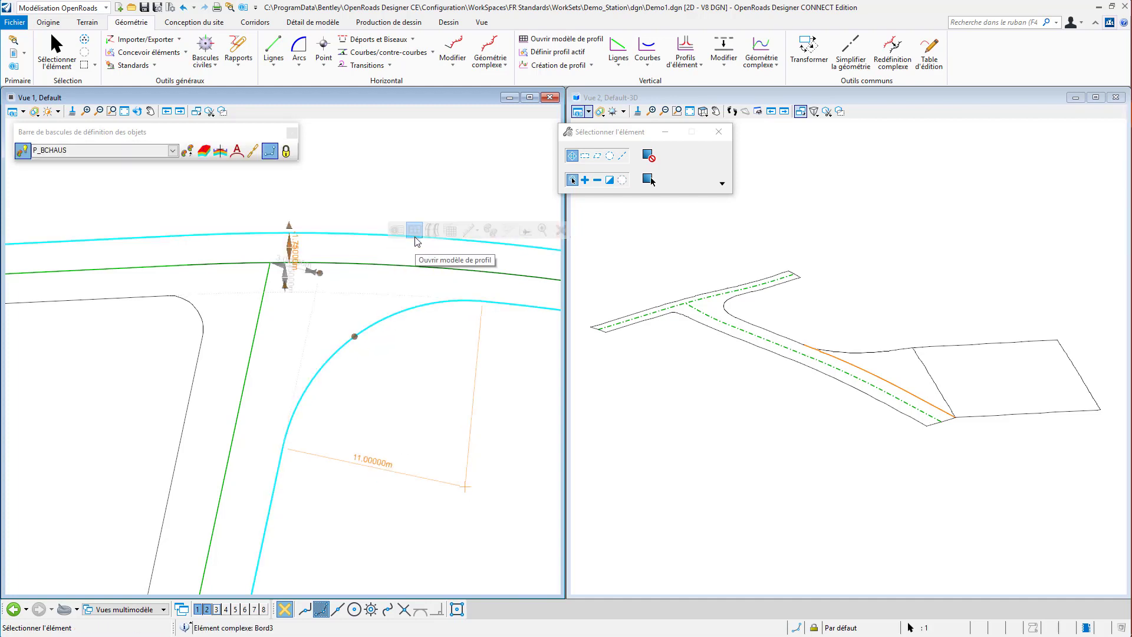
click(412, 230)
click(217, 609)
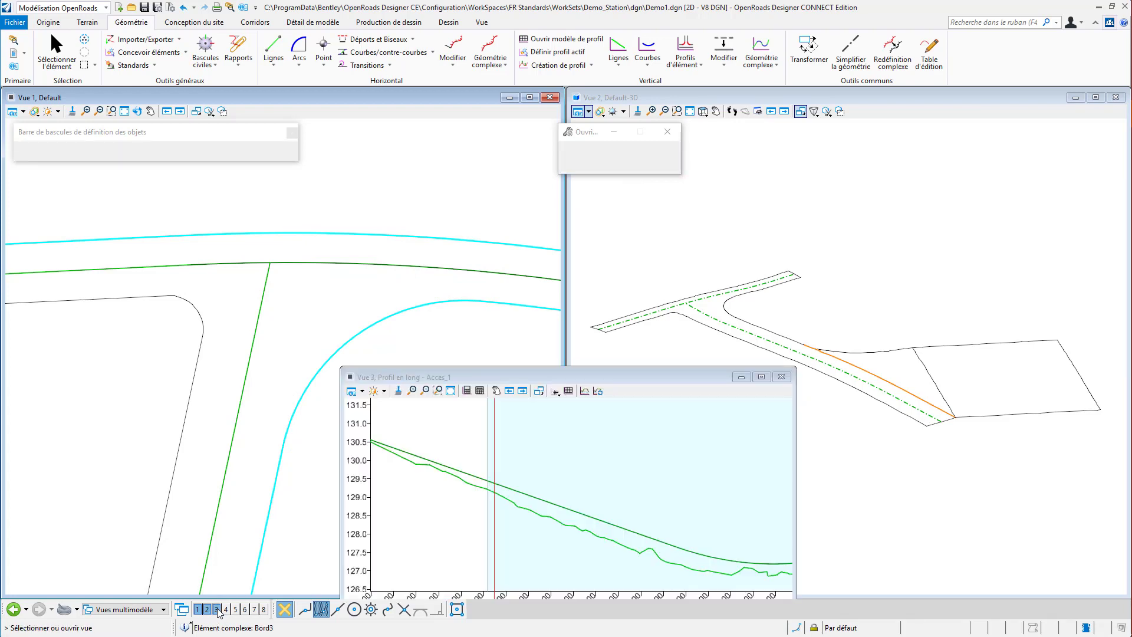
click(412, 524)
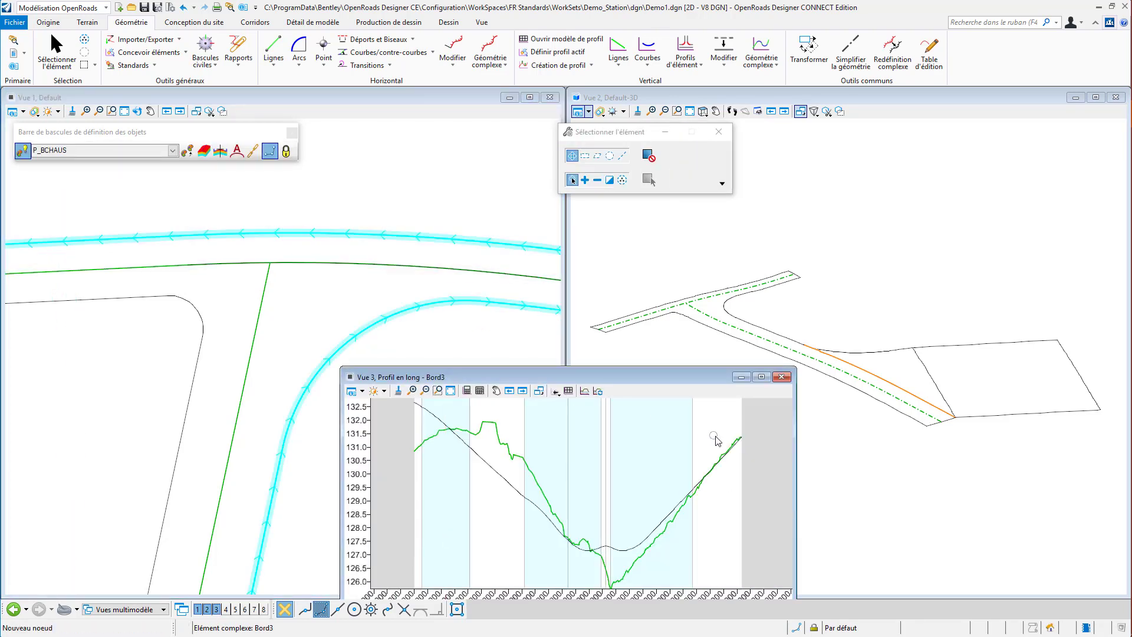
click(762, 377)
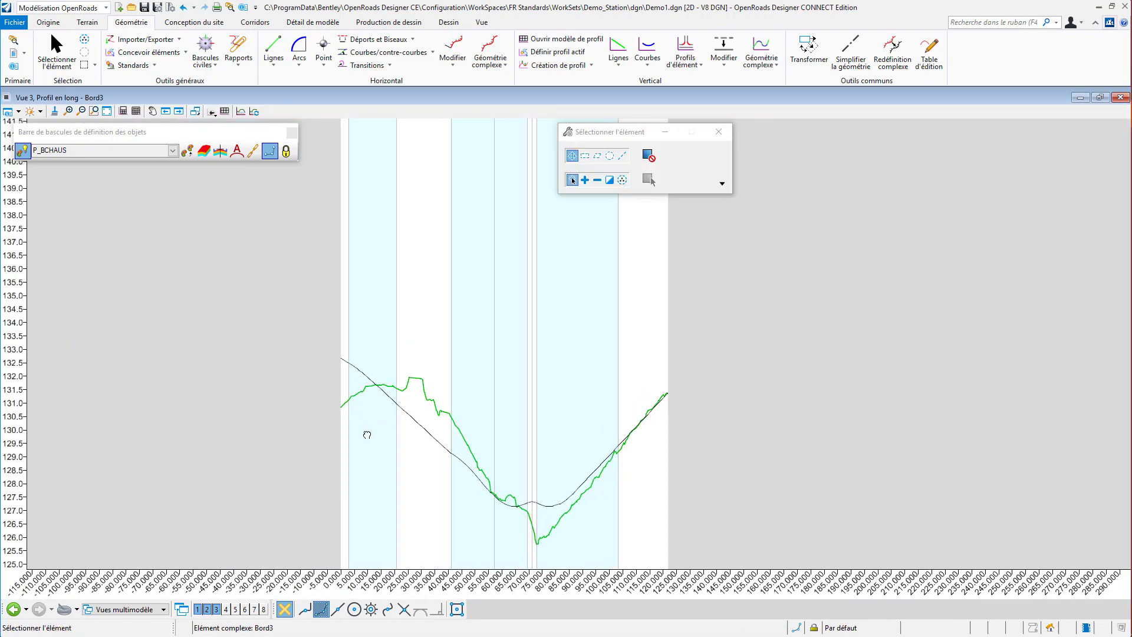
click(136, 111)
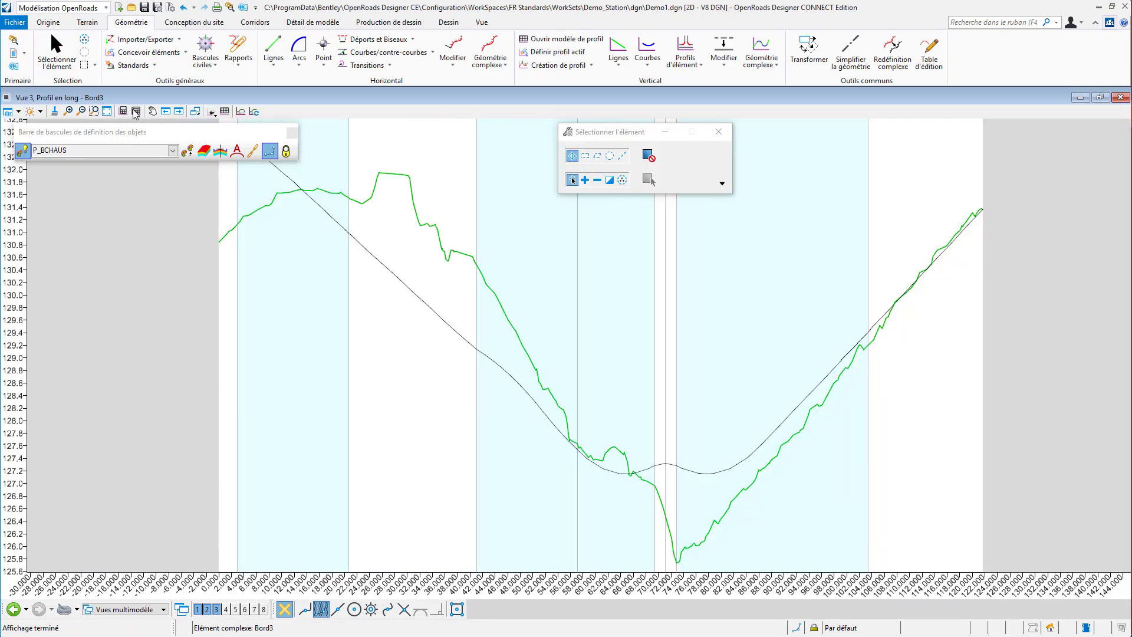
Build a complex profile by elements named PL from Bord3's edge profiles, using the Automatique method.
click(761, 61)
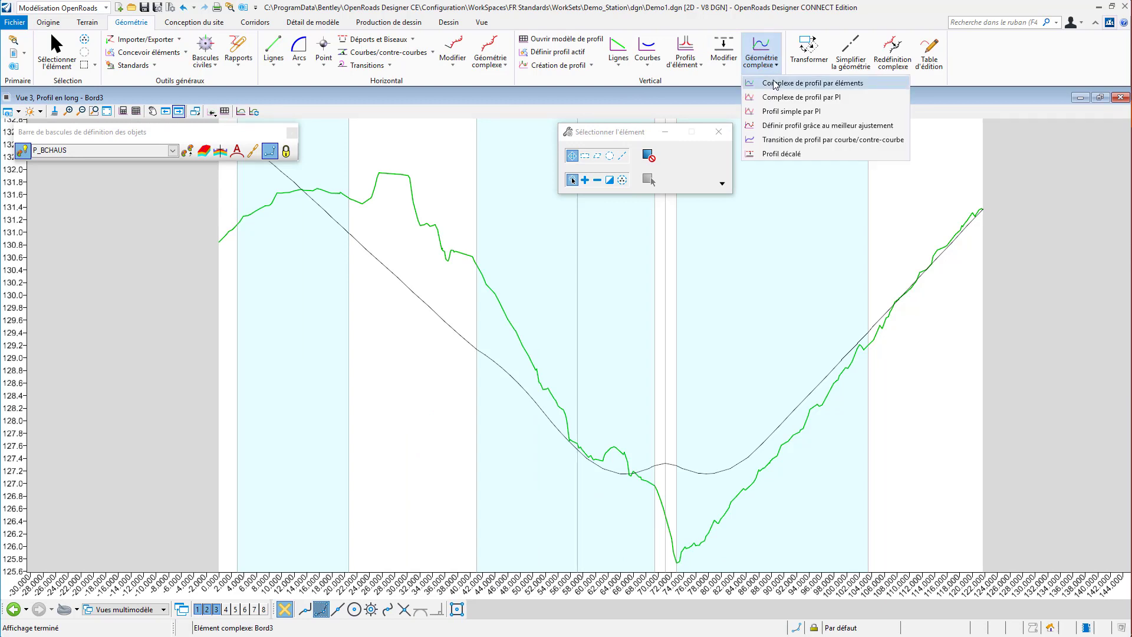
click(775, 84)
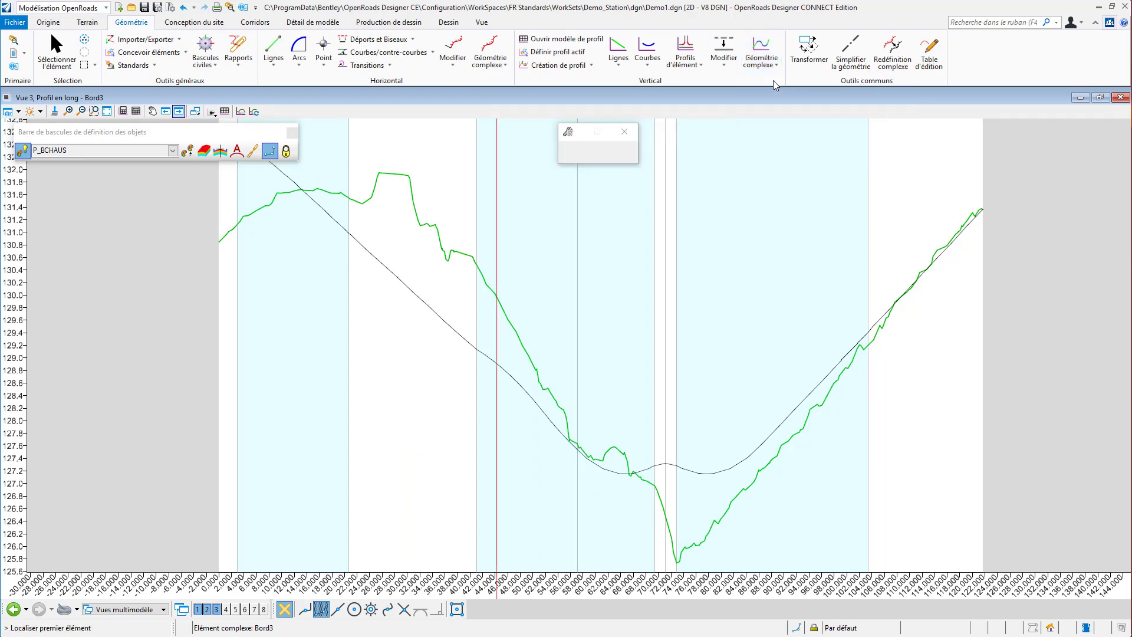
click(291, 134)
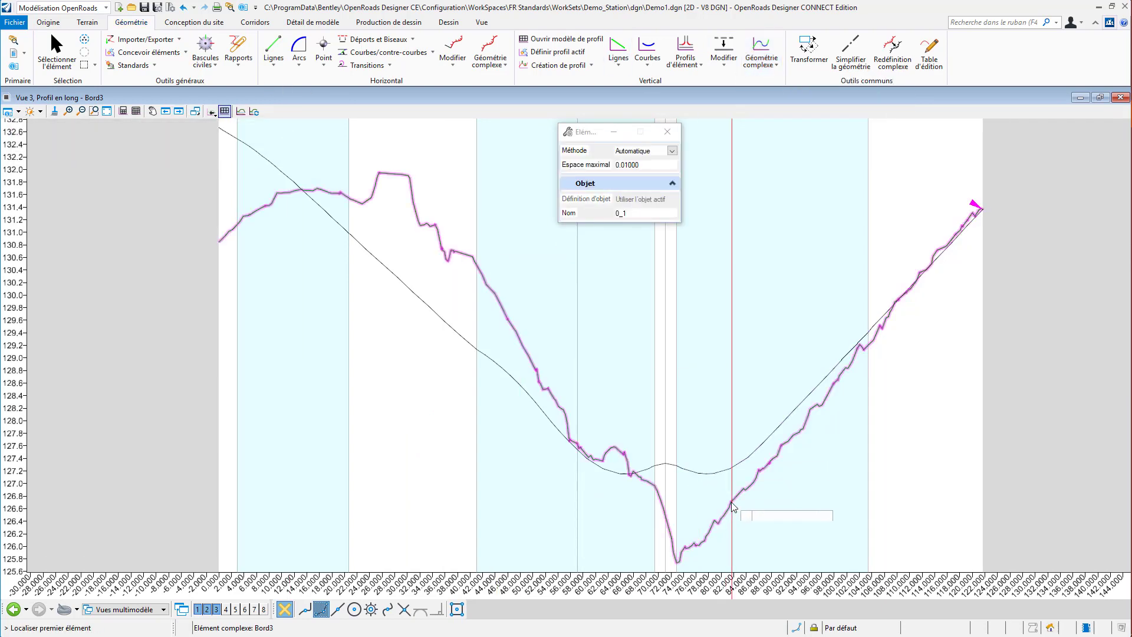
click(627, 213)
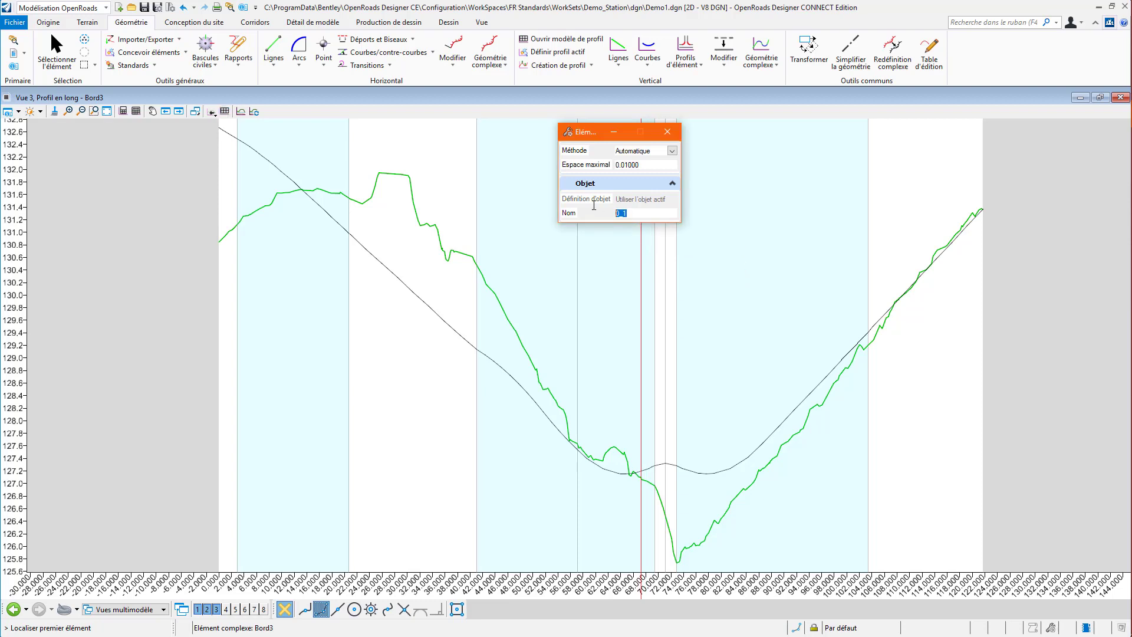
text(PL)
key(Tab)
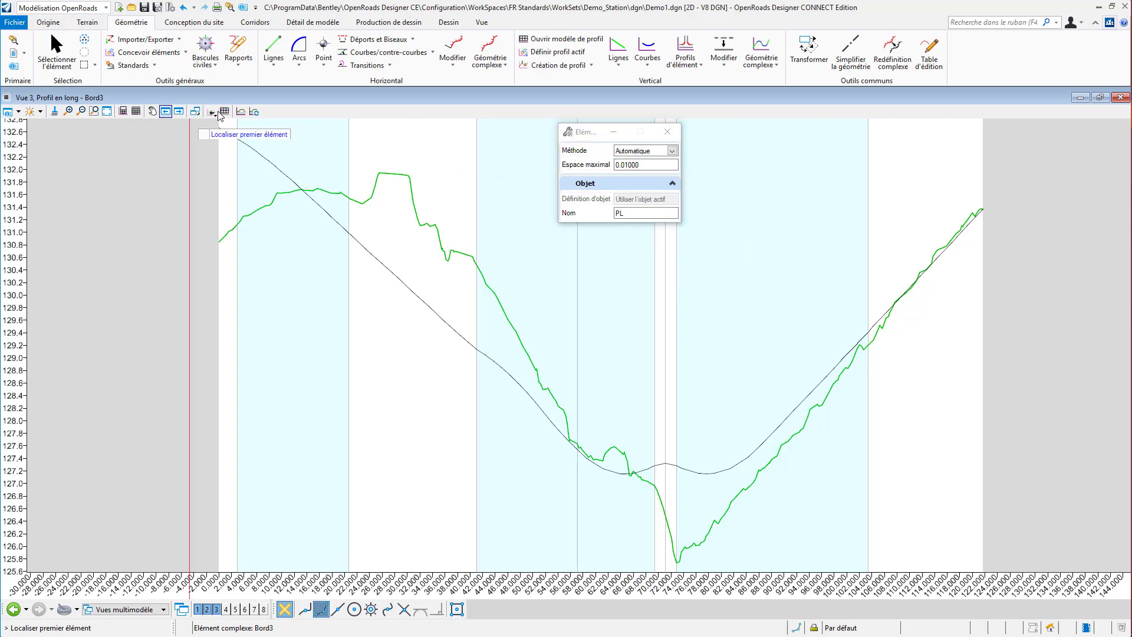
right_click(163, 172)
key(Escape)
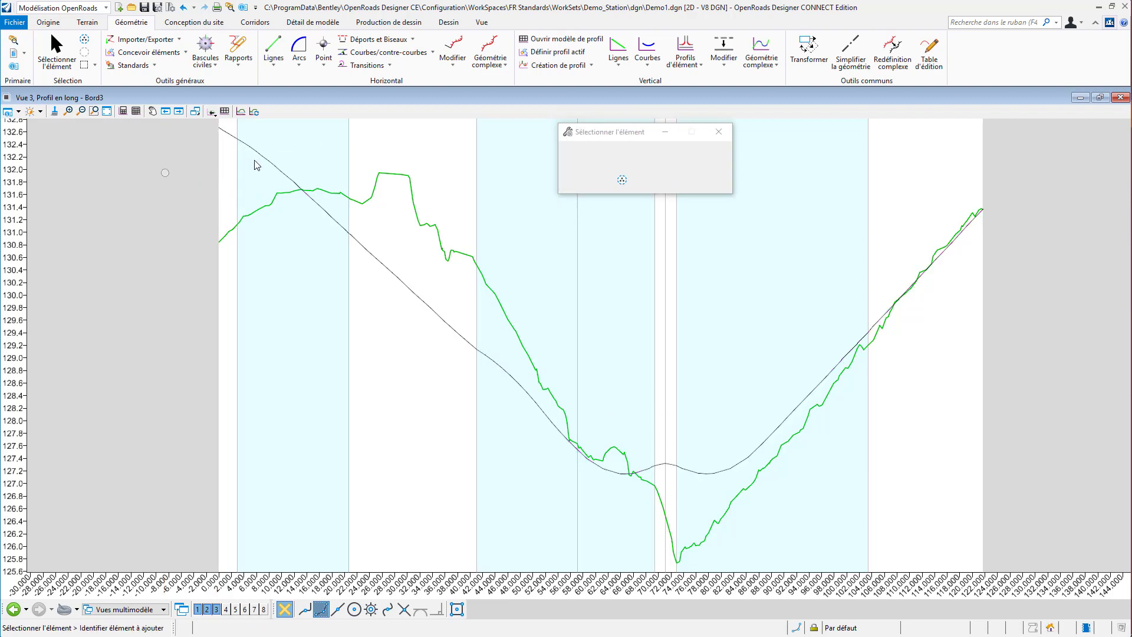
Set the PL profile of Bord3 as its active profile and close the profile view.
click(265, 158)
click(297, 151)
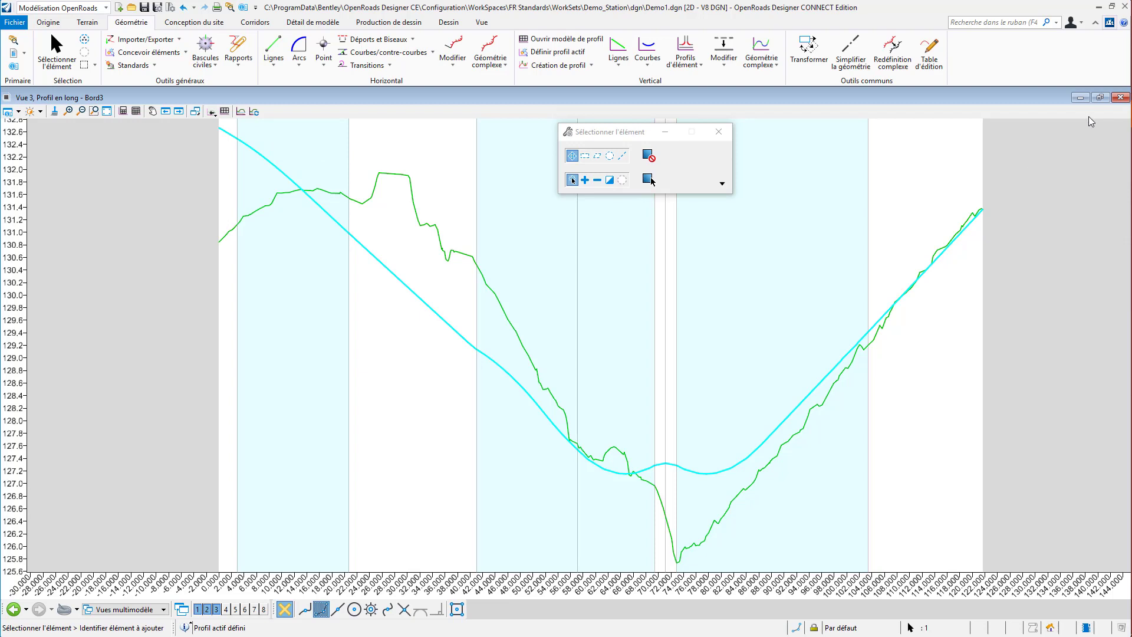
click(1120, 97)
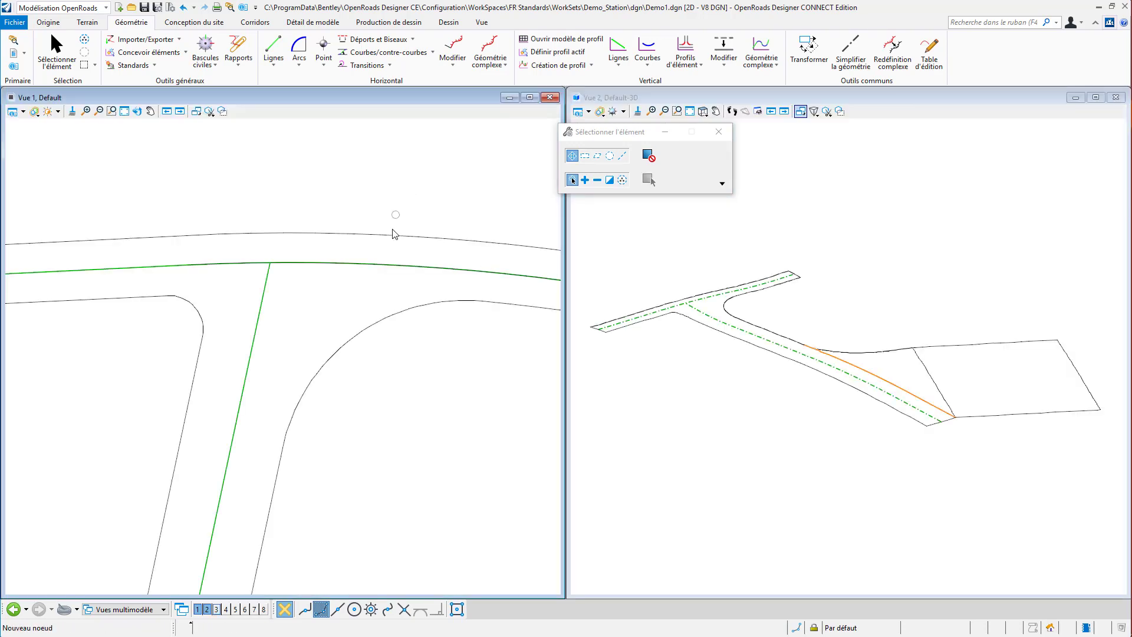
Select the Bord1 complex element and open its profile model in view 3.
scroll(394, 224, down, 3)
click(306, 272)
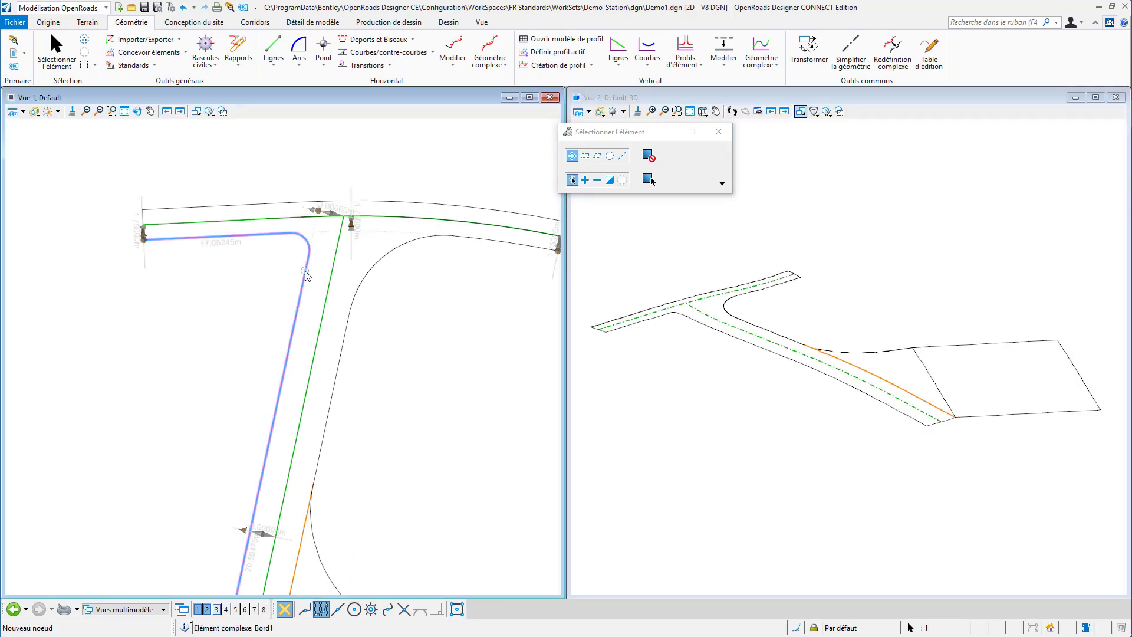
click(337, 265)
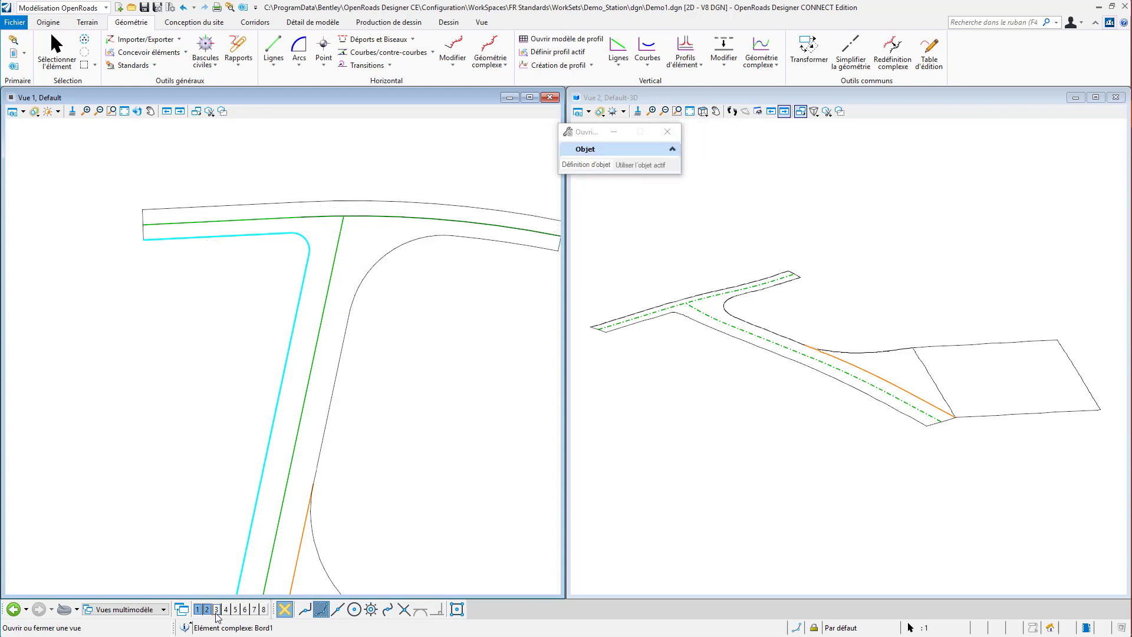
click(217, 611)
click(324, 409)
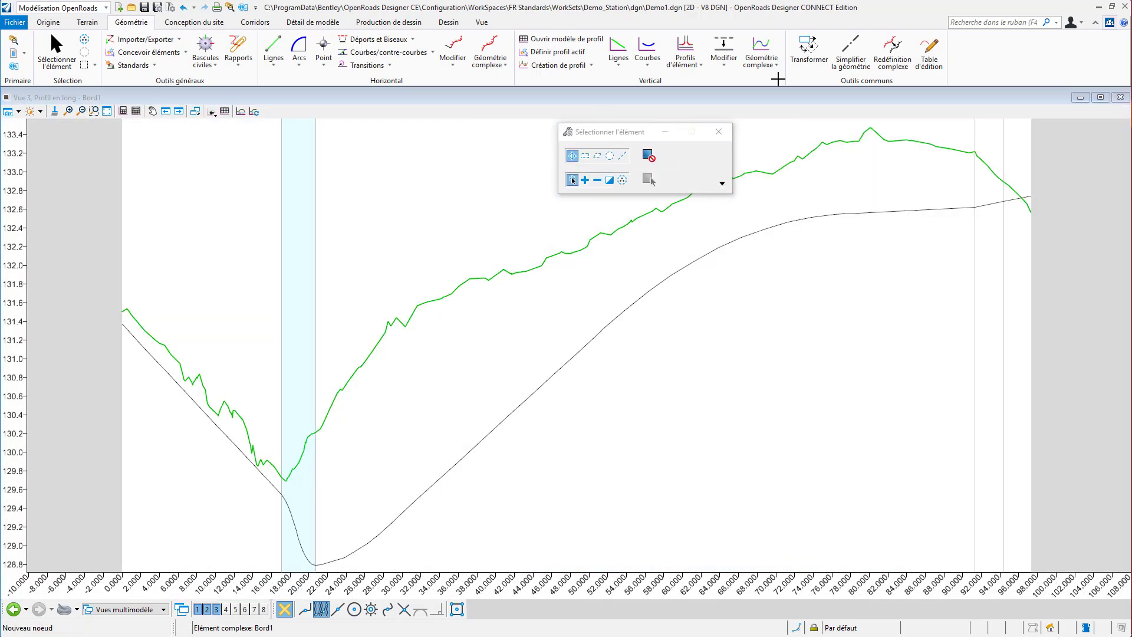
Build a complex profile by elements named PL from Bord1's edge profiles with the Automatique method, and select it.
click(768, 48)
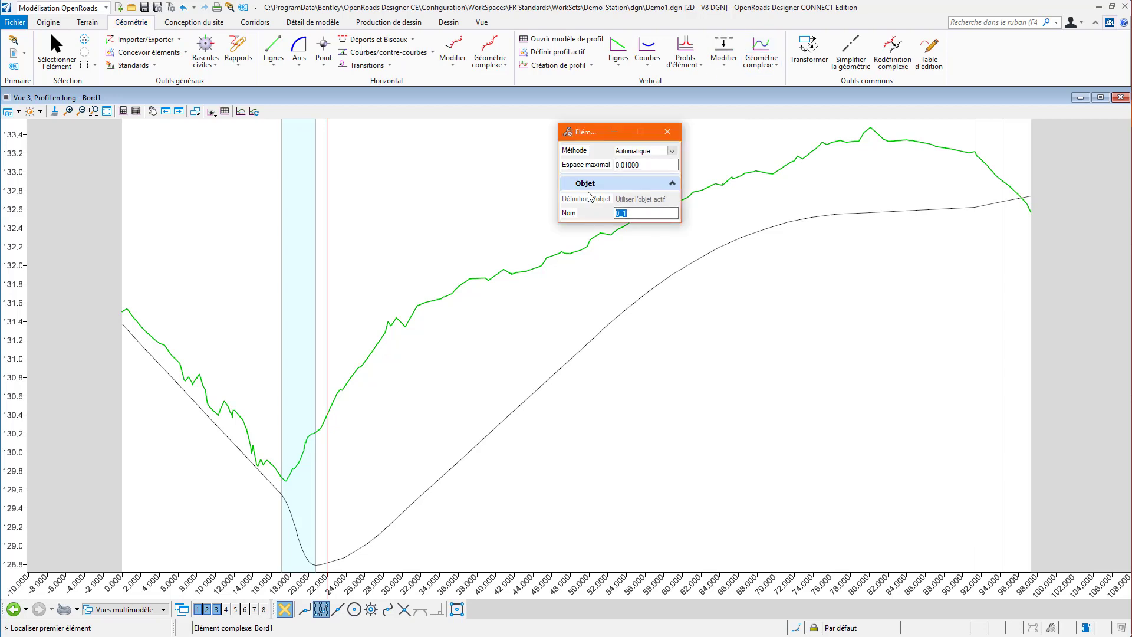
text(PL)
key(Tab)
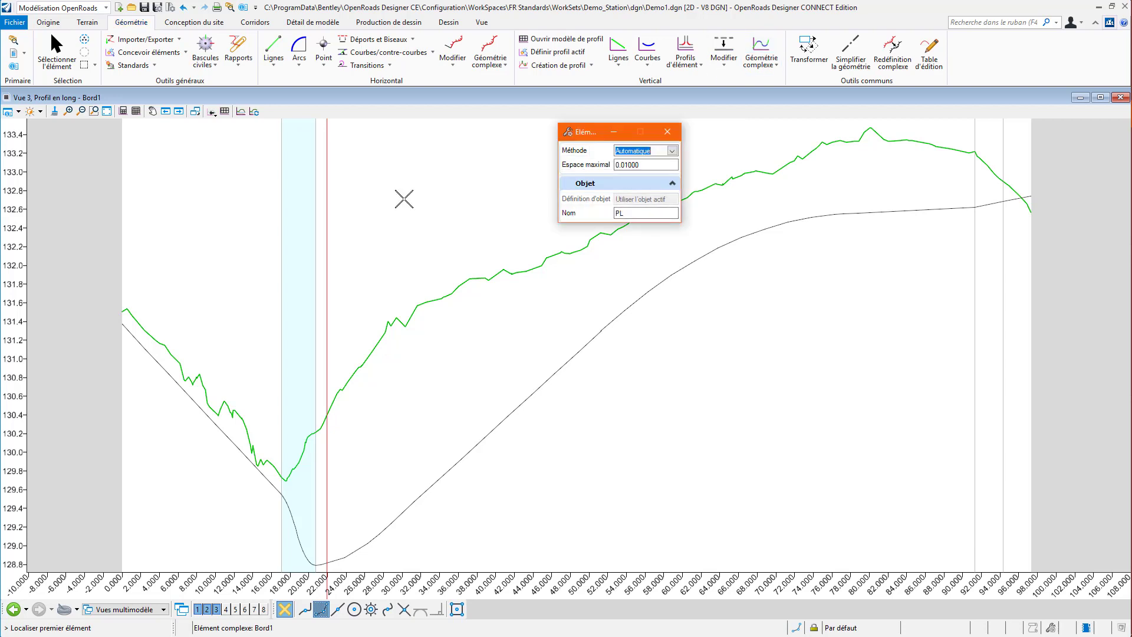
click(115, 327)
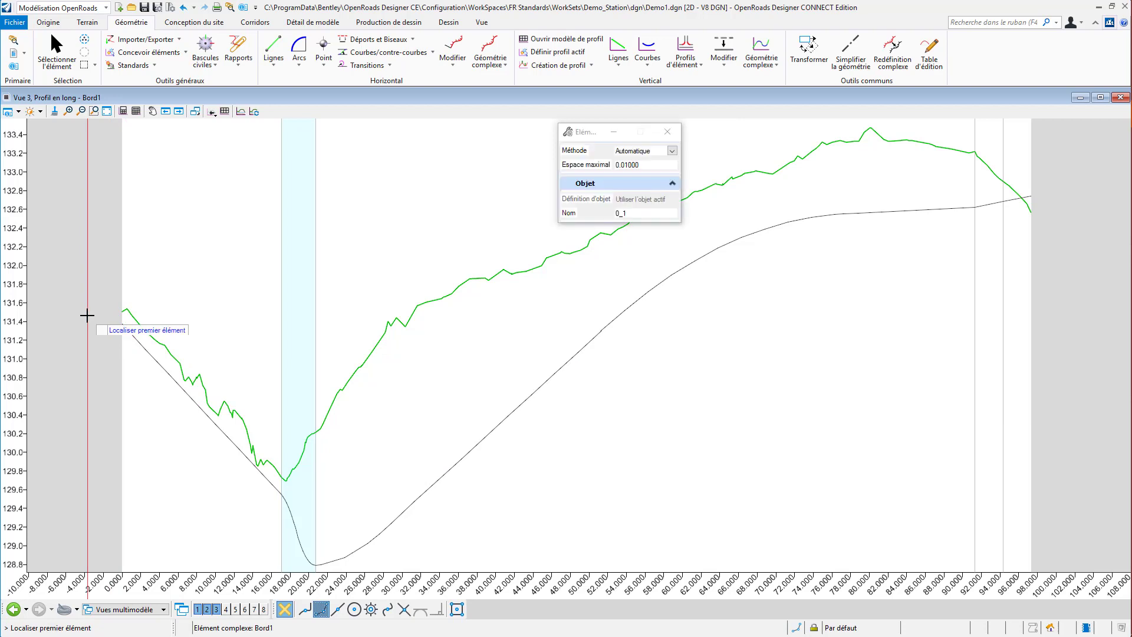
click(143, 347)
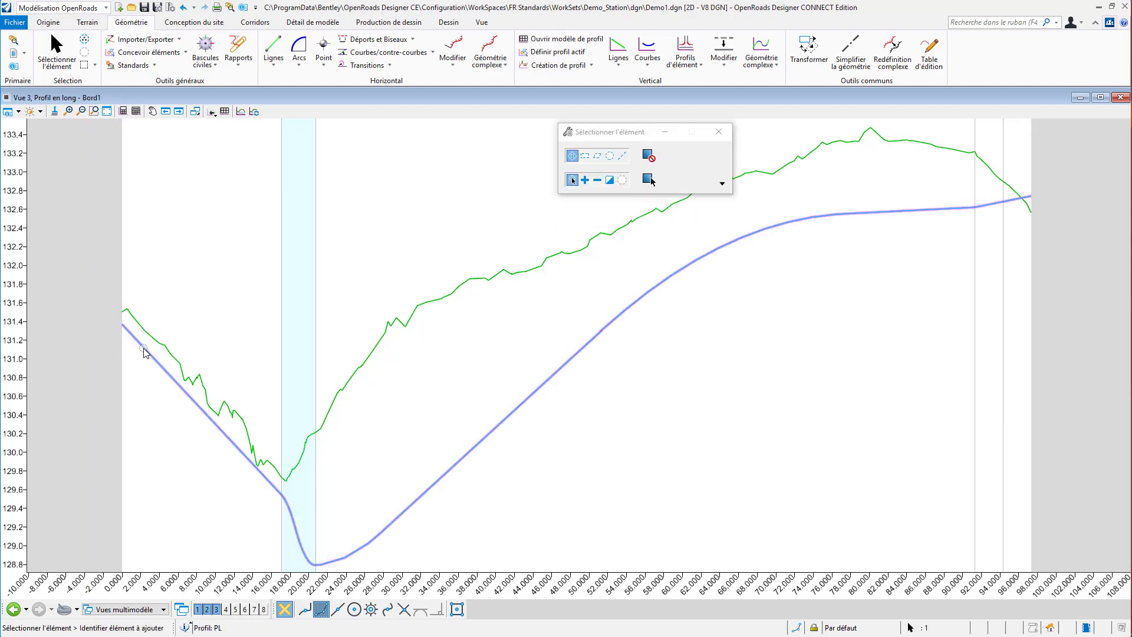
Set the PL profile of Bord1 as its active profile and close the profile view.
click(160, 342)
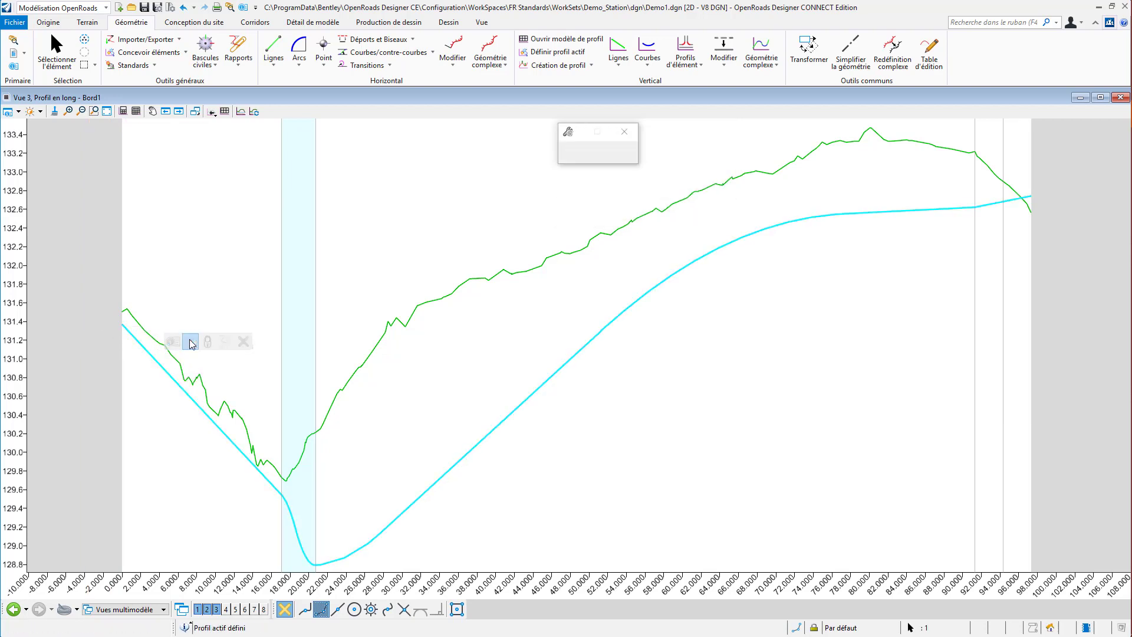
click(1120, 97)
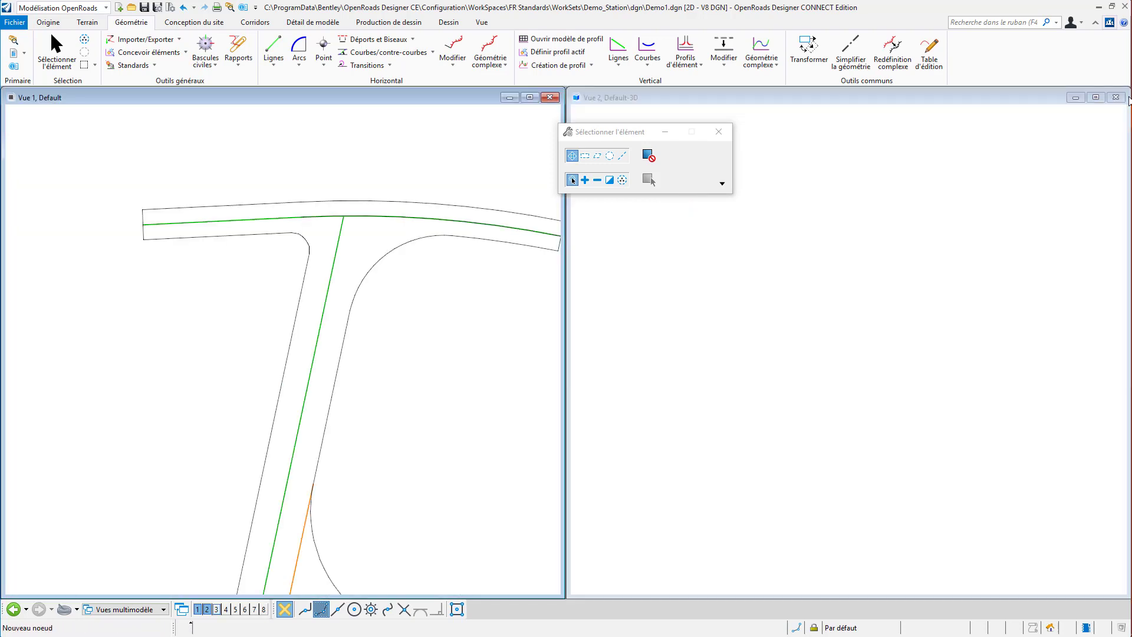
Select the Bord2 complex element around the platform and open its profile model in view 3.
scroll(229, 276, down, 2)
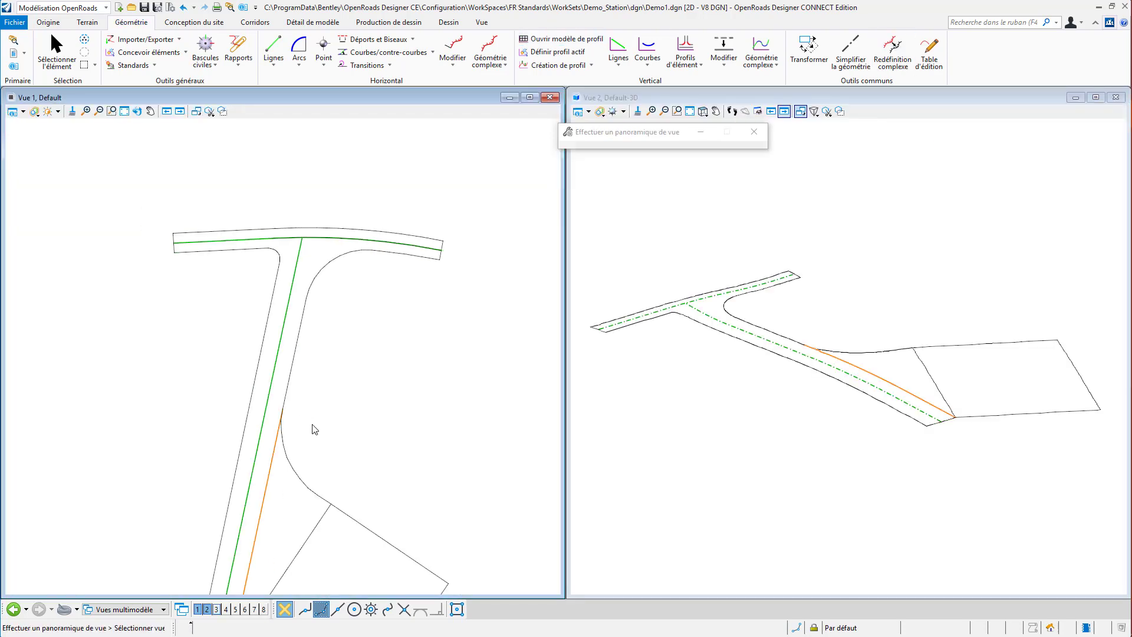
middle_drag(313, 424, 285, 246)
click(394, 454)
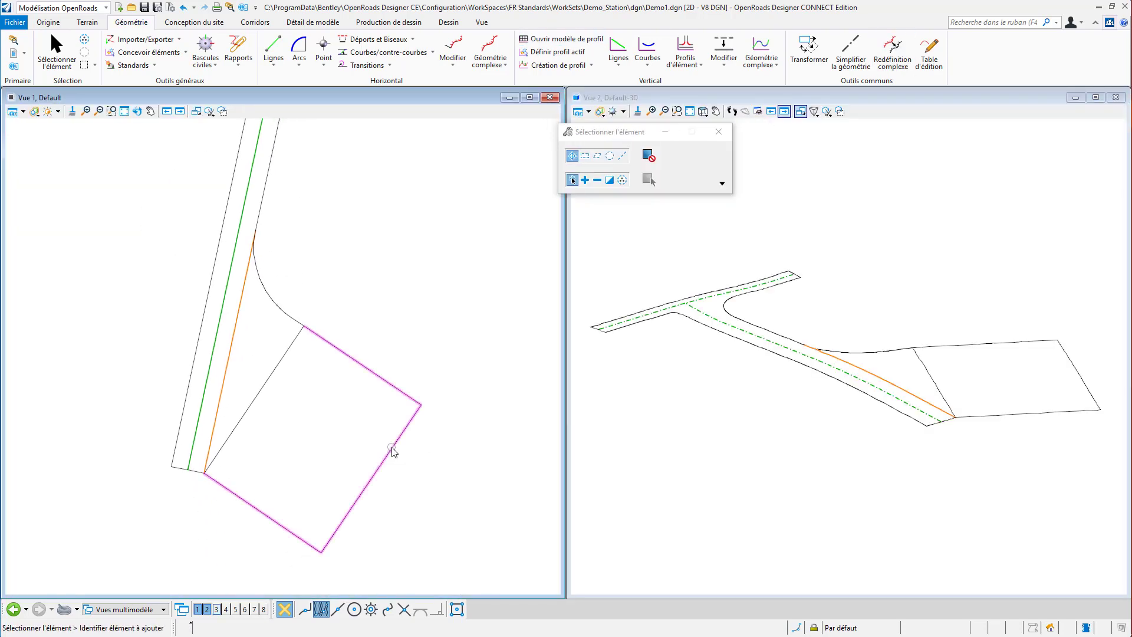
click(394, 449)
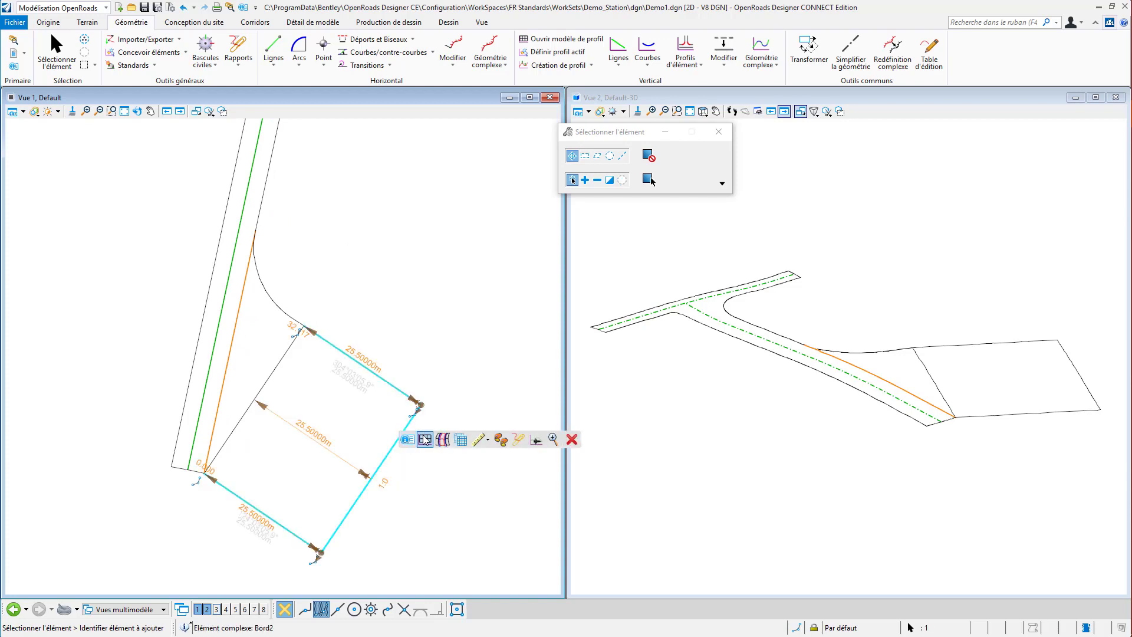
click(424, 439)
click(217, 609)
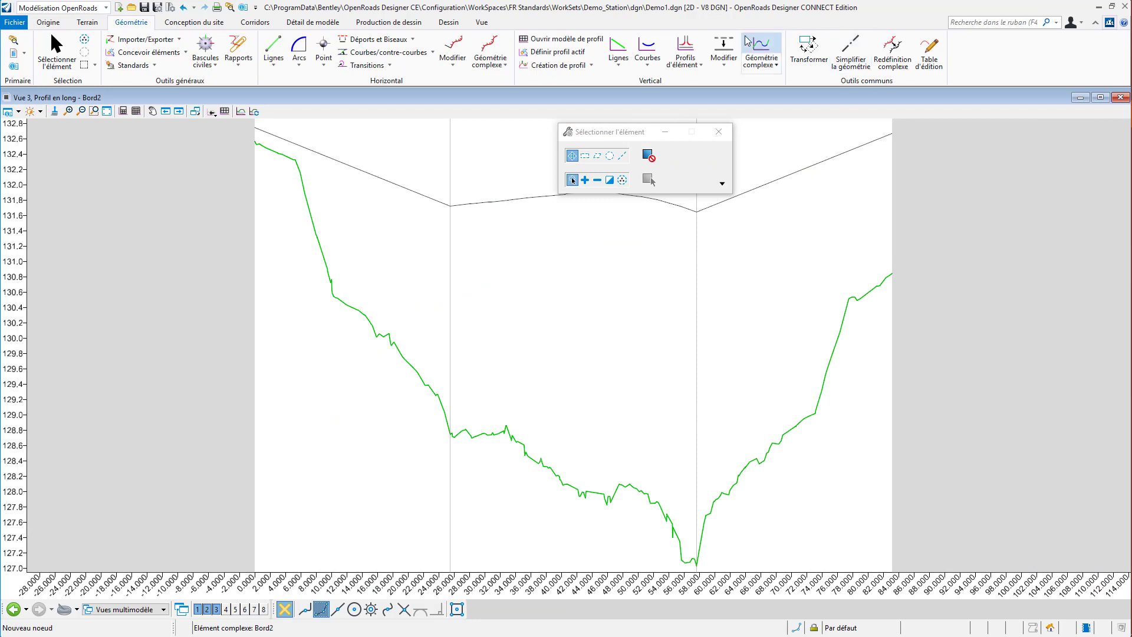
click(760, 47)
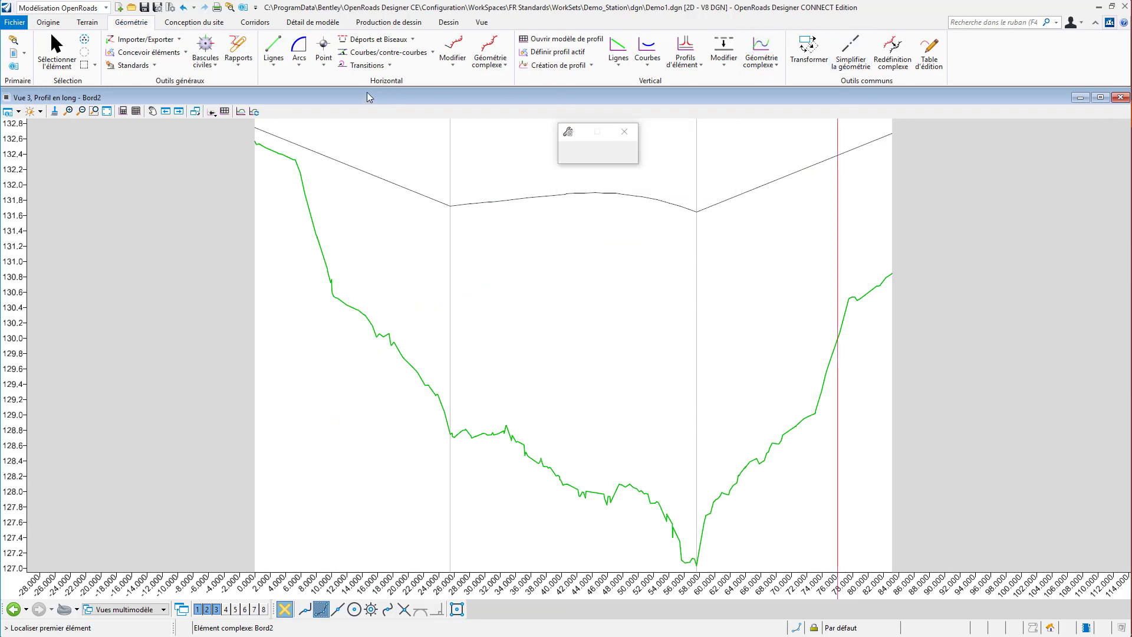
click(264, 131)
click(187, 140)
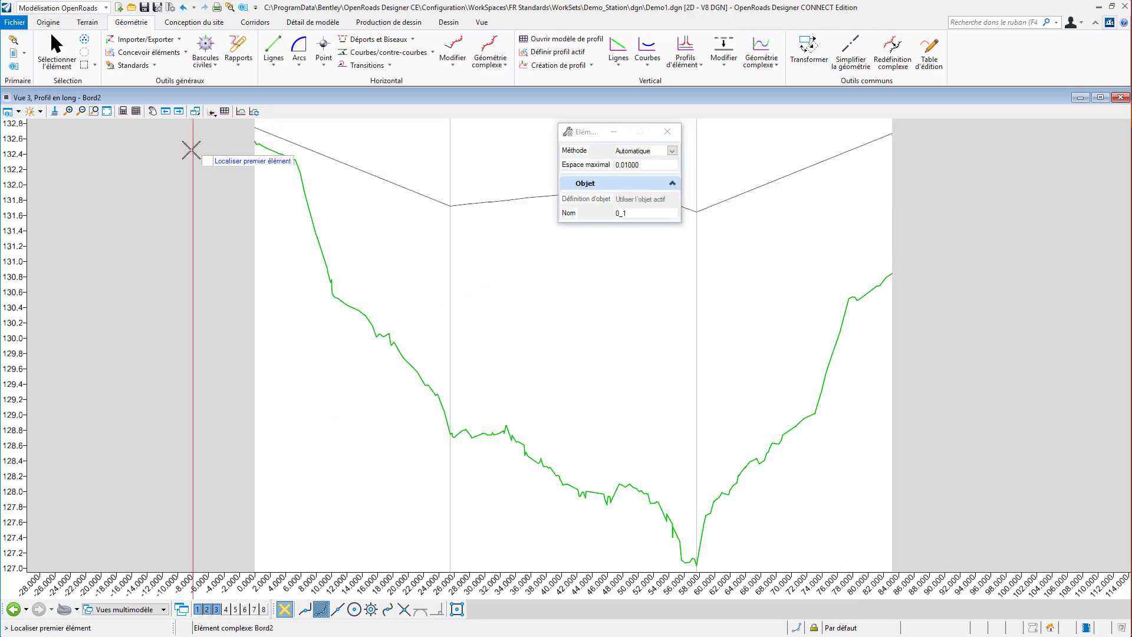
key(Escape)
Set the existing complex profile 0_1 of Bord2 as its active profile and close the profile view.
click(351, 168)
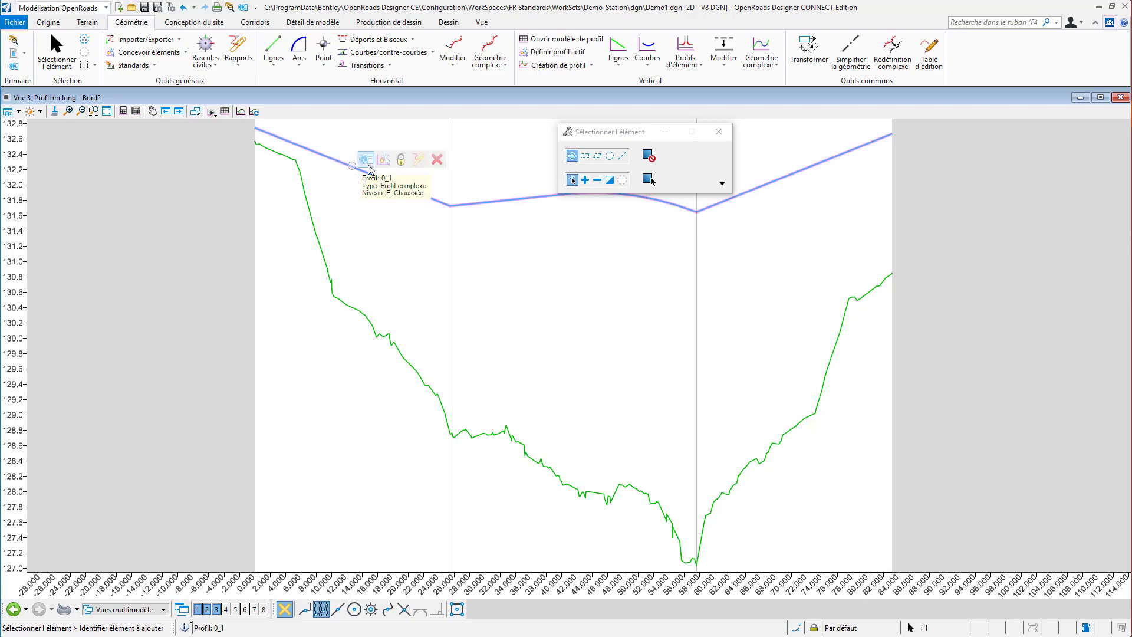
click(384, 161)
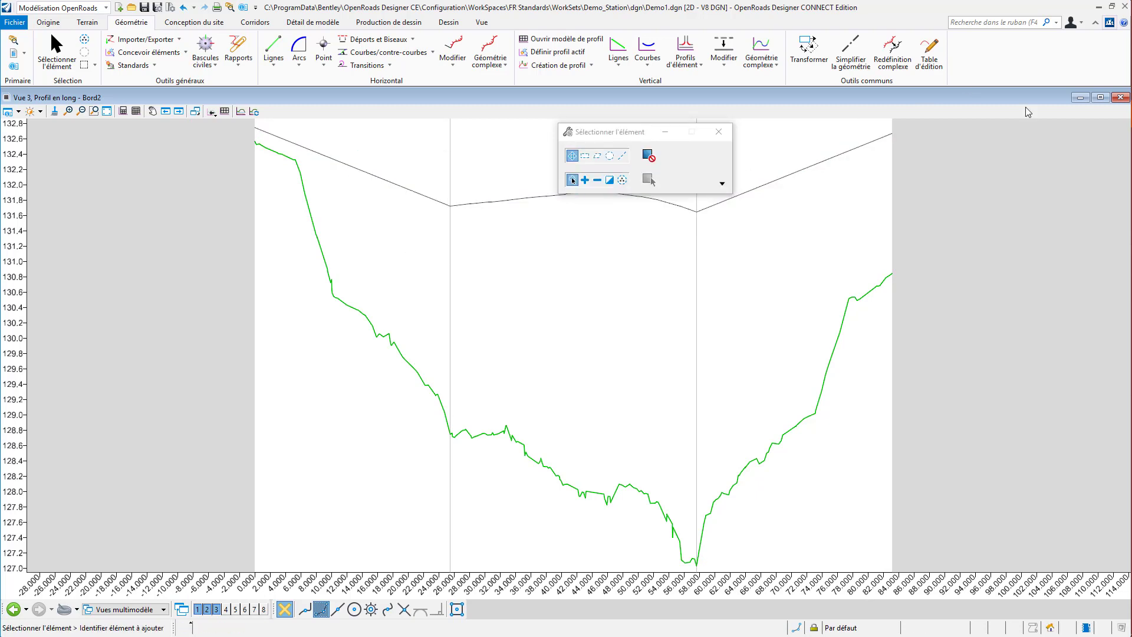
click(1121, 97)
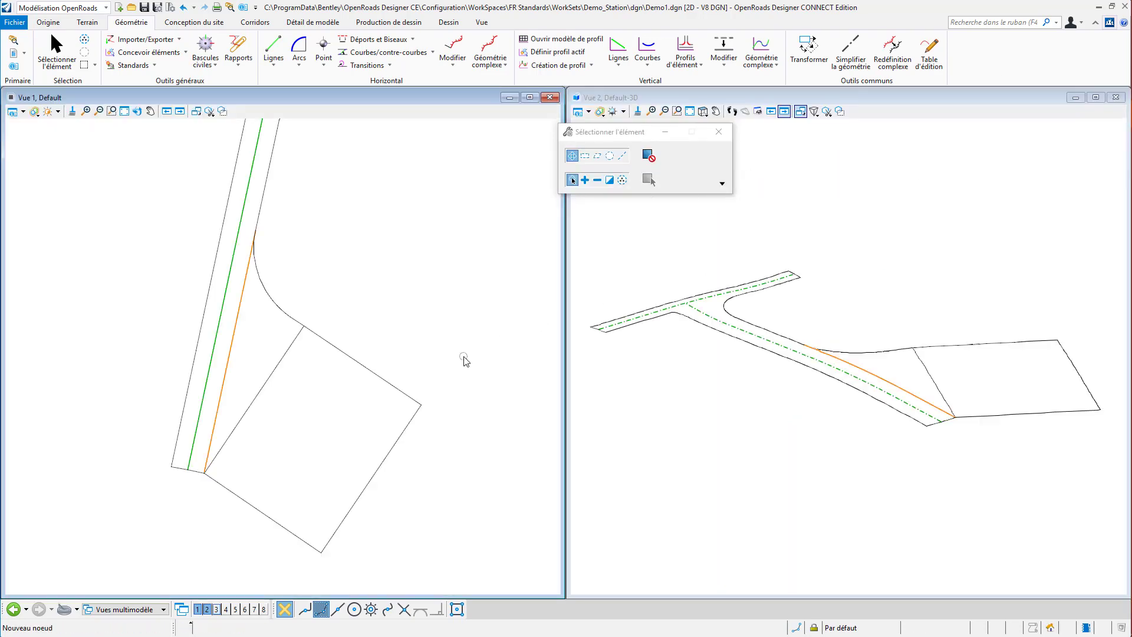
Maximize the Default-3D view and frame the whole road and platform model in it.
click(908, 403)
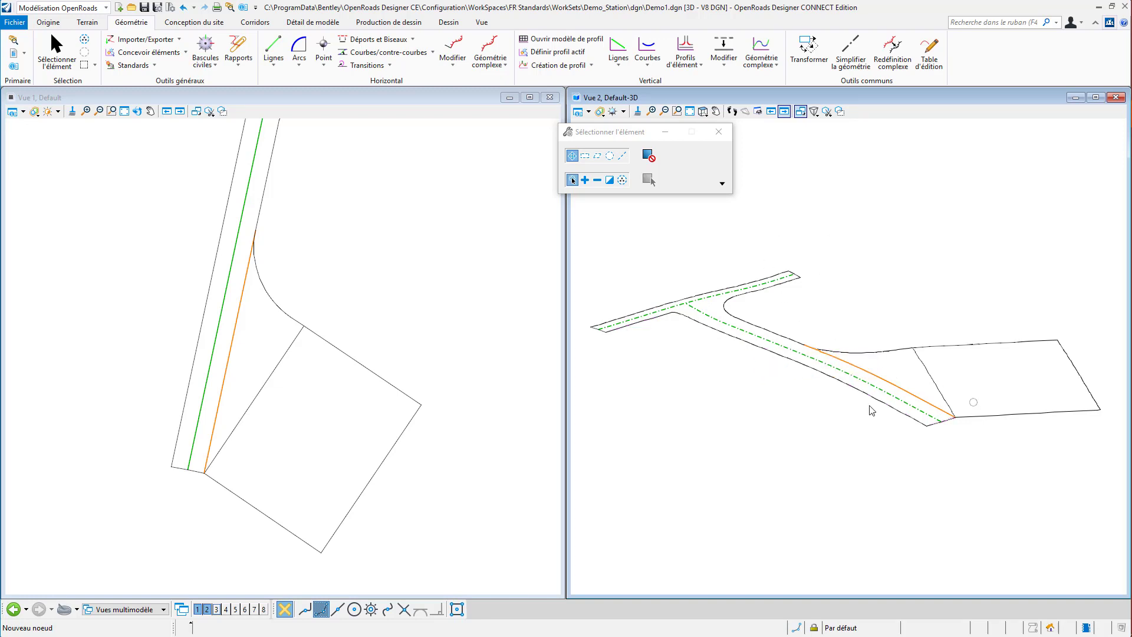
scroll(389, 401, down, 2)
middle_drag(412, 262, 374, 262)
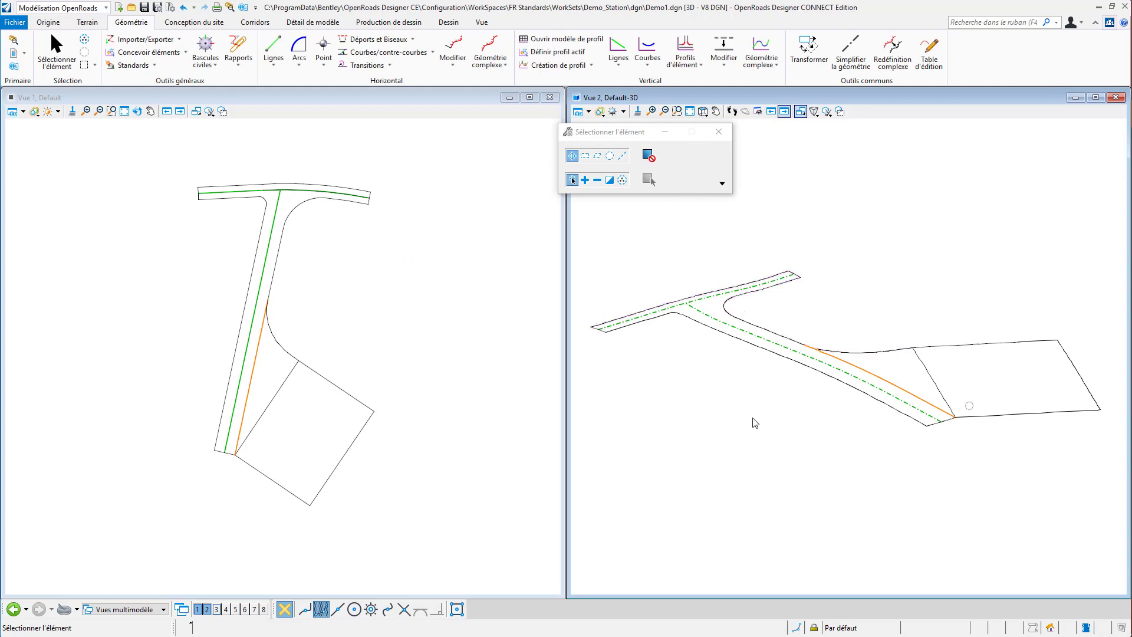
double_click(645, 96)
middle_drag(446, 313, 511, 369)
scroll(366, 415, up, 2)
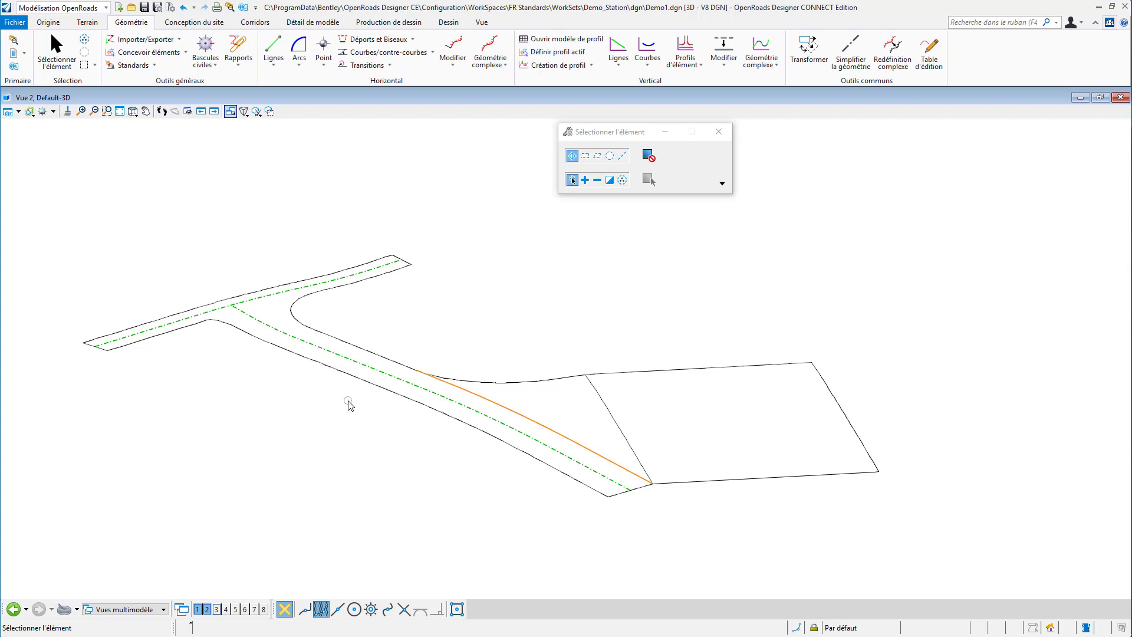
drag(61, 193, 988, 545)
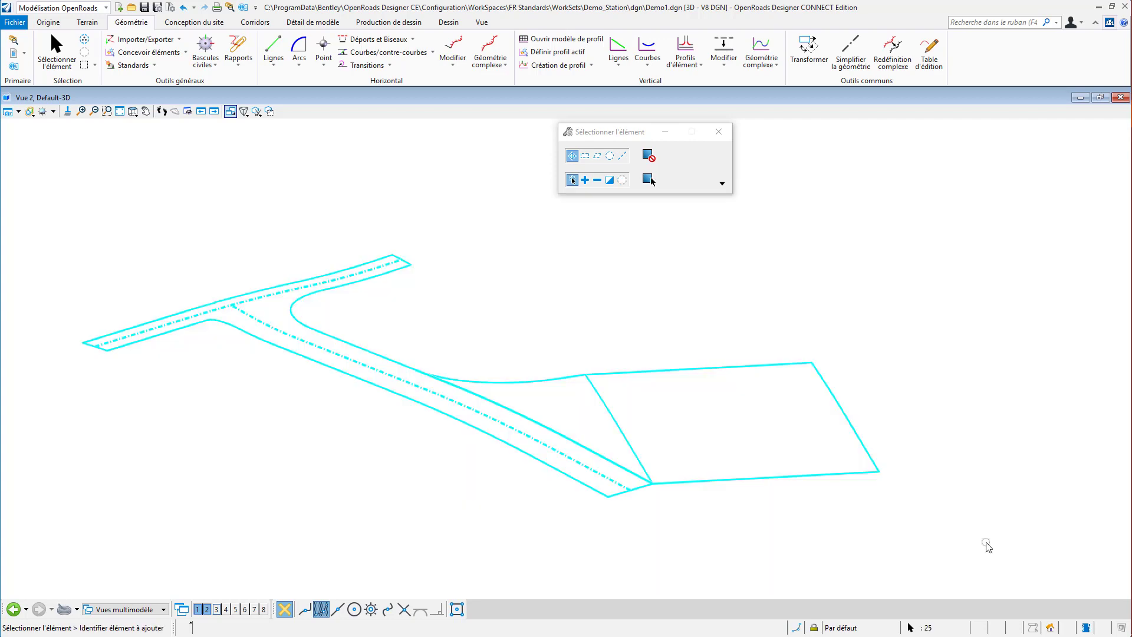
click(96, 24)
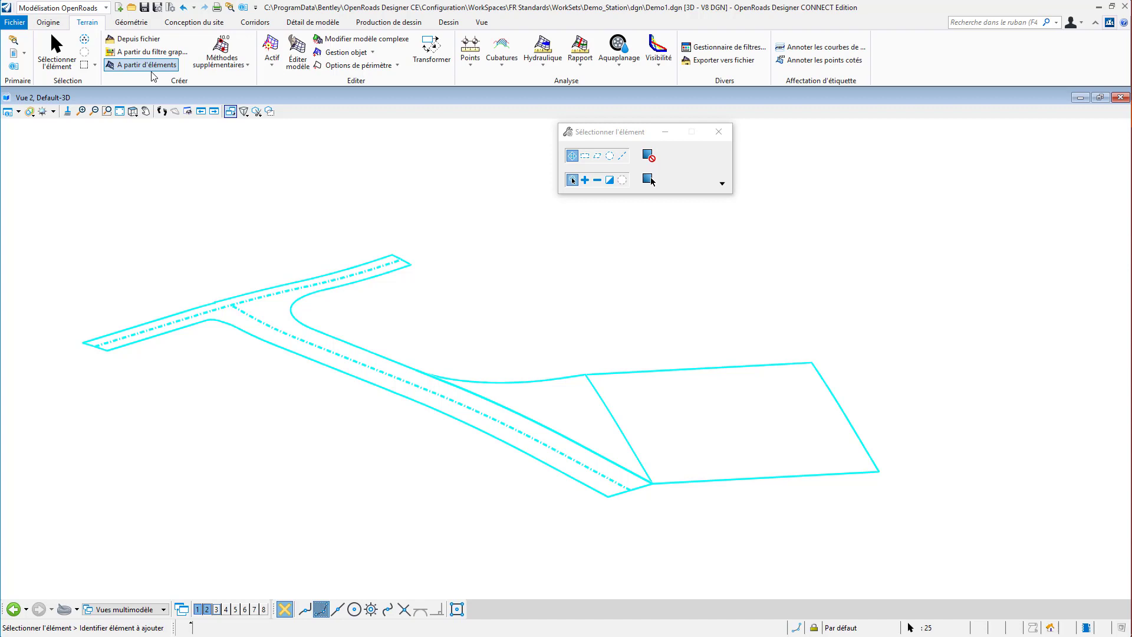
click(193, 194)
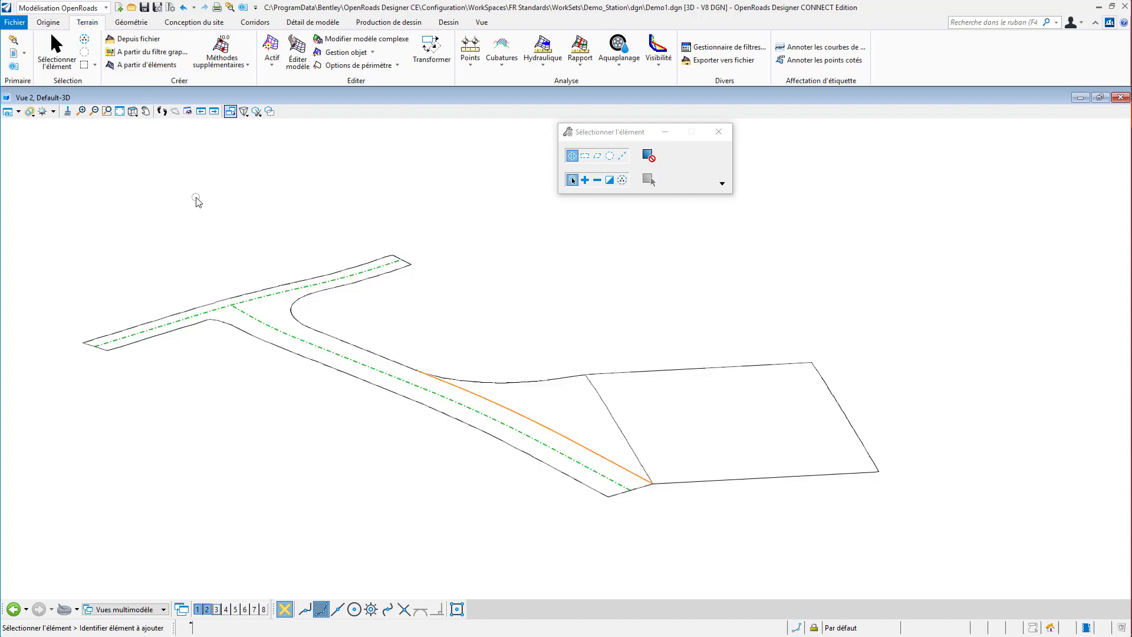
Start creating a terrain by graphic filter, using the Chaussee filter from the active DGN.
click(160, 52)
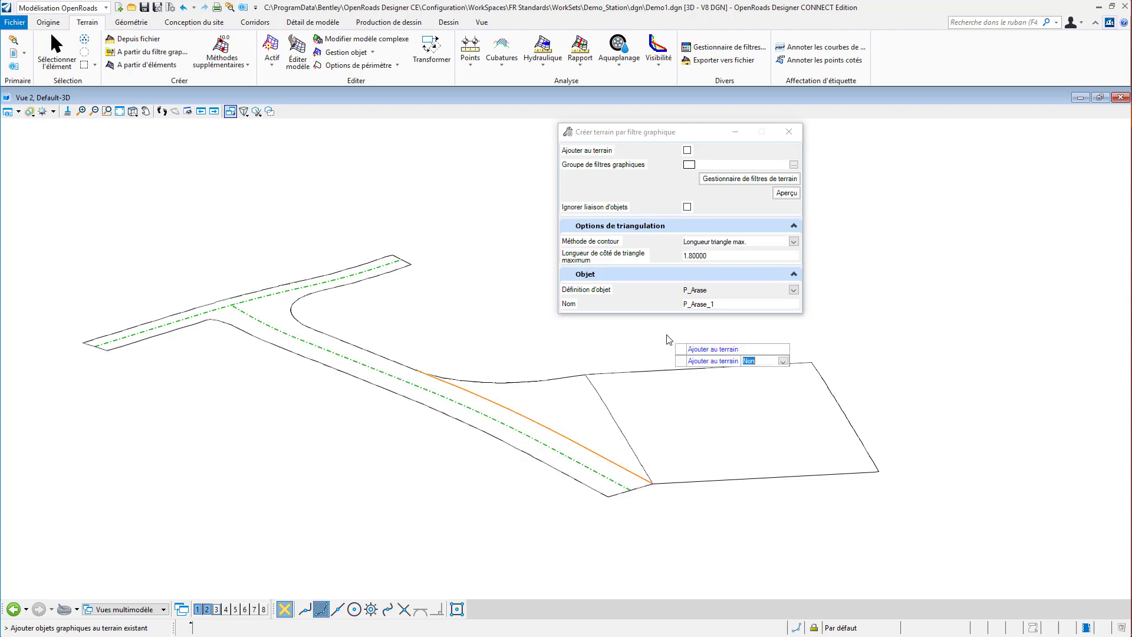
click(794, 165)
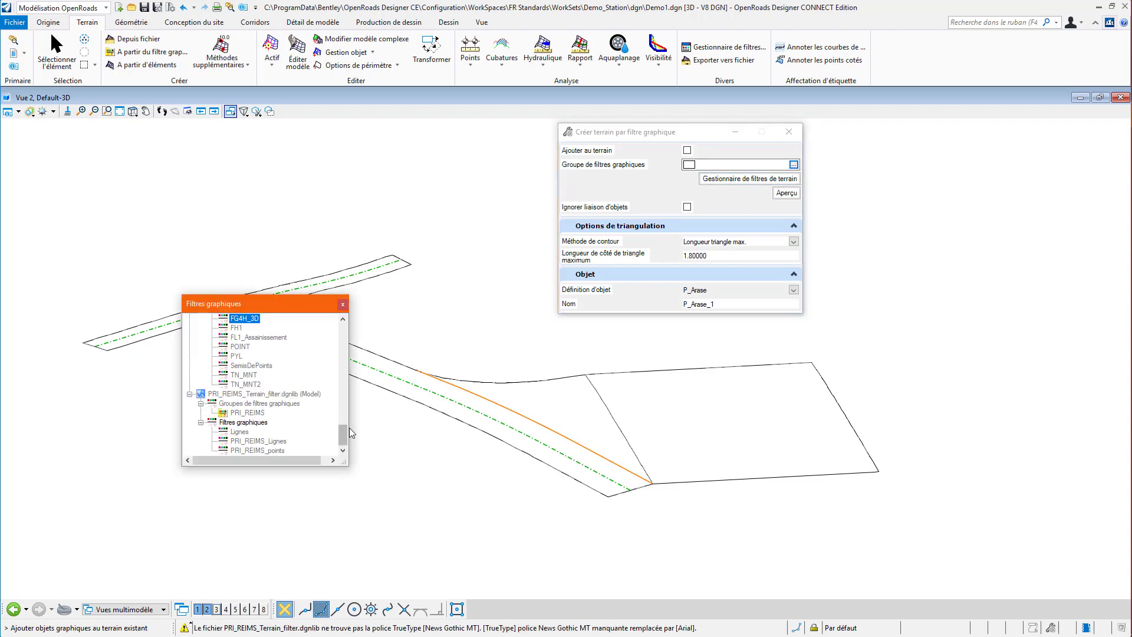
drag(343, 434, 351, 316)
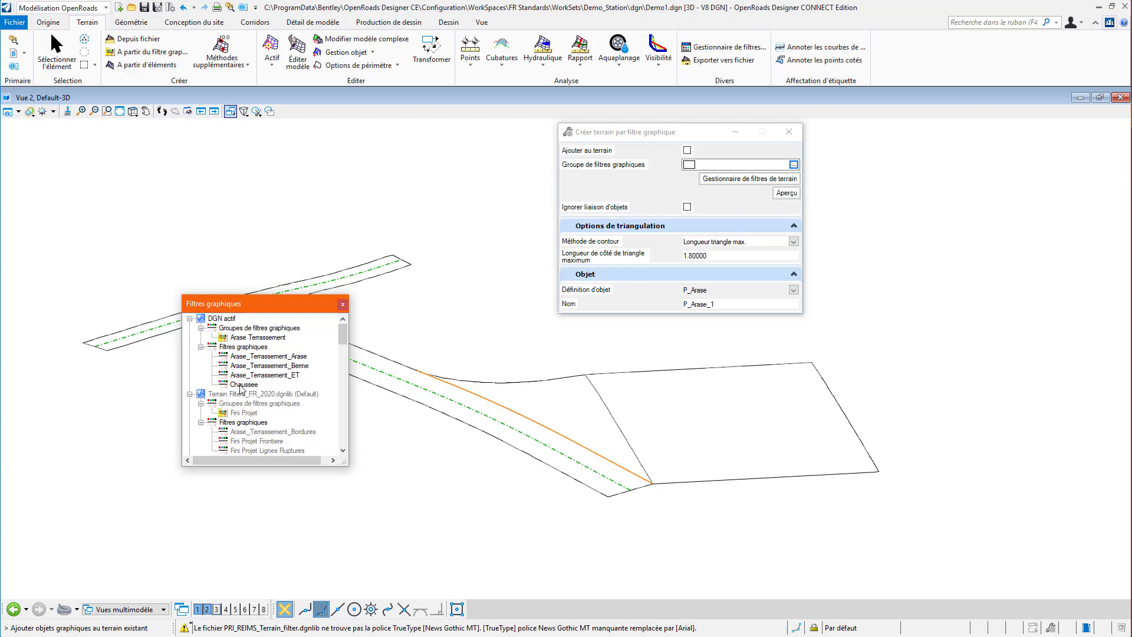
double_click(243, 385)
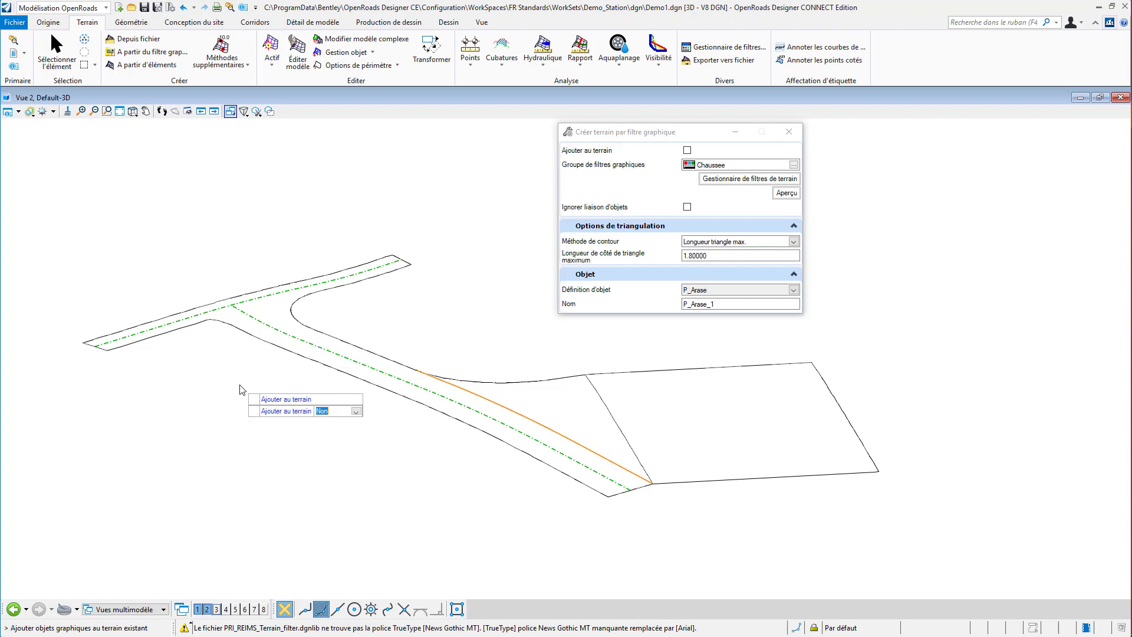
Set the terrain's feature definition to P_Courbes de niveaux and name it P_Chaussee.
click(793, 289)
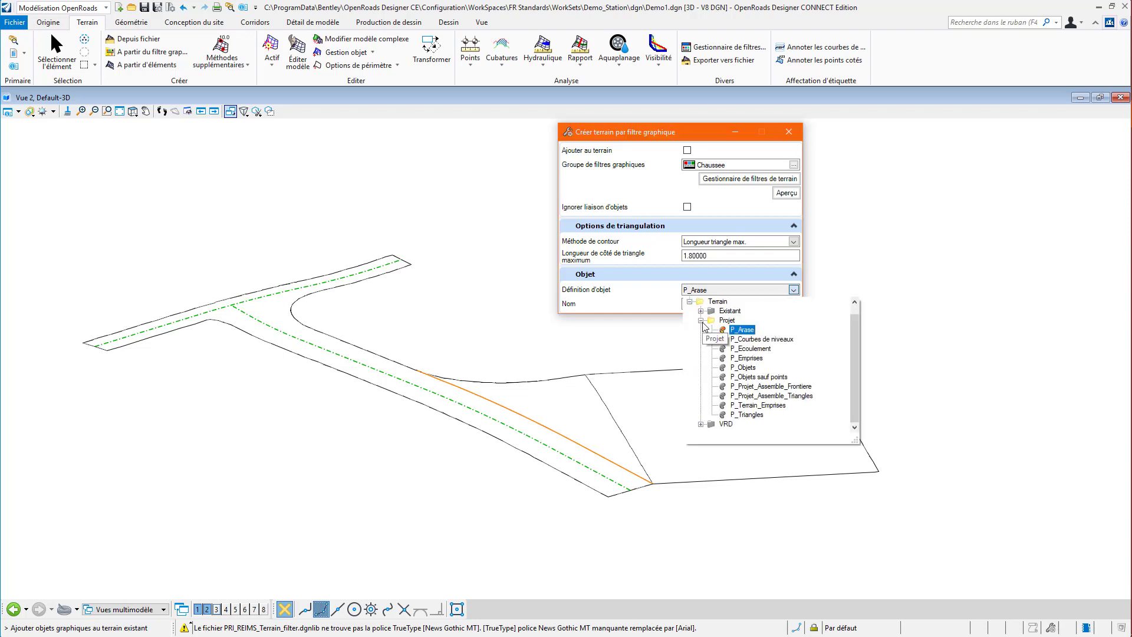
key(Return)
key(Down)
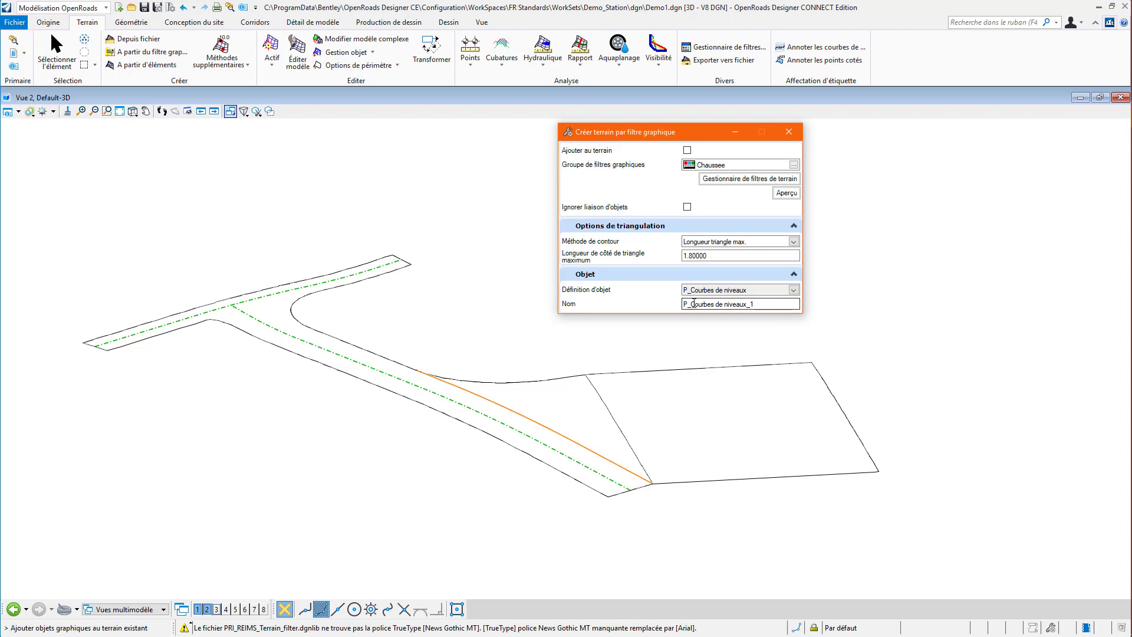
drag(691, 303, 757, 318)
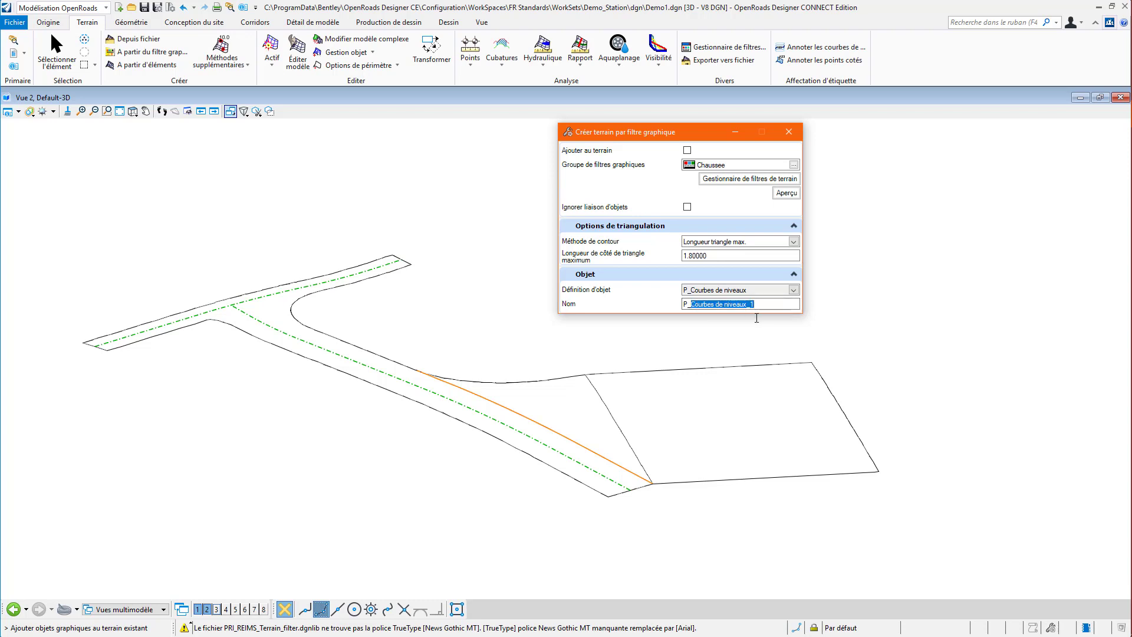
text(Chaussee)
Create the P_Chaussee terrain by accepting the Longueur triangle max. contour method with a 1.80000 maximum side length, and end the command.
click(486, 324)
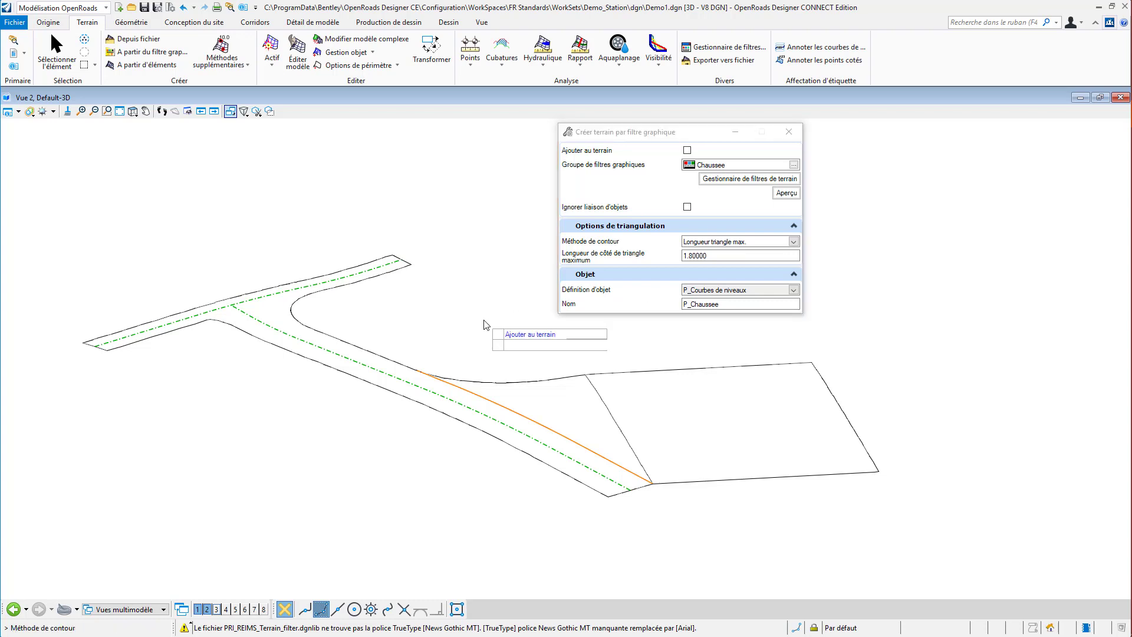
click(485, 325)
click(485, 324)
click(483, 321)
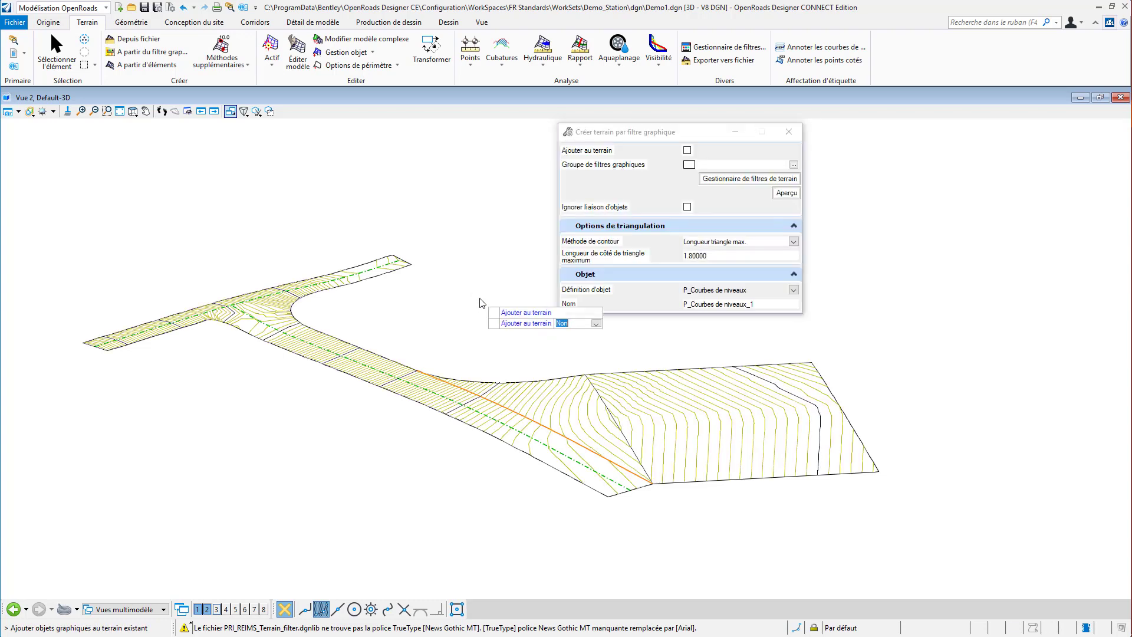
scroll(197, 298, up, 2)
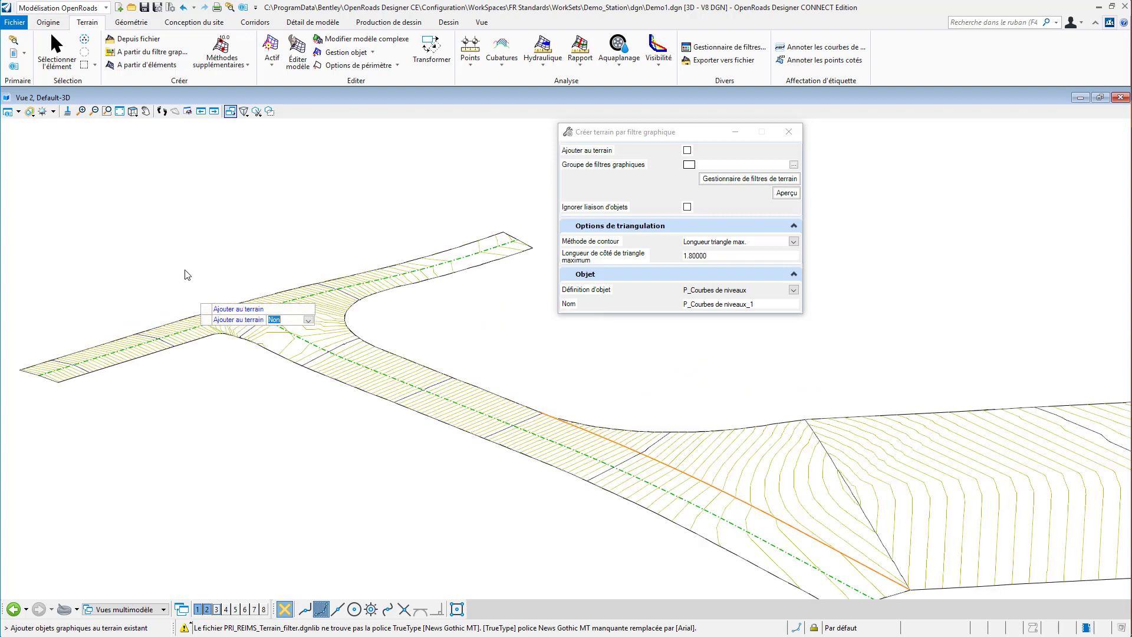
right_click(183, 266)
Turn the 3D view to the top orientation and examine the terrain contours around the road junction.
scroll(207, 348, up, 6)
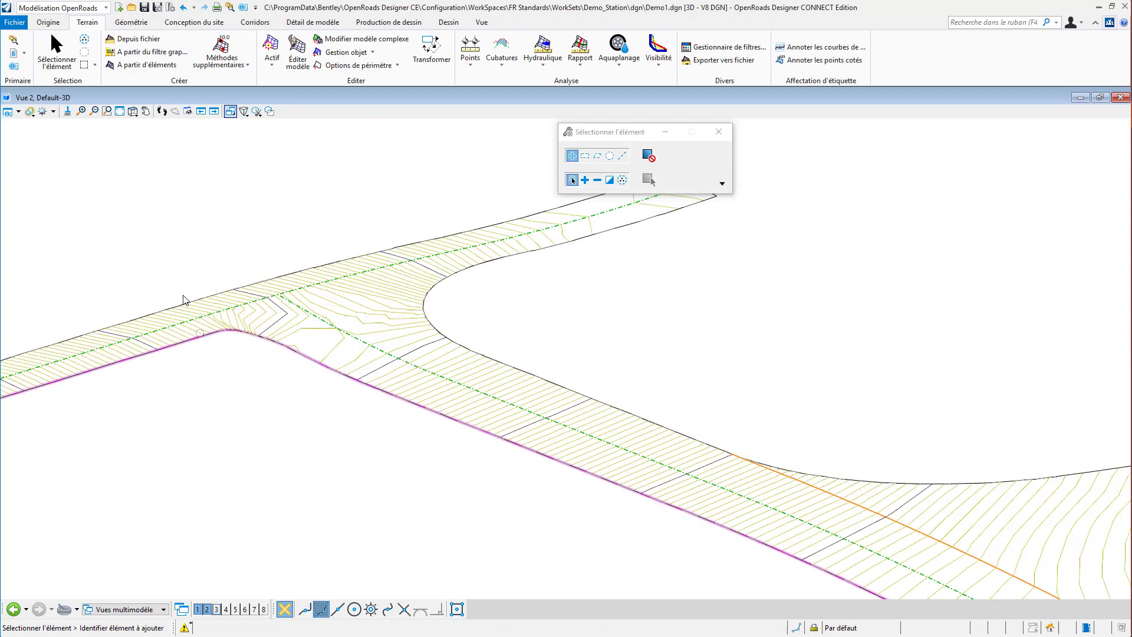
click(132, 112)
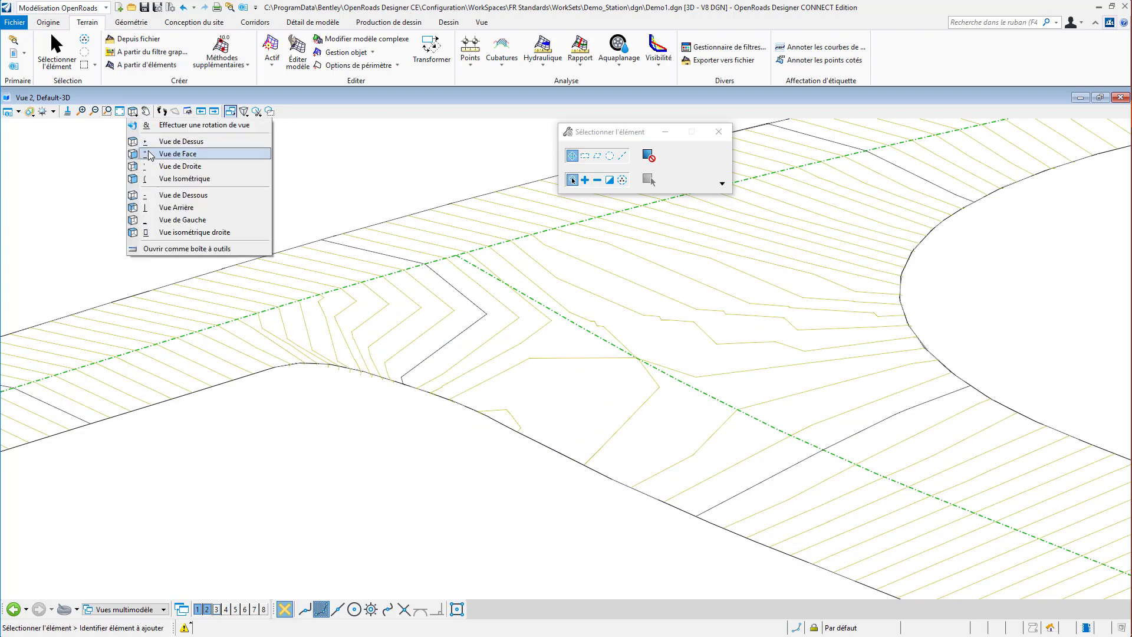
click(158, 148)
click(162, 167)
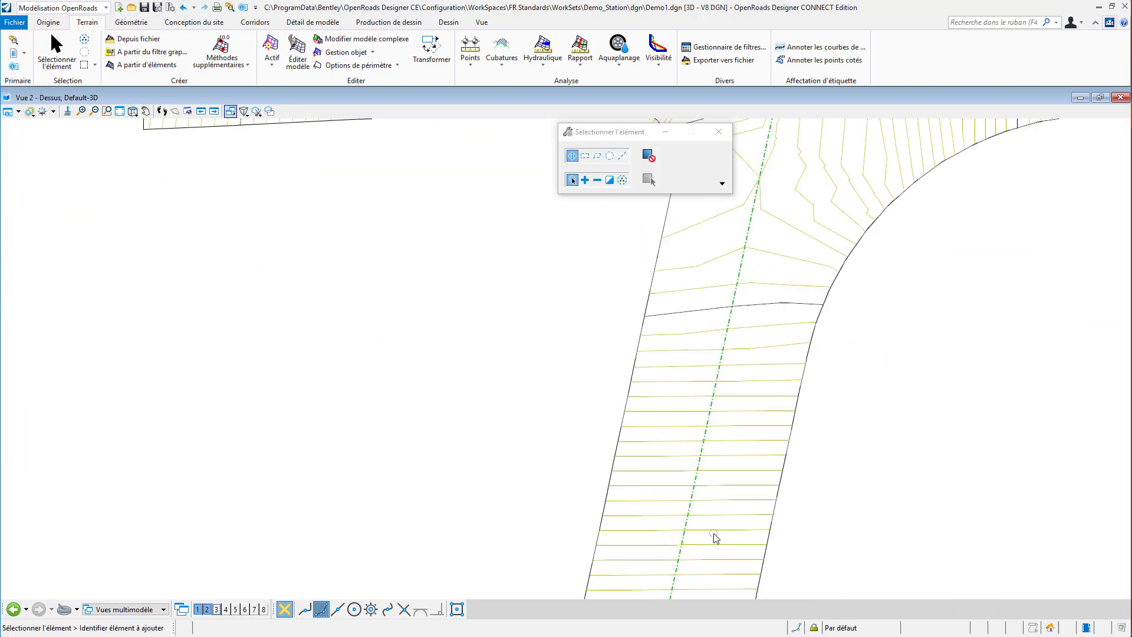
scroll(427, 494, down, 1)
scroll(428, 494, down, 1)
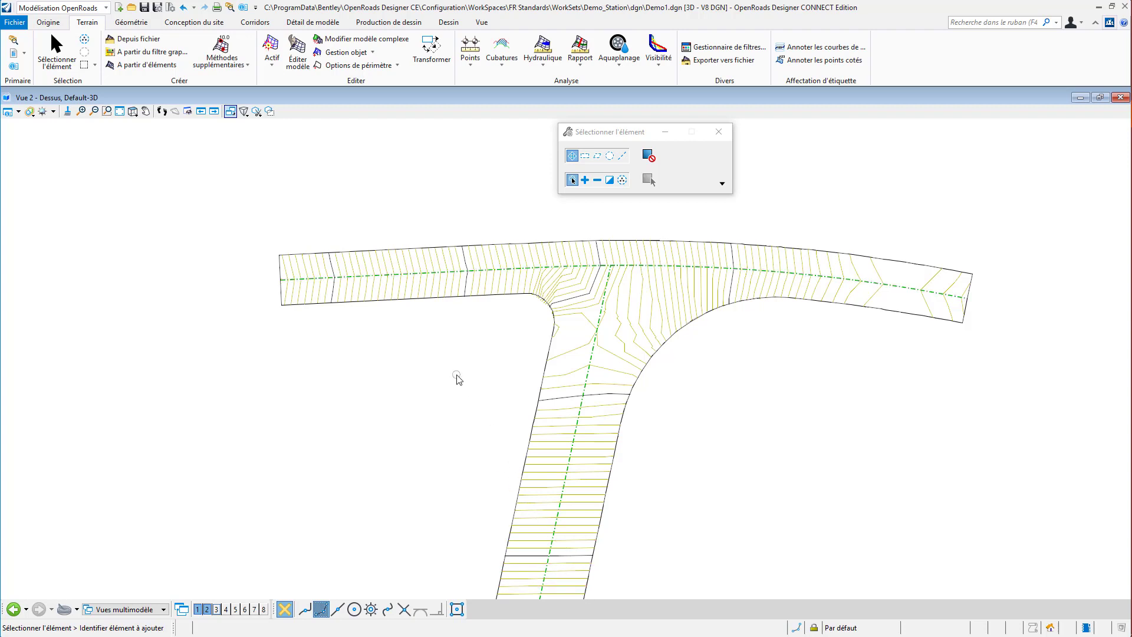
scroll(558, 323, up, 3)
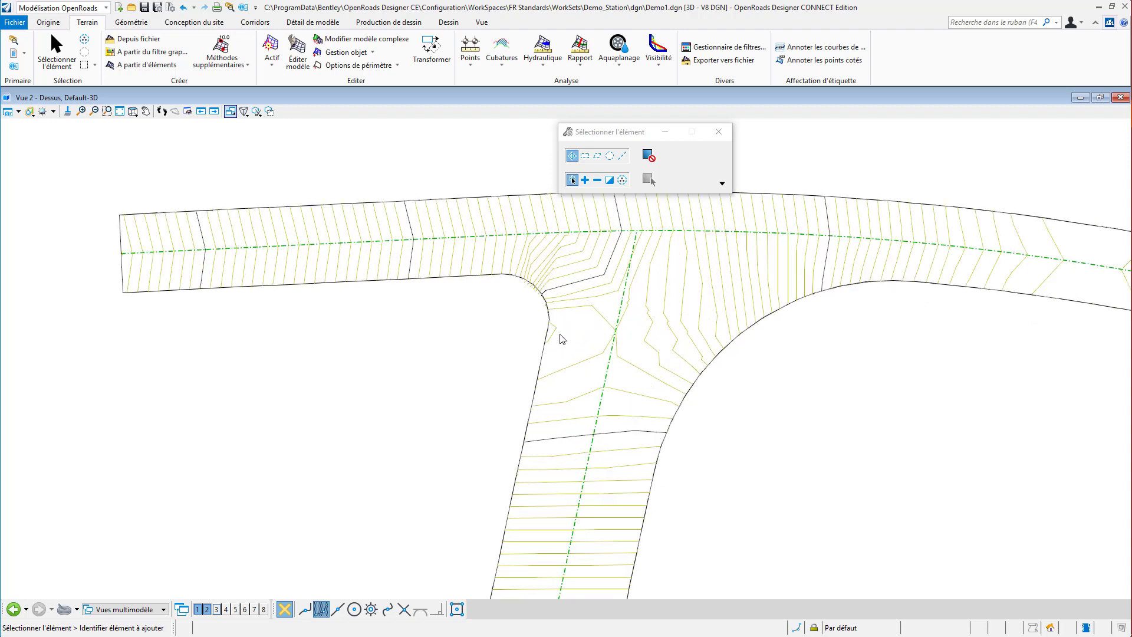
scroll(411, 309, down, 3)
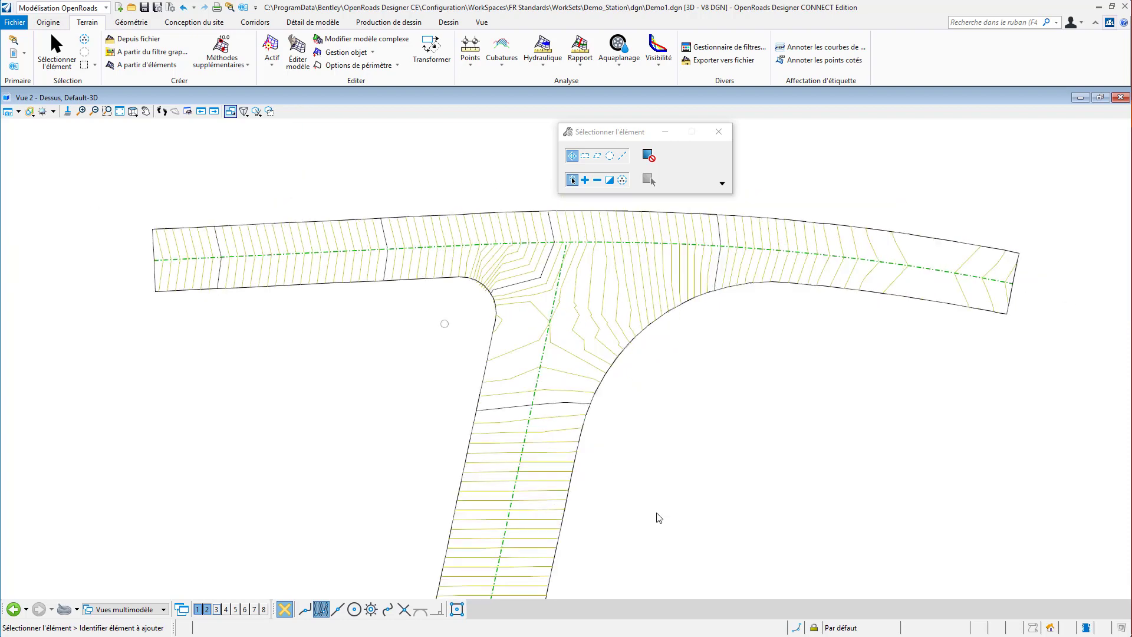
Examine the P_Chaussee terrain model from the road junction down to the wide platform, in plan and tilted in 3D.
middle_drag(633, 420, 568, 350)
scroll(584, 413, down, 3)
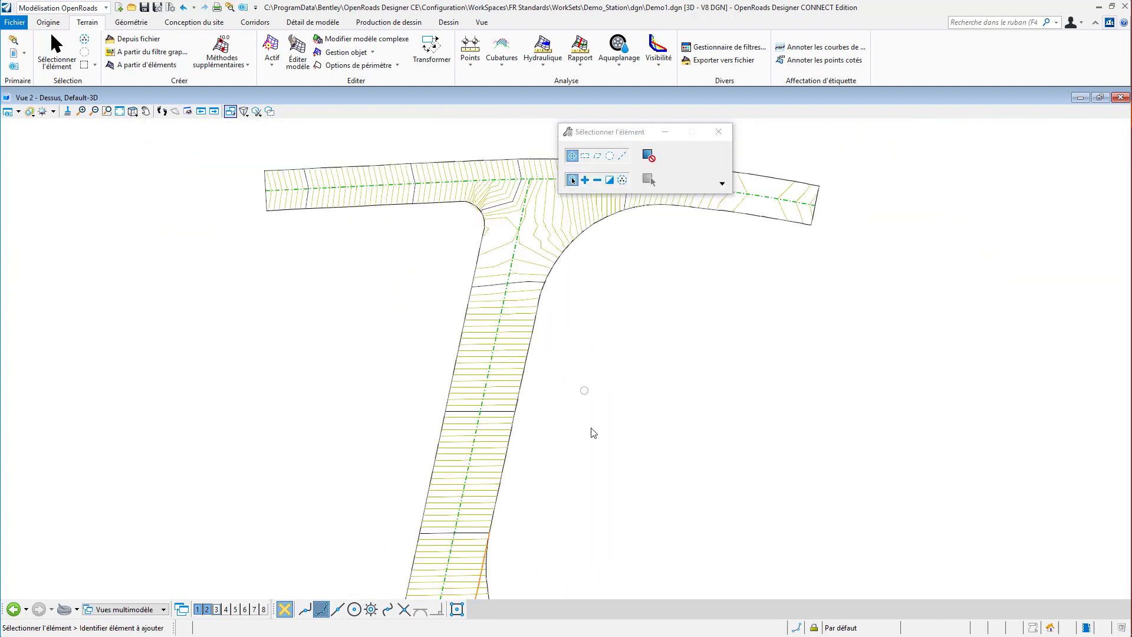
middle_drag(589, 430, 480, 230)
scroll(477, 225, up, 3)
middle_drag(520, 467, 587, 252)
middle_drag(654, 281, 655, 280)
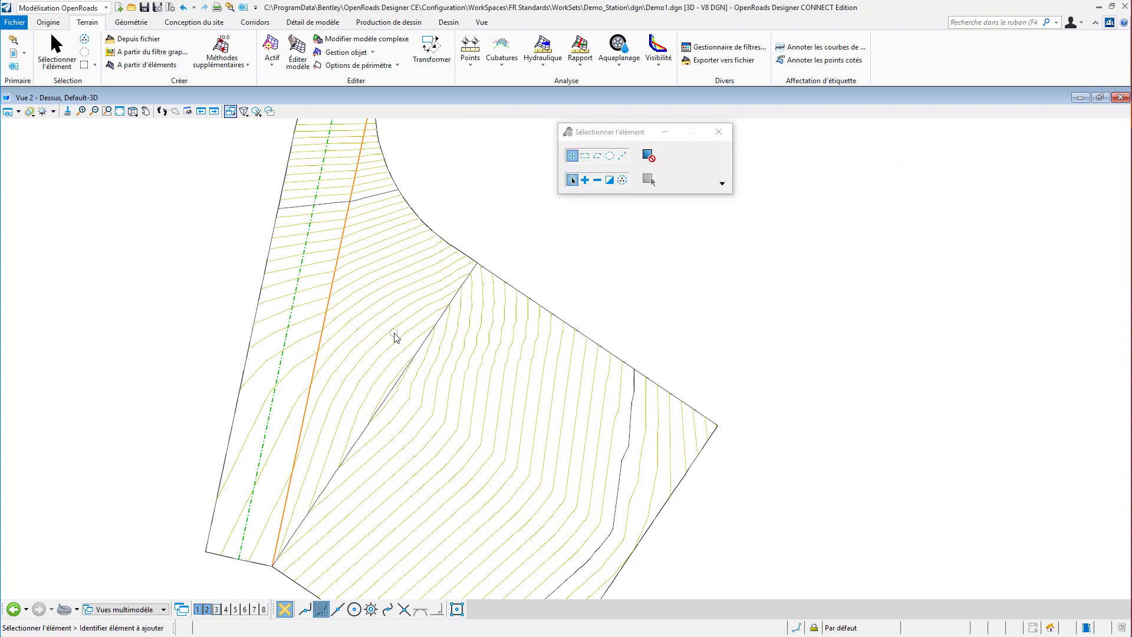
shift+middle_drag(836, 499, 938, 336)
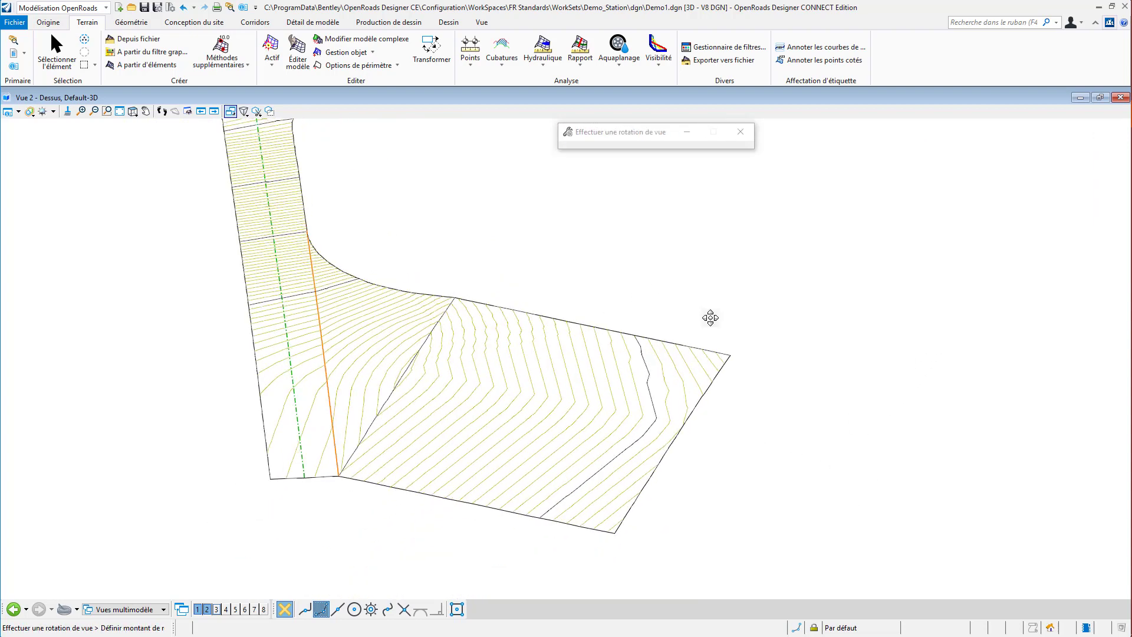
middle_drag(263, 321, 457, 316)
shift+middle_drag(272, 478, 306, 424)
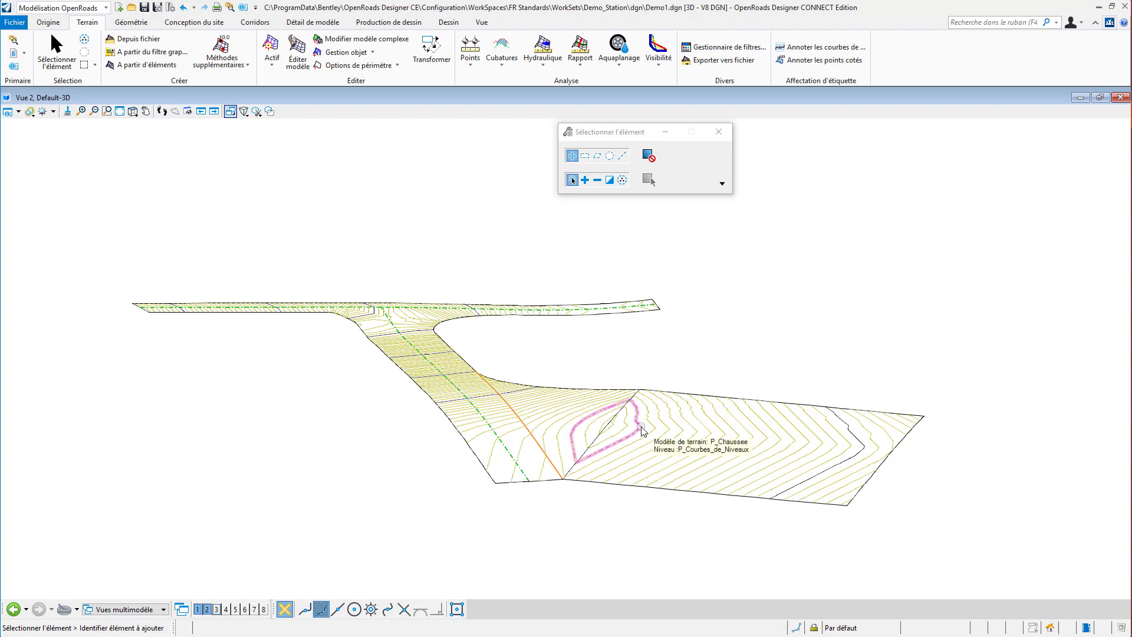
Bring up the template library, widen its list and inspect the Talus Simple_Raide_AC2_ET template with point names hidden.
click(259, 25)
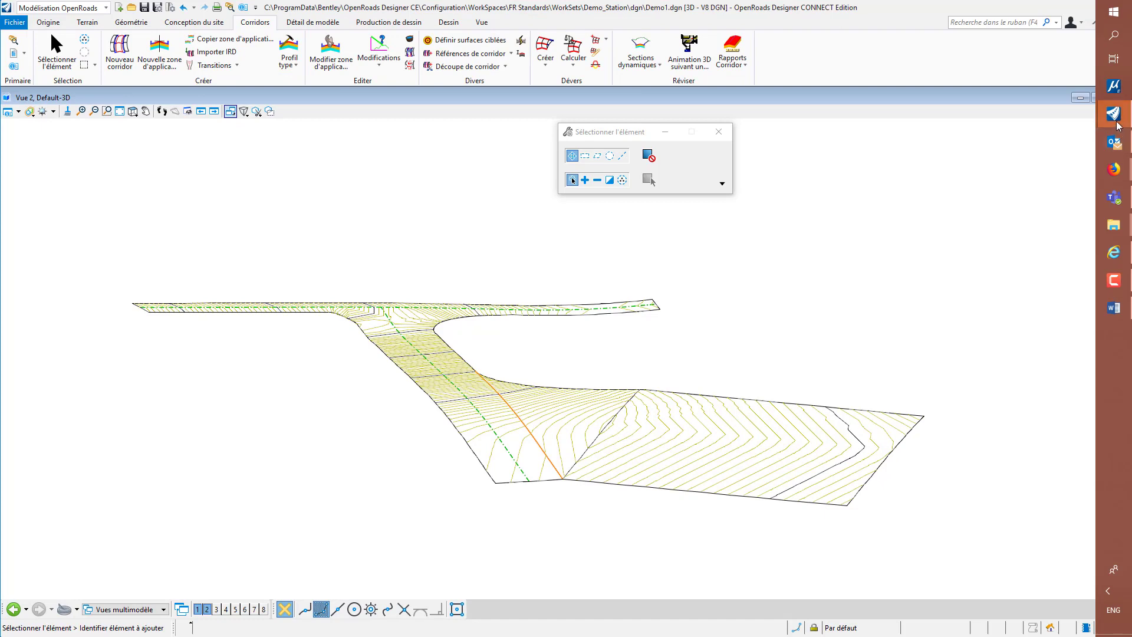
mouse_move(1113, 113)
click(1033, 66)
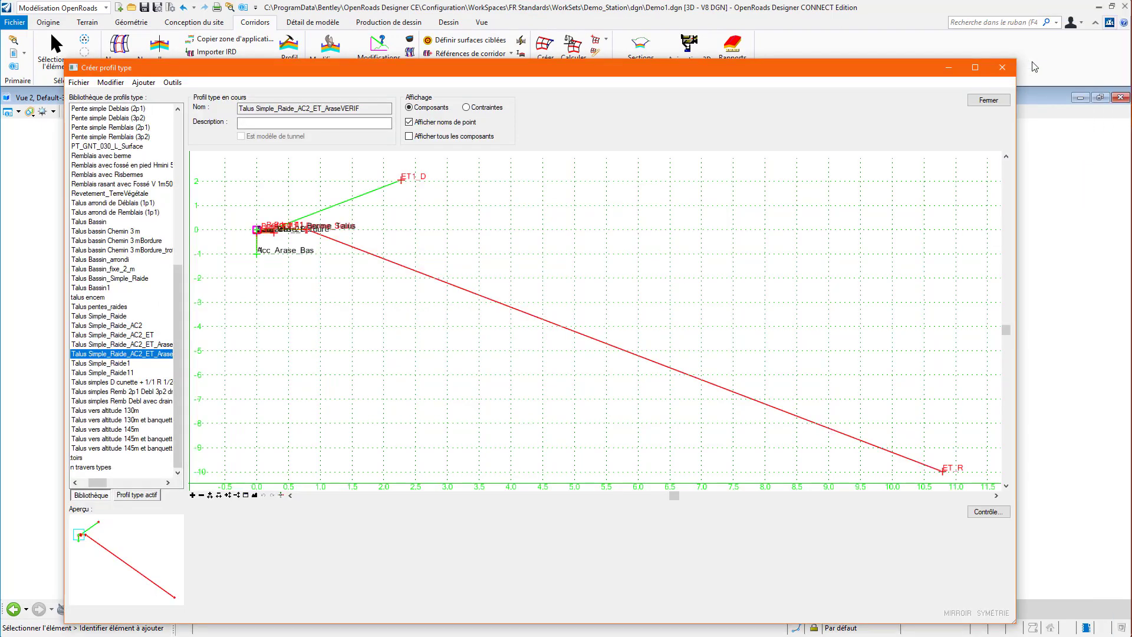
click(75, 482)
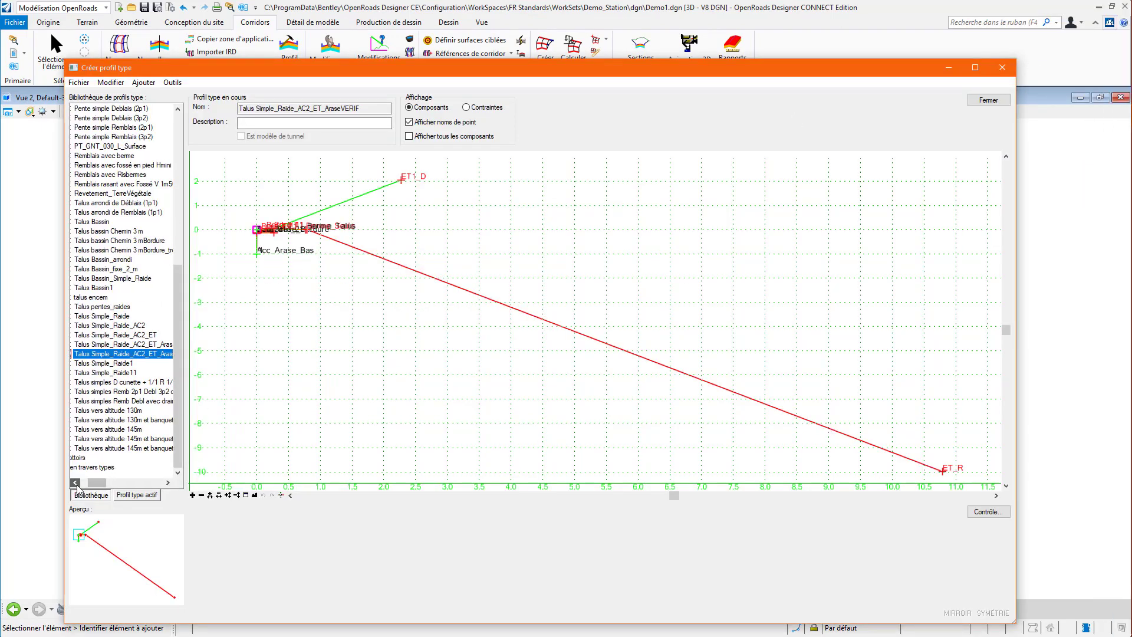
drag(231, 412, 289, 411)
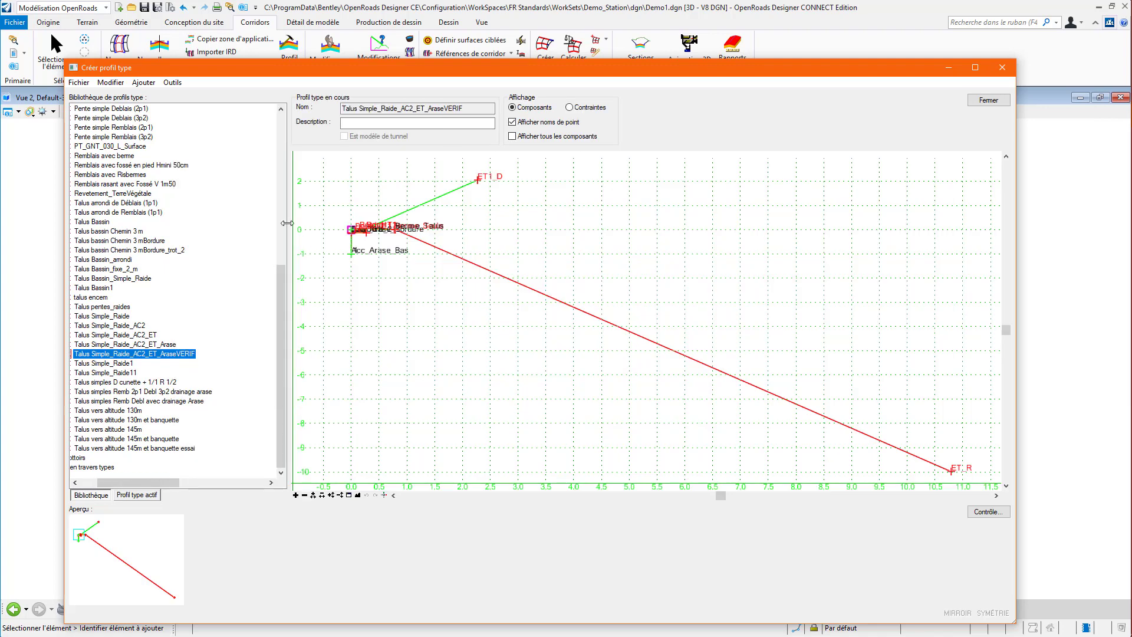
click(87, 487)
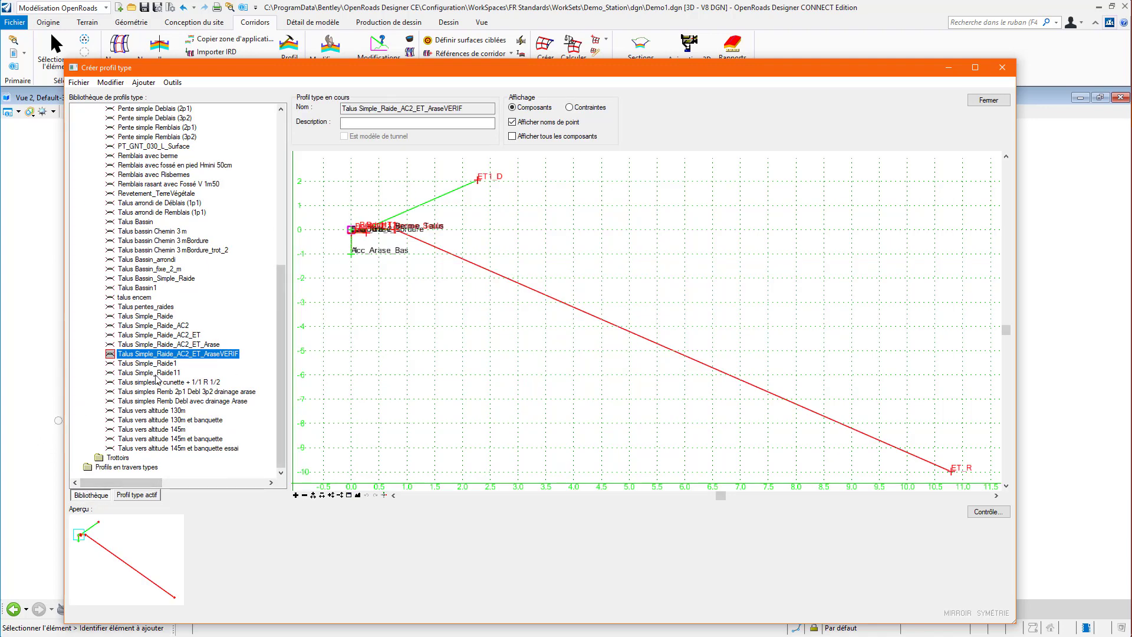
click(179, 338)
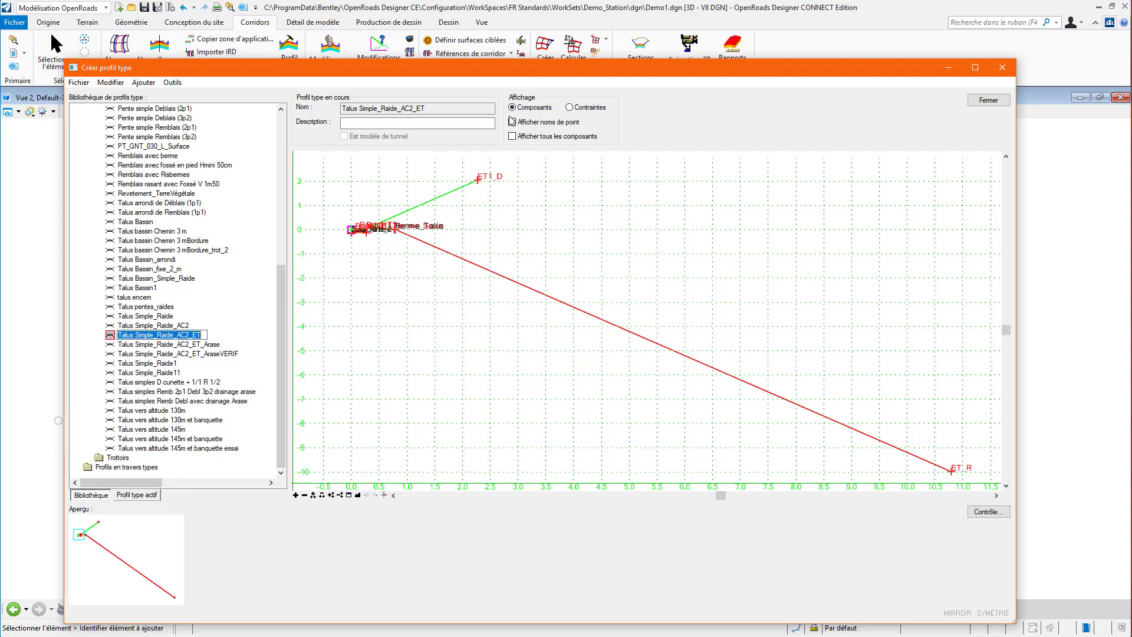
click(511, 121)
scroll(398, 224, up, 3)
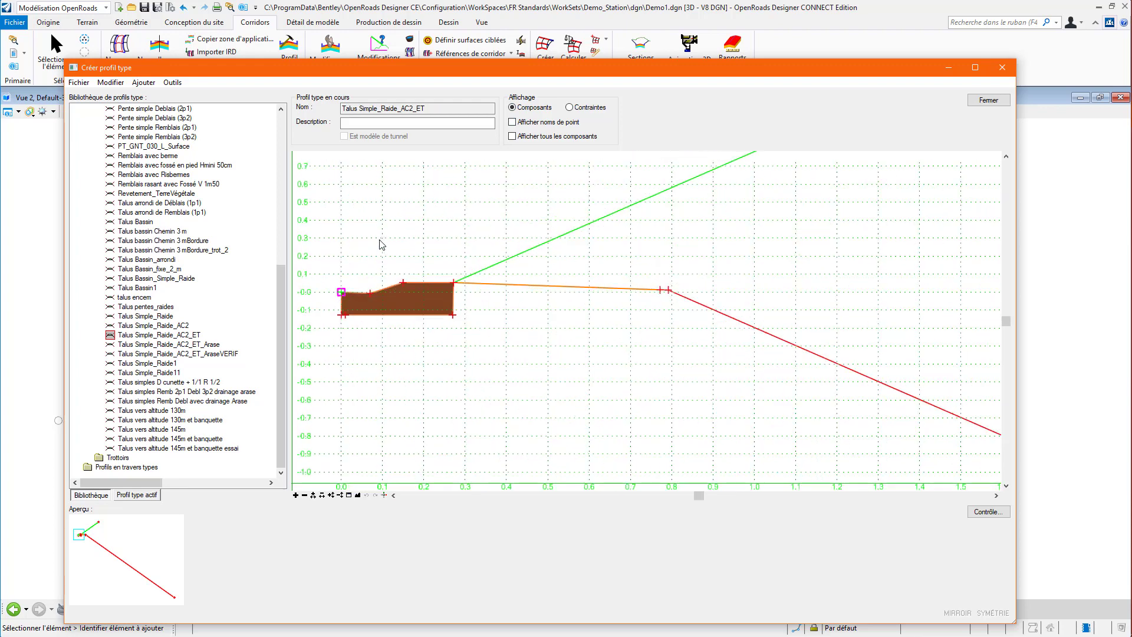
scroll(408, 260, down, 2)
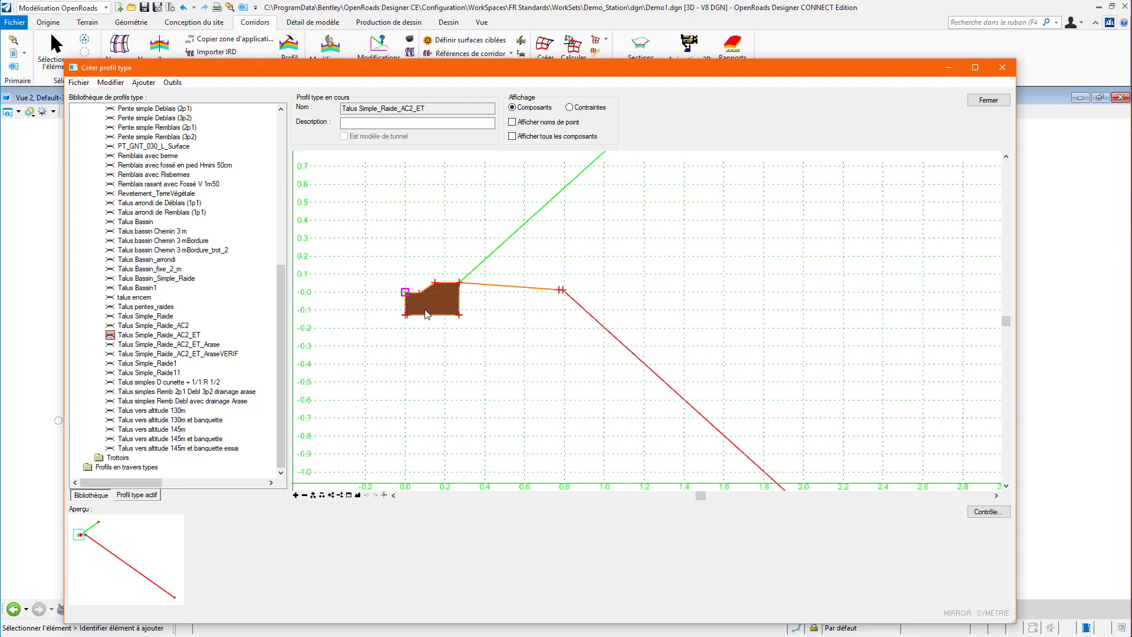
Inspect the pavement layers of the Structure_Forme_080_Struct_Complete template in the Structures folder, then close the template library.
scroll(155, 374, up, 10)
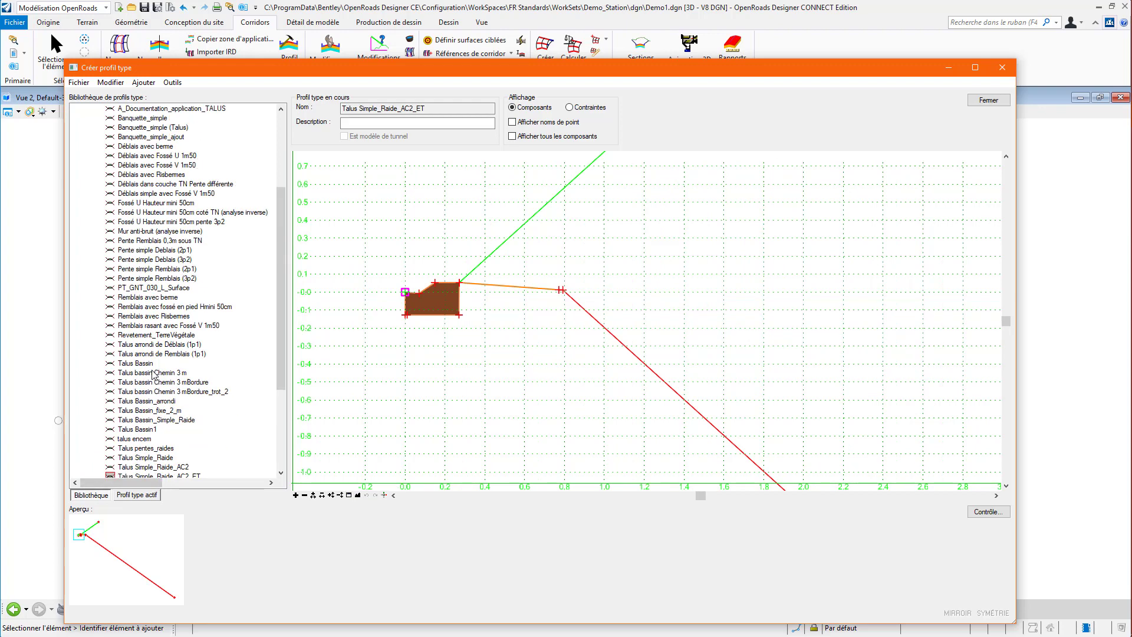
double_click(120, 212)
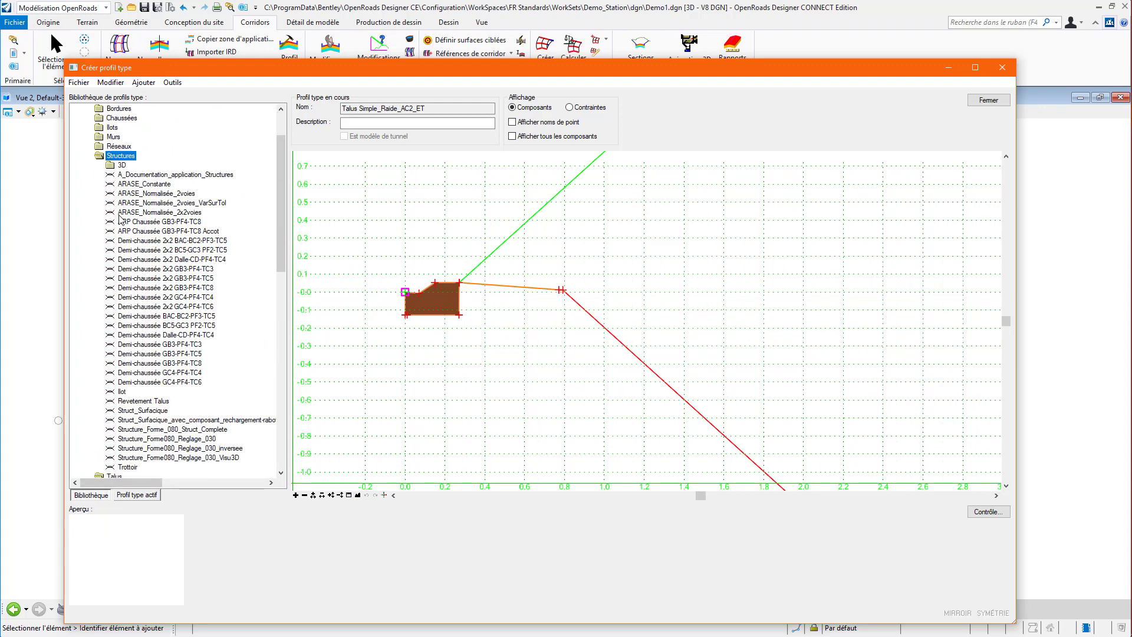
click(170, 429)
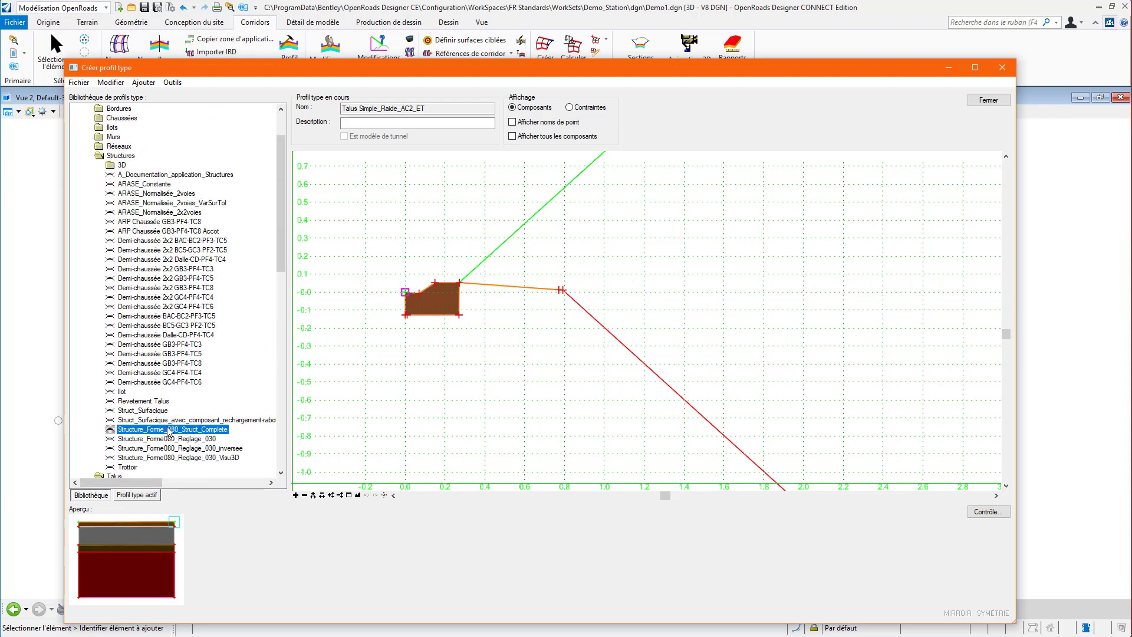
double_click(170, 429)
scroll(626, 299, down, 1)
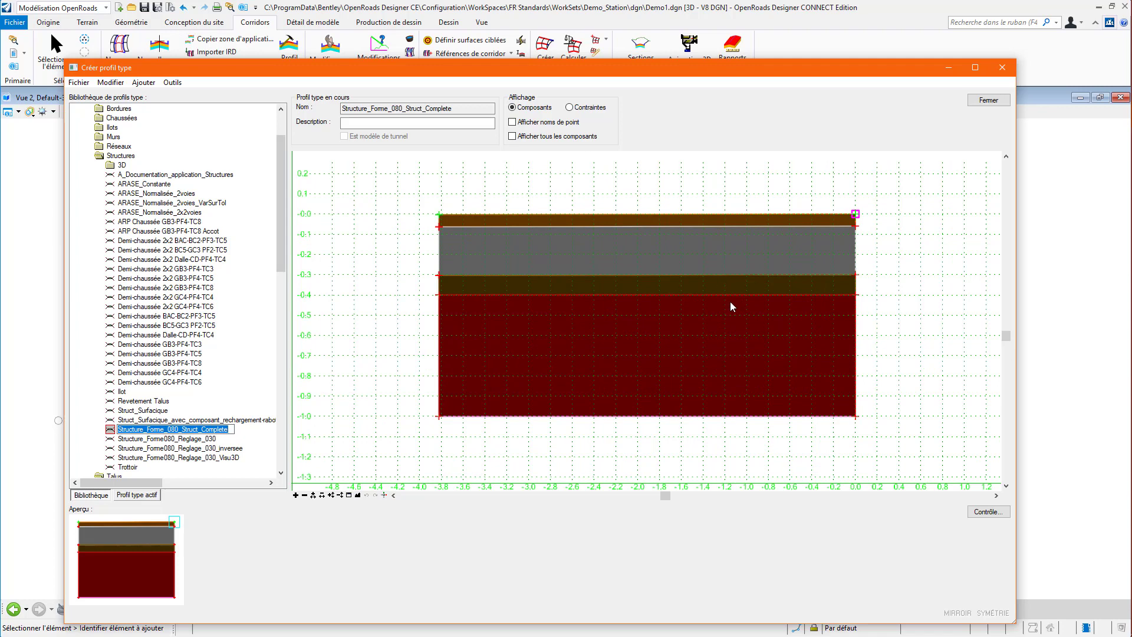
mouse_move(730, 275)
click(983, 101)
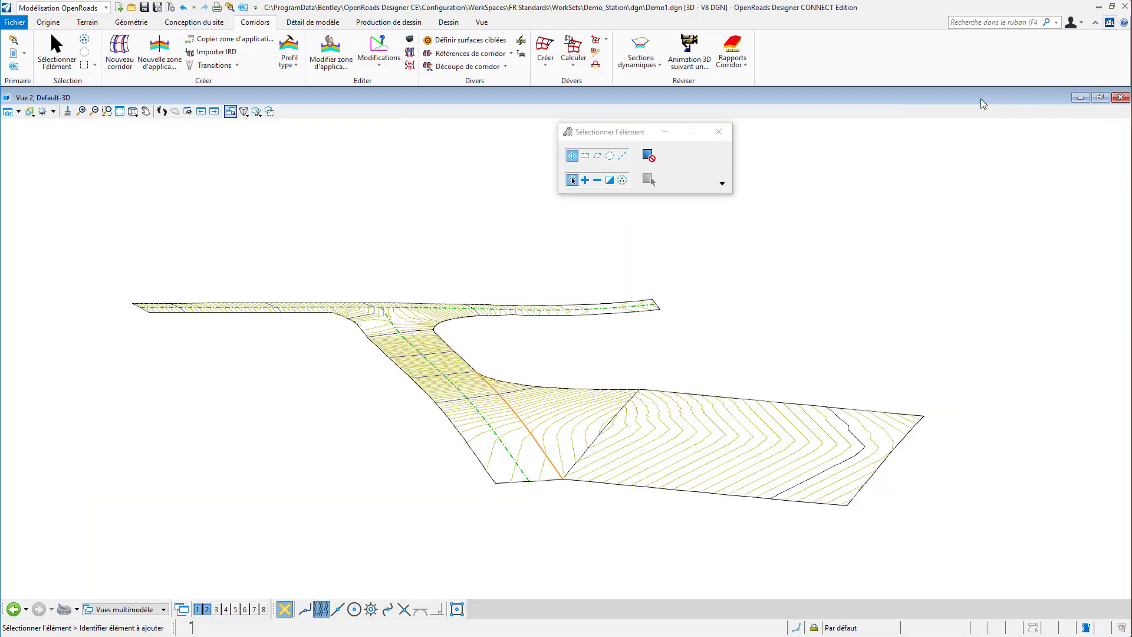
Create surfaces from the P_Chaussee terrain model with template Structure_Forme_080_Struct_Complete, without an external clipping boundary, using the Avec_Lignes_3D definition.
click(671, 444)
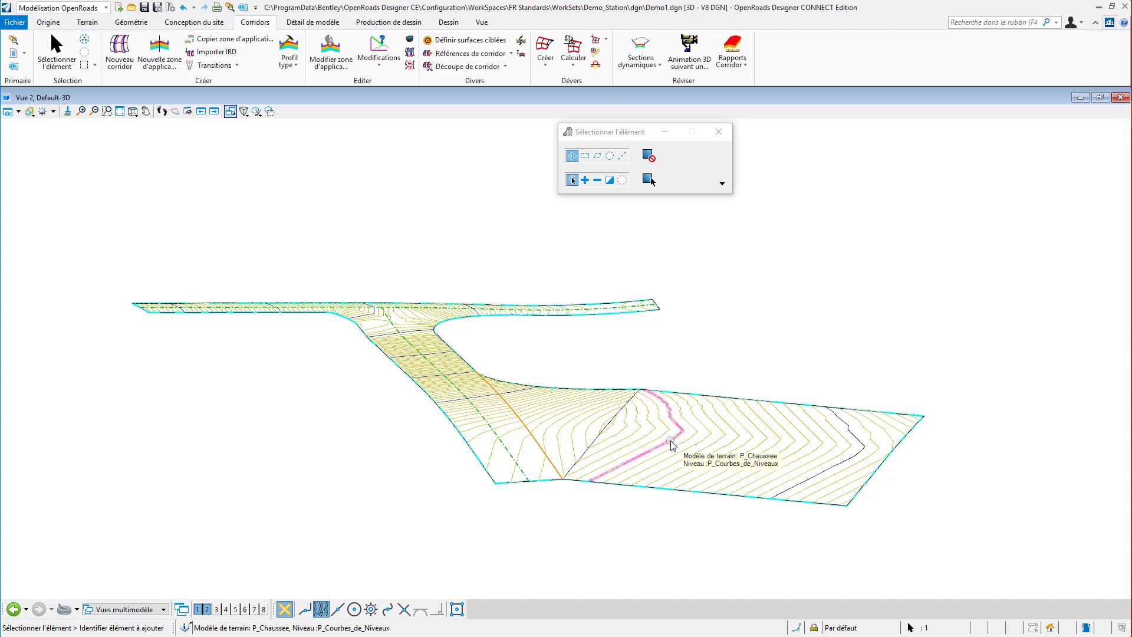
scroll(671, 443, up, 3)
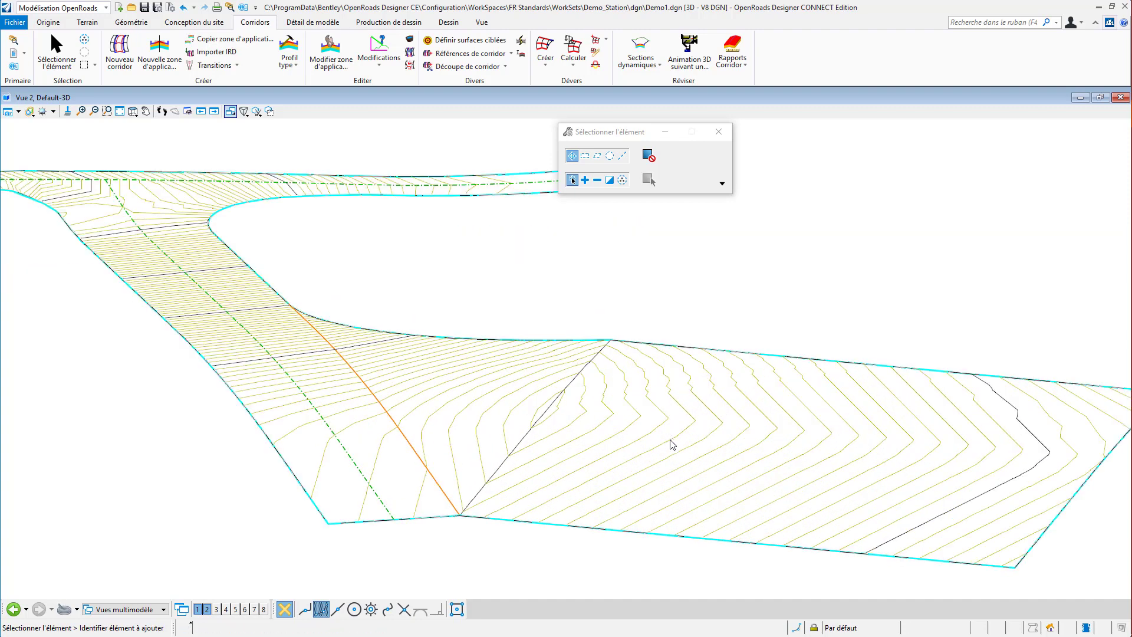
mouse_move(672, 444)
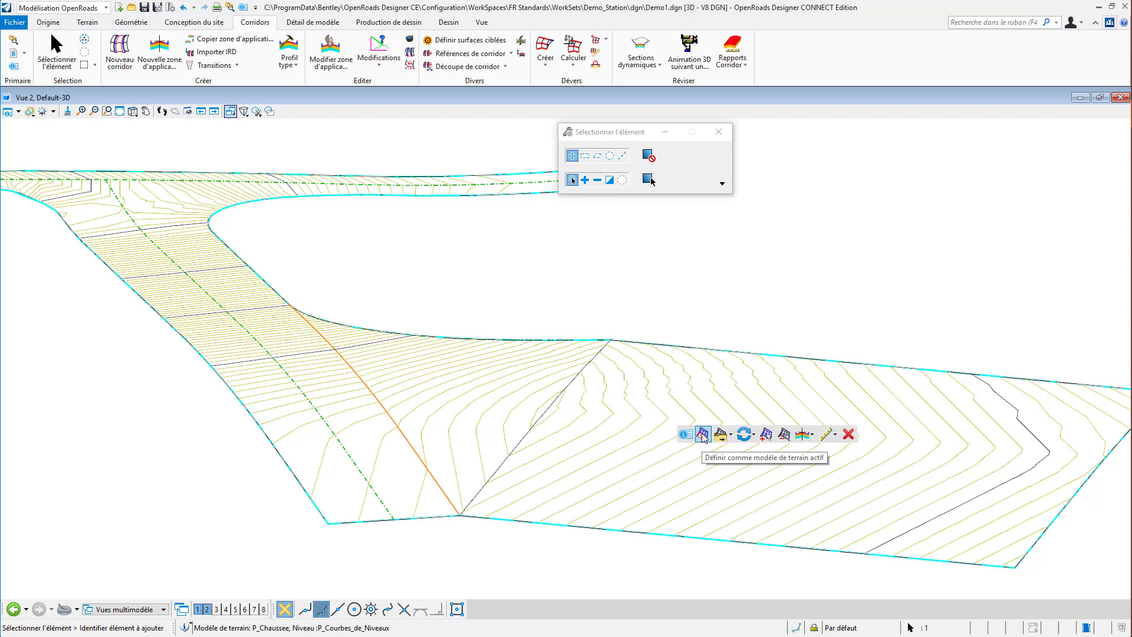
mouse_move(806, 443)
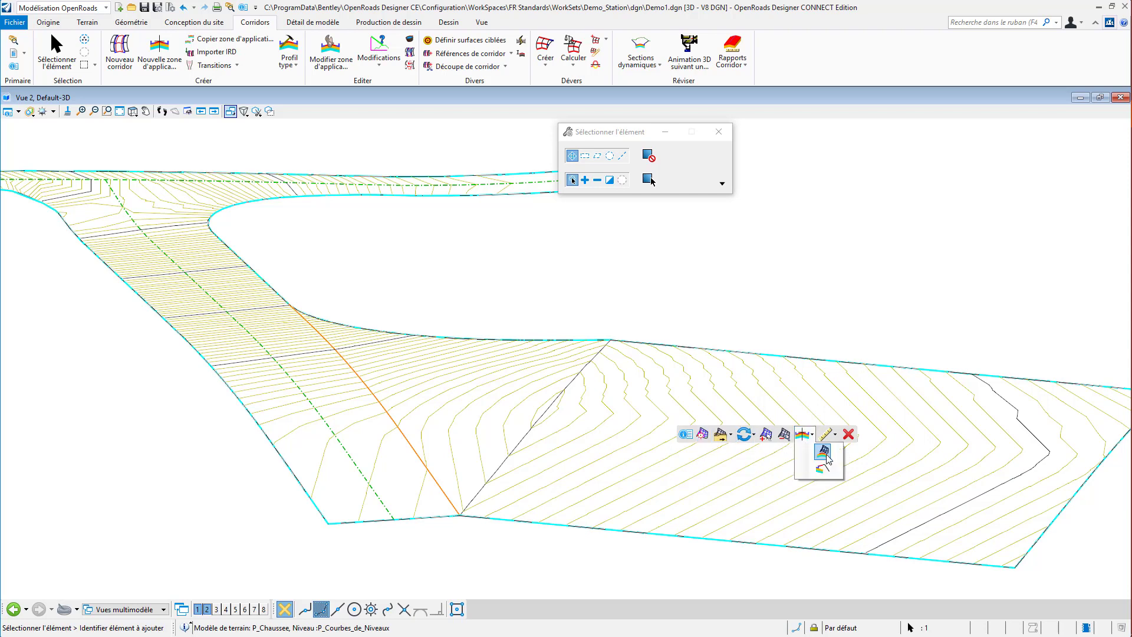
click(824, 453)
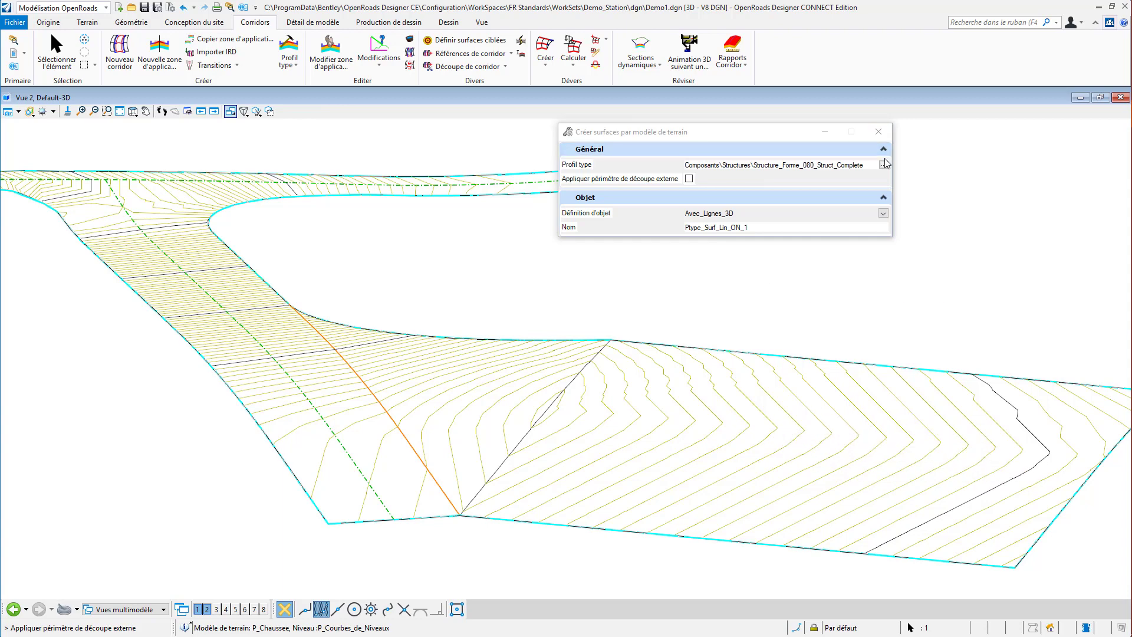
click(883, 165)
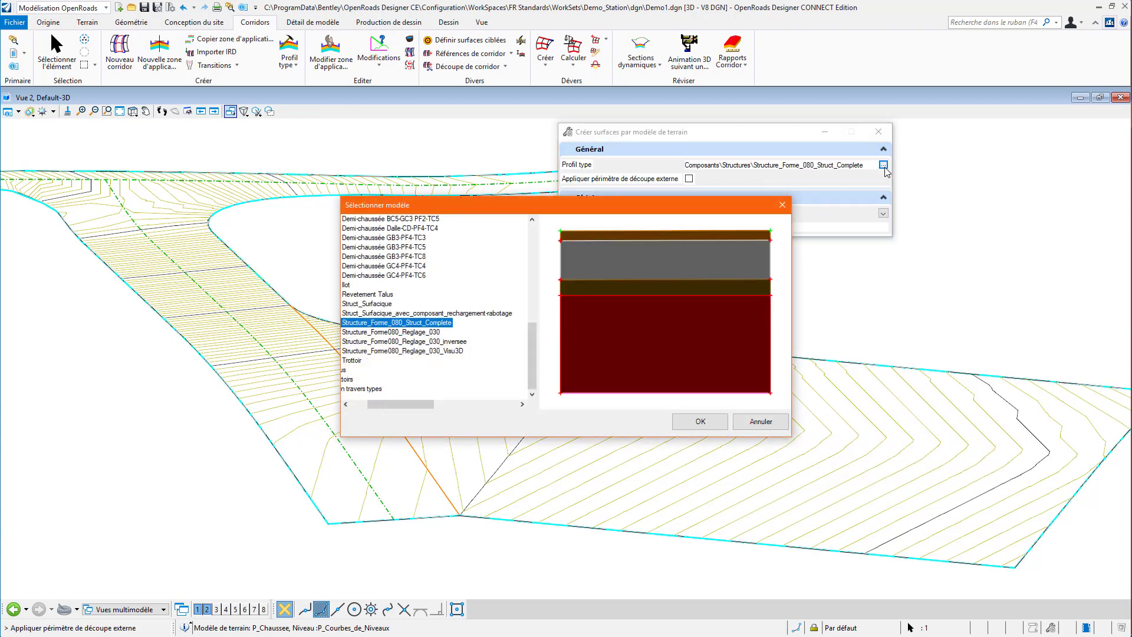
click(695, 423)
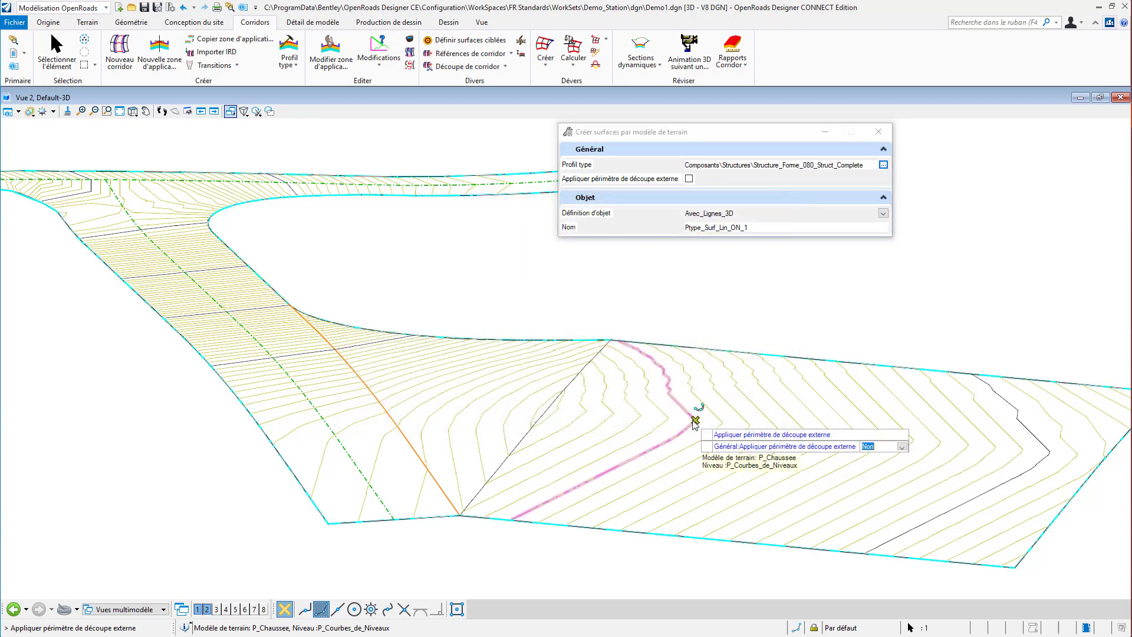
click(696, 421)
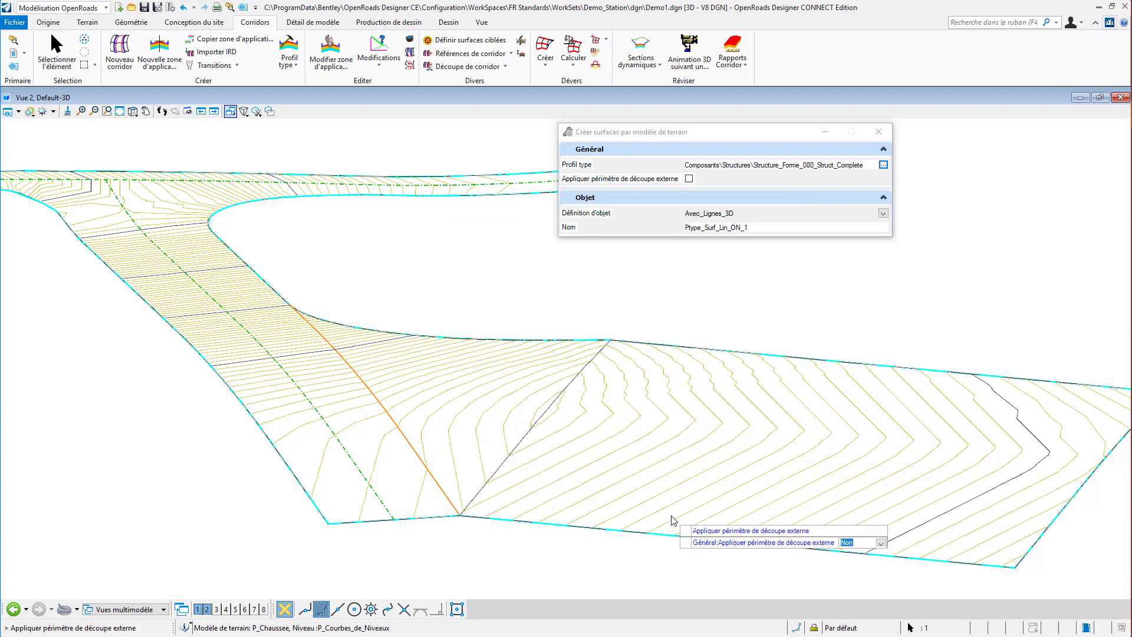
click(747, 292)
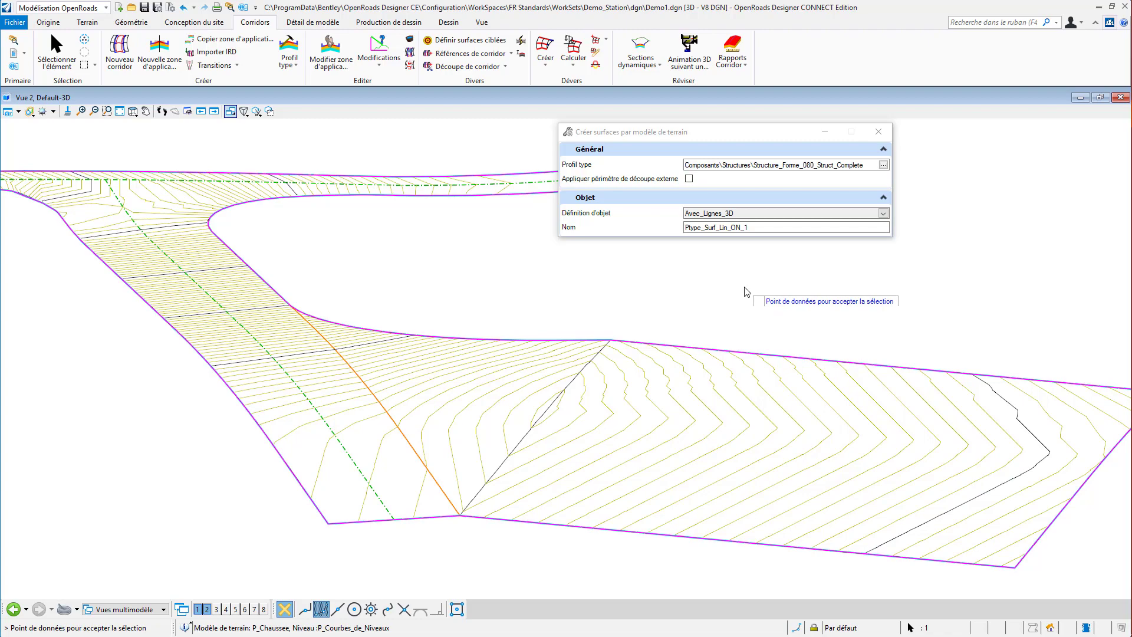
click(747, 292)
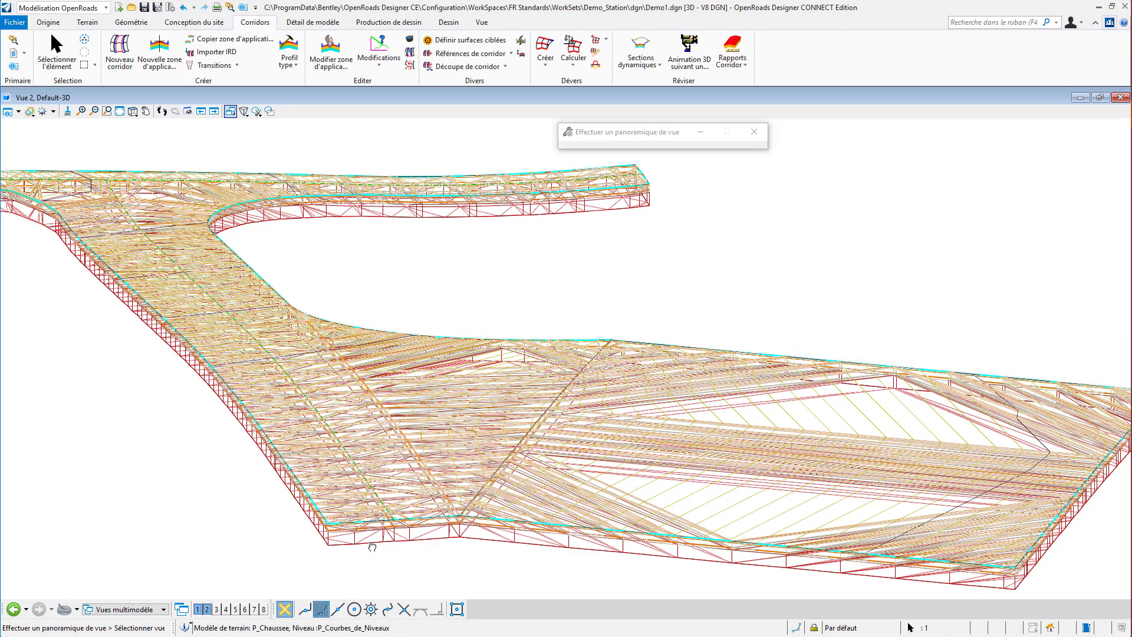
Show the pavement structure in the En Continu display style and brighten the view to inspect the layers at the lower corner.
scroll(366, 513, up, 2)
scroll(369, 519, up, 3)
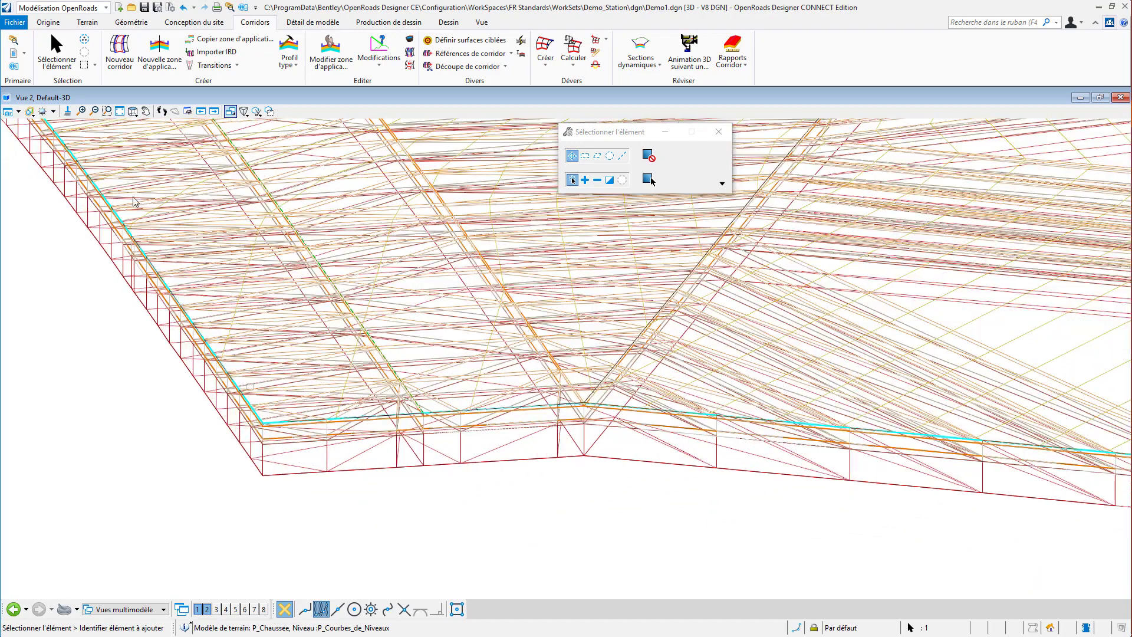
click(29, 111)
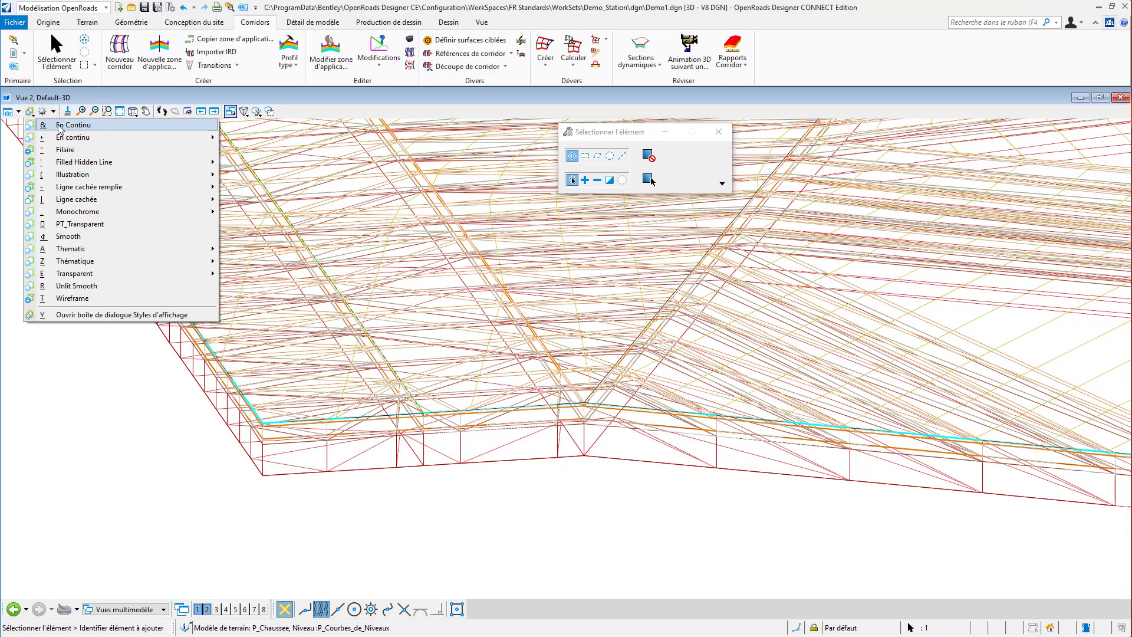
click(53, 133)
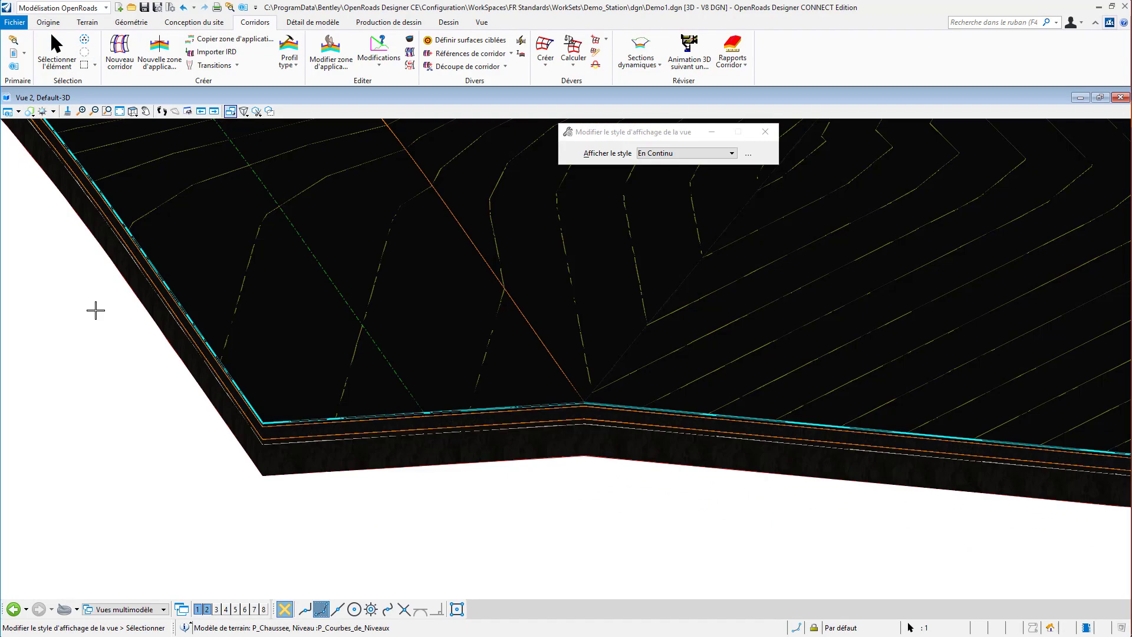
click(42, 112)
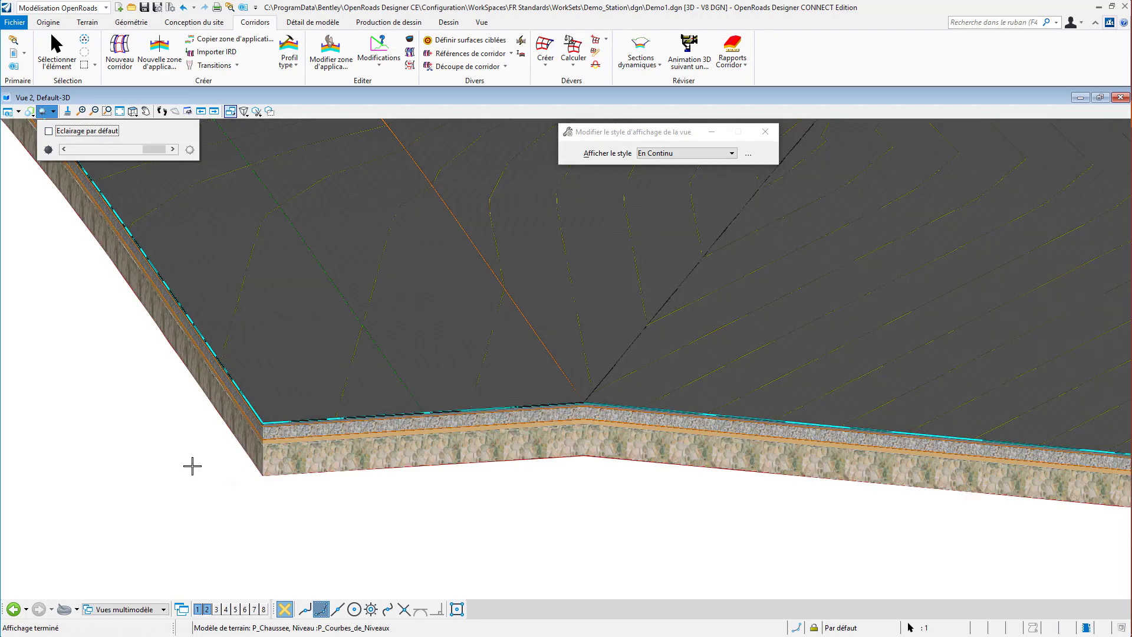
scroll(209, 461, up, 4)
scroll(208, 460, up, 2)
right_click(209, 460)
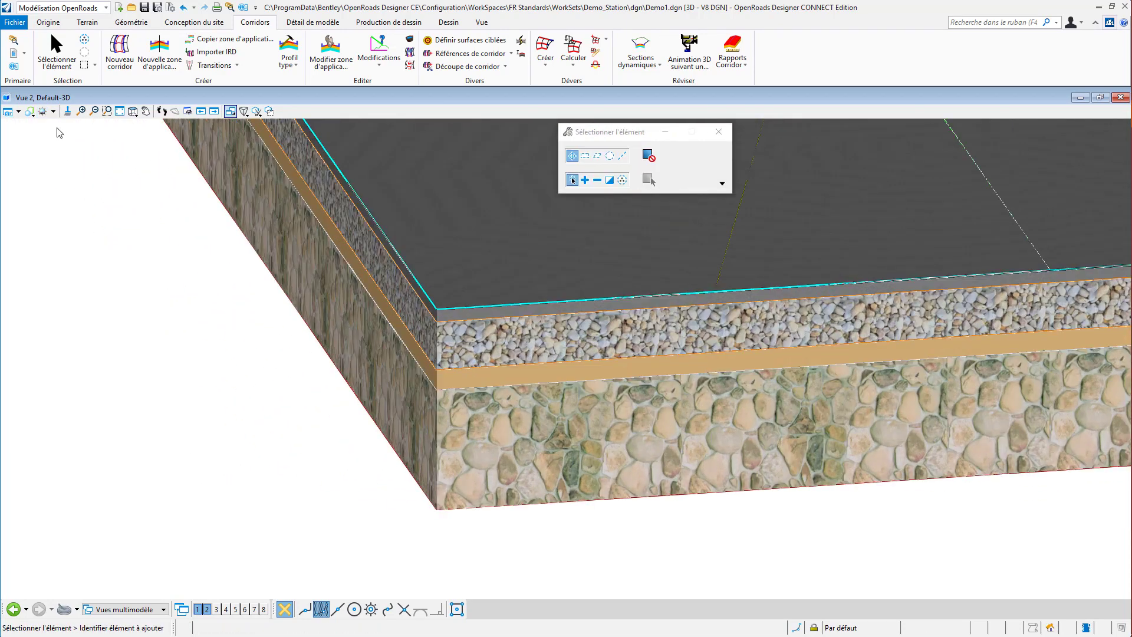
Check the volume and depth of the ENROBE layer in the P_Chaussee surface model's properties, then close the properties.
click(57, 54)
scroll(262, 526, down, 1)
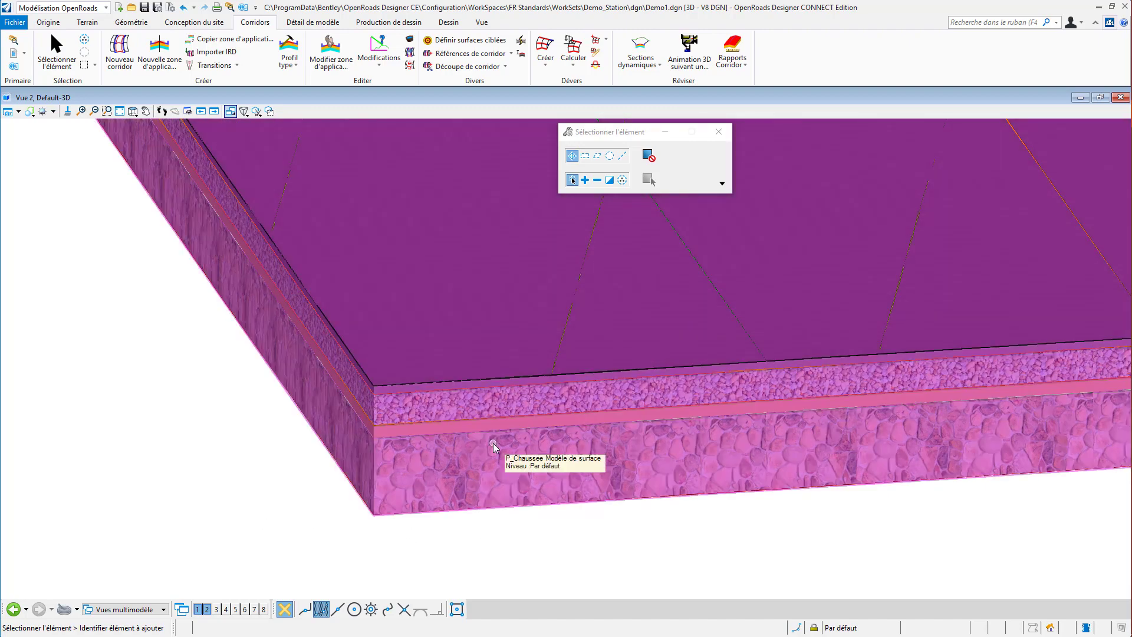
scroll(406, 469, up, 1)
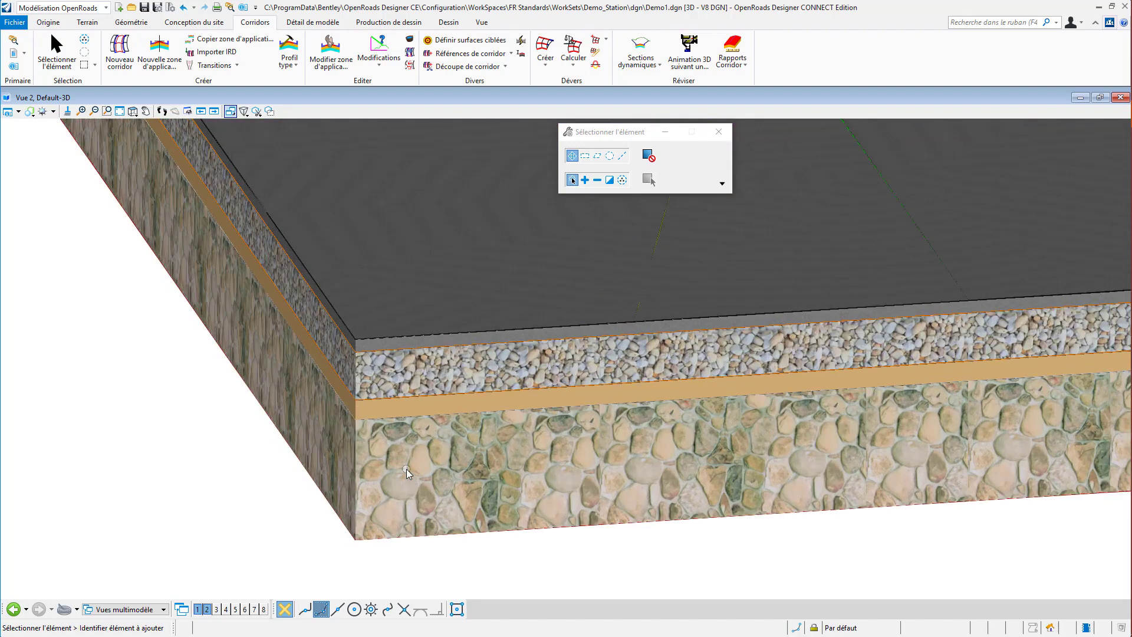
click(416, 461)
mouse_move(417, 461)
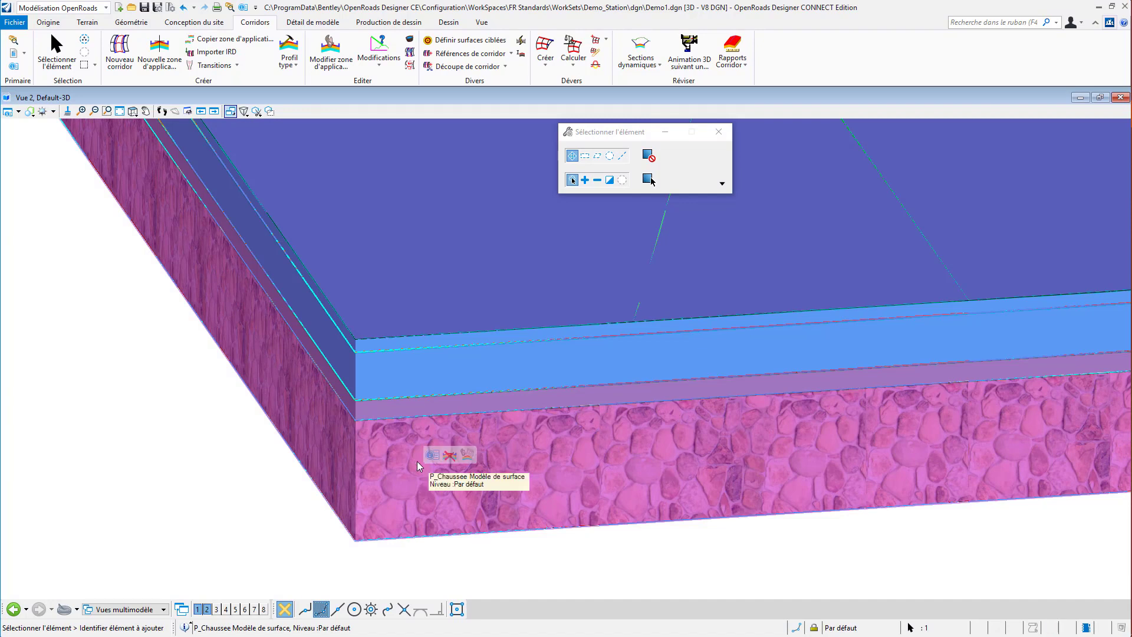
double_click(416, 461)
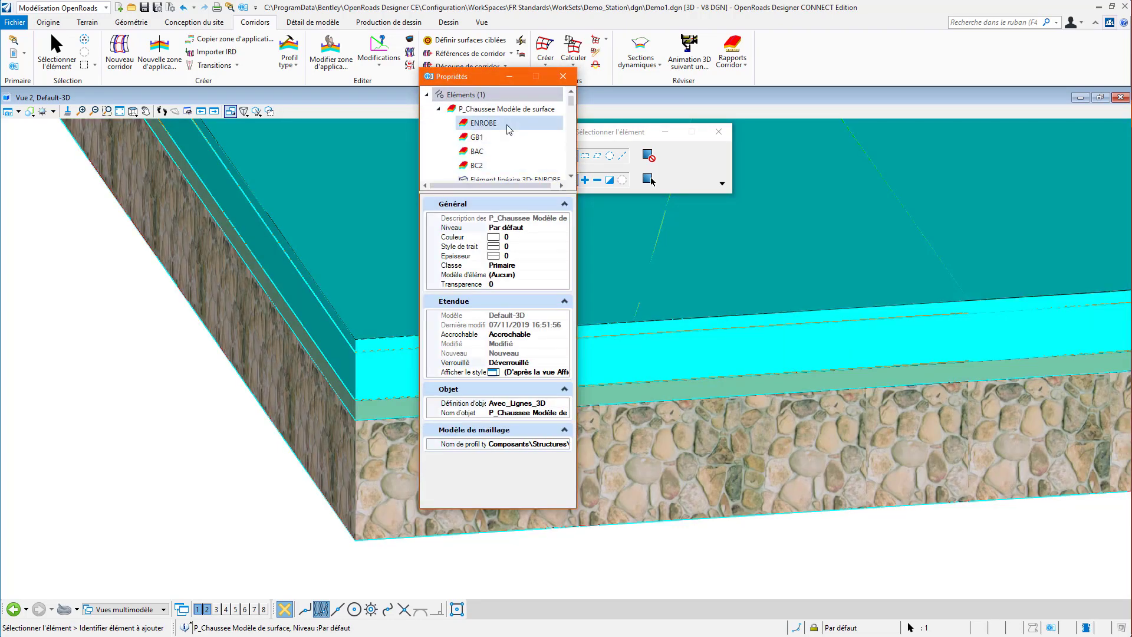
click(483, 123)
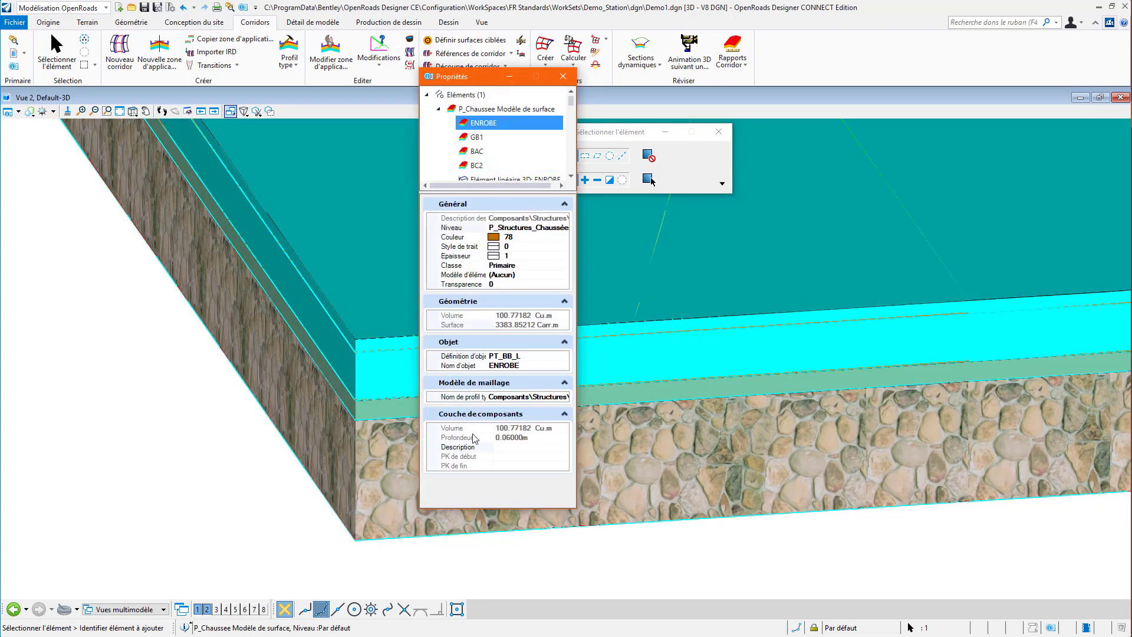
click(466, 437)
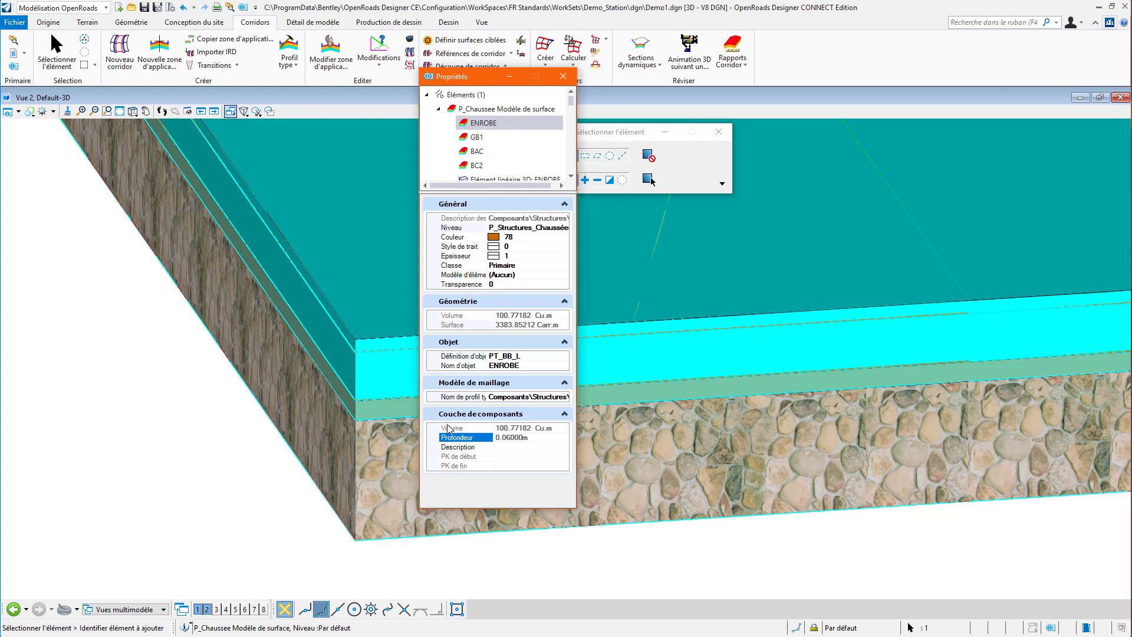
click(449, 428)
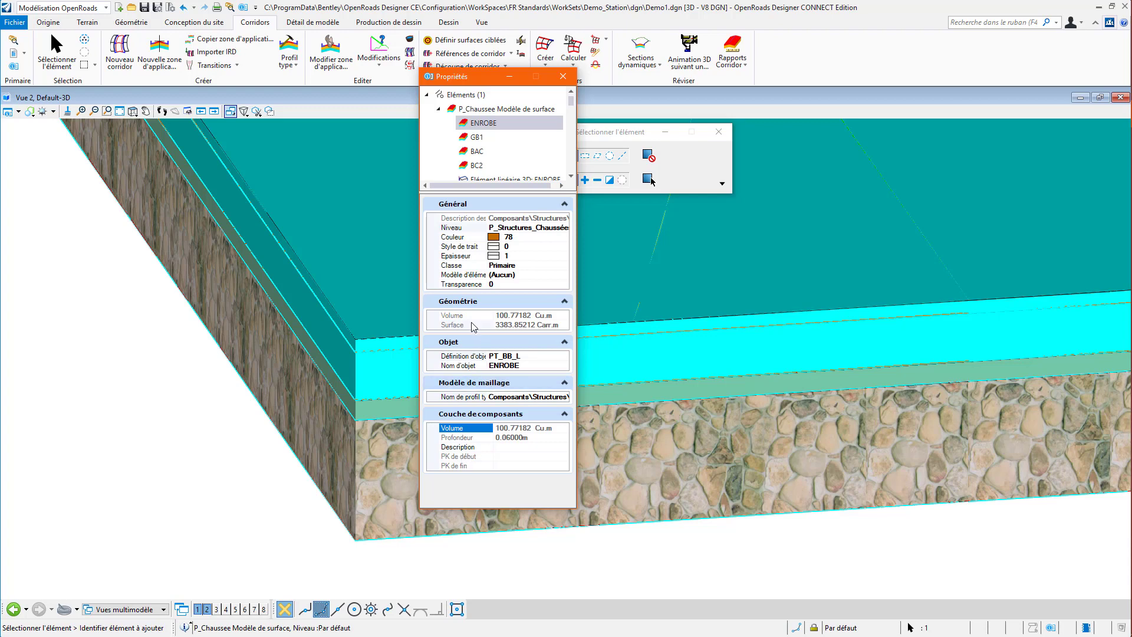
click(563, 76)
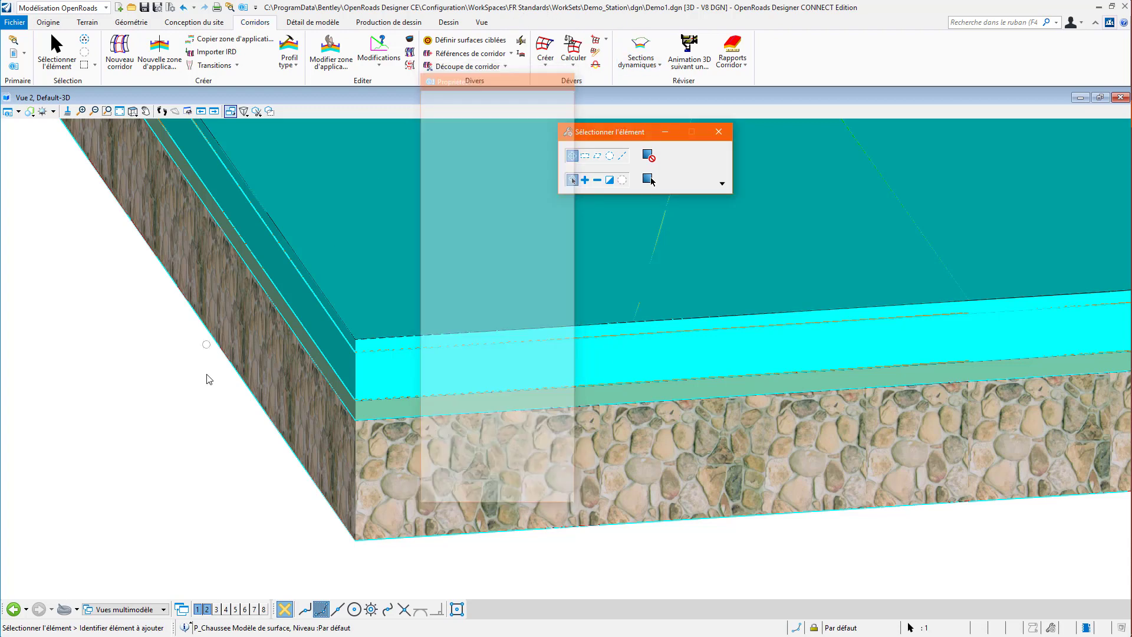
Restore the side-by-side layout of the 2D plan and 3D model, with the pavement framed in both views.
double_click(355, 100)
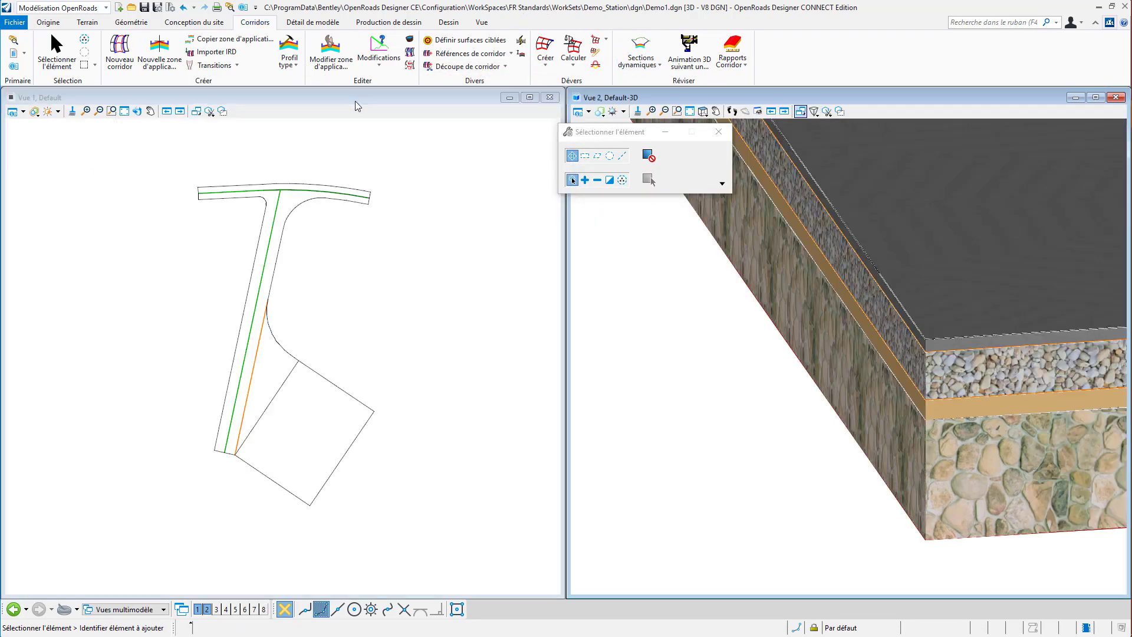
scroll(718, 490, down, 3)
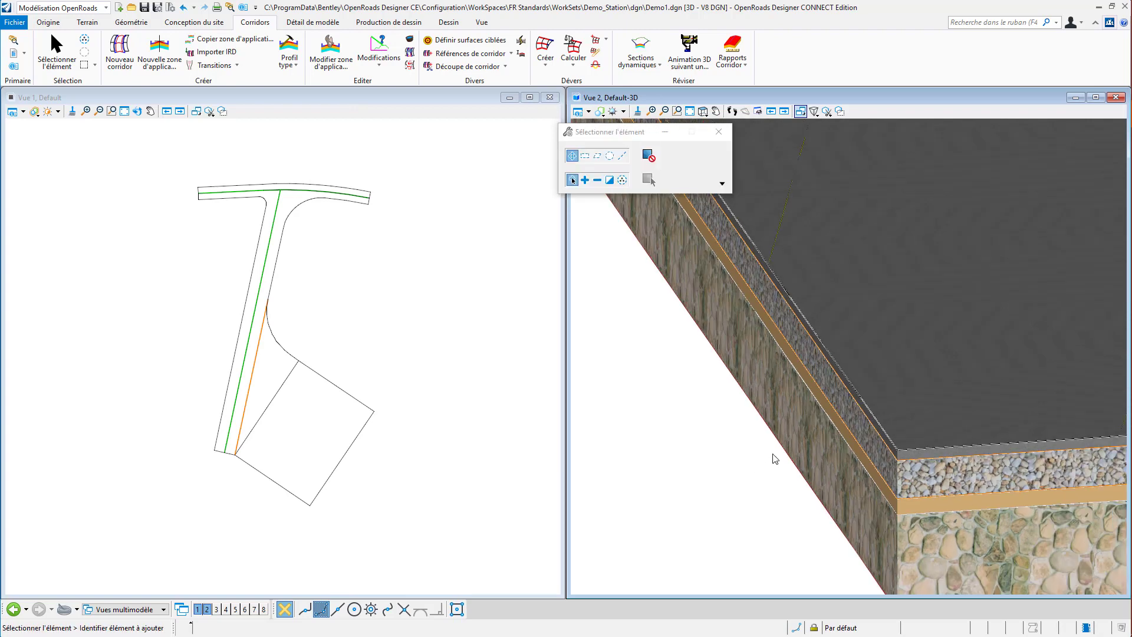
scroll(775, 454, down, 3)
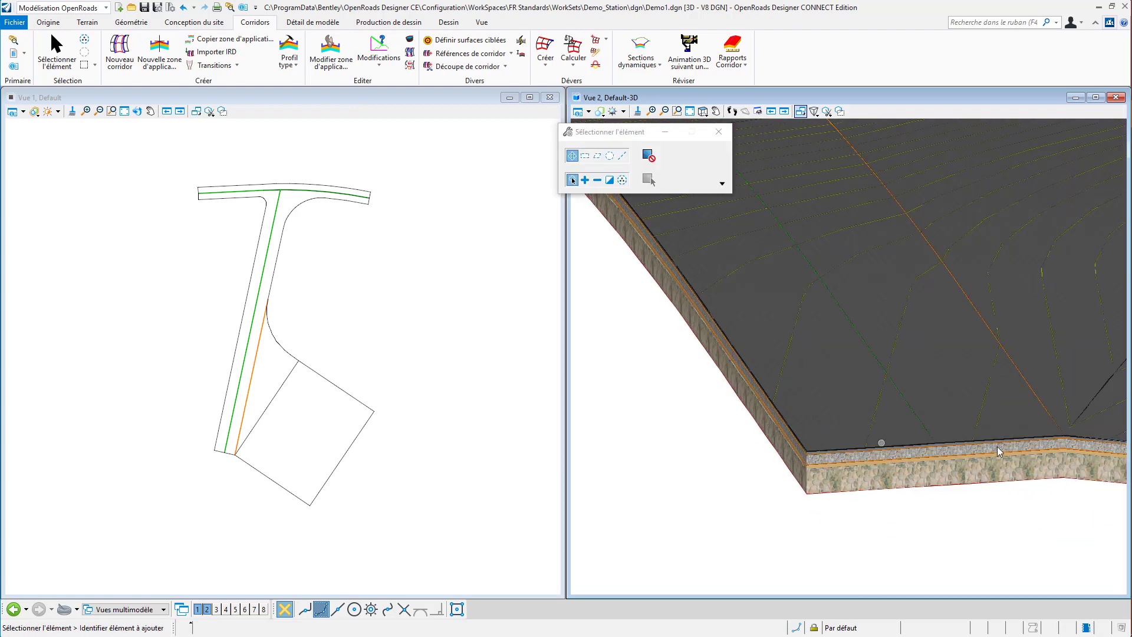
scroll(767, 462, down, 2)
middle_drag(337, 386, 403, 368)
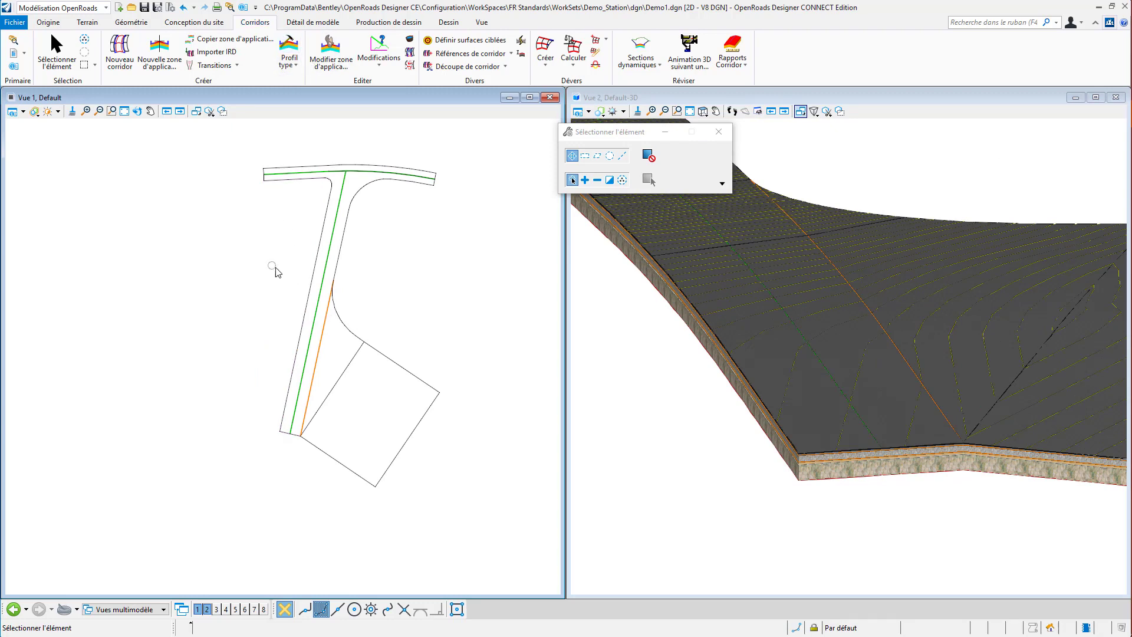
Apply linear template Talus Simple_Raide_AC2_ET to road edge Bord1 from station 0.000 to 97.305, on the side away from the centreline.
click(317, 257)
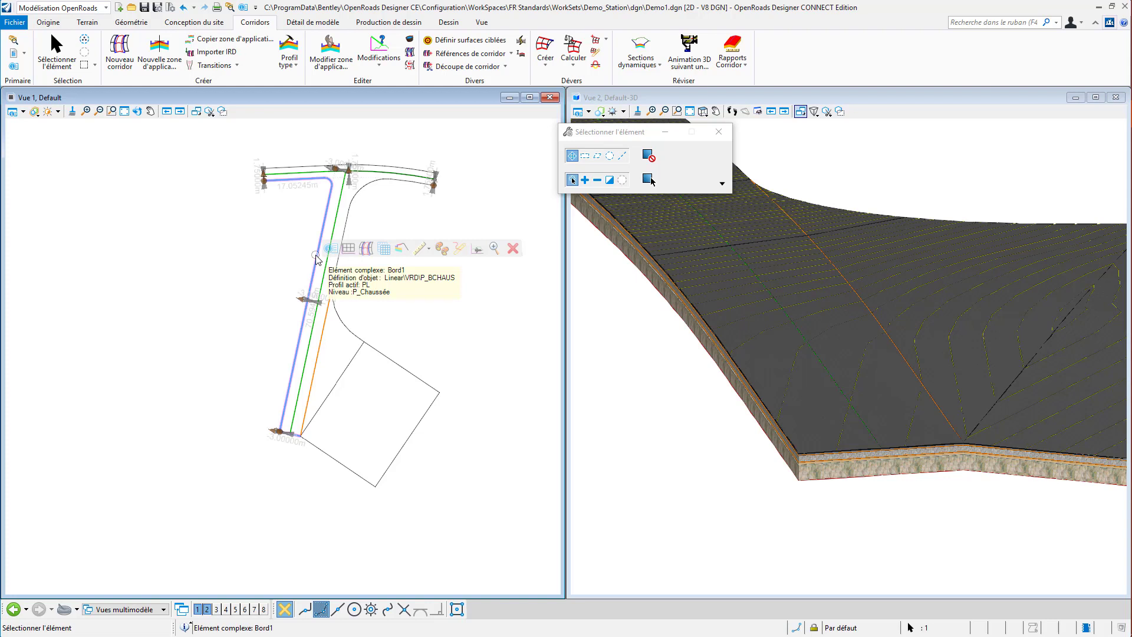
scroll(317, 257, up, 3)
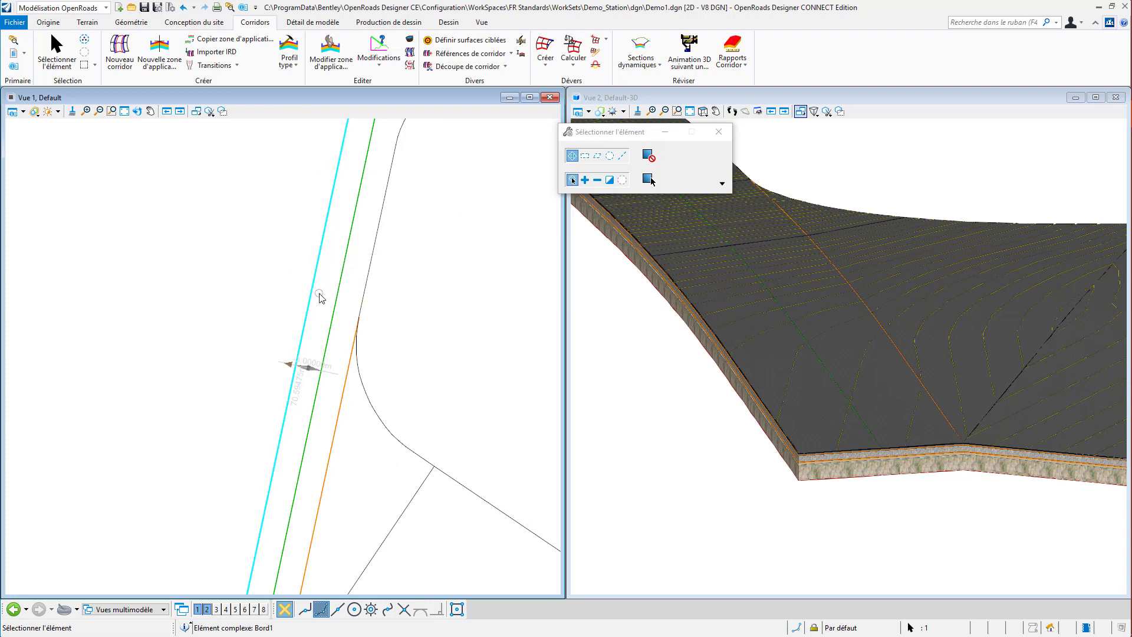
mouse_move(310, 289)
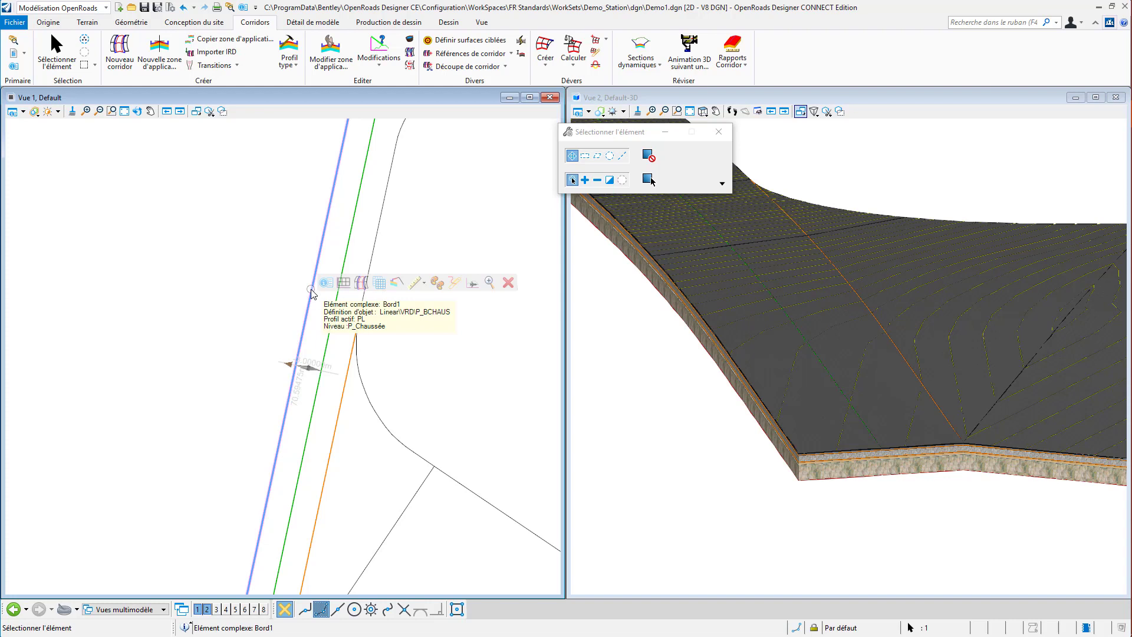
click(397, 283)
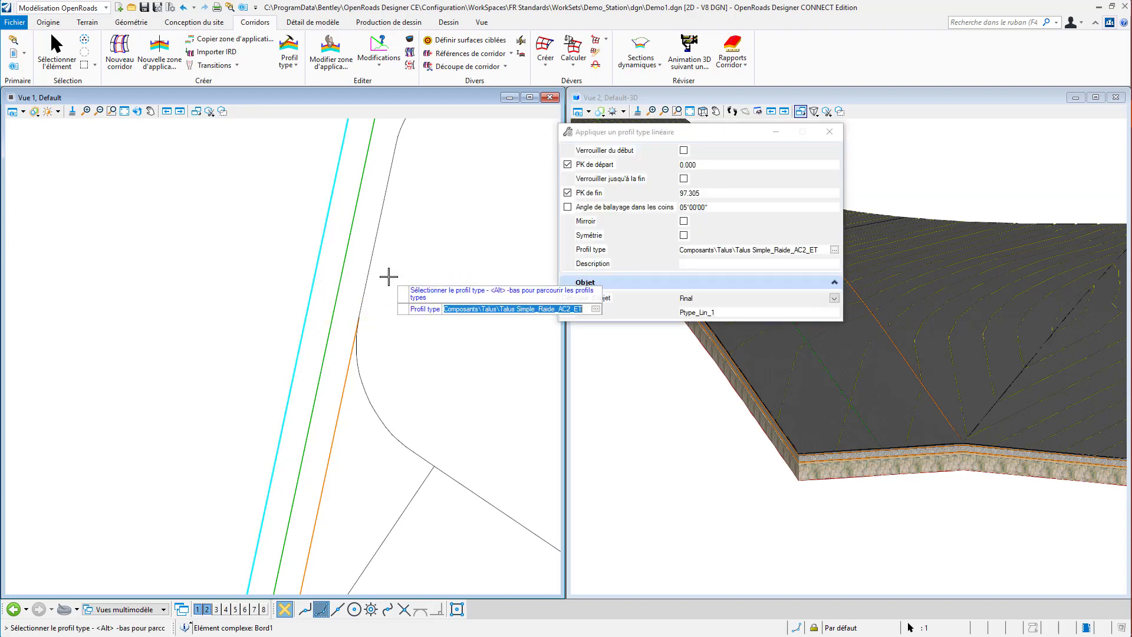
click(834, 250)
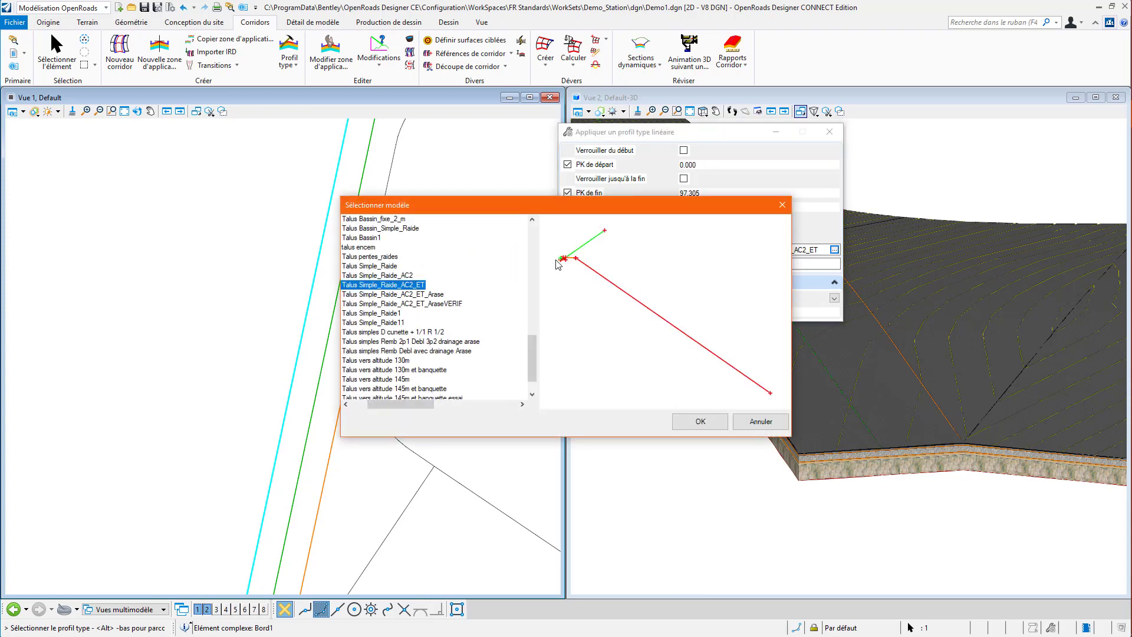
click(700, 422)
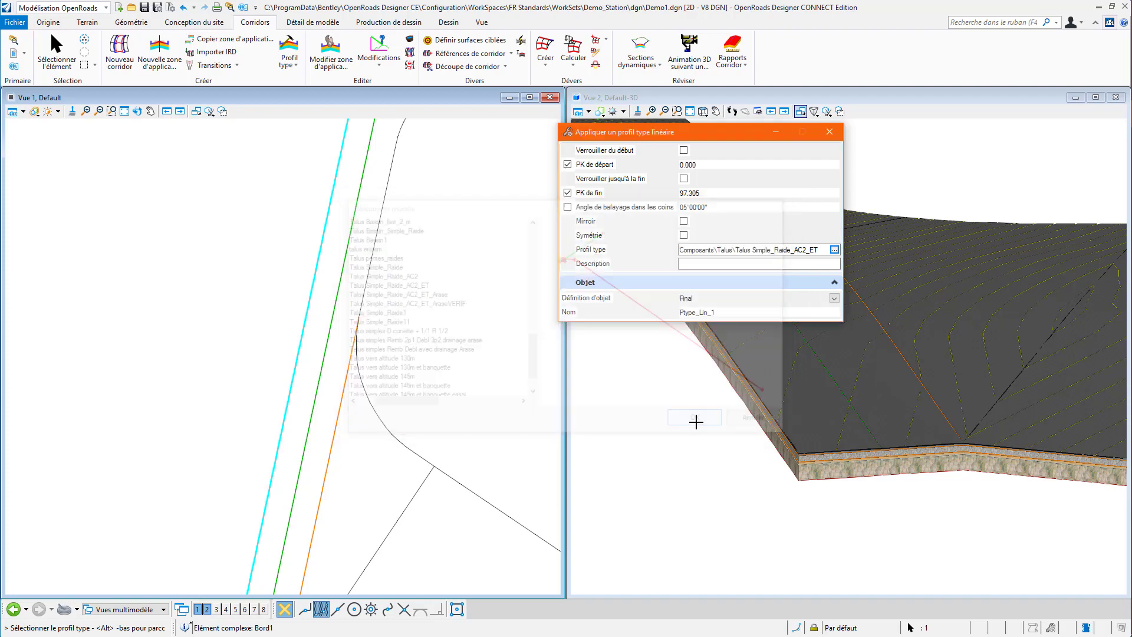
click(247, 191)
click(247, 191)
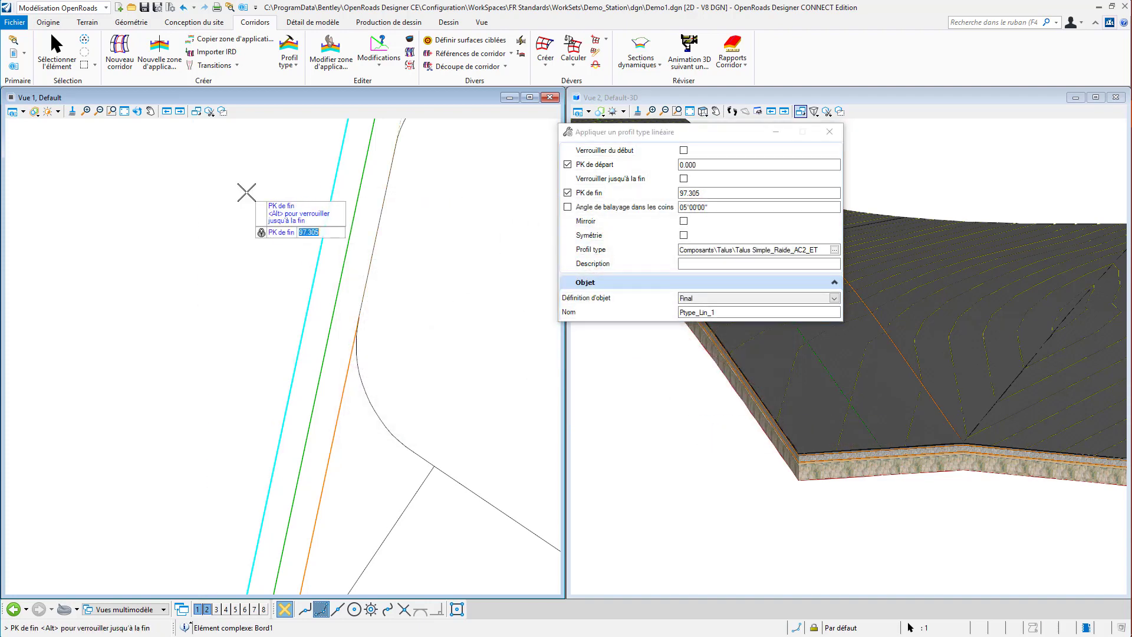
click(176, 199)
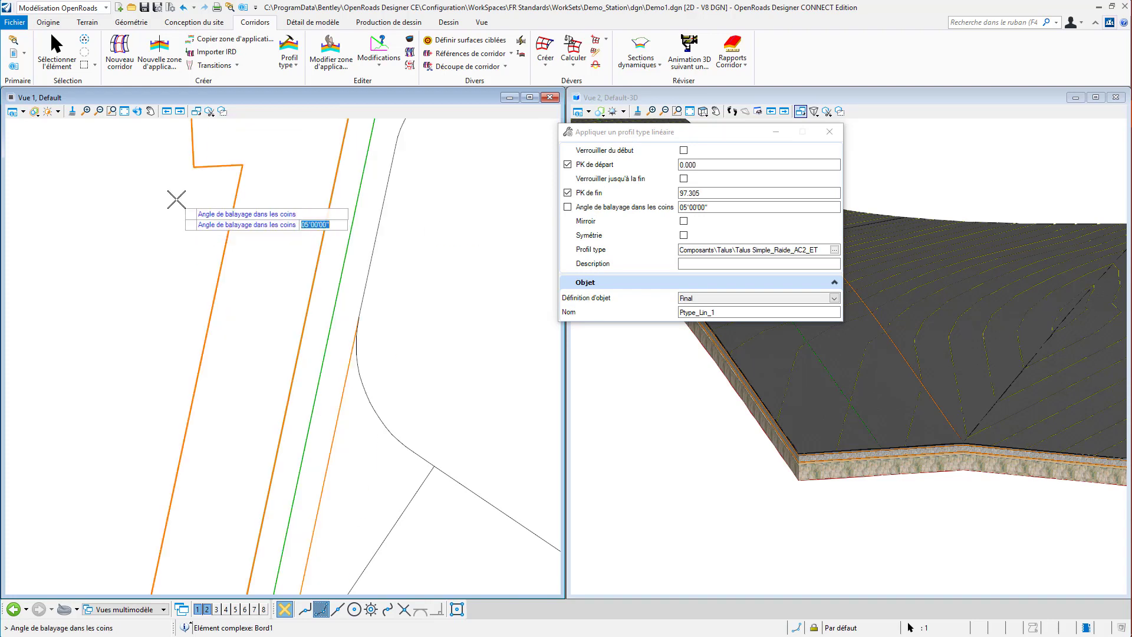
click(175, 199)
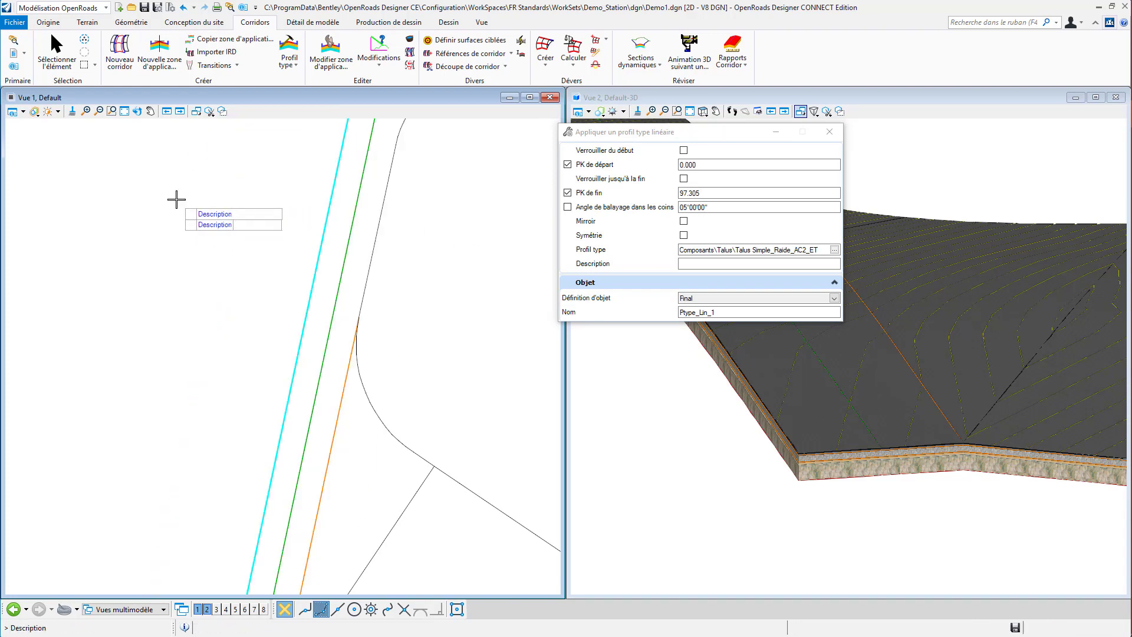
click(176, 199)
Apply linear template Talus Simple_Raide_AC2_ET along the rectangular platform's outer edge from station 0.000 to 83.117, on its outer side.
scroll(189, 189, down, 3)
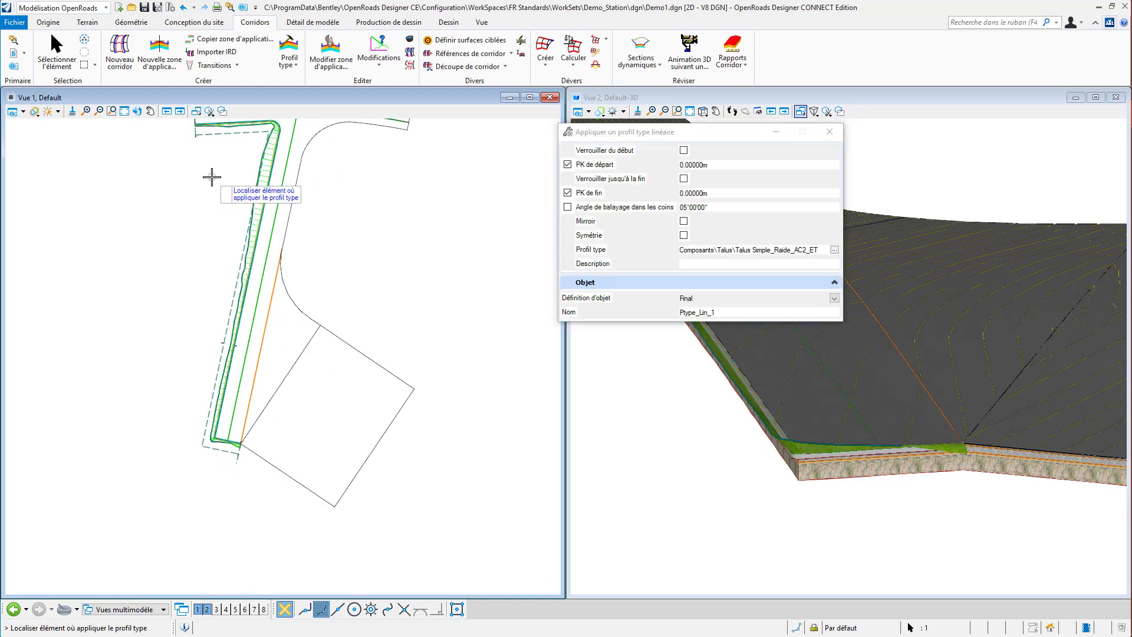
click(251, 440)
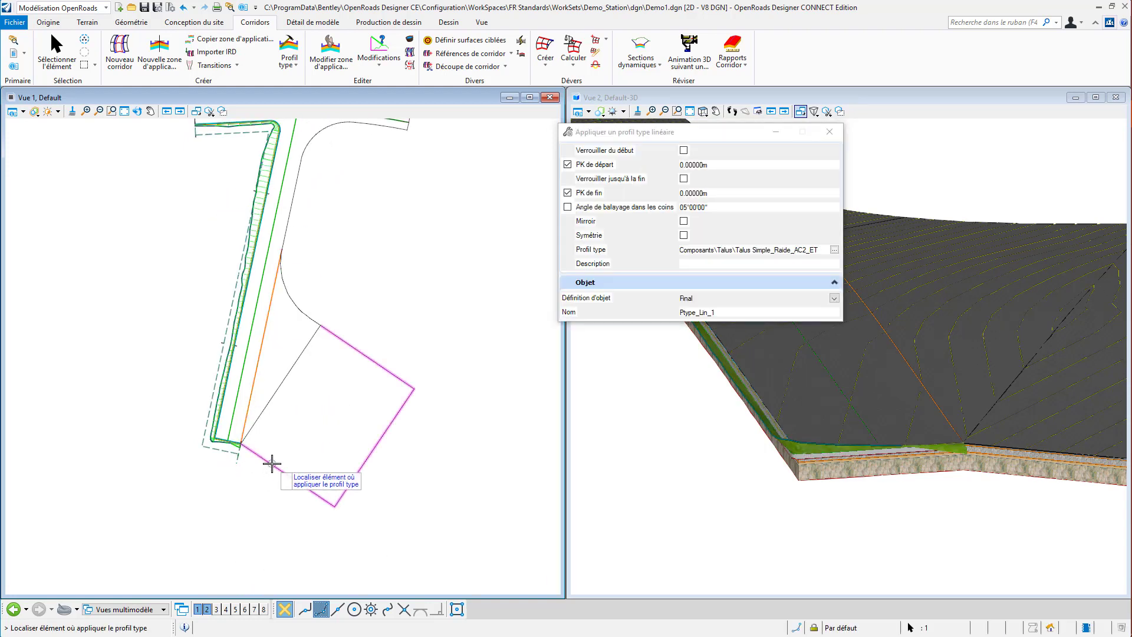
click(229, 493)
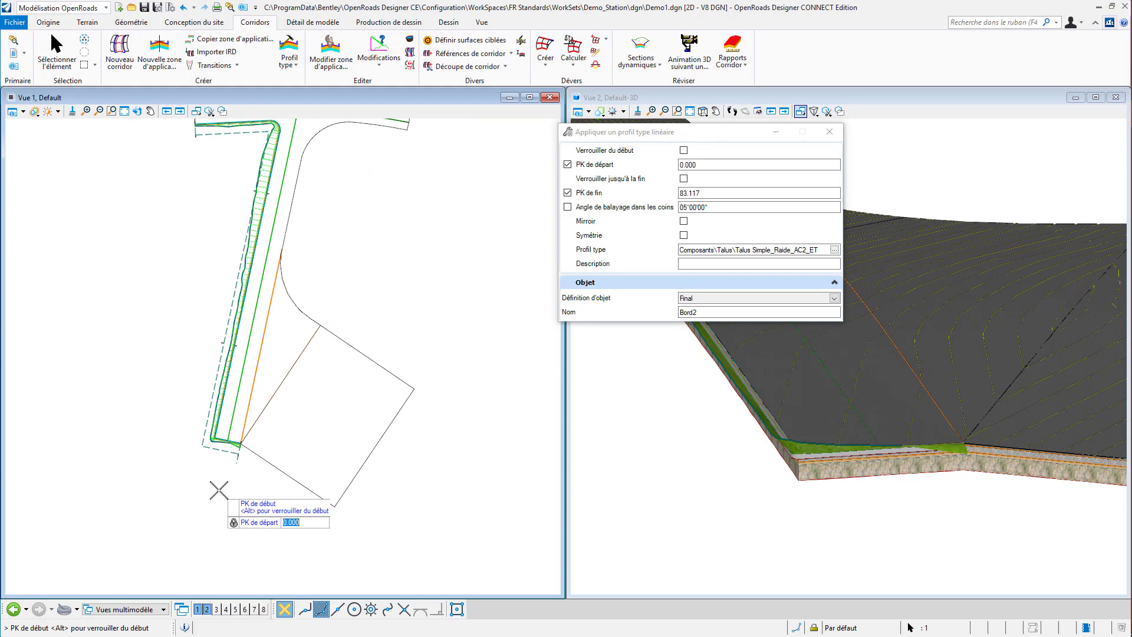
click(223, 496)
click(420, 241)
click(461, 274)
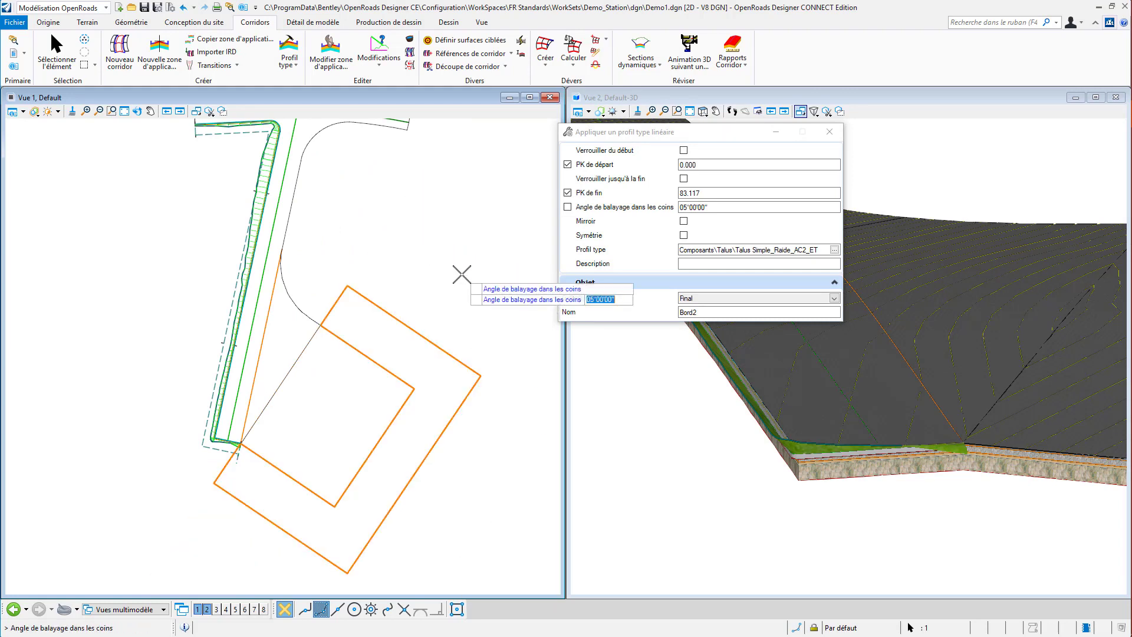
click(461, 274)
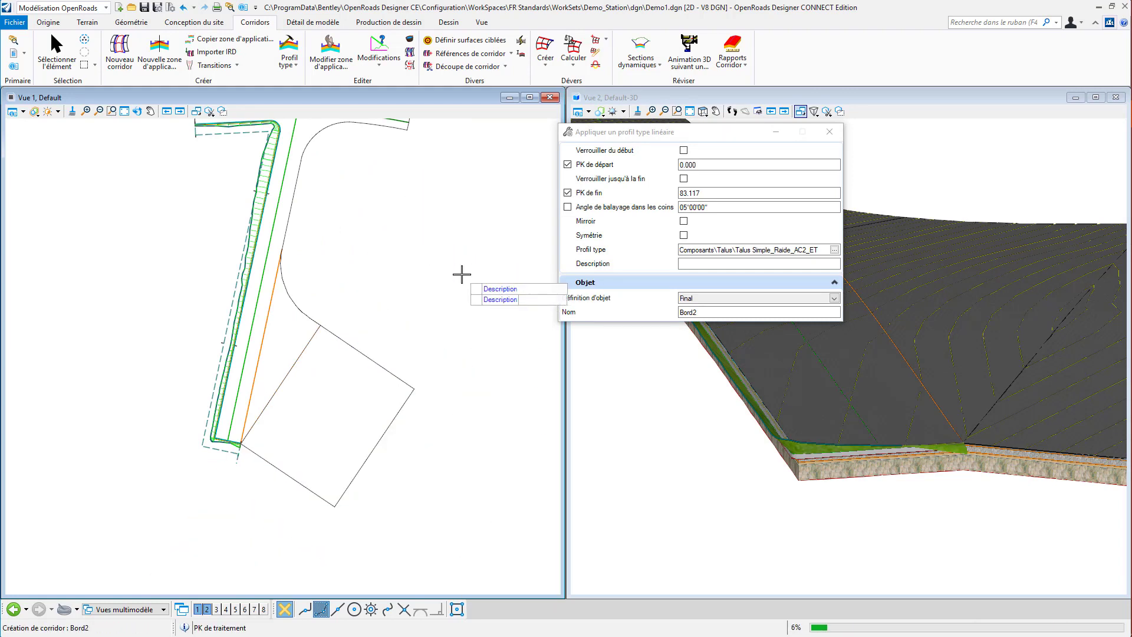
click(461, 274)
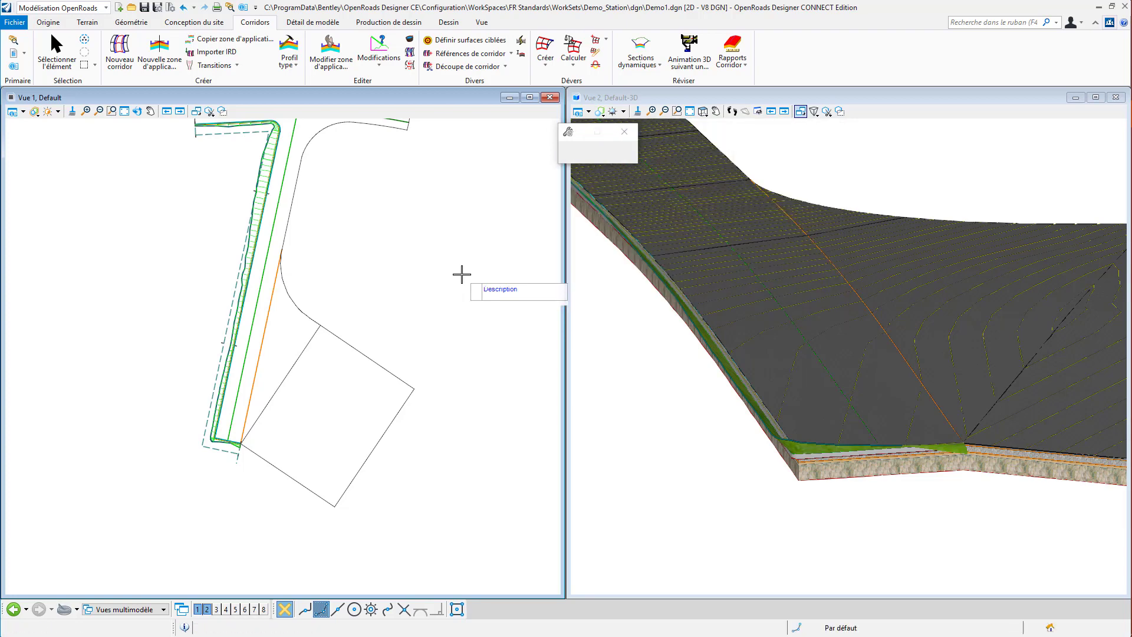
Apply linear template Talus Simple_Raide_AC2_ET along the remaining curved road edge from station 0.000 to 121.700, on its outer side.
click(298, 195)
scroll(264, 424, down, 1)
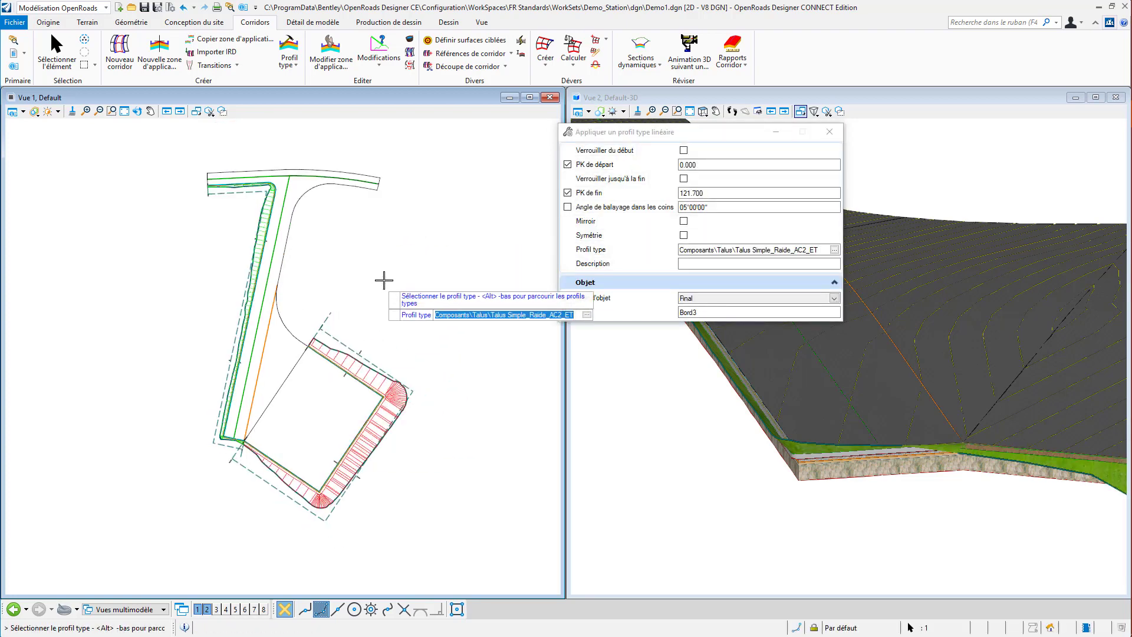
click(389, 255)
click(390, 254)
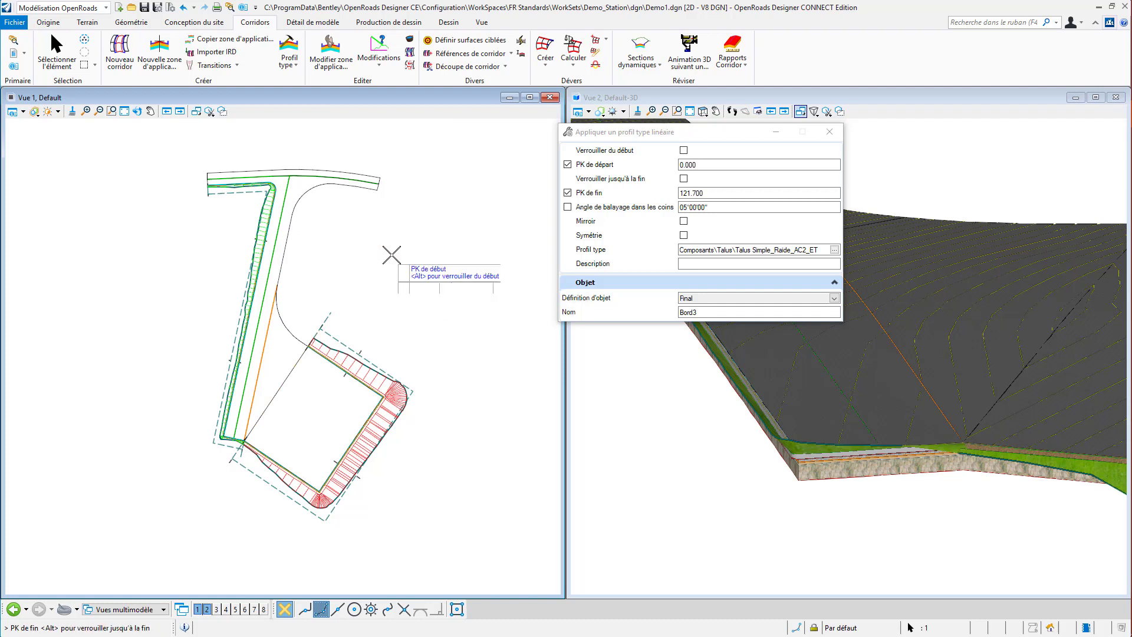
click(390, 254)
click(445, 171)
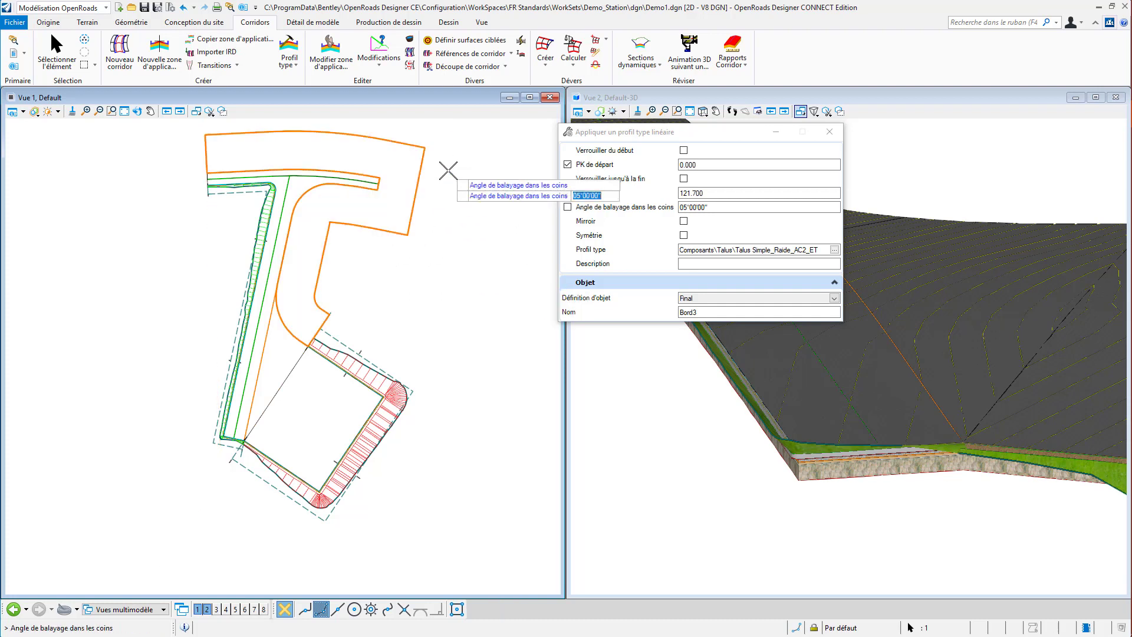
click(448, 170)
click(448, 171)
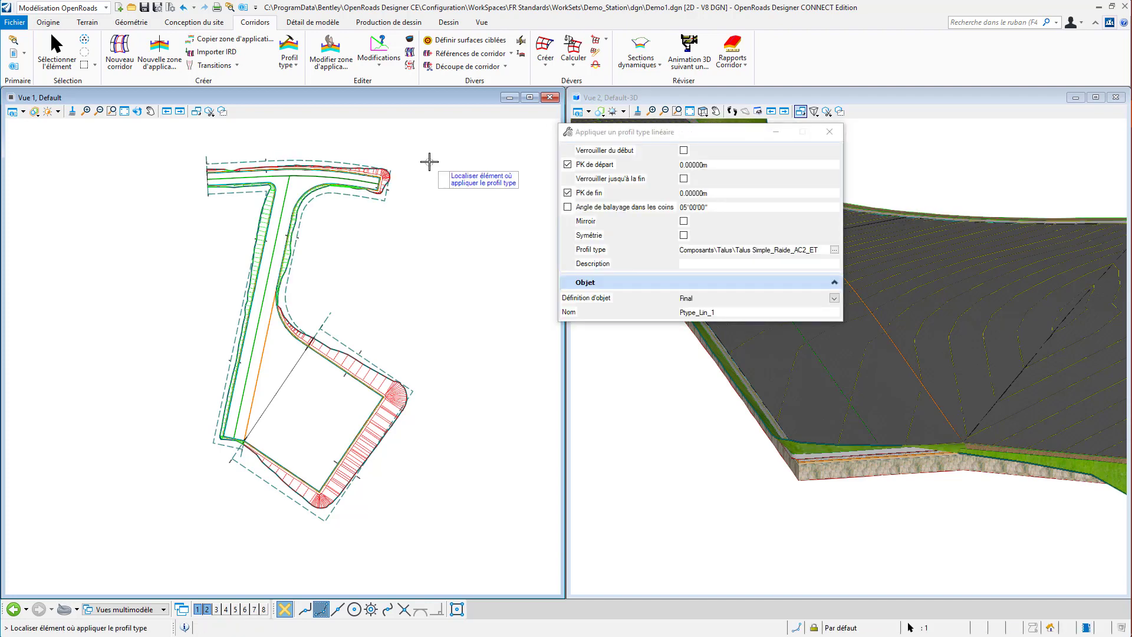
End the template command and examine the side slopes in 3D around the platform and at the crossing road's end.
scroll(818, 481, down, 2)
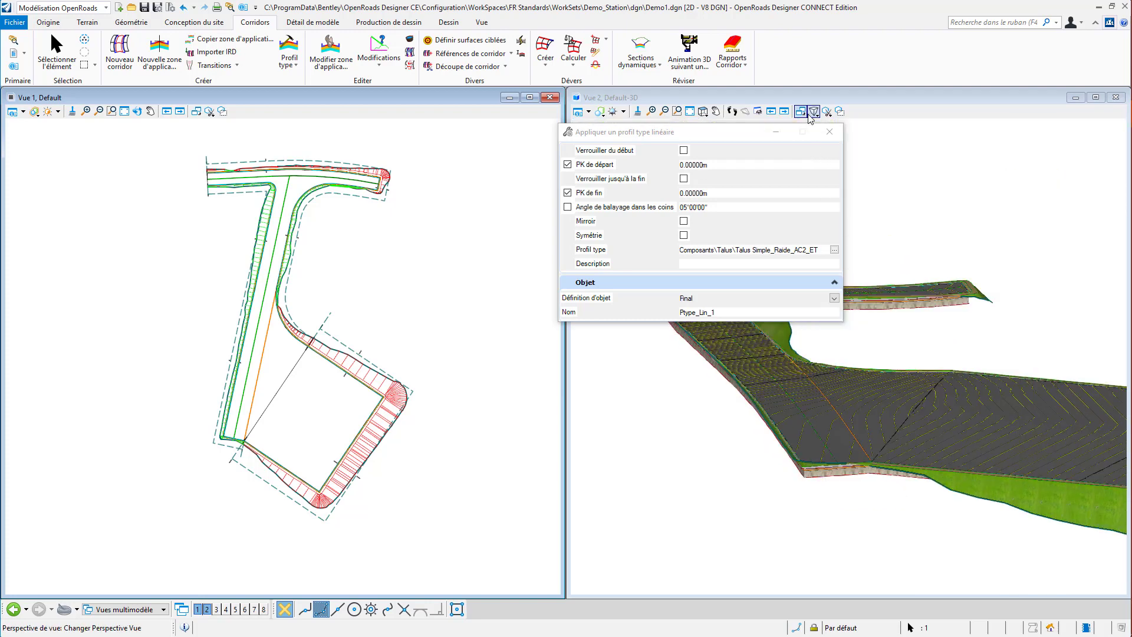
shift+middle_drag(973, 265, 670, 404)
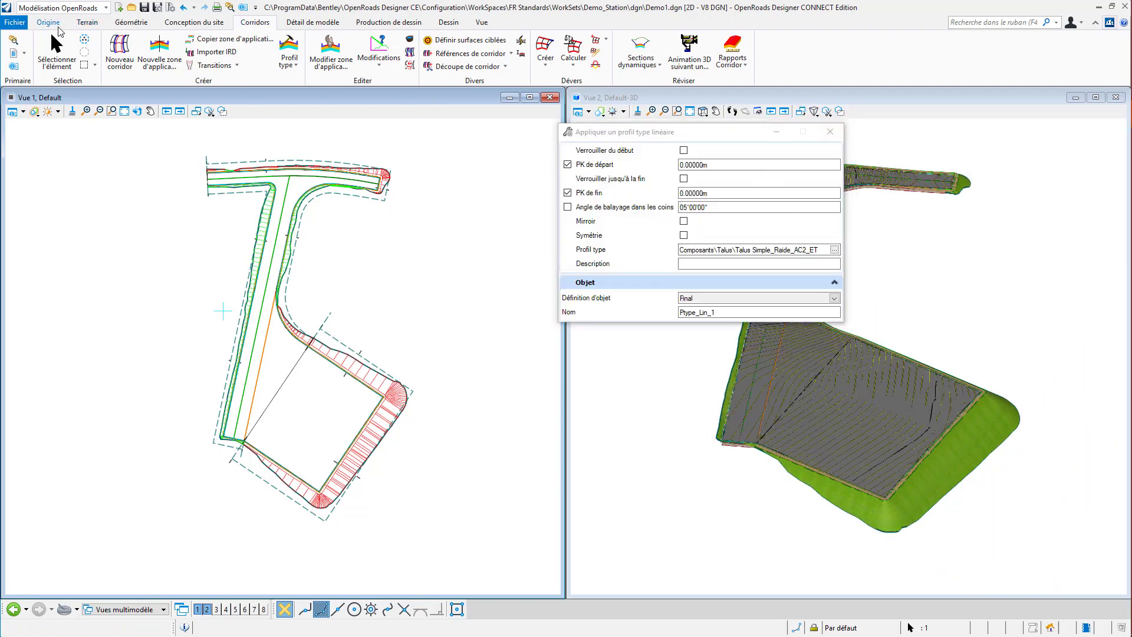
key(Escape)
shift+middle_drag(955, 278, 773, 358)
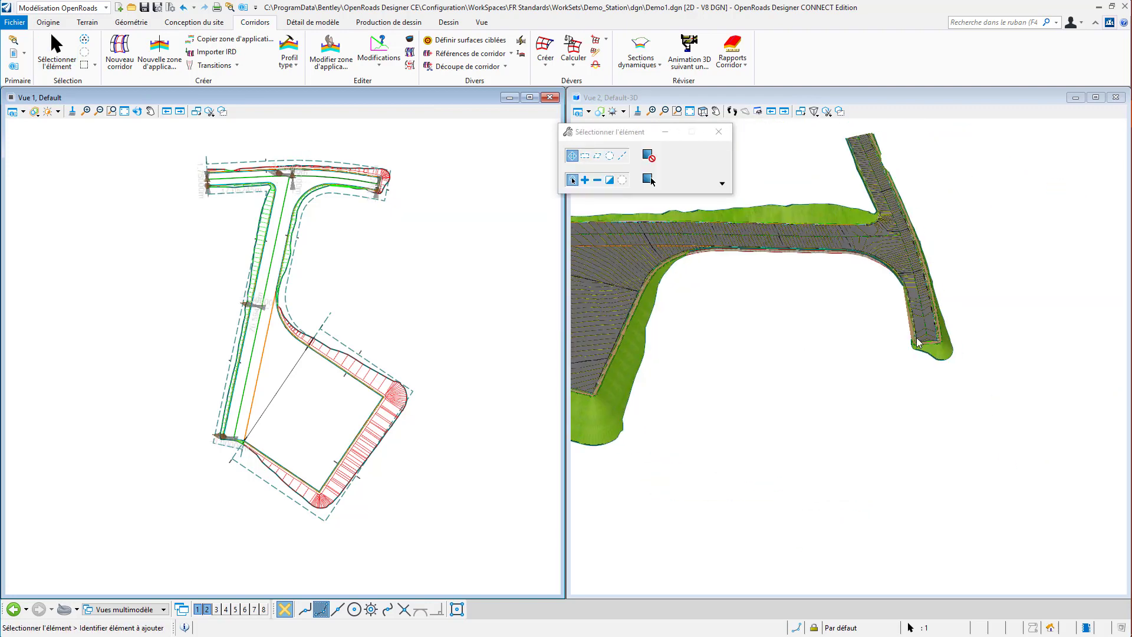
scroll(942, 345, up, 6)
shift+middle_drag(956, 402, 815, 356)
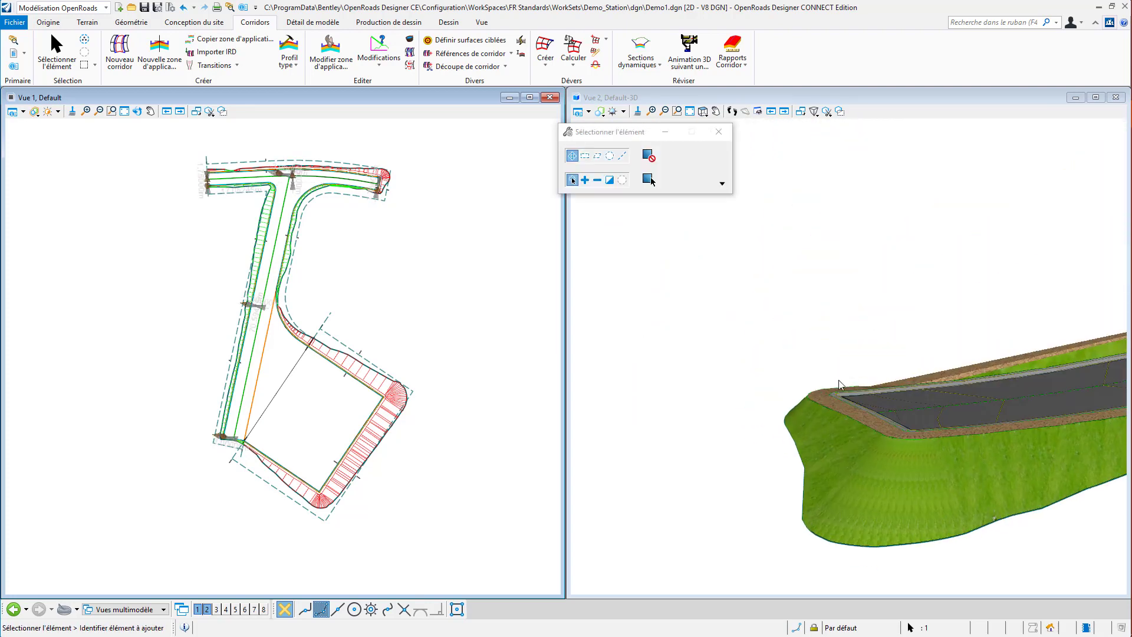
Examine the kerb corner at the crossing road's end and the pavement layers exposed at its other cut end in 3D.
scroll(854, 397, up, 5)
scroll(854, 407, up, 6)
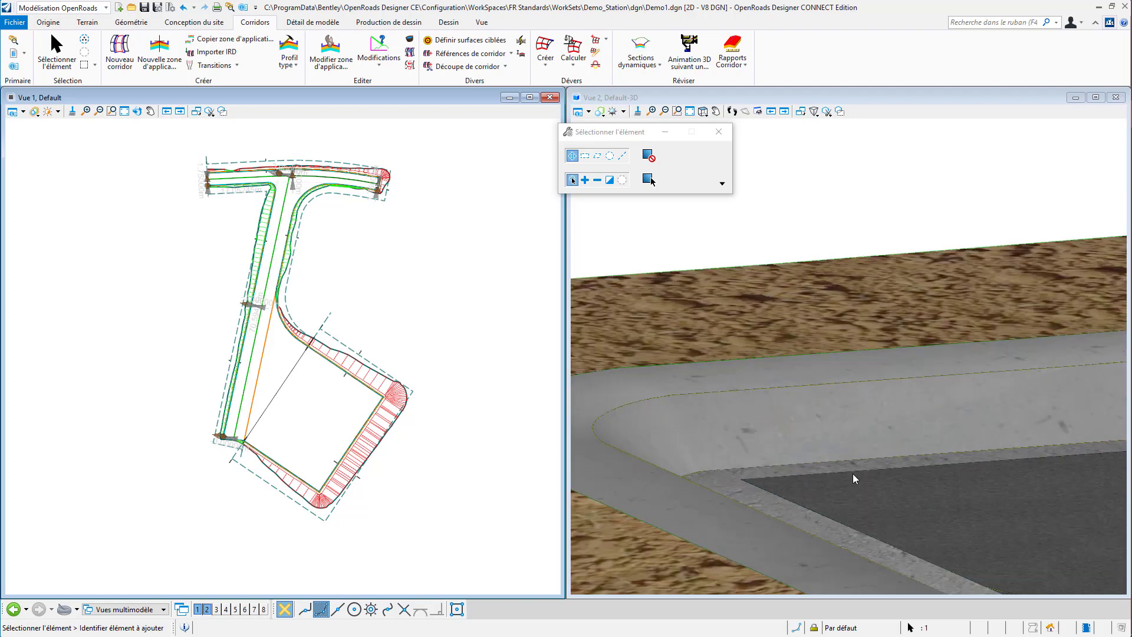
scroll(829, 429, down, 6)
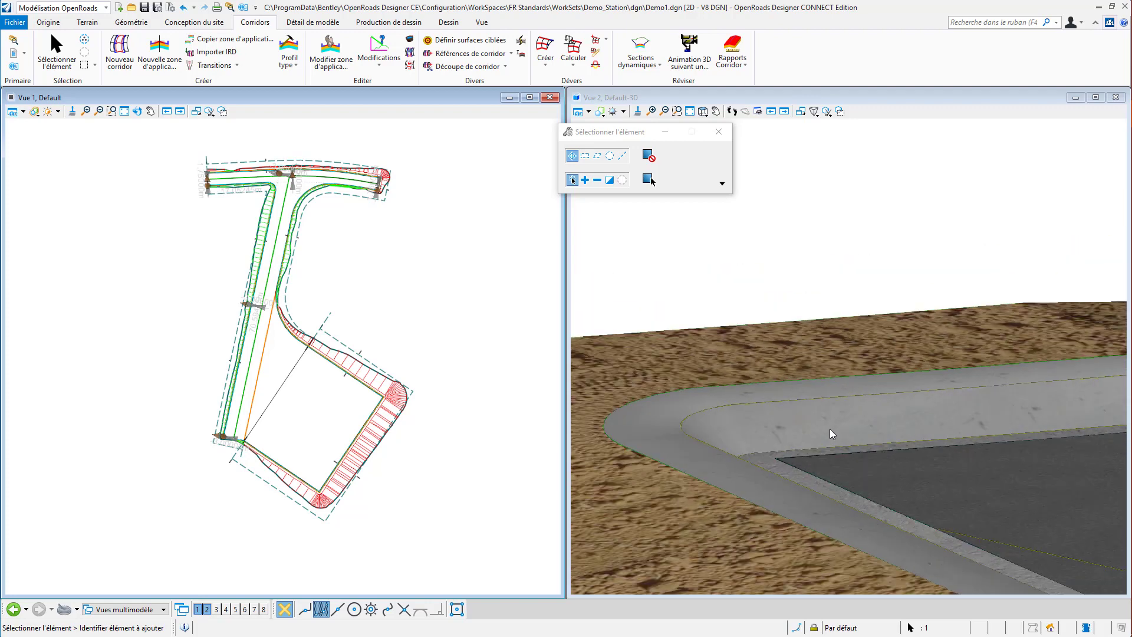
scroll(738, 423, down, 6)
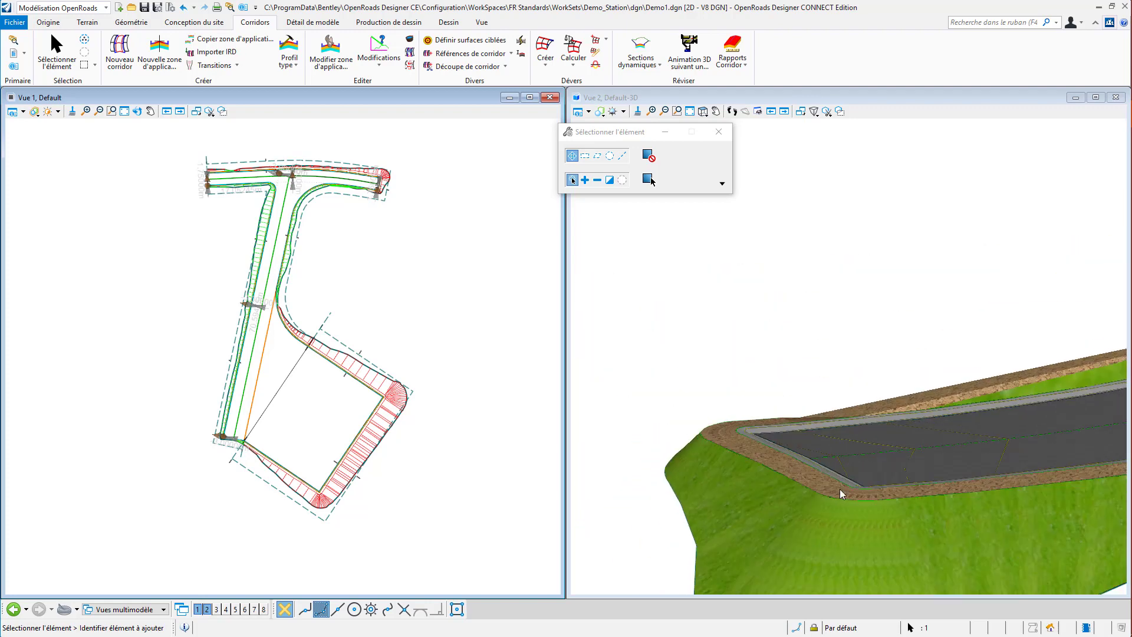
scroll(939, 388, down, 5)
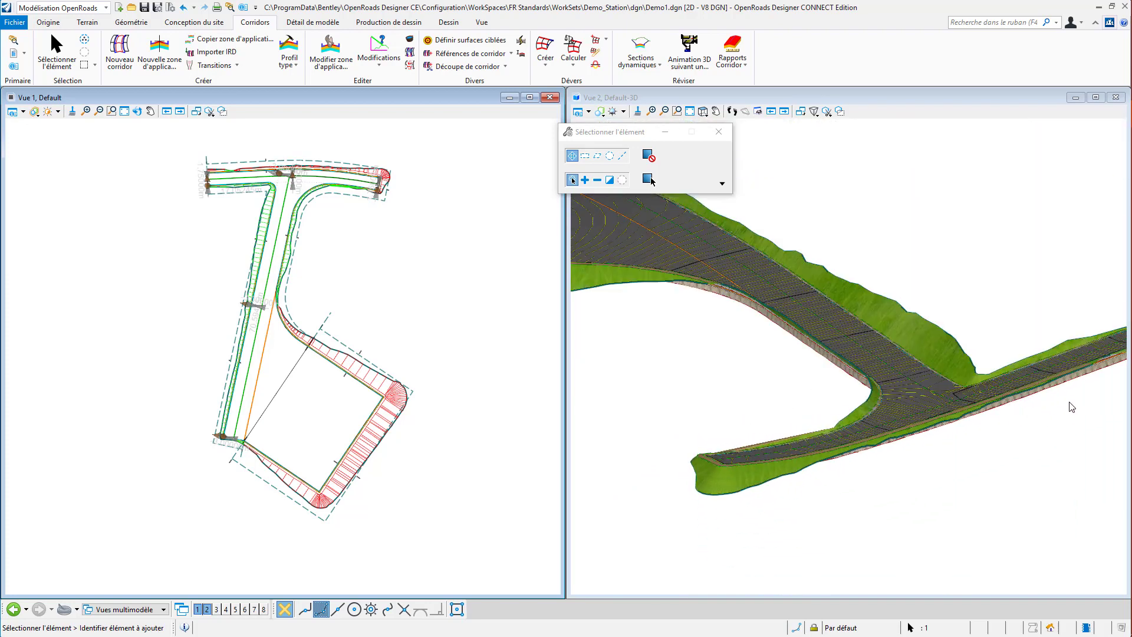
middle_drag(861, 483, 744, 558)
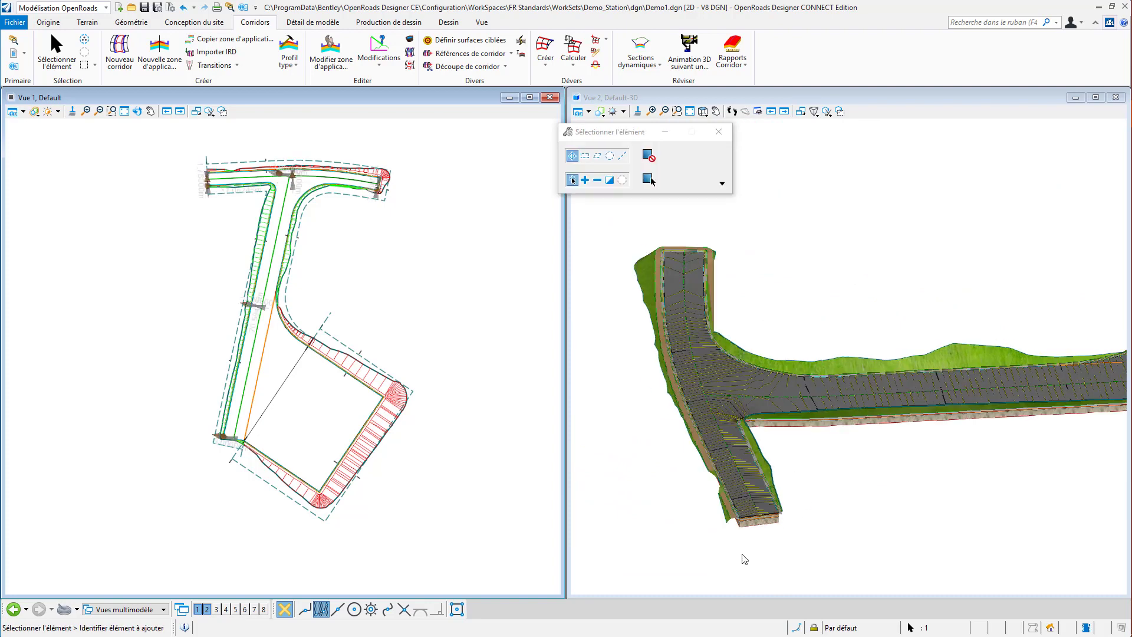
scroll(741, 548, up, 10)
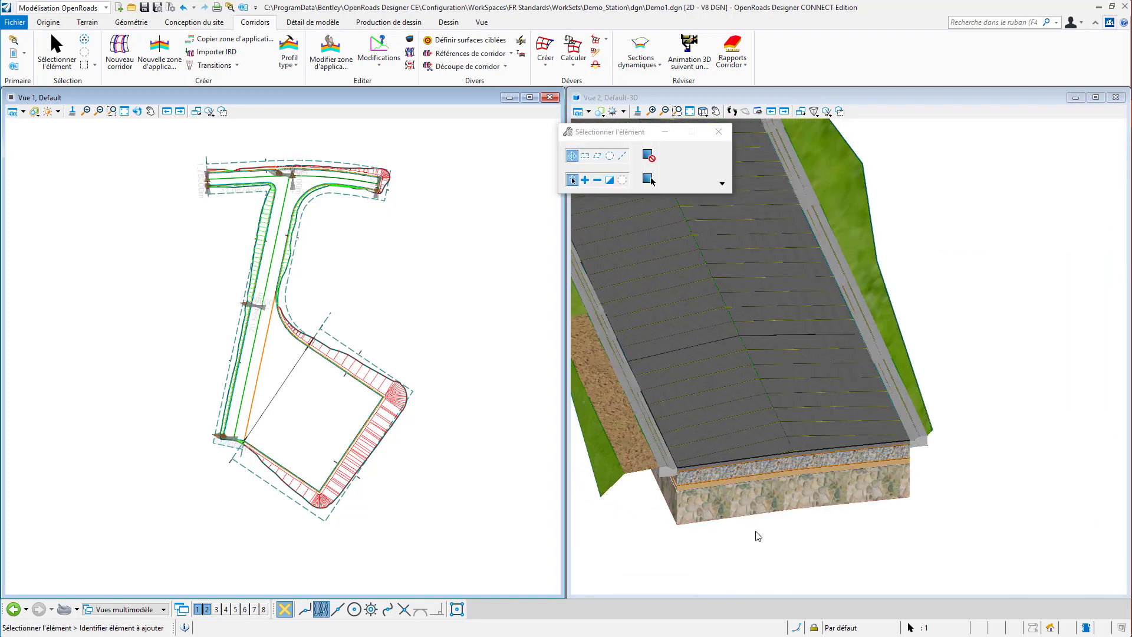
click(762, 558)
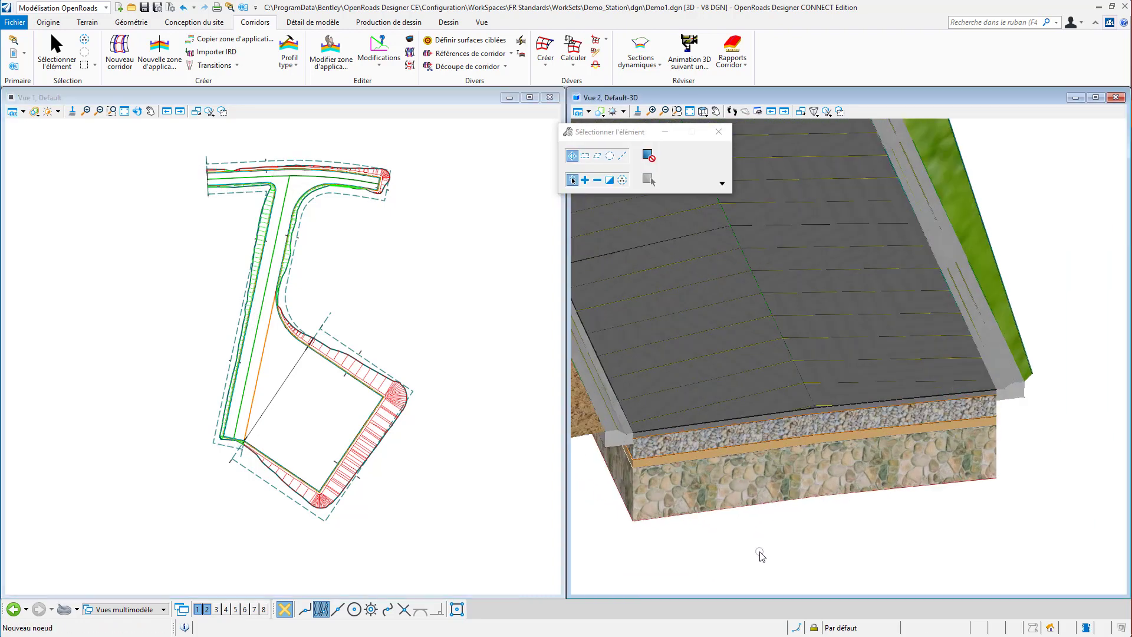
scroll(761, 556, up, 3)
scroll(604, 493, down, 3)
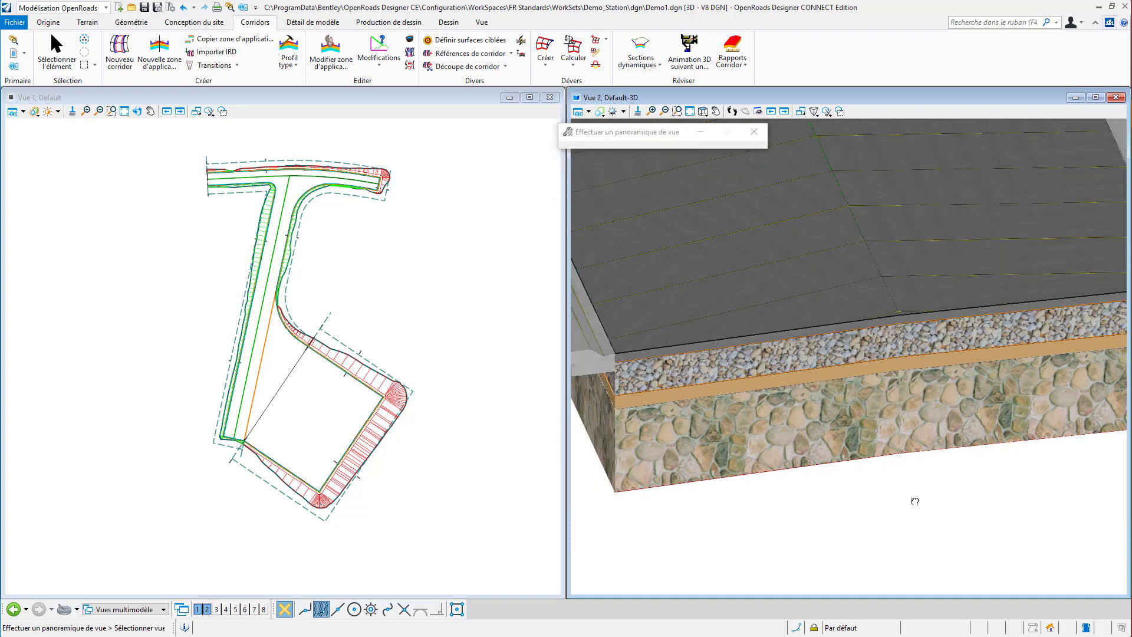
scroll(603, 494, up, 5)
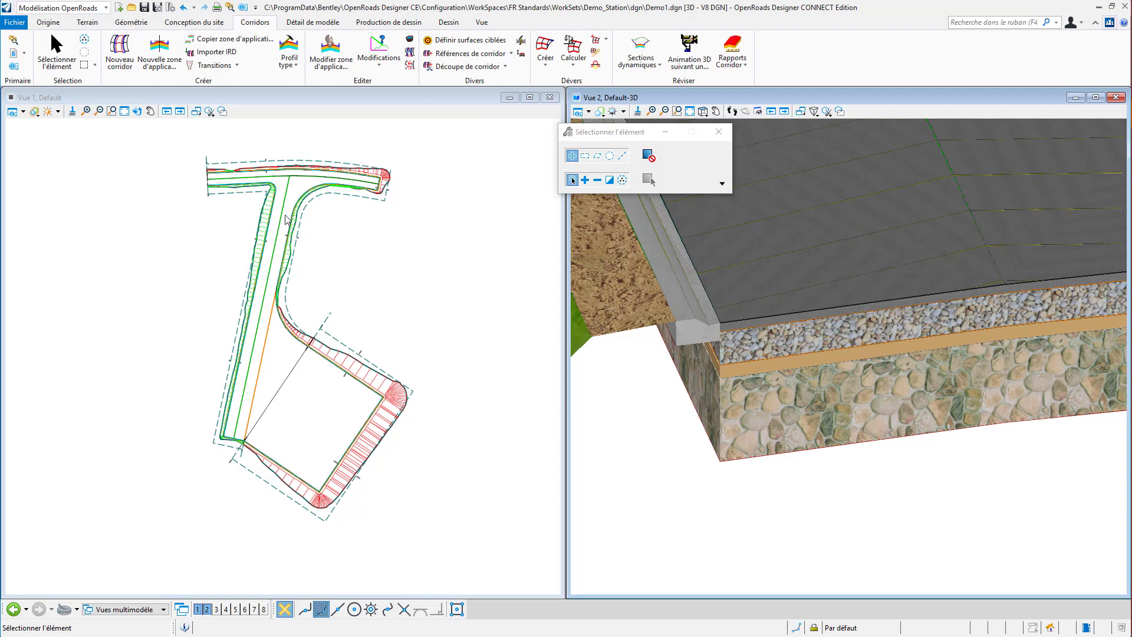
Check the alignment and edge elements at the junction in plan, and review the road, junction and platform slopes in 3D.
click(294, 193)
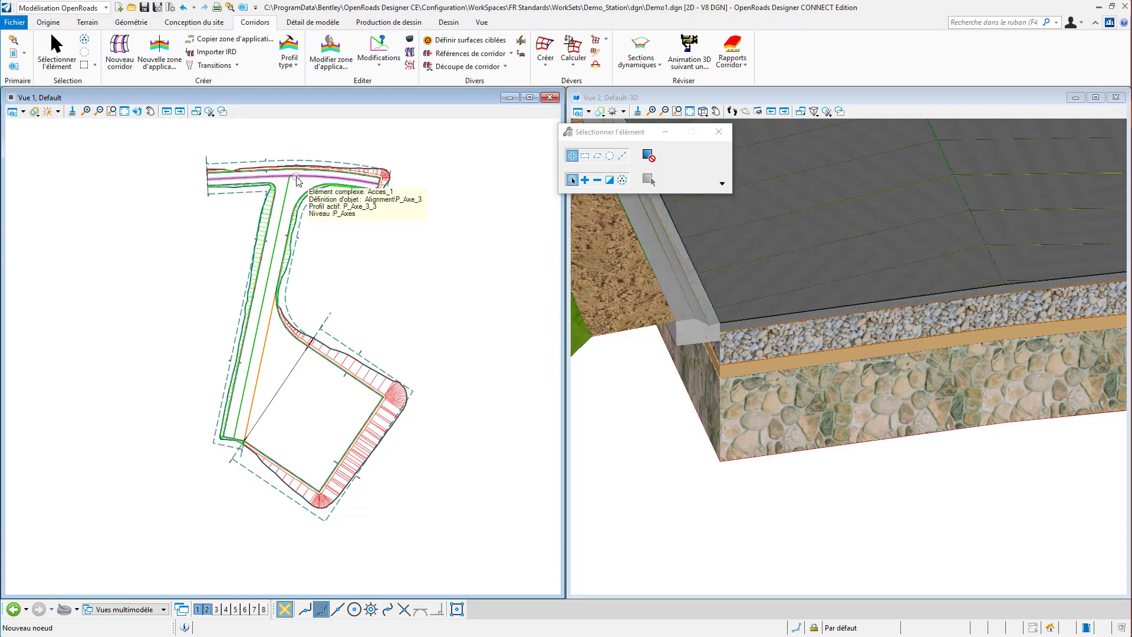
click(274, 203)
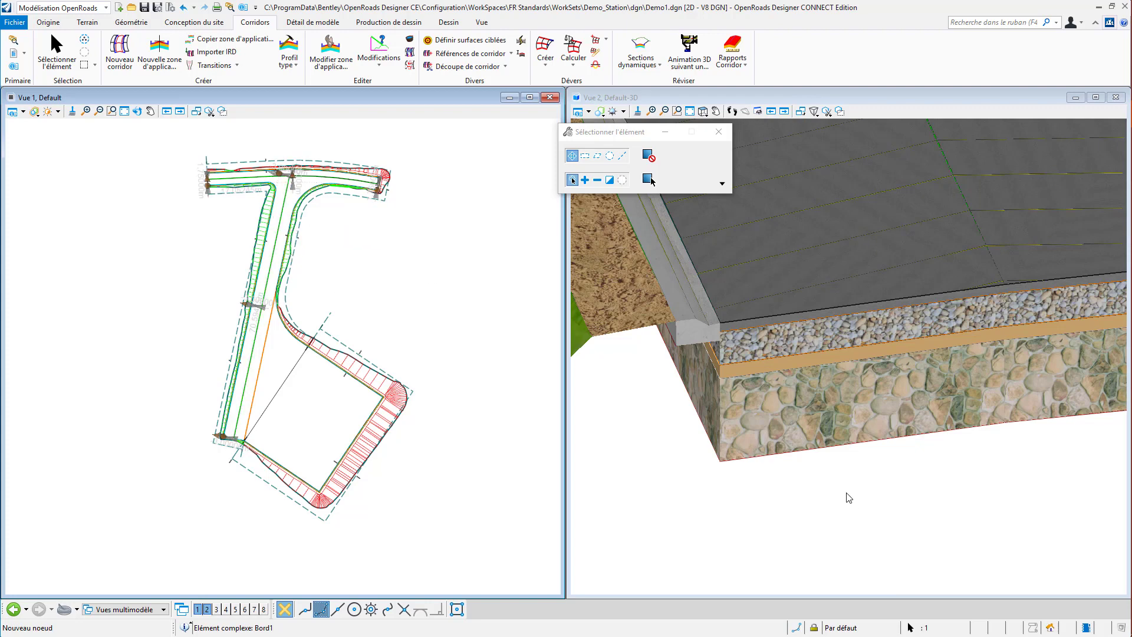
scroll(849, 498, down, 6)
middle_drag(720, 387, 895, 537)
scroll(821, 493, down, 2)
click(728, 411)
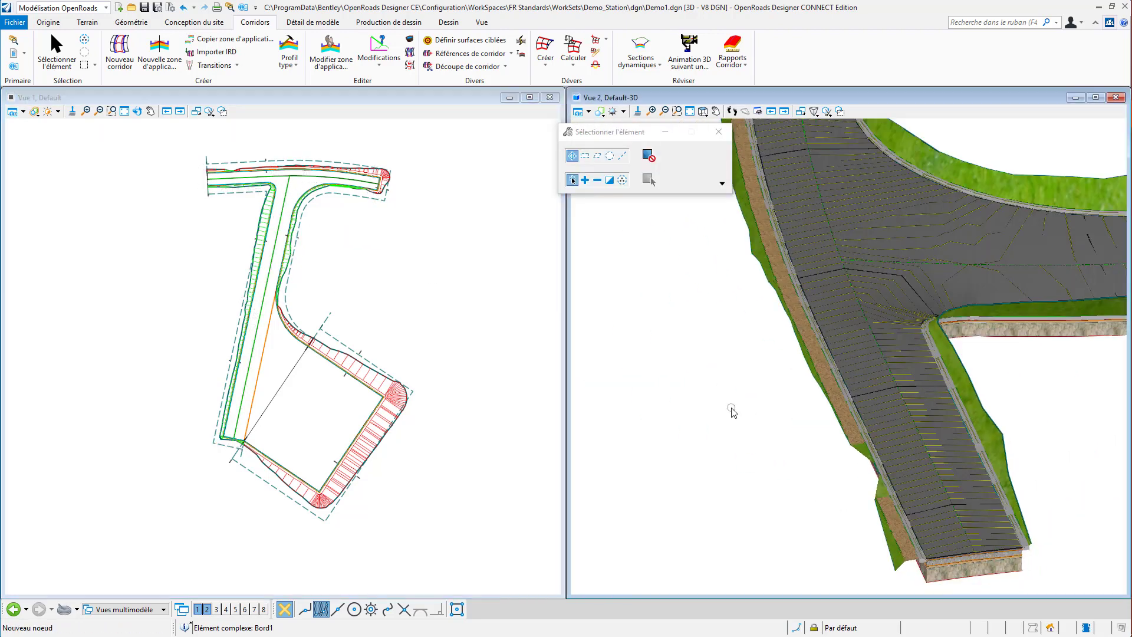
scroll(729, 411, down, 2)
scroll(728, 410, down, 2)
middle_drag(838, 237, 730, 273)
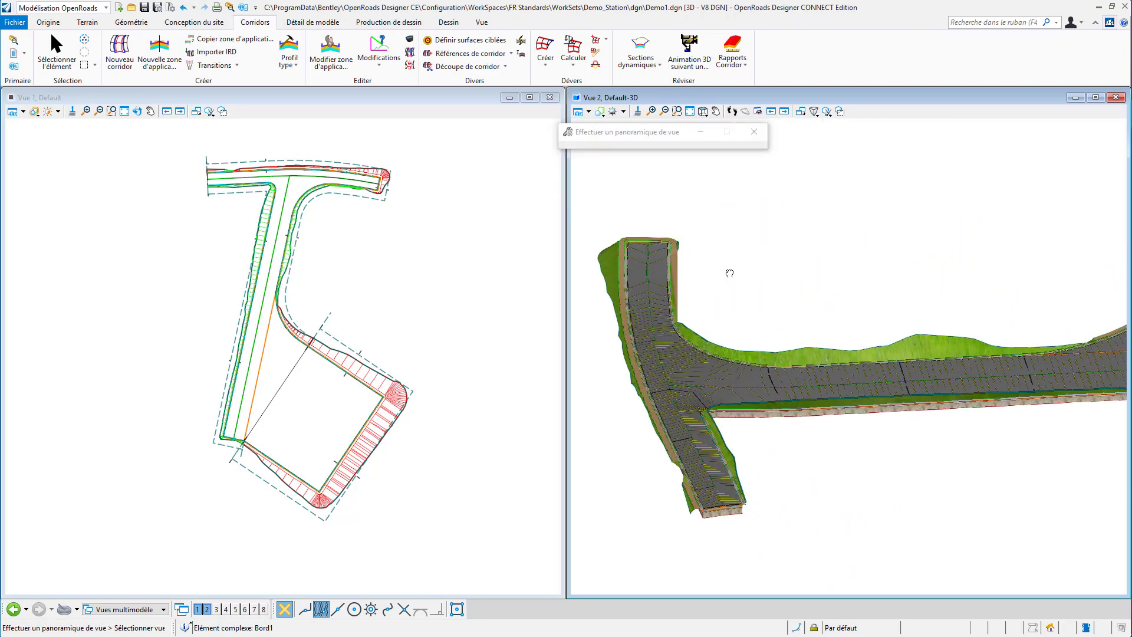
shift+middle_drag(790, 462, 794, 422)
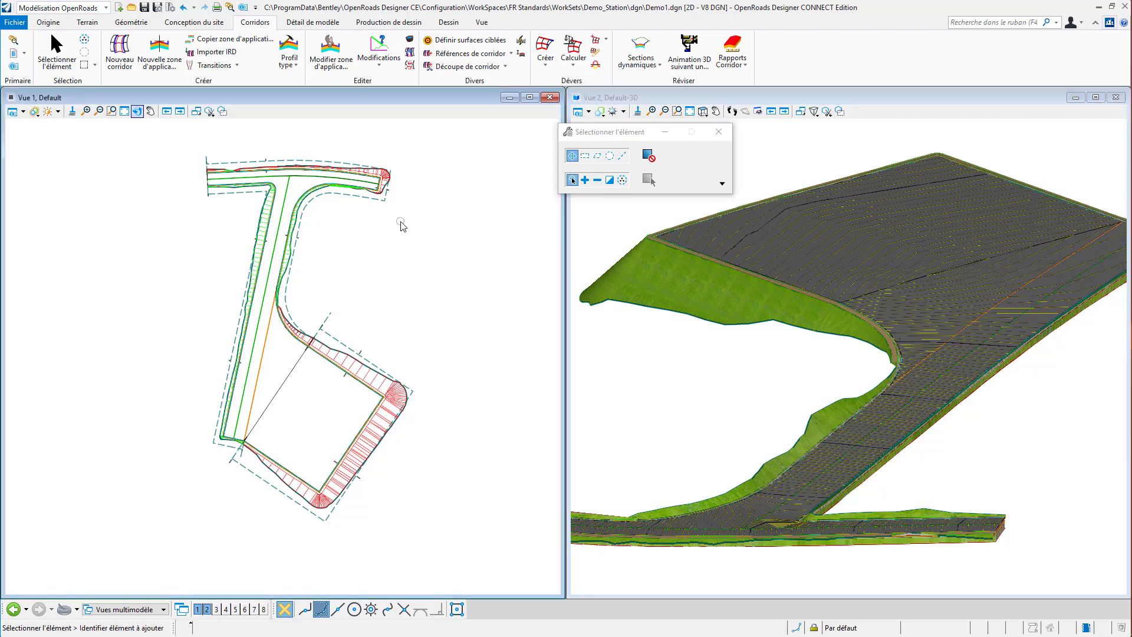
Start a new terrain from a graphical filter, using the active file's filter group Arase Terrassement.
click(87, 22)
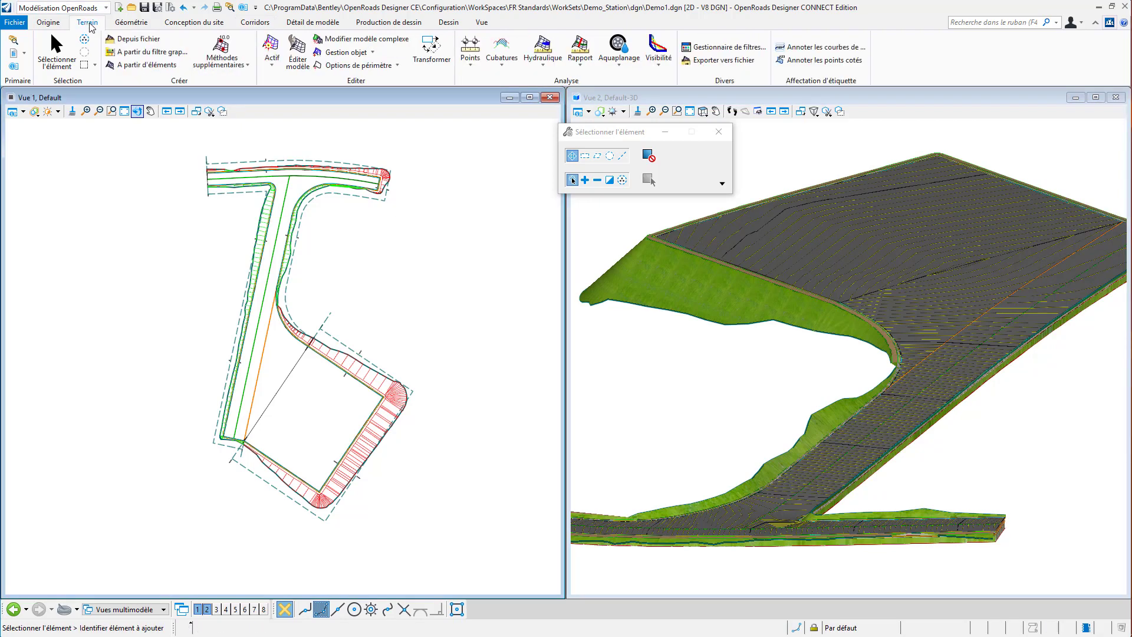
click(152, 52)
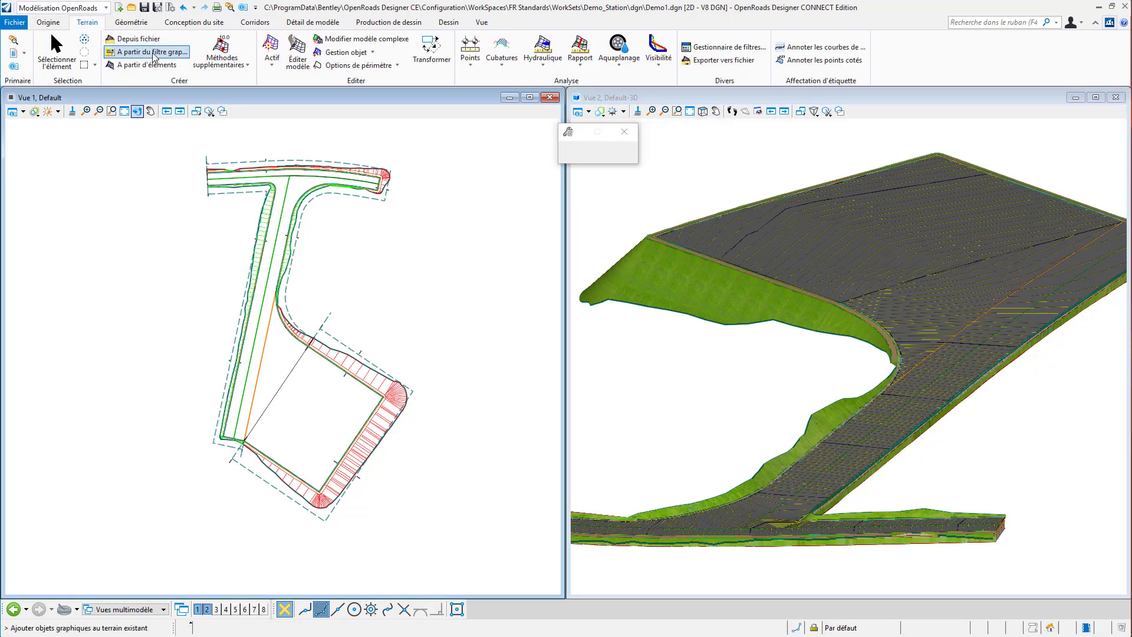
click(668, 98)
click(793, 164)
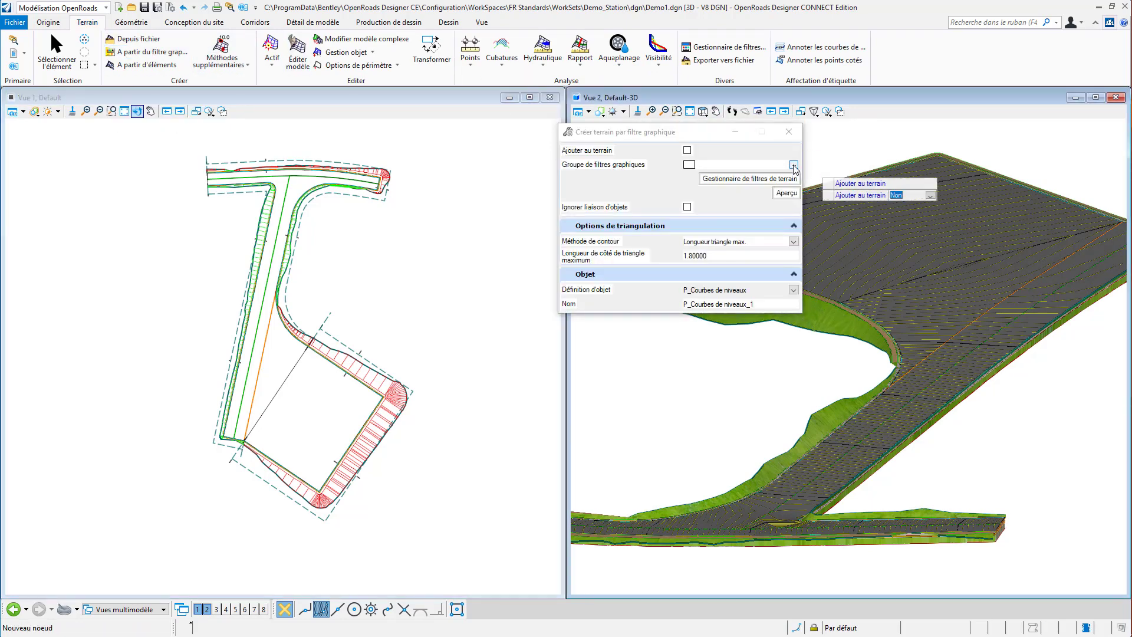
click(860, 177)
scroll(295, 368, up, 10)
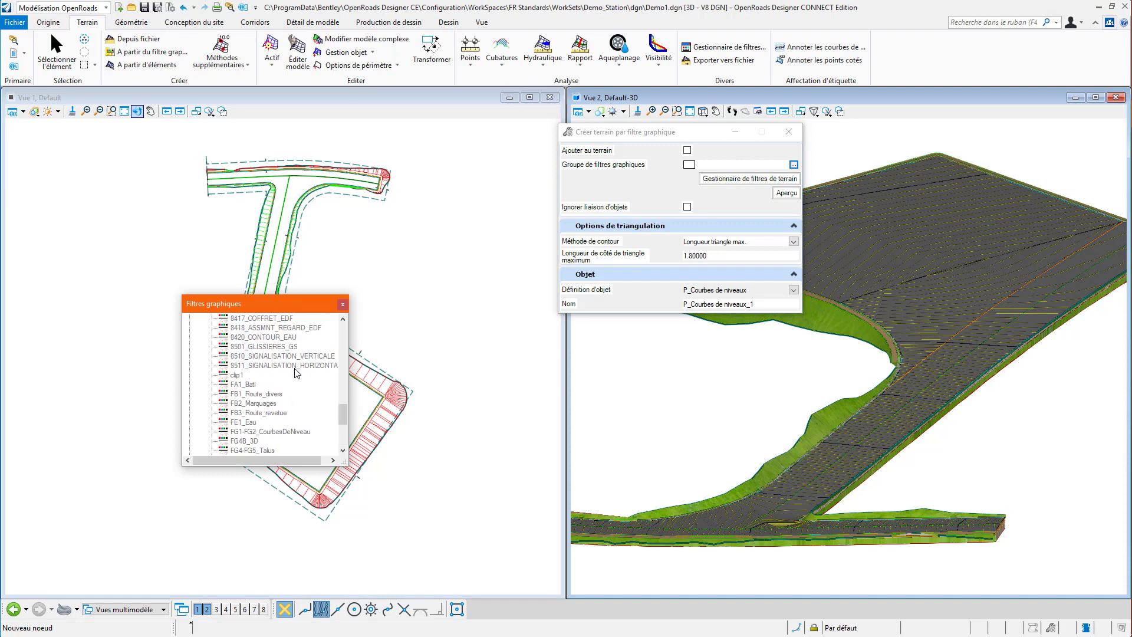
drag(343, 389, 345, 310)
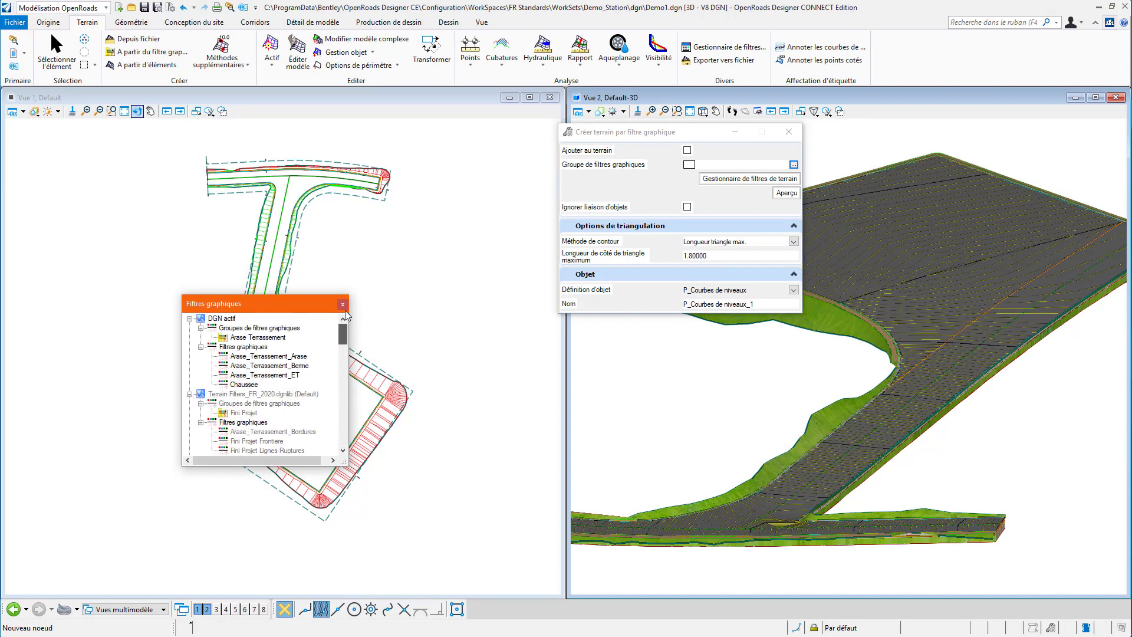
double_click(275, 339)
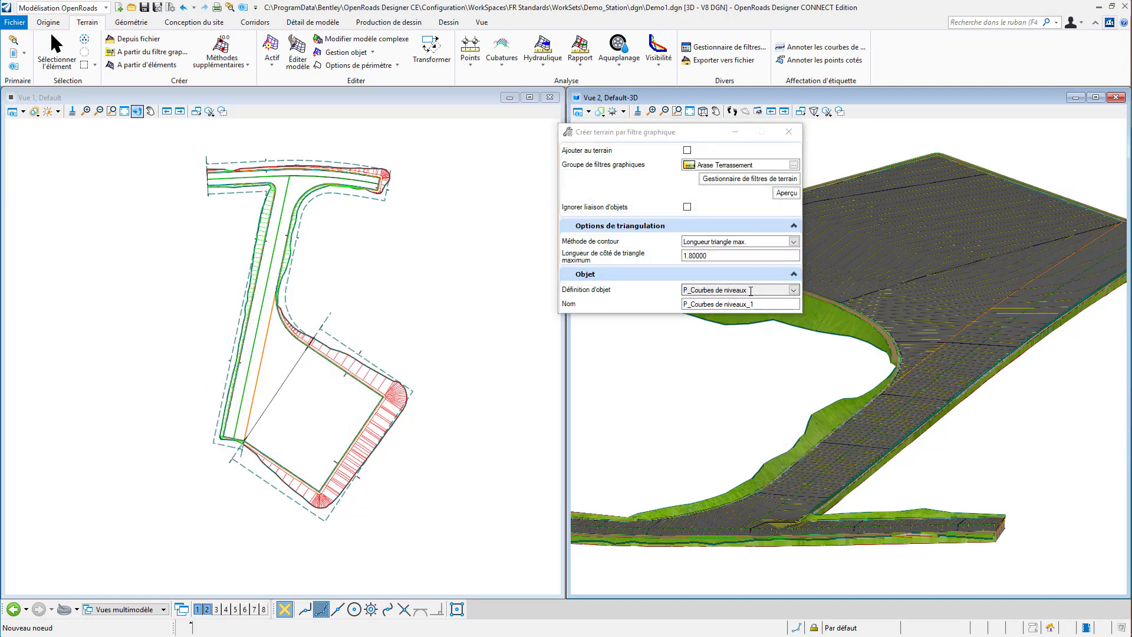
Assign the feature definition P_Arase to the new terrain and create it without appending to an existing terrain.
click(793, 289)
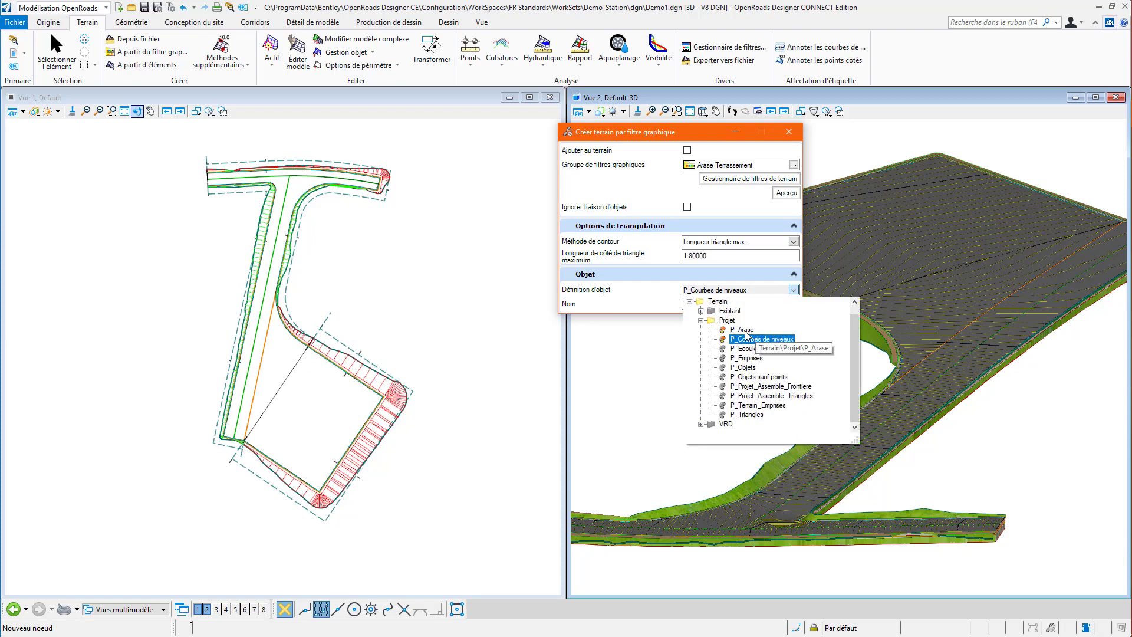
click(745, 331)
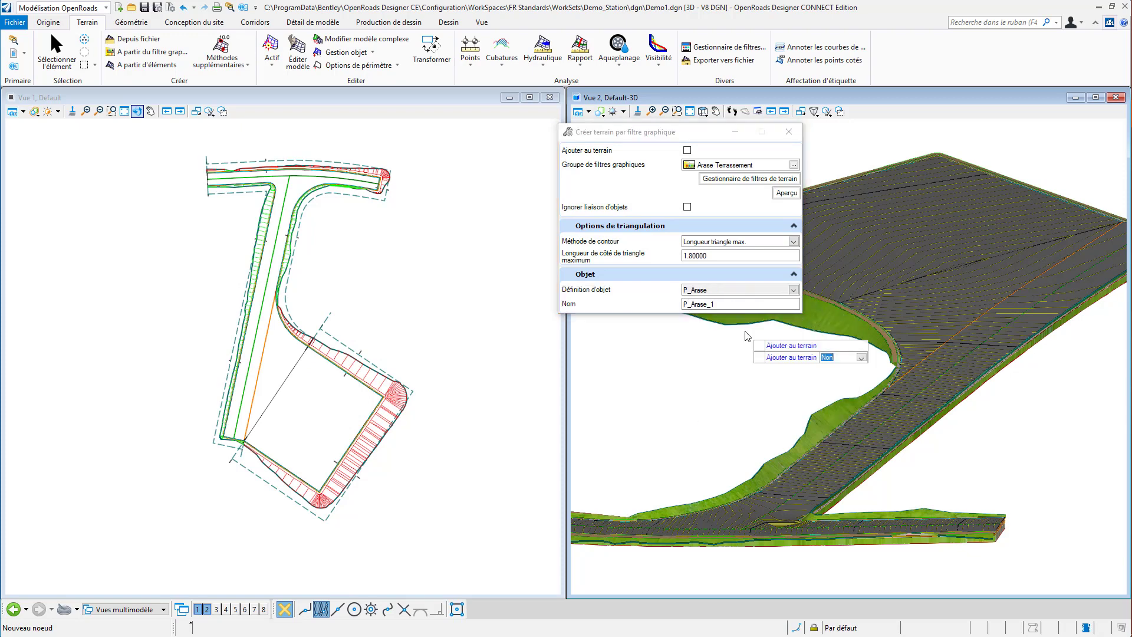
click(706, 357)
click(705, 356)
click(705, 356)
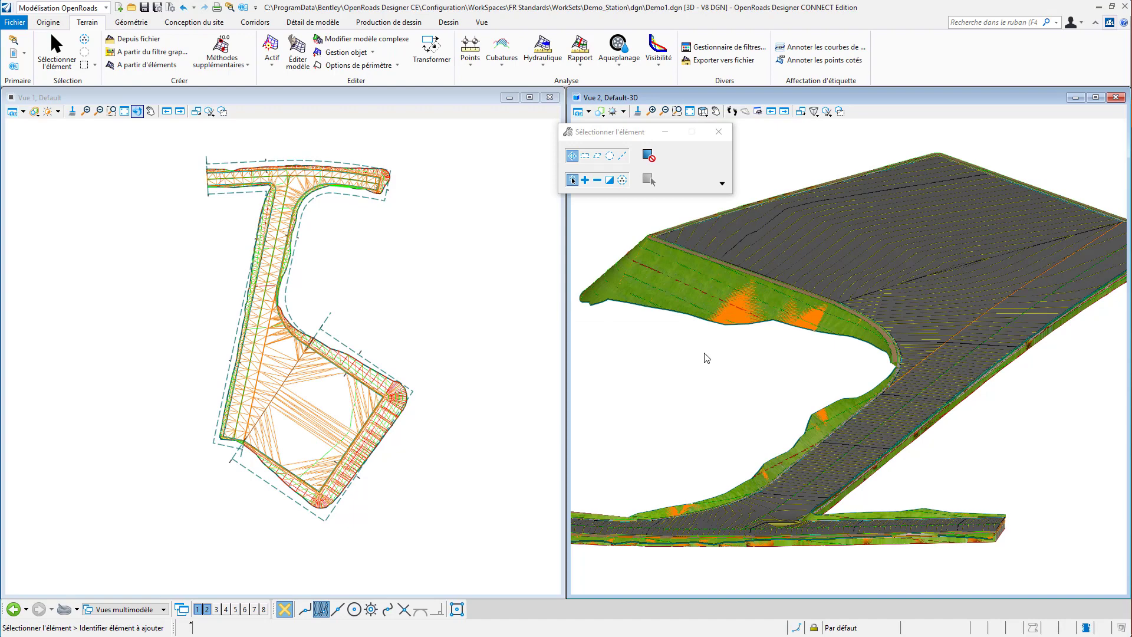
Turn off all levels in the 3D view except the default level and P_Arase to isolate the earthworks terrain.
key(ctrl+e)
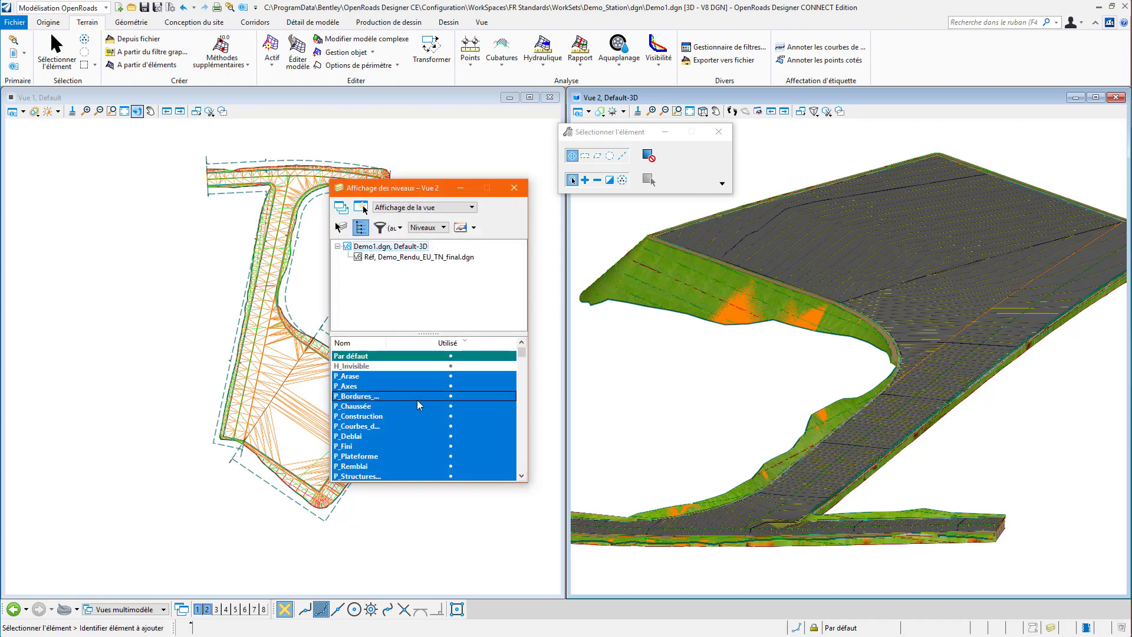
right_click(419, 405)
click(439, 450)
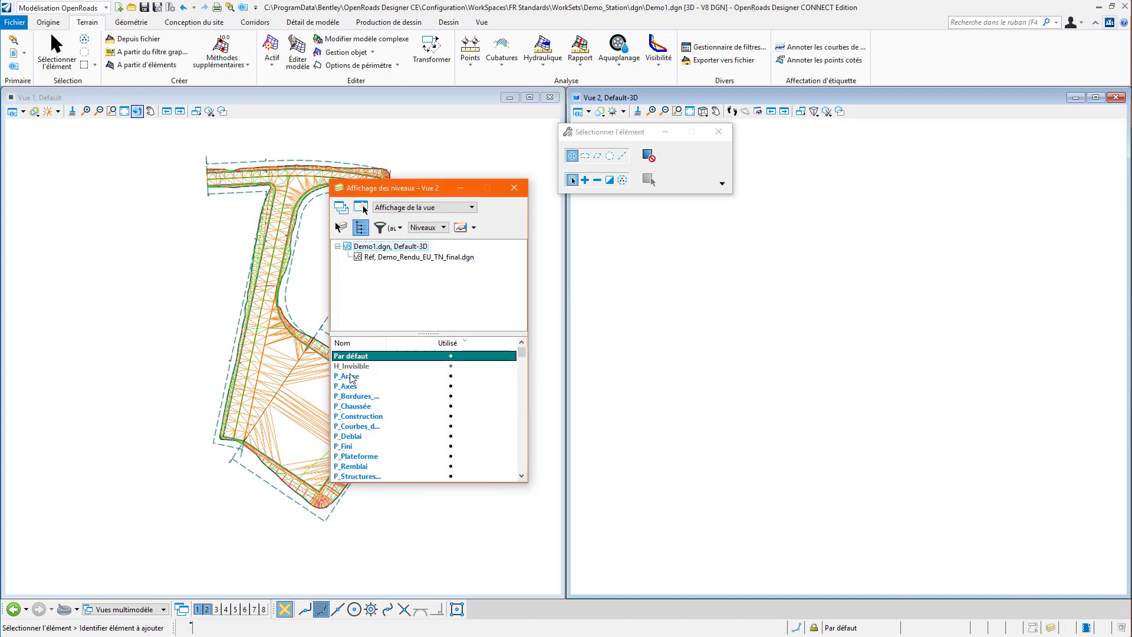
click(352, 376)
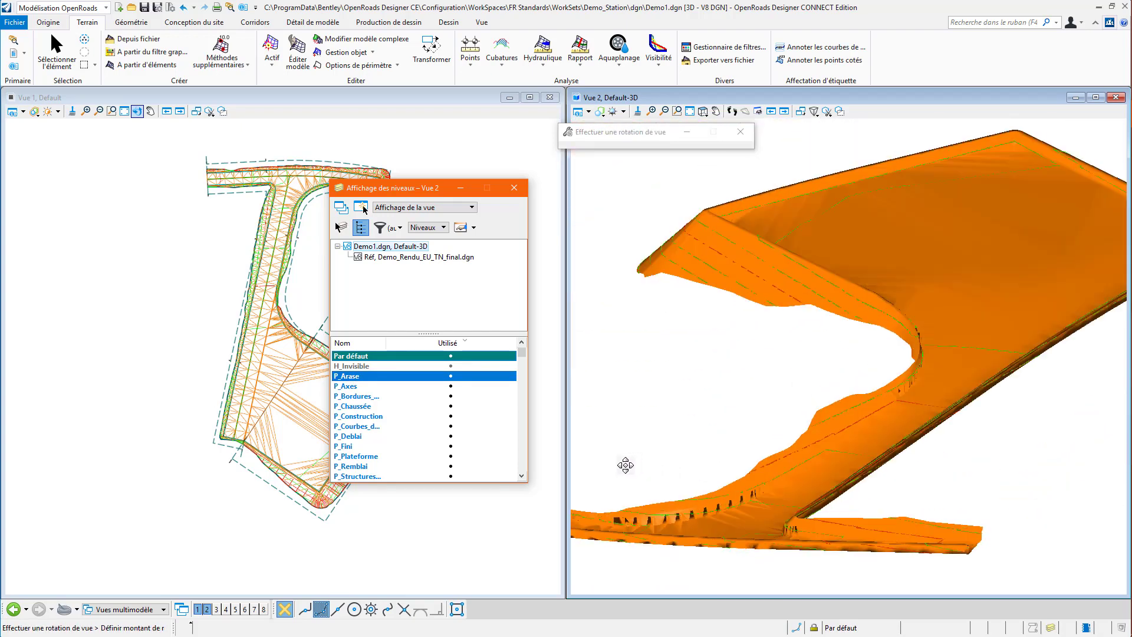
Set the 3D view's display style to Wireframe at the crossing road's cut end.
shift+middle_drag(624, 466, 813, 448)
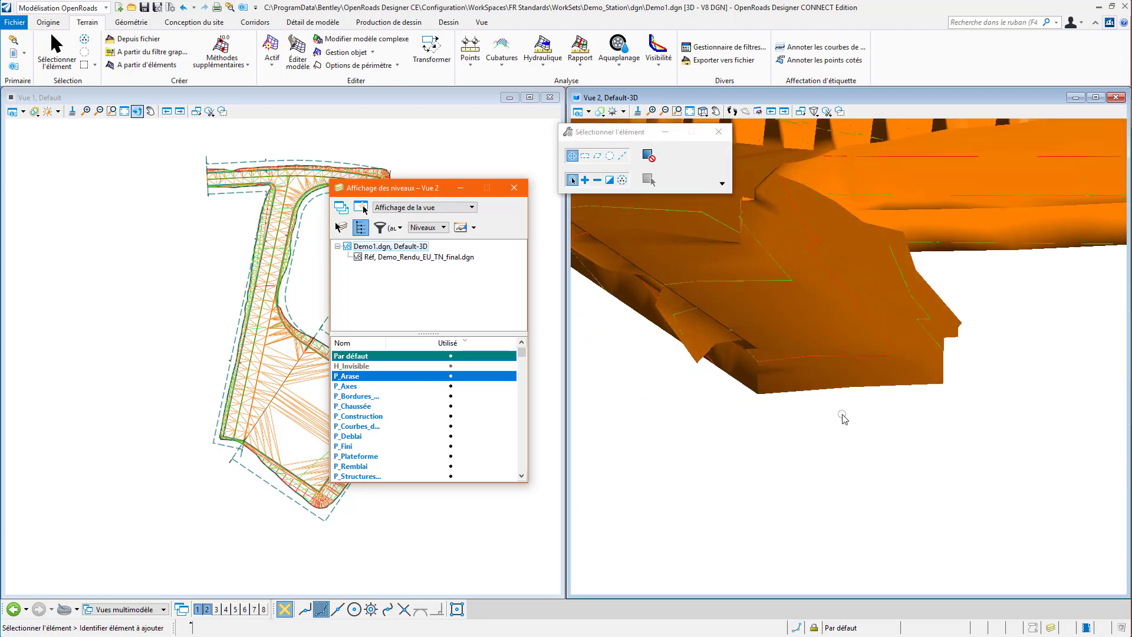
scroll(843, 417, up, 2)
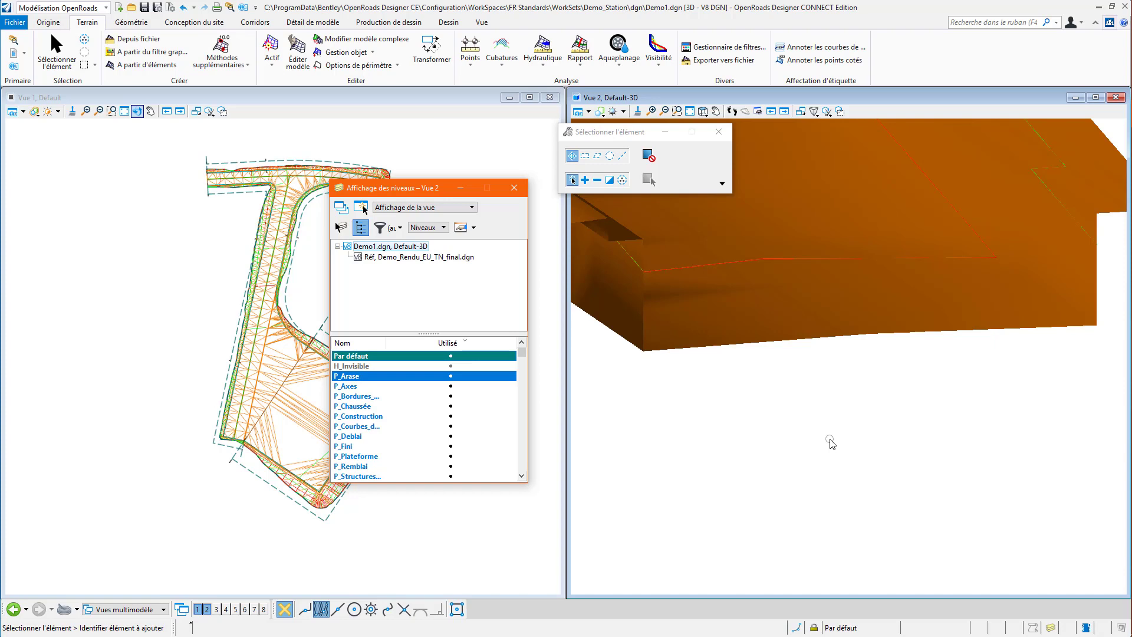
click(614, 112)
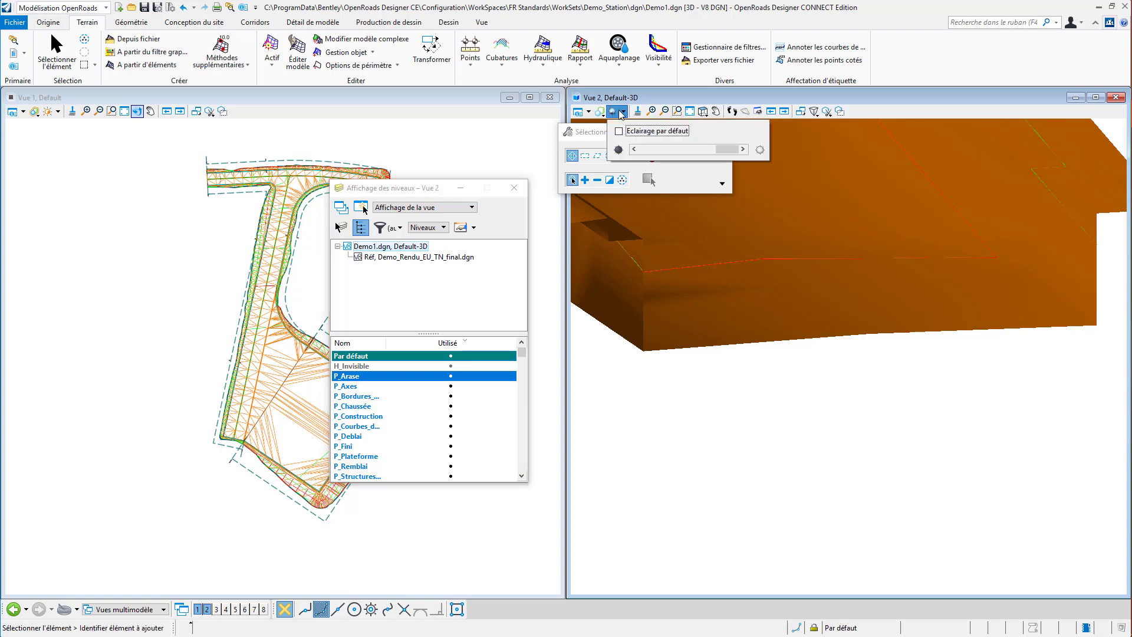
click(600, 112)
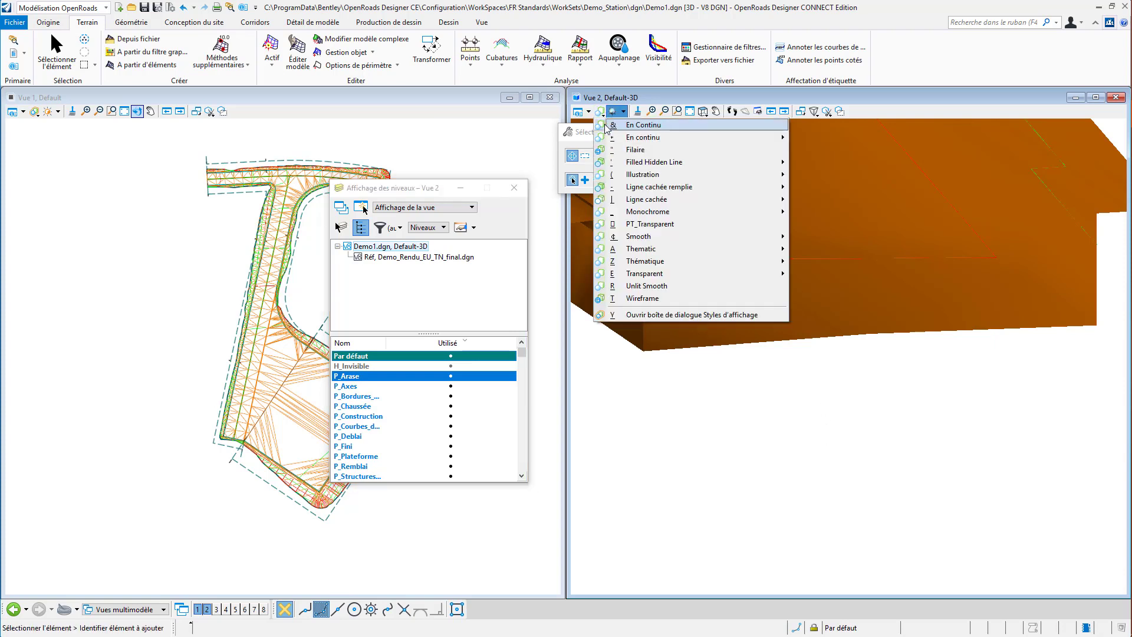
click(646, 298)
right_click(782, 474)
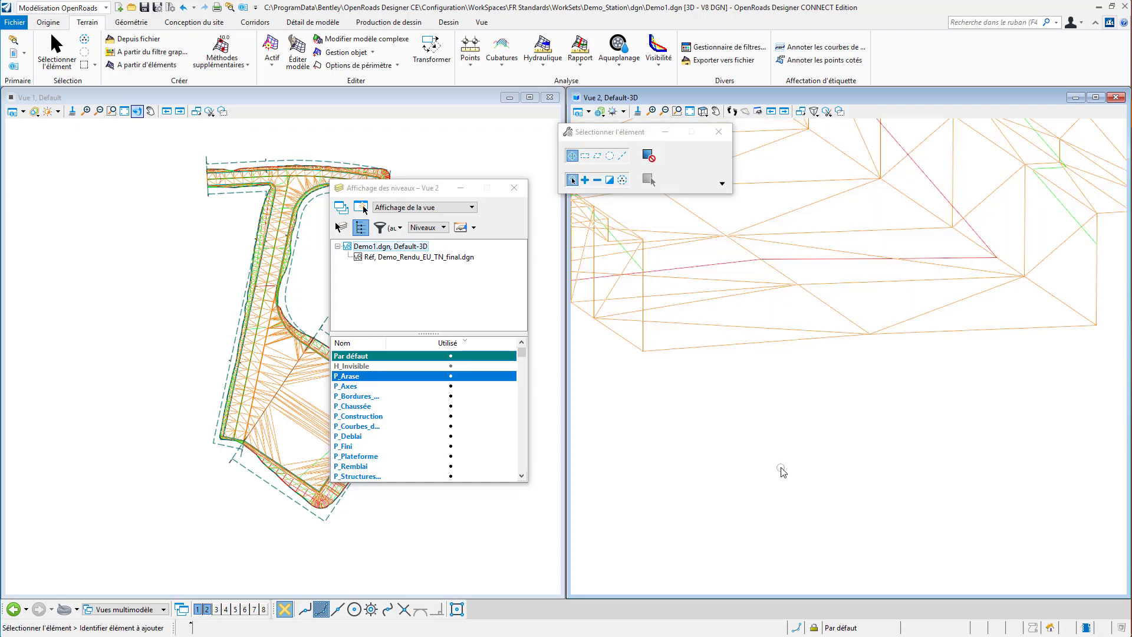
Examine the P_Arase terrain's triangulation at the road's cut end in 3D, and return to the plan view.
shift+middle_drag(783, 470, 931, 448)
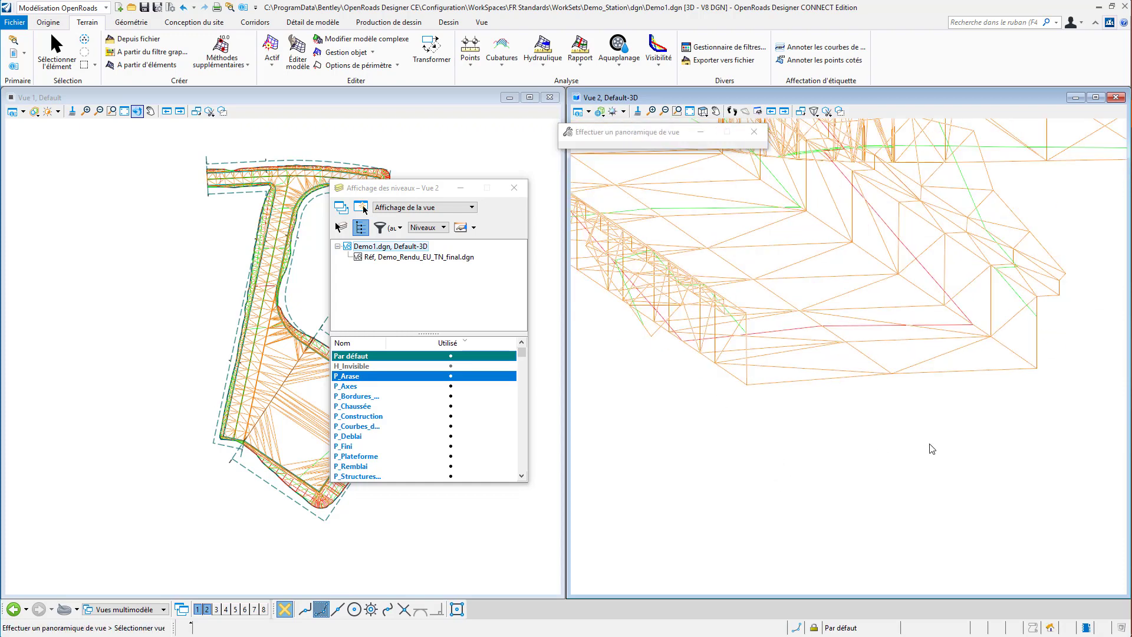
scroll(929, 443, up, 2)
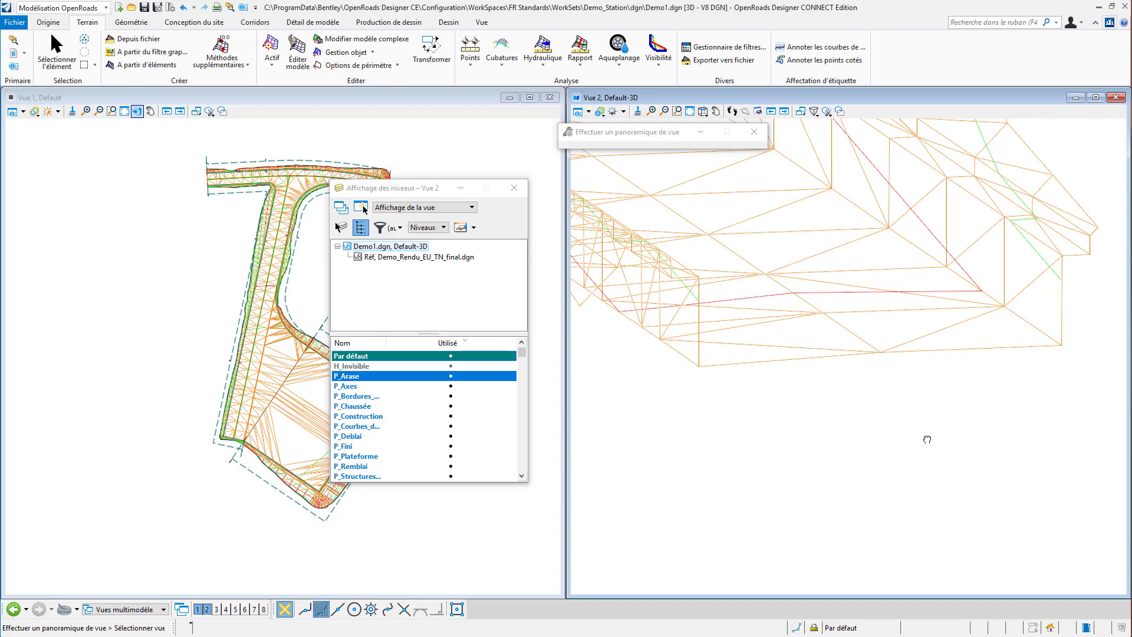
drag(927, 439, 929, 416)
right_click(929, 416)
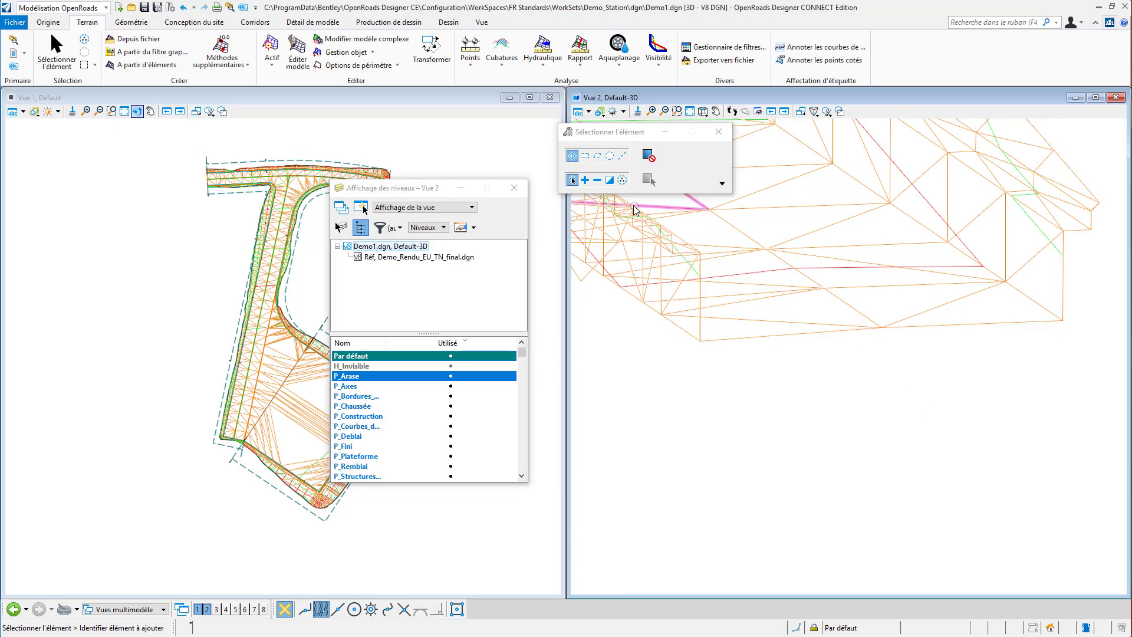
click(455, 98)
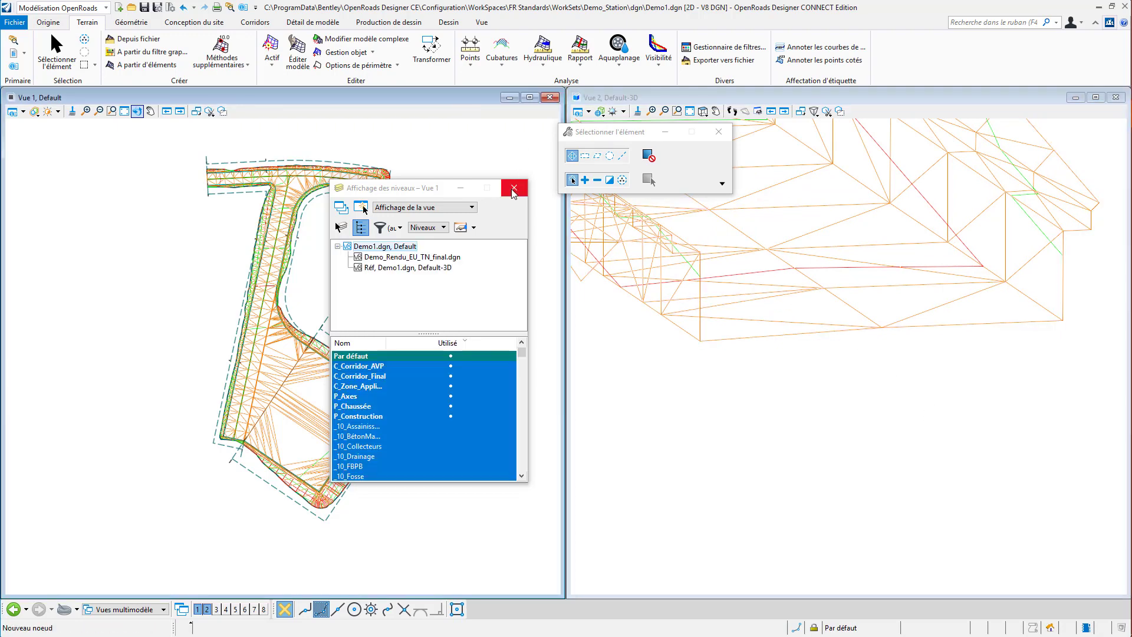
Set up a volume analysis between two terrain models, from Antibes_Final_Complet to P_Arase_1.
click(514, 188)
click(507, 59)
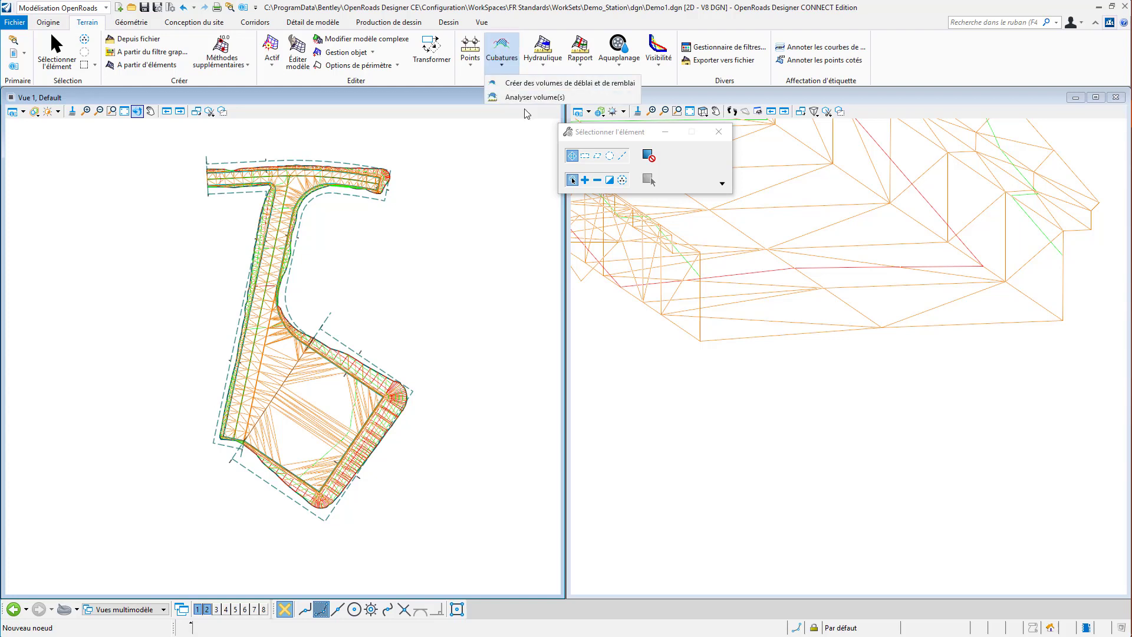
click(520, 97)
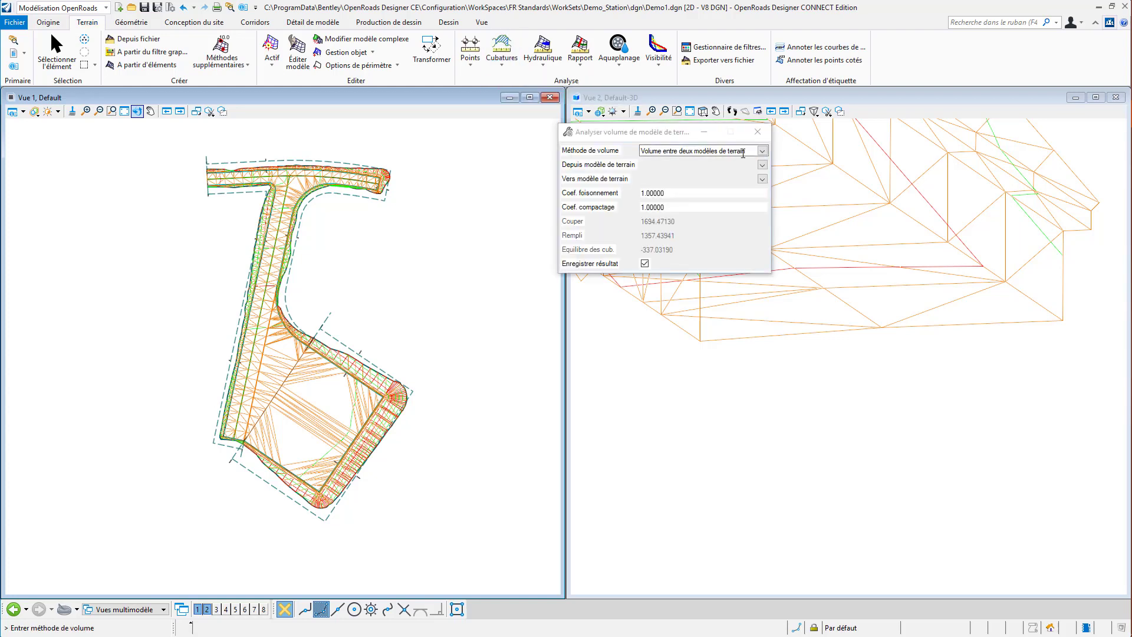
click(762, 165)
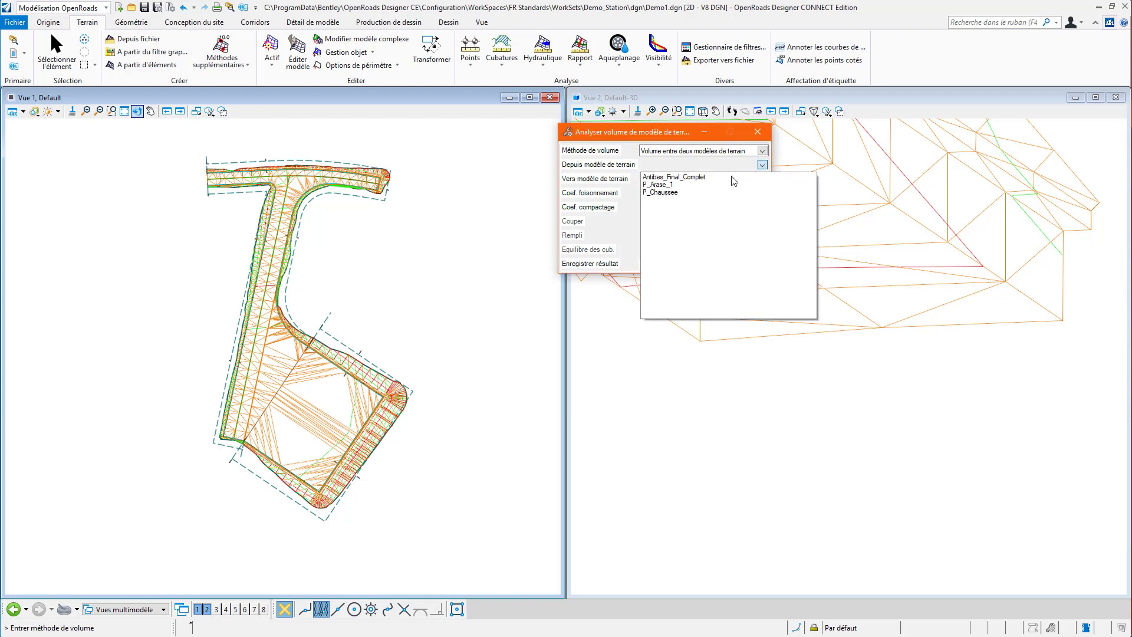
click(734, 177)
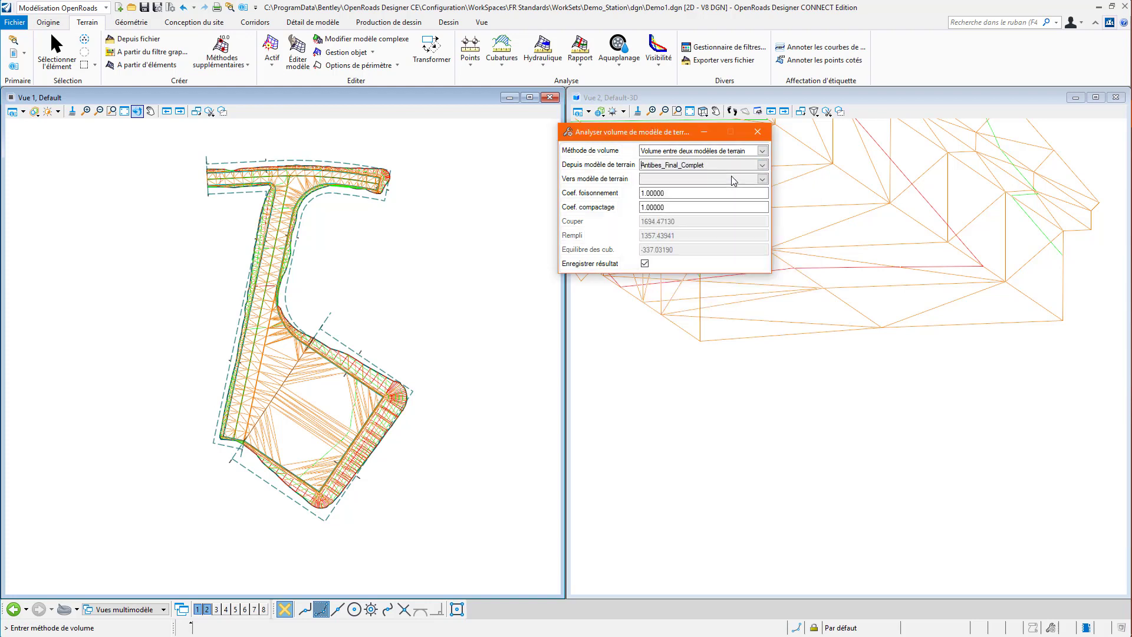
click(762, 179)
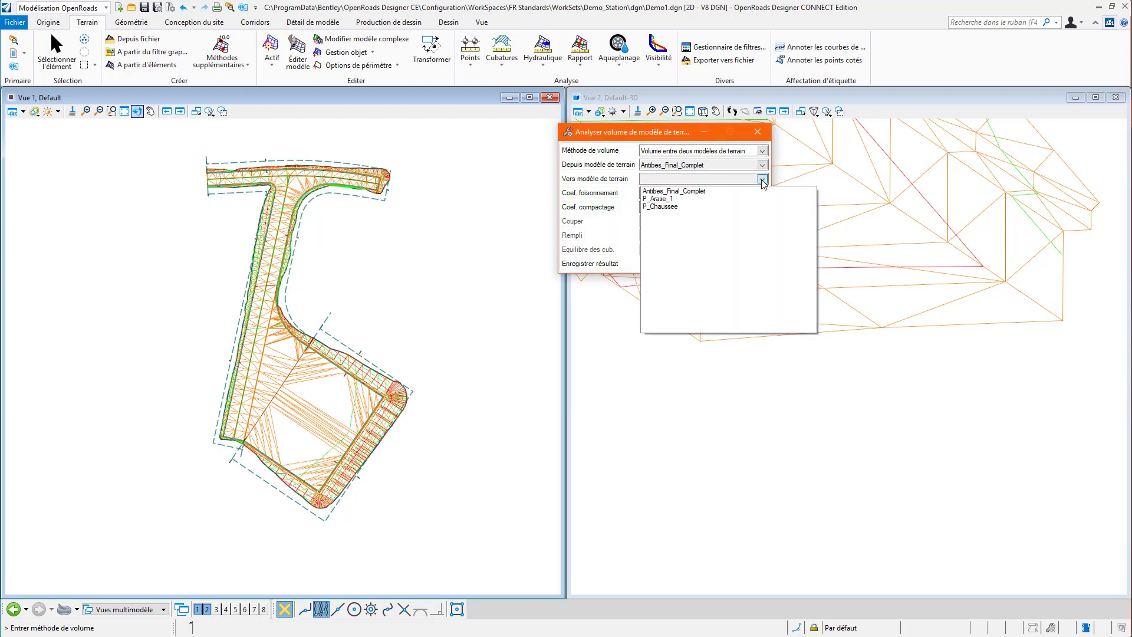
click(683, 200)
Compute the volumes without a boundary and place the saved result text beside the road in the plan view.
click(177, 323)
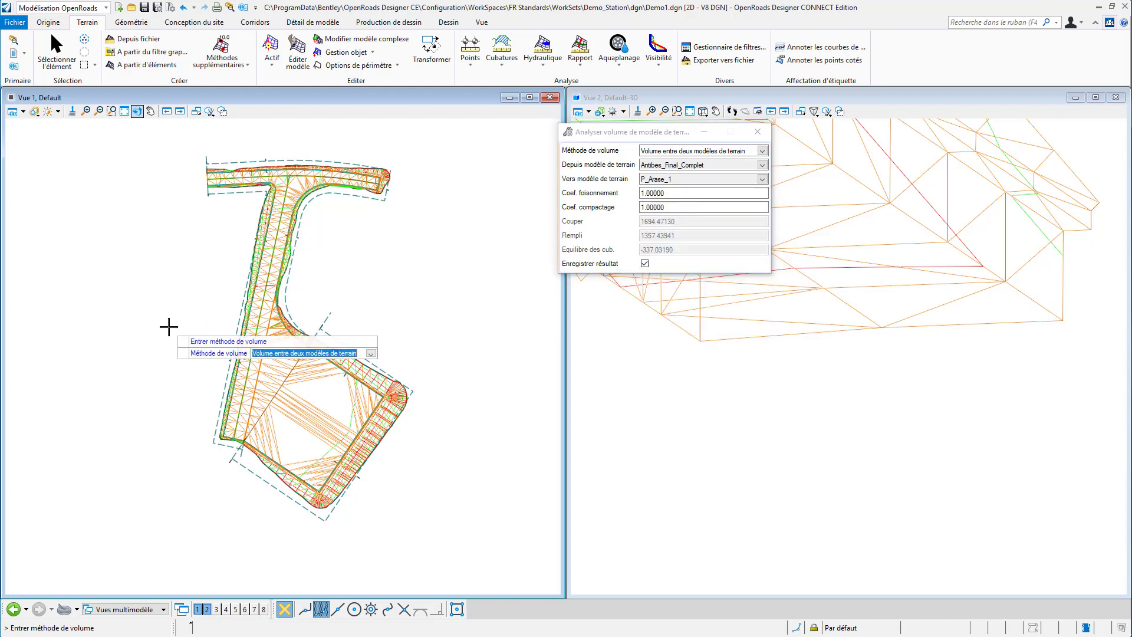
click(169, 324)
click(169, 324)
click(168, 329)
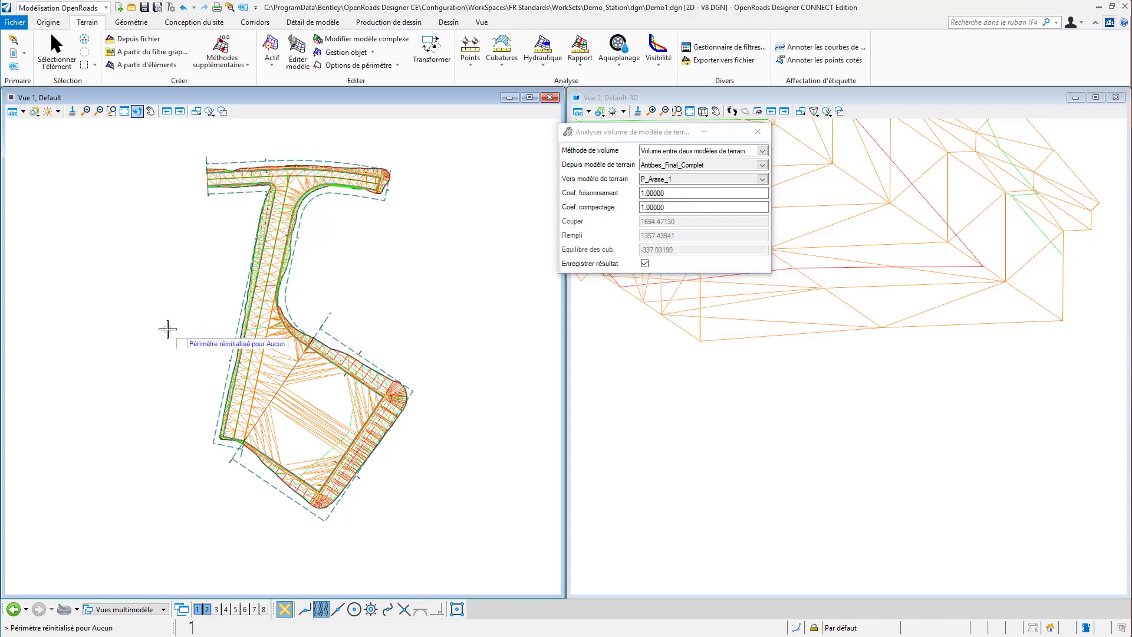
click(168, 330)
click(167, 330)
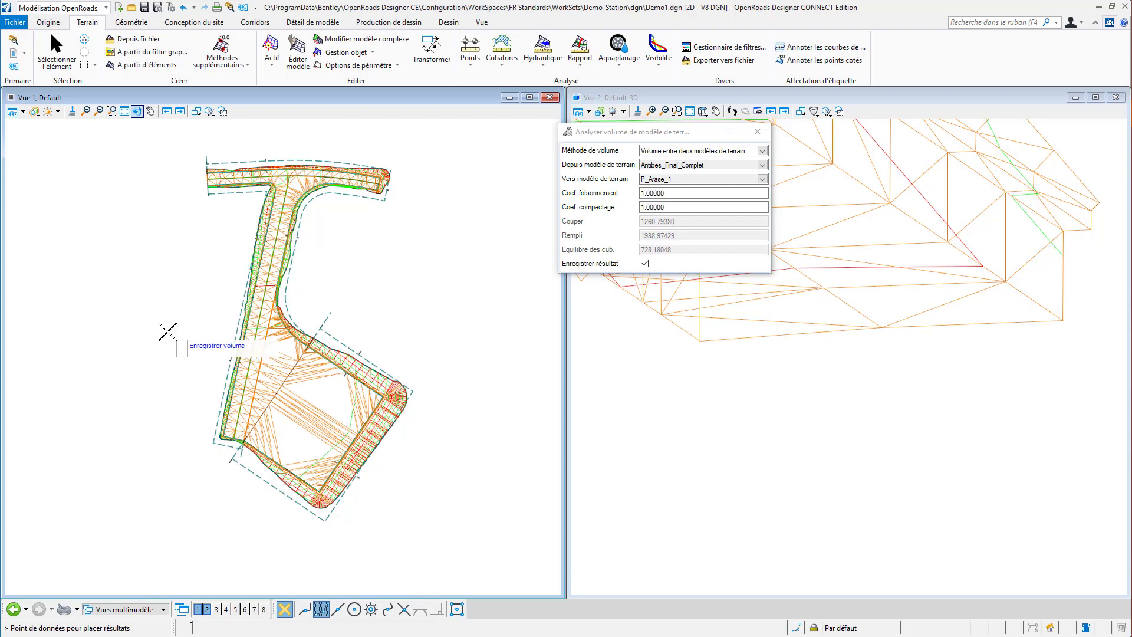
click(166, 368)
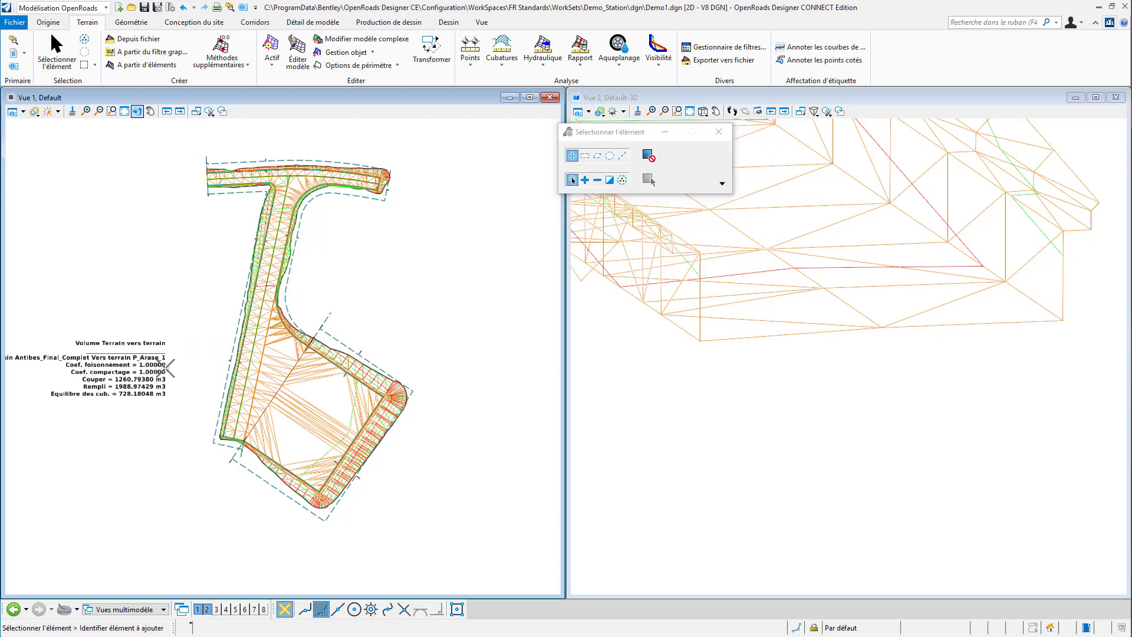
Examine the cut, fill and earthworks balance in the volume result text placed in plan.
scroll(70, 393, up, 4)
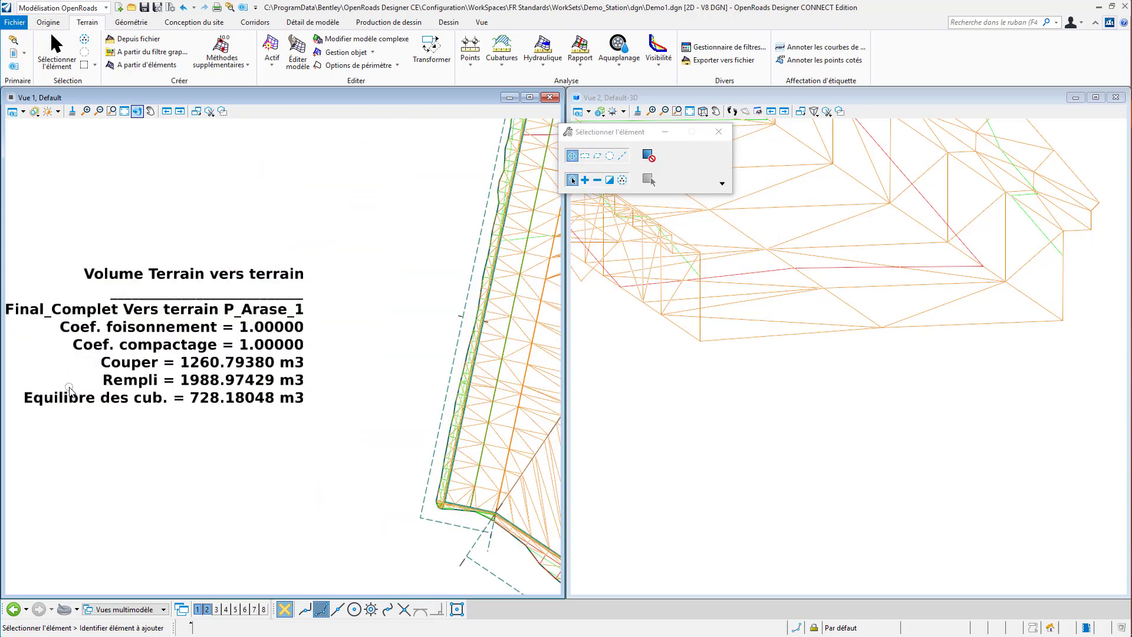
scroll(70, 394, up, 3)
scroll(213, 361, down, 1)
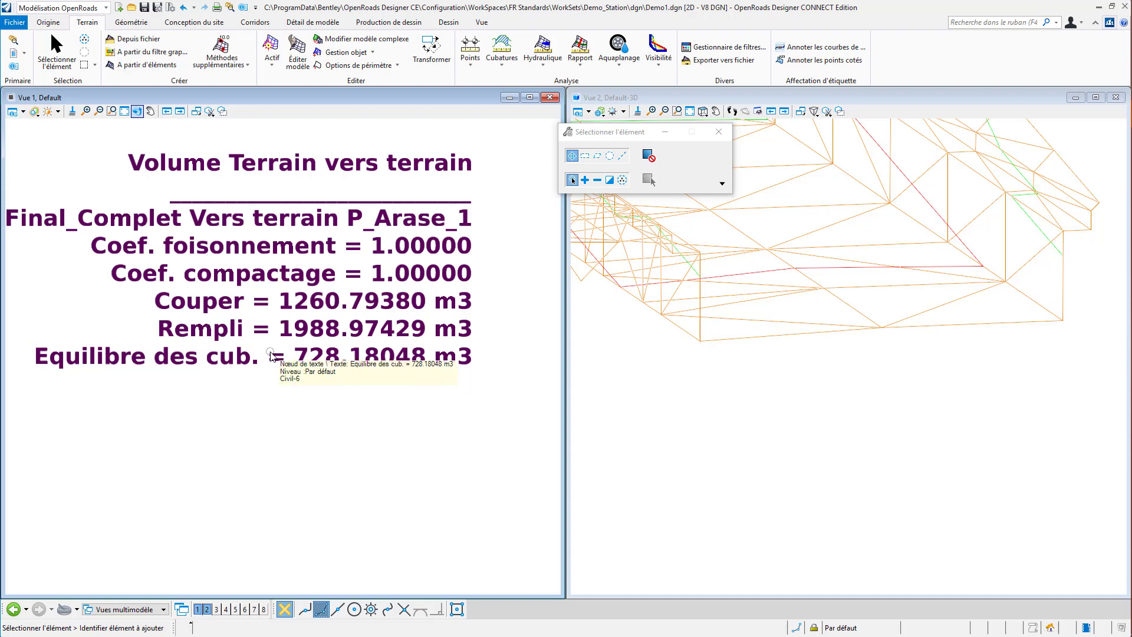
scroll(270, 353, down, 3)
middle_drag(352, 330, 200, 288)
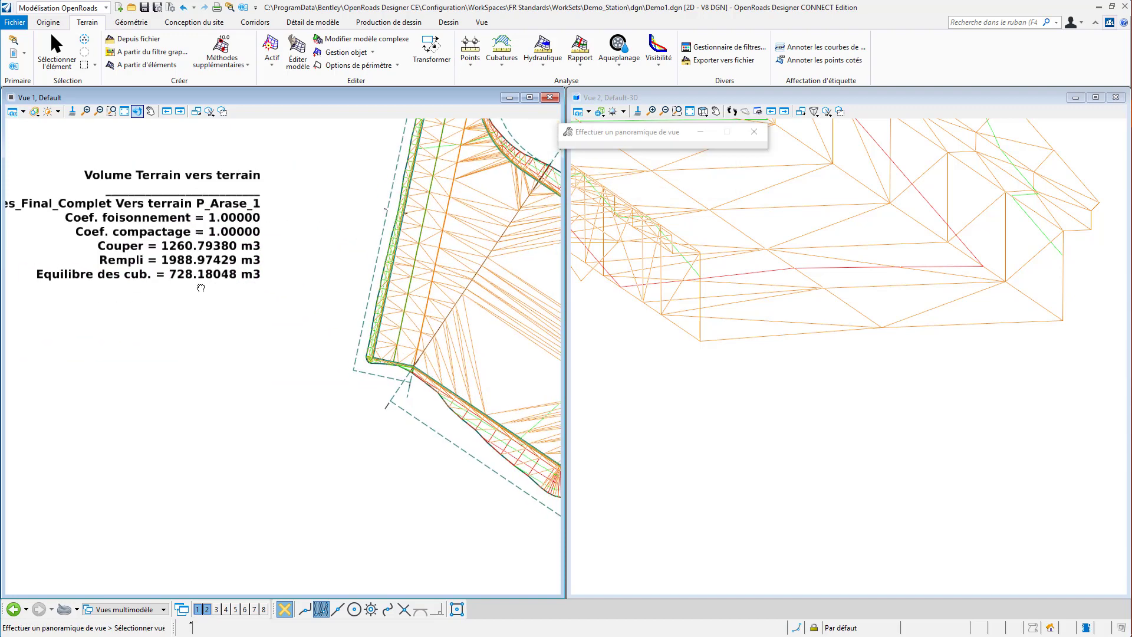
drag(201, 287, 149, 348)
right_click(148, 348)
scroll(203, 298, down, 2)
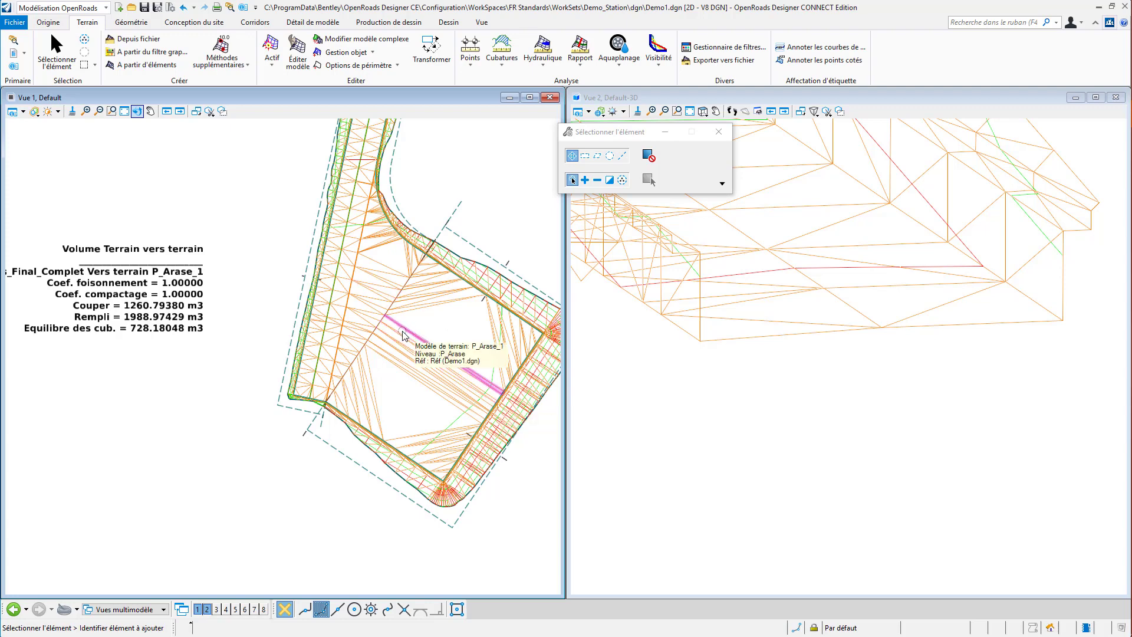
Open the longitudinal profile of the road alignment P_Axe_3_1 in view 3.
click(330, 316)
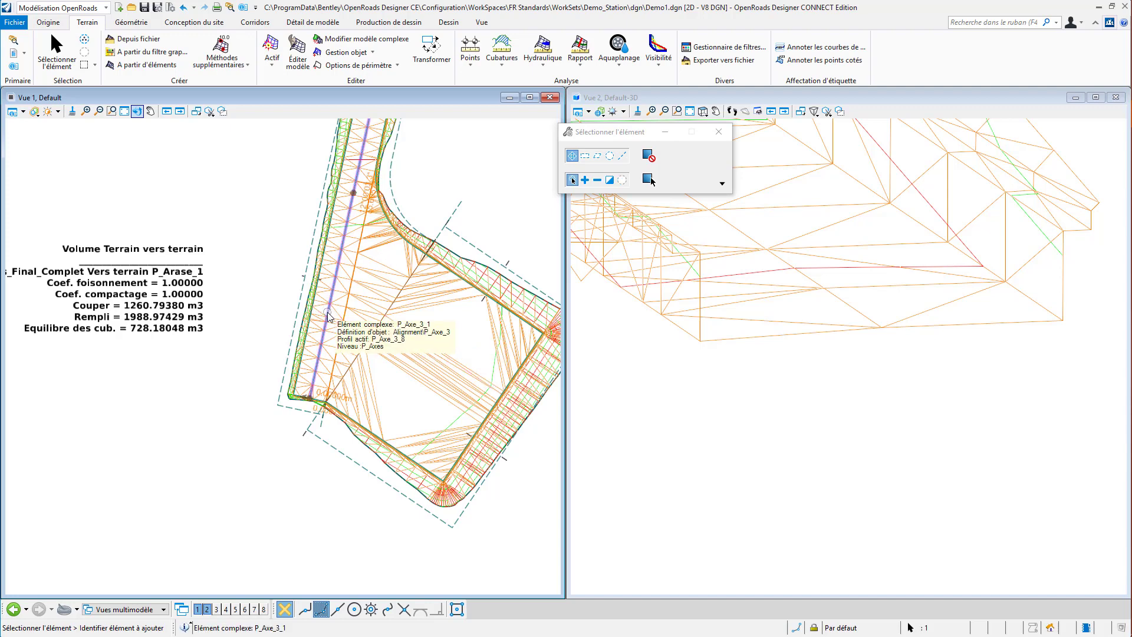
click(362, 310)
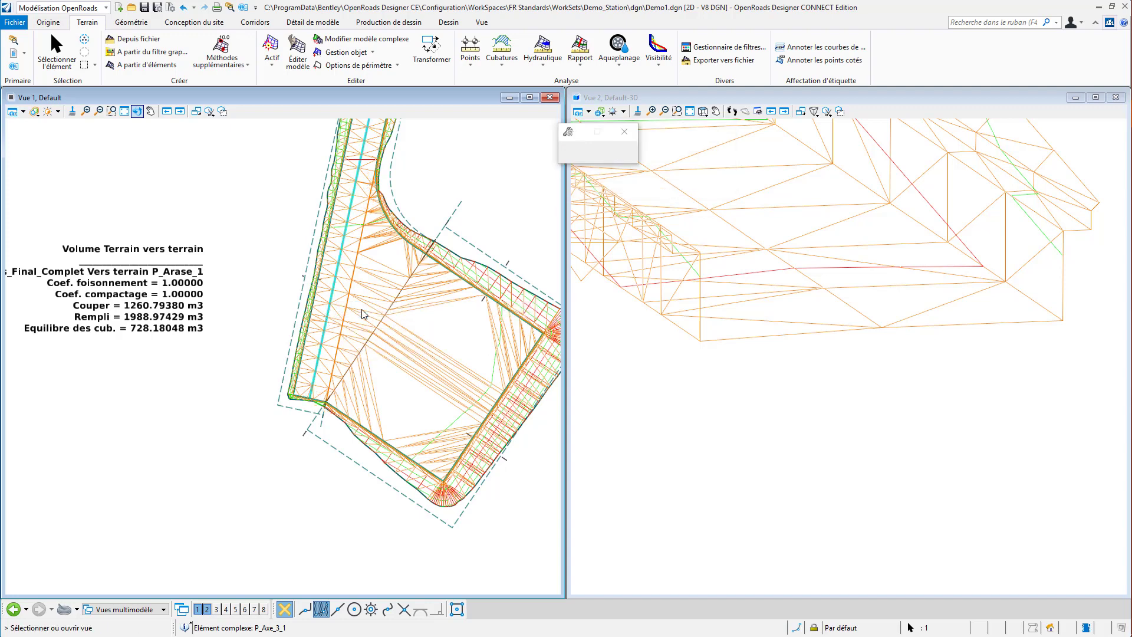
click(216, 609)
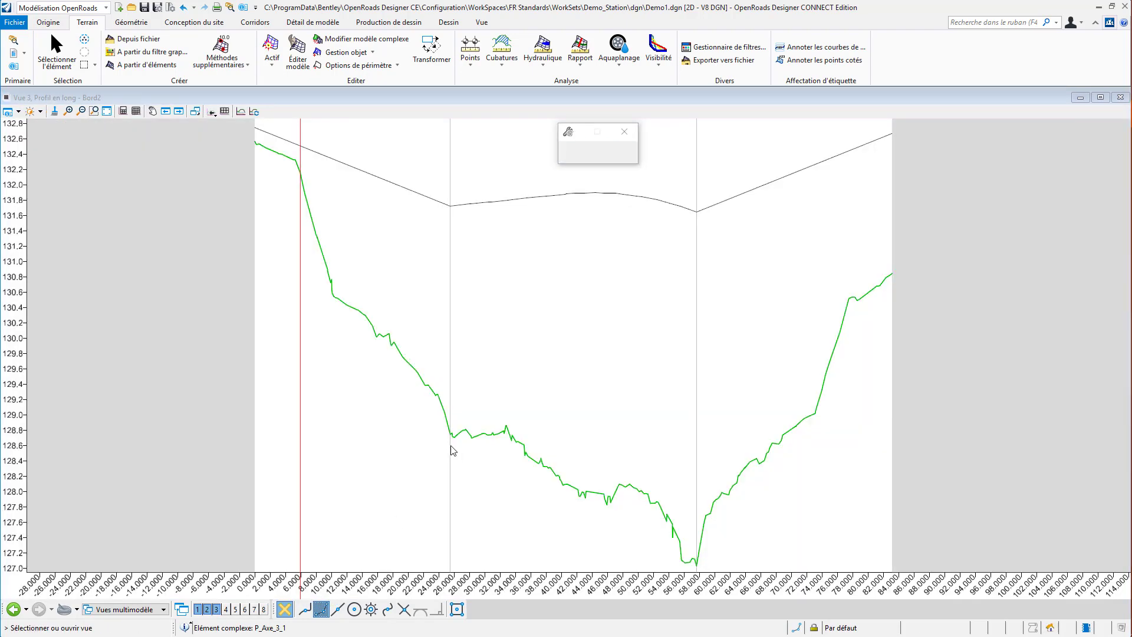
click(419, 457)
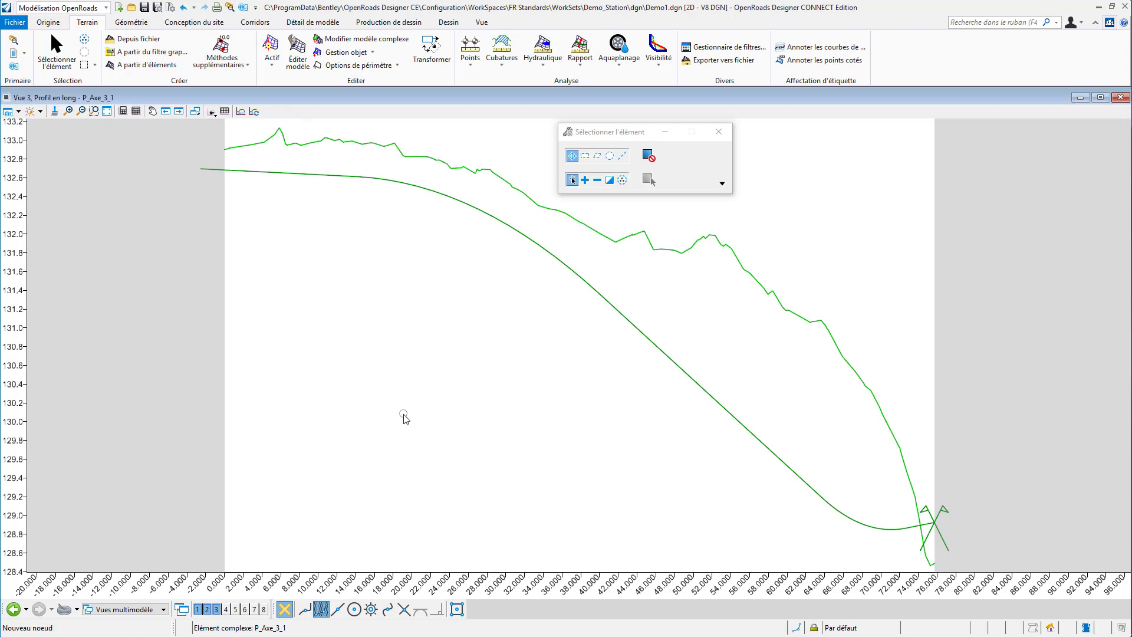
Lower the initial tangent of P_Axe_3_1's active profile to an elevation of about 131.3 m, and return to the plan view.
middle_drag(392, 306, 197, 357)
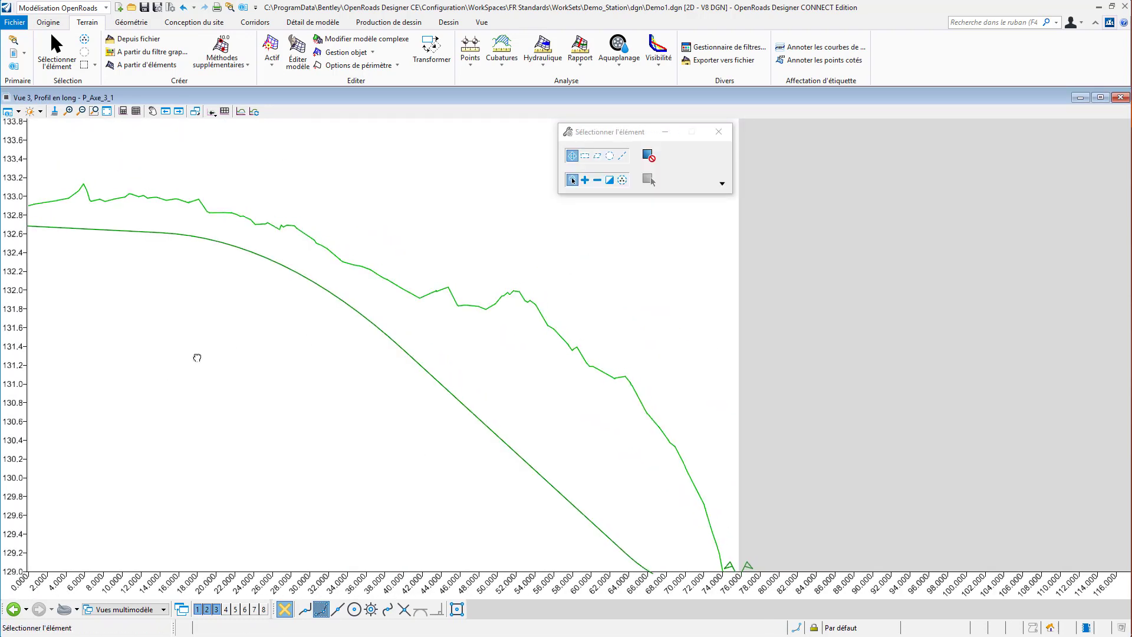
click(87, 234)
mouse_move(90, 230)
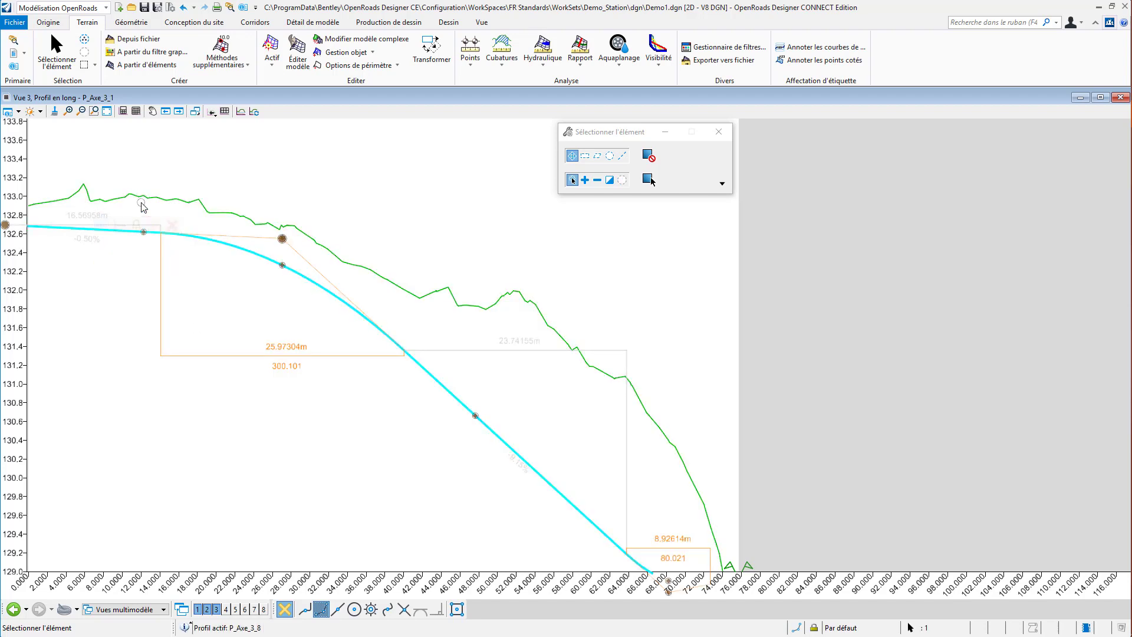
scroll(144, 216, up, 2)
middle_drag(146, 245, 180, 359)
middle_drag(157, 346, 154, 345)
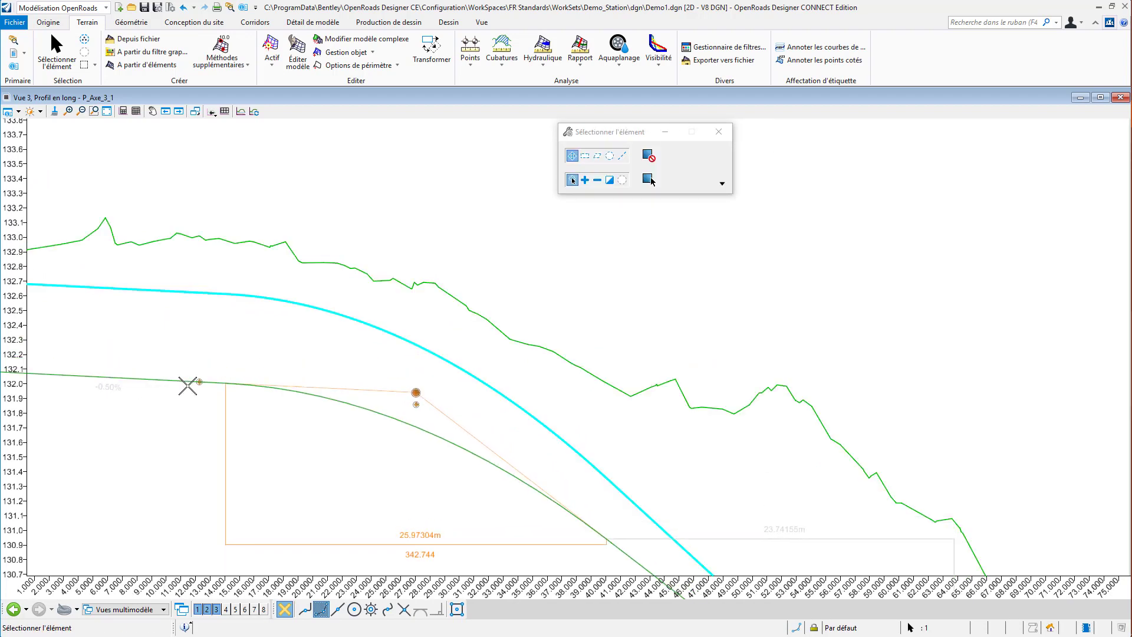
middle_drag(189, 384, 71, 426)
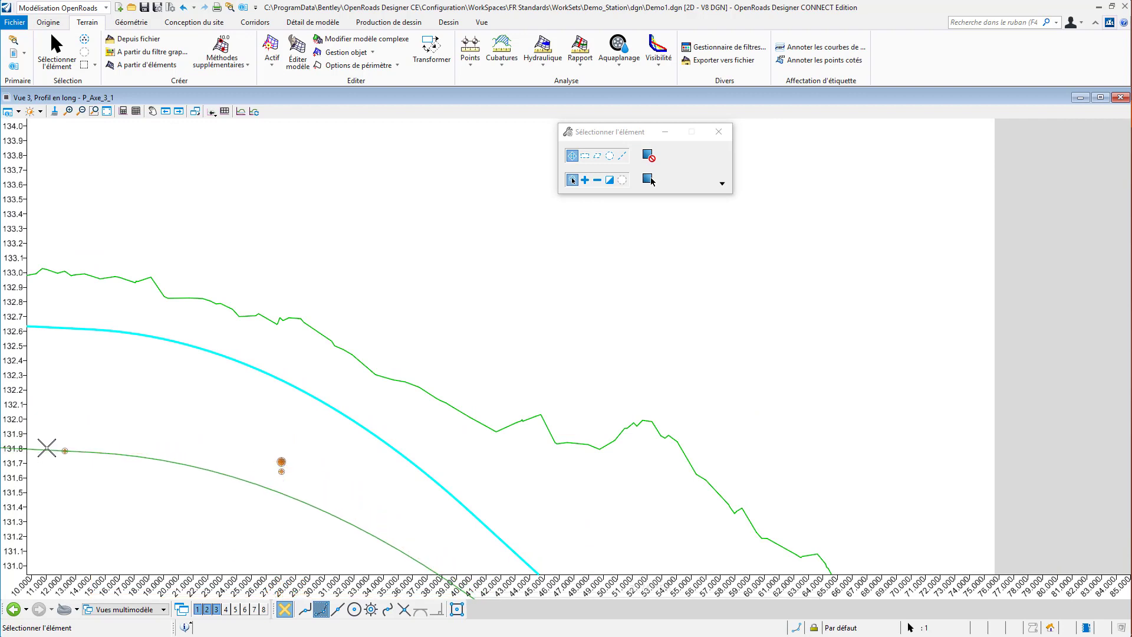
scroll(47, 448, up, 1)
middle_drag(51, 500, 78, 432)
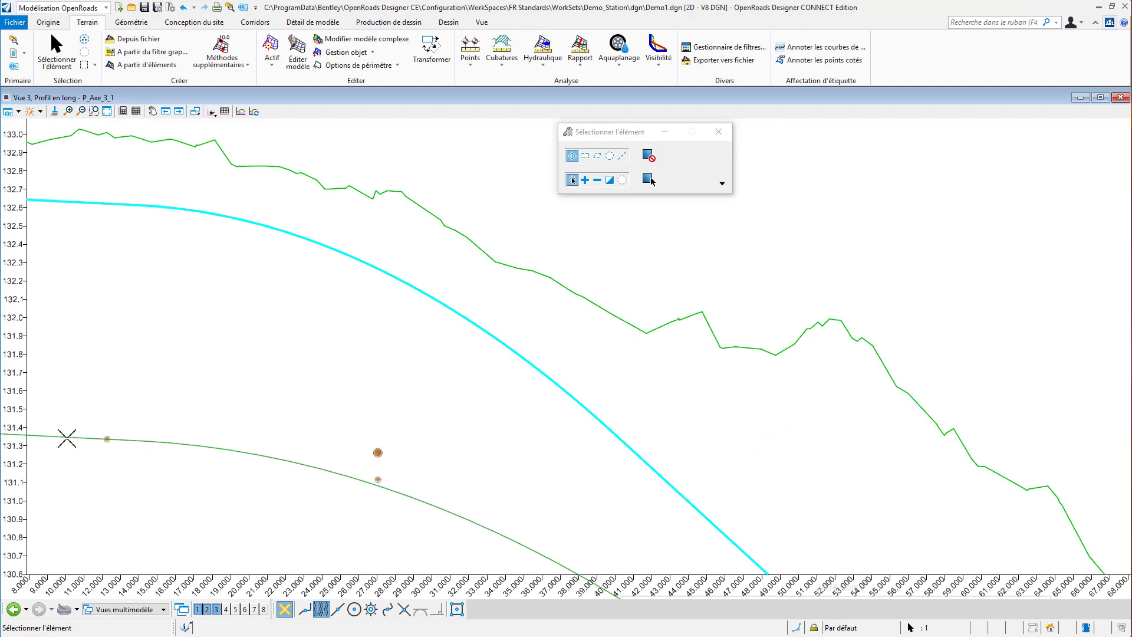
click(67, 438)
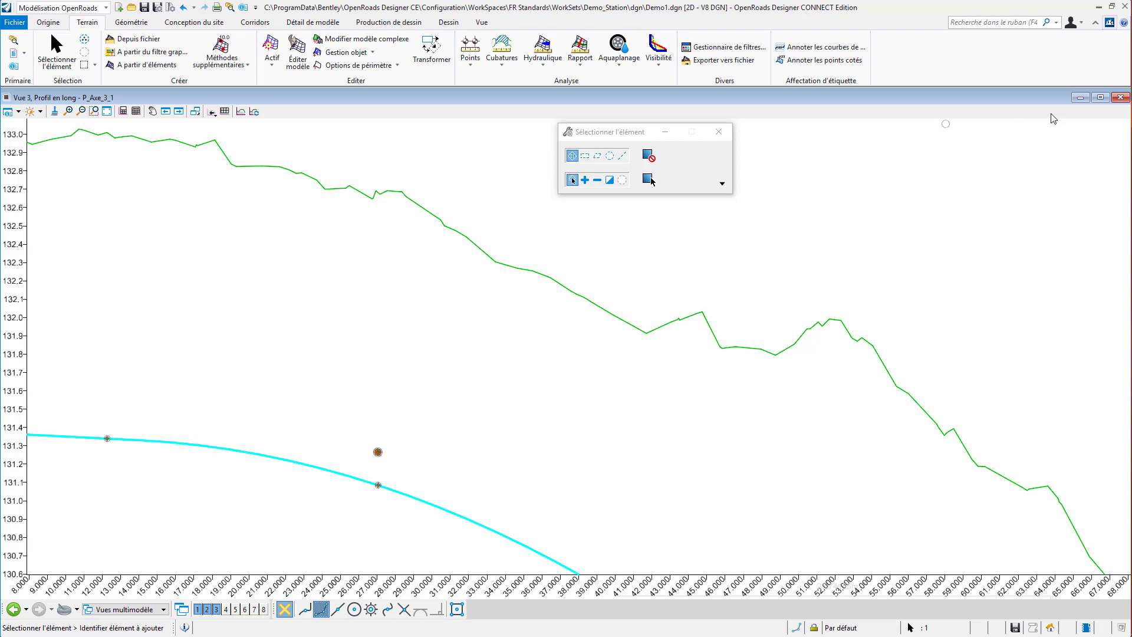
click(1080, 98)
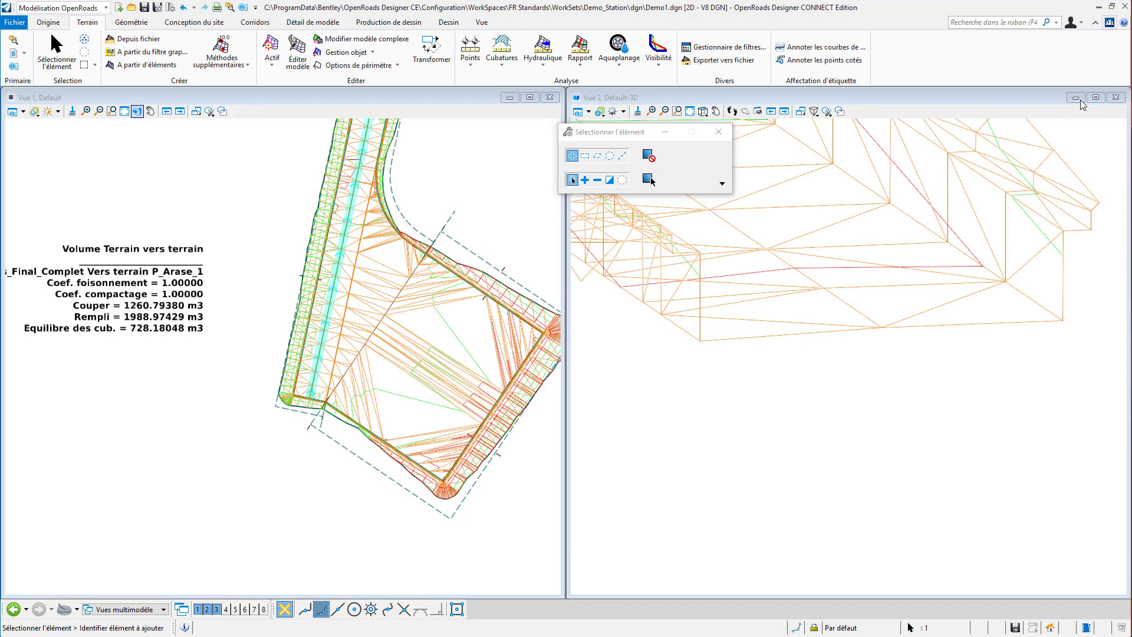
click(216, 420)
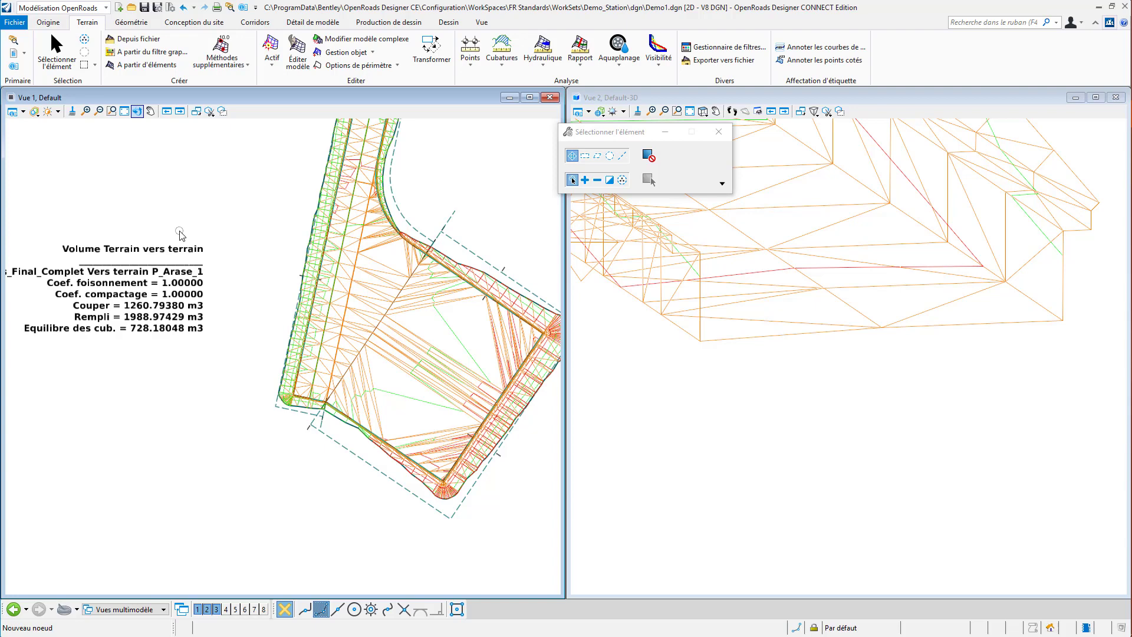
Compute the Antibes_Final_Complet to P_Arase_1 volumes again without a boundary, and place the result text below the first one.
click(498, 59)
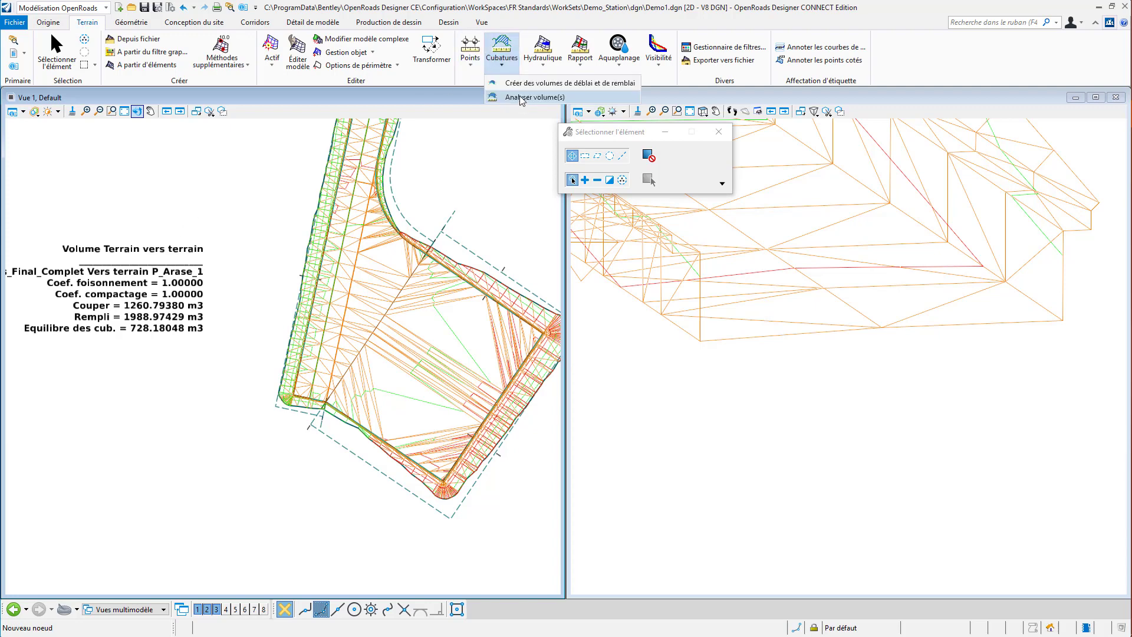
click(519, 97)
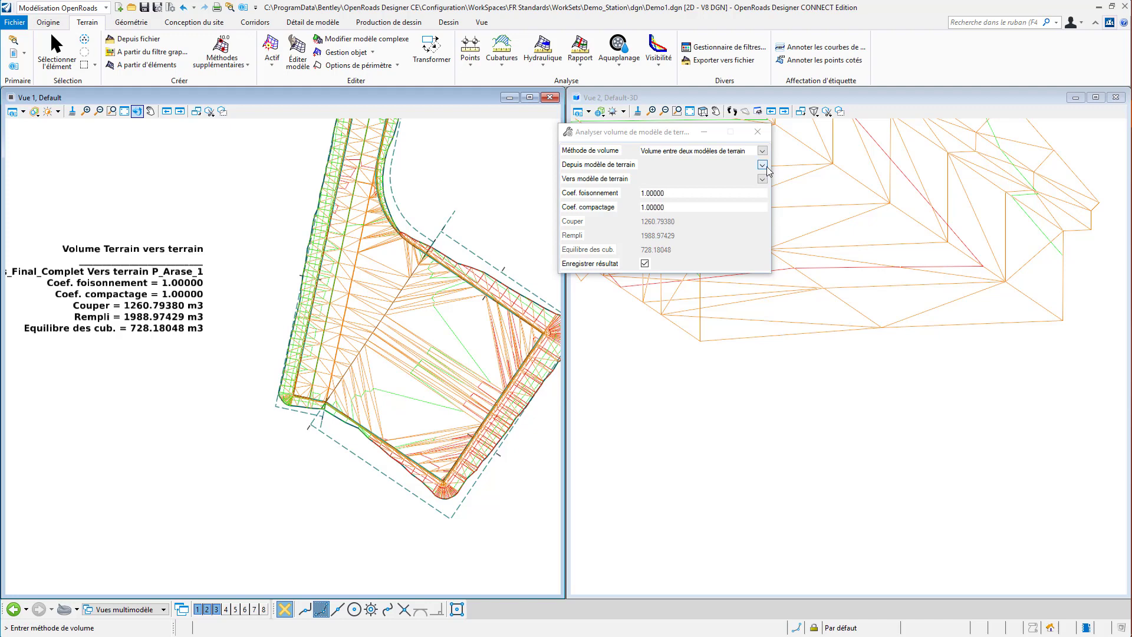
click(762, 166)
click(764, 175)
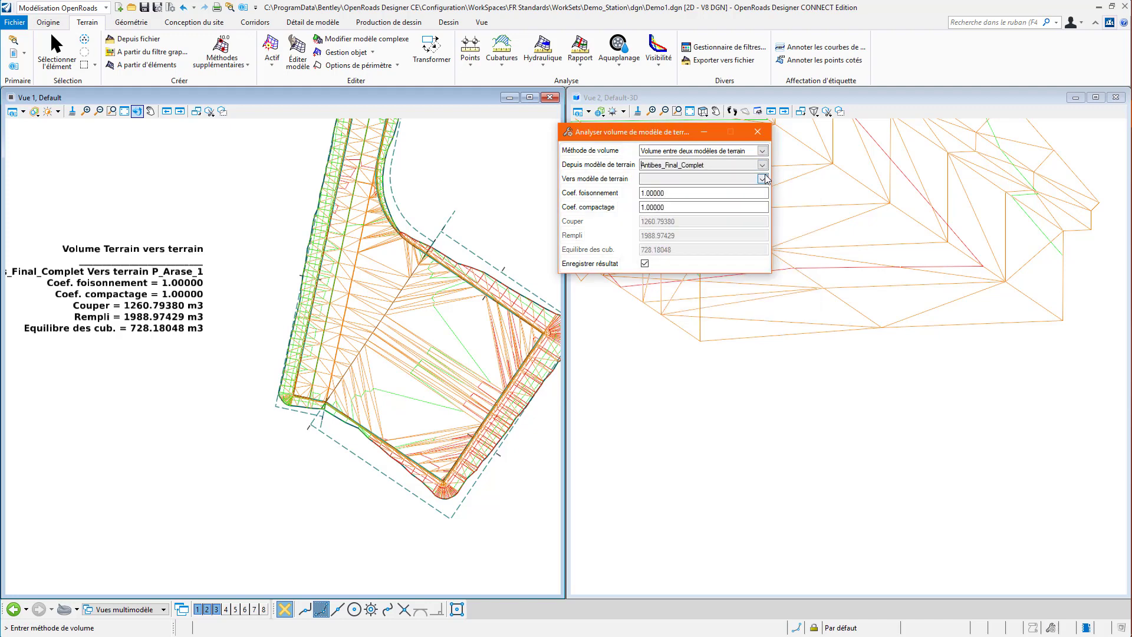
click(762, 178)
click(658, 199)
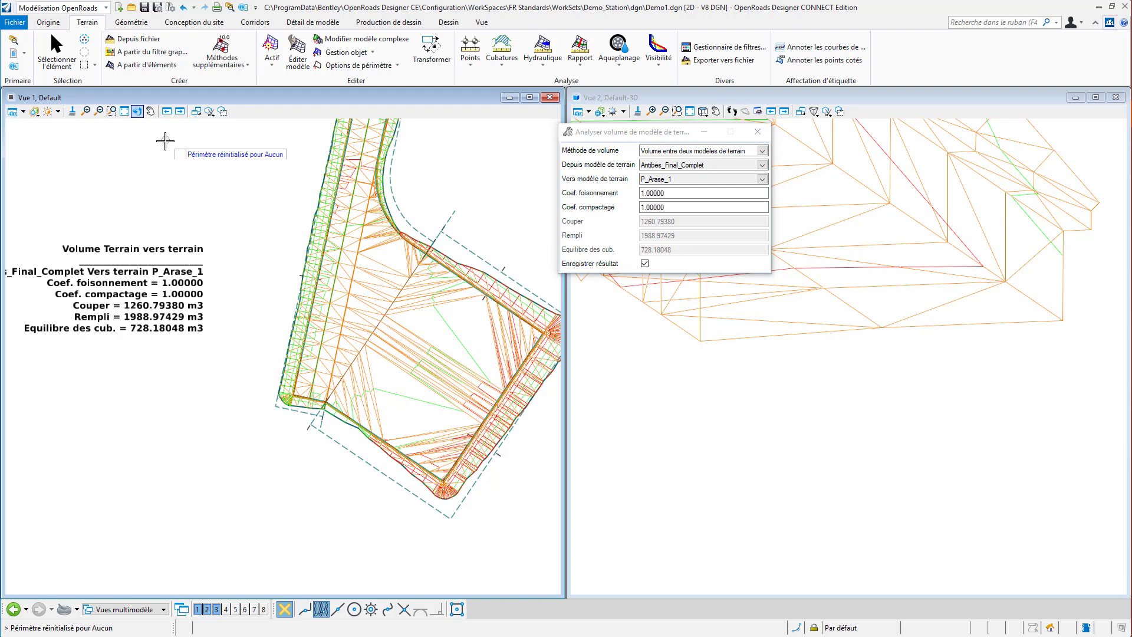
click(165, 141)
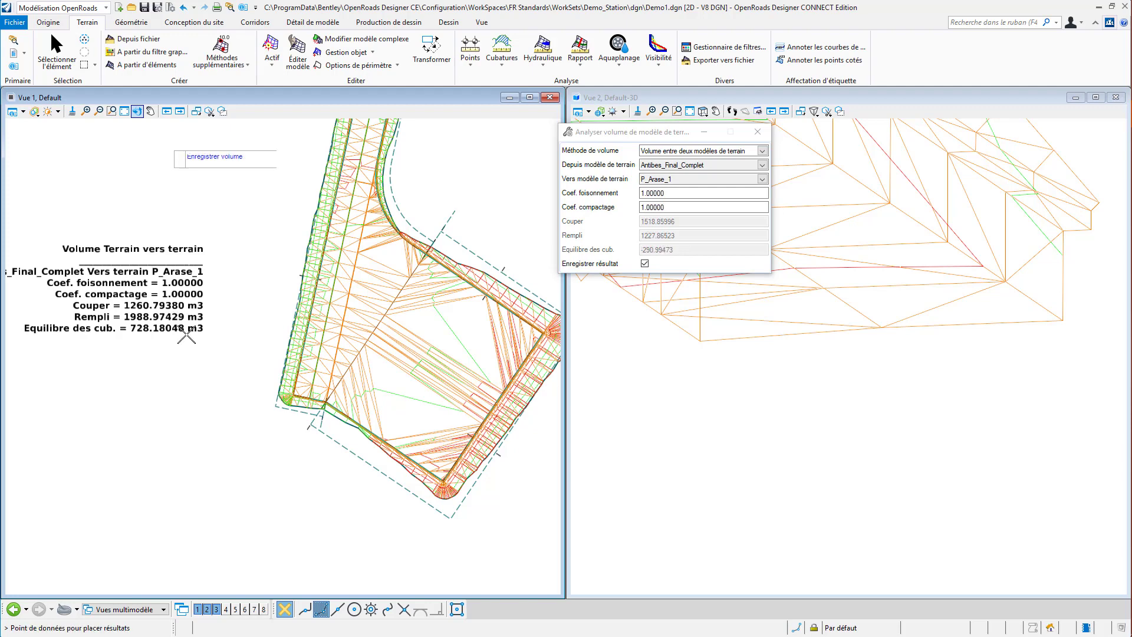
click(209, 381)
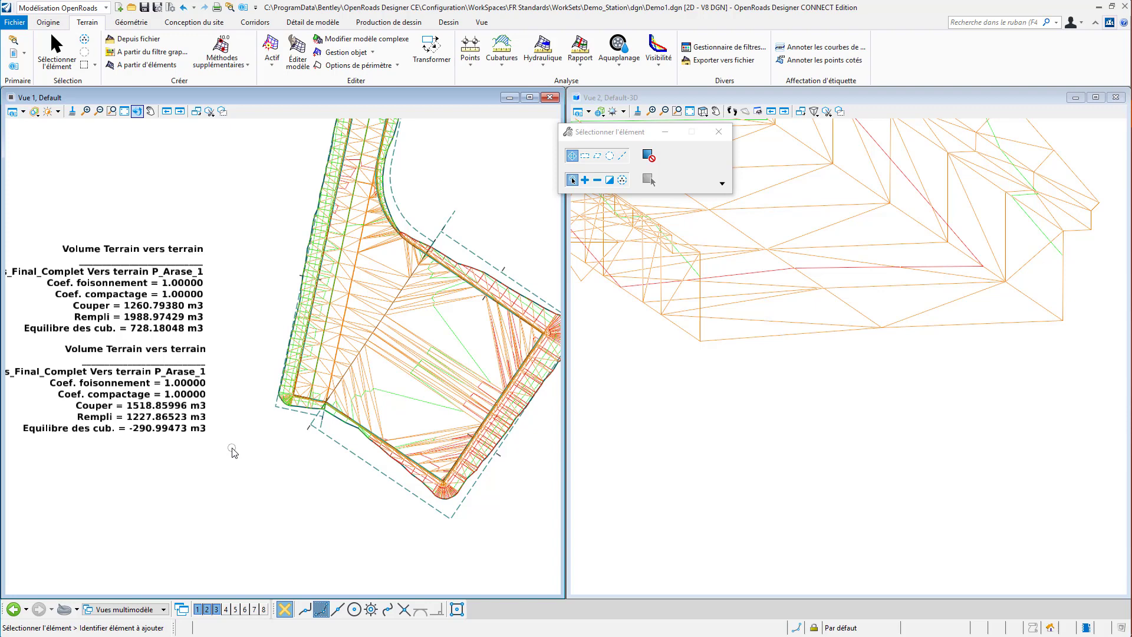
Raise the initial tangent of P_Axe_3_1's profile to an elevation of about 132.1 m, and return to the plan view.
click(216, 609)
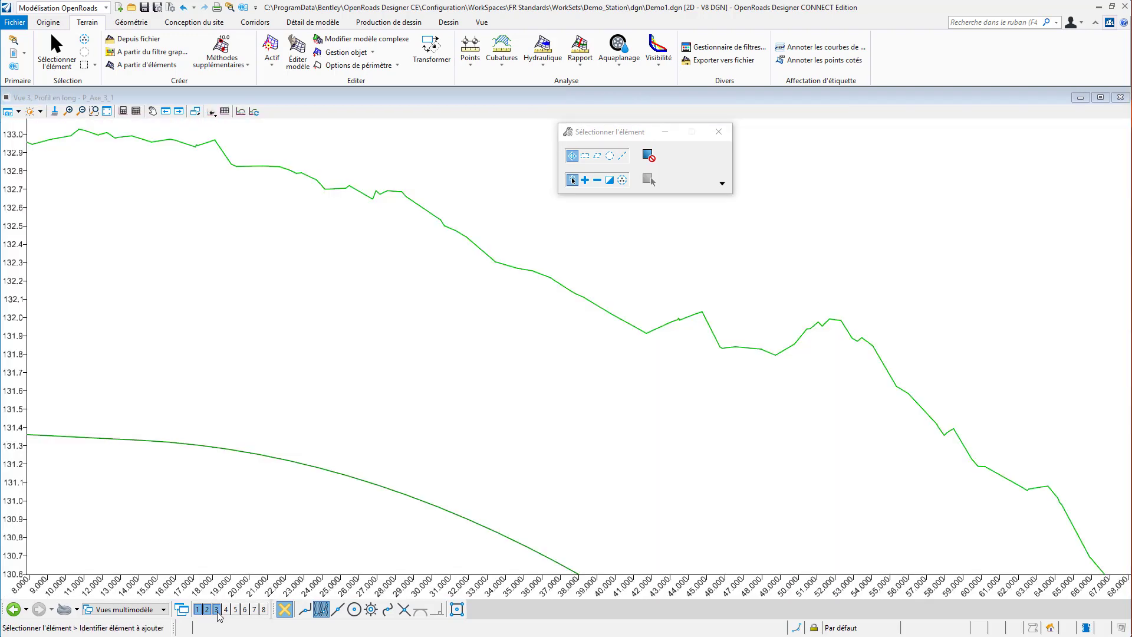
click(80, 439)
click(108, 434)
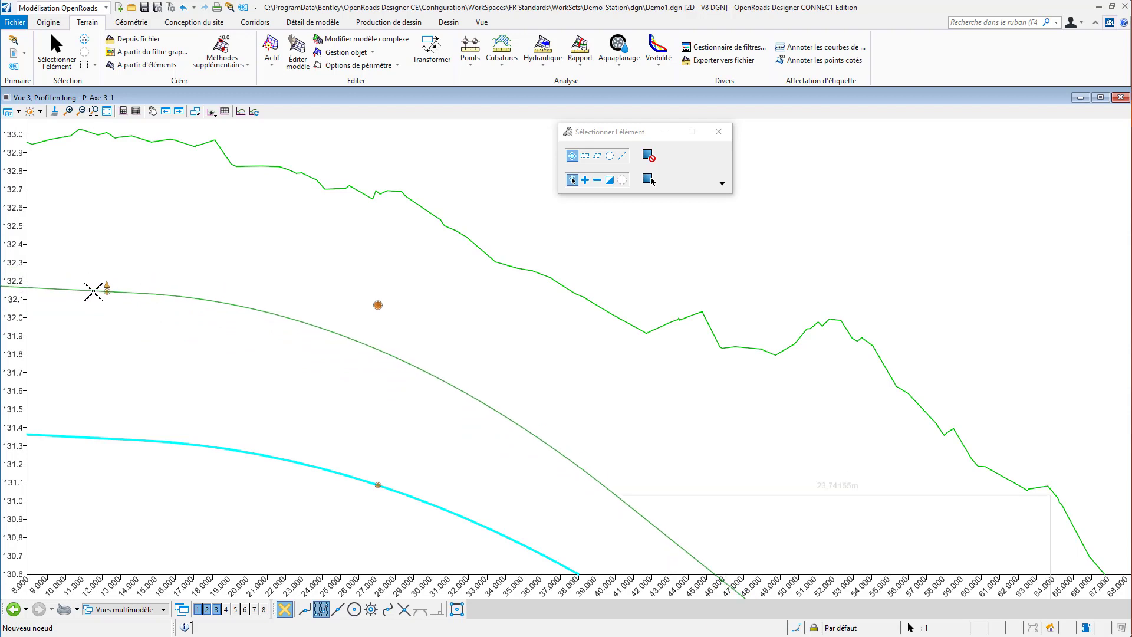
right_click(93, 291)
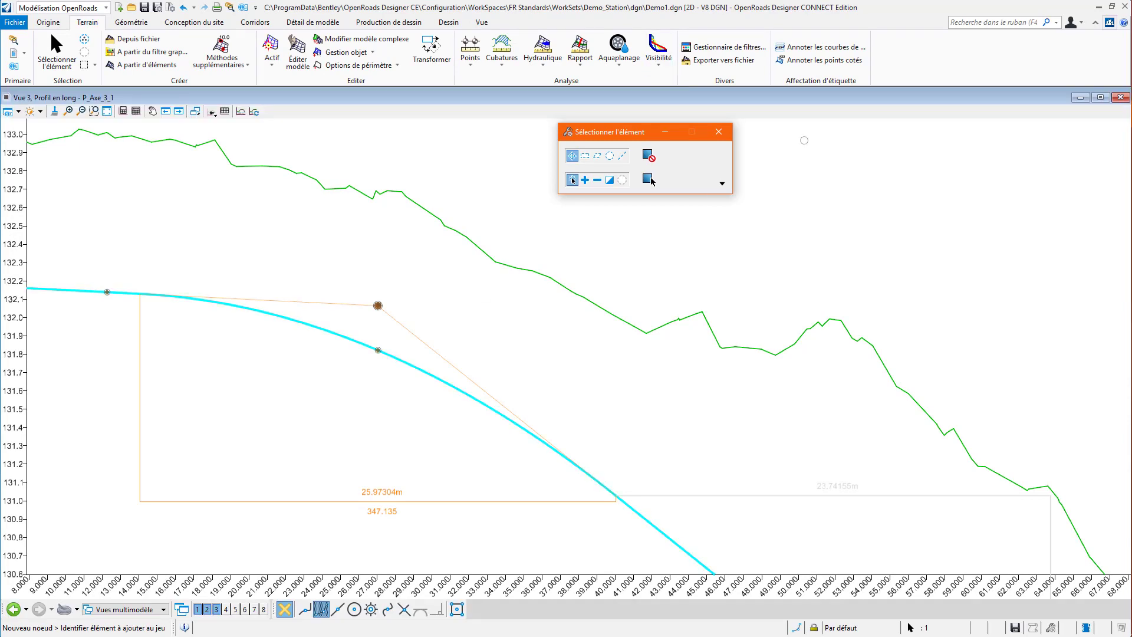
click(1081, 98)
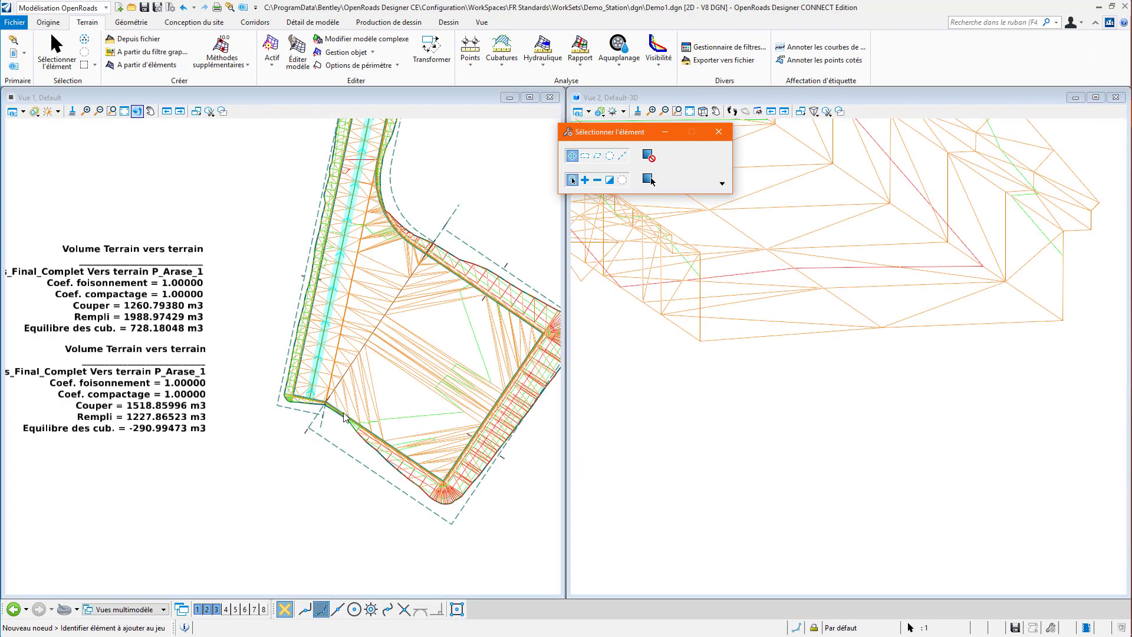
Compute the Antibes_Final_Complet to P_Arase_1 volumes again without a boundary, and place the result text below the second one.
click(502, 45)
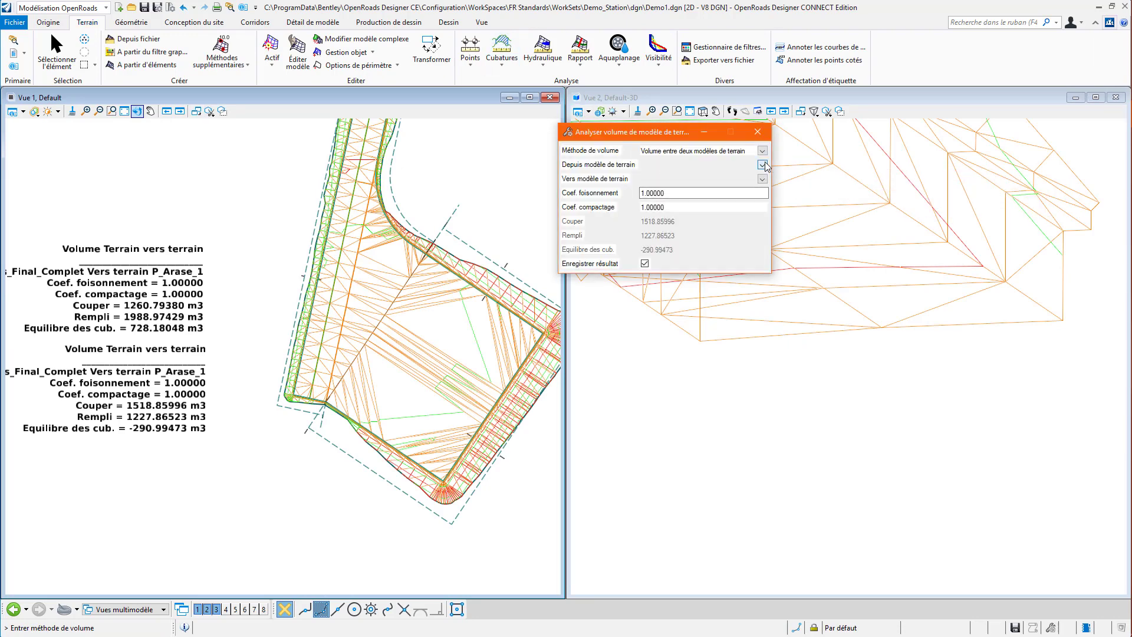
click(762, 165)
click(757, 177)
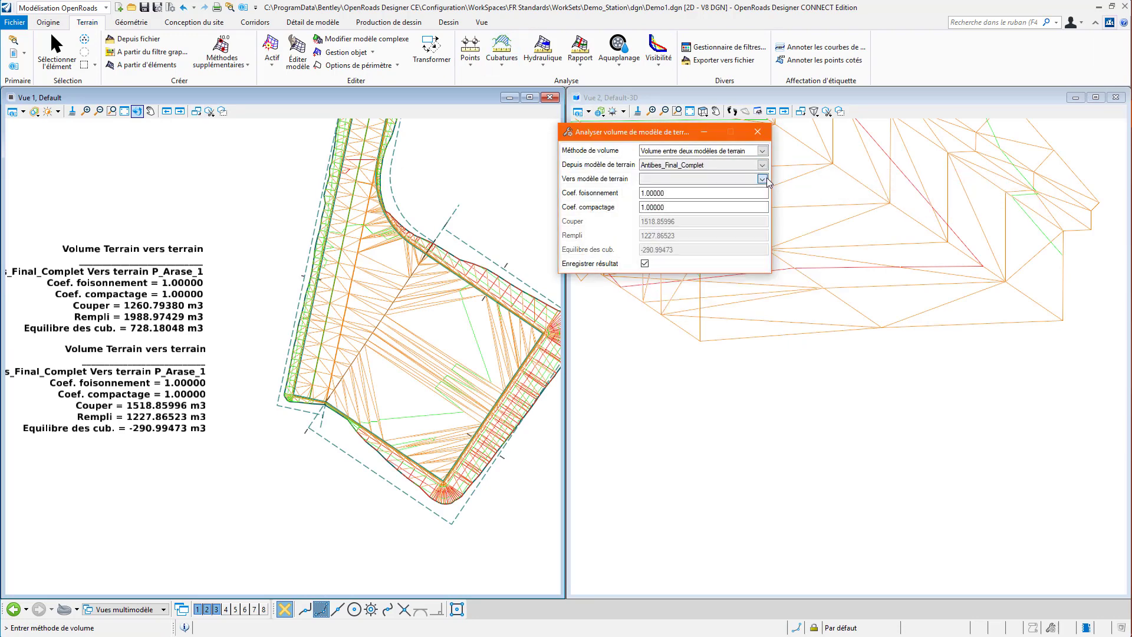
click(764, 179)
click(698, 199)
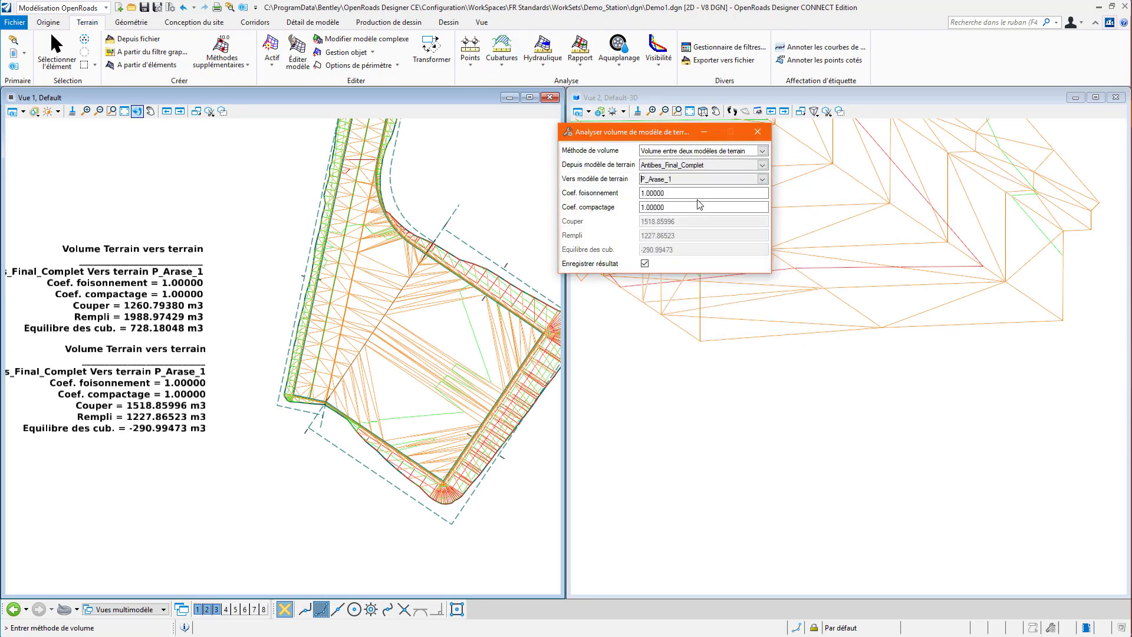
click(240, 181)
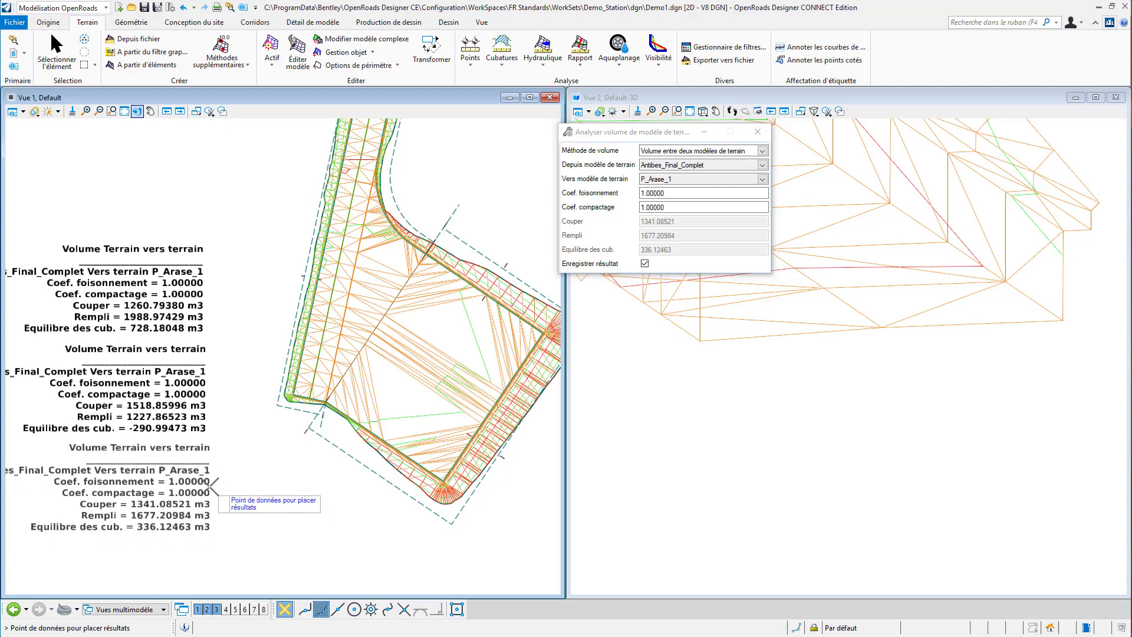
click(211, 485)
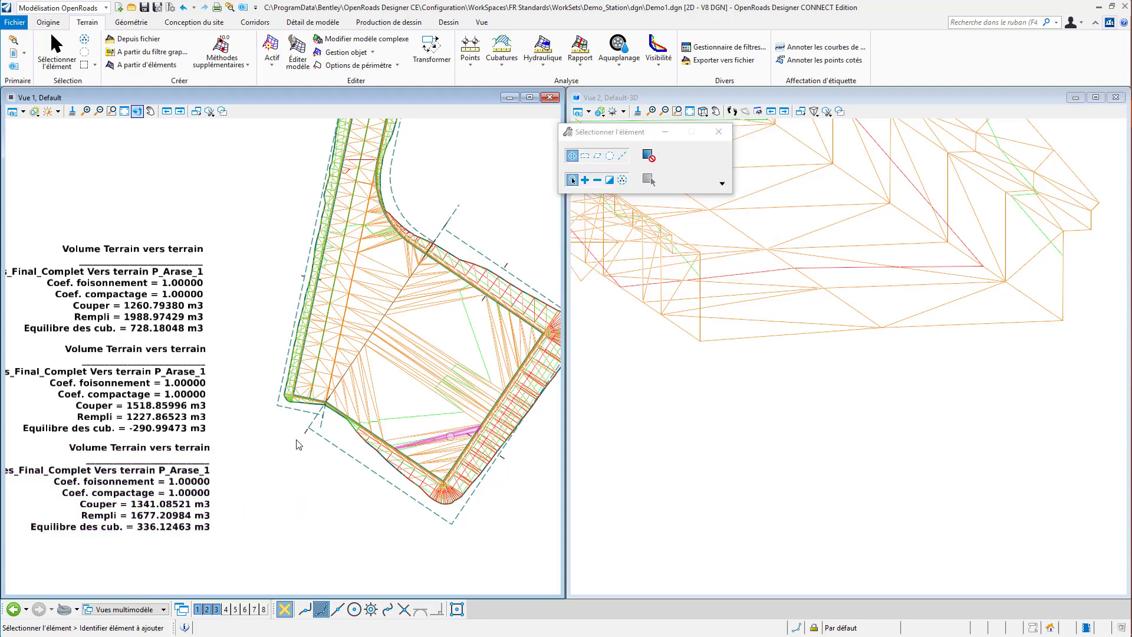
Lower the initial tangent of P_Axe_3_1's profile to an elevation of about 131.8 m, and return to the plan view.
click(216, 609)
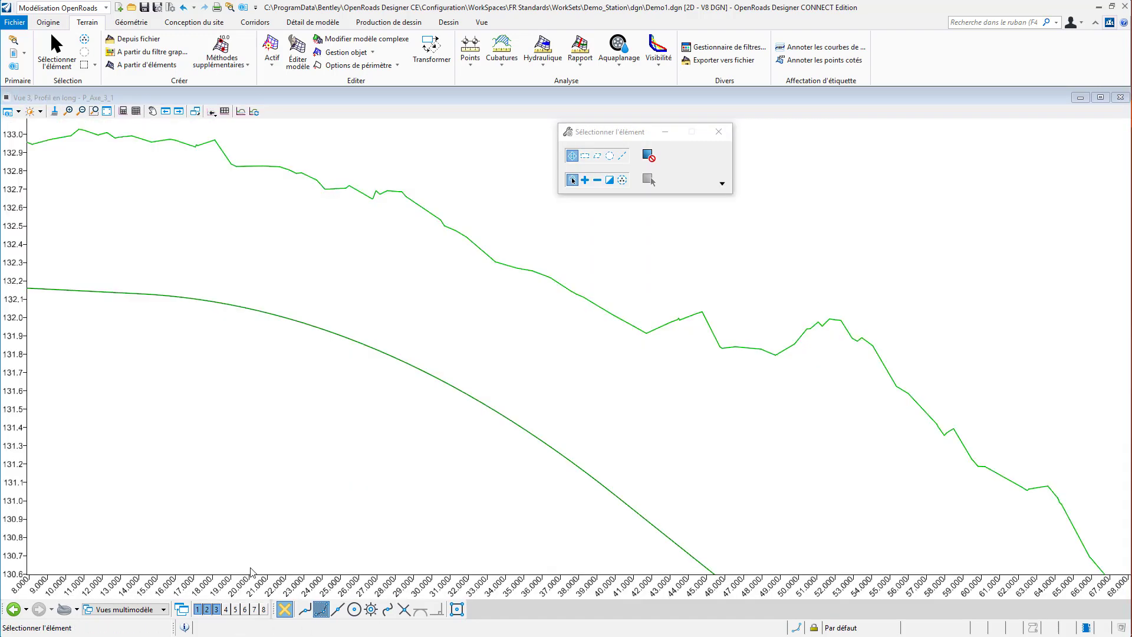
click(122, 292)
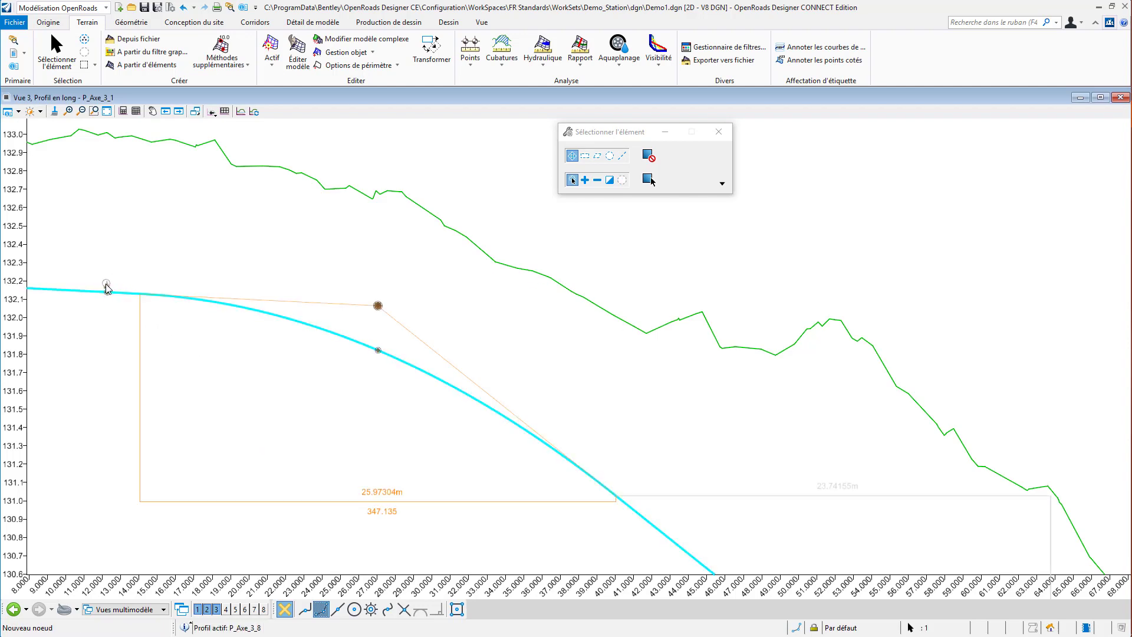
click(106, 284)
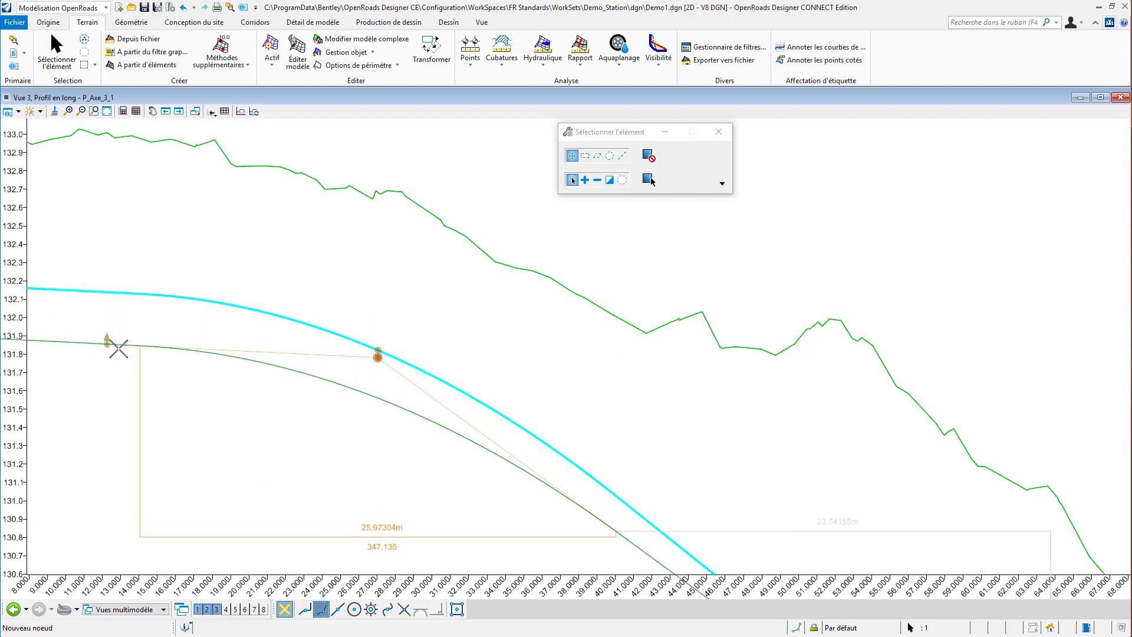
click(115, 354)
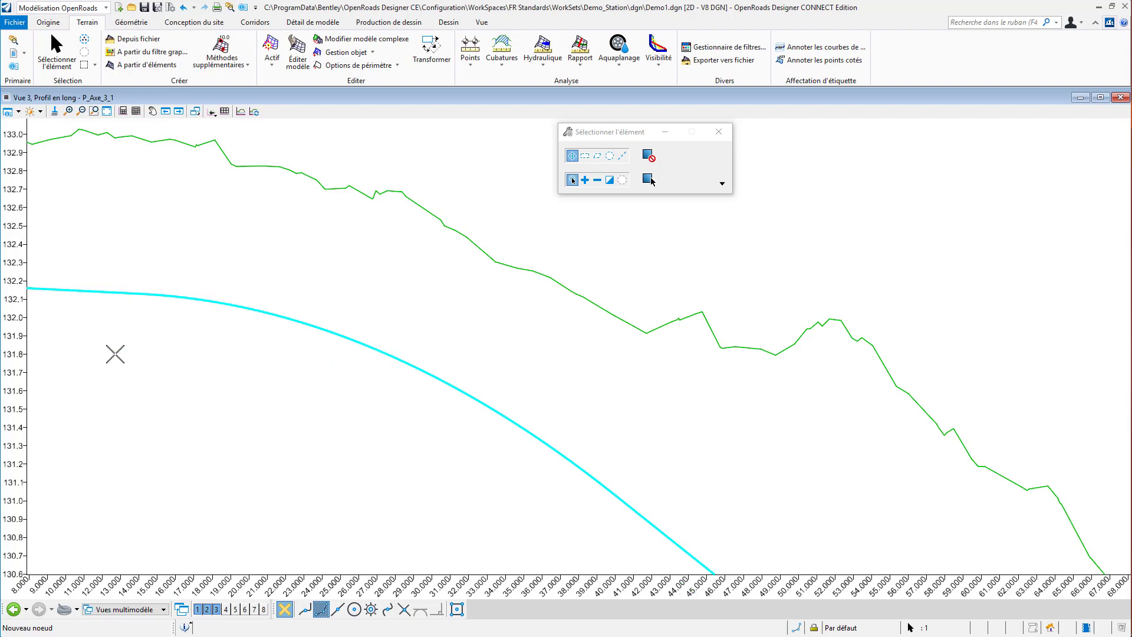
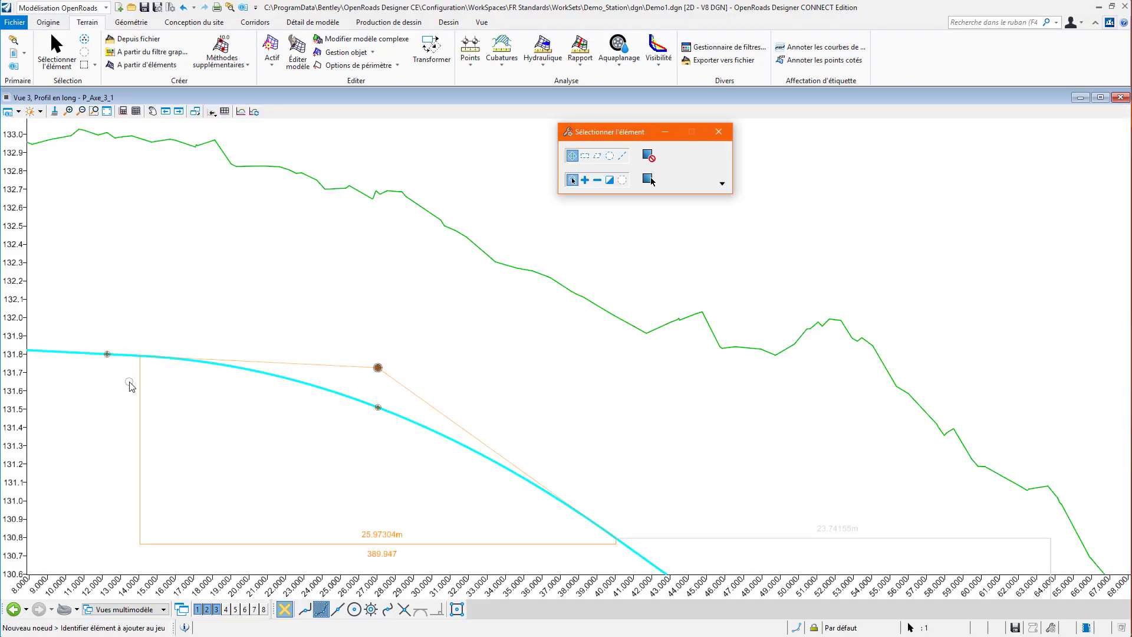
click(192, 24)
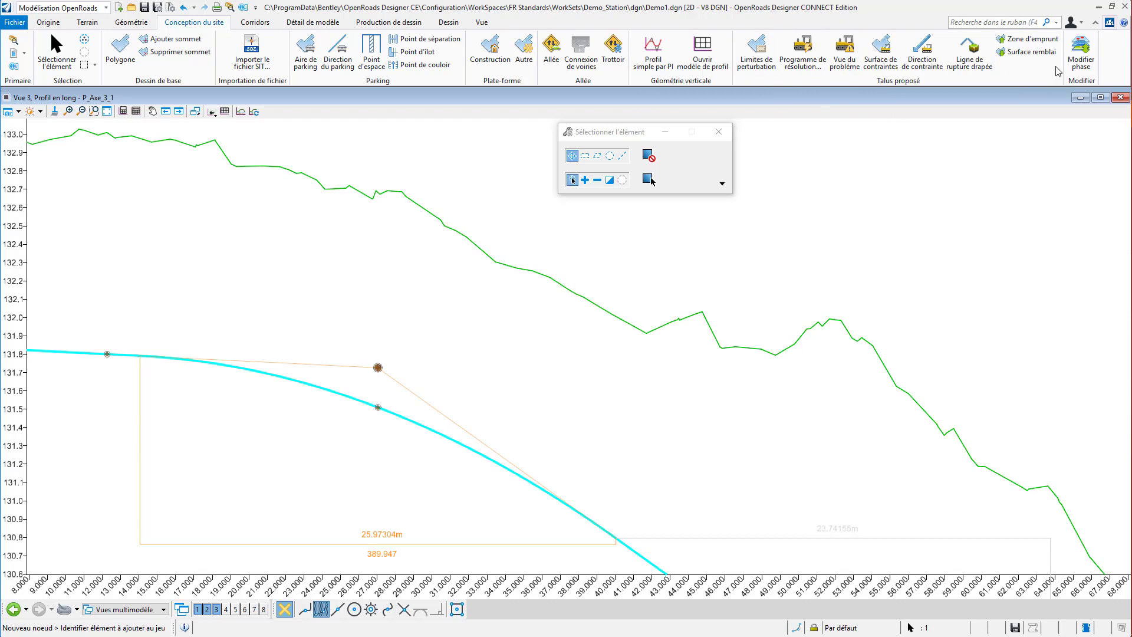
click(1081, 99)
click(248, 197)
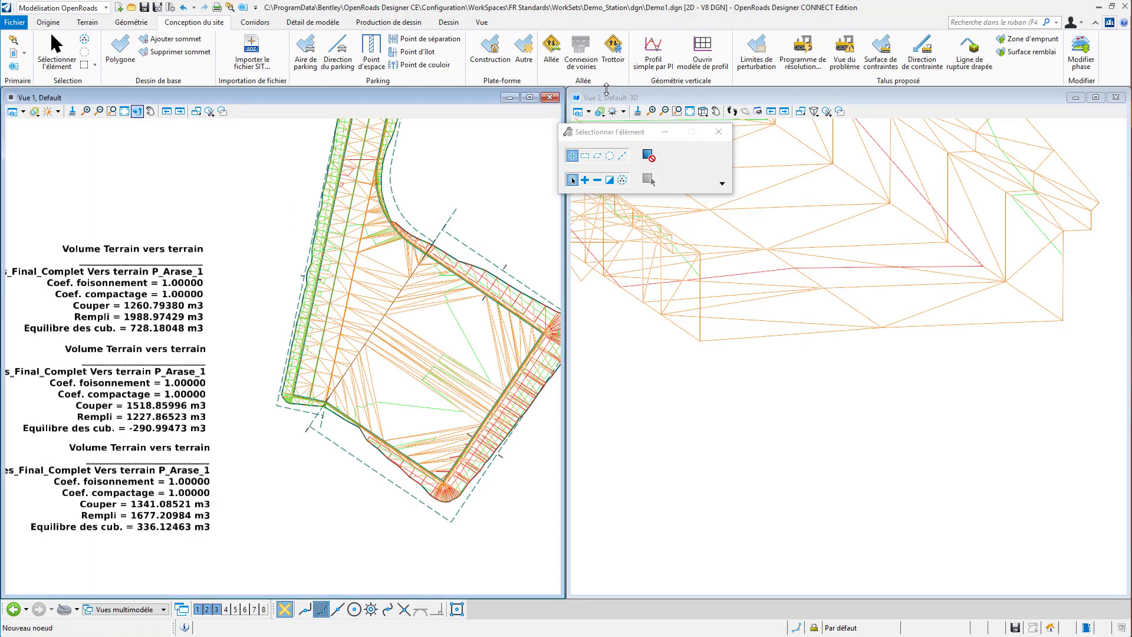
Recompute the volumes from Antibes_Final_Complet to P_Arase_1 with the lowered profile, and place the result text below the third one.
click(87, 22)
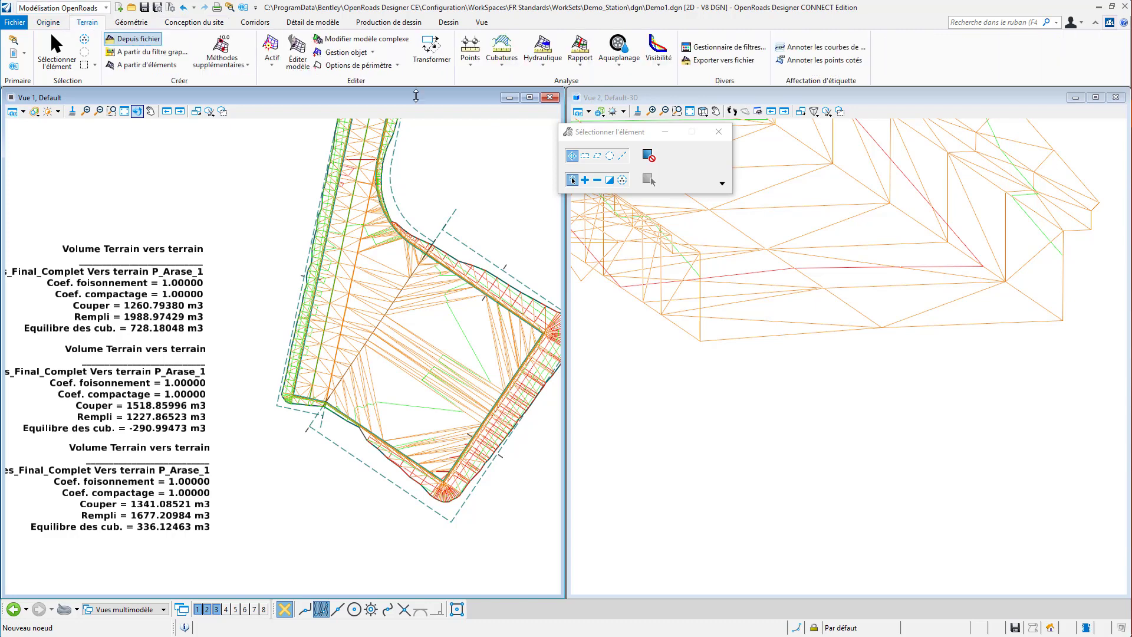
click(501, 51)
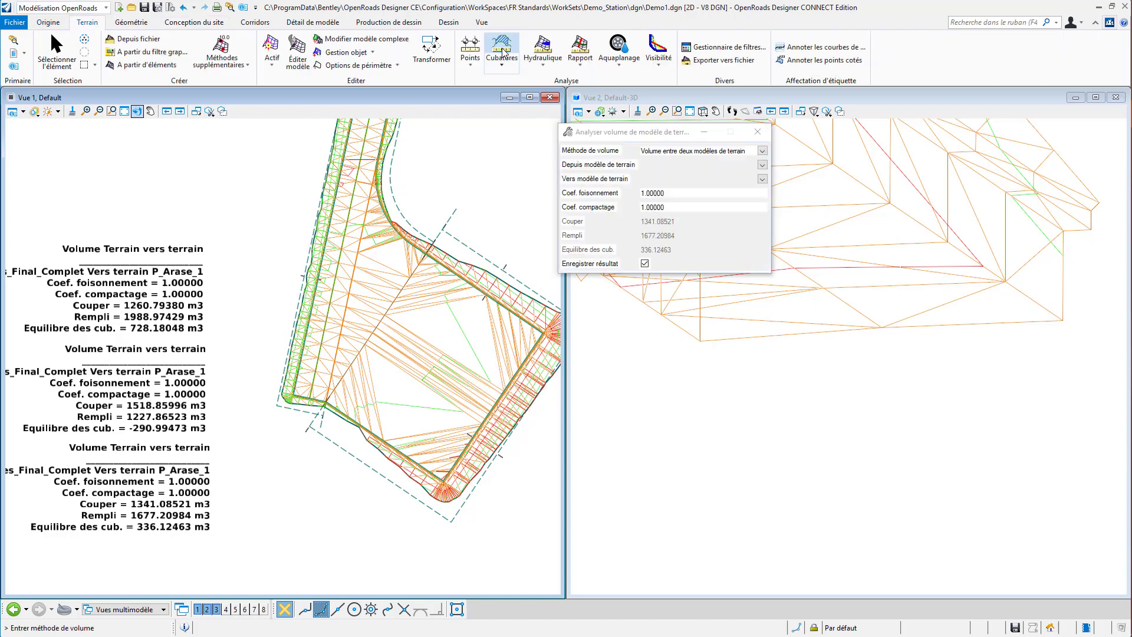
click(762, 165)
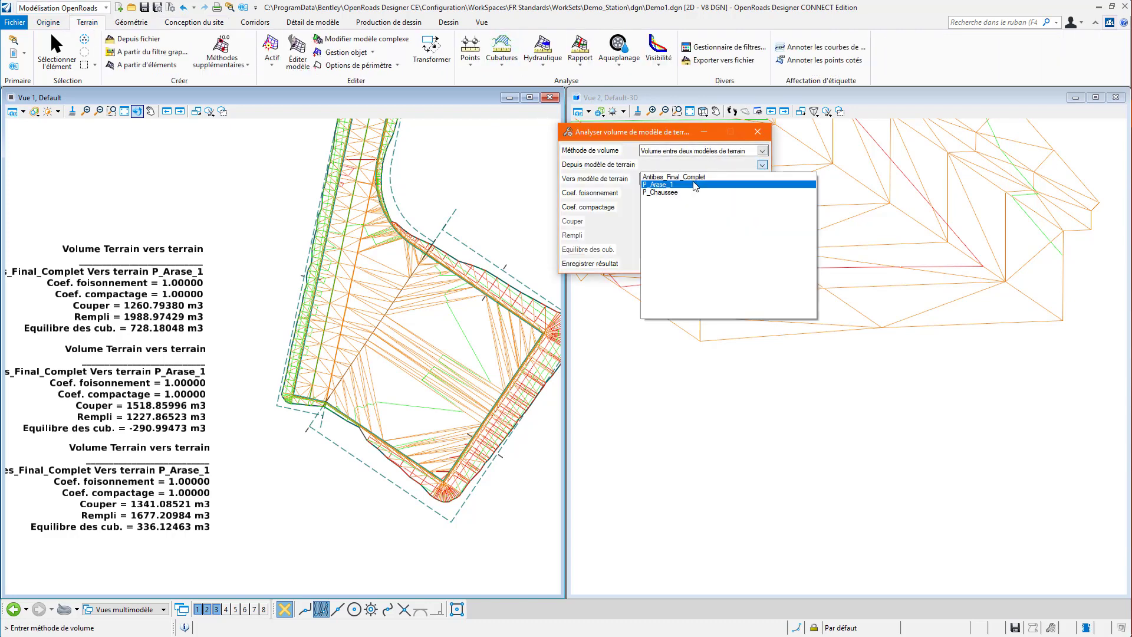
click(696, 185)
click(762, 179)
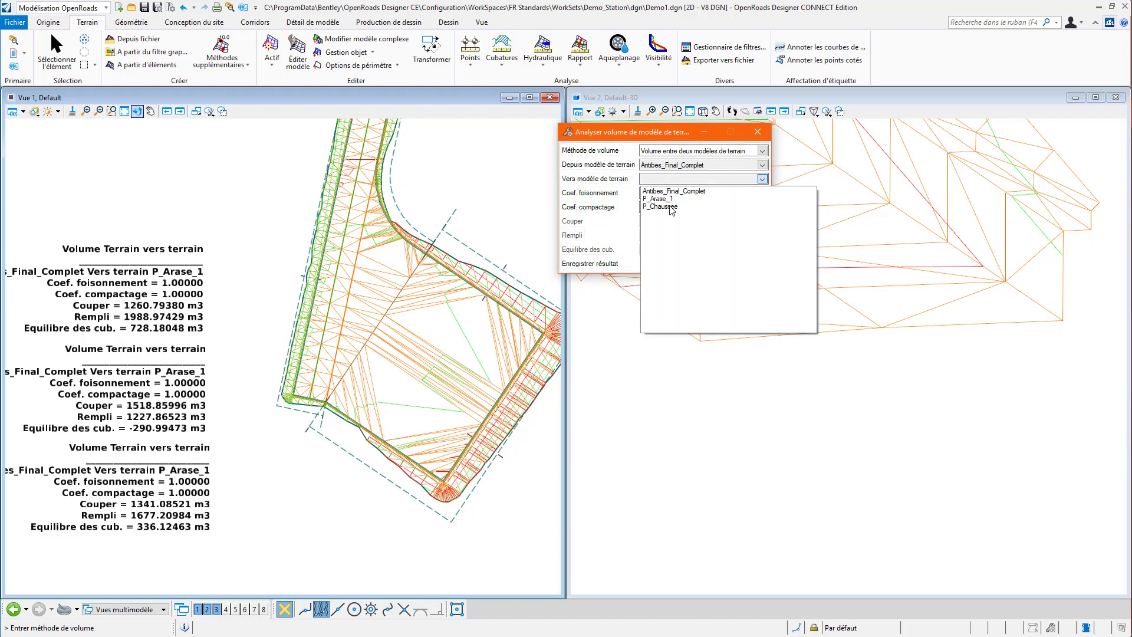
click(660, 194)
click(183, 150)
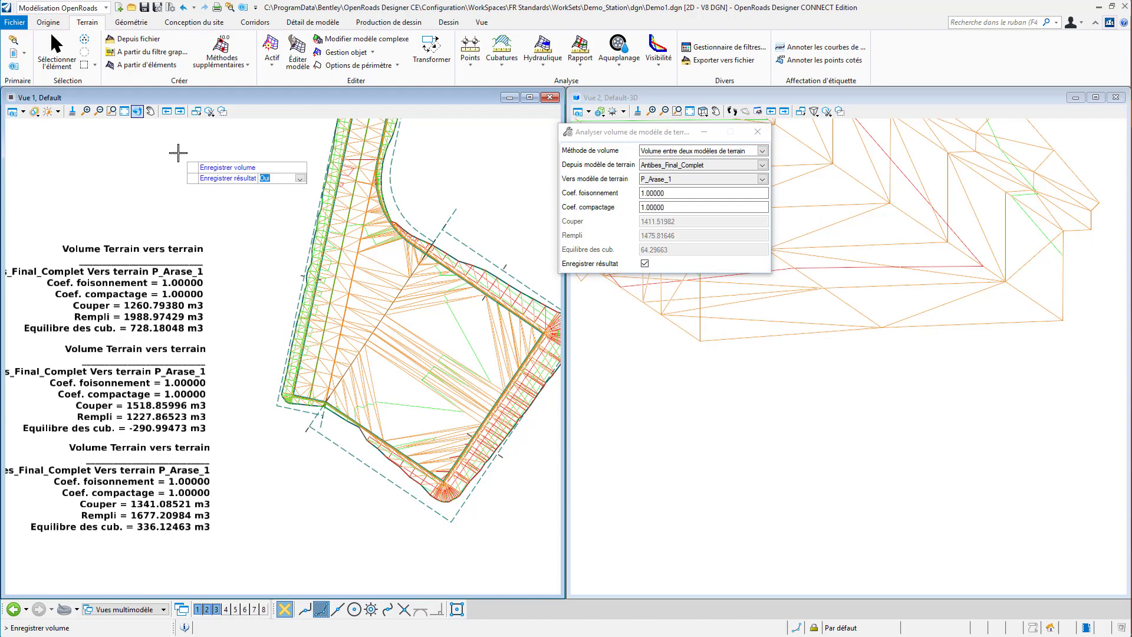
middle_drag(222, 260, 238, 207)
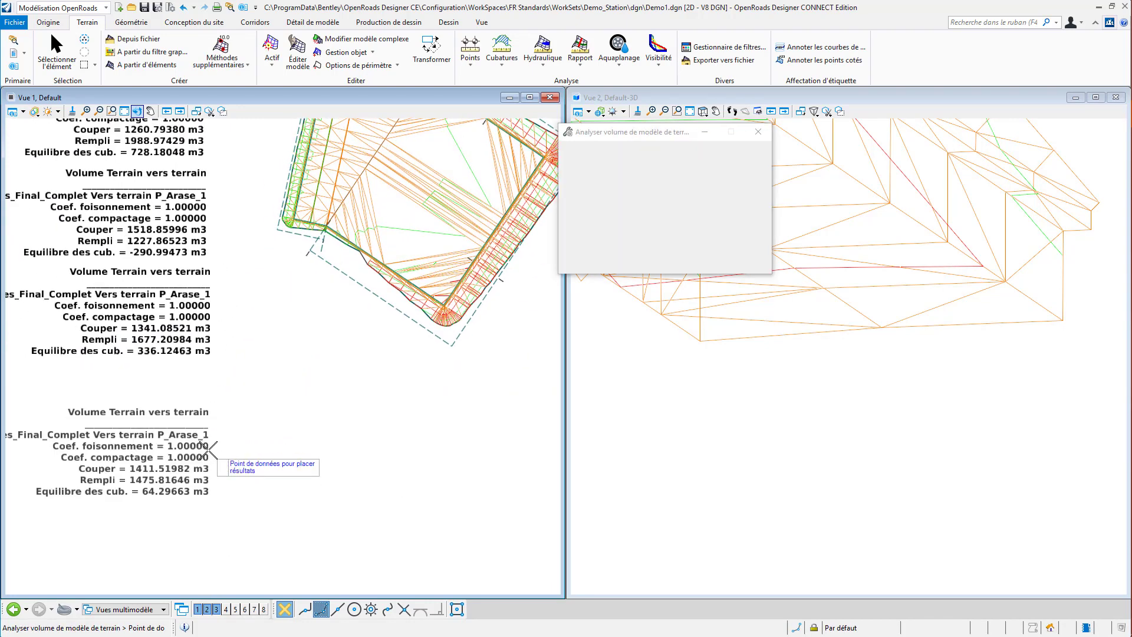
click(209, 410)
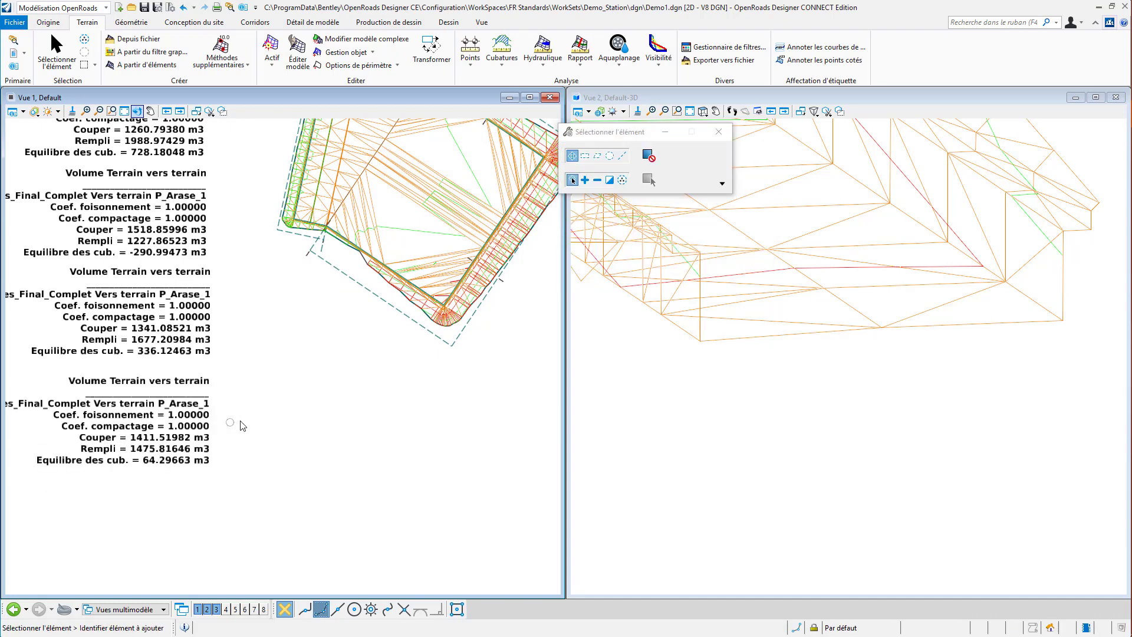
scroll(239, 454, up, 2)
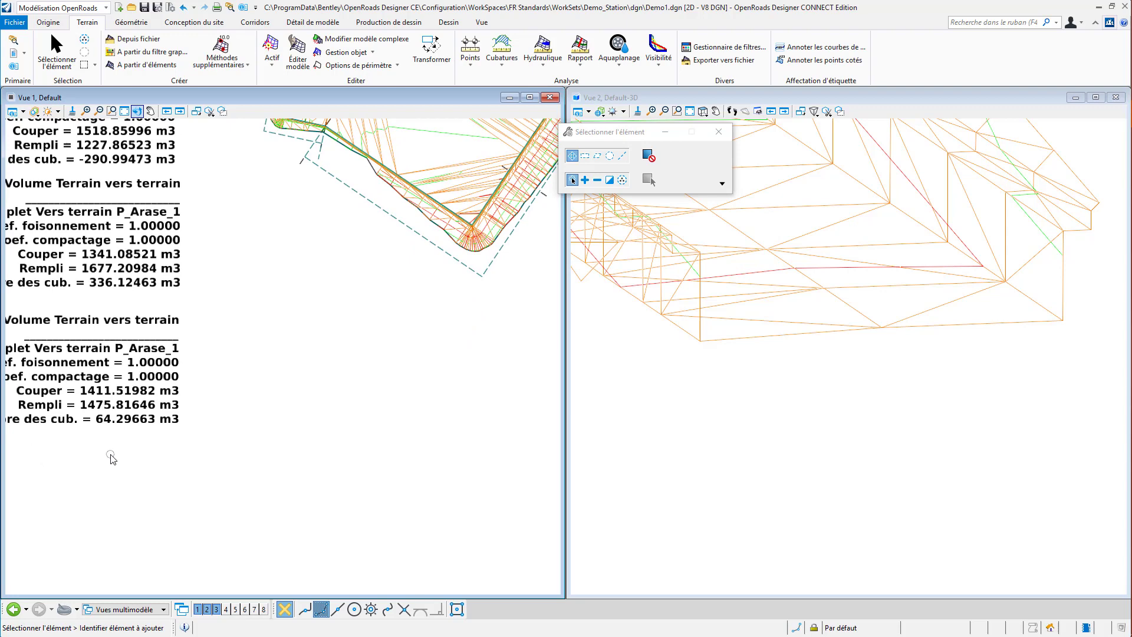
scroll(154, 453, down, 2)
middle_drag(218, 342, 185, 384)
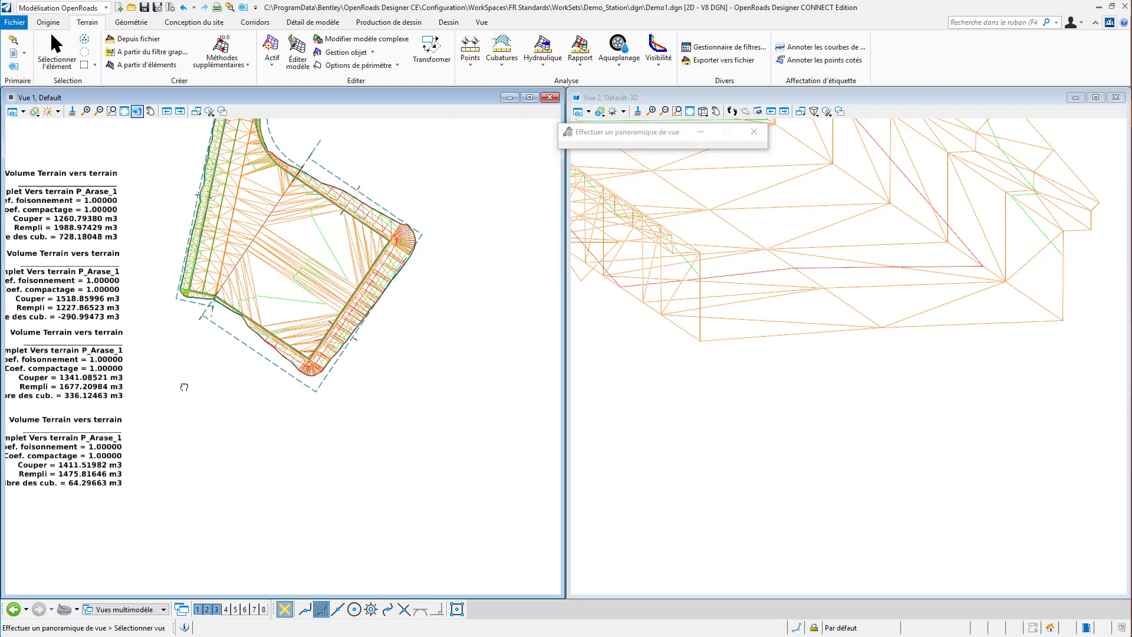
Hide the P_Arase level in the 3D view and display the other project levels from P_Axes onward.
click(701, 98)
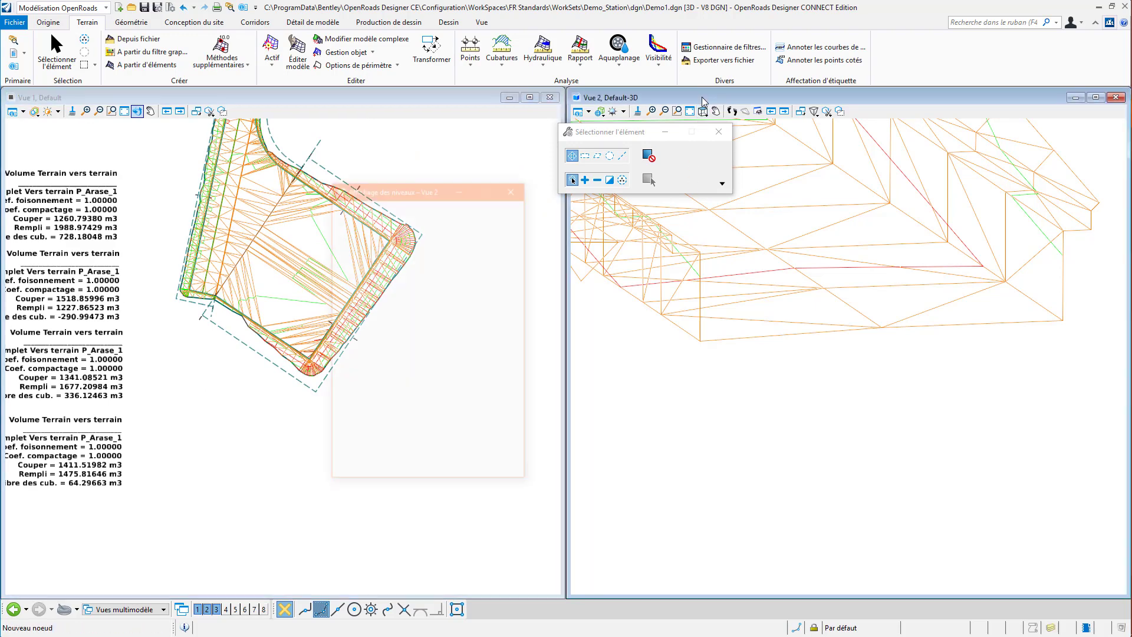
click(367, 376)
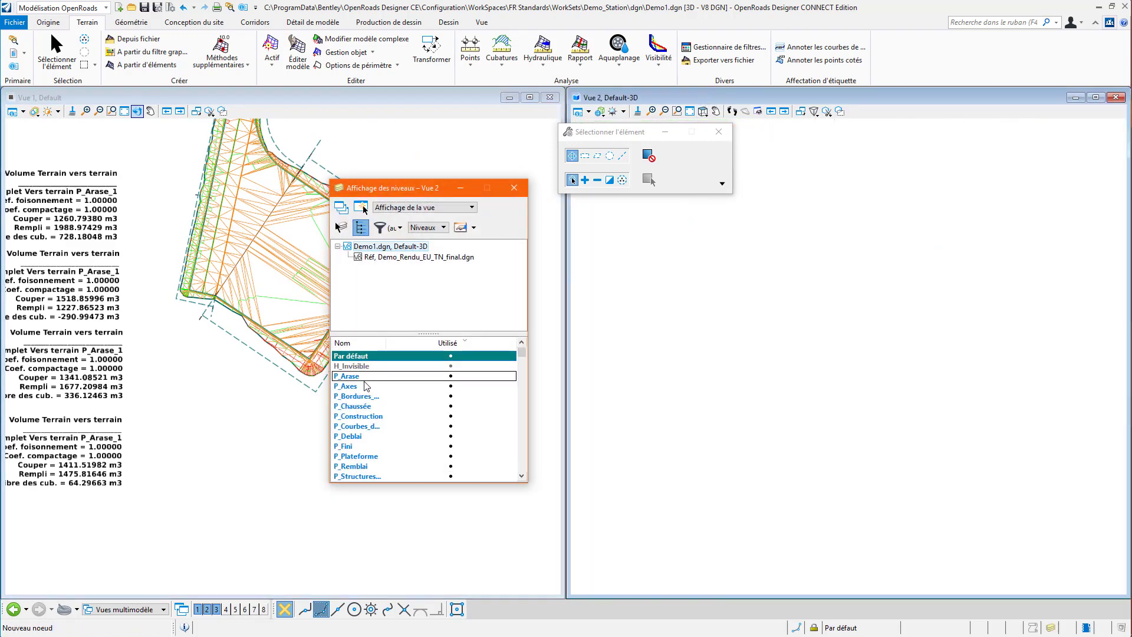
drag(366, 387, 377, 485)
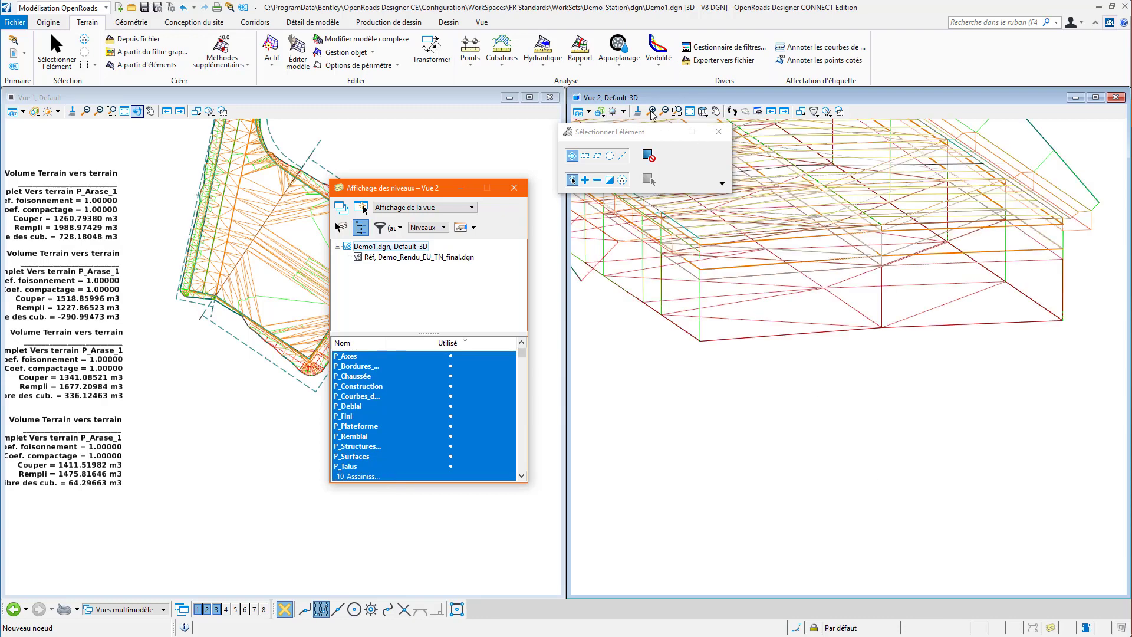
Apply the En Continu display style to the 3D view, inspect the road and platform model, and close the level display.
click(600, 111)
click(702, 130)
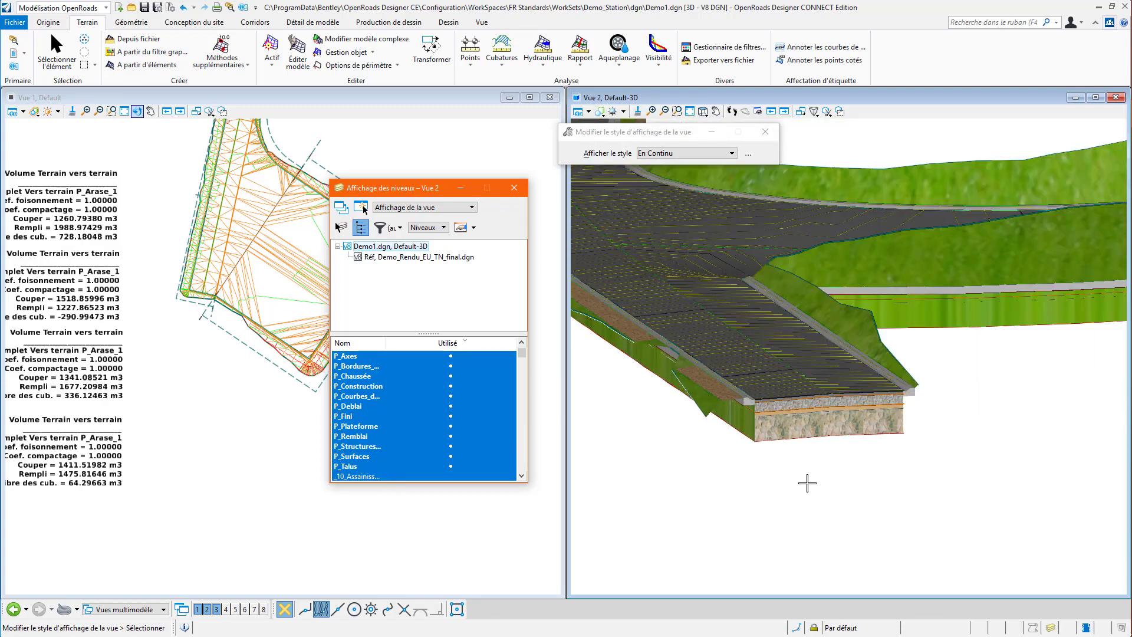
shift+middle_drag(778, 496, 969, 555)
middle_drag(684, 472, 710, 510)
scroll(710, 510, down, 5)
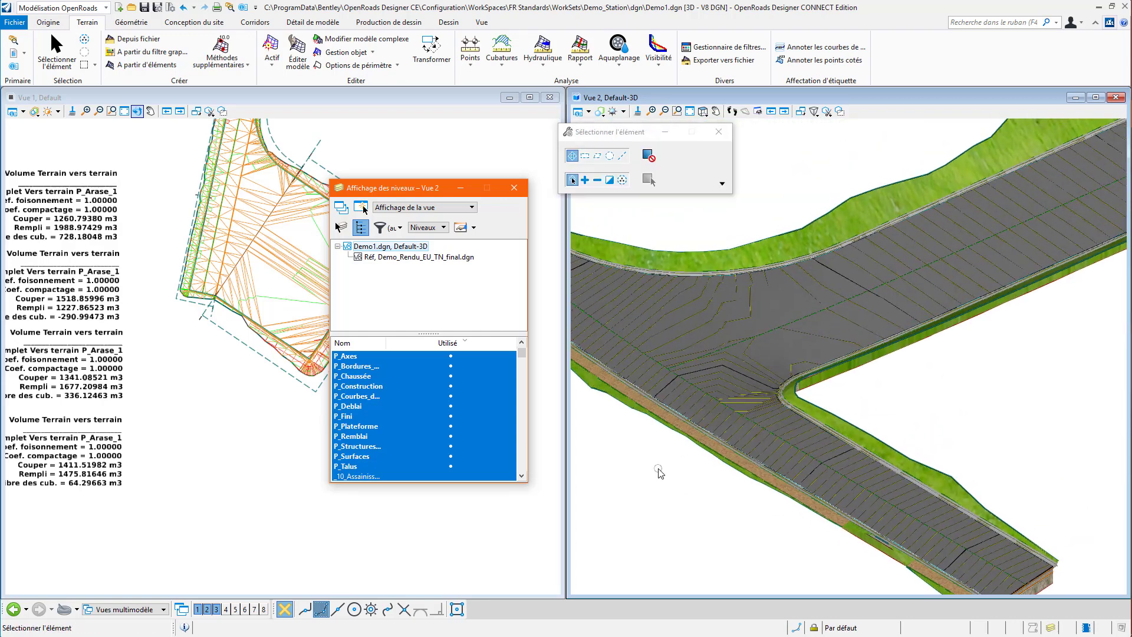
middle_drag(908, 415, 783, 517)
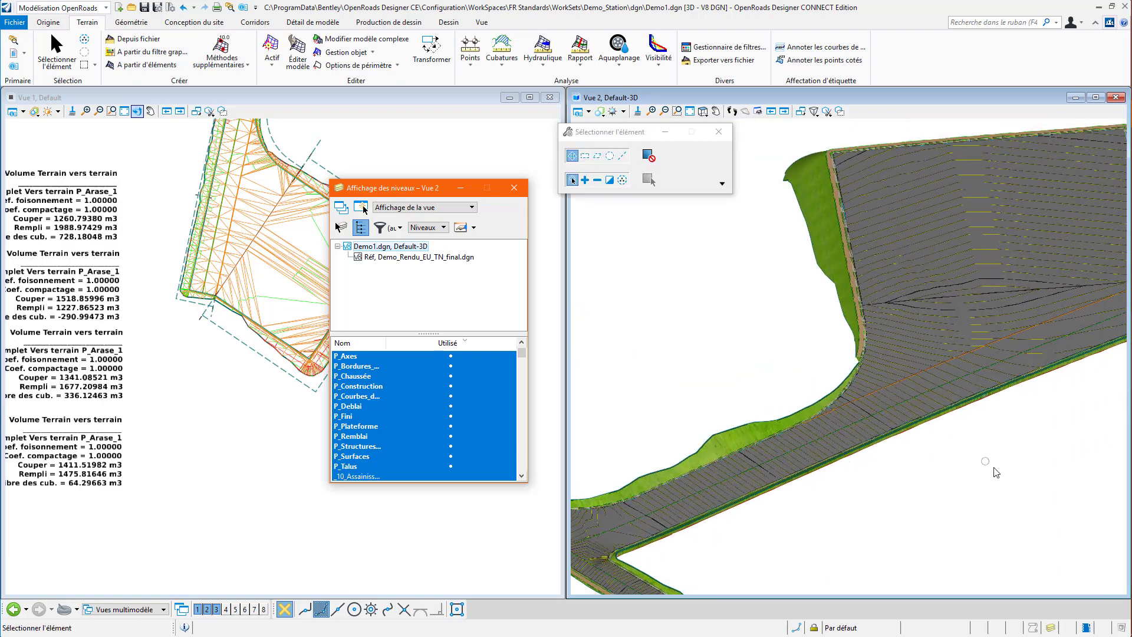
middle_drag(928, 470, 852, 491)
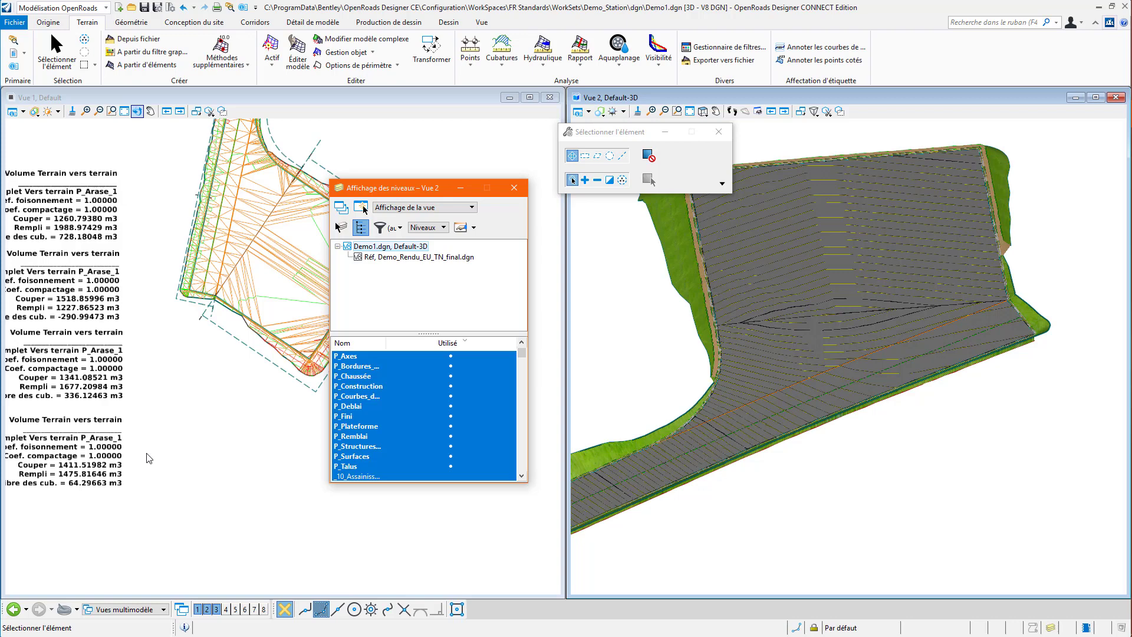
click(514, 187)
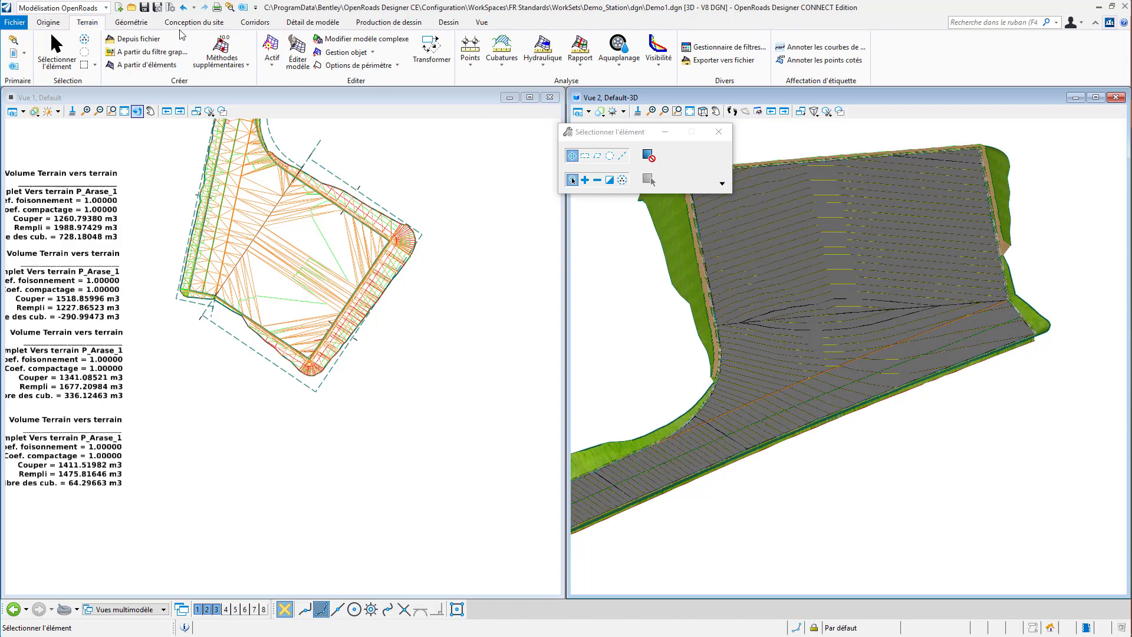
Generate the quantities by named boundary report with the boundary group <Aucun>, and show it with FR_U4_Quantities by Named Boundary Report_2.xsl.
click(48, 22)
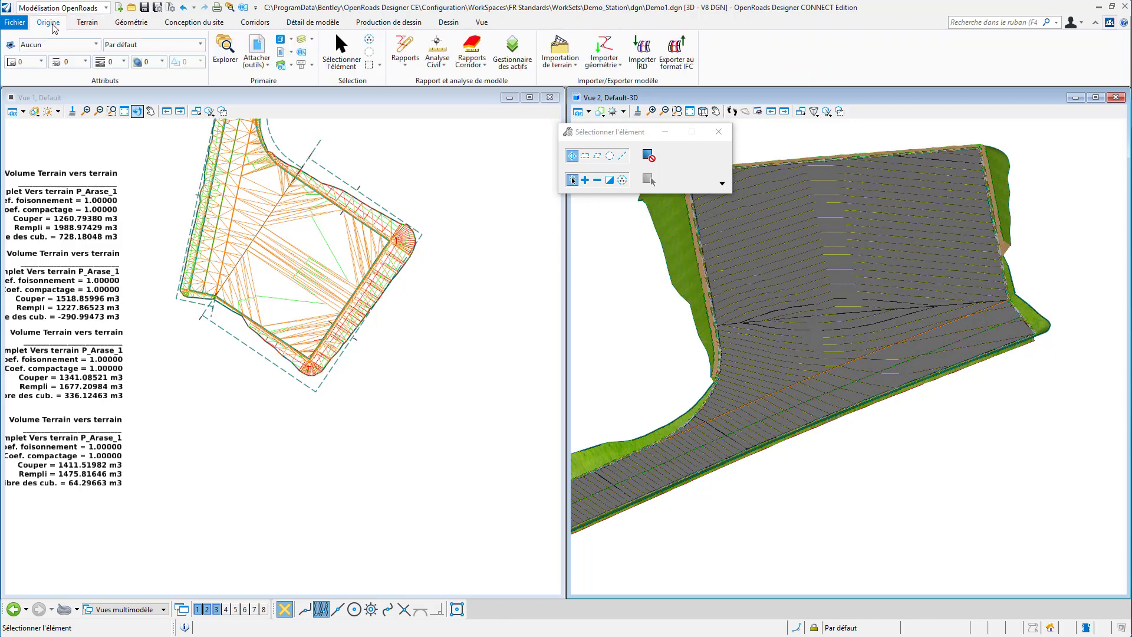
click(436, 70)
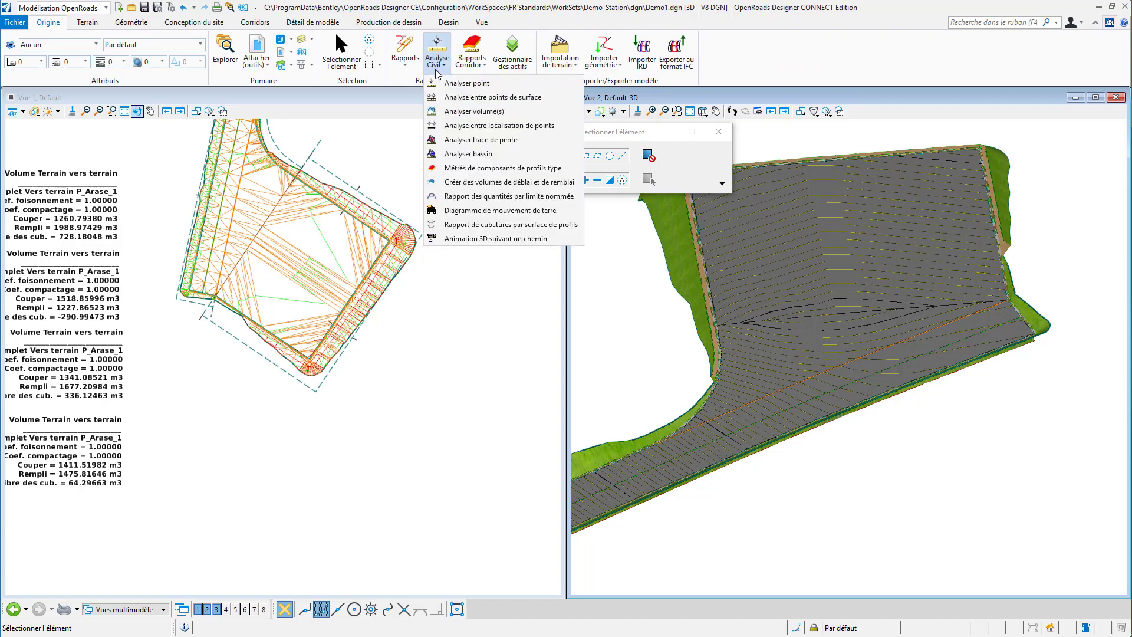
click(482, 197)
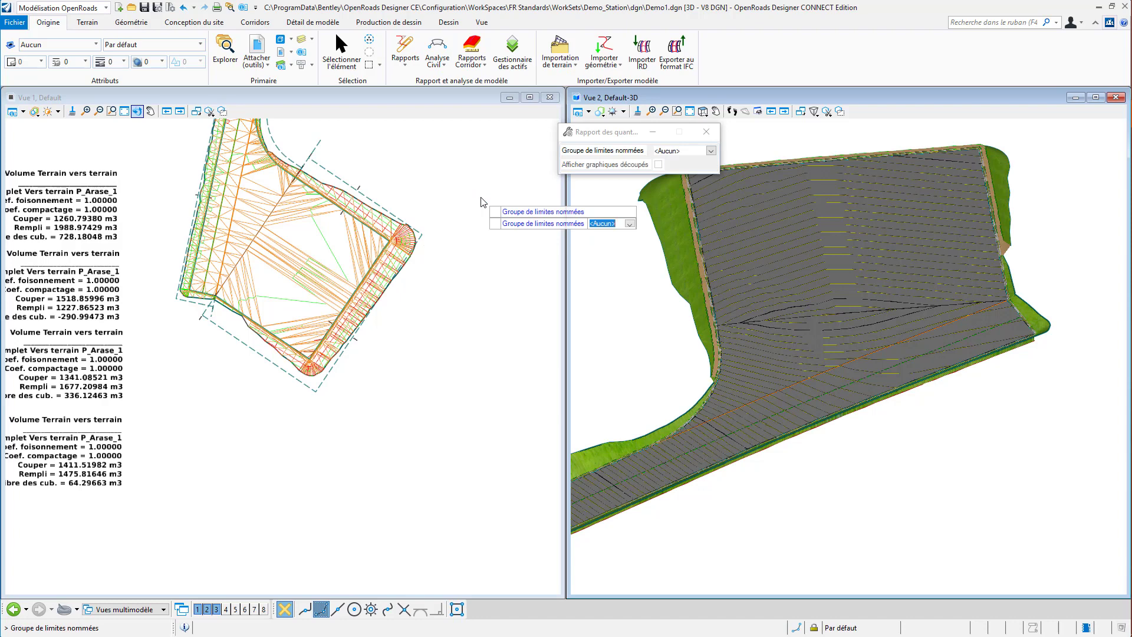
click(482, 201)
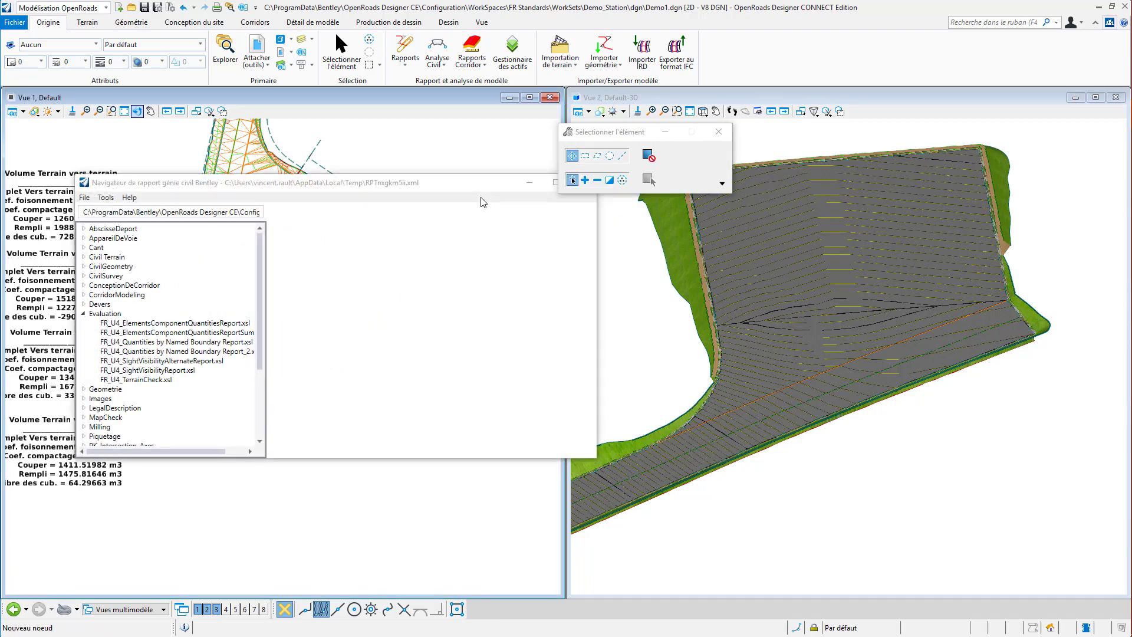
click(245, 352)
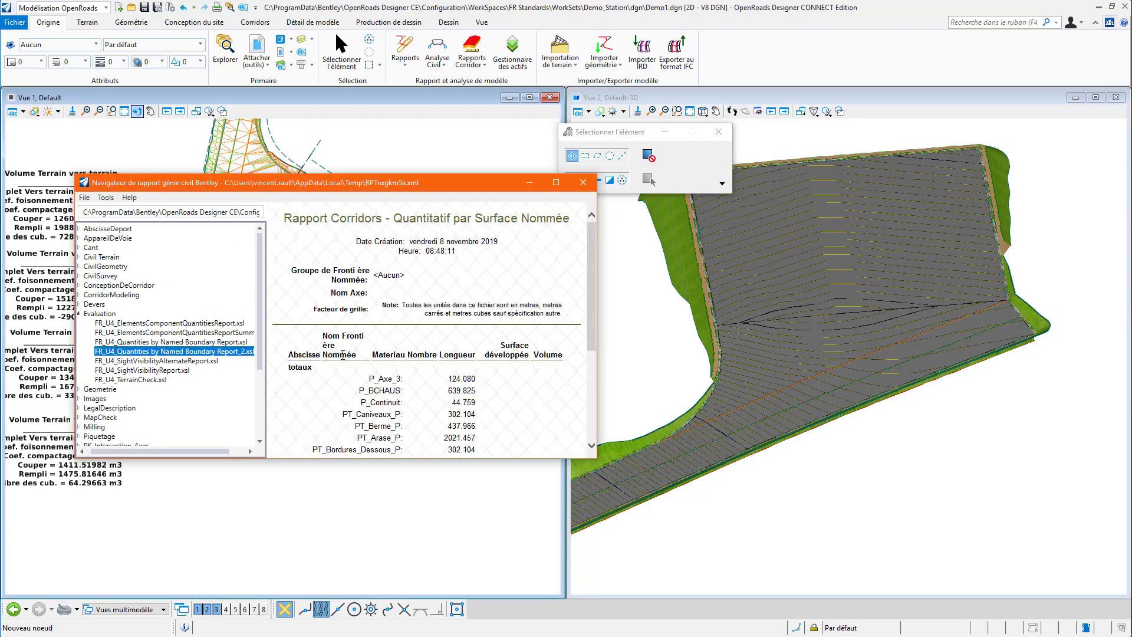
scroll(342, 356, down, 5)
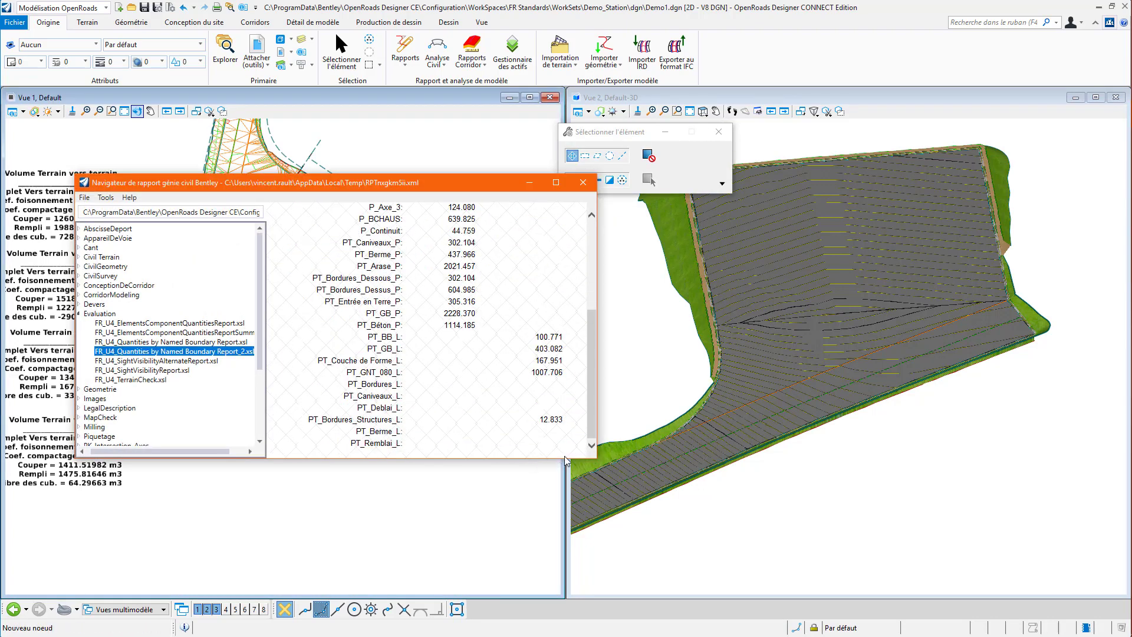
Enlarge the quantities report to review the material lengths and volumes, and close the report browser.
drag(595, 457, 730, 530)
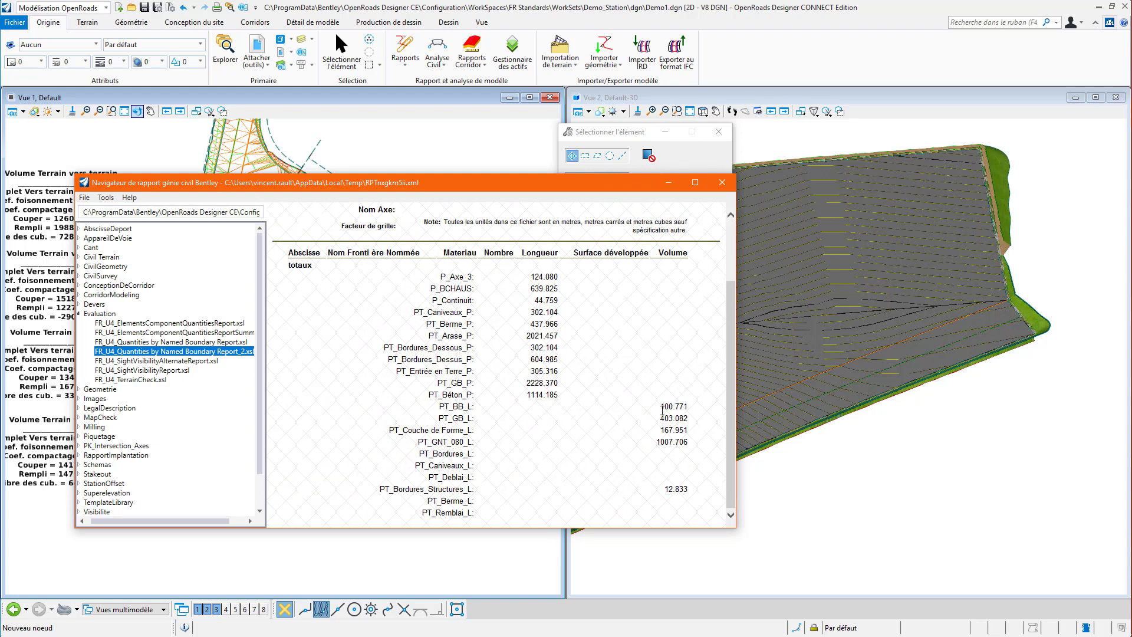
click(85, 197)
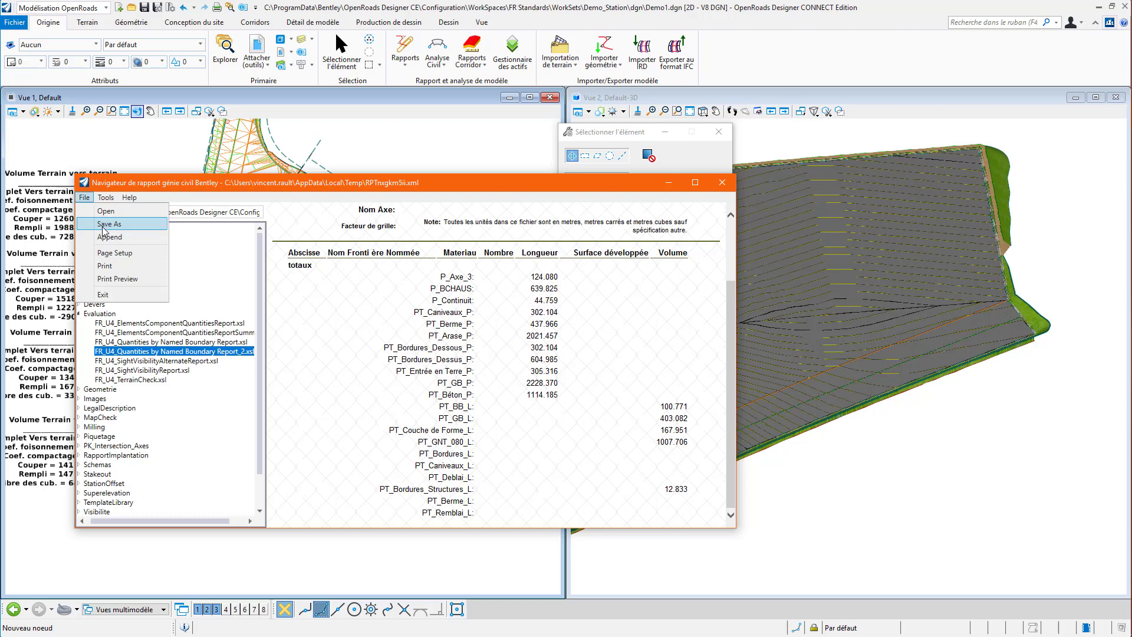
click(112, 297)
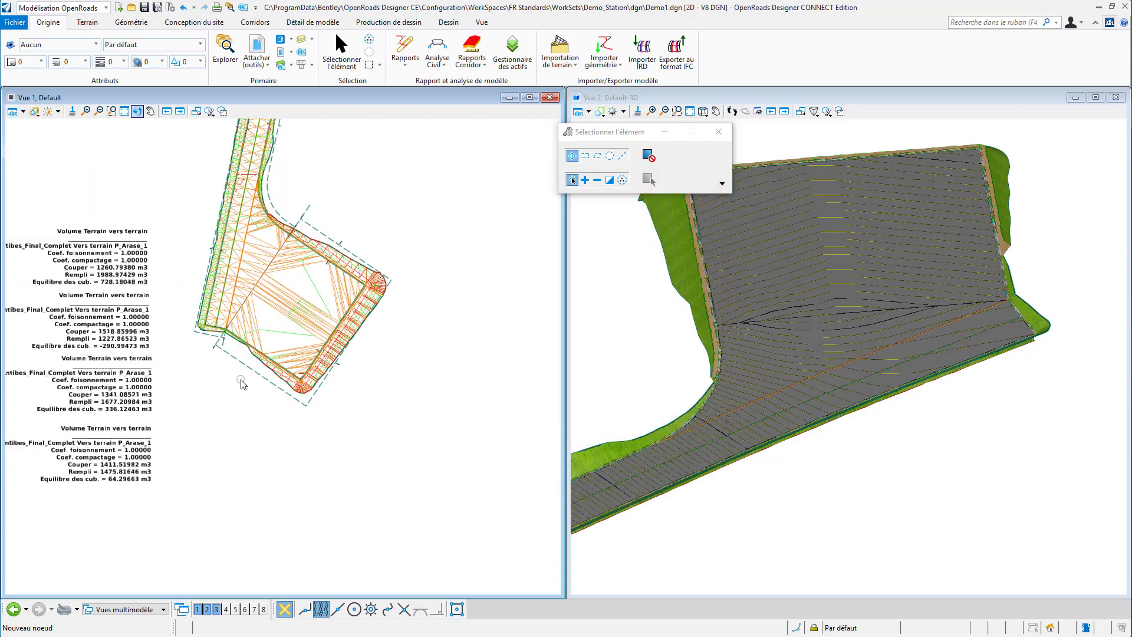
Maximize the 2D plan view and prepare a civil plan named boundary along P_Axe_3_1 with the Plan A0 500 drawing prototype.
click(529, 97)
mouse_move(504, 332)
middle_down()
mouse_move(554, 354)
mouse_move(533, 315)
middle_up()
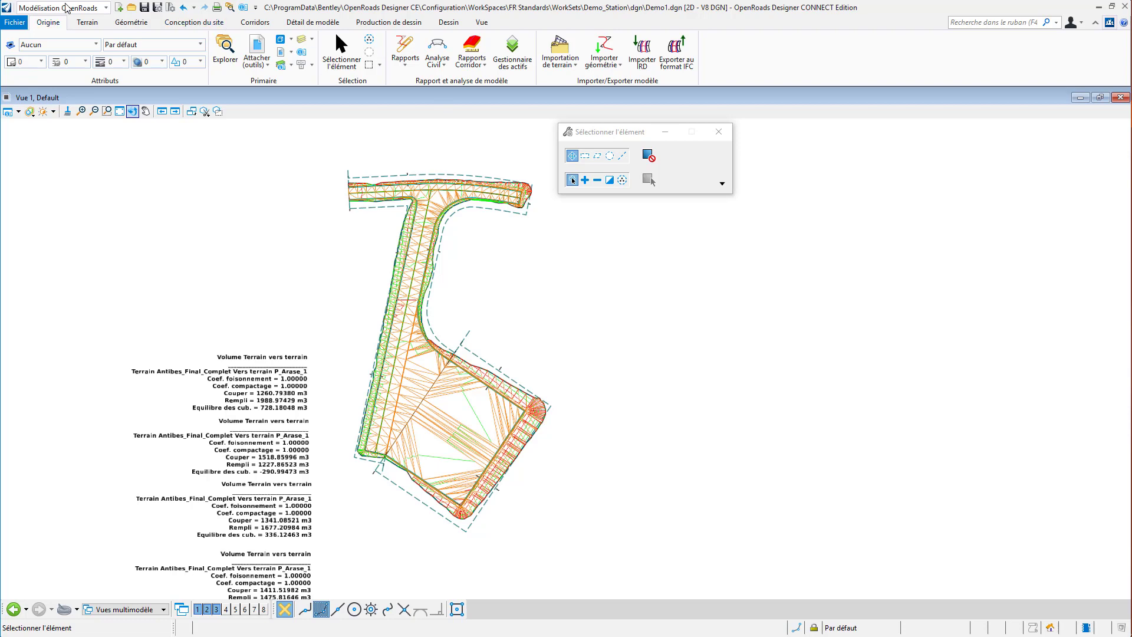
click(379, 26)
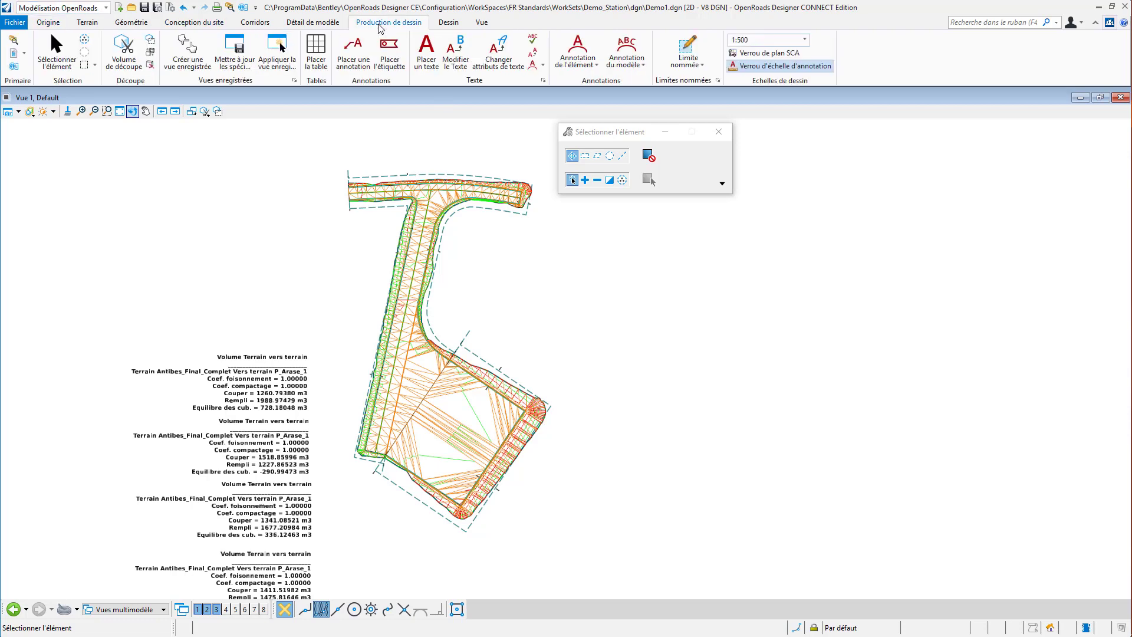
click(700, 50)
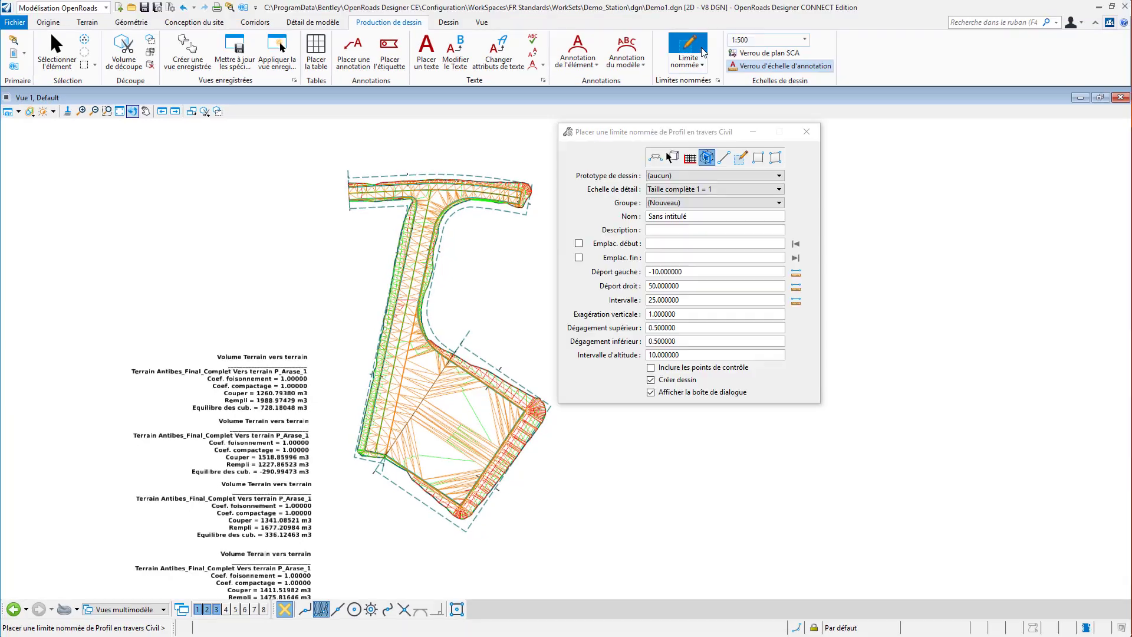
click(656, 158)
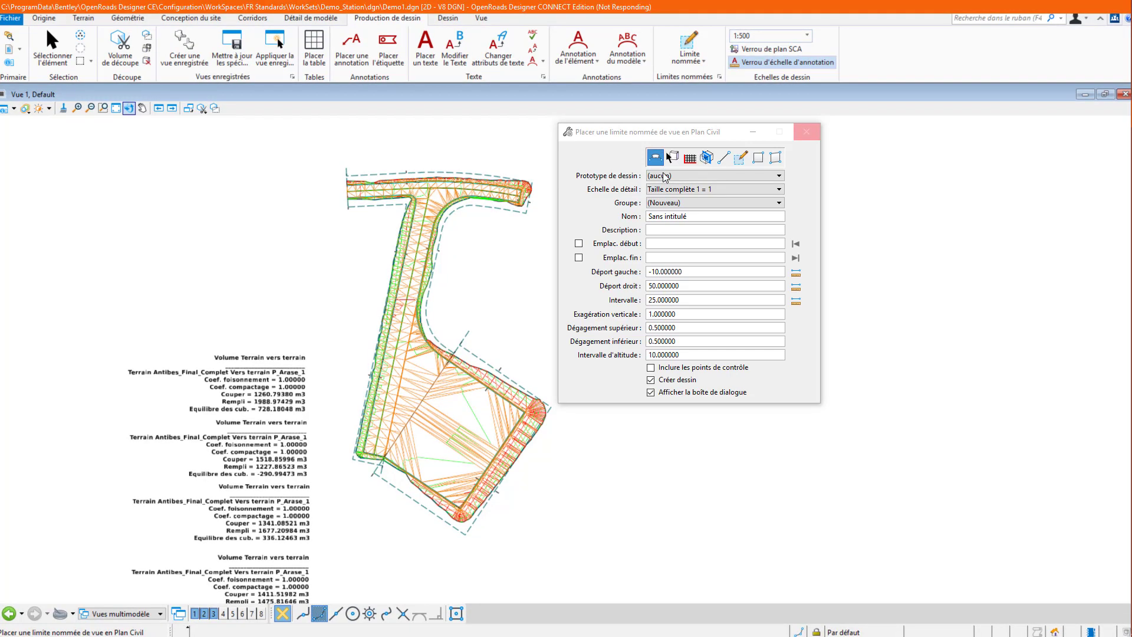
click(664, 176)
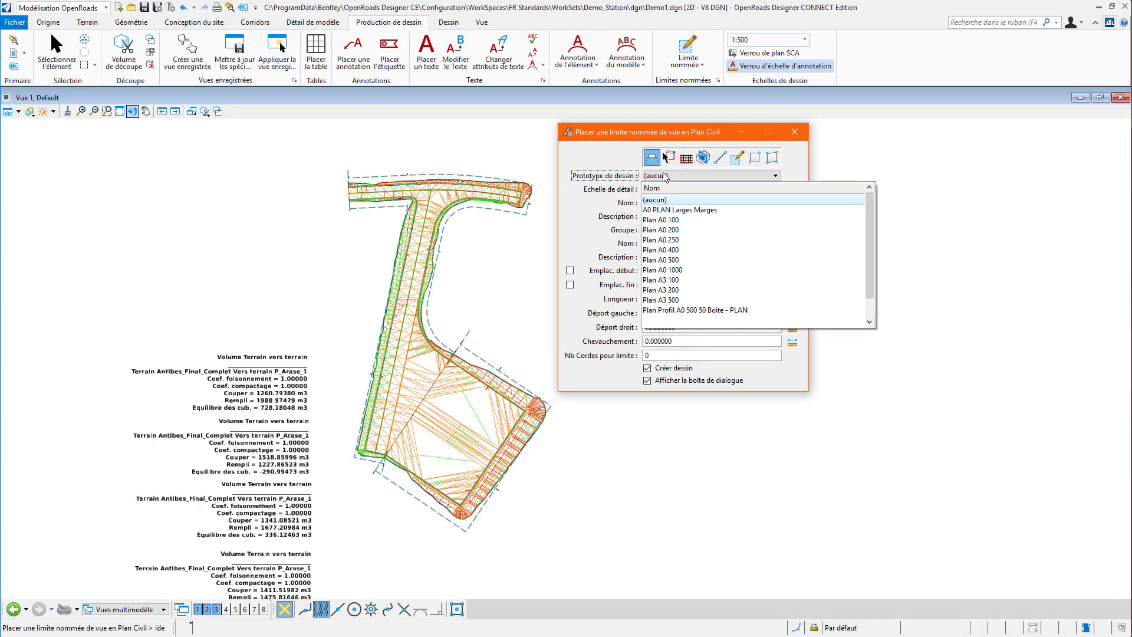
click(684, 260)
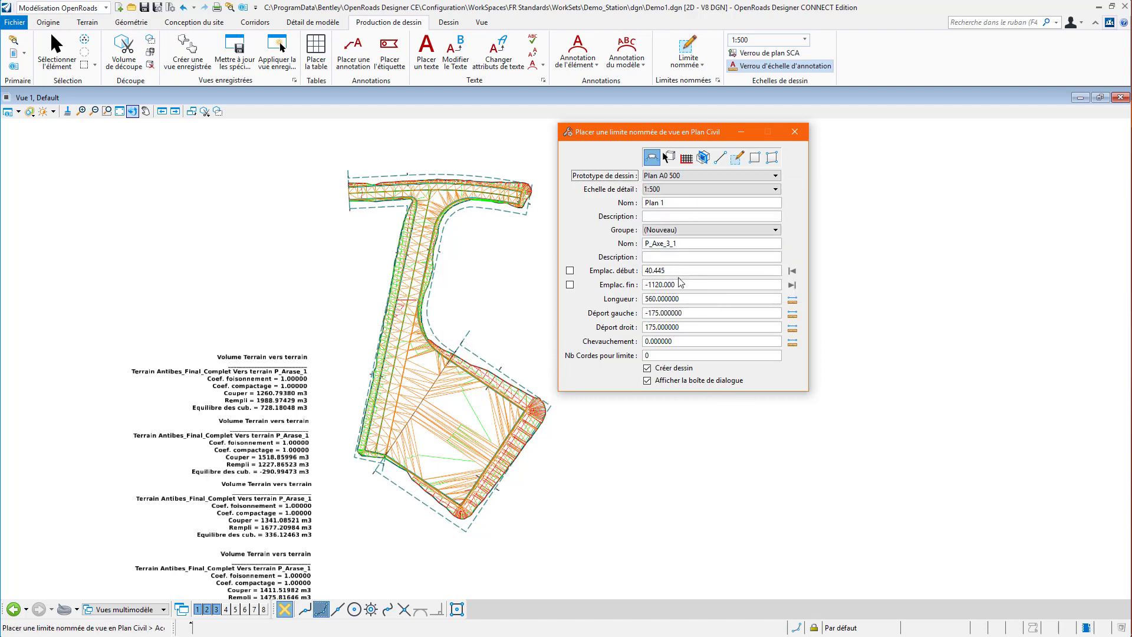
Lock the start location of the plan named boundary at -50.
scroll(292, 356, down, 1)
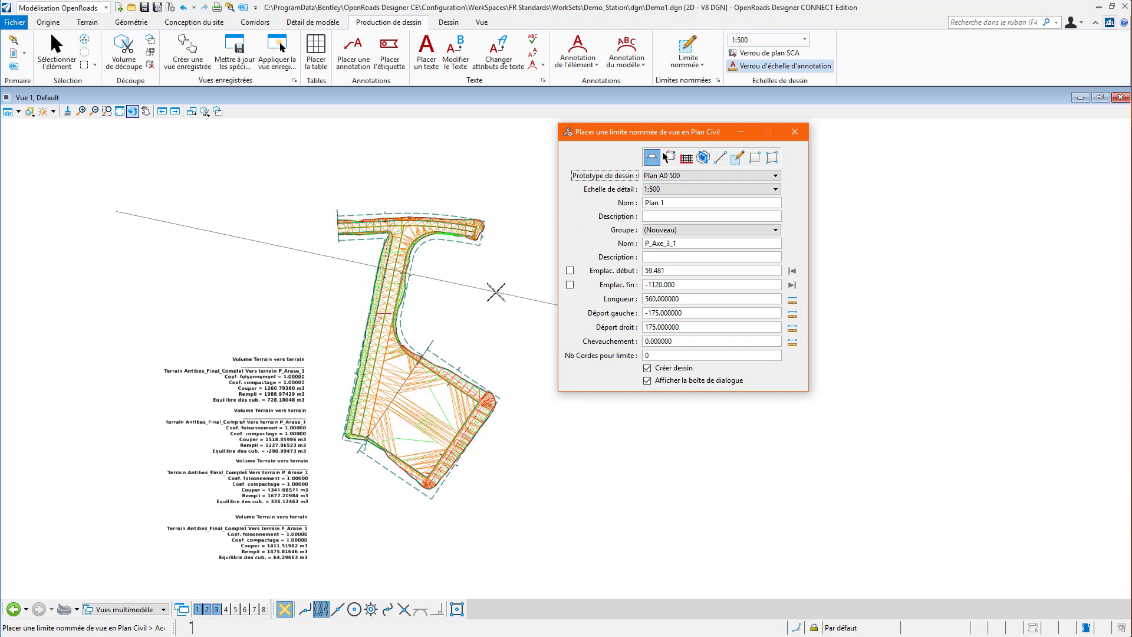
scroll(447, 308, down, 1)
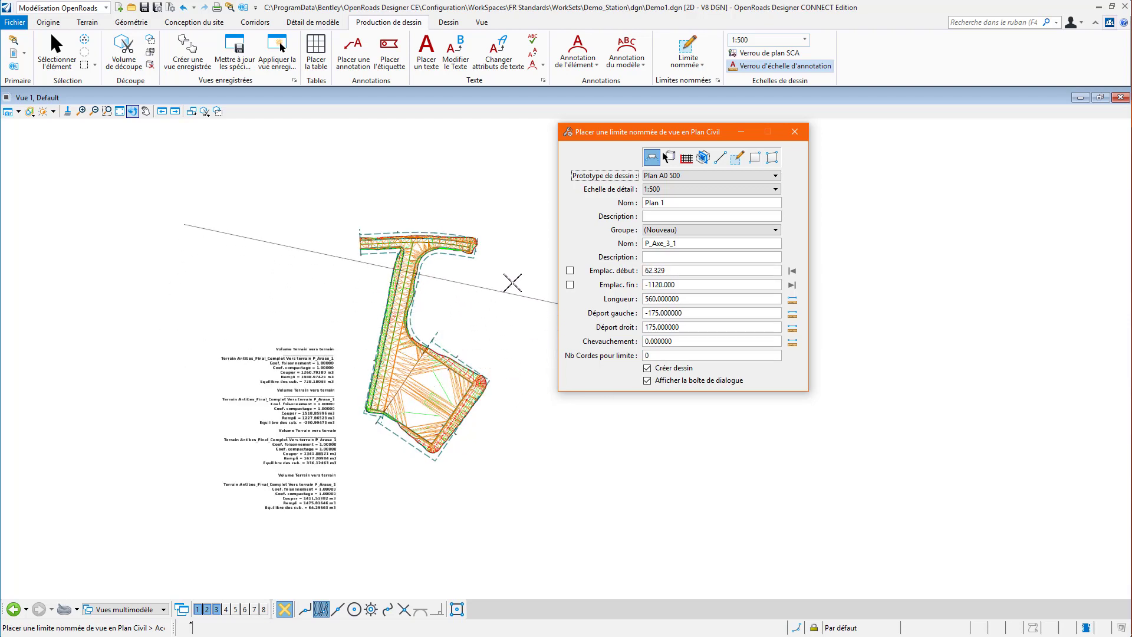
click(687, 272)
key(Return)
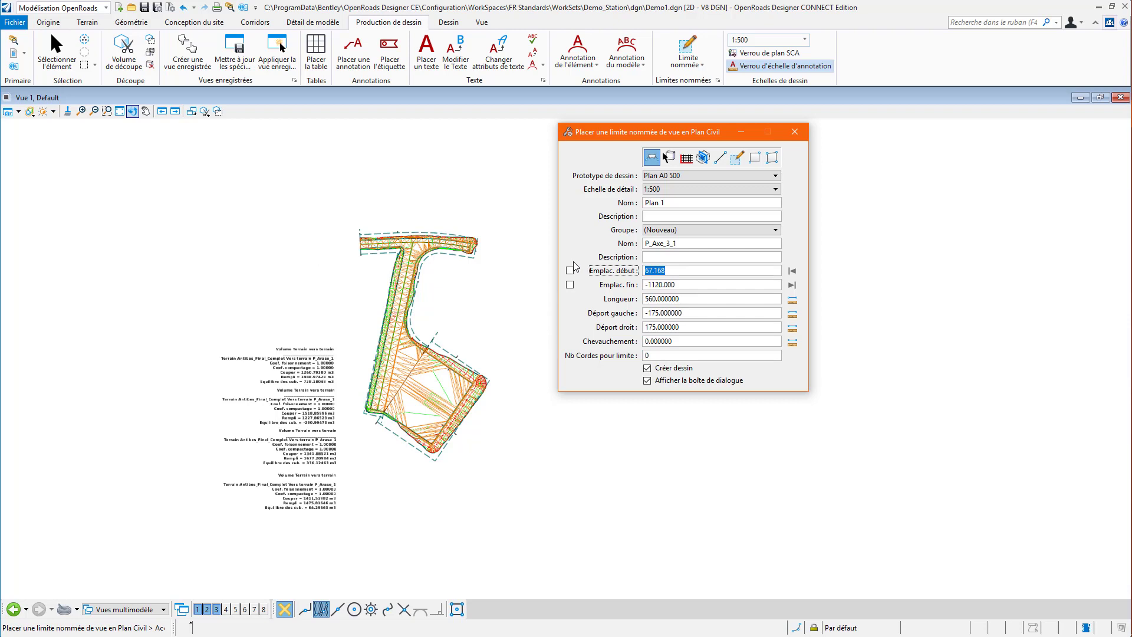
text(-50)
click(570, 270)
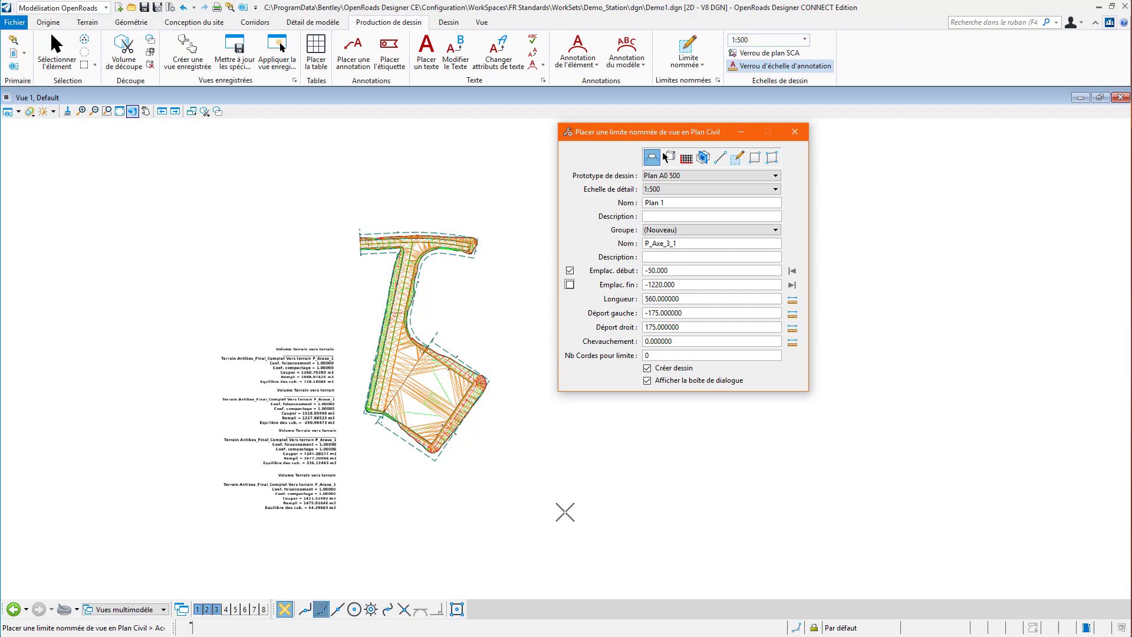
Switch the boundary to the Plan A0 200 prototype, place it around the project, and create the Plan 1 drawing and sheet.
scroll(413, 520, down, 4)
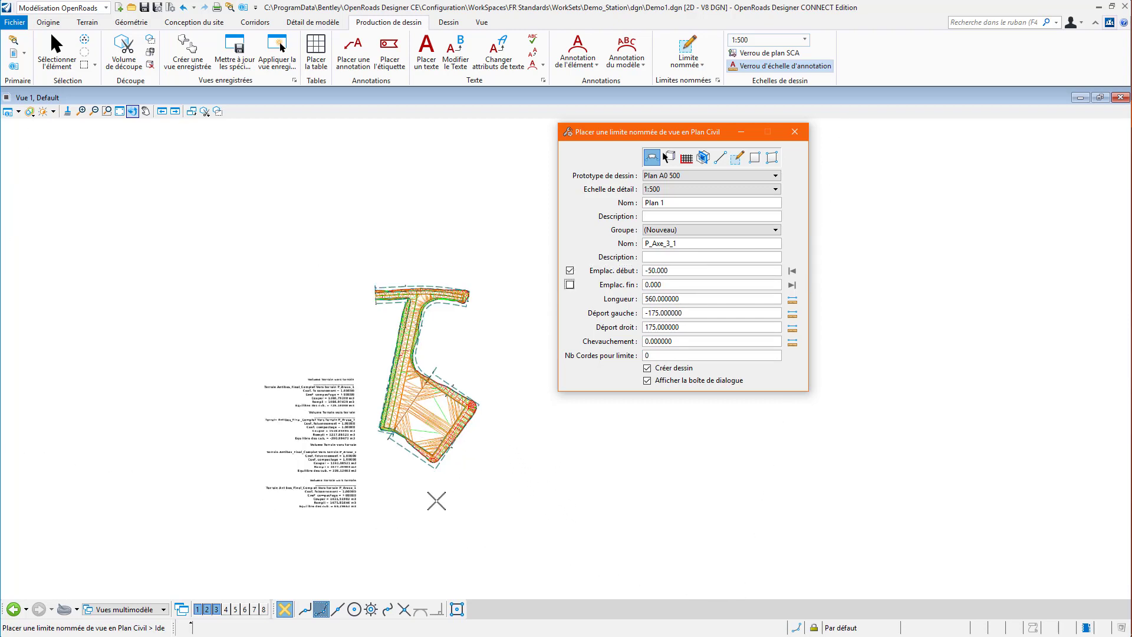
scroll(413, 520, down, 1)
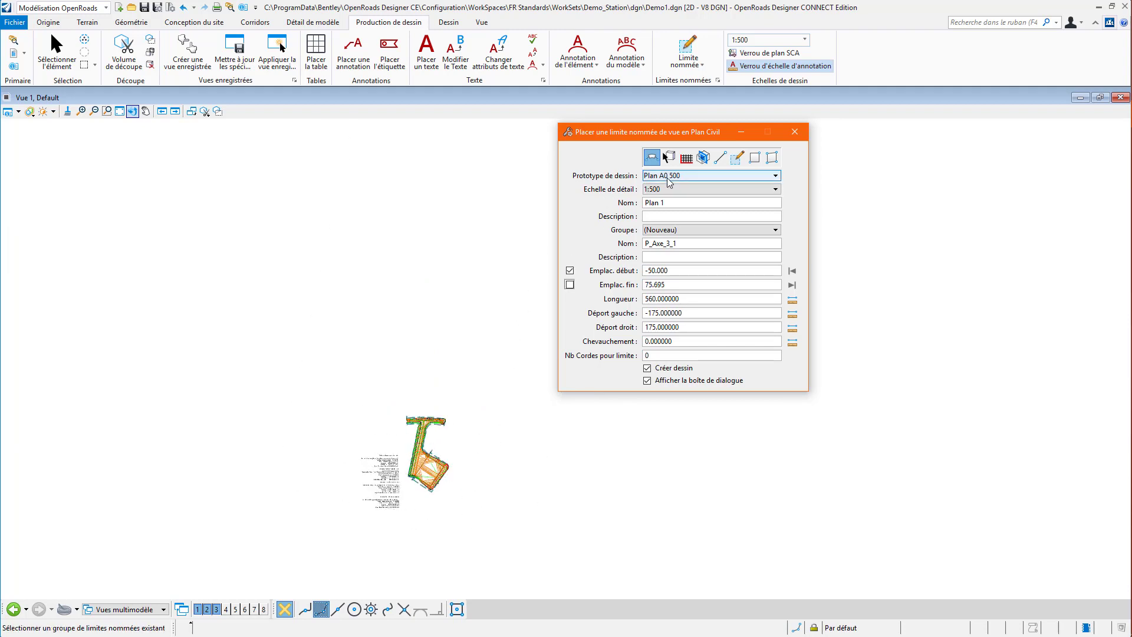
click(668, 177)
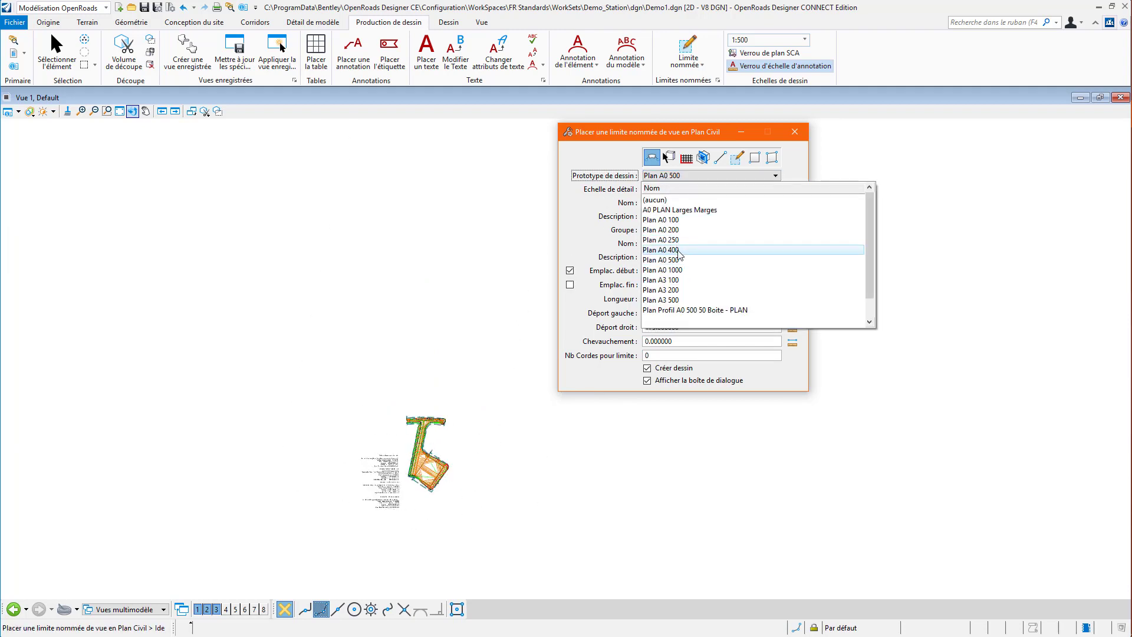
click(671, 231)
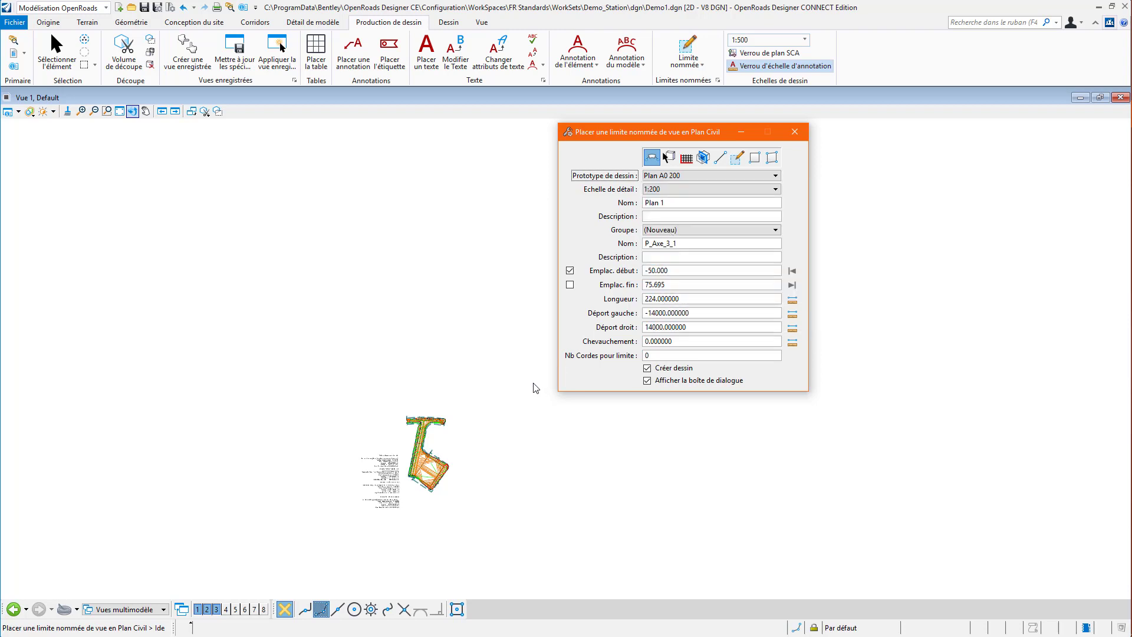
scroll(456, 438, up, 2)
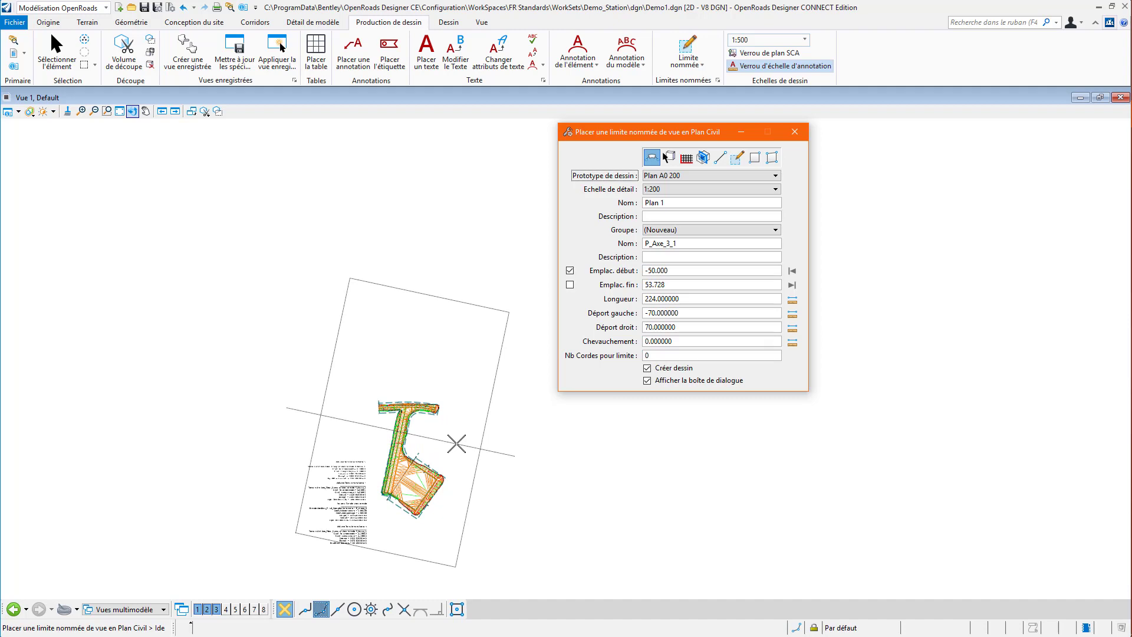
click(456, 443)
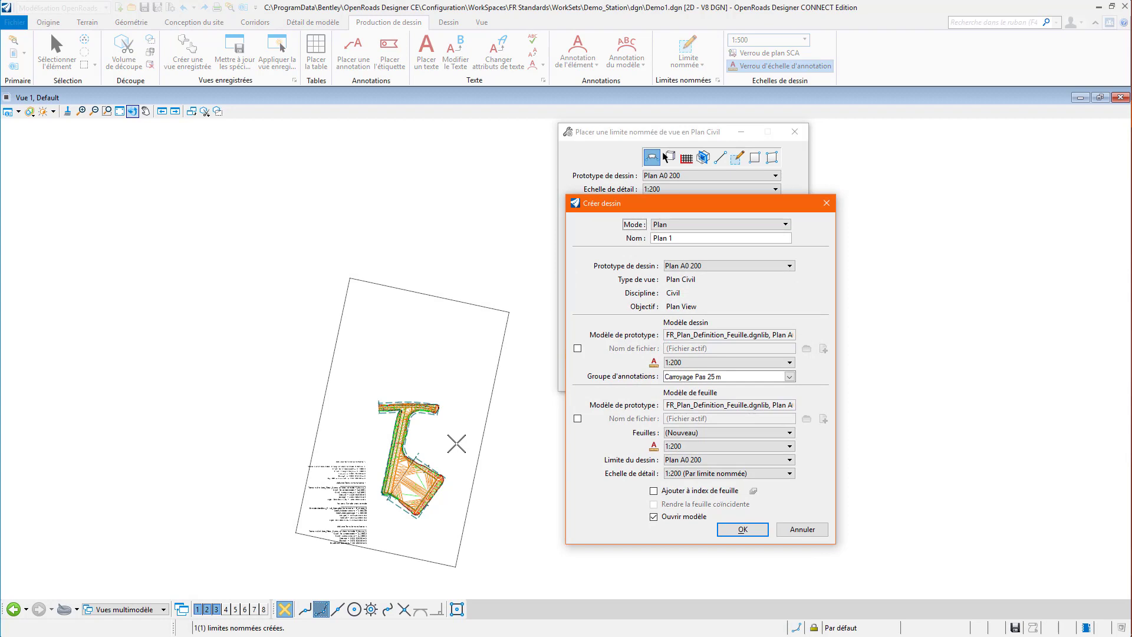
click(743, 530)
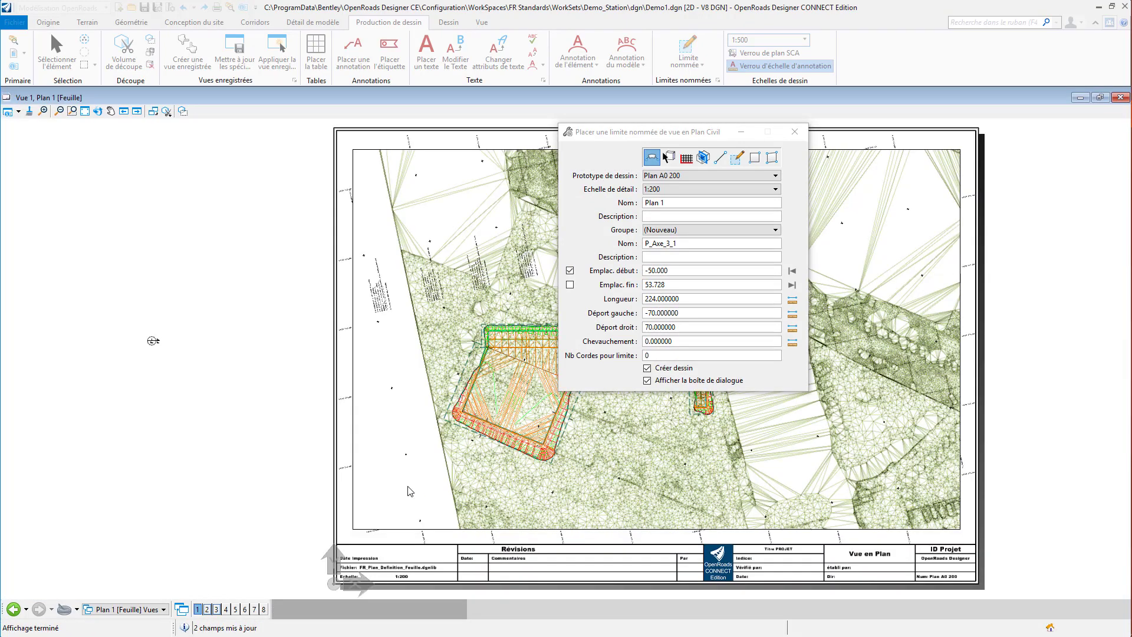
Examine the Plan 1 sheet, including its plan layout, coordinate grid labels, scale and title block fields.
middle_drag(635, 428, 592, 421)
key(Escape)
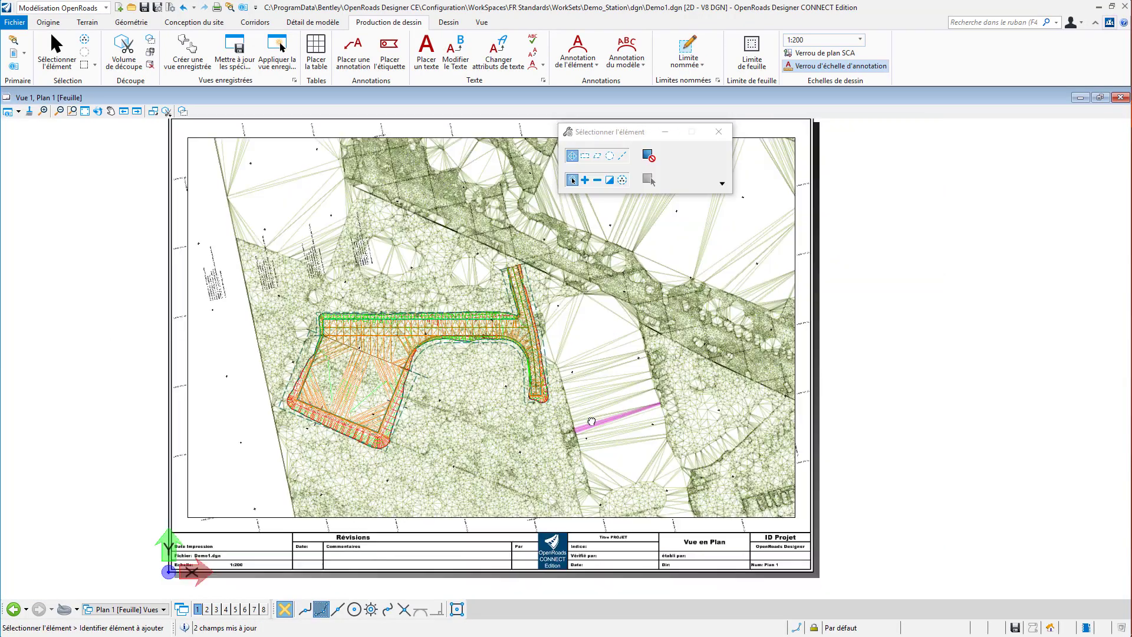
scroll(644, 586, up, 2)
scroll(646, 588, up, 1)
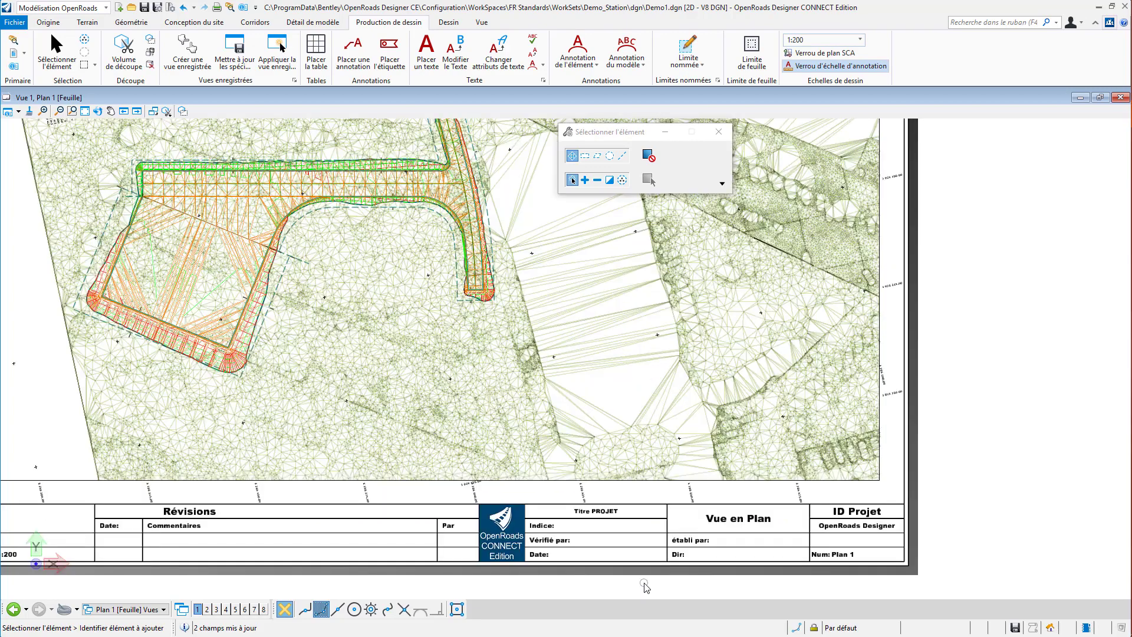
middle_click(332, 486)
middle_drag(332, 486, 393, 303)
key(Escape)
scroll(393, 303, up, 2)
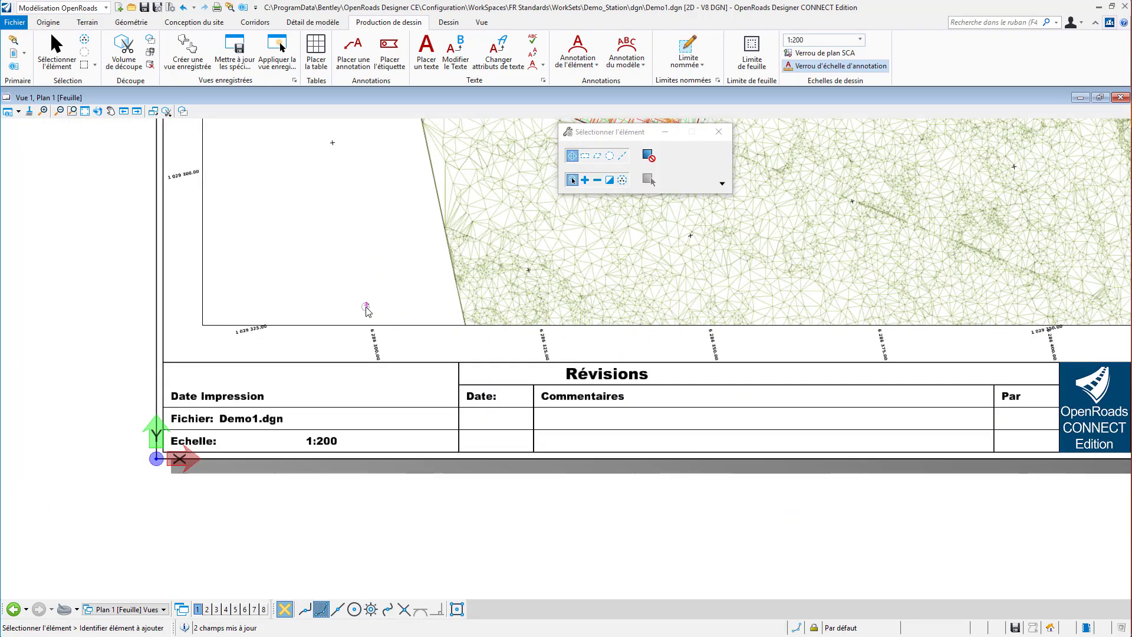
mouse_move(366, 309)
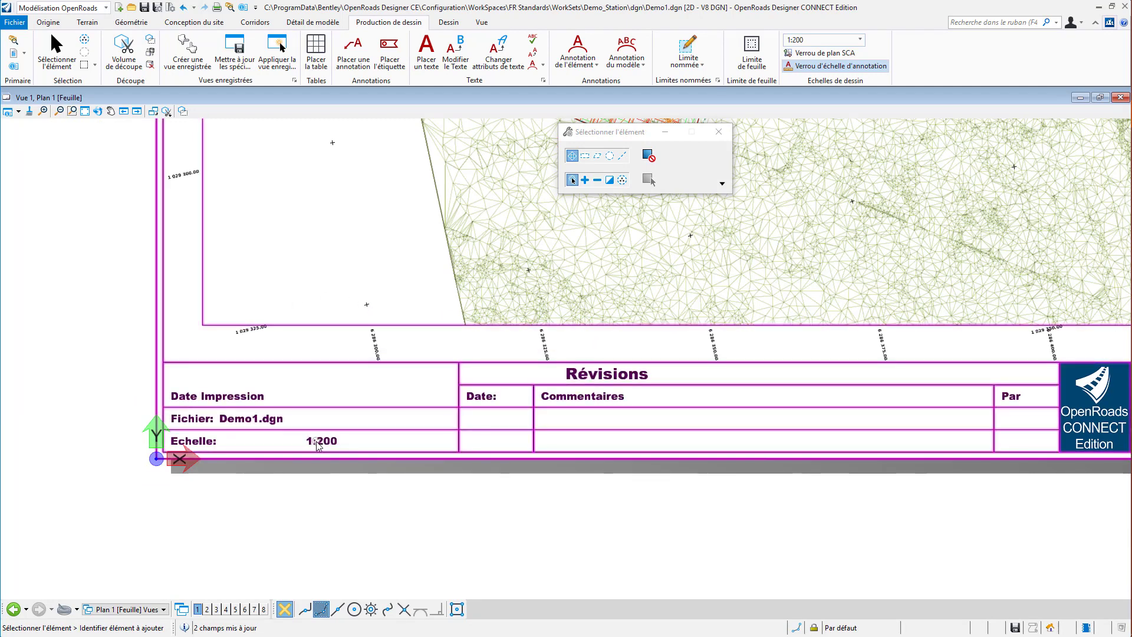
middle_drag(751, 536, 629, 500)
drag(362, 537, 290, 554)
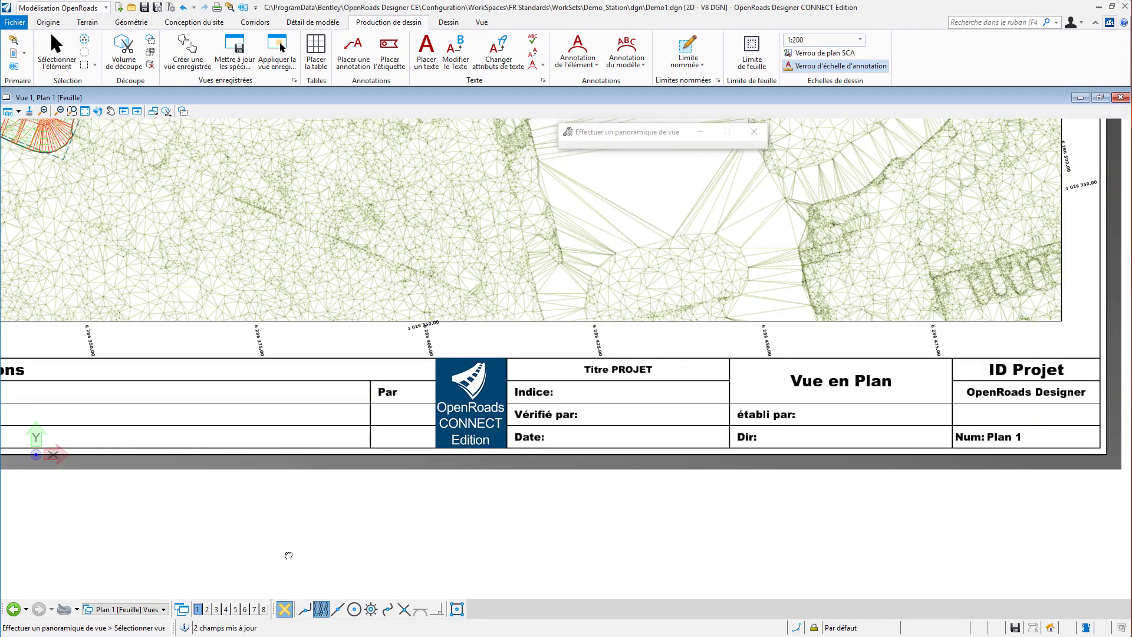
right_click(852, 528)
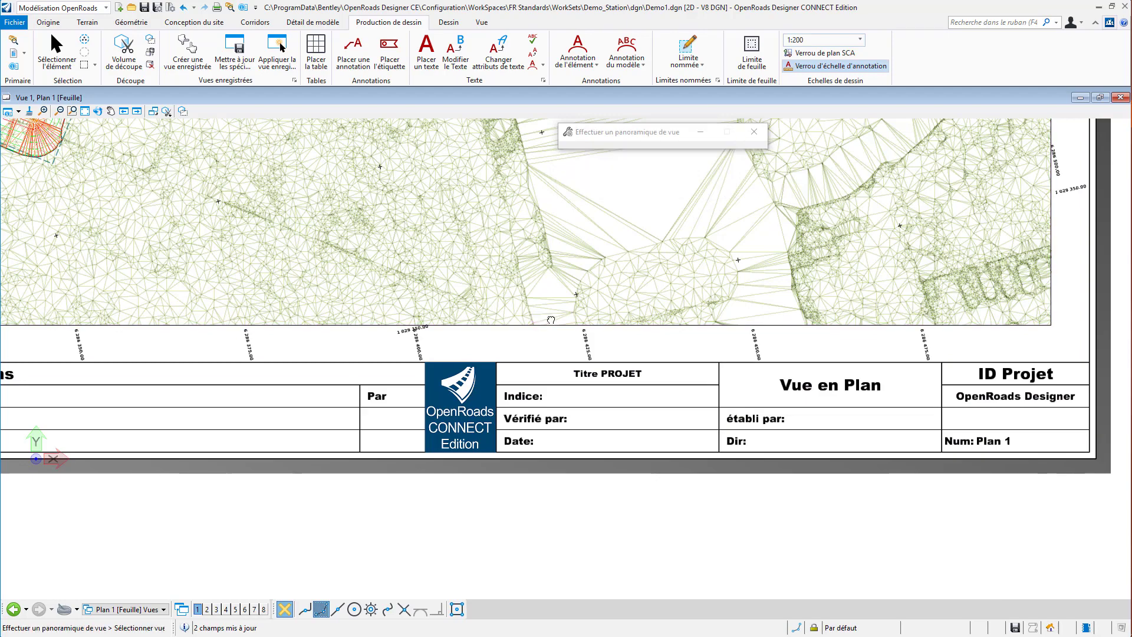
middle_drag(552, 324, 694, 514)
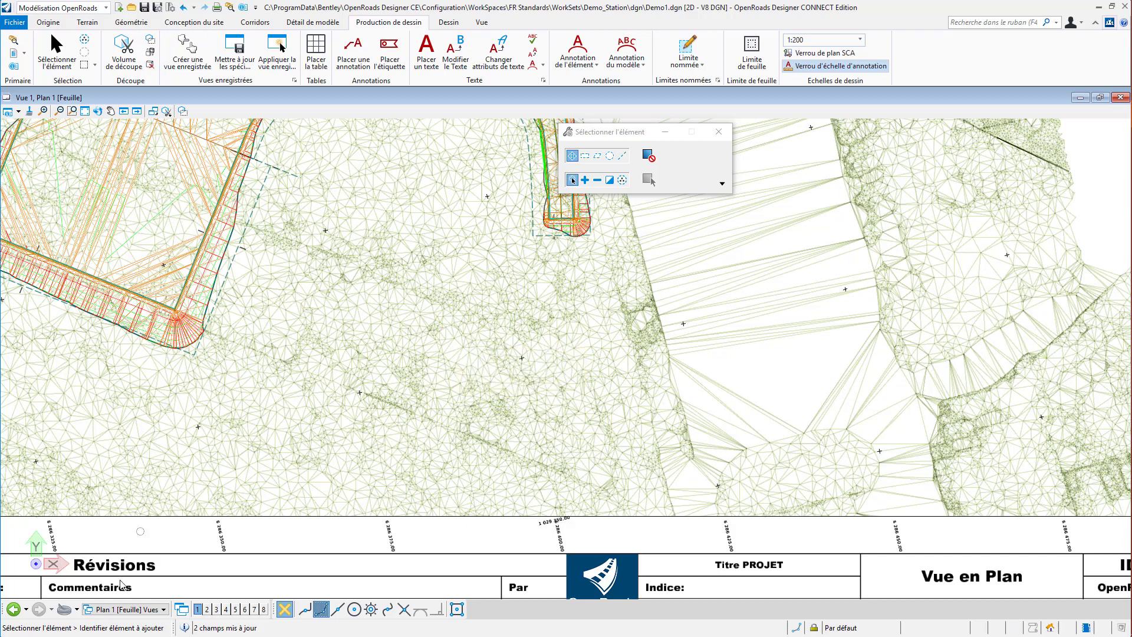
Open the Plan 1 drawing model and turn off the level of the Antibes_Final_Complet terrain triangles by element.
click(148, 612)
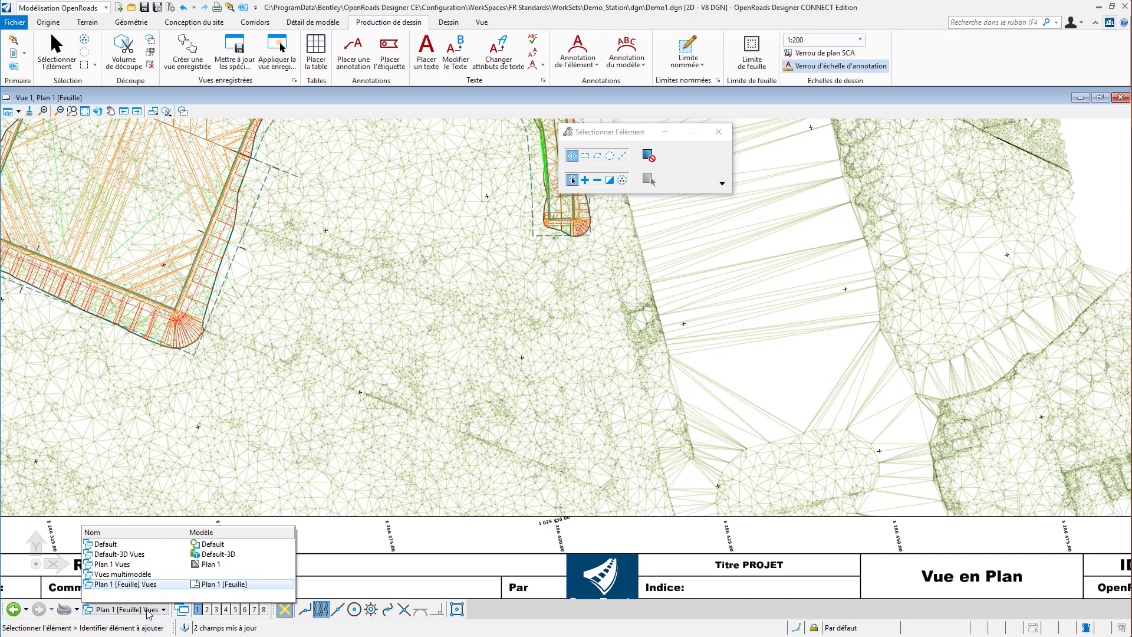
click(156, 565)
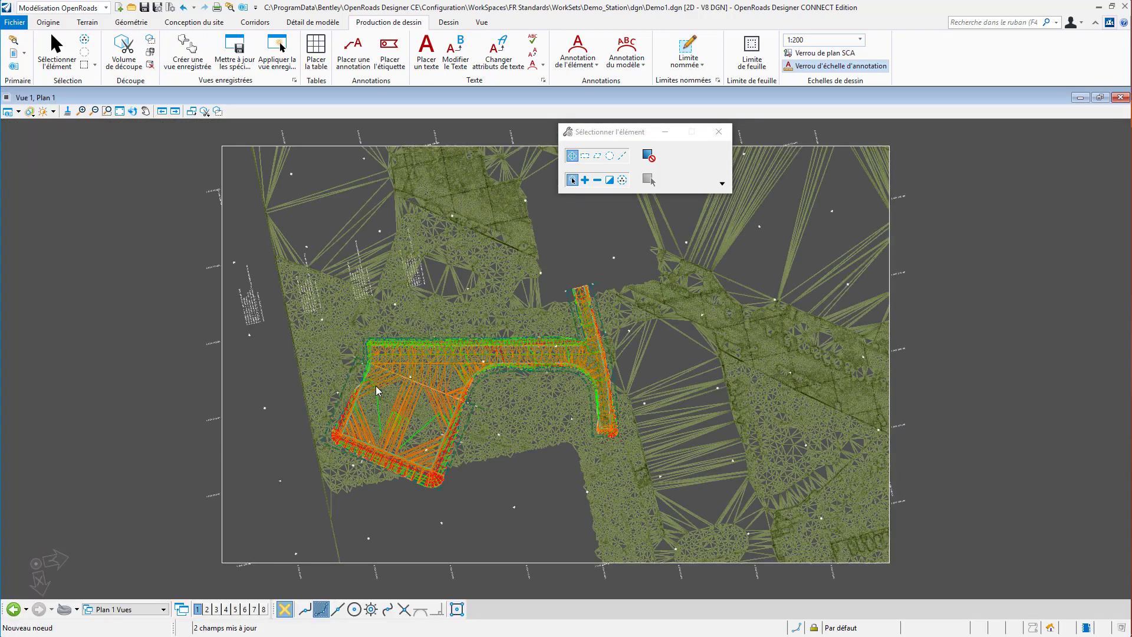
key(ctrl+e)
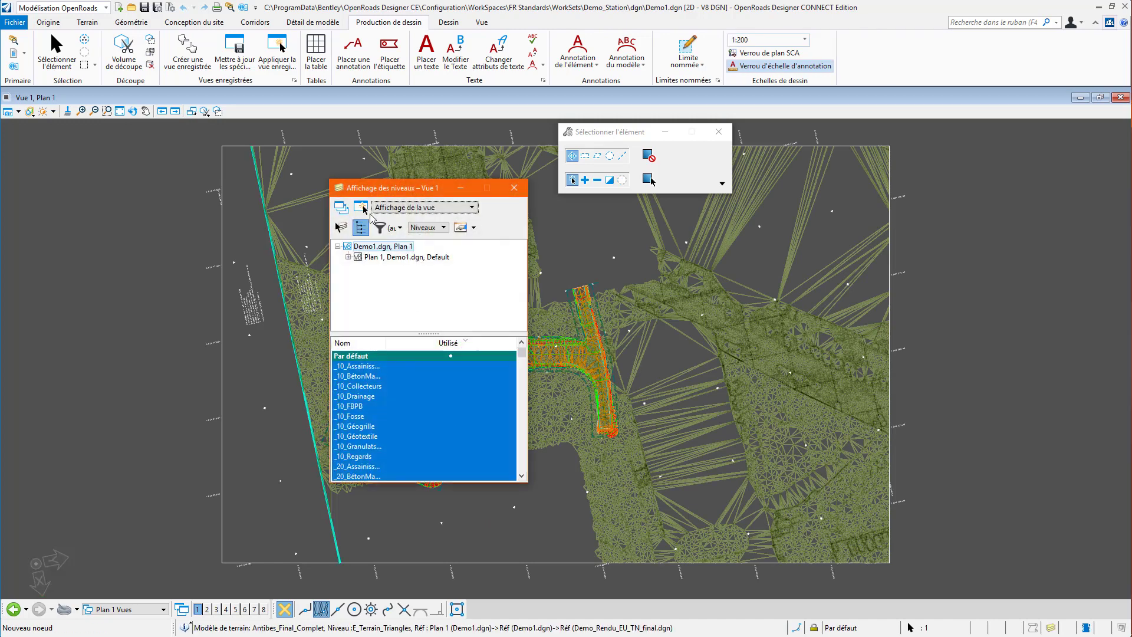
right_click(451, 386)
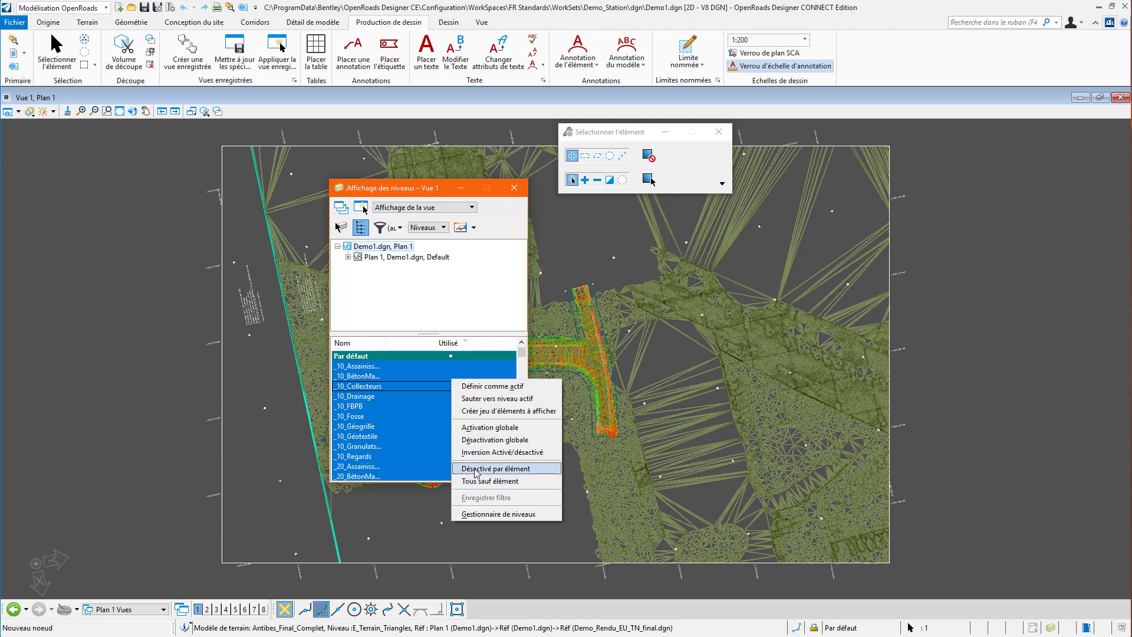
click(495, 468)
click(679, 373)
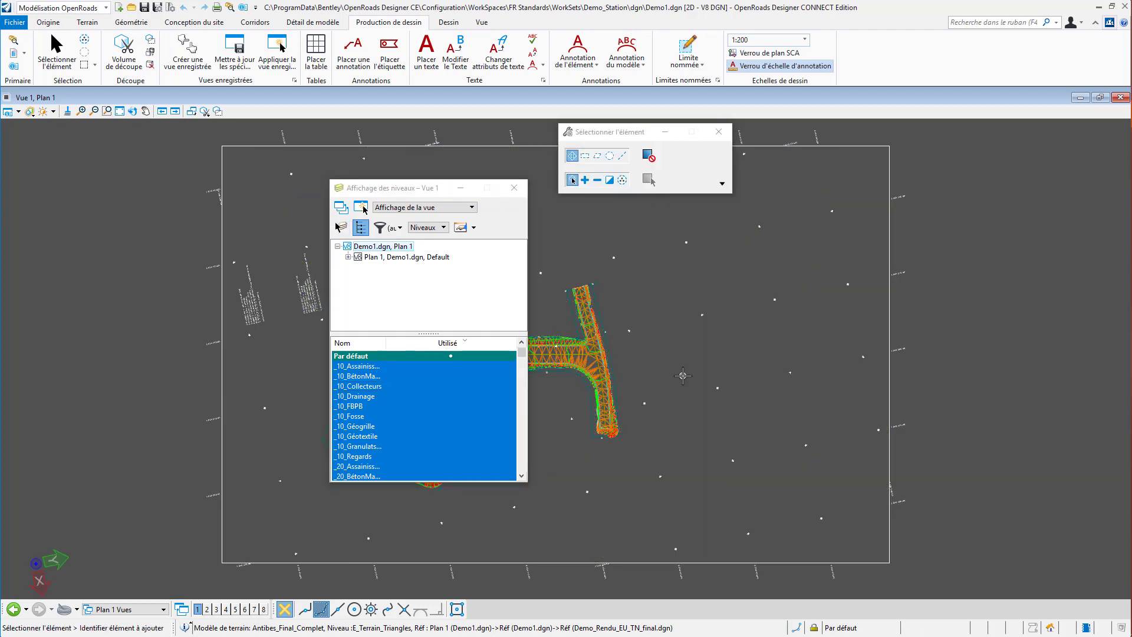
Move the level display clear of the project and examine the levels of each nested reference of Plan 1, including Default-3D.
click(372, 188)
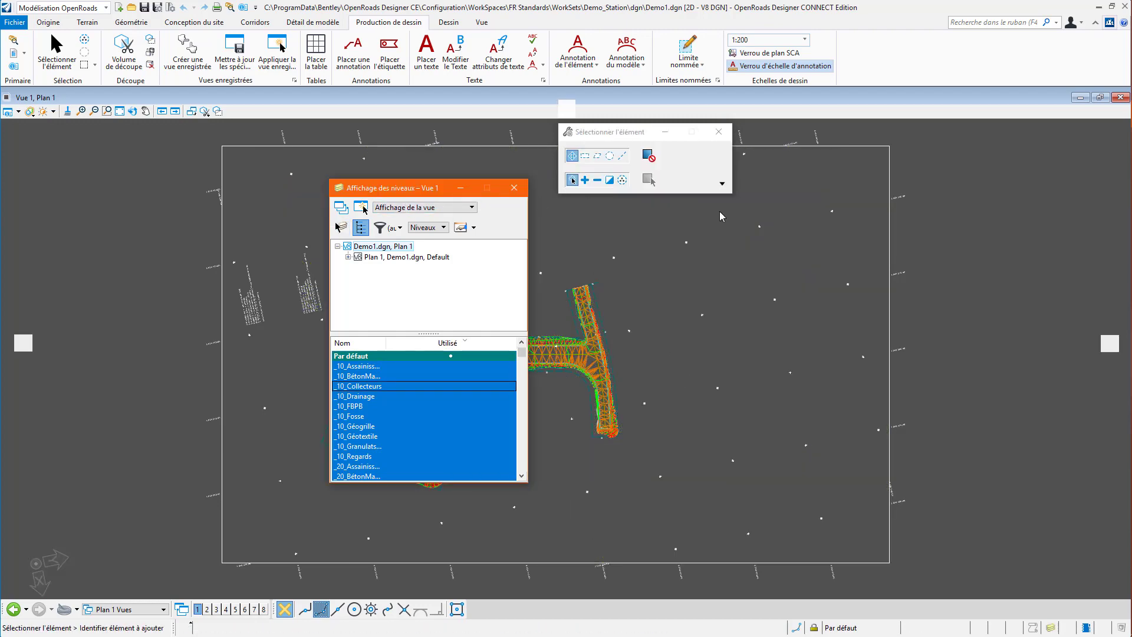
drag(720, 216, 822, 202)
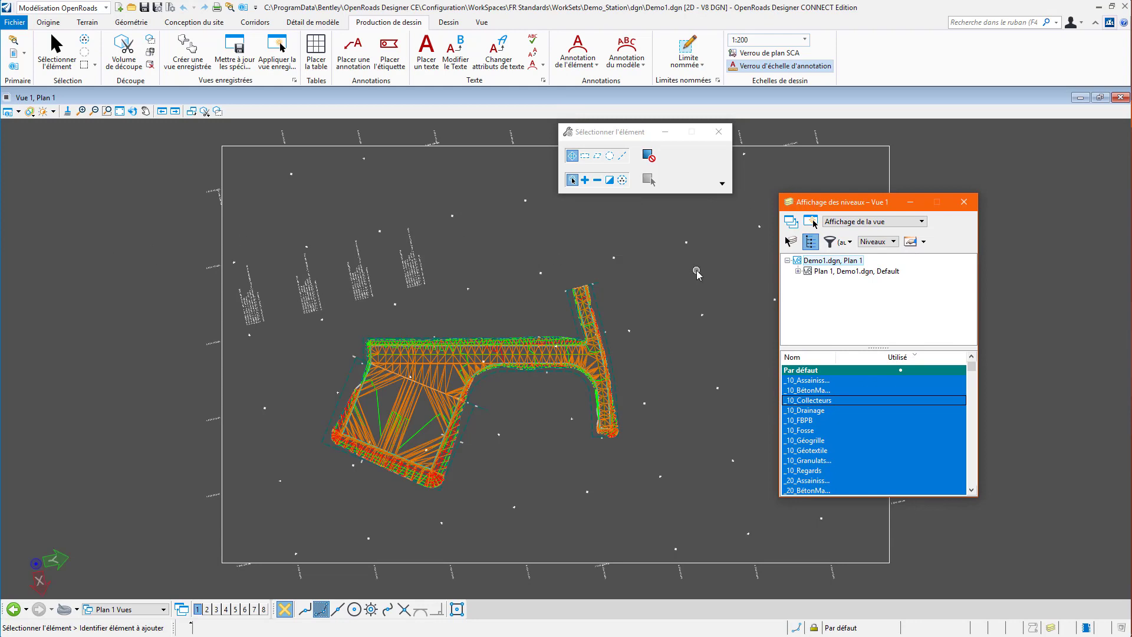
click(804, 272)
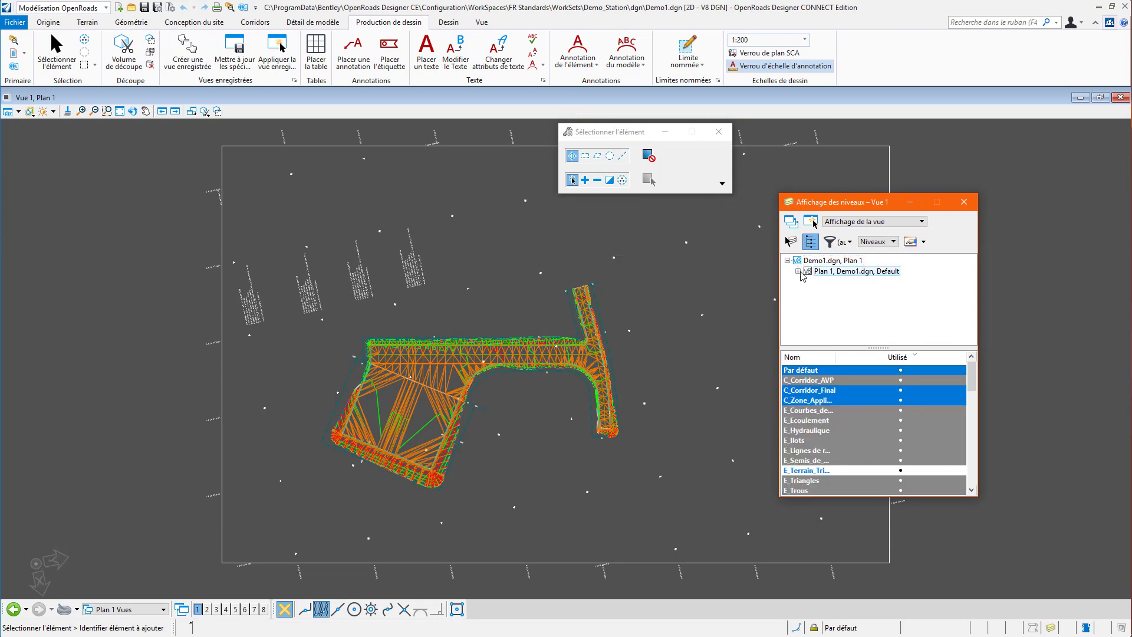
click(798, 271)
click(816, 294)
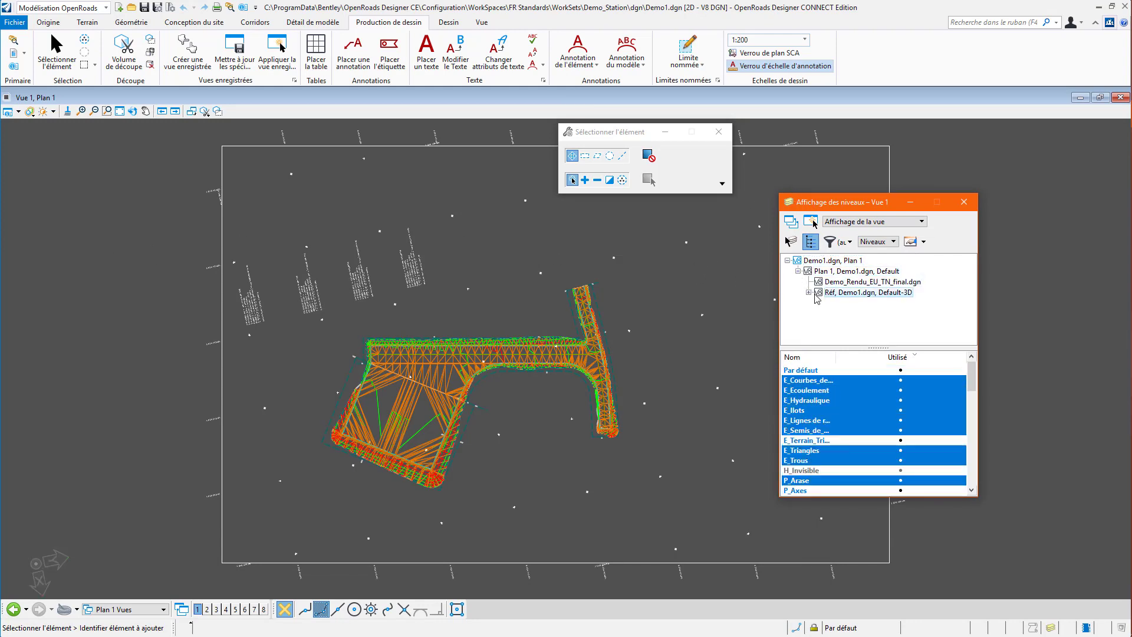
click(809, 293)
click(828, 303)
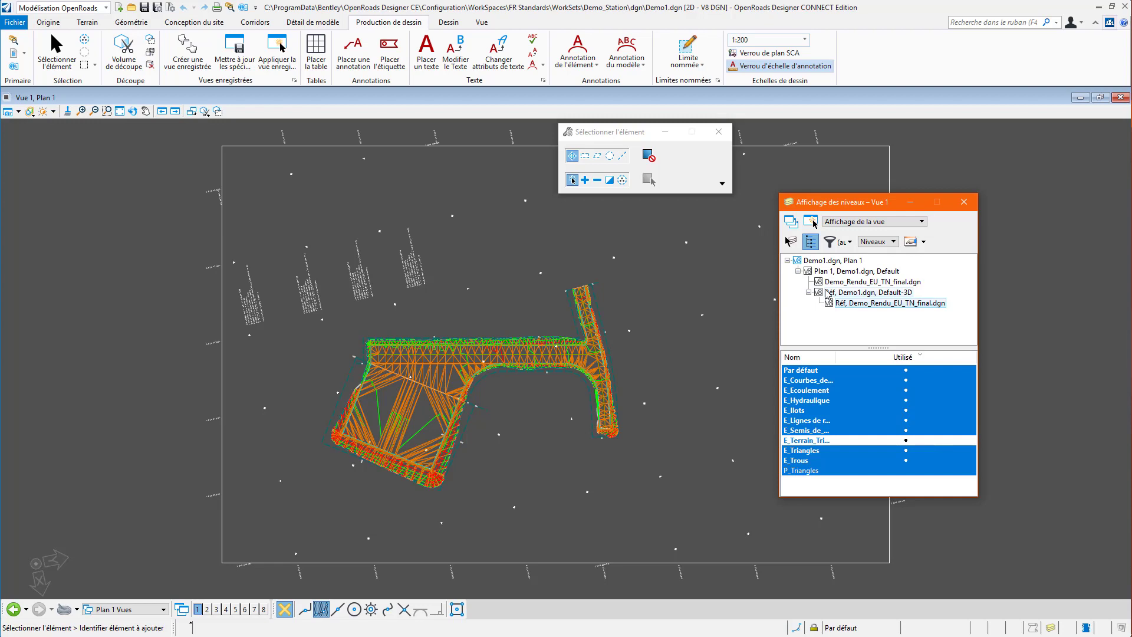
click(828, 293)
Assign the IGN-RGF93 (Lambert93) geographic coordinate system from the projected Europe > France library to the Plan 1 drawing model.
click(973, 21)
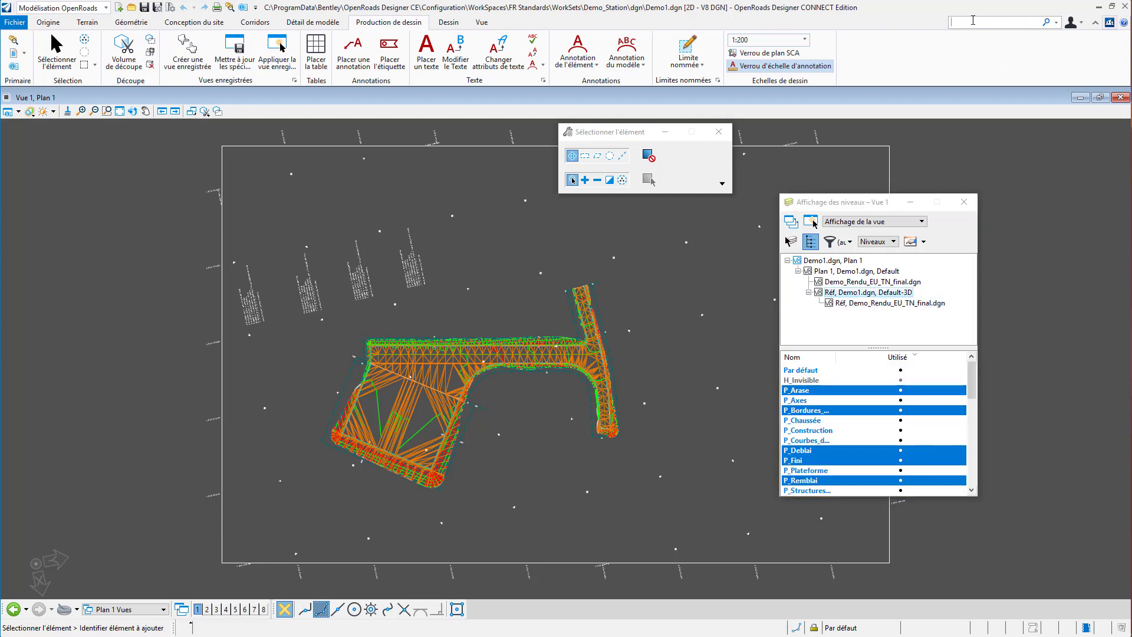
text(coord)
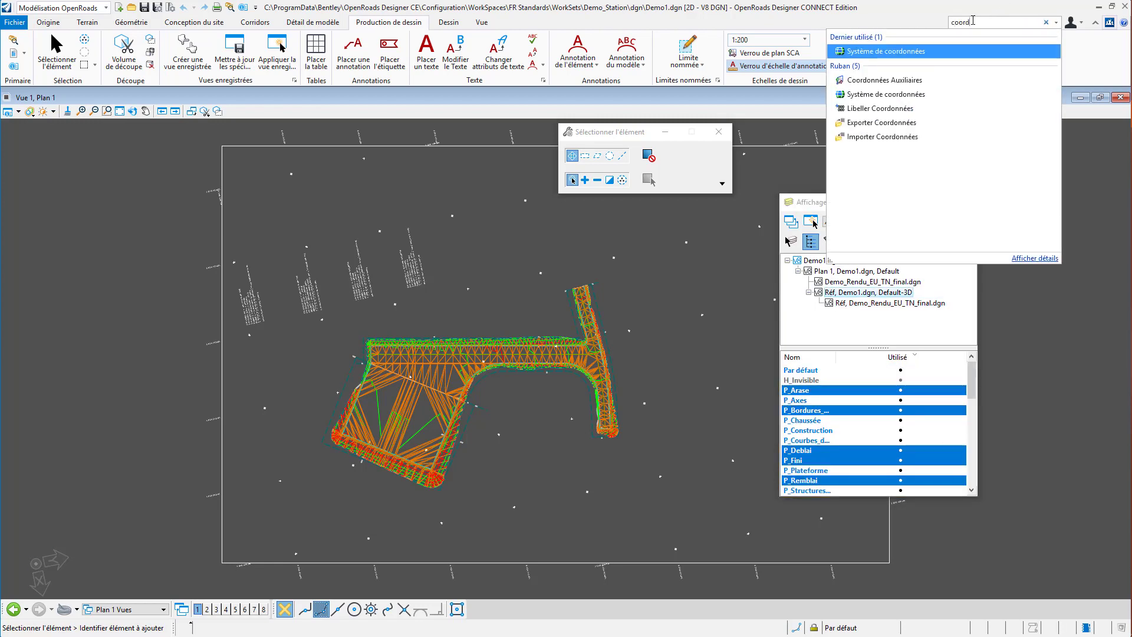
click(911, 51)
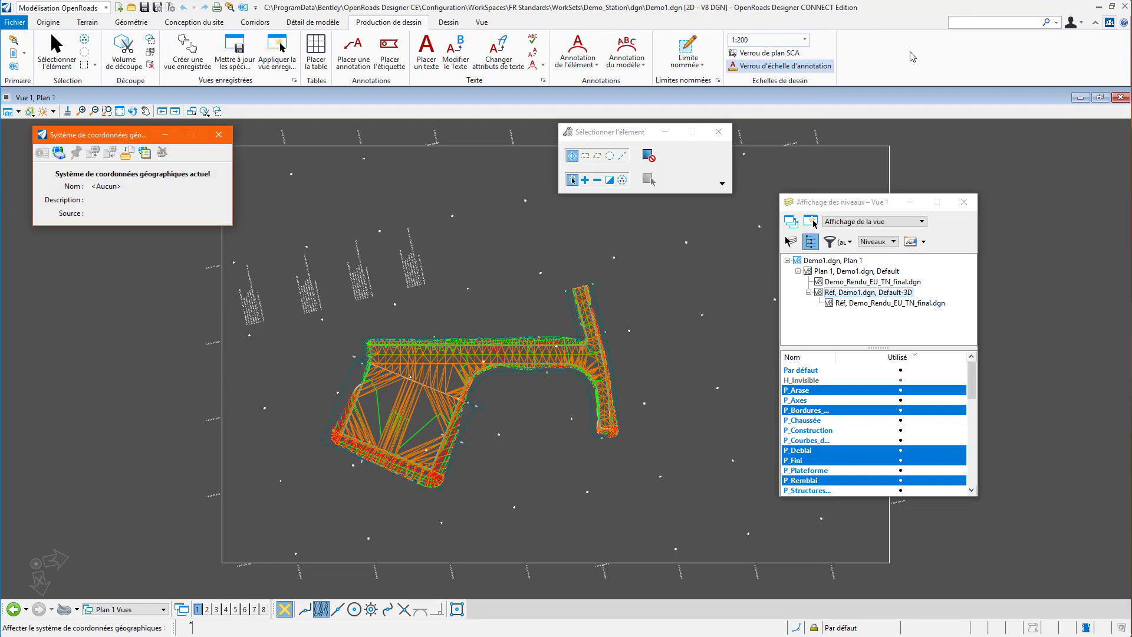
click(58, 154)
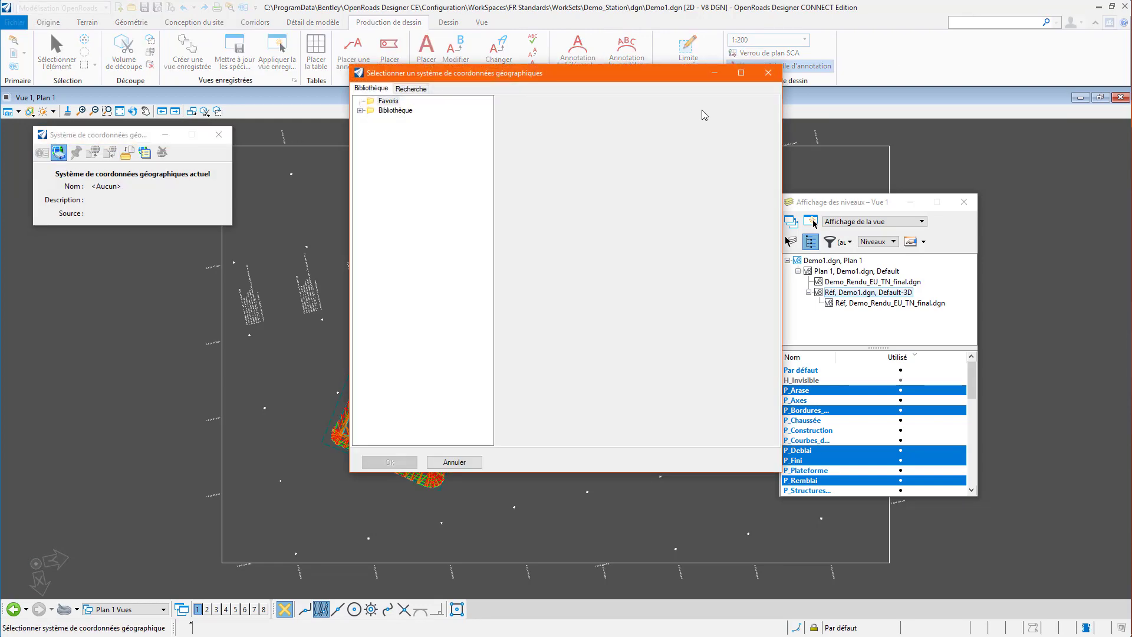
click(360, 111)
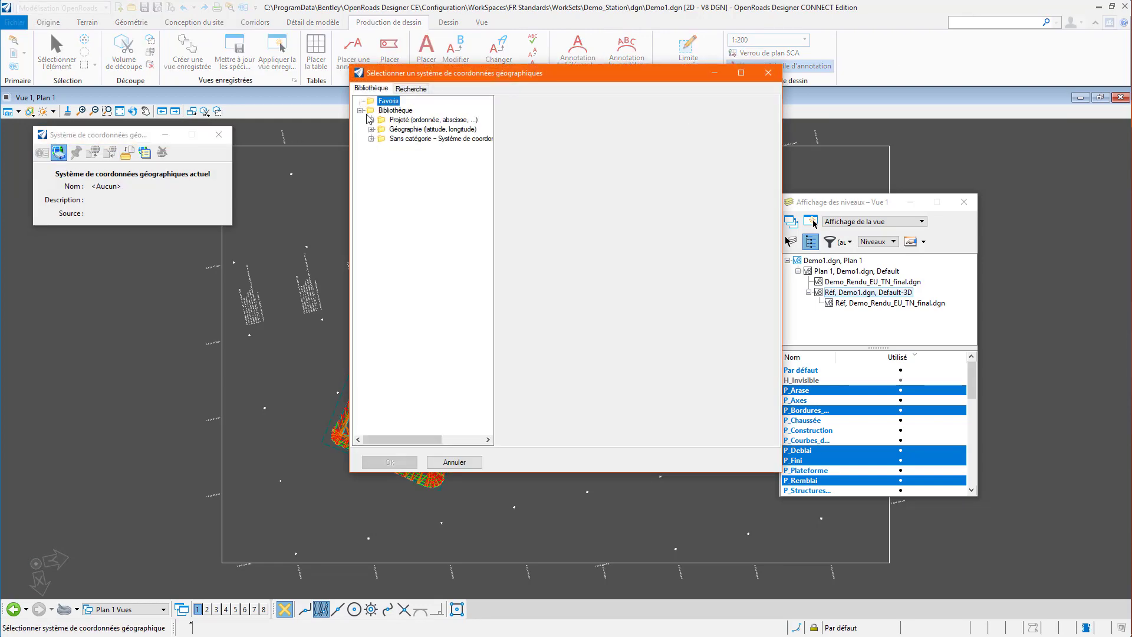
click(371, 120)
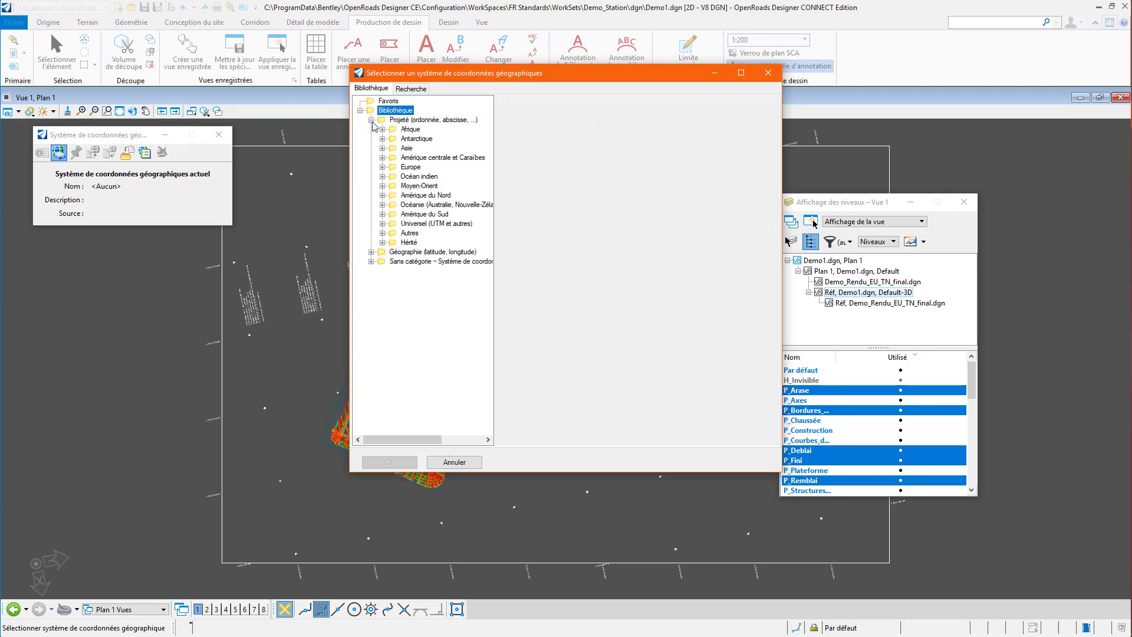
click(382, 167)
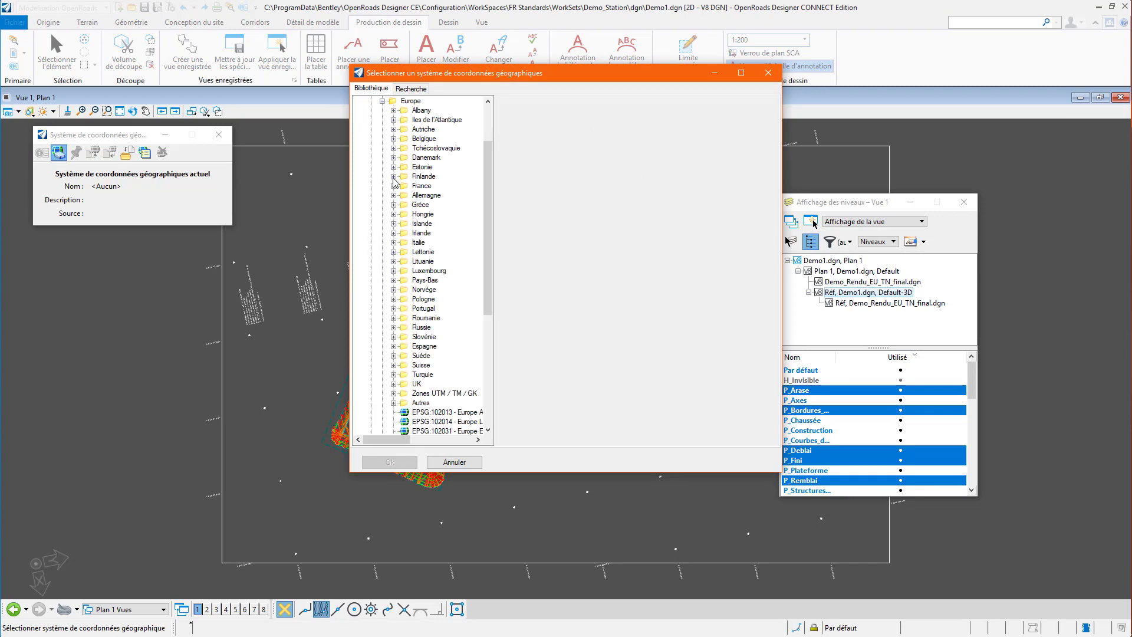
click(393, 186)
click(442, 139)
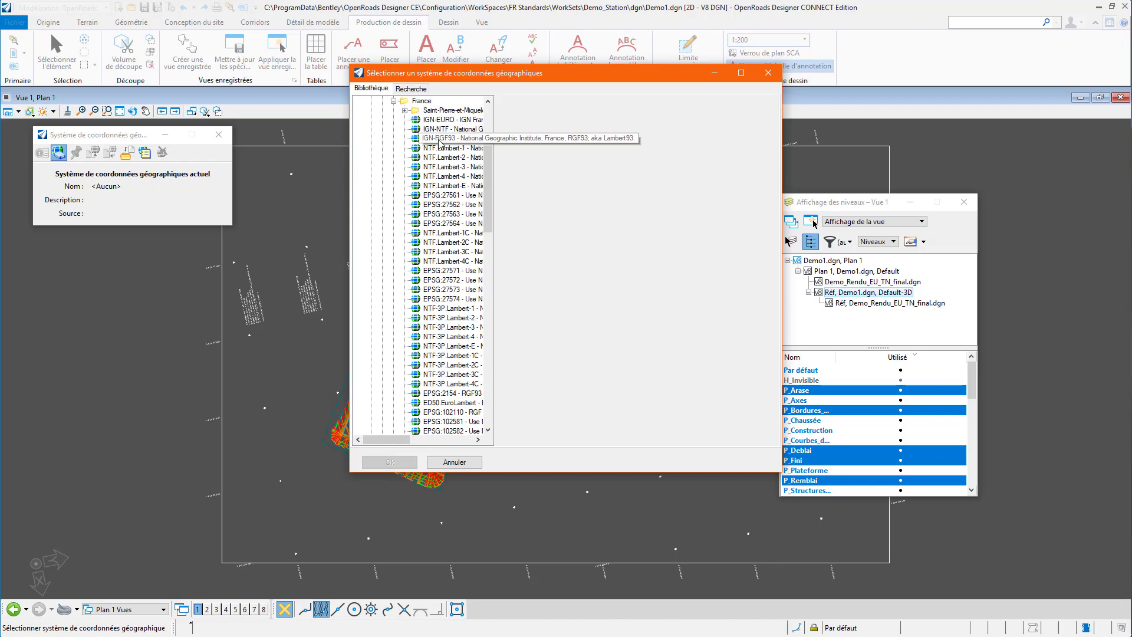
click(390, 462)
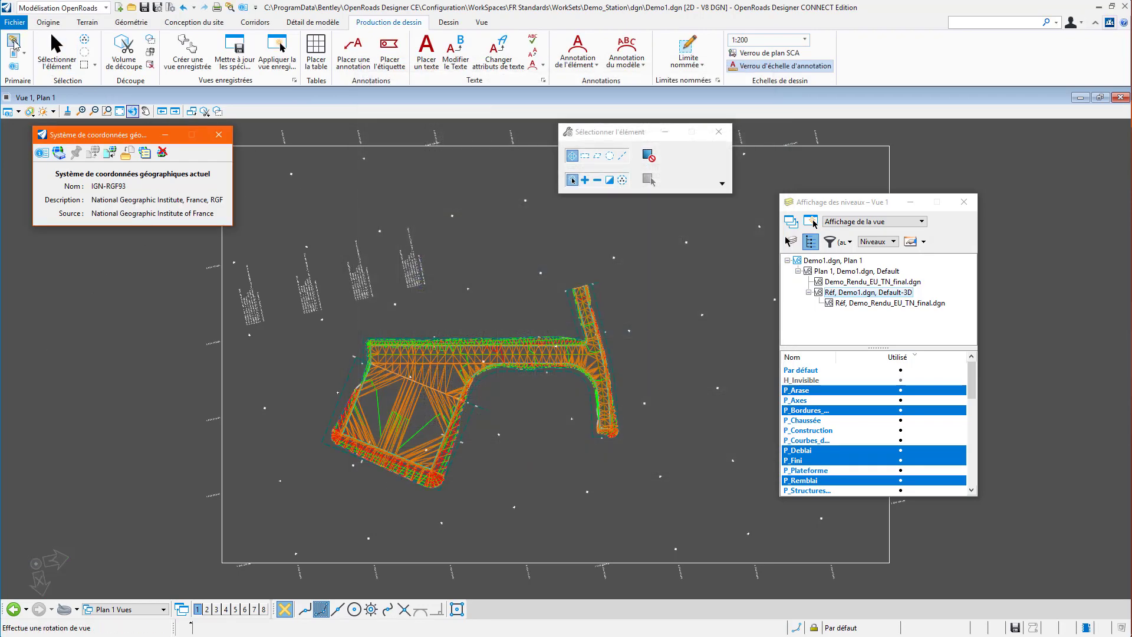
Start a Bing Maps raster attachment in the Raster Manager with the Aérien avec étiquettes layer.
click(24, 54)
click(52, 82)
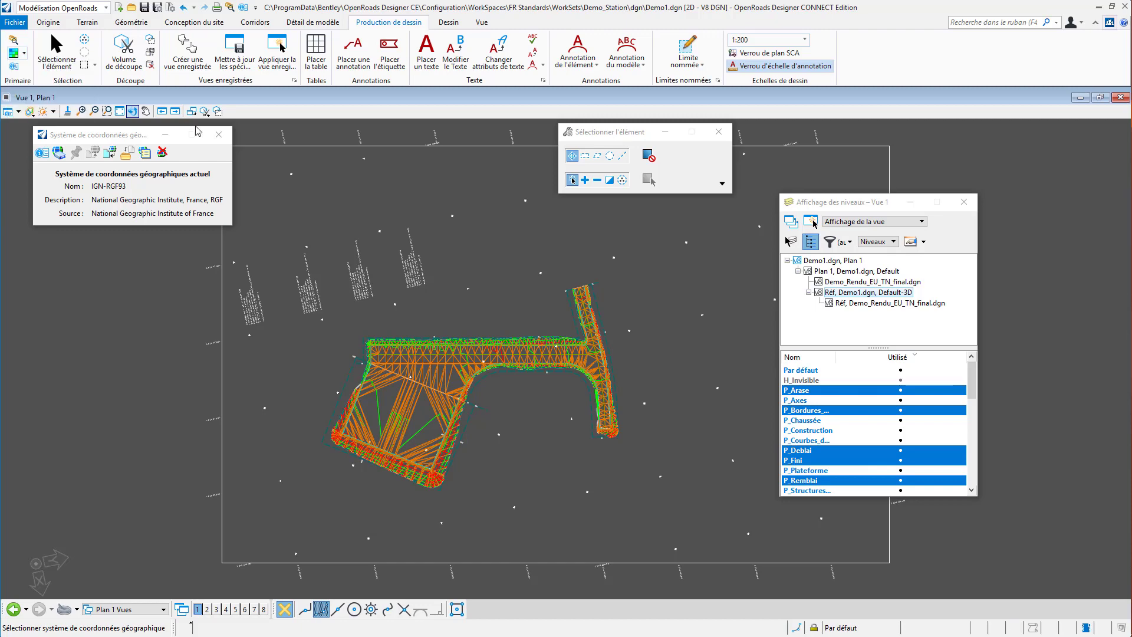
click(95, 197)
mouse_move(106, 213)
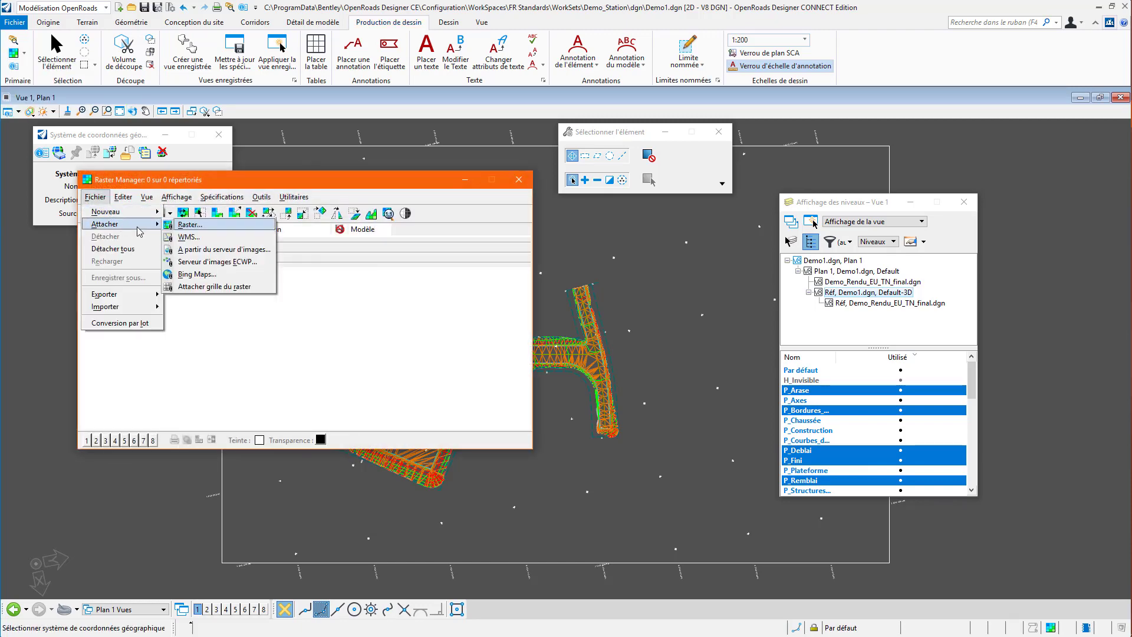
click(211, 280)
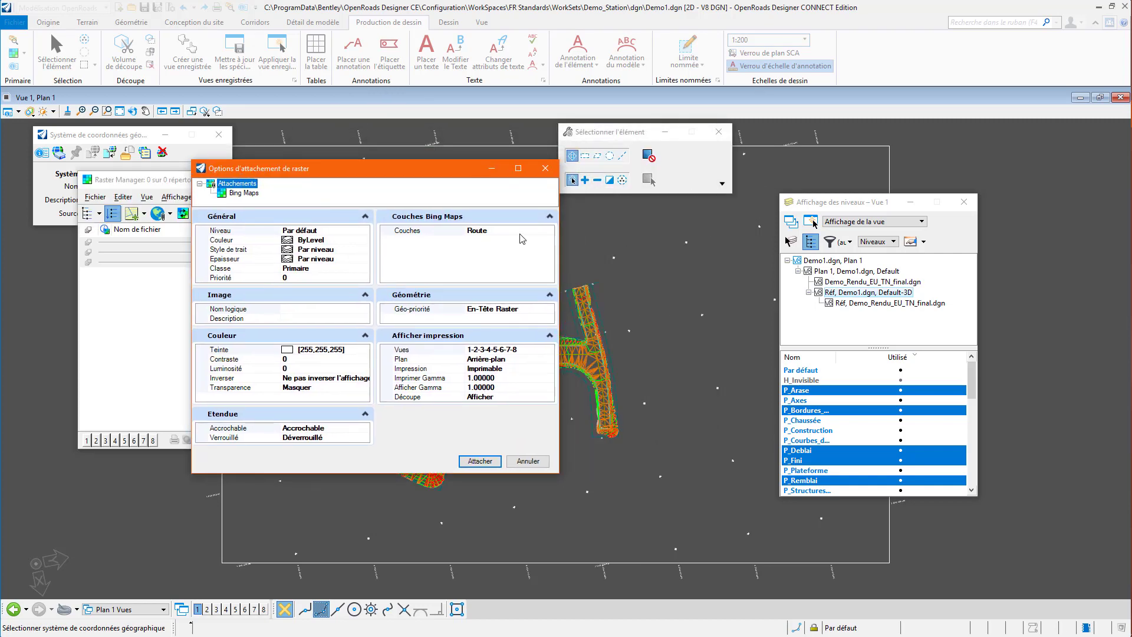
click(520, 231)
click(522, 233)
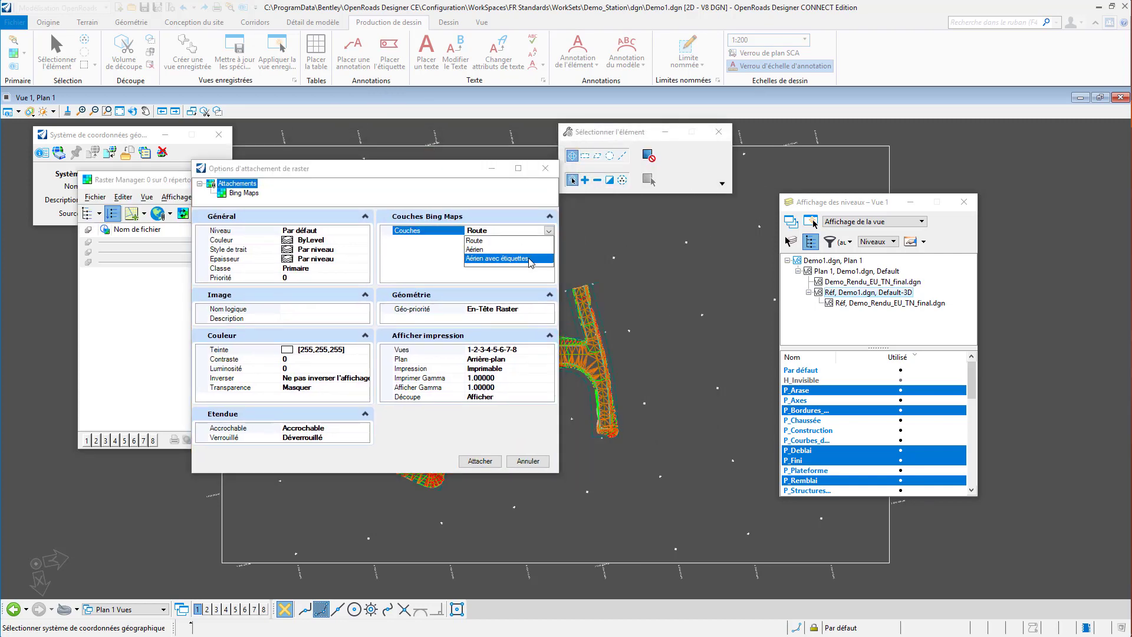
click(531, 258)
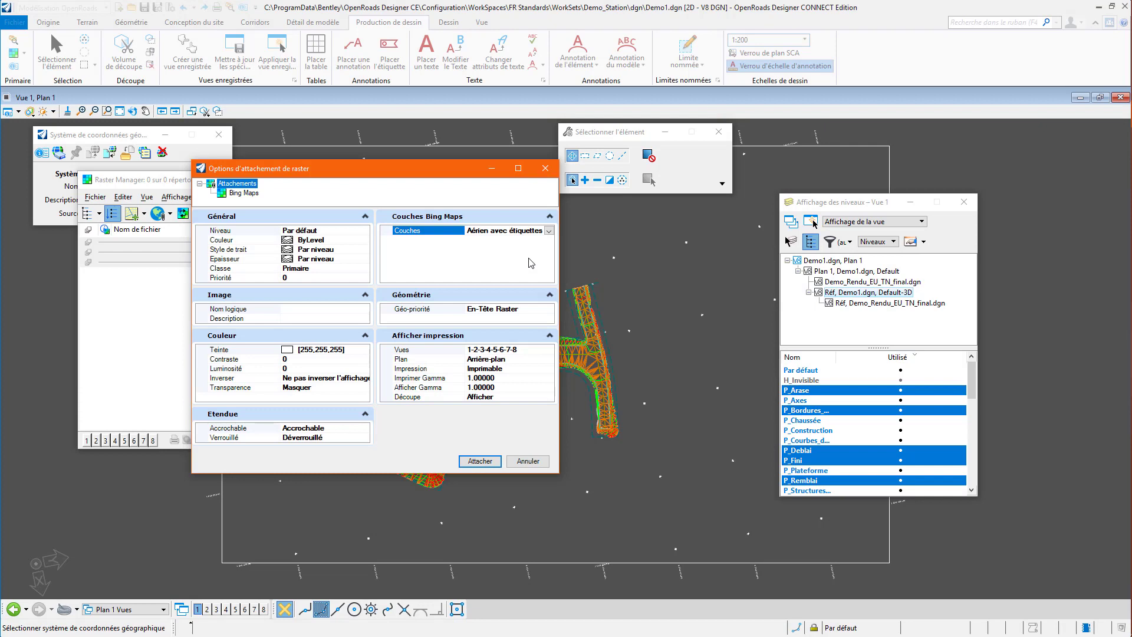
Set the Bing Maps raster's contrast to 10 and brightness to 80, and attach it to the drawing.
click(301, 368)
click(296, 358)
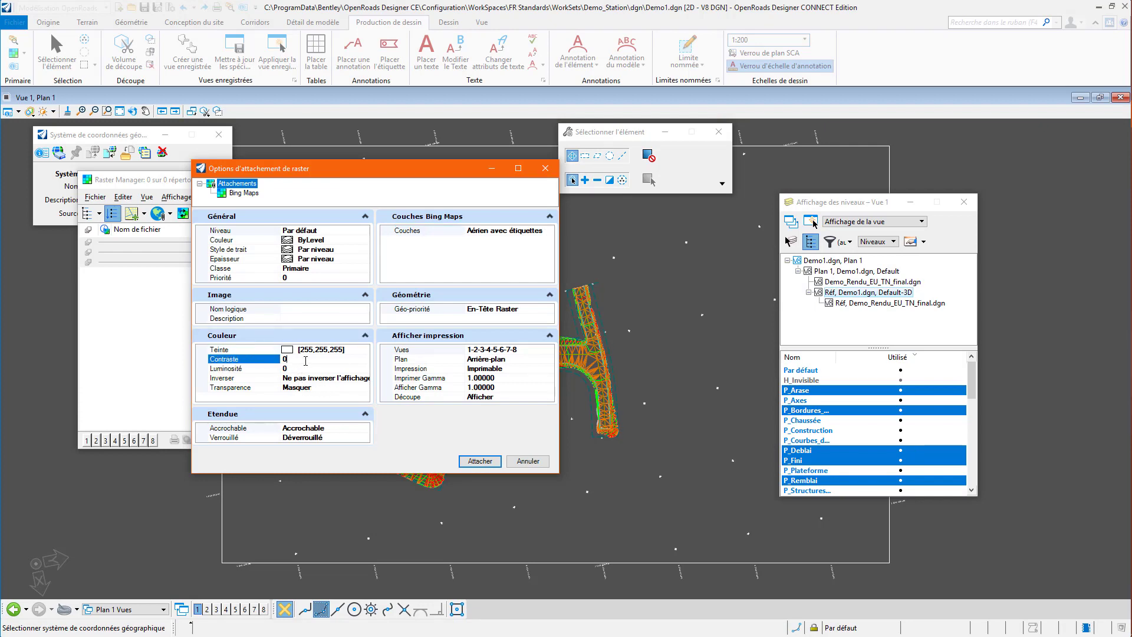
text(10)
key(Tab)
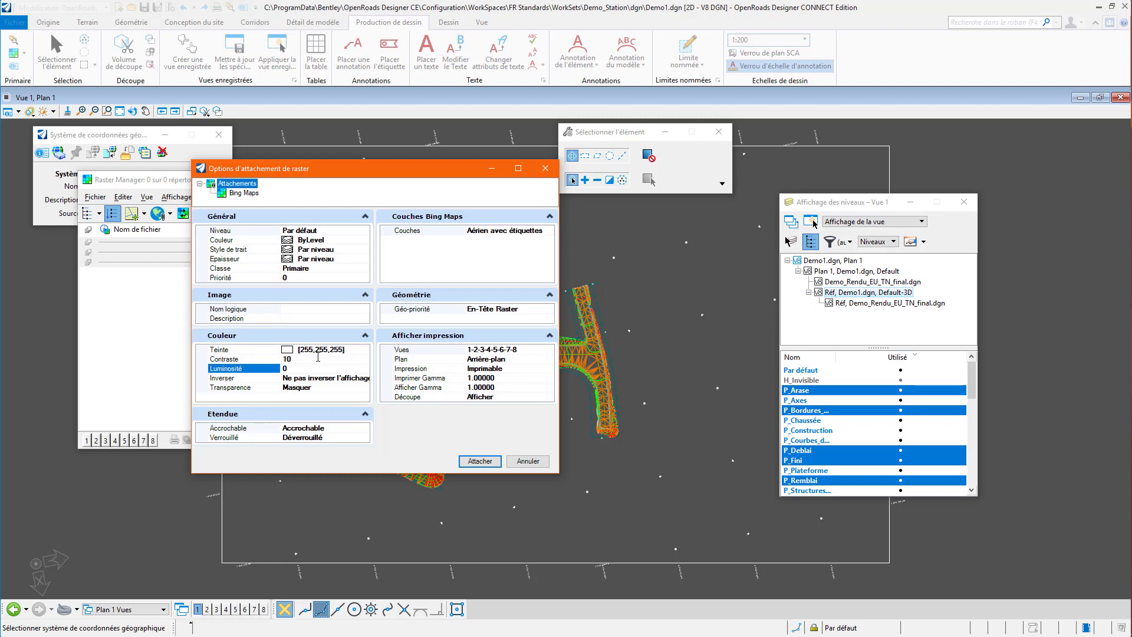
text(80)
key(Tab)
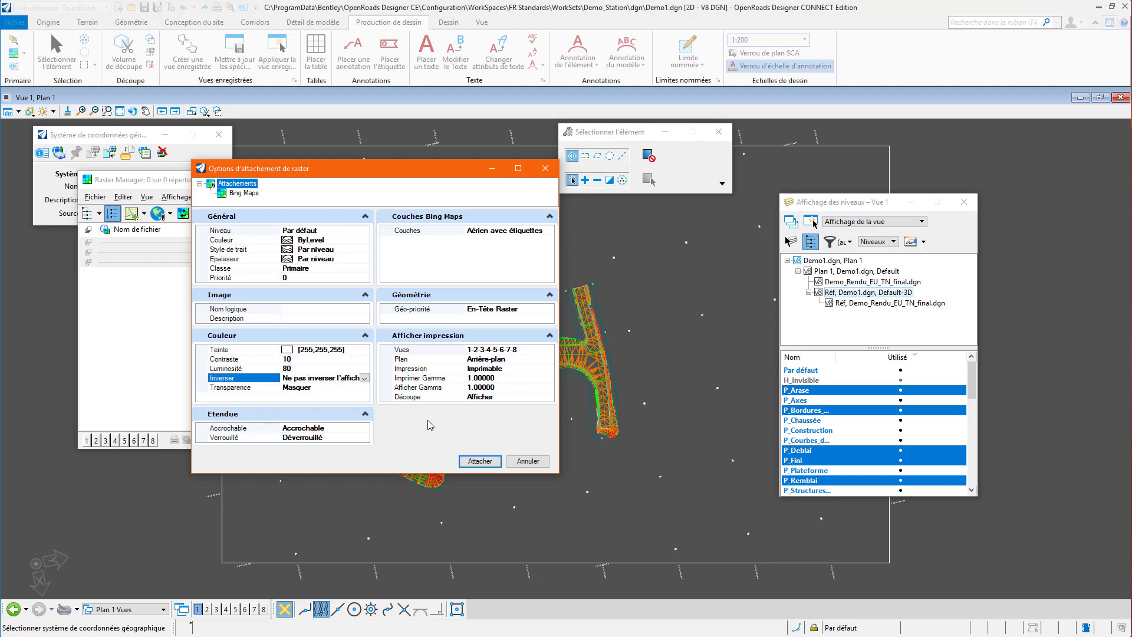
click(480, 461)
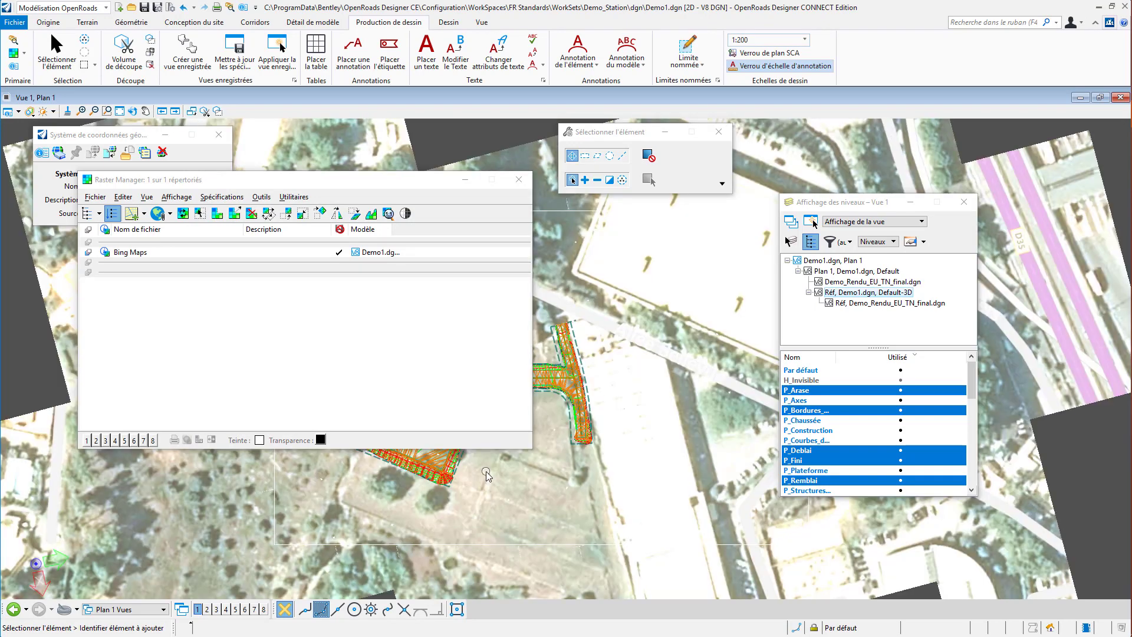
Open the attached Bing Maps raster's properties and set its brightness to 50%.
scroll(482, 484, up, 1)
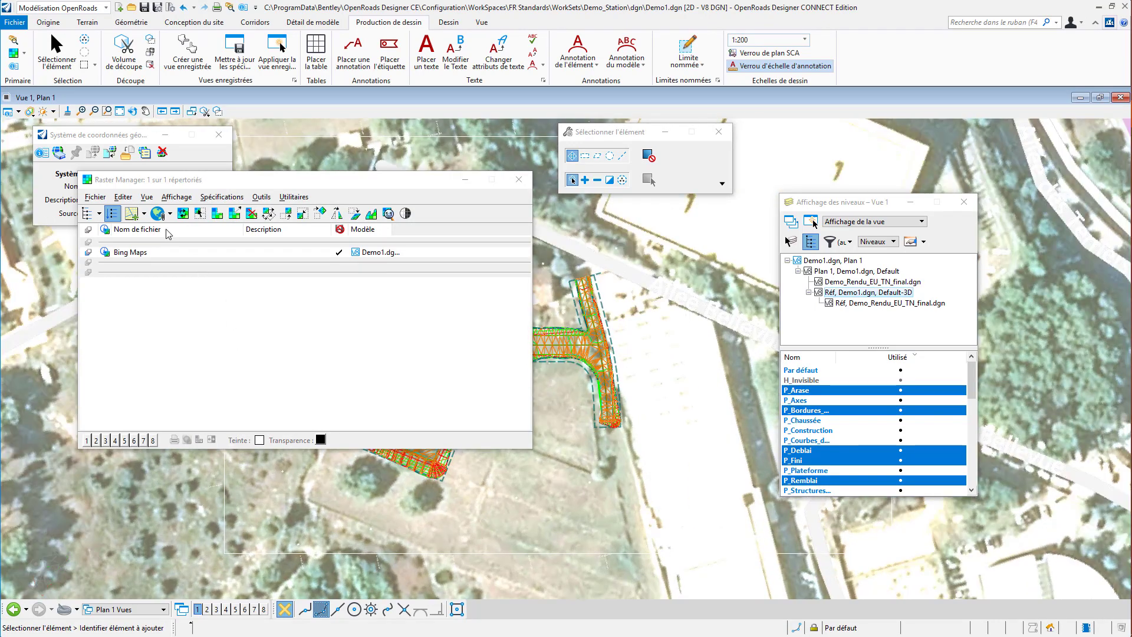
click(168, 255)
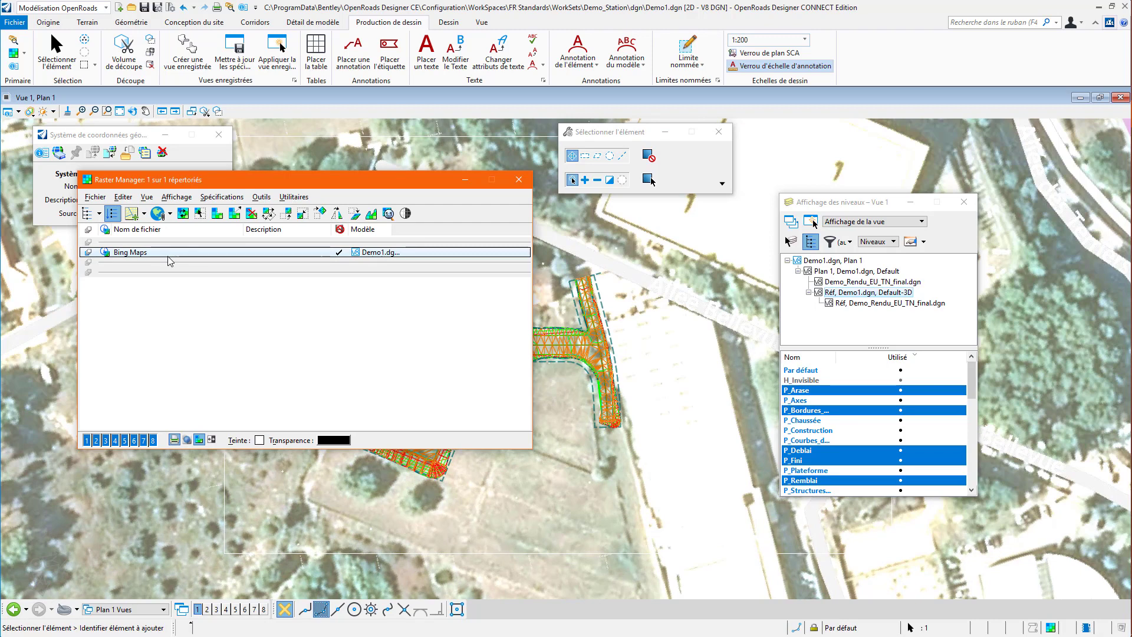
double_click(169, 256)
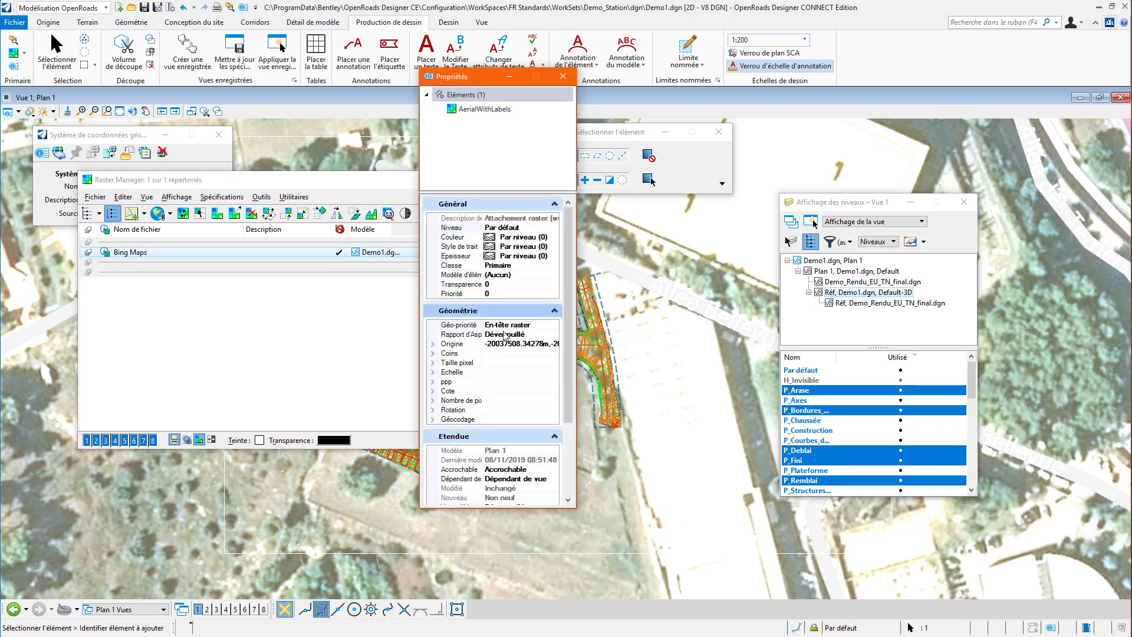
scroll(535, 404, down, 3)
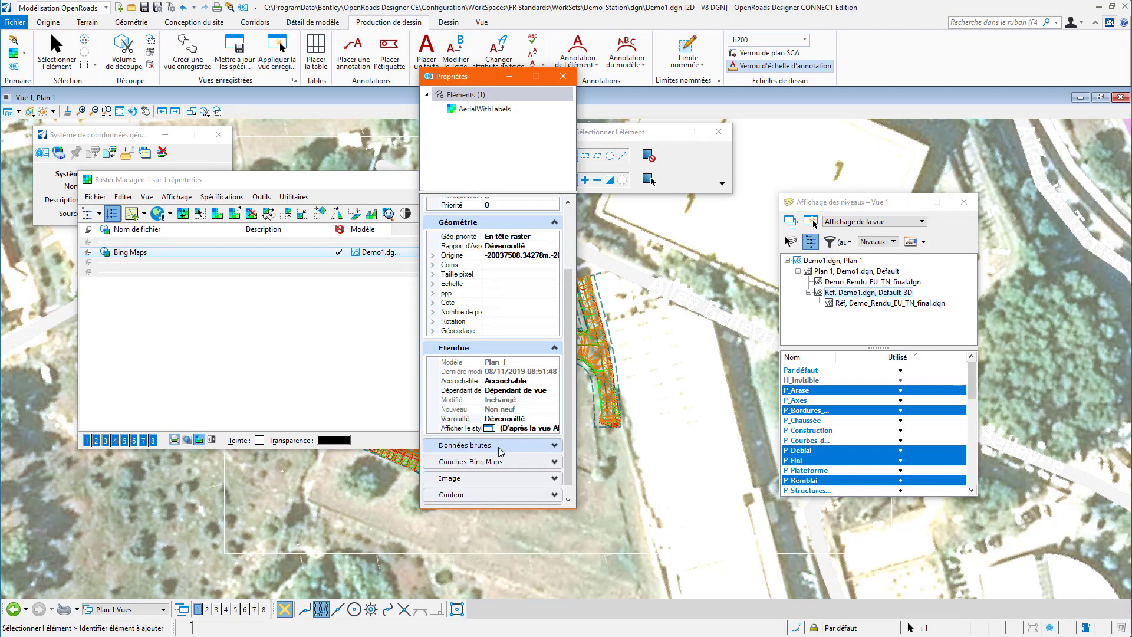
click(507, 478)
scroll(506, 478, down, 4)
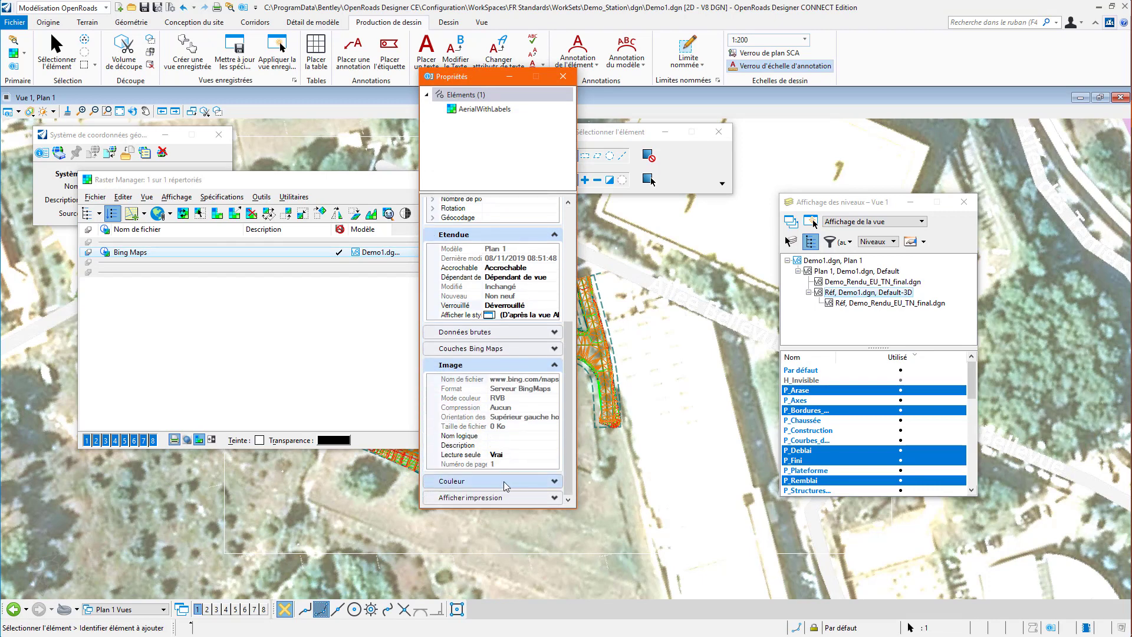
click(505, 481)
scroll(504, 480, down, 2)
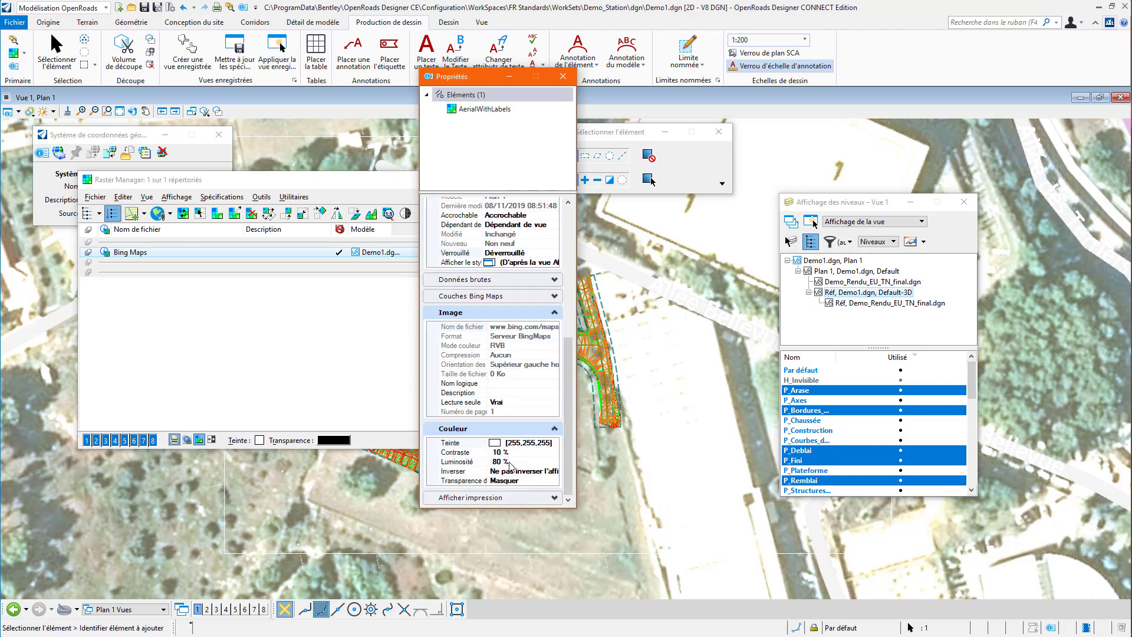
click(513, 462)
text(50)
key(Tab)
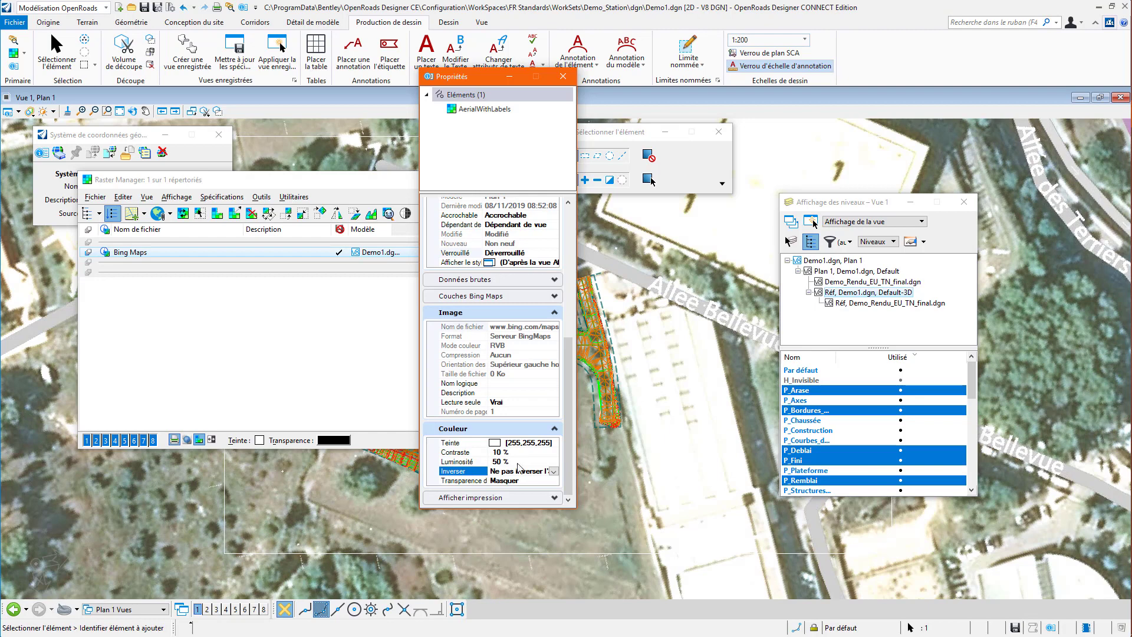
Set the Bing Maps raster's brightness to 30% and close its properties.
click(518, 462)
text(30)
key(Tab)
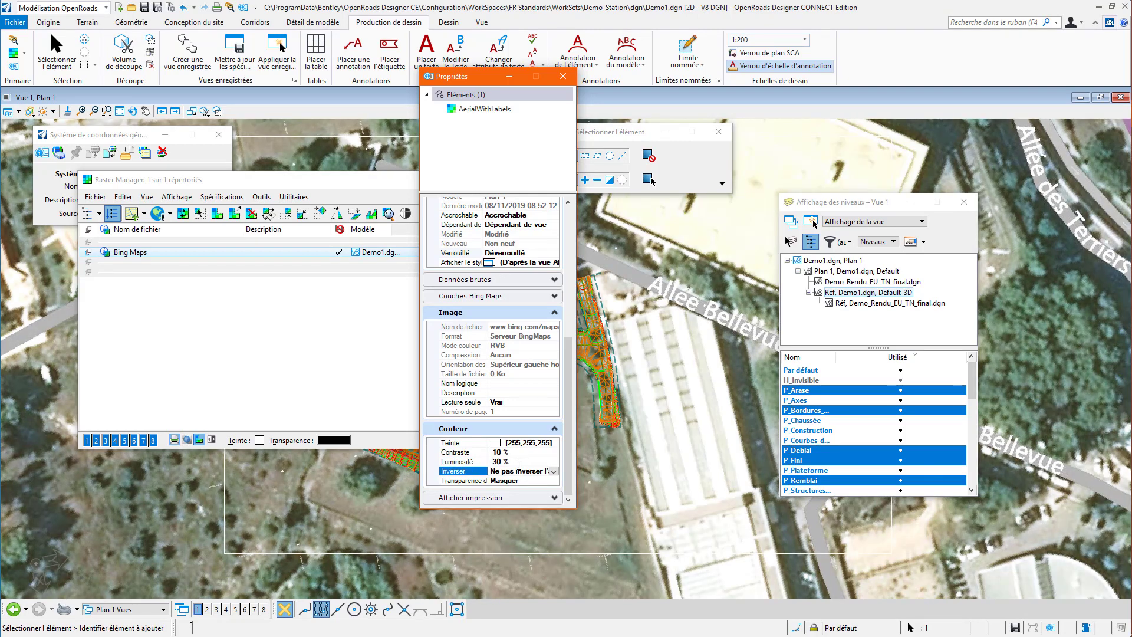
click(563, 76)
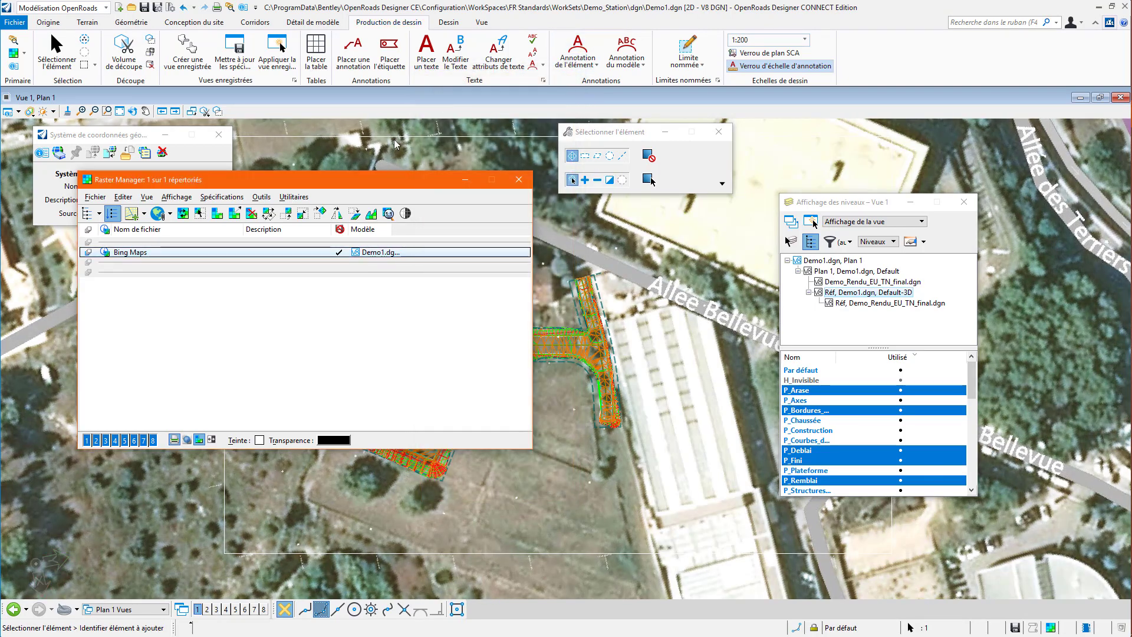
Switch to the Plan 1 [Feuille] sheet views, expand the Plan 1-1 reference's level tree, and close the Raster Manager.
click(124, 609)
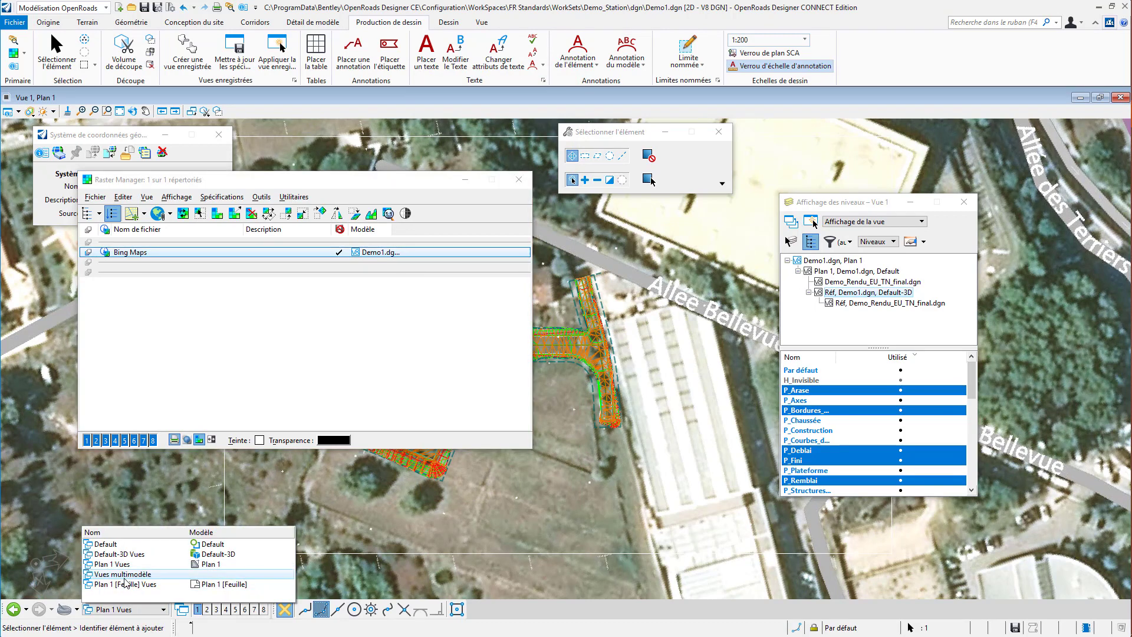
click(125, 583)
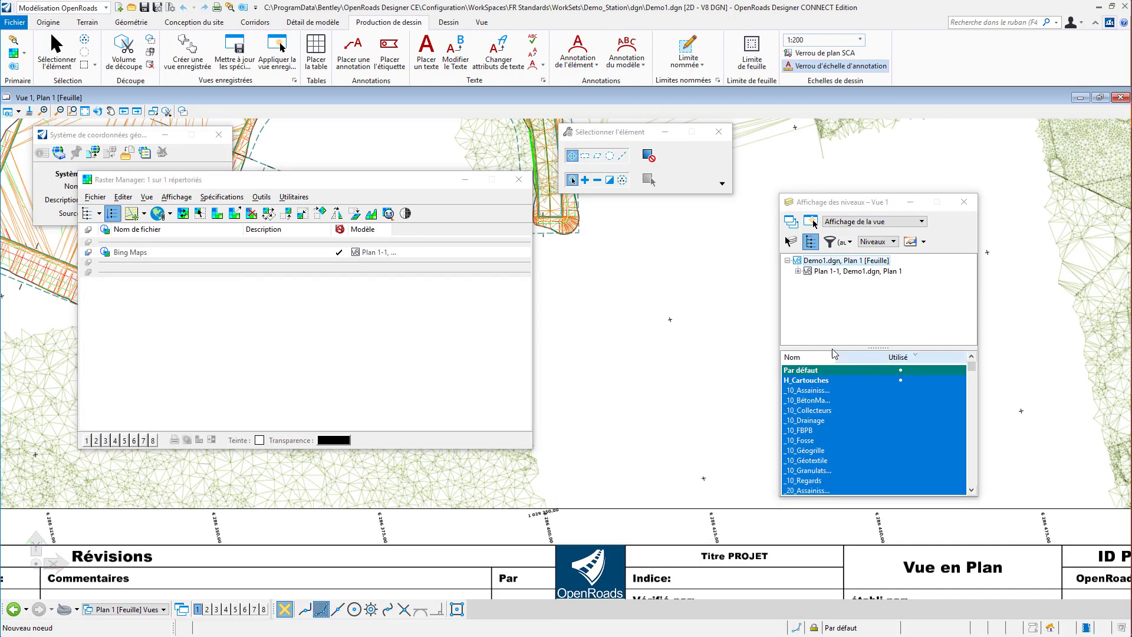
click(798, 270)
click(366, 178)
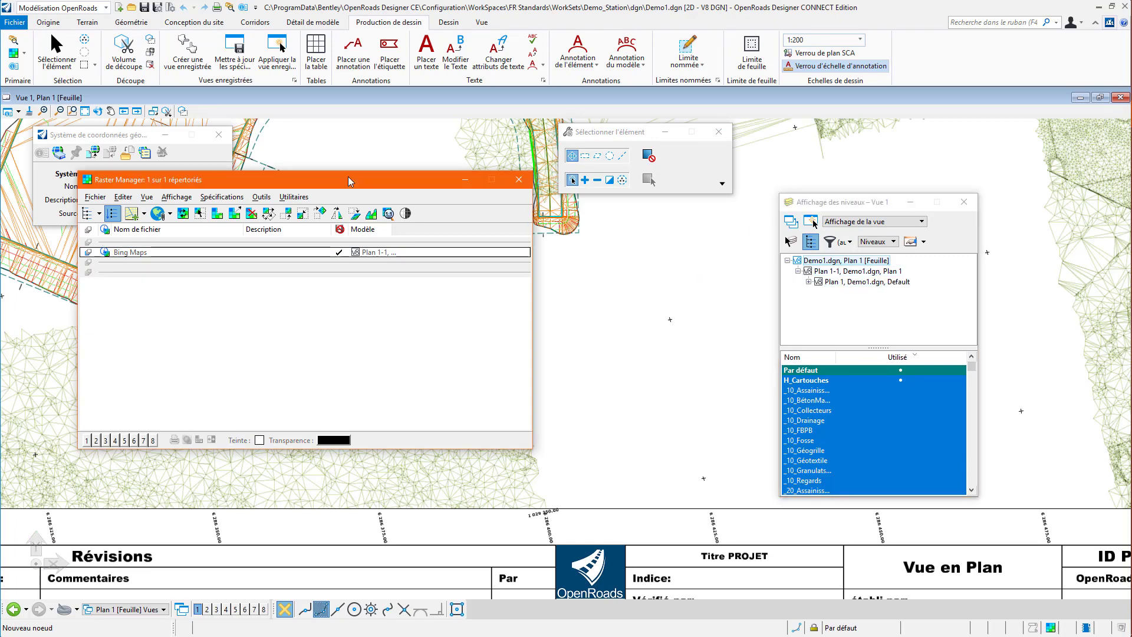
click(518, 179)
mouse_move(658, 378)
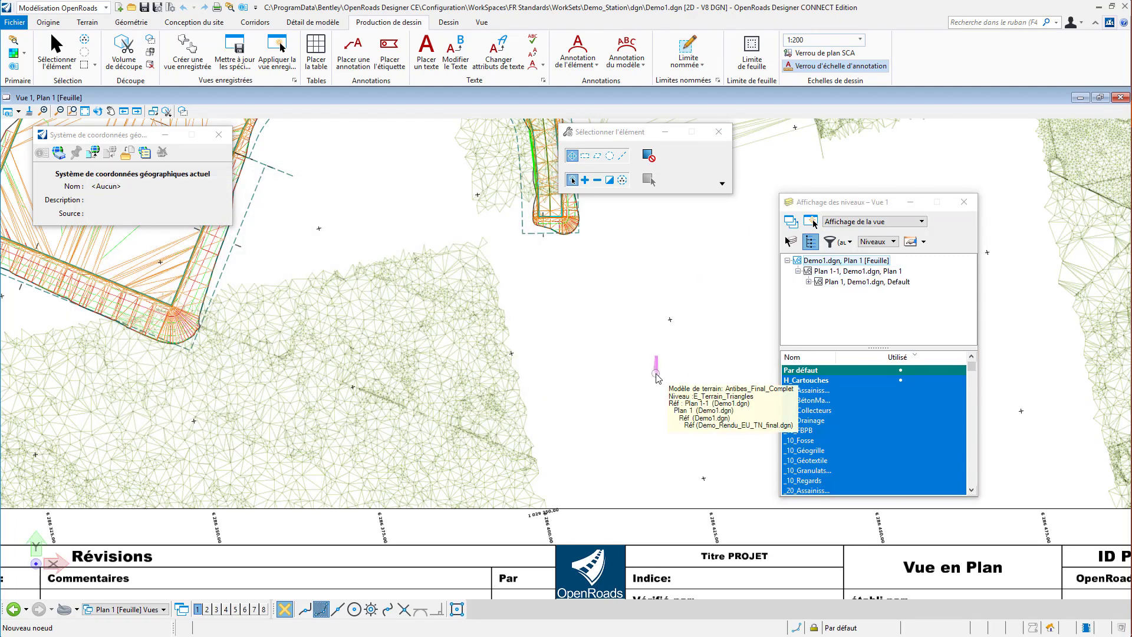
Turn off all levels of the nested Réf, Demo_Rendu_EU_TN_final.dgn reference under Default-3D in the sheet, and save the settings.
click(811, 283)
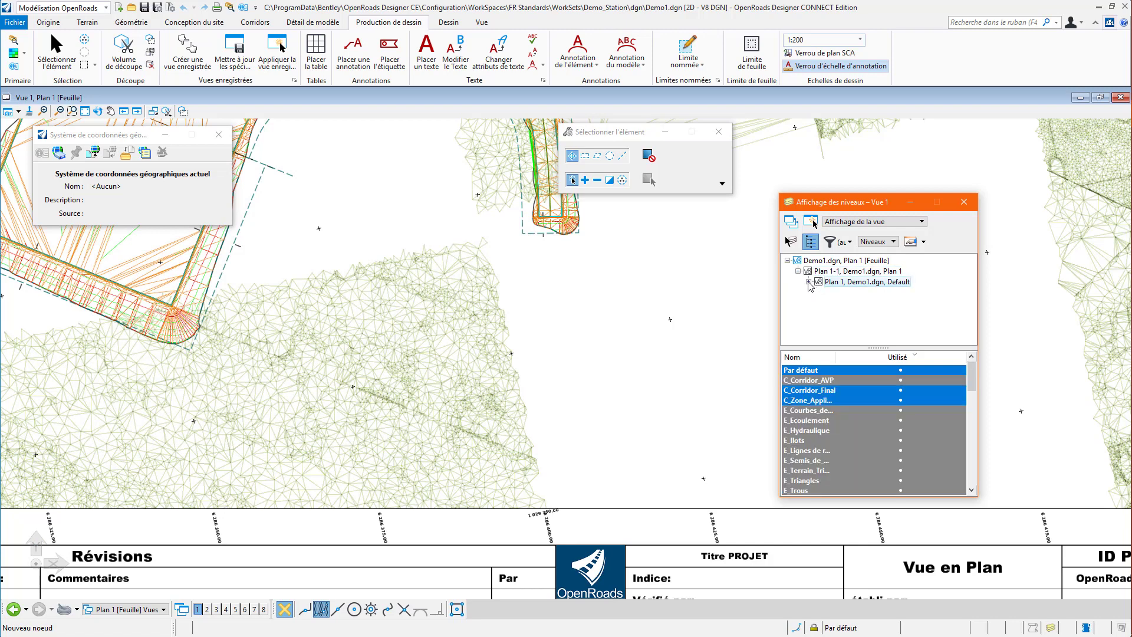
click(808, 282)
click(823, 304)
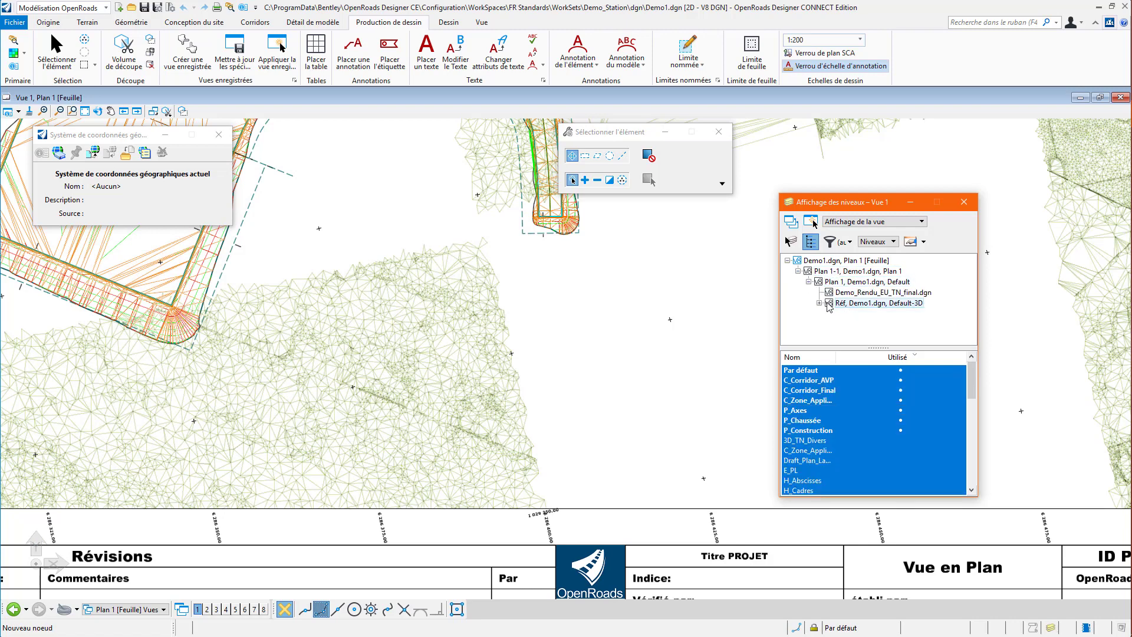
click(820, 302)
click(860, 314)
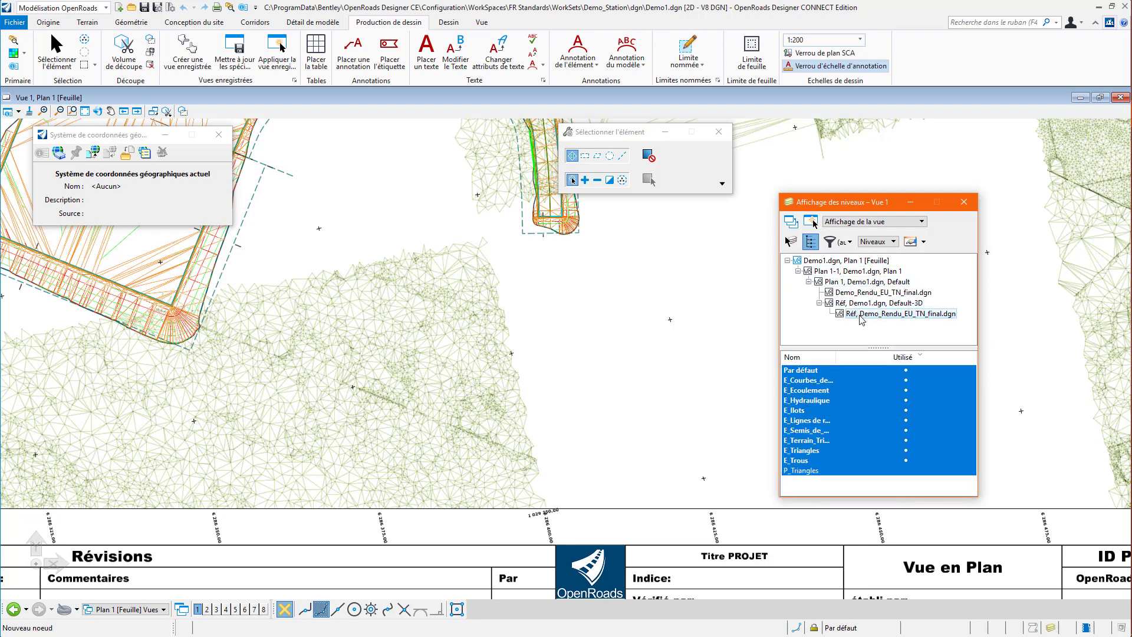
drag(822, 370, 844, 496)
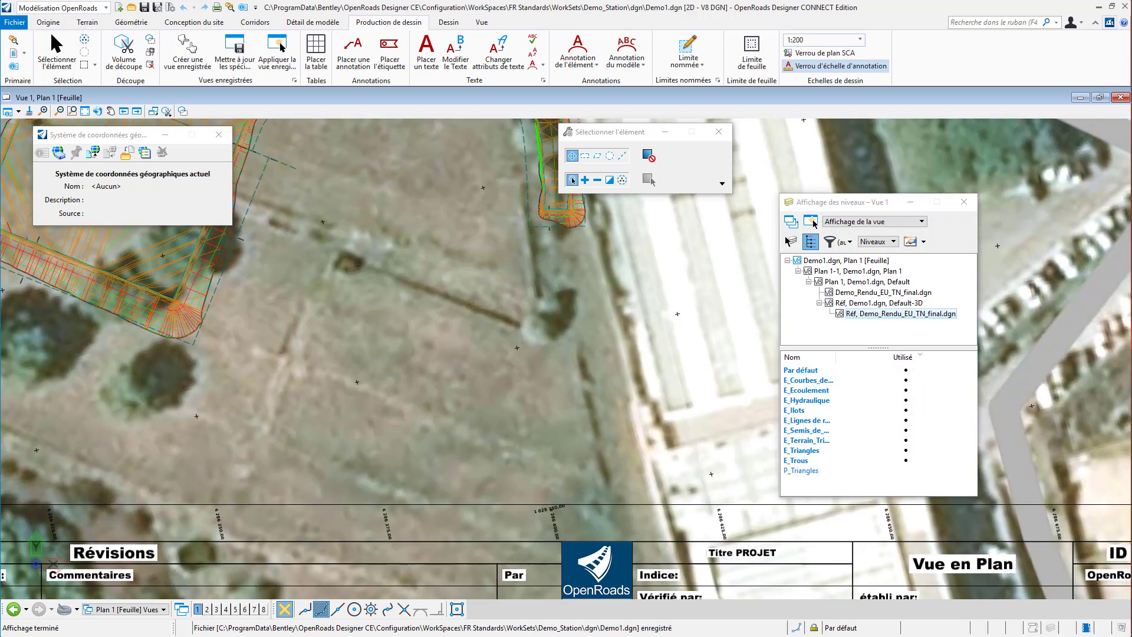
key(ctrl+f)
Enable Remplissage (fill) in the sheet's view attributes, and close the view attributes and level display.
click(8, 113)
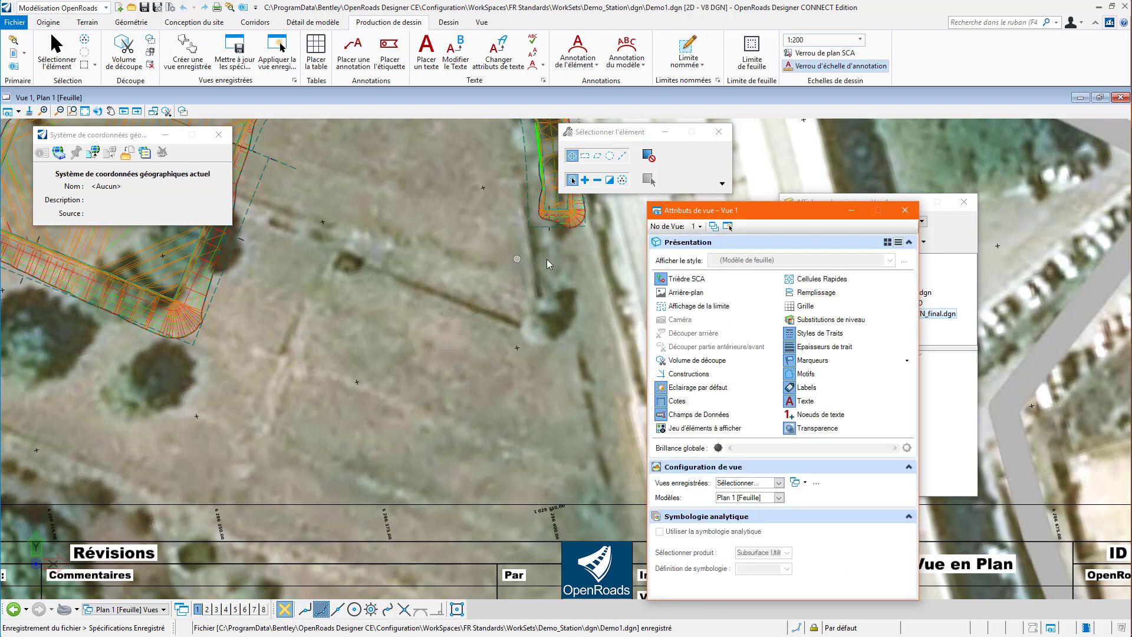
click(815, 293)
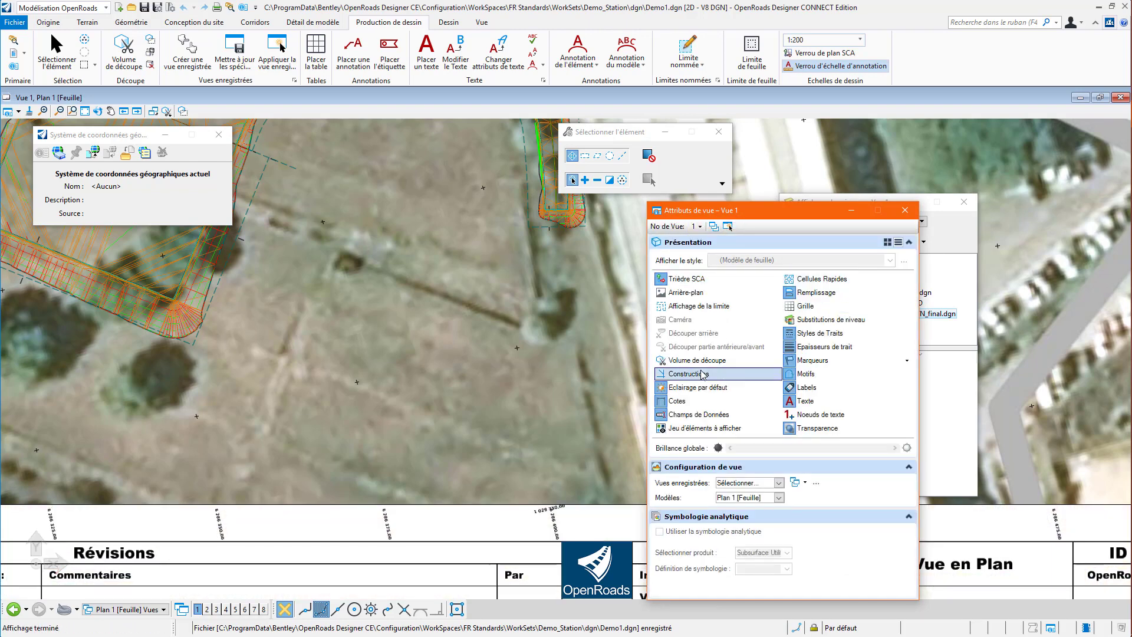
click(703, 375)
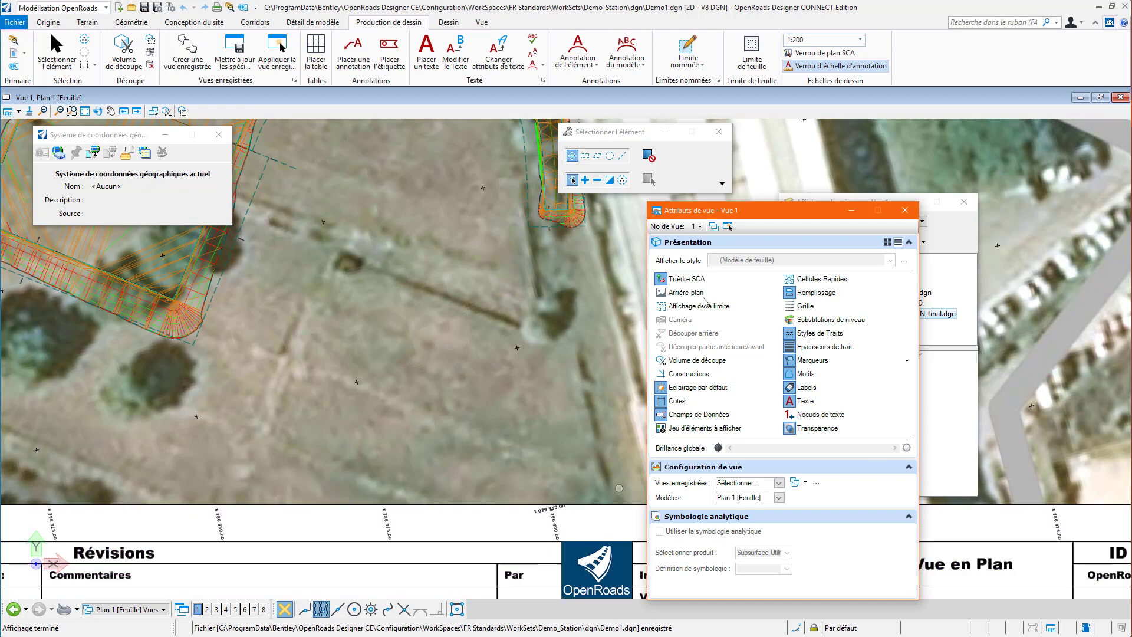
click(904, 210)
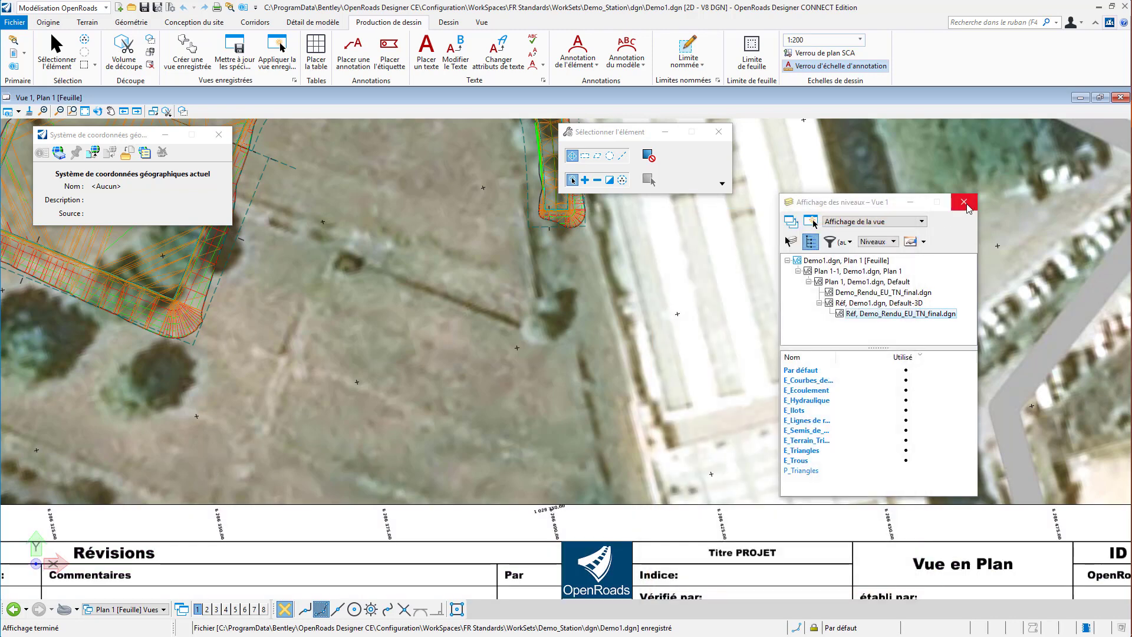
click(966, 204)
Bring the whole plan sheet into view, check its print preview, and close the print settings without printing.
scroll(562, 375, down, 6)
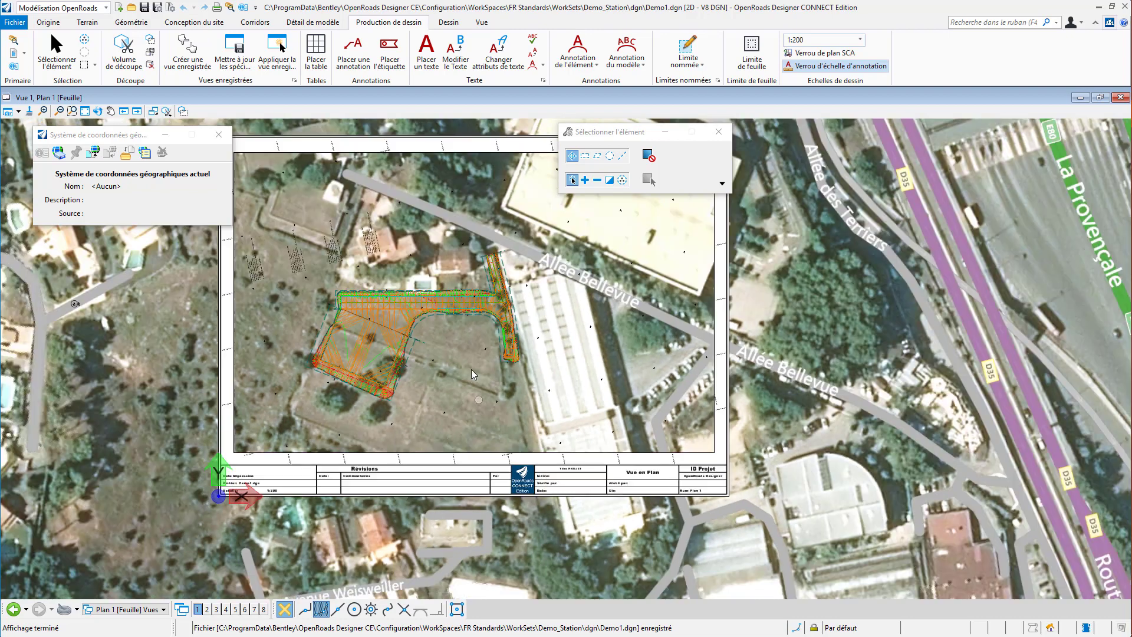
middle_drag(472, 369, 475, 425)
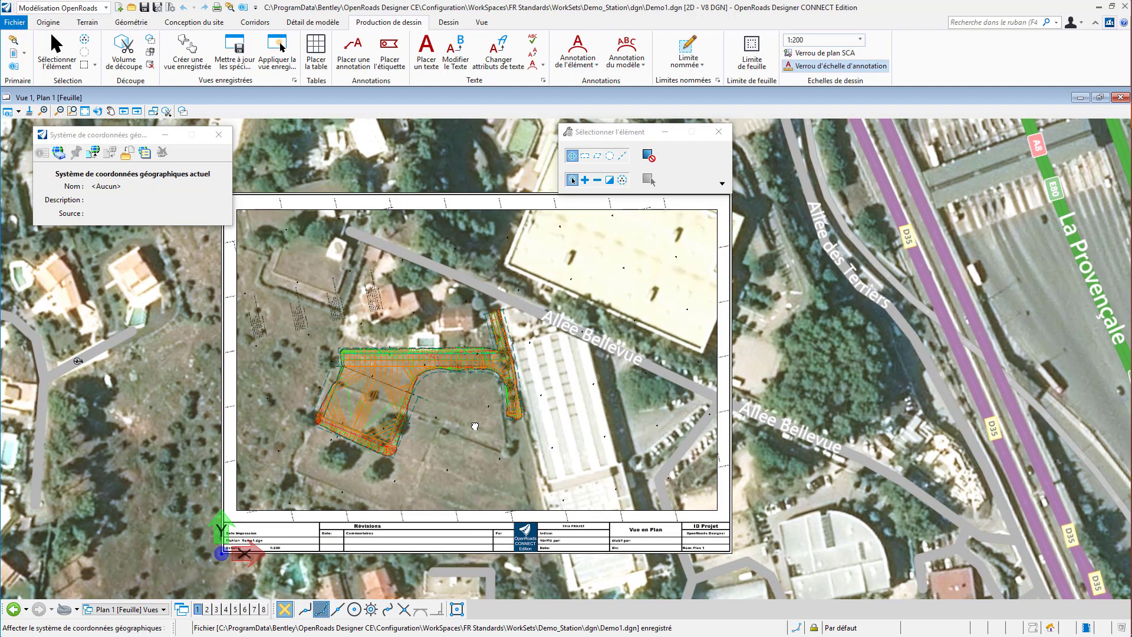
key(ctrl+p)
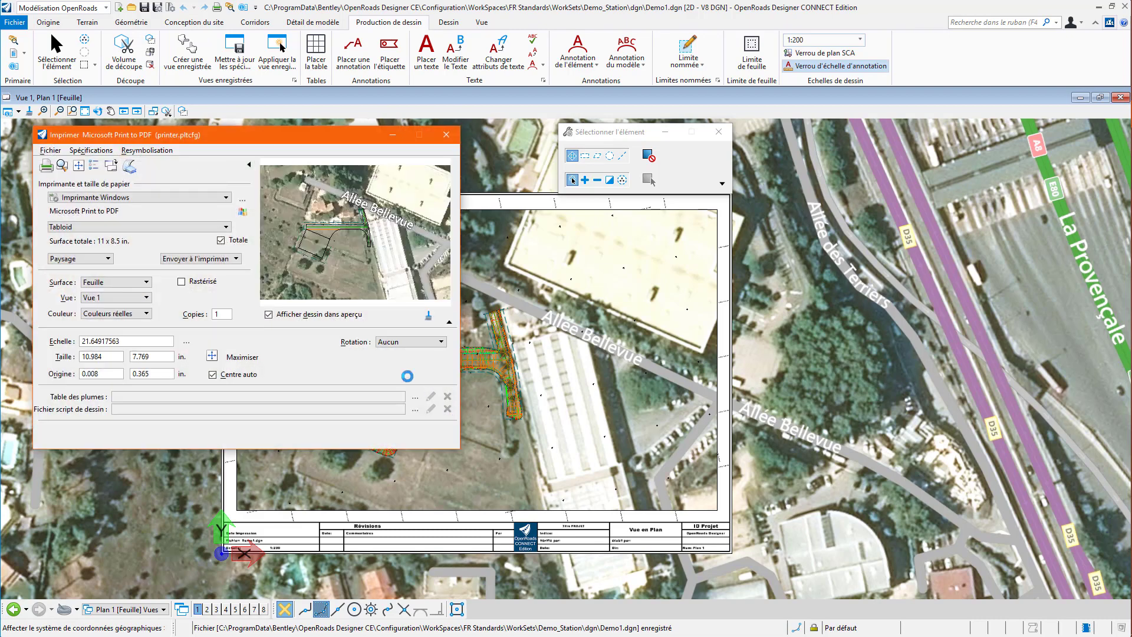
click(447, 135)
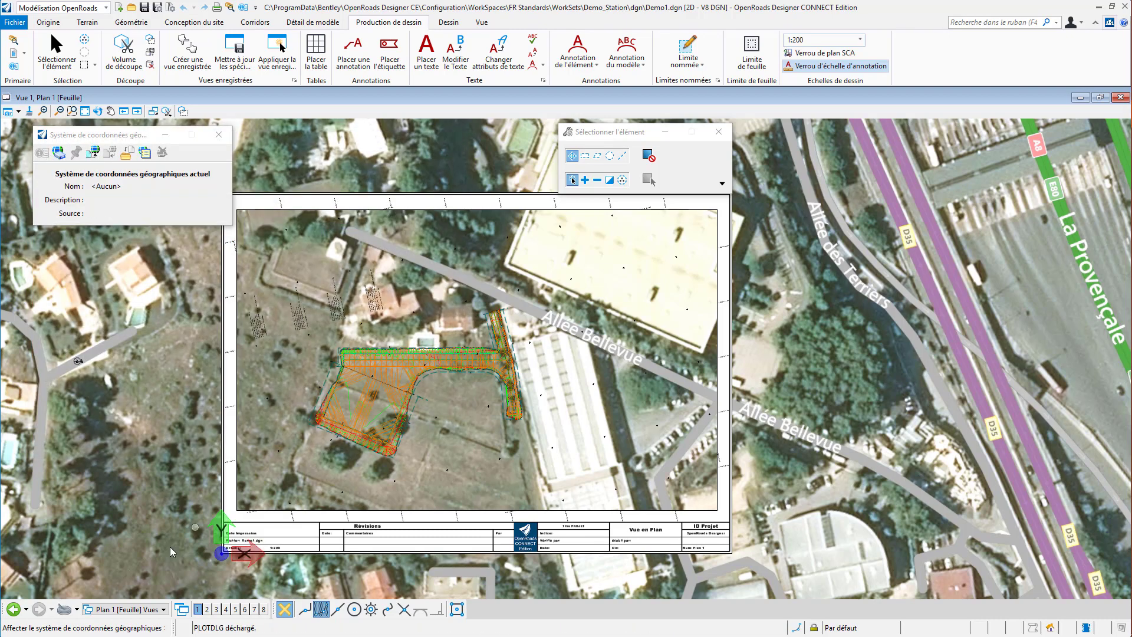
Switch to the Default views and open the longitudinal profile of the access road axis P_Axe_3_1 in View 2.
click(116, 610)
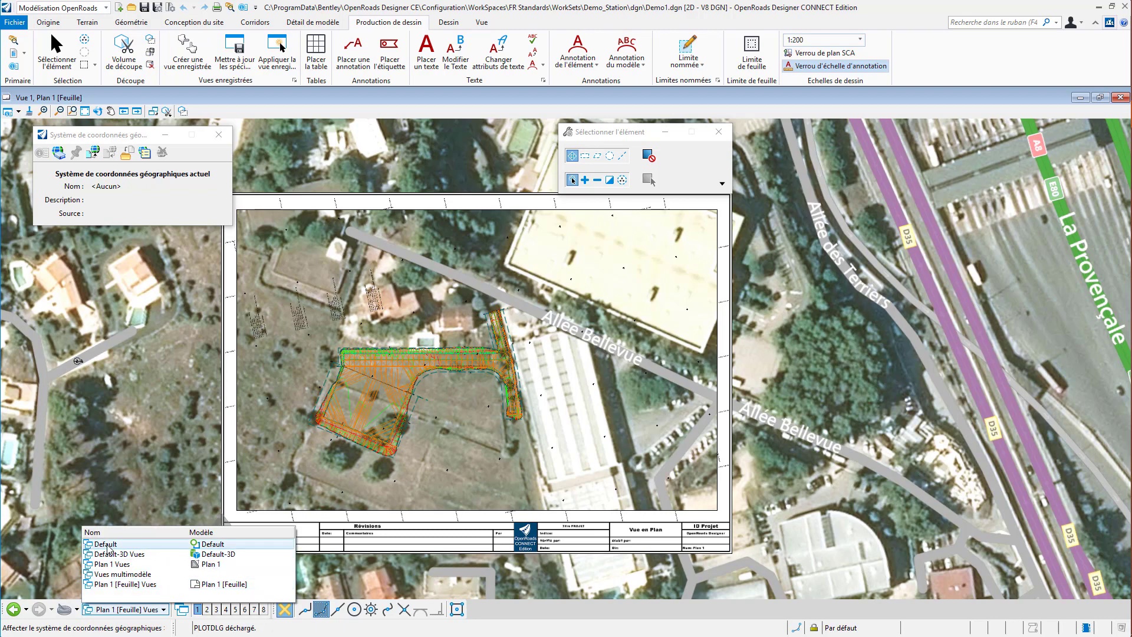
click(108, 545)
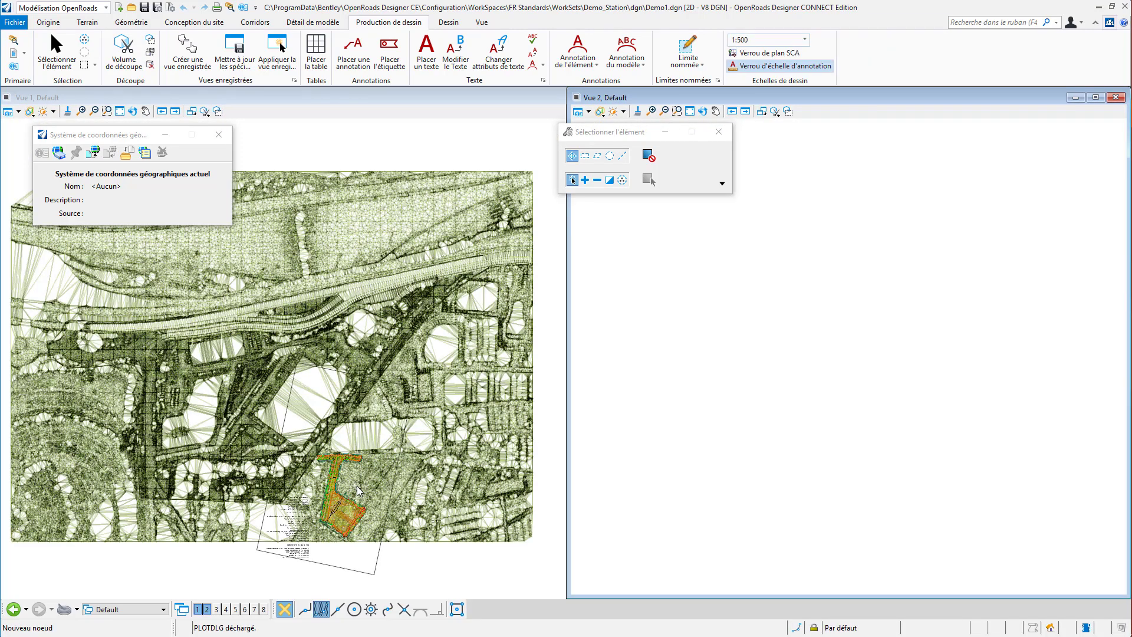
scroll(344, 517, up, 3)
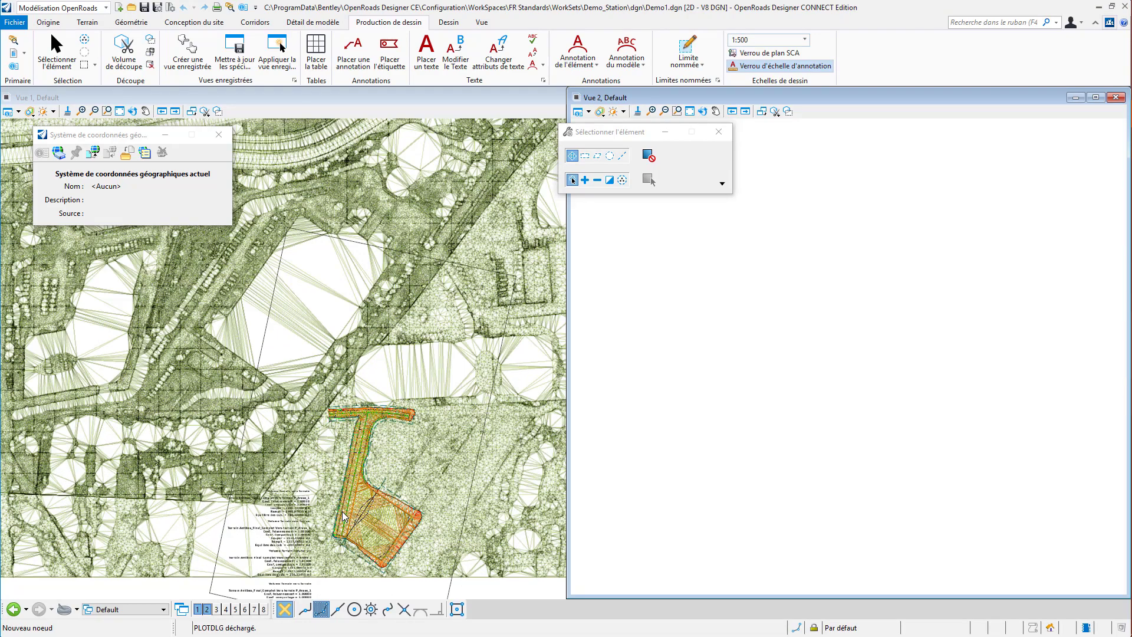
scroll(343, 516, up, 4)
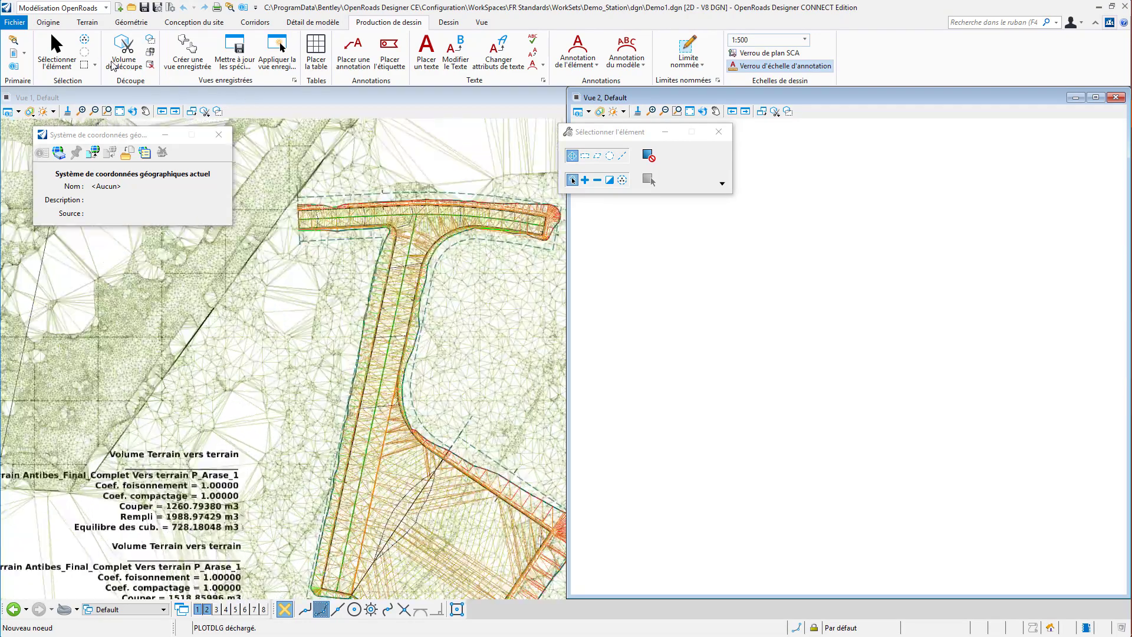
scroll(354, 490, up, 3)
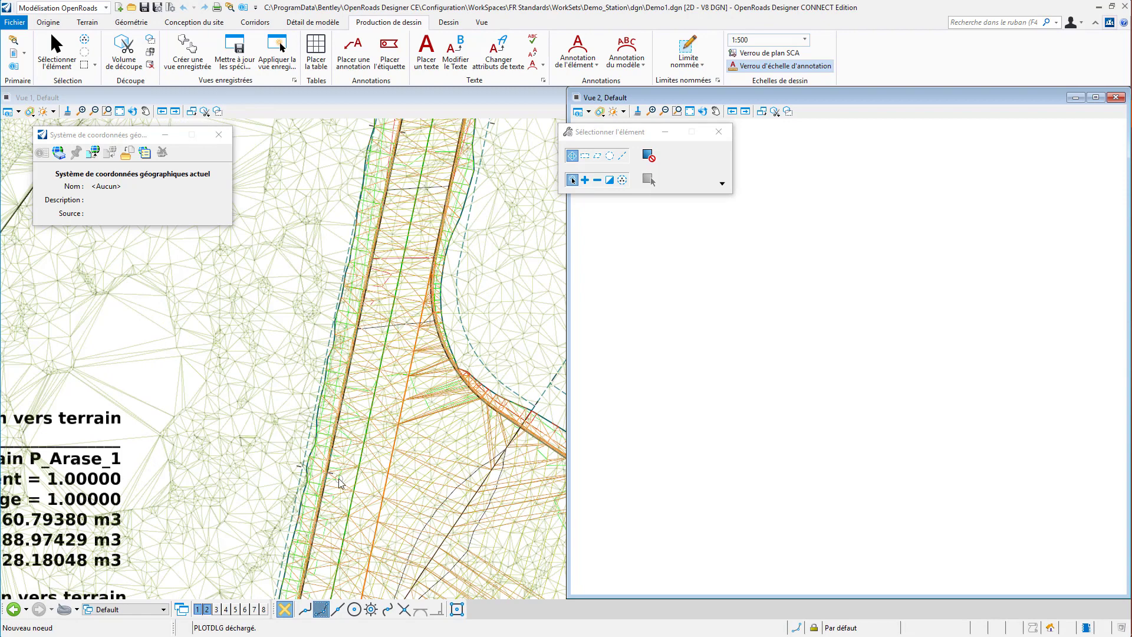
click(355, 486)
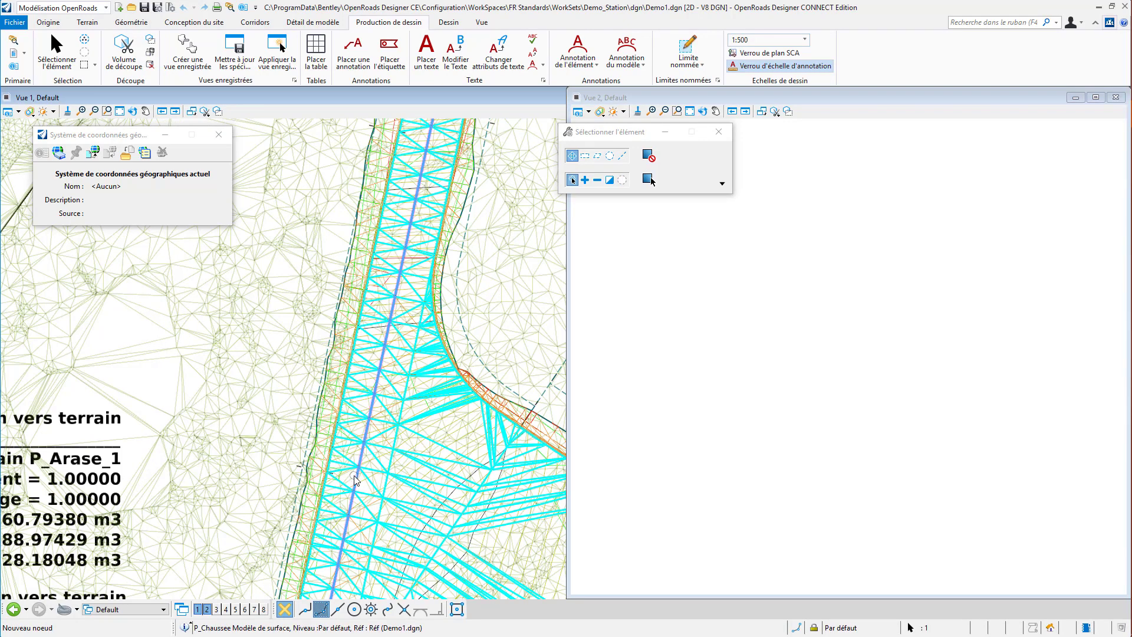
click(358, 479)
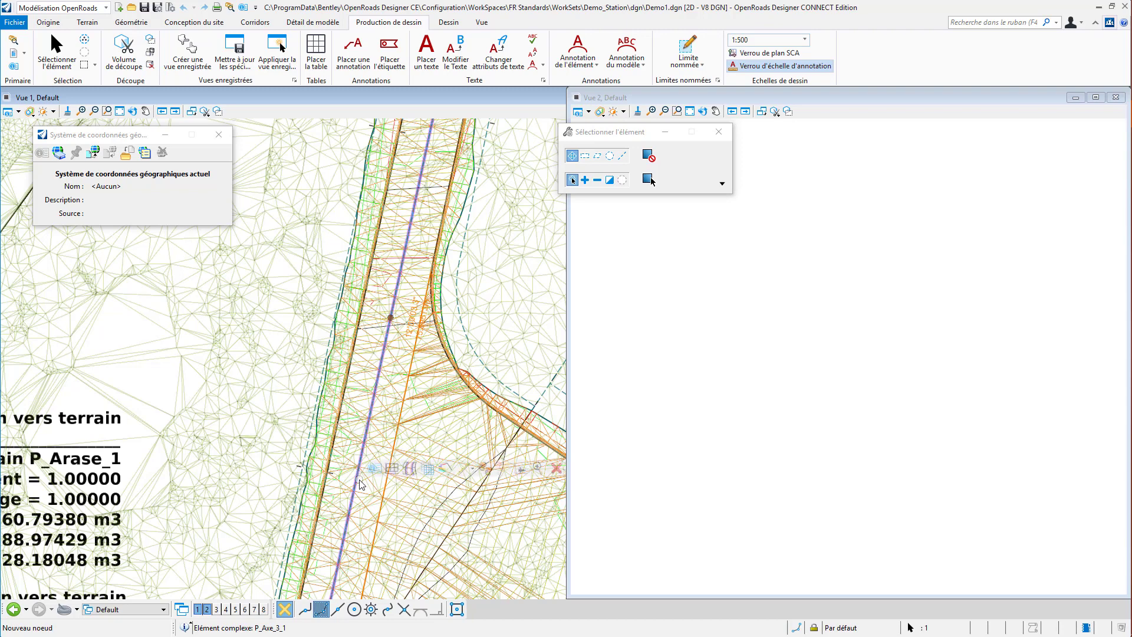
click(392, 469)
click(651, 407)
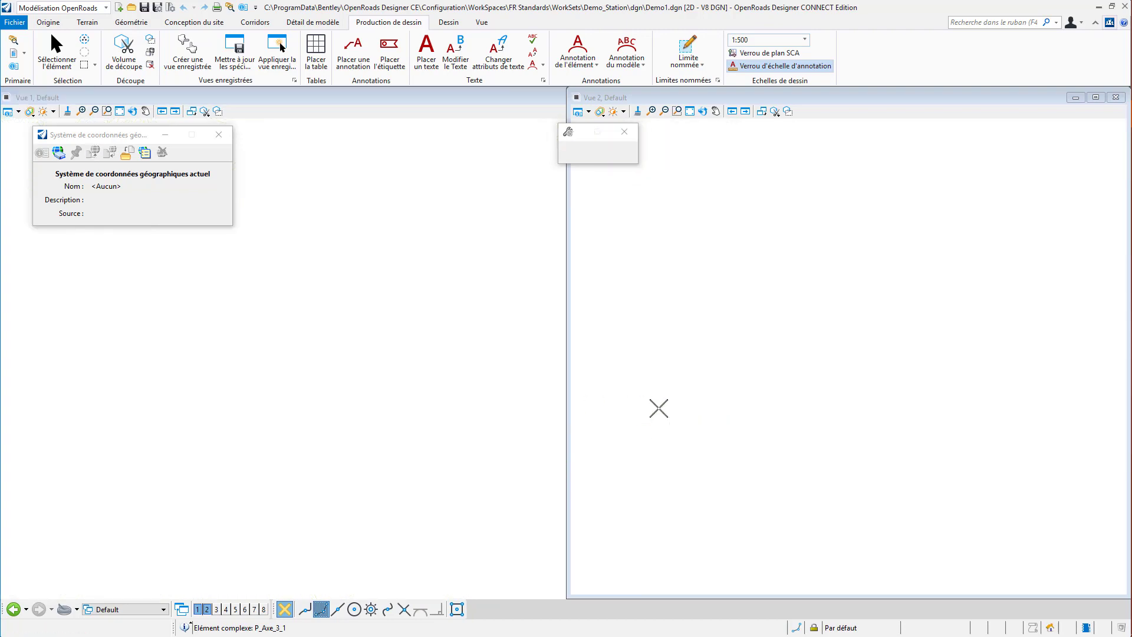
scroll(659, 408, down, 1)
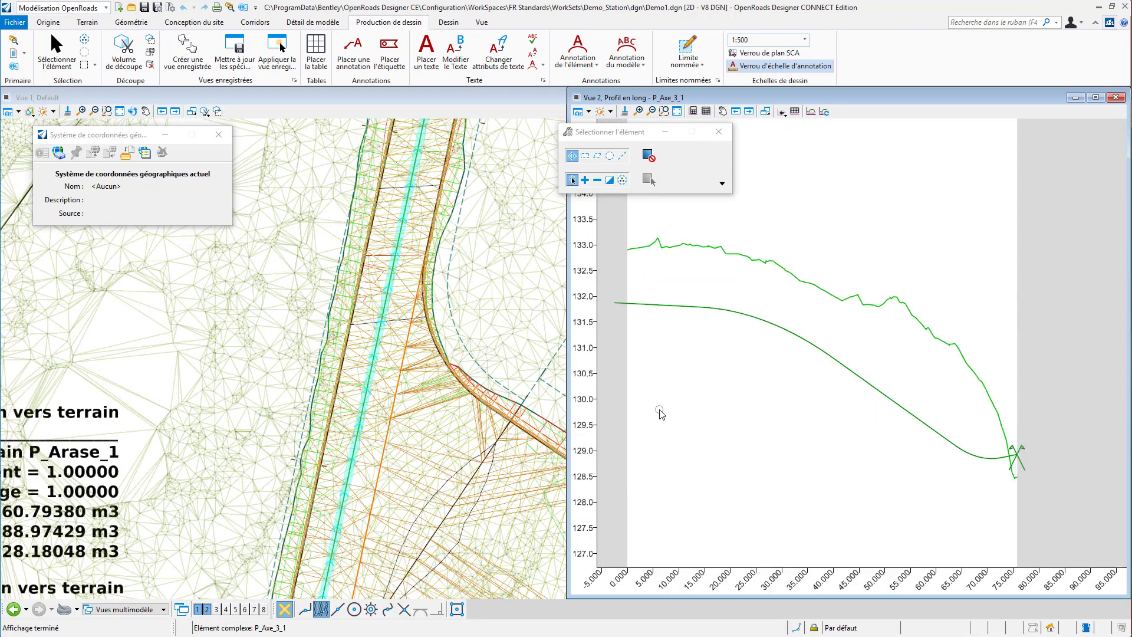
Start a civil profile named boundary using the Profil en Long A3 200 20 Boite drawing seed and pick the P_Axe_3_1 profile.
click(688, 53)
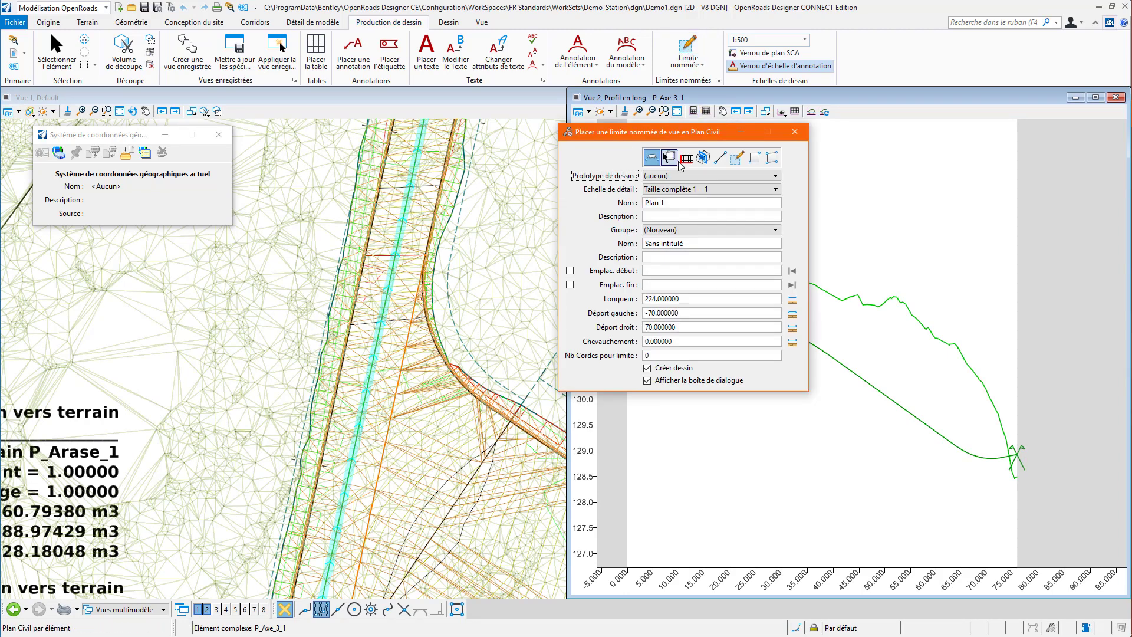
drag(627, 133, 344, 141)
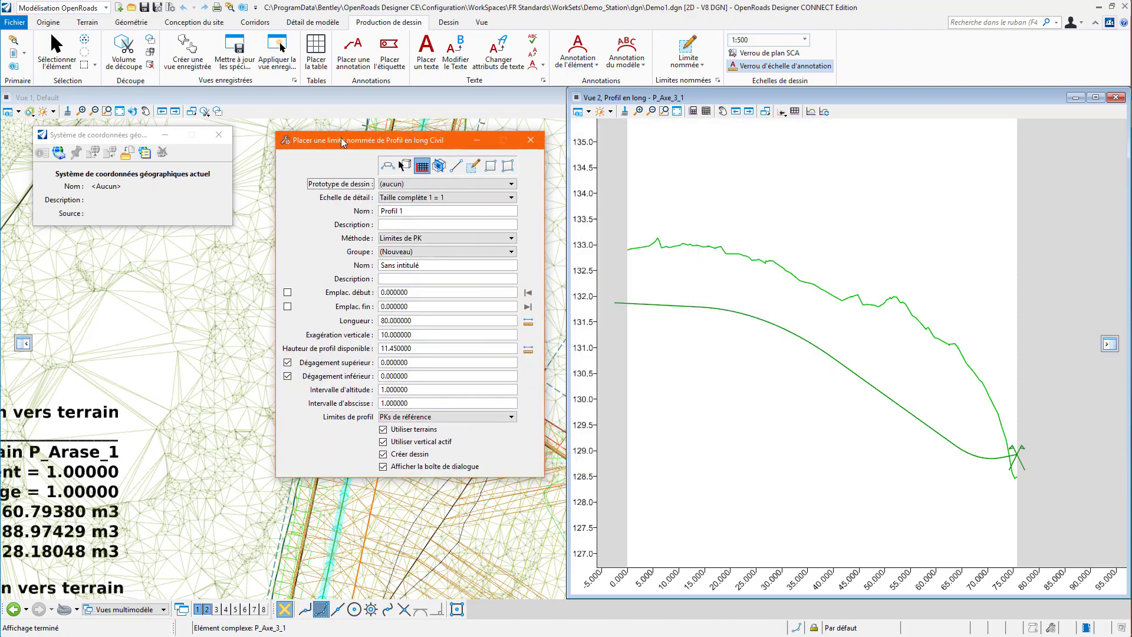
click(405, 185)
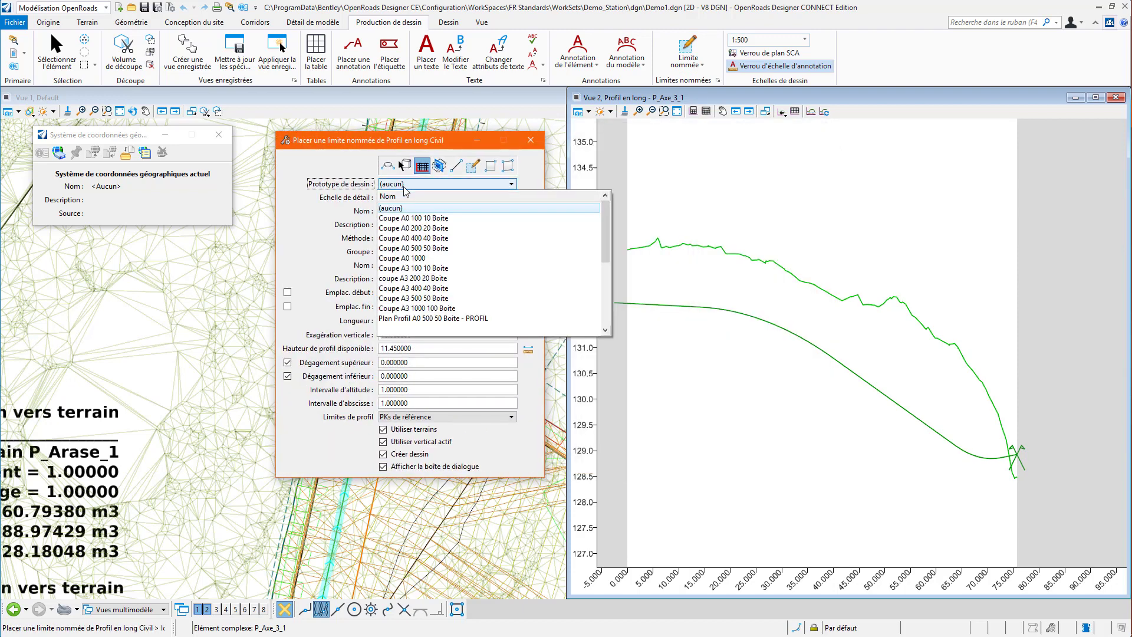
scroll(444, 260, down, 4)
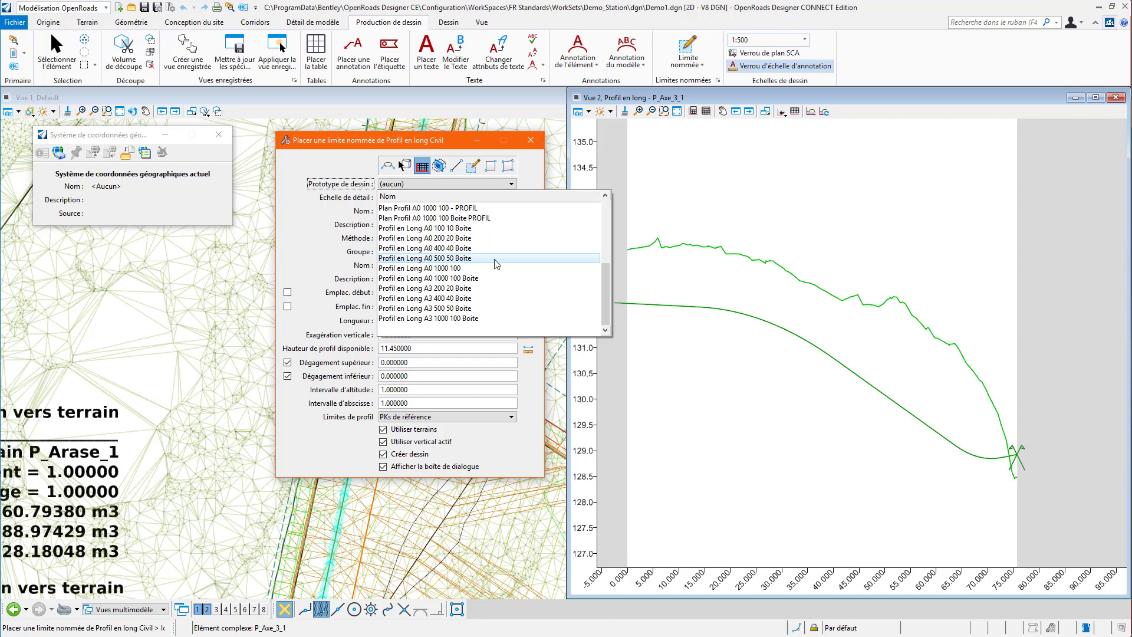
click(484, 289)
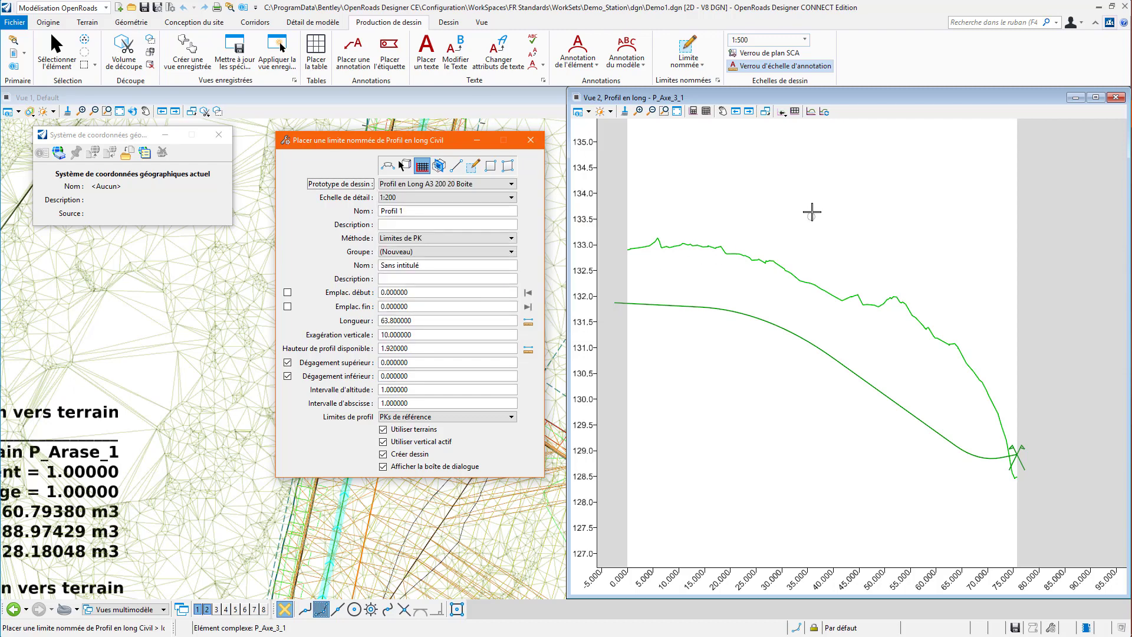
click(811, 214)
scroll(745, 217, down, 2)
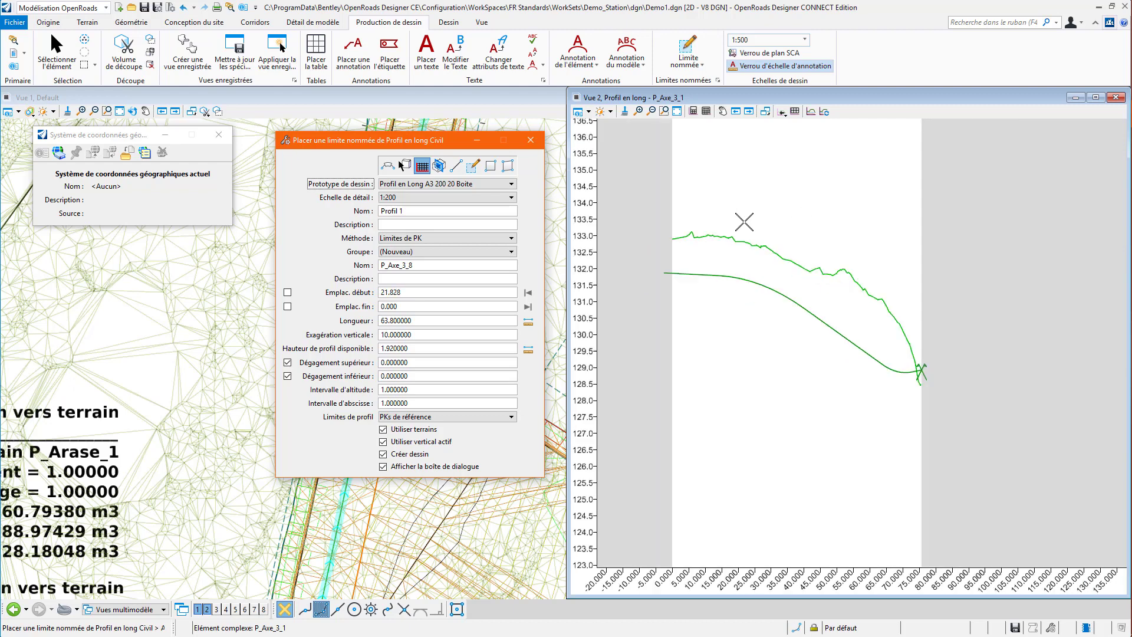
Lock the profile boundary's start at -2.515 and end at 75.695, and switch its drawing seed to Profil en Long A0 200 20 Boite.
click(528, 292)
scroll(715, 325, down, 9)
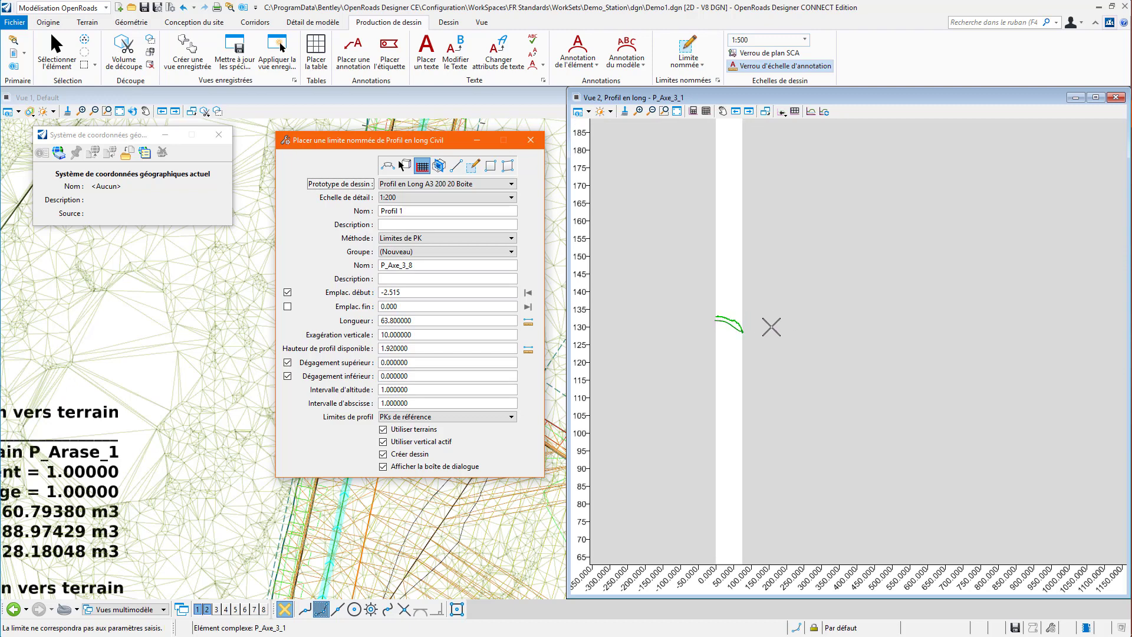
scroll(843, 324, up, 1)
click(421, 186)
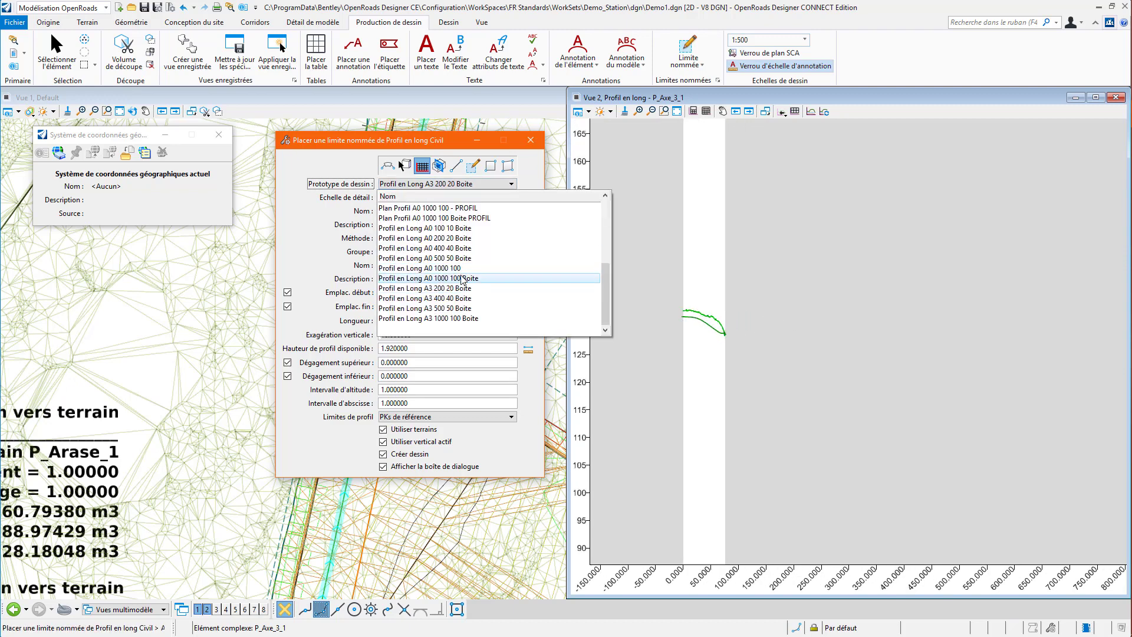
click(431, 238)
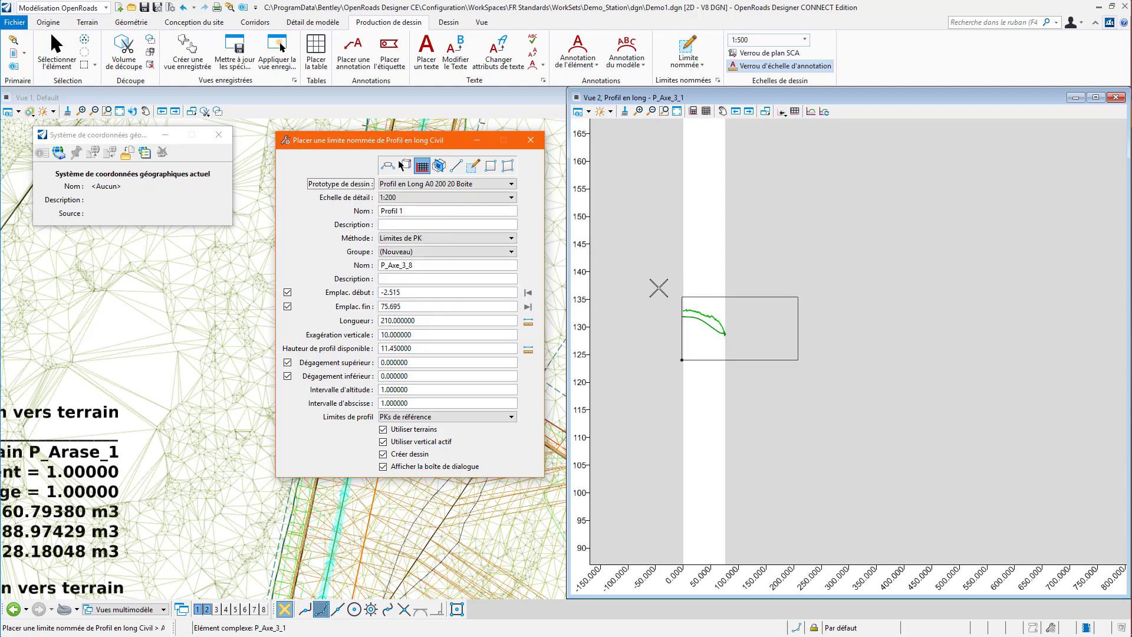
click(679, 325)
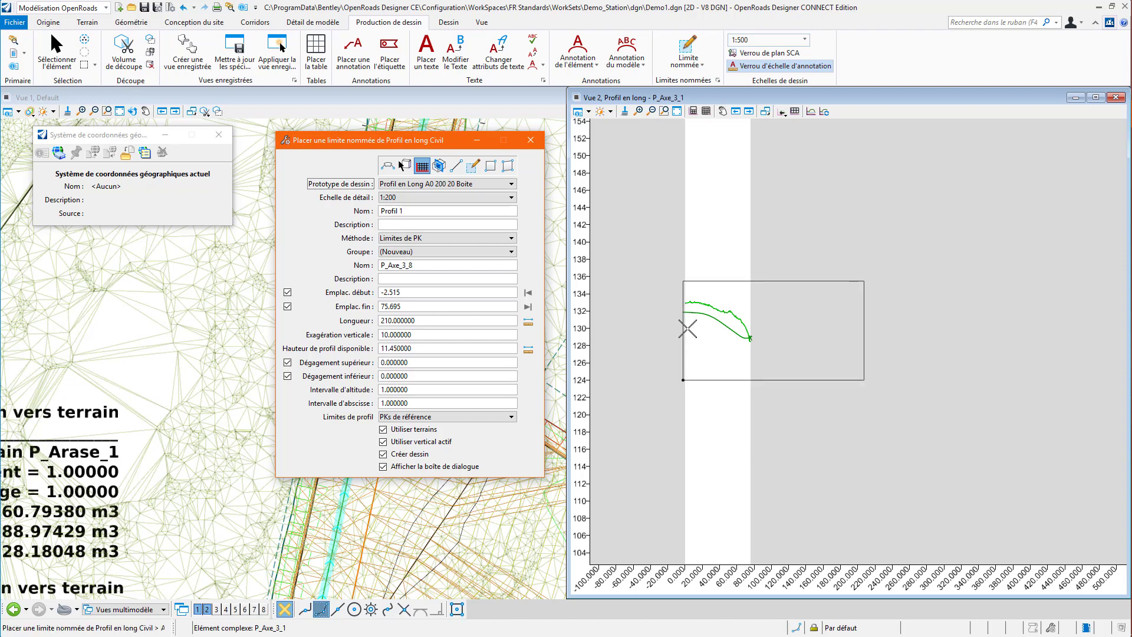
Set the boundary length to 80, place the profile boundary, and create its 1:200 drawing and sheet Profil 1.
click(421, 323)
double_click(421, 323)
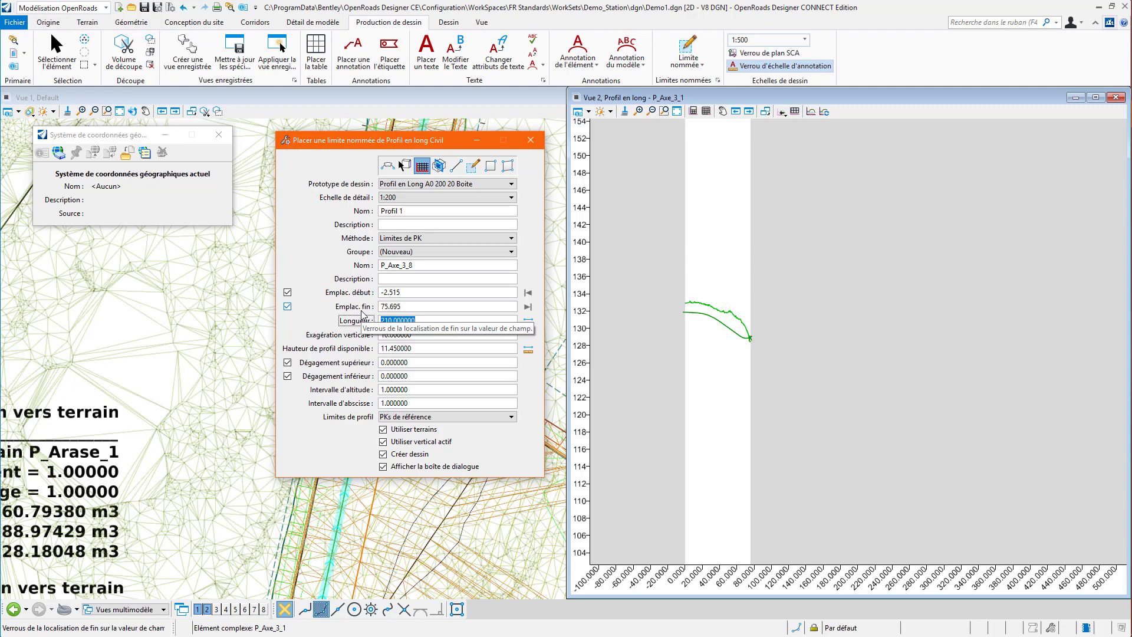
text(80)
key(Tab)
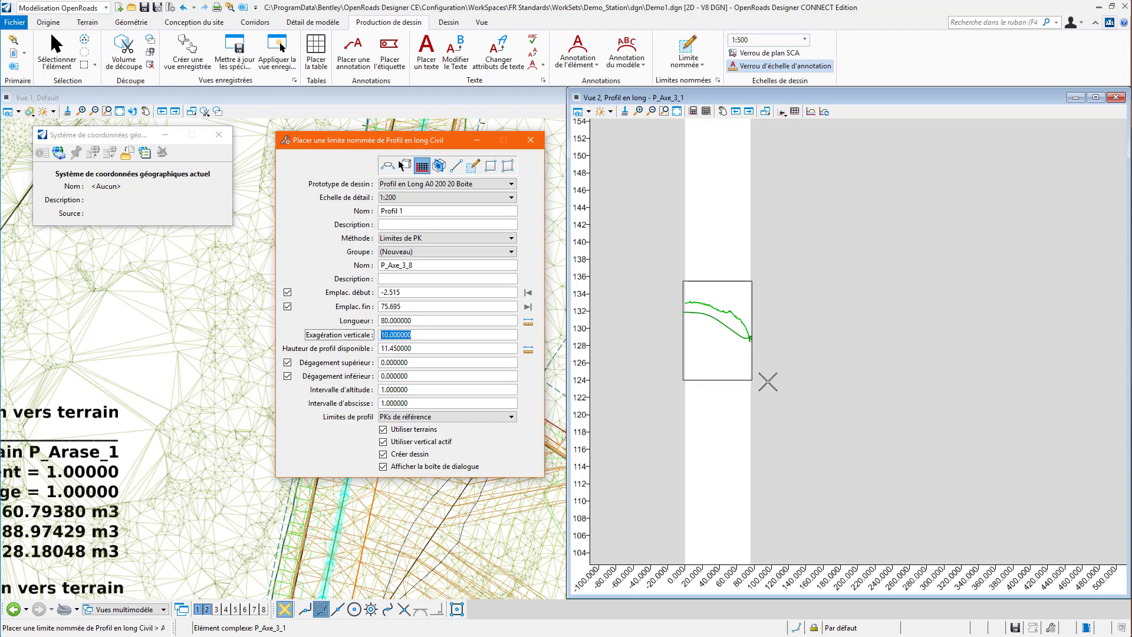
click(767, 381)
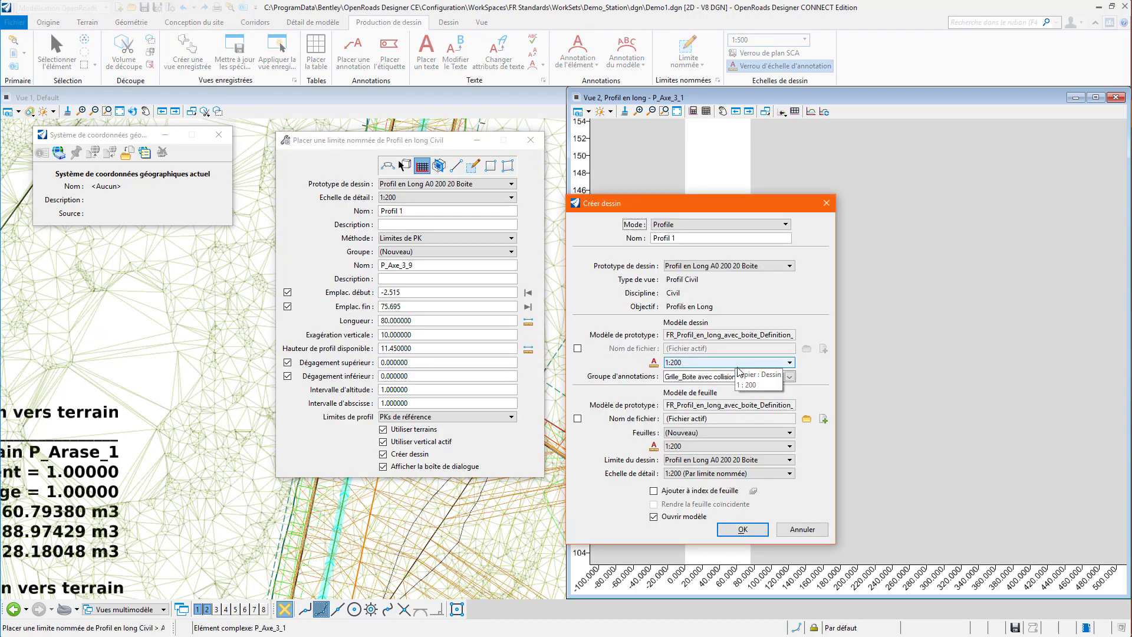
click(743, 529)
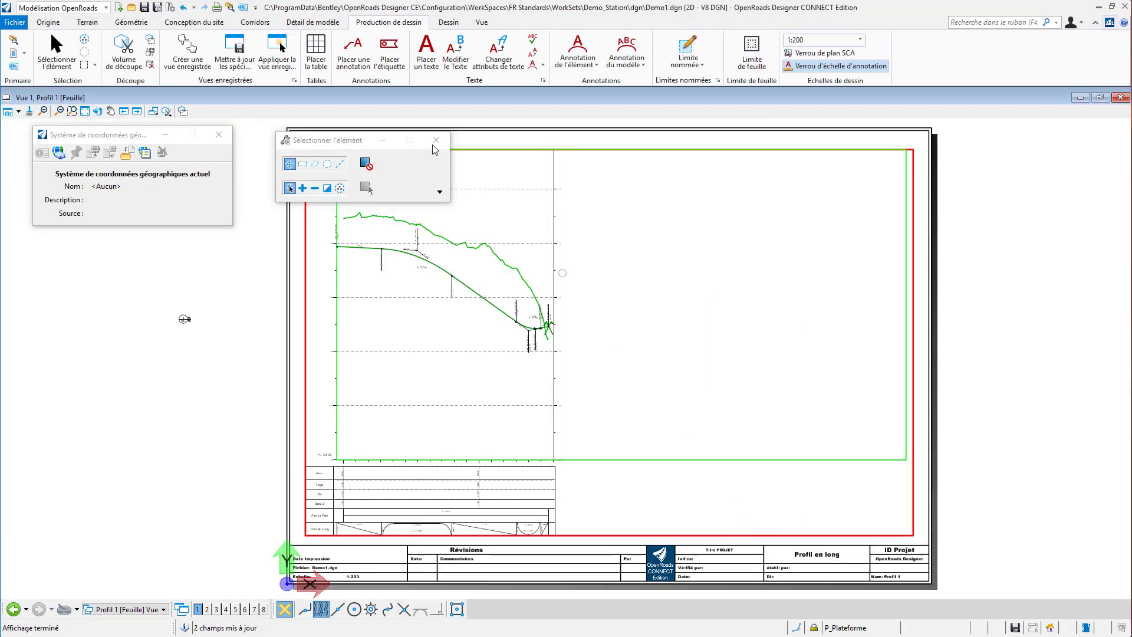
Examine the profile sheet's data table rows and the slope, elevation and curve annotations along the road profile.
scroll(272, 519, up, 5)
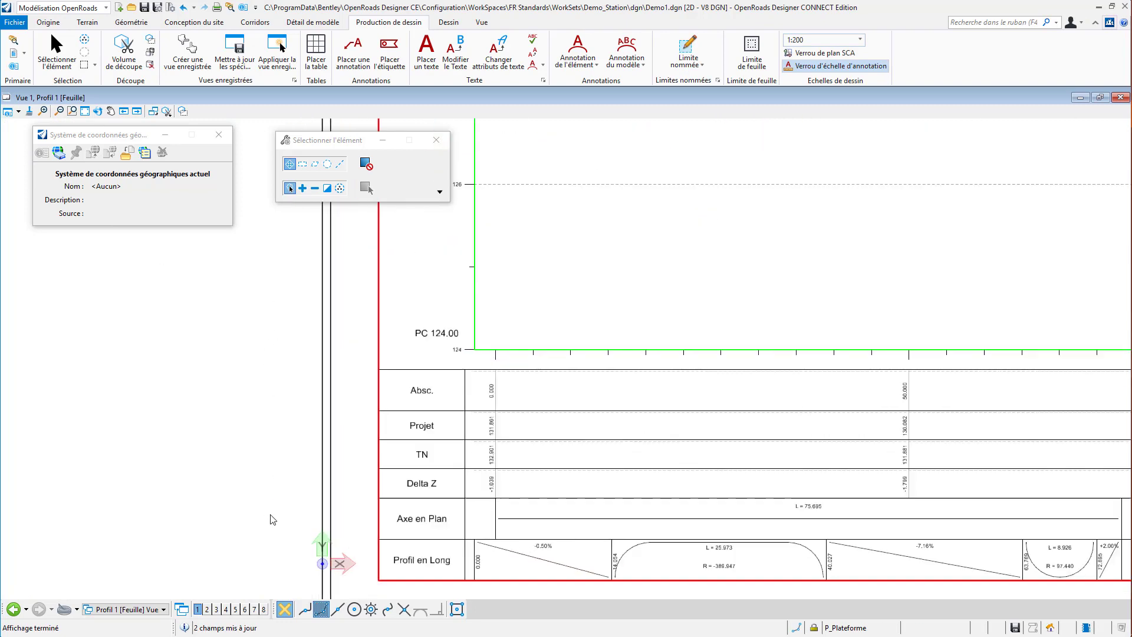
scroll(272, 519, up, 5)
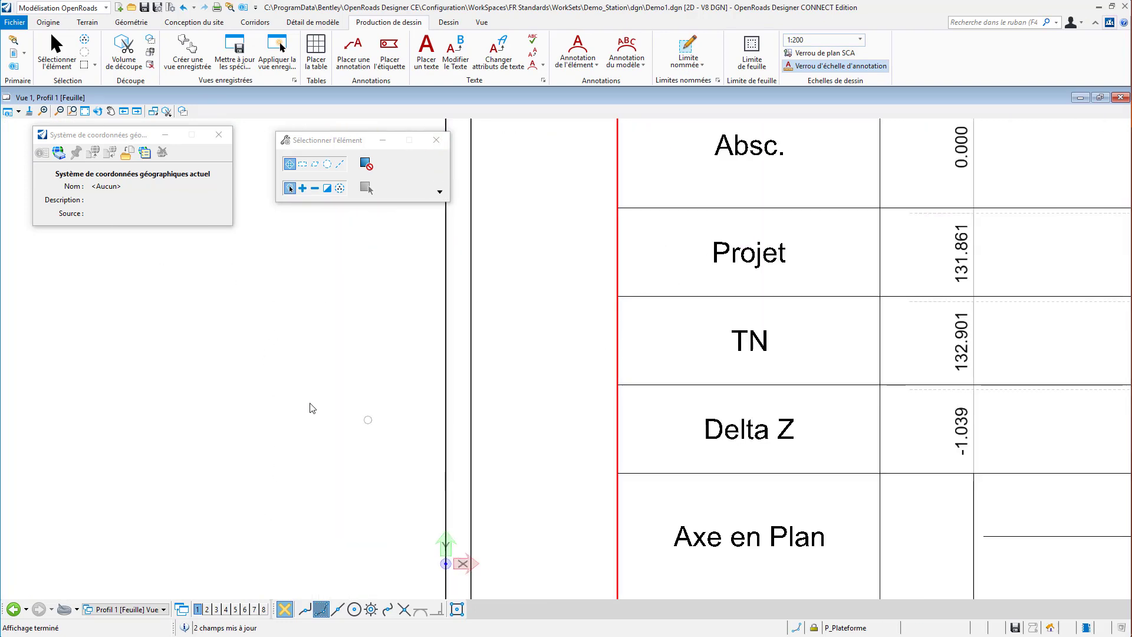
scroll(253, 420, down, 6)
middle_drag(598, 257, 577, 531)
middle_drag(519, 184, 500, 387)
scroll(467, 331, up, 4)
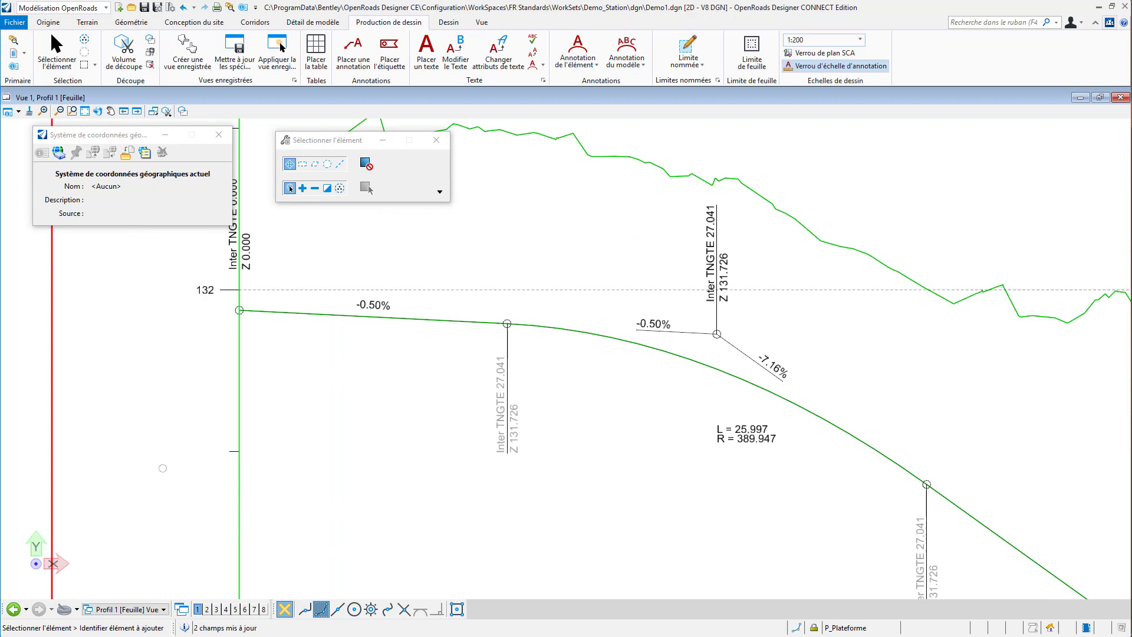
Return to the Default views, shrink the profile view, close the geographic coordinate system dialog, and bring the plan view of the platform to the front.
click(13, 609)
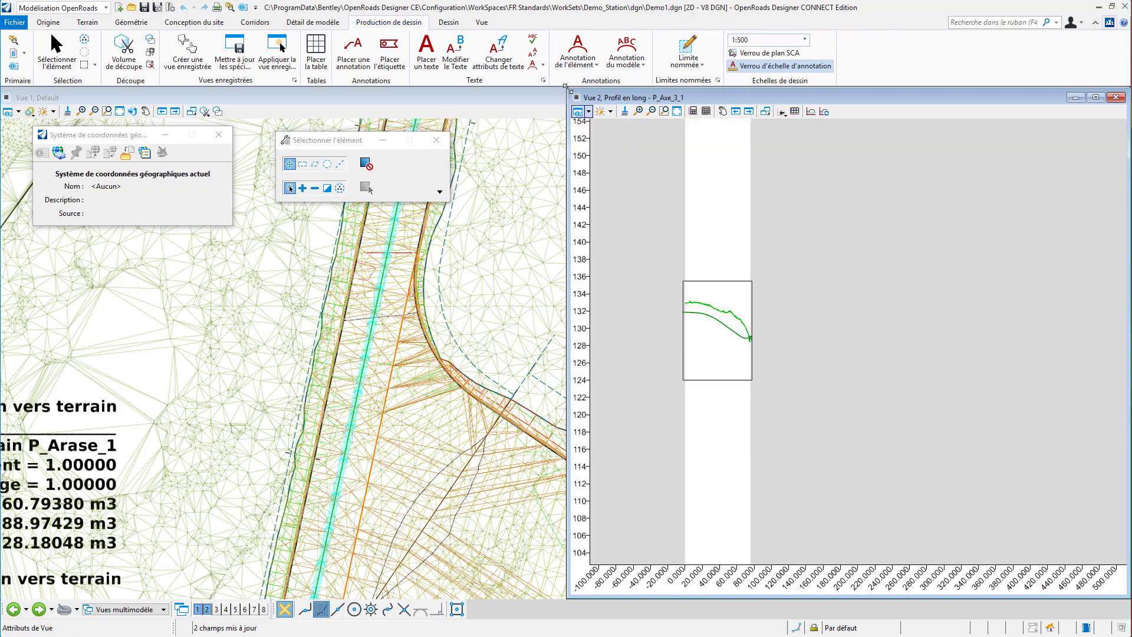
drag(566, 87, 798, 206)
scroll(553, 289, down, 2)
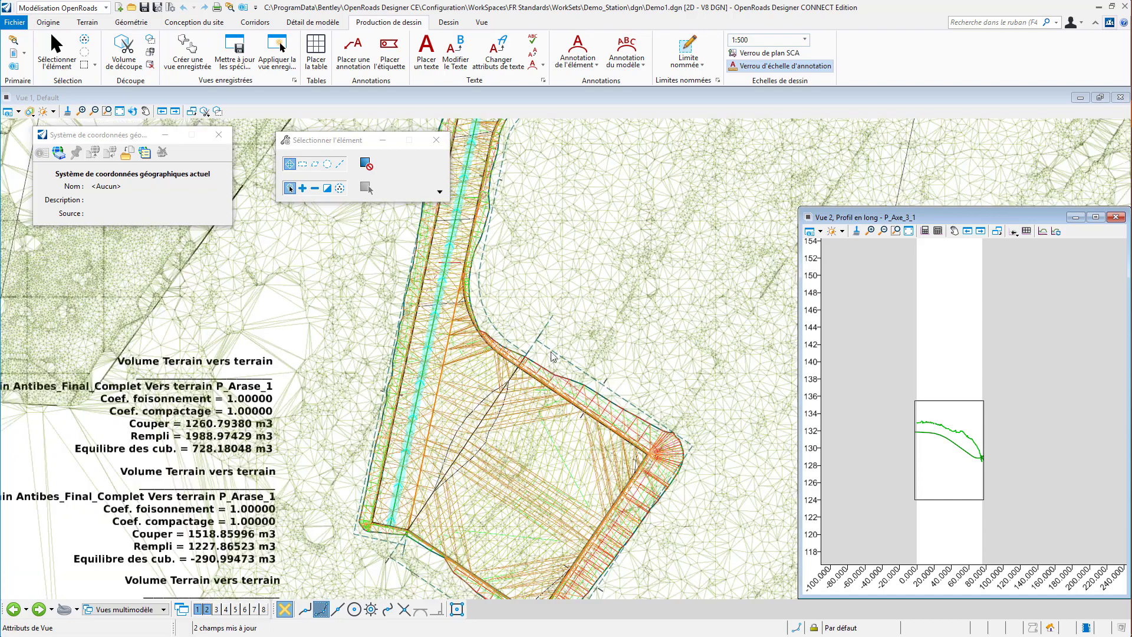
middle_drag(553, 356, 561, 268)
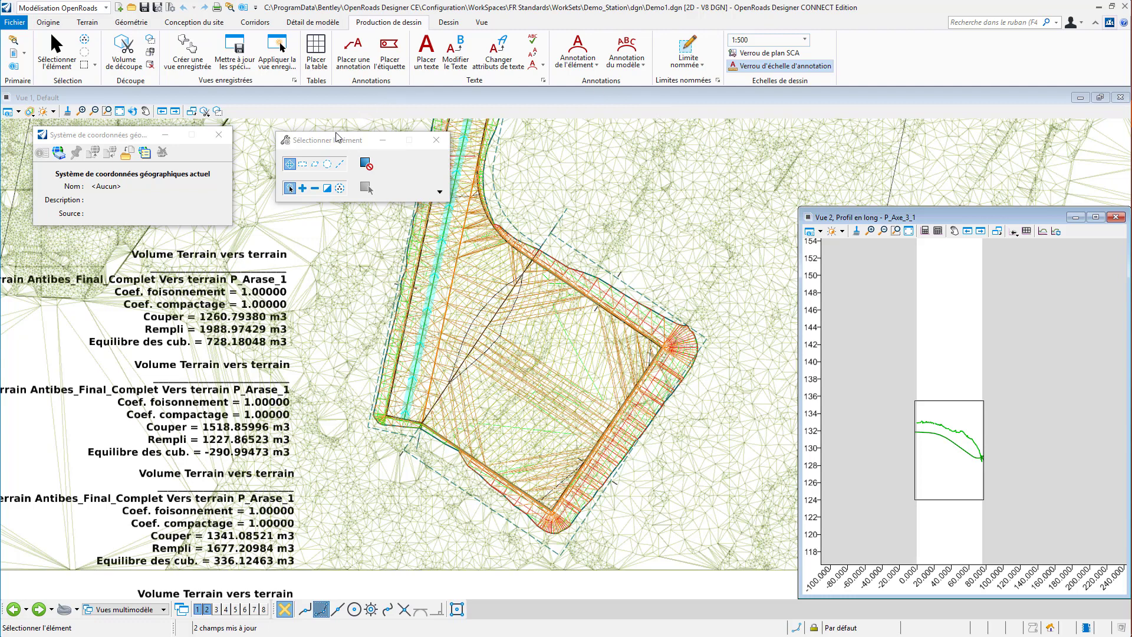
click(219, 135)
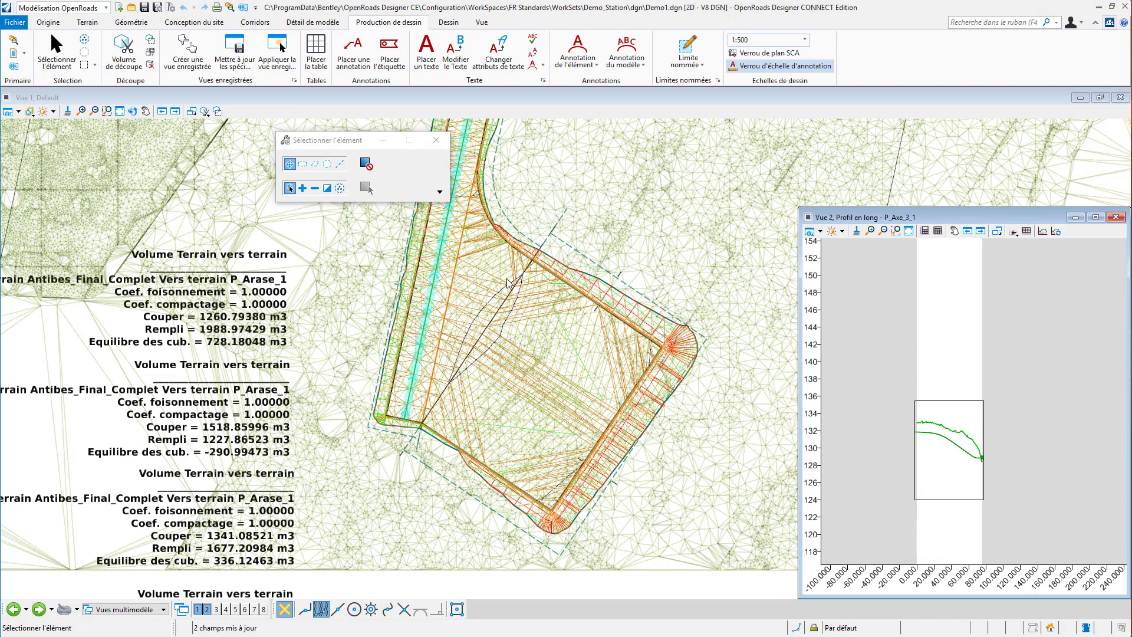
click(420, 104)
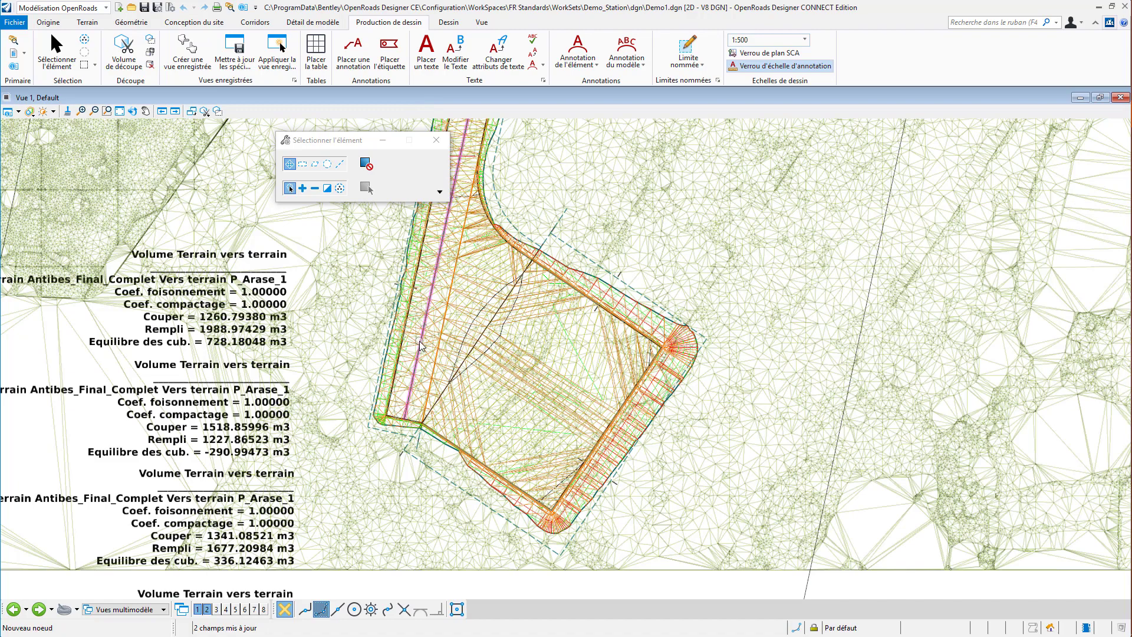
Start a civil cross-section named boundary using the PT A3 200 Boite drawing seed.
mouse_move(419, 346)
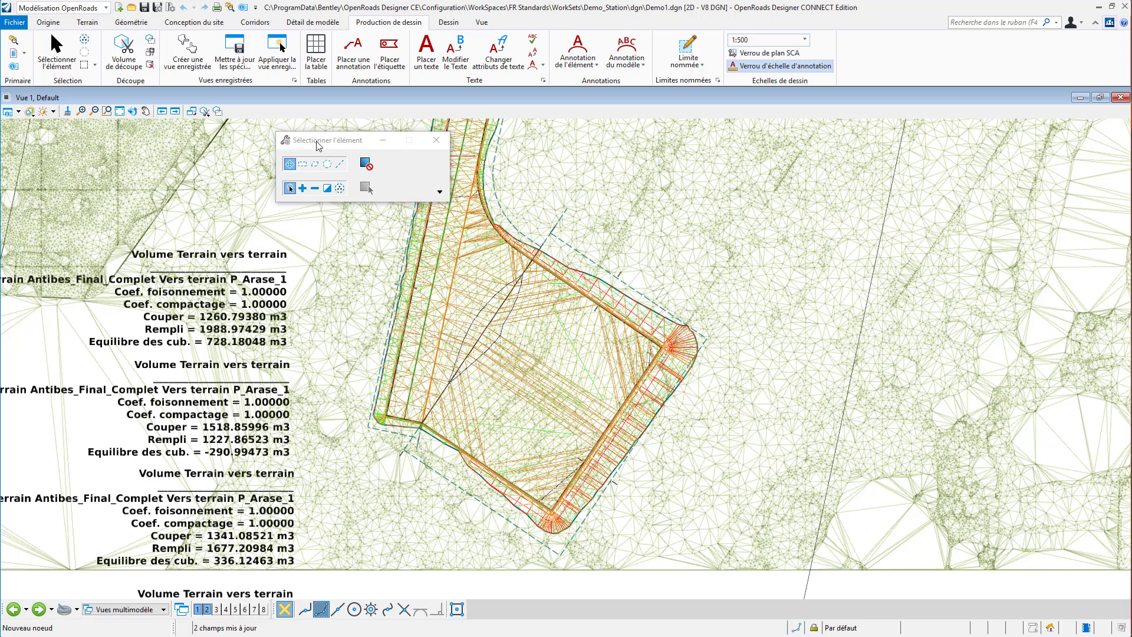
click(687, 47)
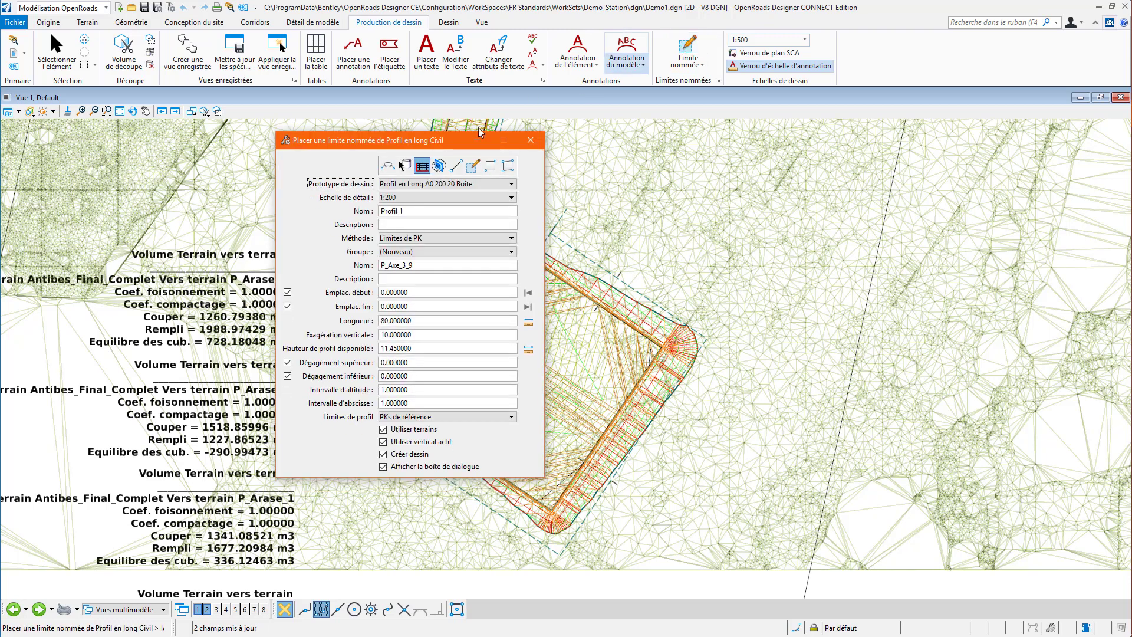
click(438, 166)
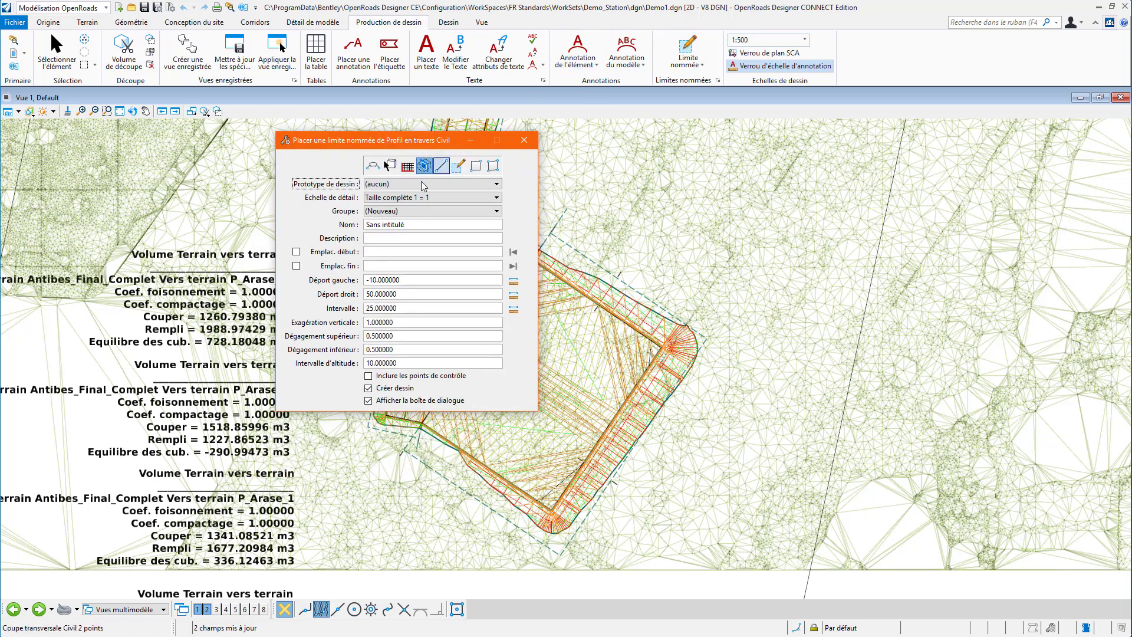
click(411, 185)
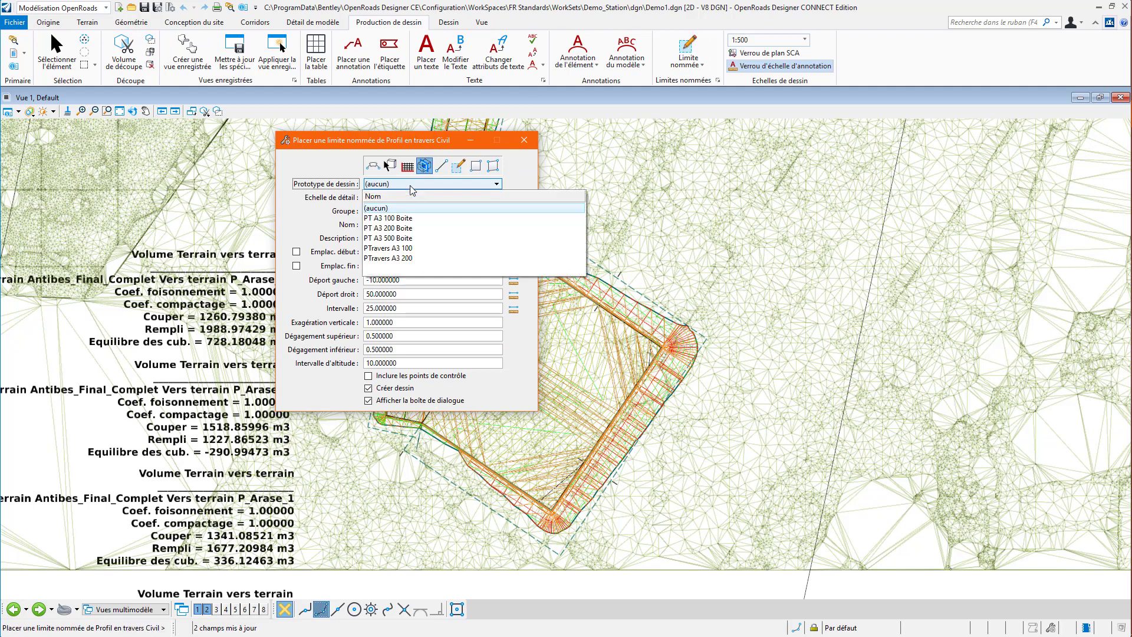
click(411, 228)
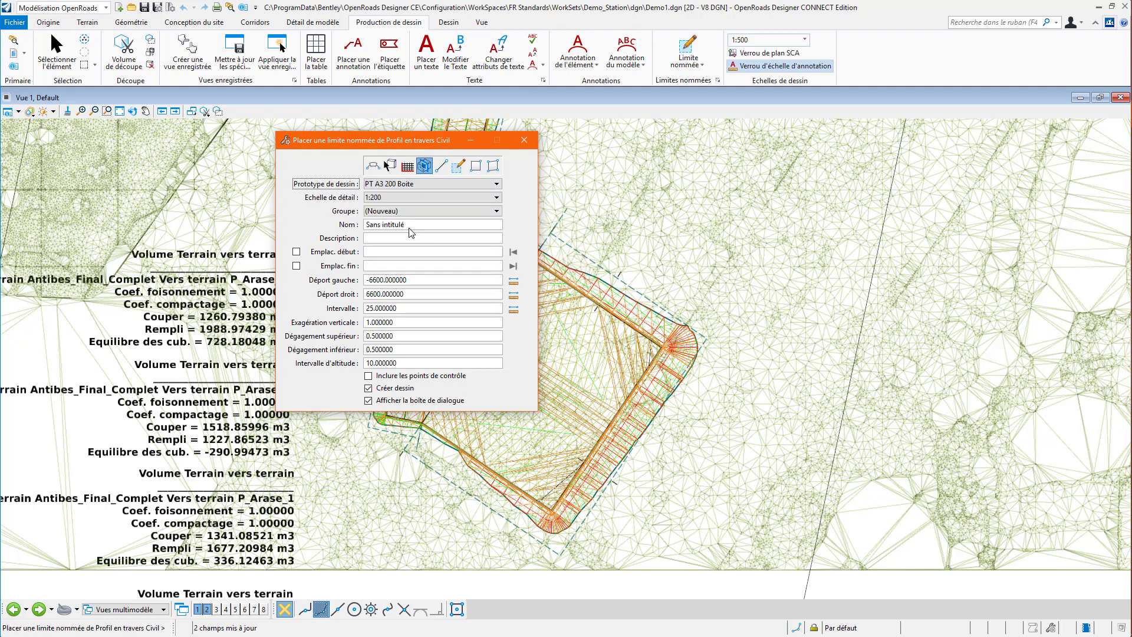
Set the cross-section left offset to -10, right offset to 50 and interval to 10.
click(319, 282)
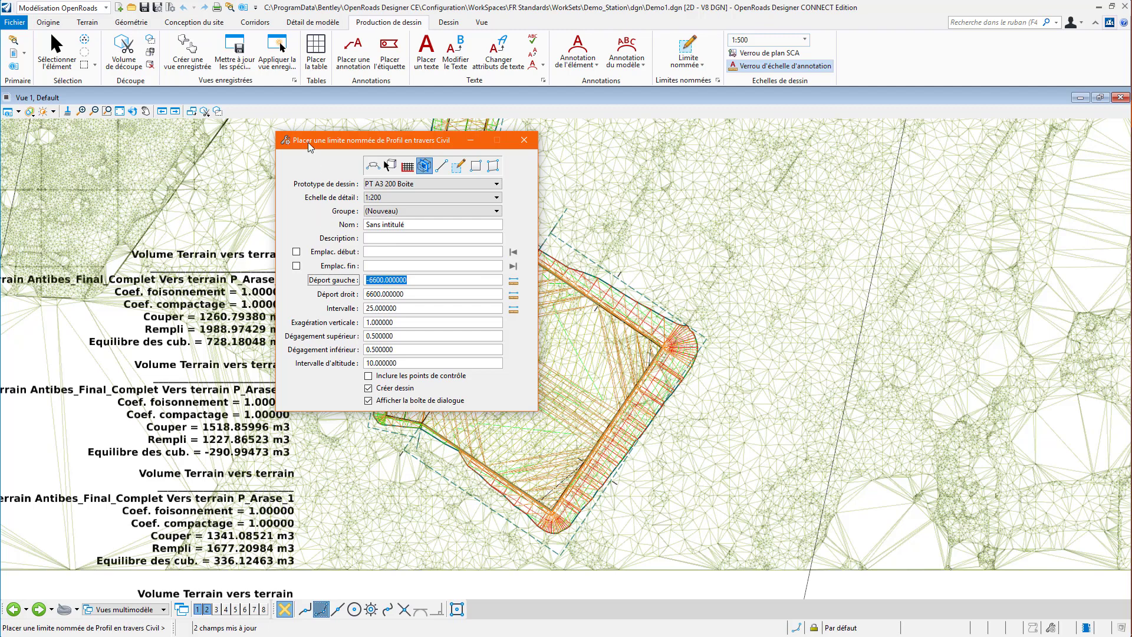
drag(328, 144, 602, 189)
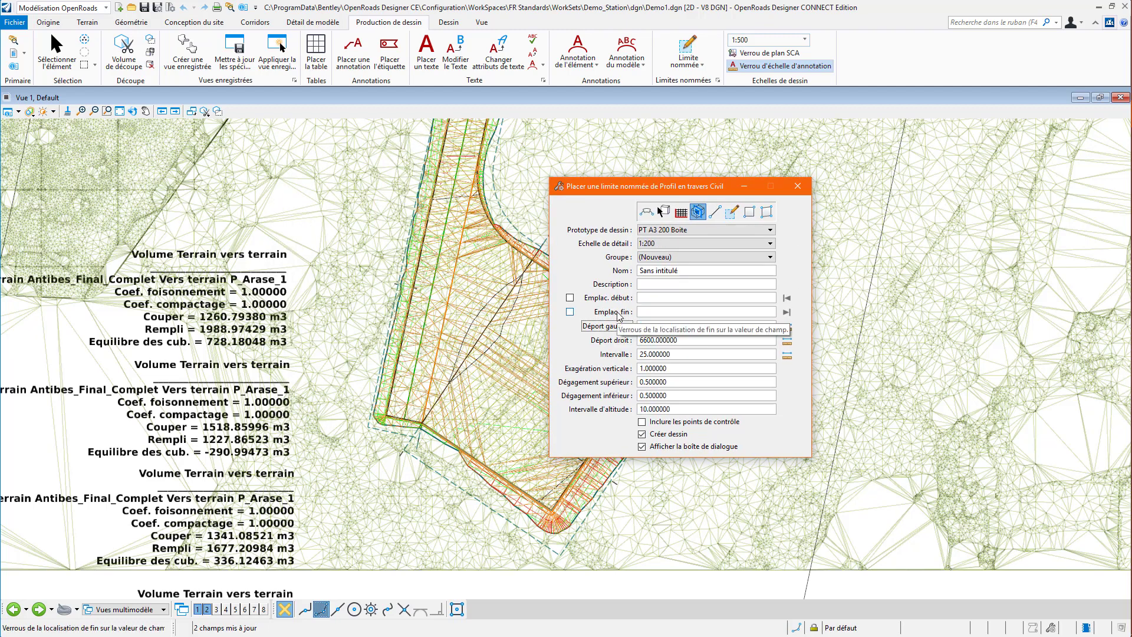
key(Tab)
text(50)
key(Tab)
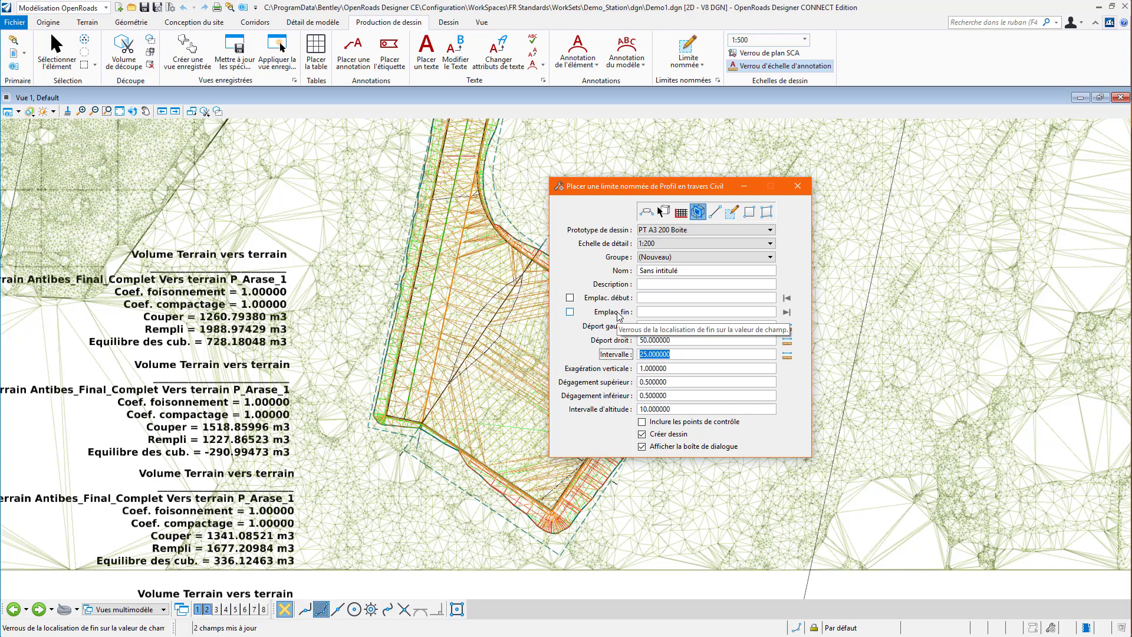
text(10)
key(Tab)
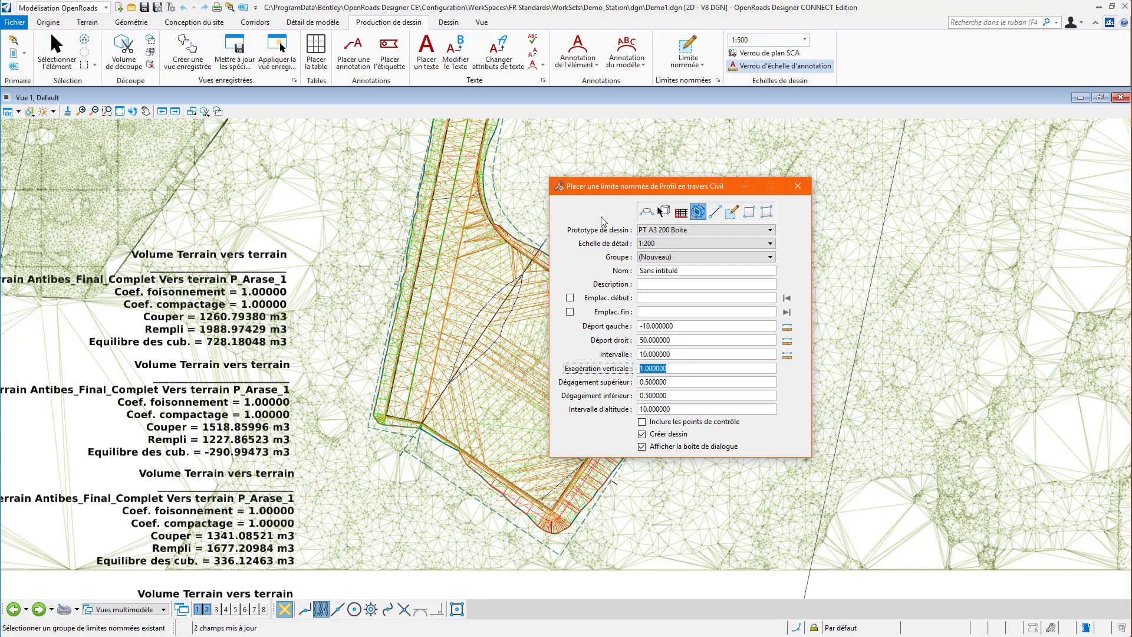
Pick the access road axis in the plan view as the reference for the cross-section boundaries.
drag(585, 185, 779, 141)
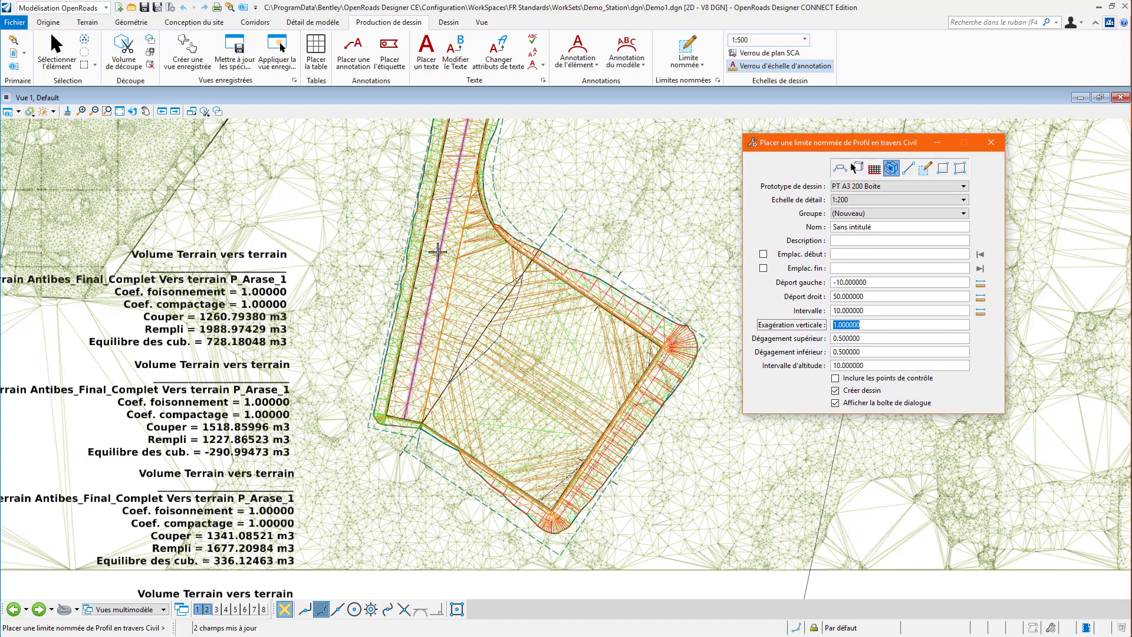
click(471, 255)
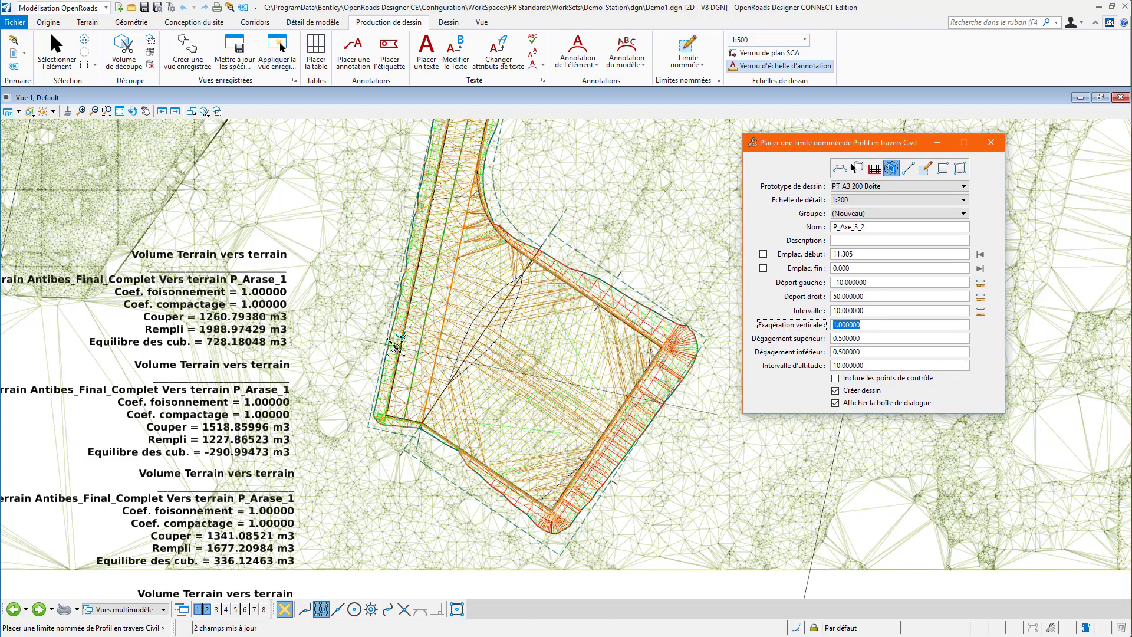
scroll(361, 350, up, 1)
scroll(360, 350, up, 1)
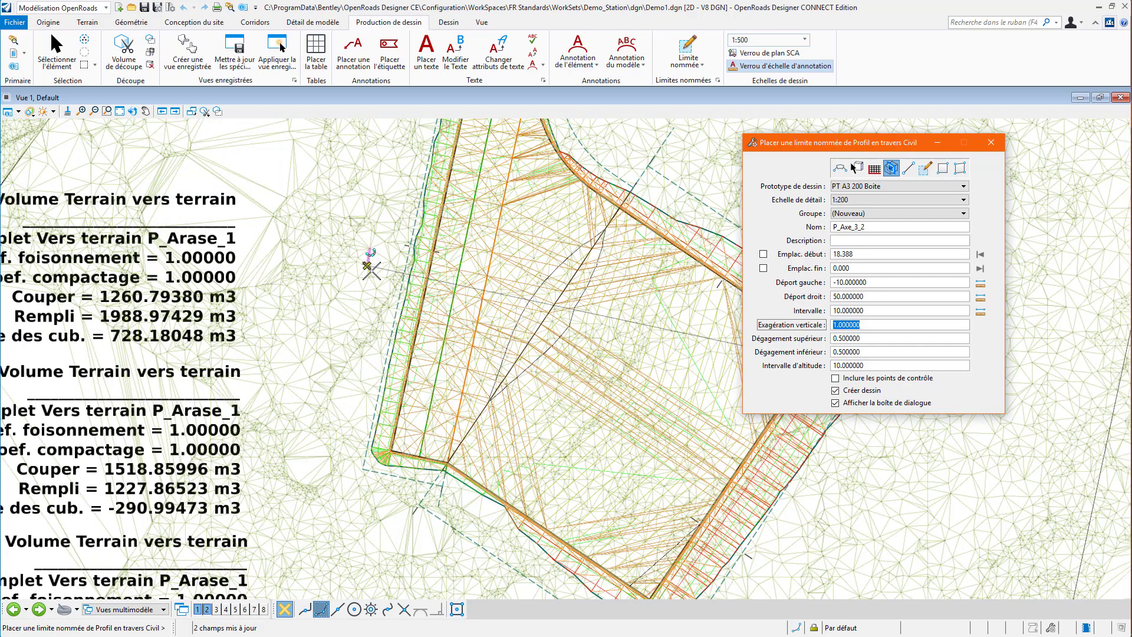
scroll(370, 275, down, 1)
scroll(351, 409, down, 1)
scroll(350, 408, down, 1)
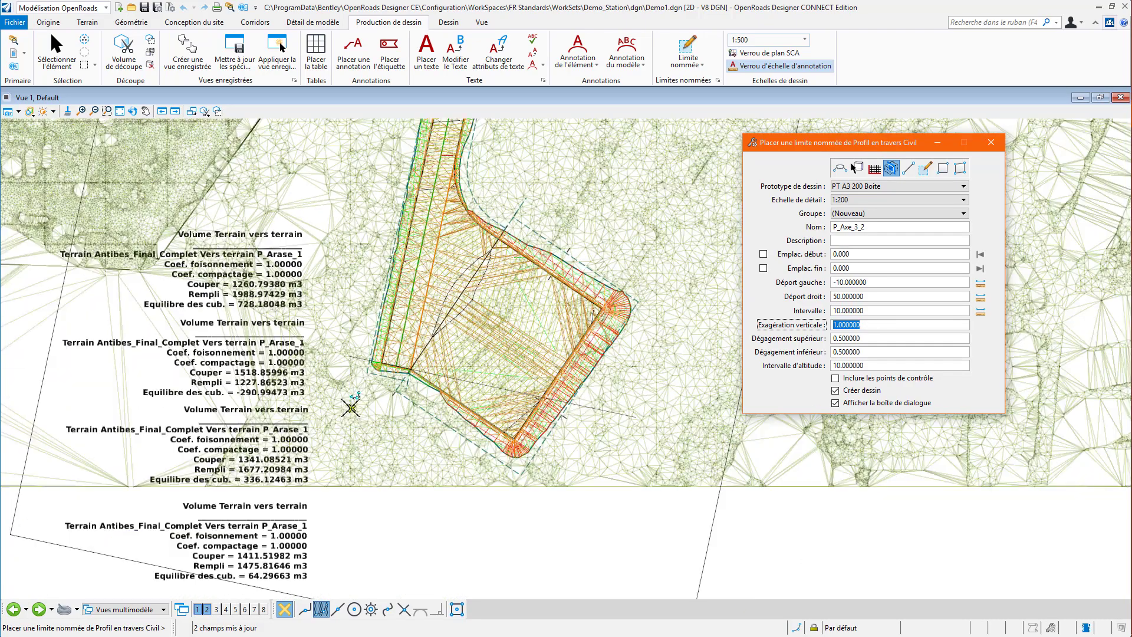
Lock the cross-section range to the axis's full length, from 0.000 to 75.695, and place the cross-section boundaries.
click(980, 254)
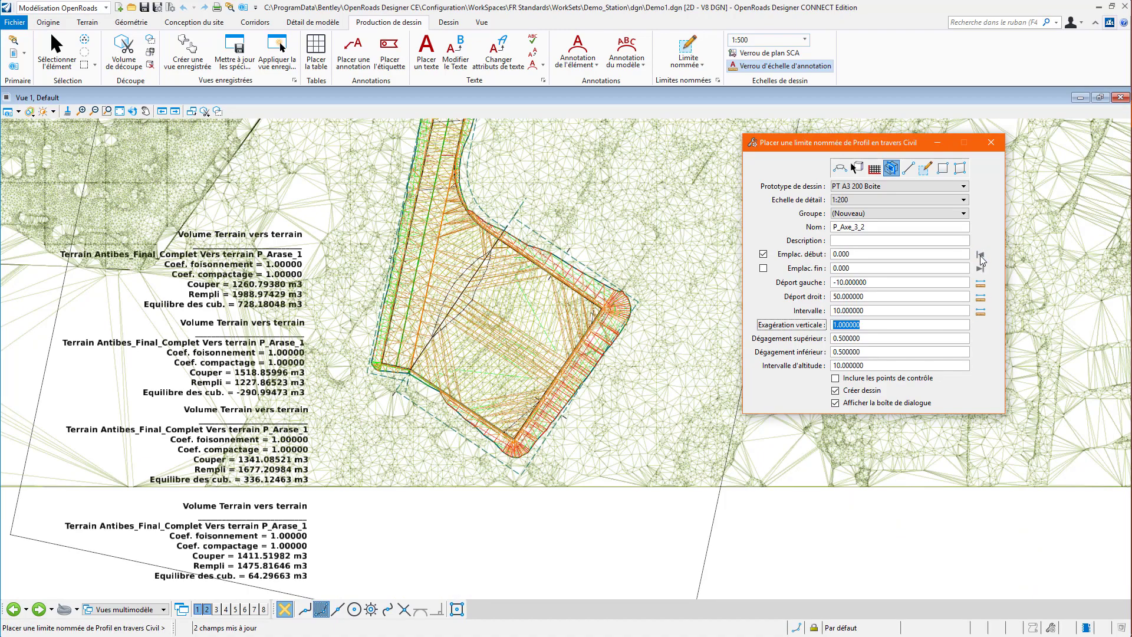
click(979, 268)
scroll(518, 397, down, 4)
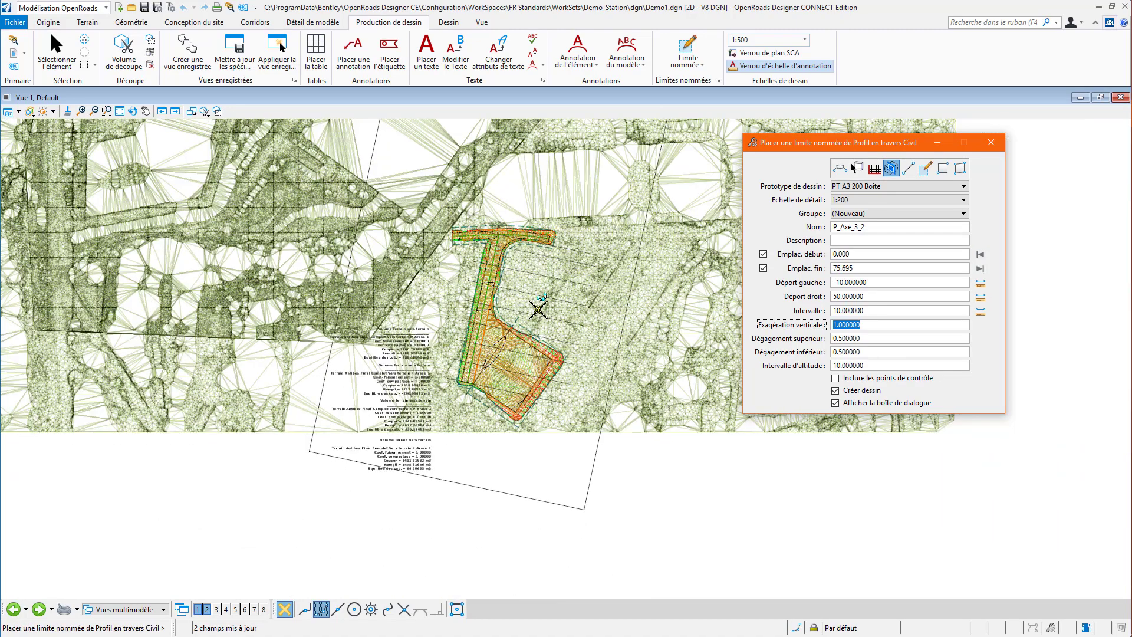
click(543, 303)
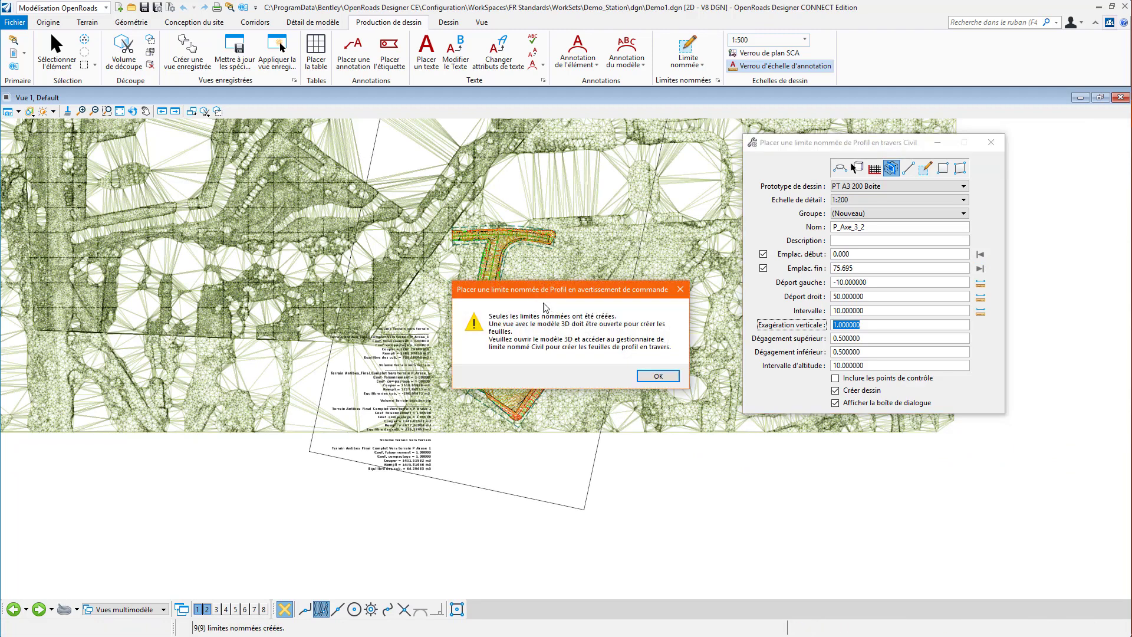
click(656, 376)
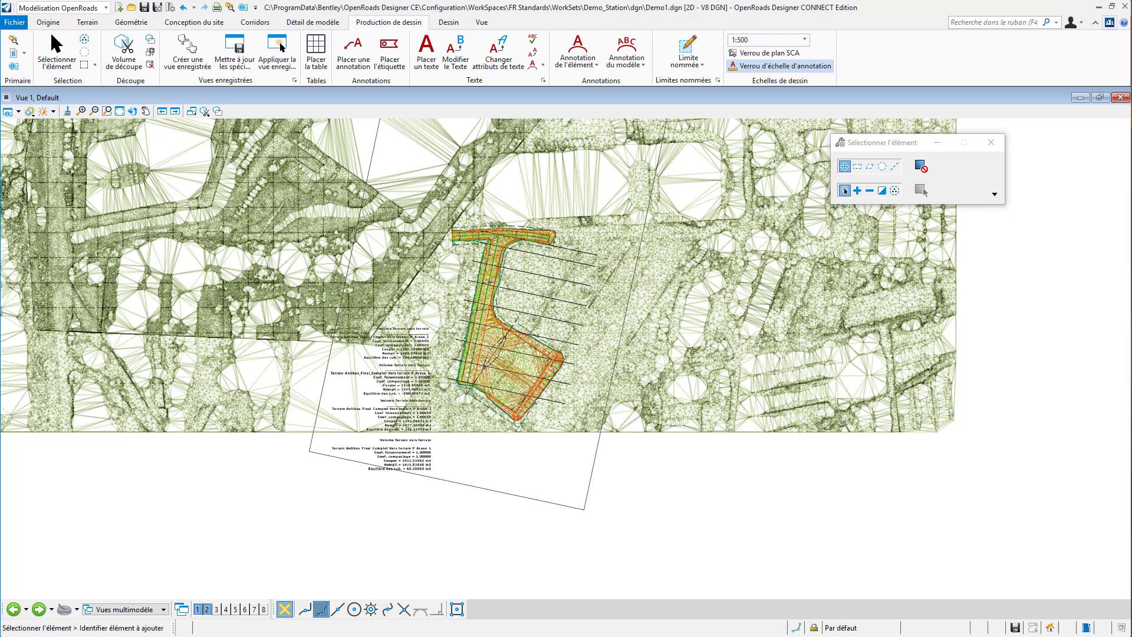
Open view 2 and display the Default-3D model in it.
click(207, 609)
click(208, 610)
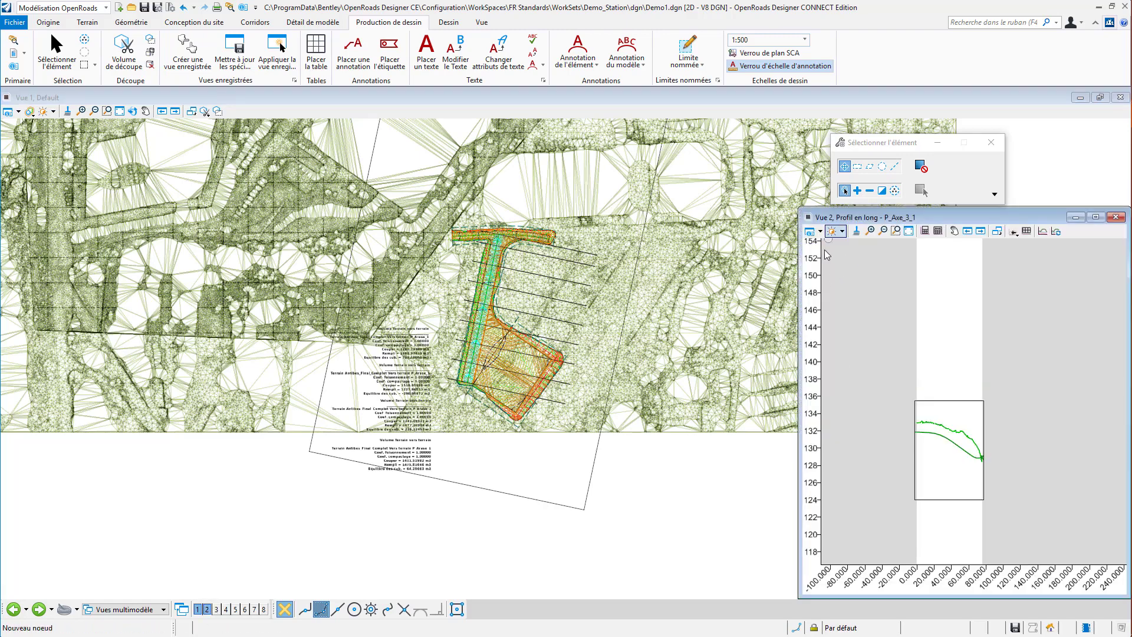
key(ctrl+b)
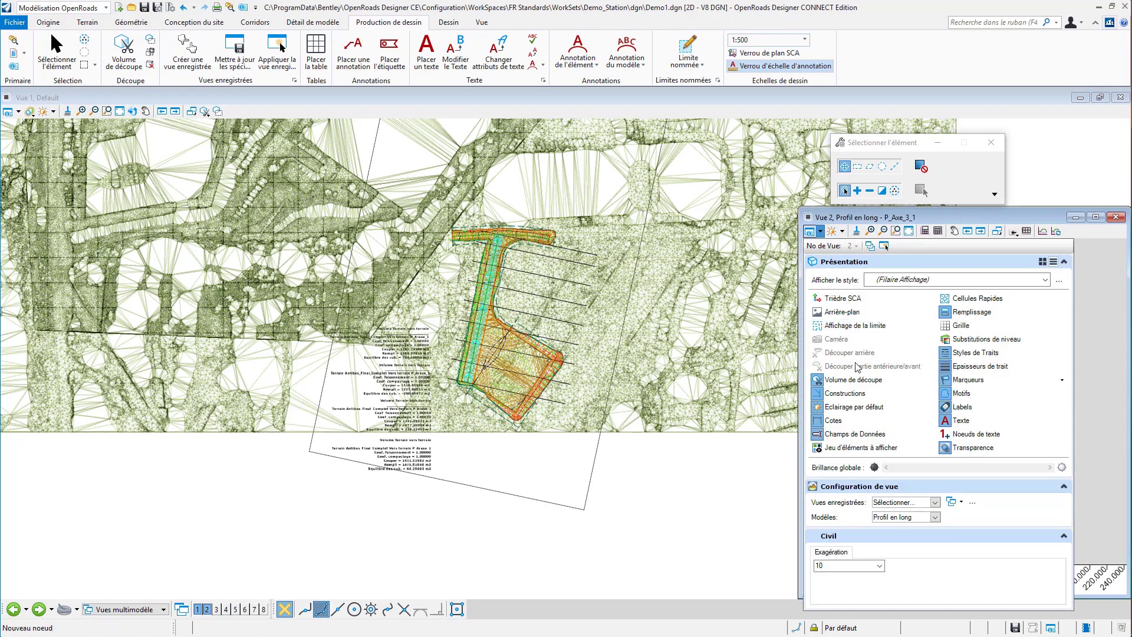
click(934, 517)
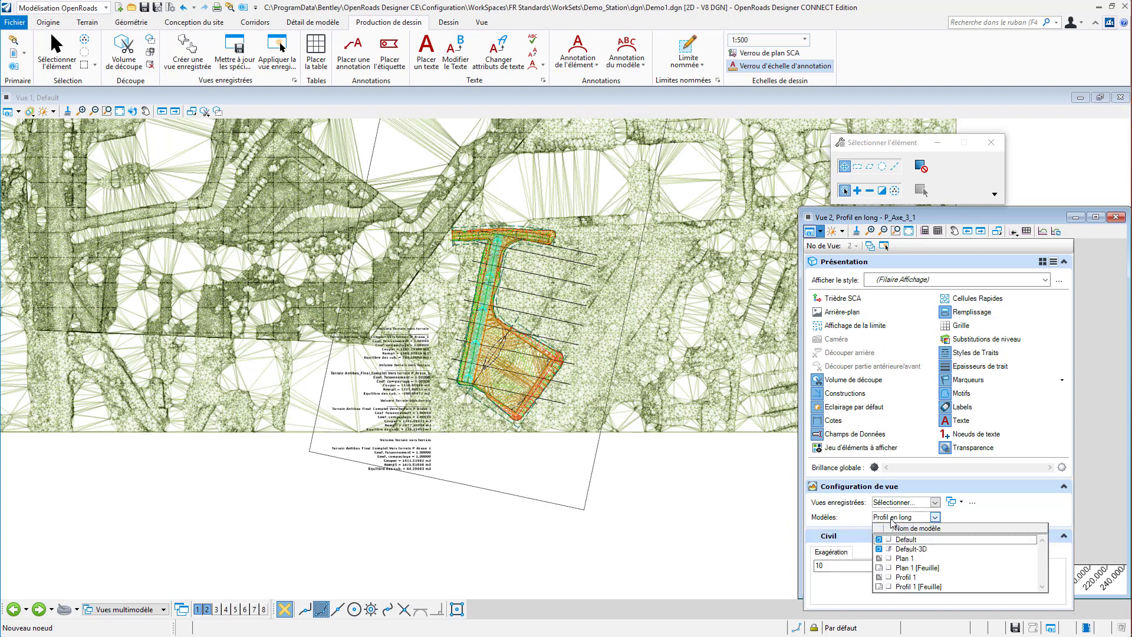
click(905, 549)
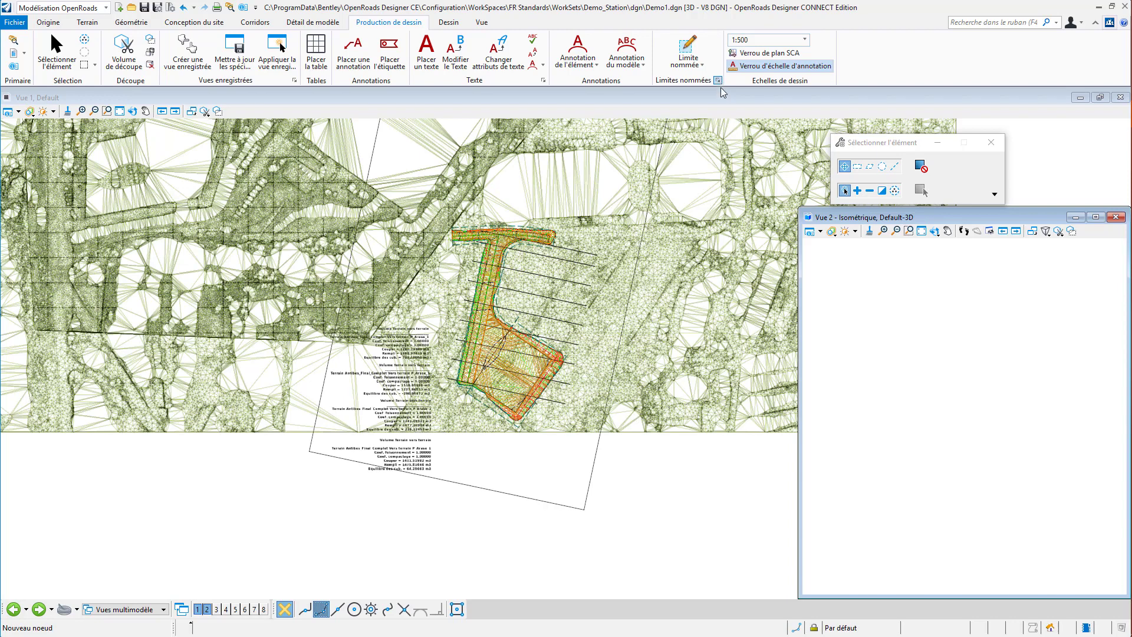
Generate the cross-section drawings and sheets from the P_Axe_3_2 cross-section group, and close the named boundaries list.
click(718, 81)
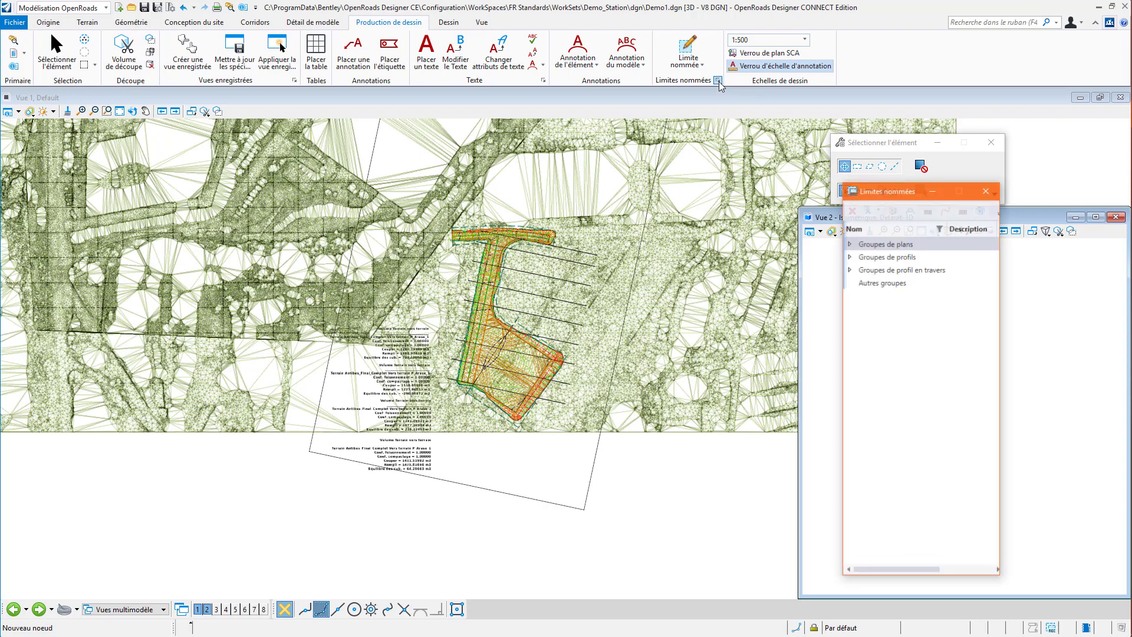
click(851, 270)
click(879, 284)
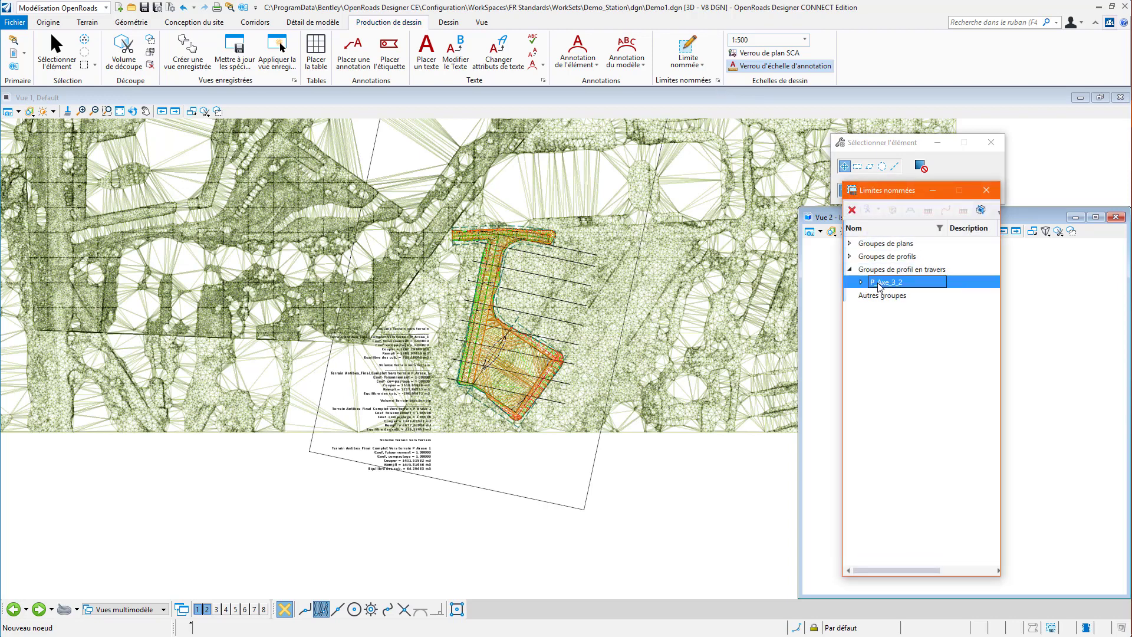
click(981, 210)
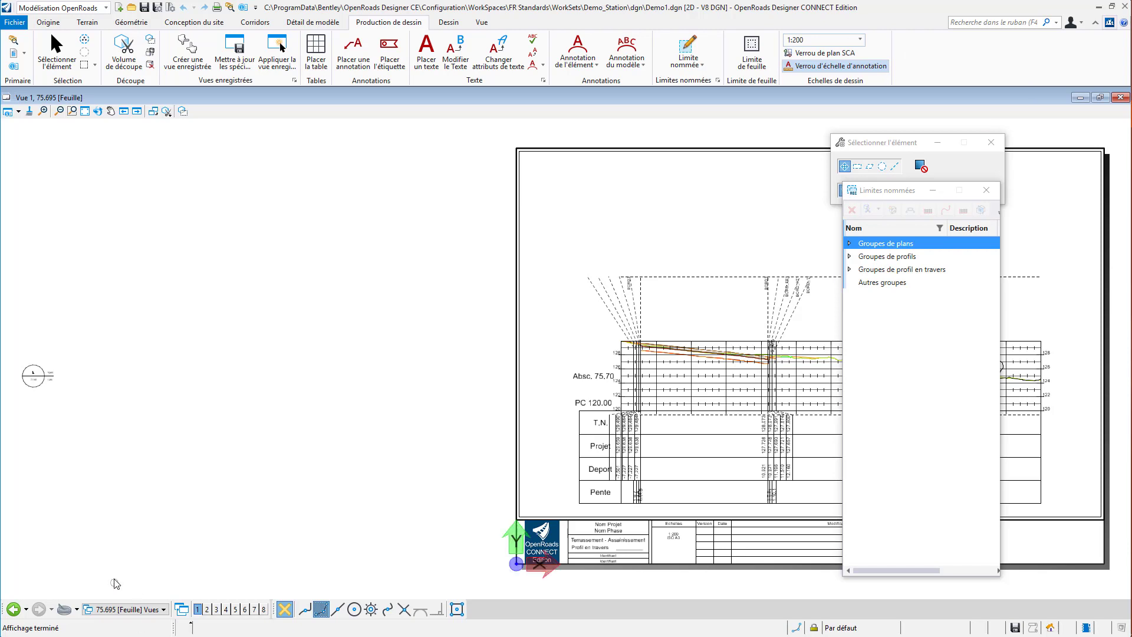
click(120, 608)
scroll(131, 536, up, 1)
scroll(747, 333, up, 1)
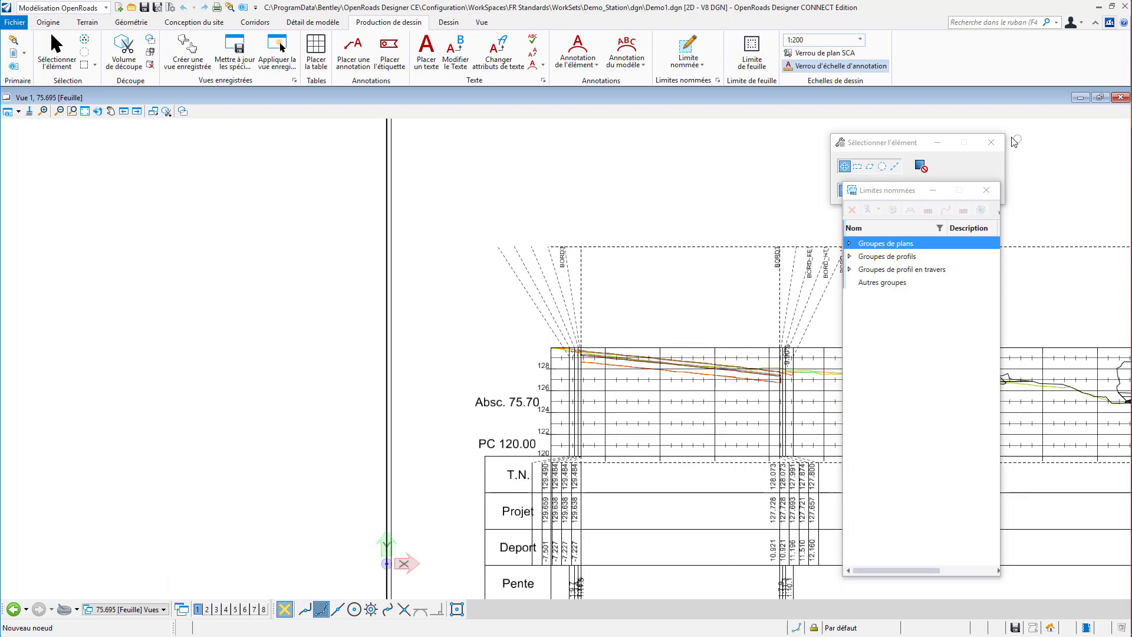
click(994, 200)
click(988, 195)
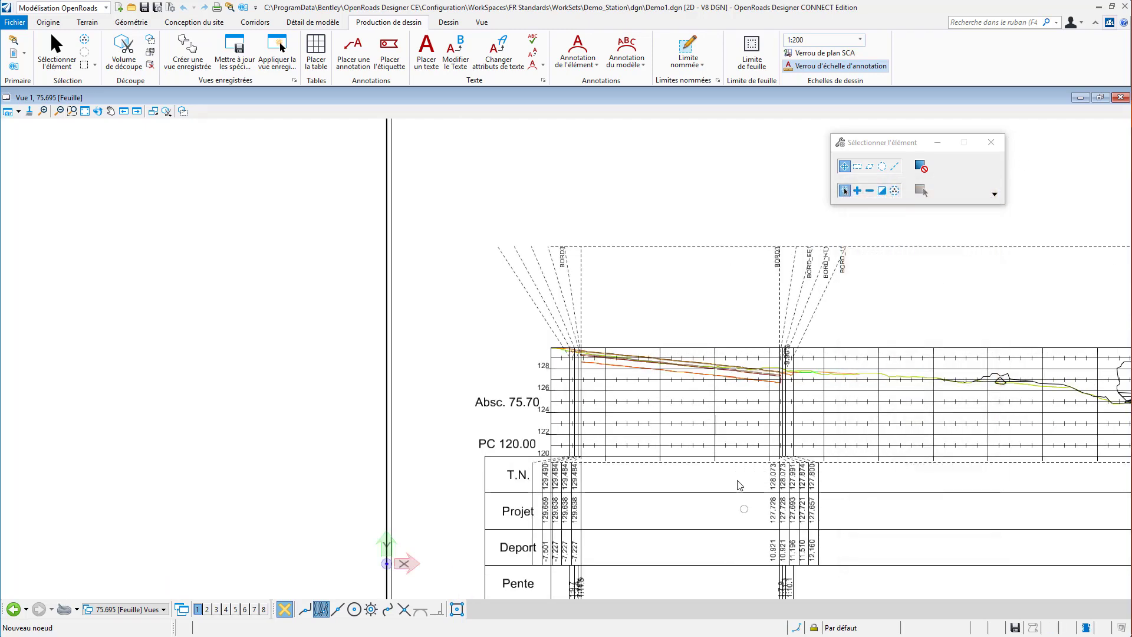
Examine the 75.695 cross-section sheet: the pavement layers, the kerb foundation, the T.N., Projet and Deport rows and the title block.
middle_drag(591, 435, 582, 435)
scroll(530, 424, up, 2)
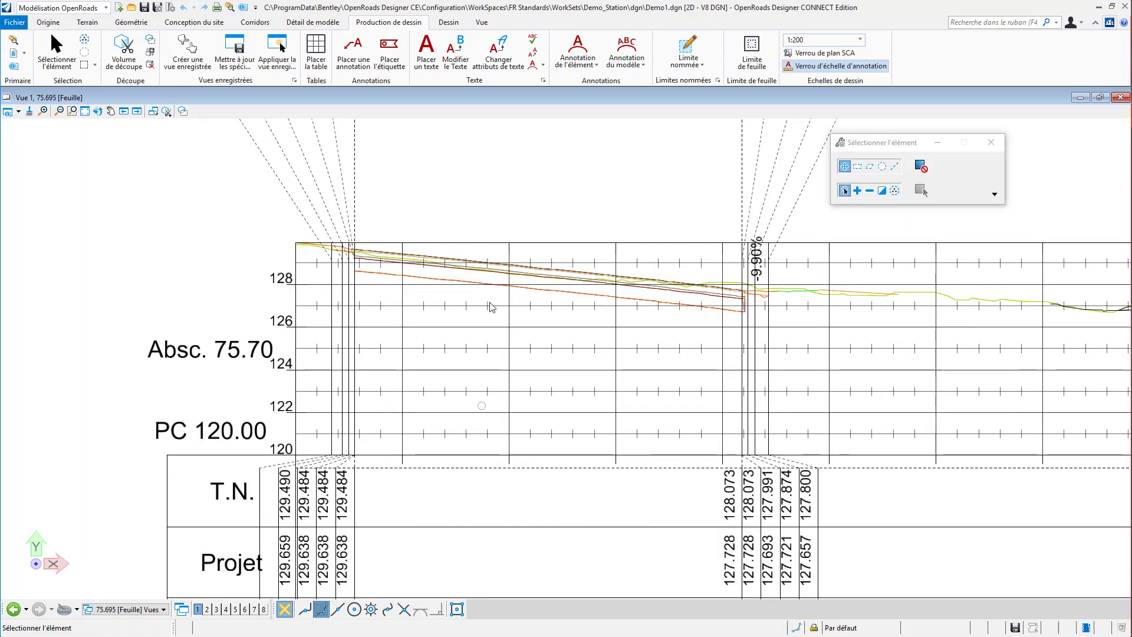
scroll(336, 289, up, 3)
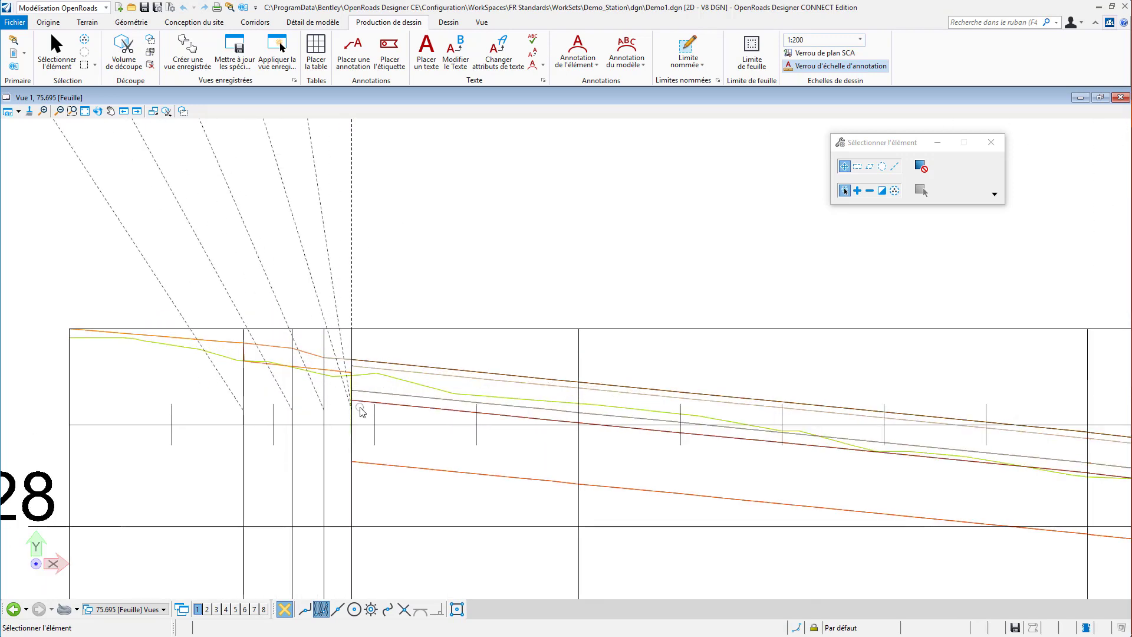
scroll(266, 368, down, 2)
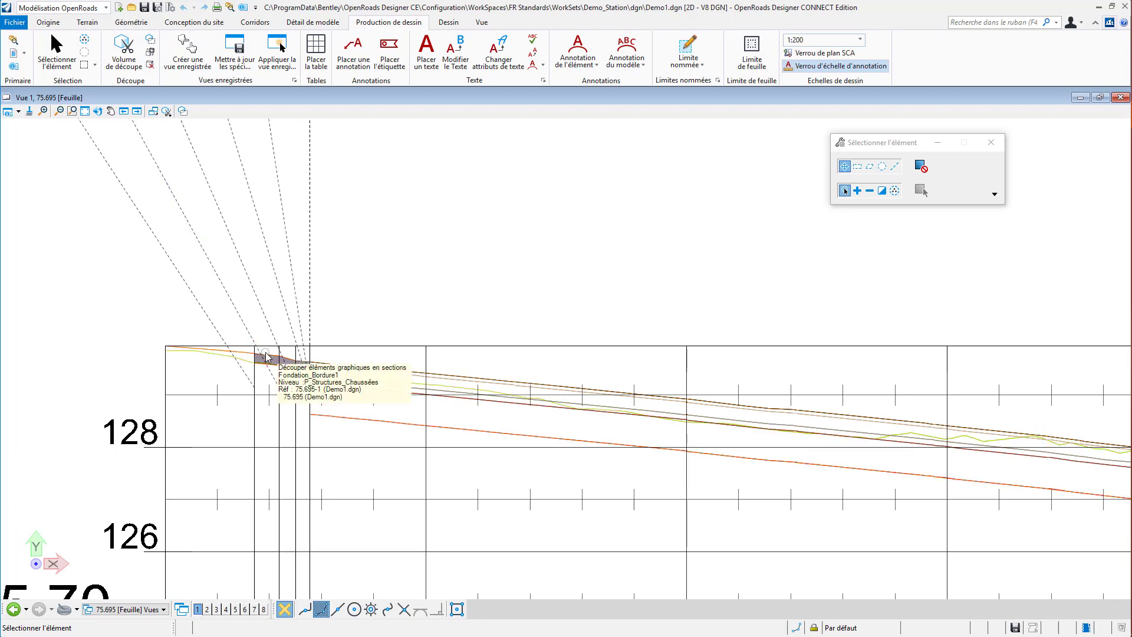
scroll(379, 286, down, 3)
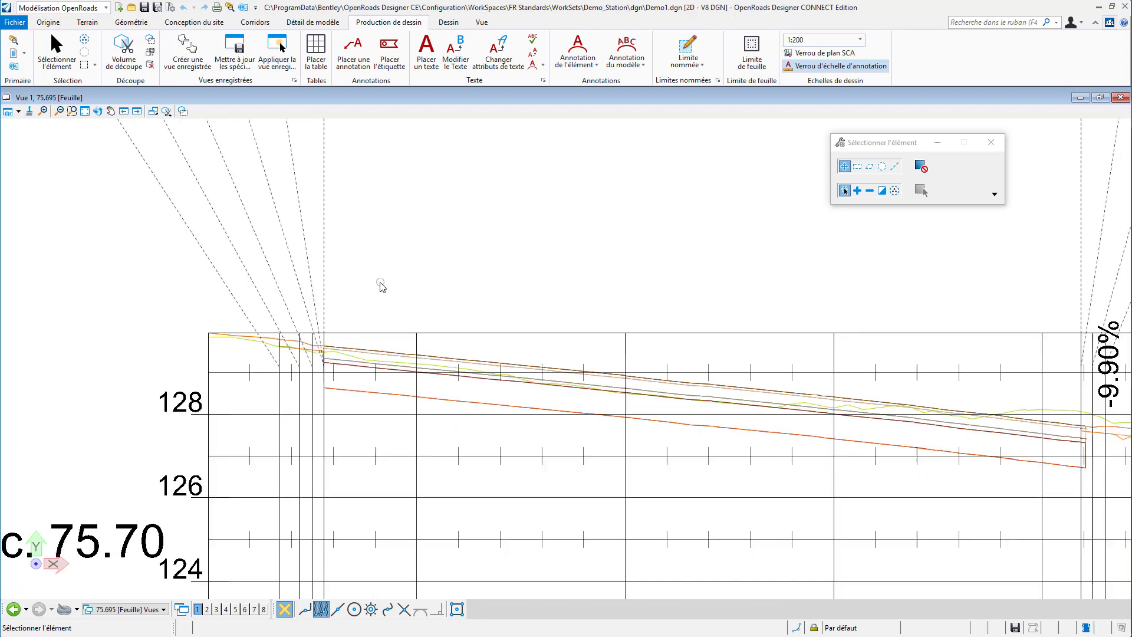
middle_drag(315, 480, 388, 229)
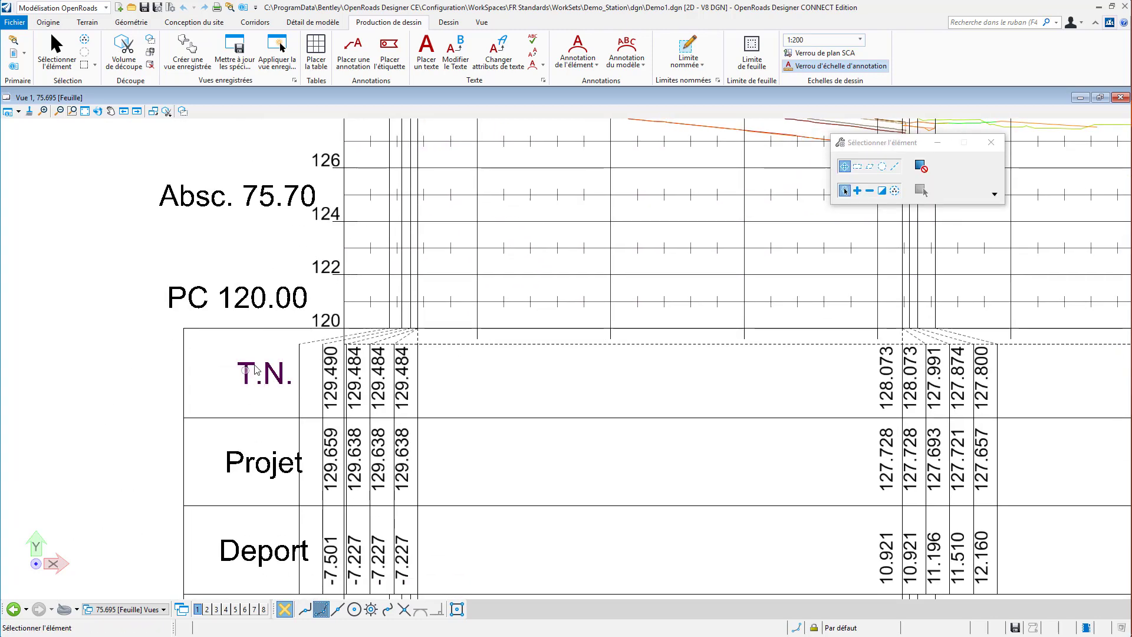
scroll(342, 354, down, 3)
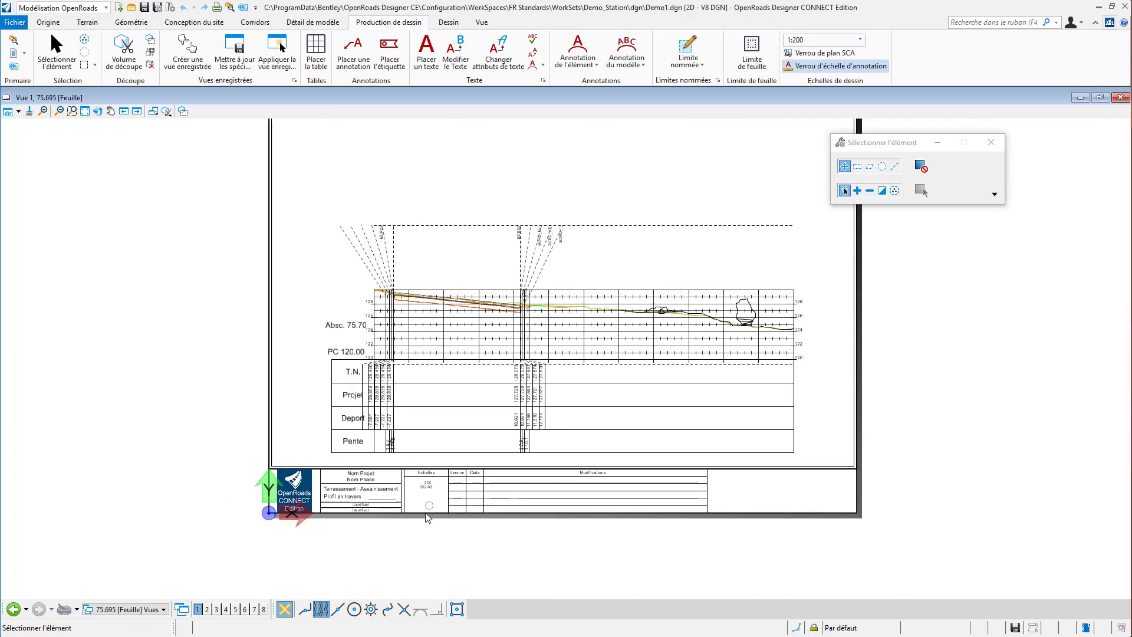
middle_drag(430, 537, 416, 576)
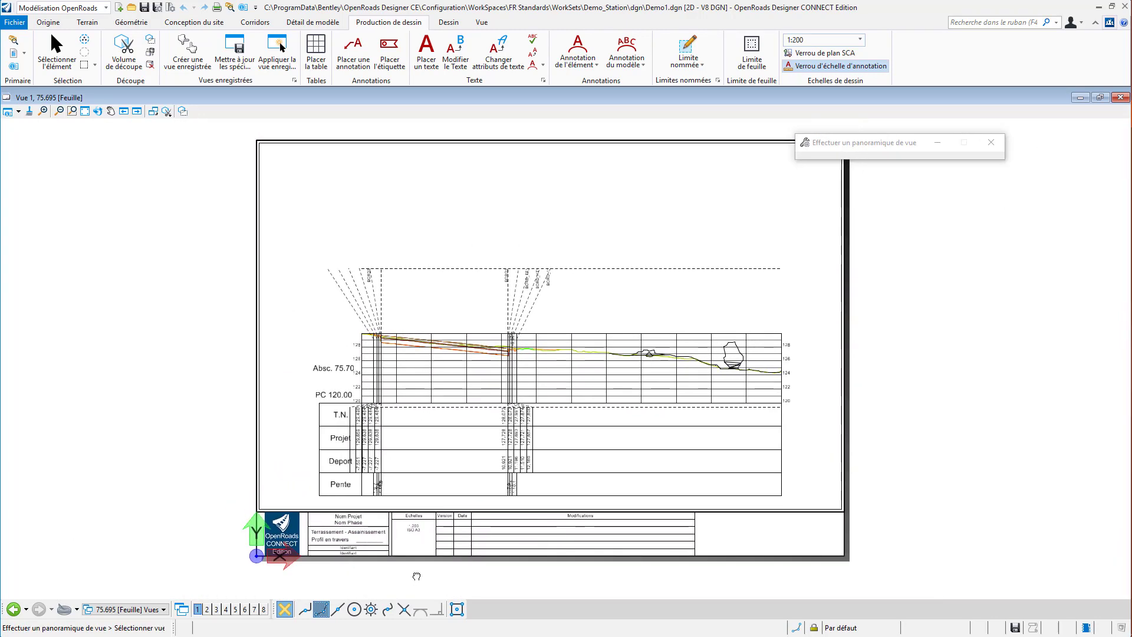
Save the file and switch to the Default-3D view group.
key(ctrl+s)
click(143, 608)
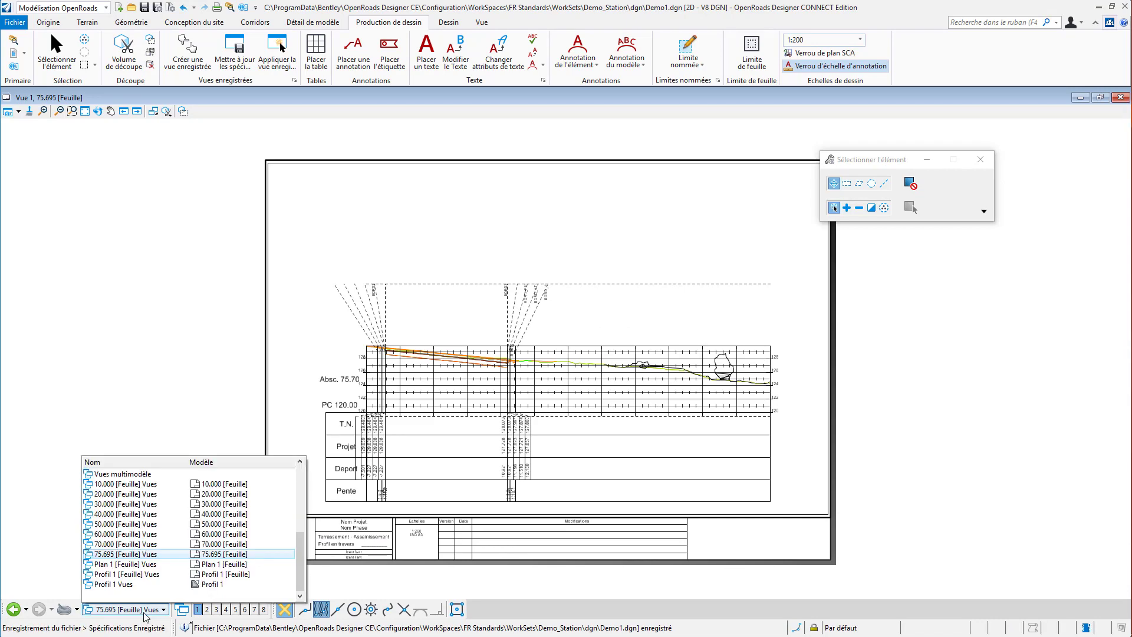
scroll(141, 605, up, 1)
click(121, 543)
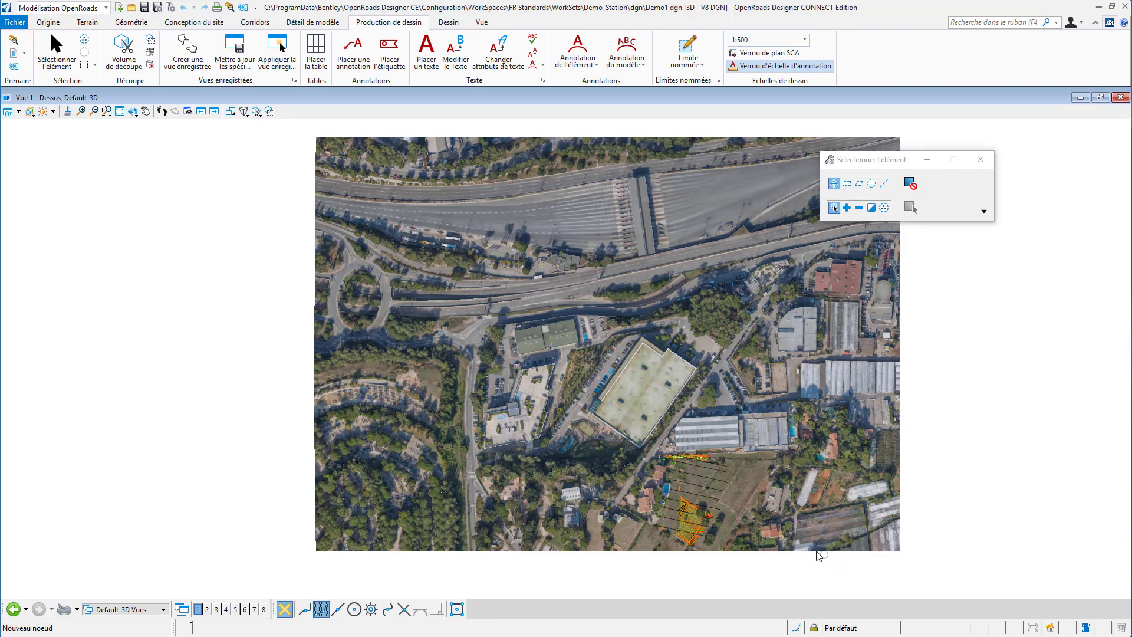
Examine the reality mesh in 3D around the platform, especially the small structure and walls crossed by the cross-section lines.
scroll(735, 560, up, 2)
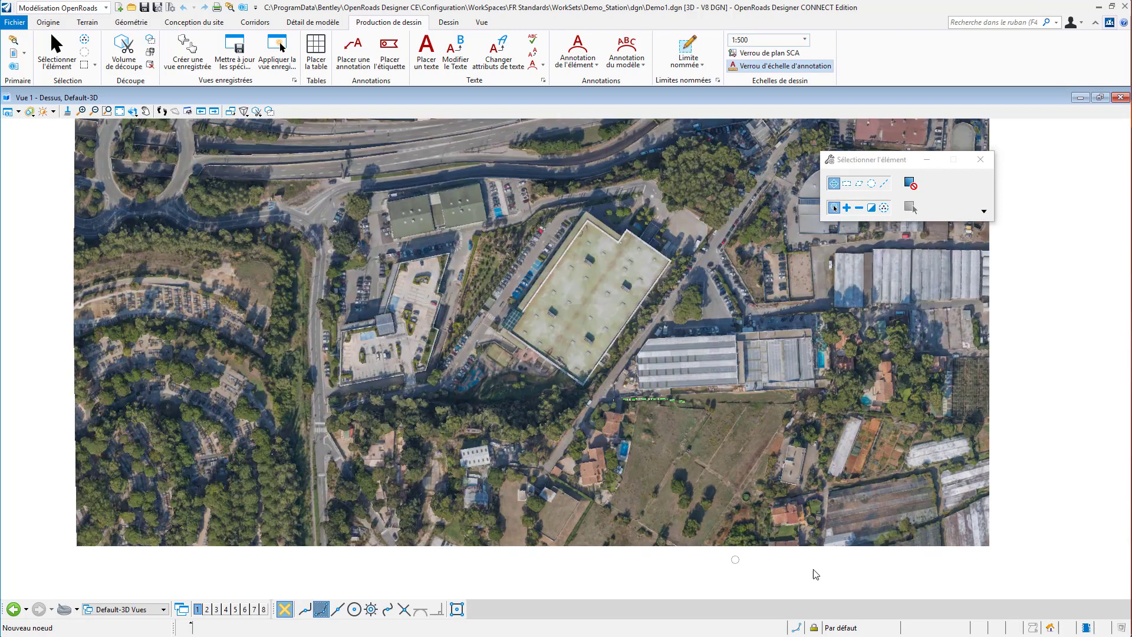
scroll(815, 574, up, 1)
shift+middle_drag(752, 497, 546, 344)
shift+middle_drag(741, 203, 566, 277)
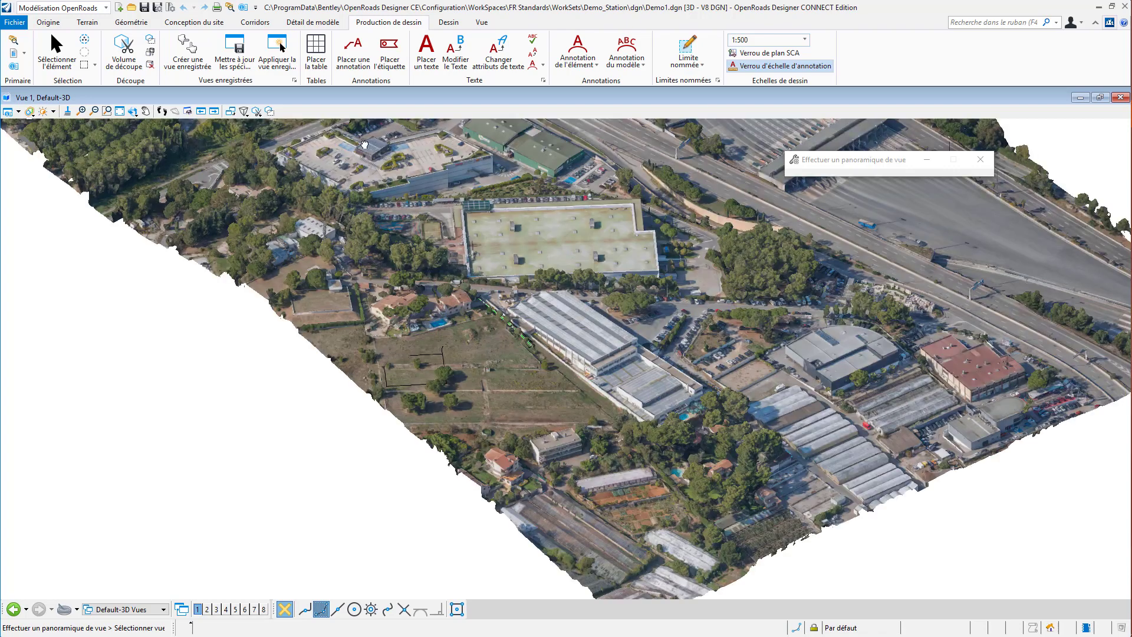
click(107, 111)
click(613, 333)
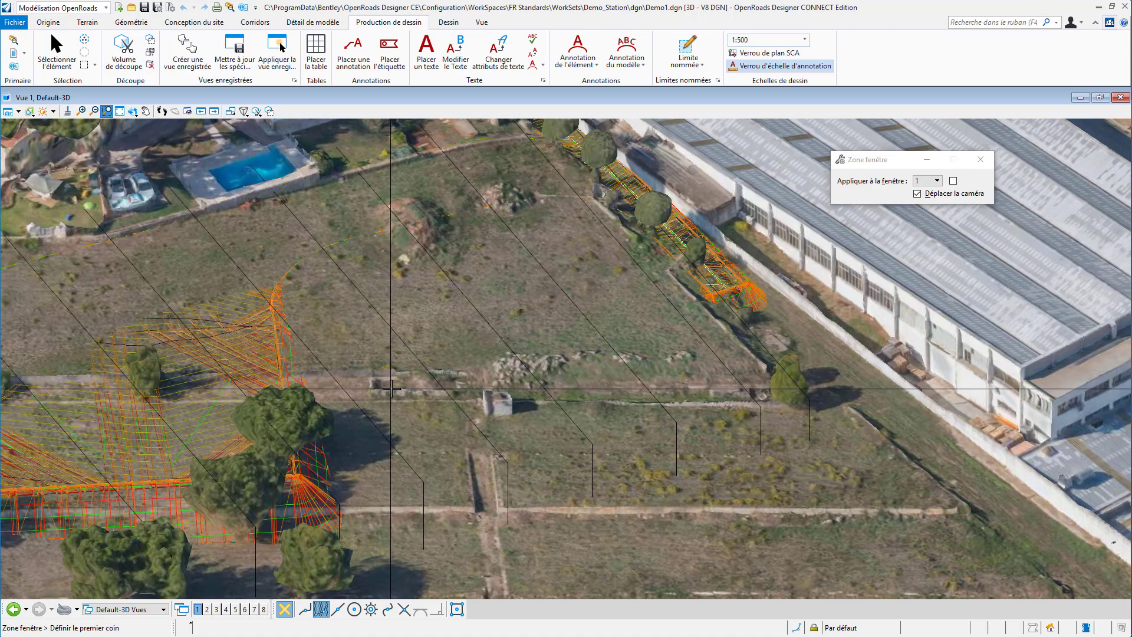
right_click(403, 354)
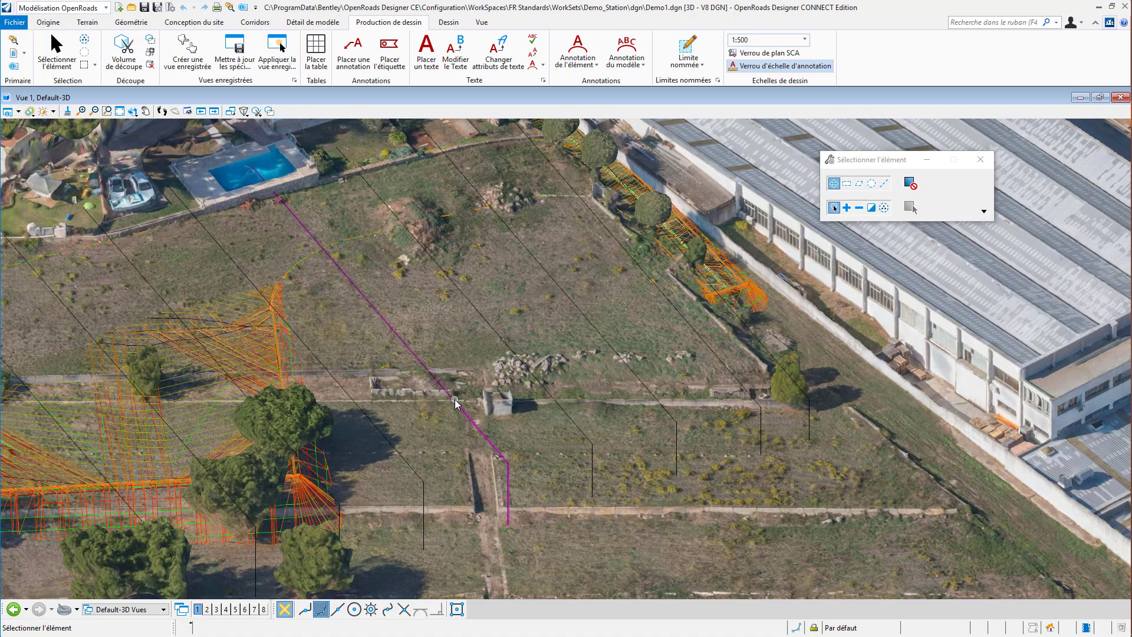
scroll(510, 397, up, 6)
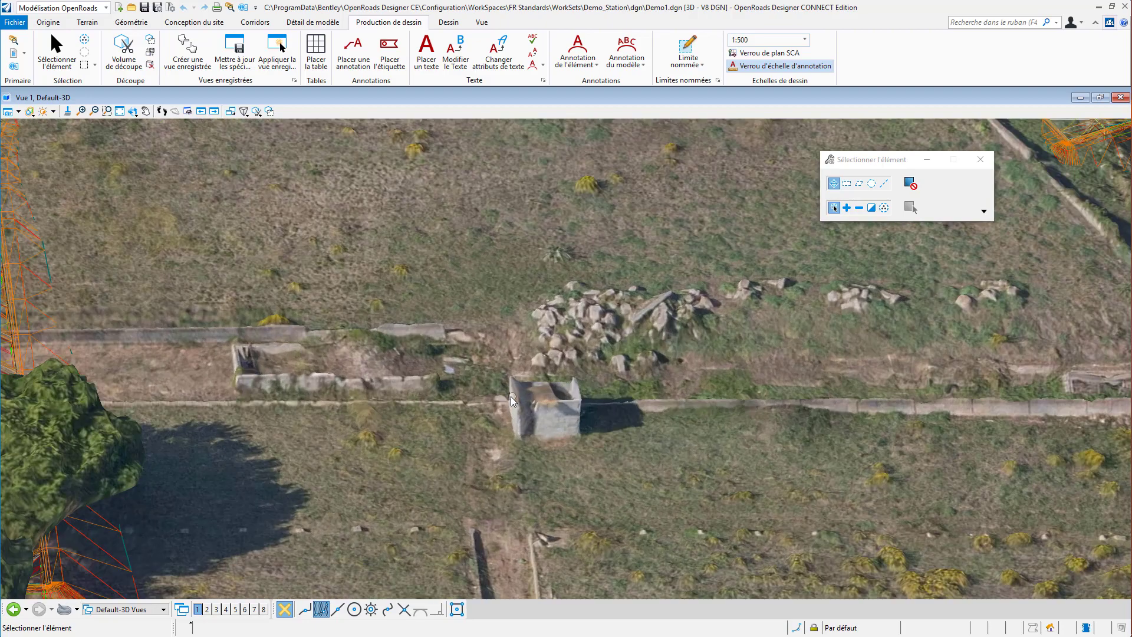
scroll(725, 354, down, 6)
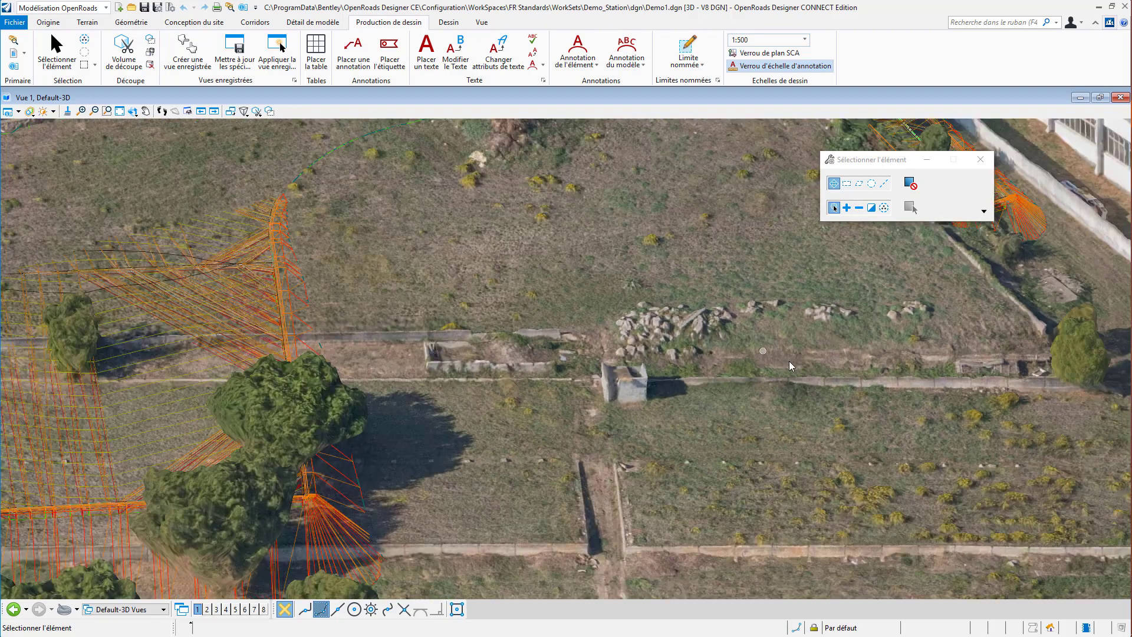
scroll(789, 361, down, 3)
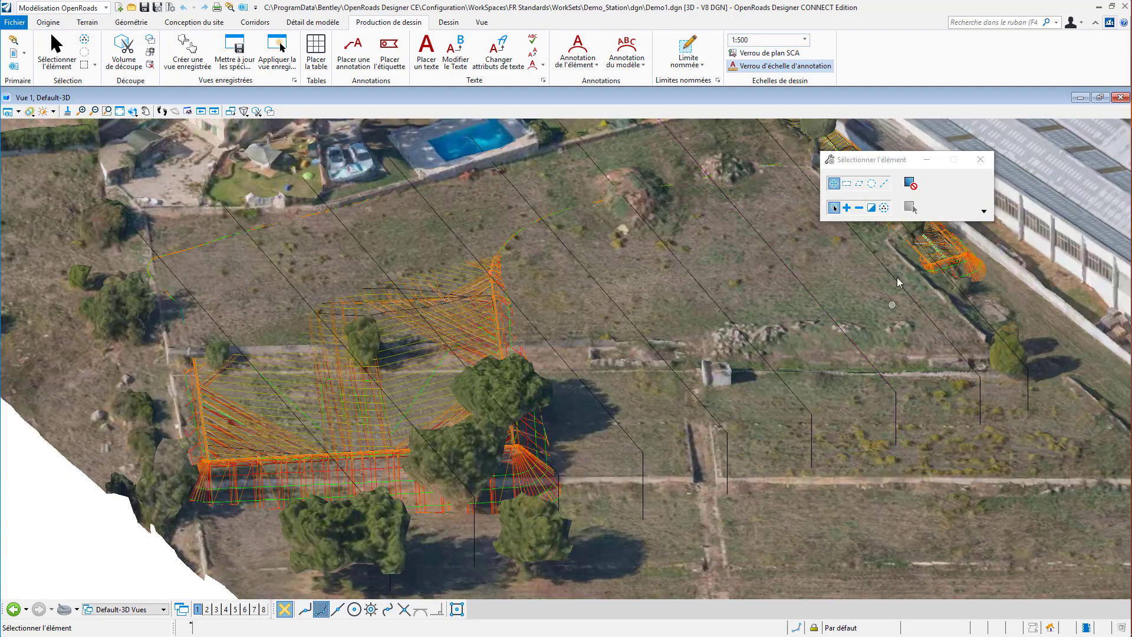
Set the 3D view to the top view and turn off the display of the sampleAntibe_from3MX_SL.3sm reality mesh.
click(133, 113)
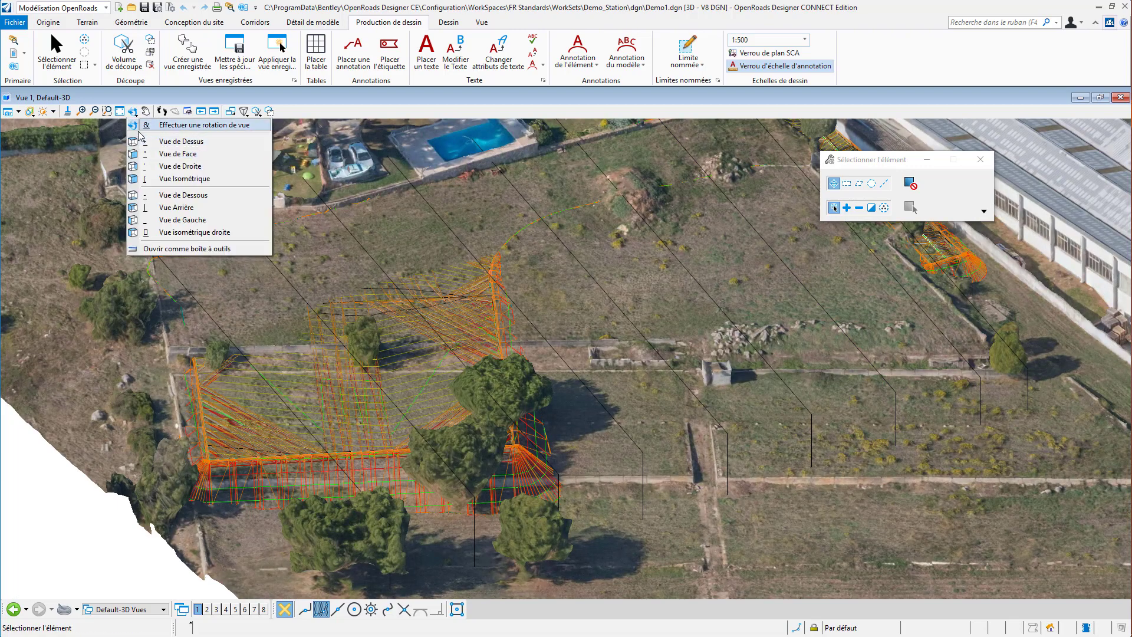
click(177, 142)
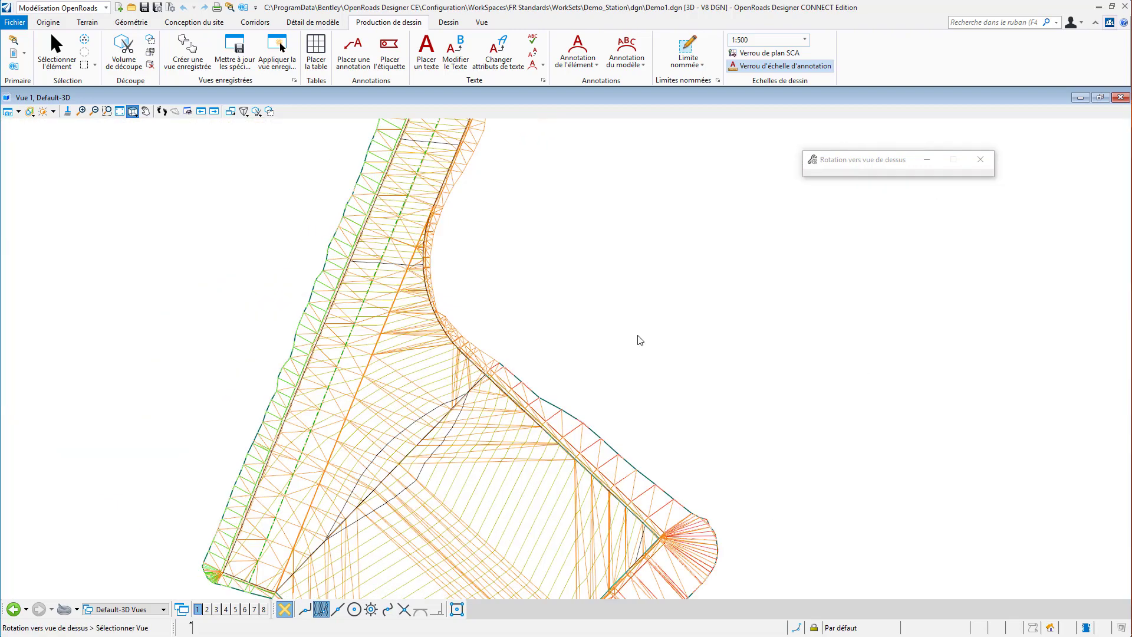
click(637, 336)
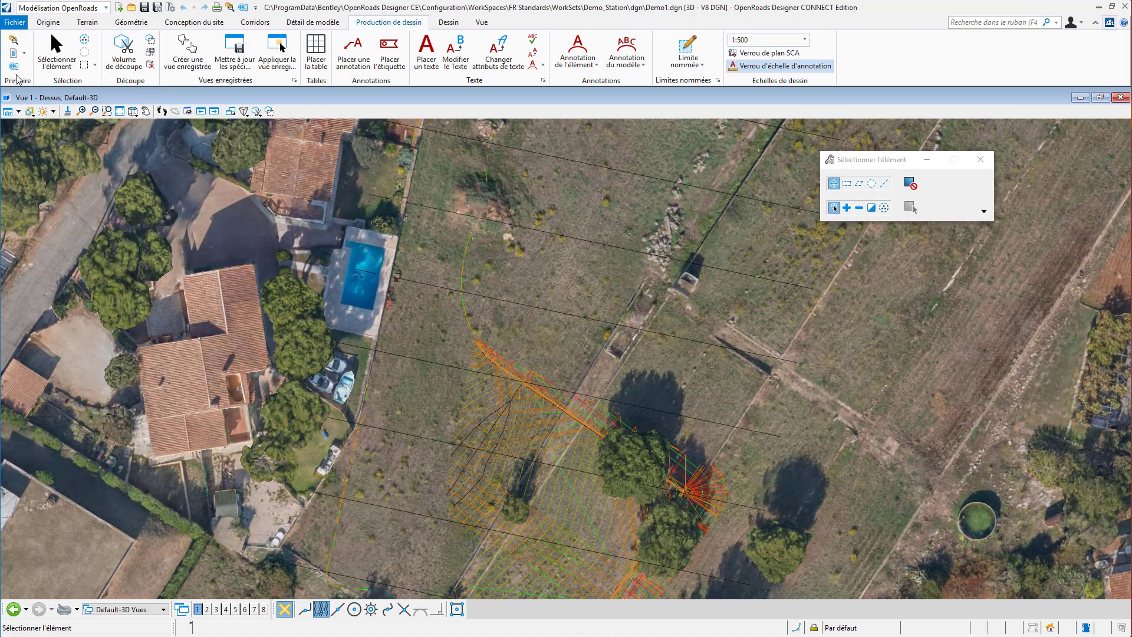
click(24, 58)
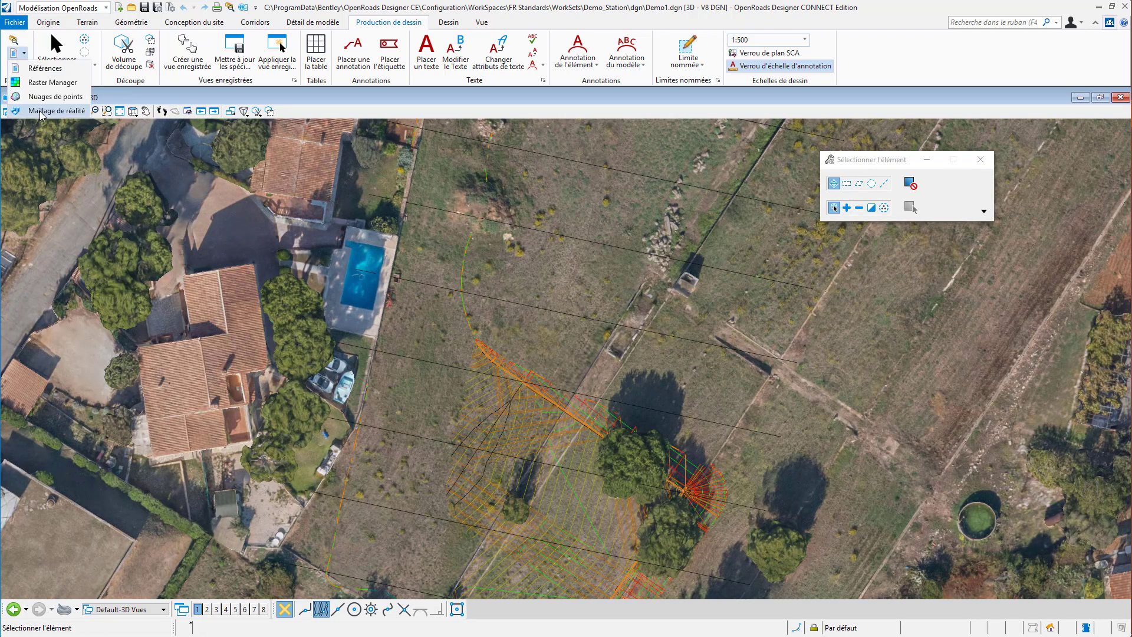
click(42, 115)
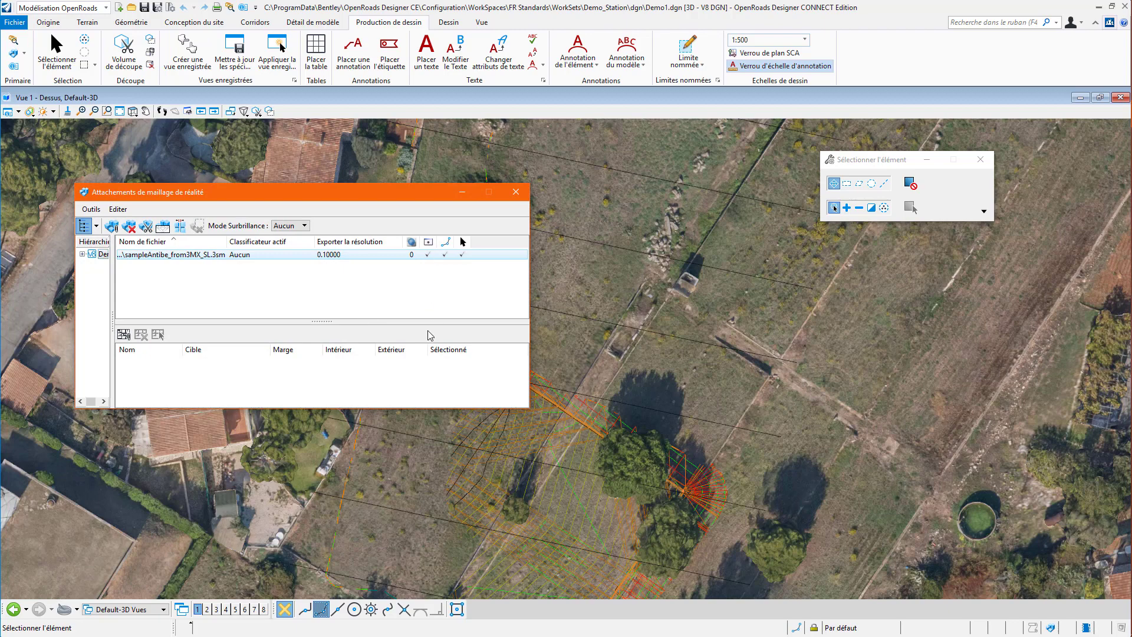
drag(280, 193, 180, 218)
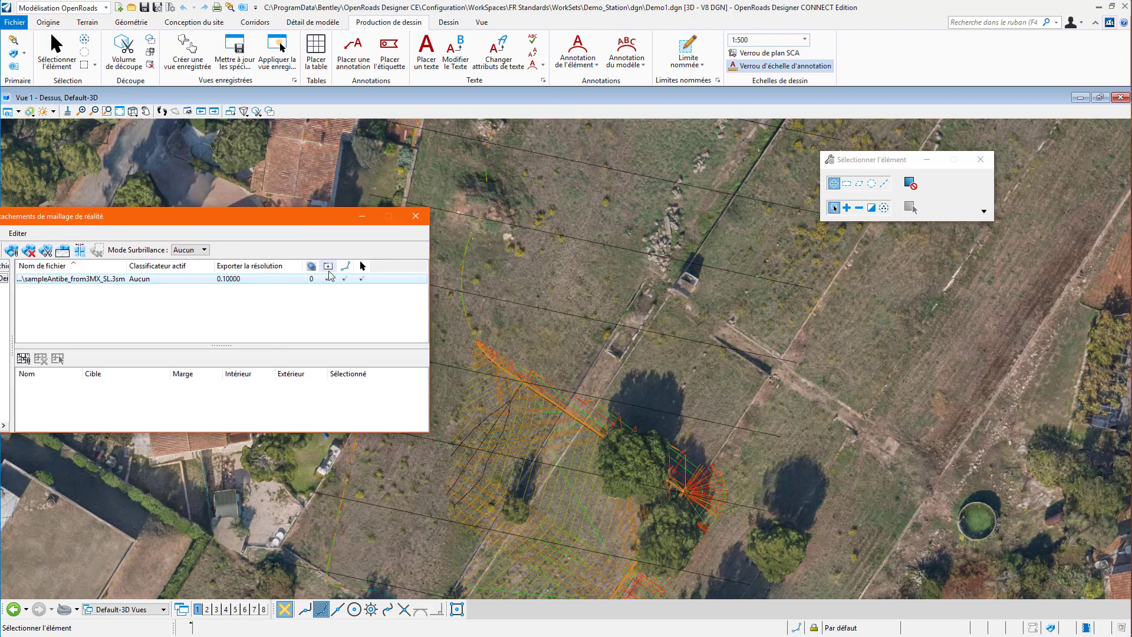
click(327, 278)
scroll(734, 259, down, 2)
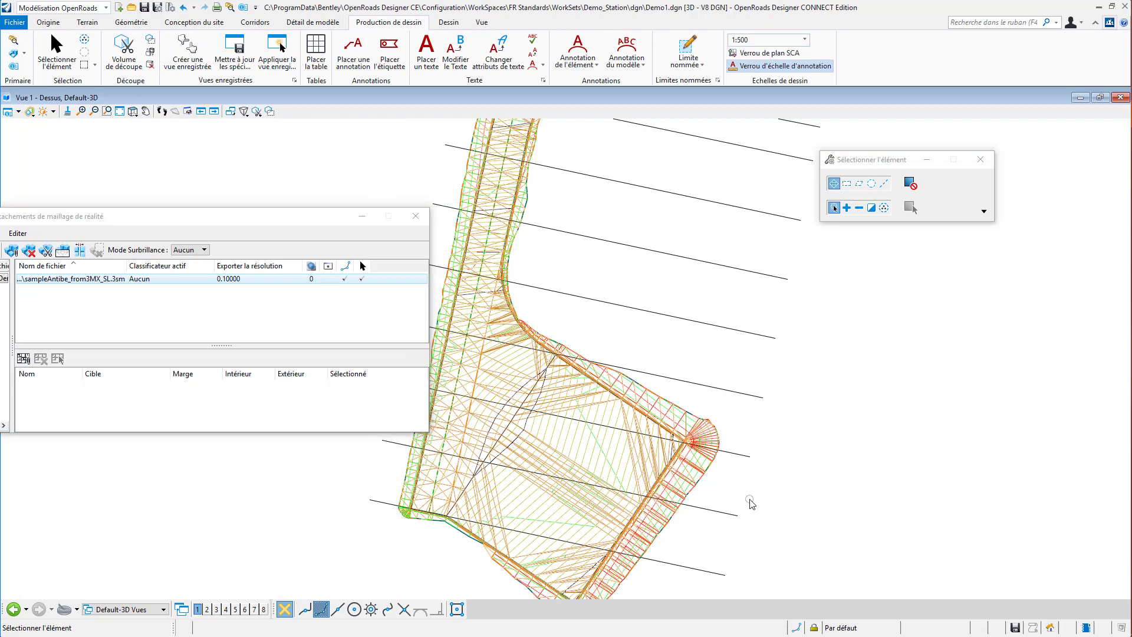
Add a boundary to the platform's terrain model with the Extraire graphique method, object definition Z_Construction_1 and name Z_Construction_1_1.
click(88, 23)
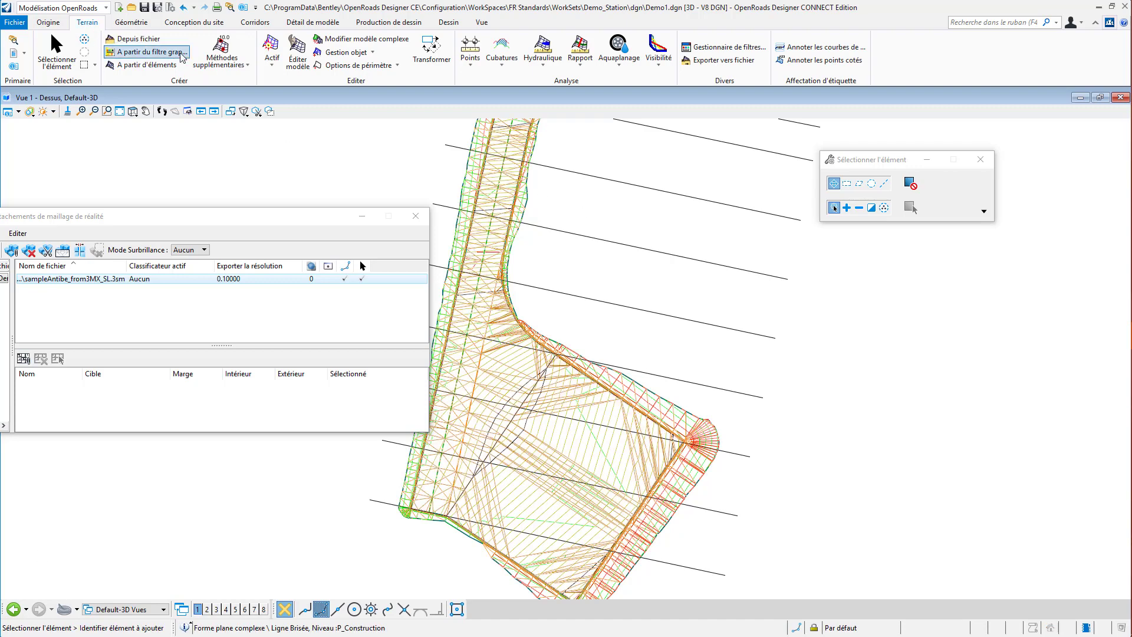
click(398, 65)
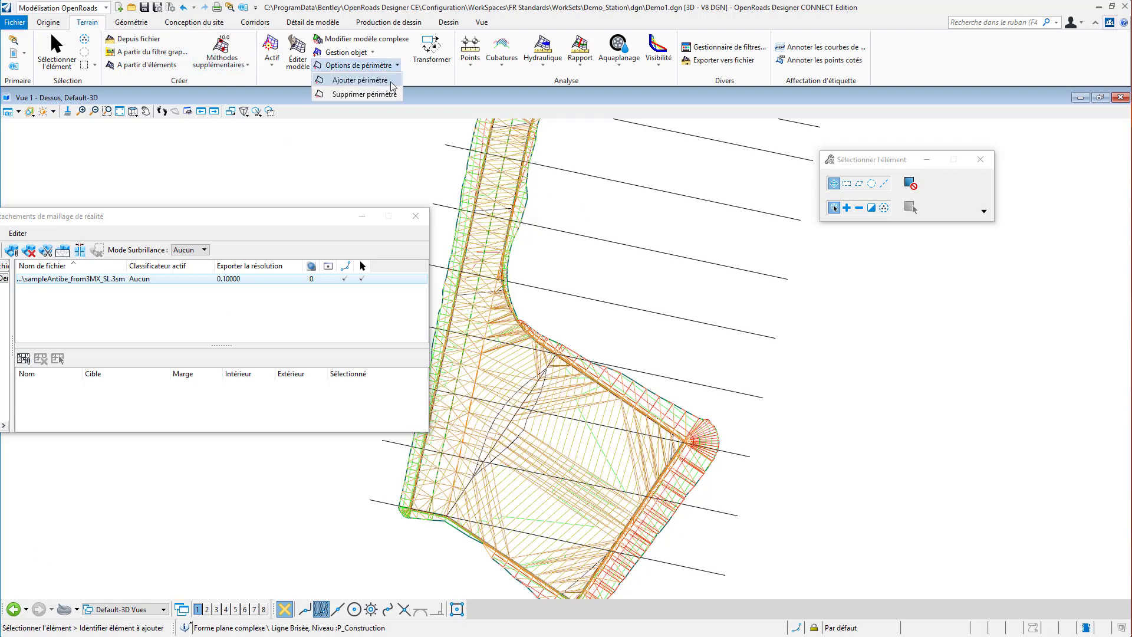
click(386, 82)
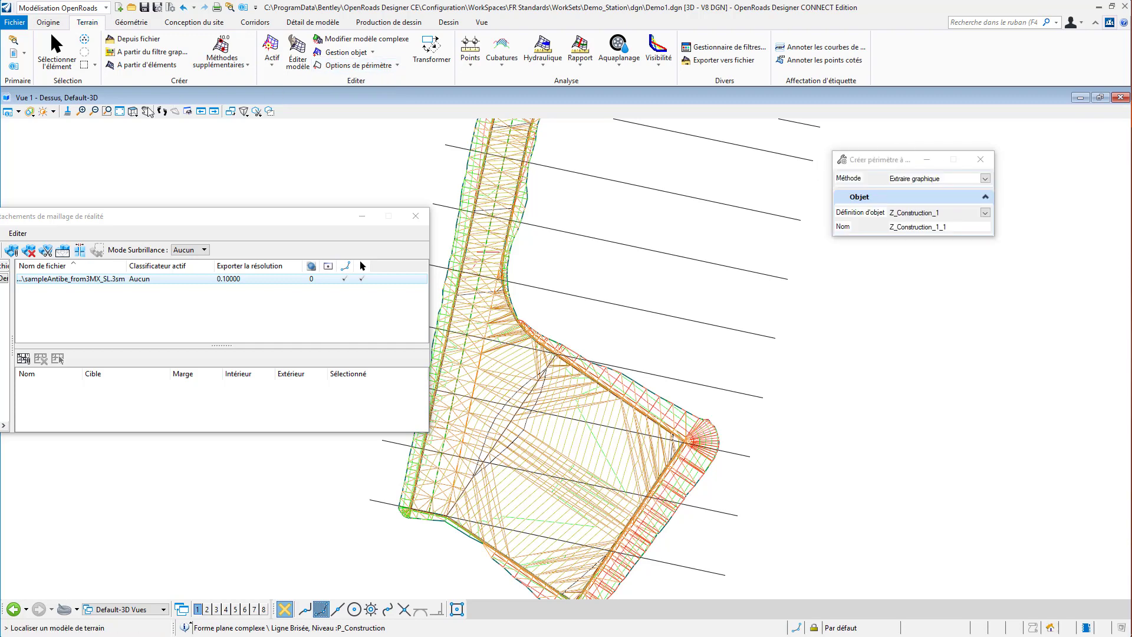
scroll(644, 331, up, 2)
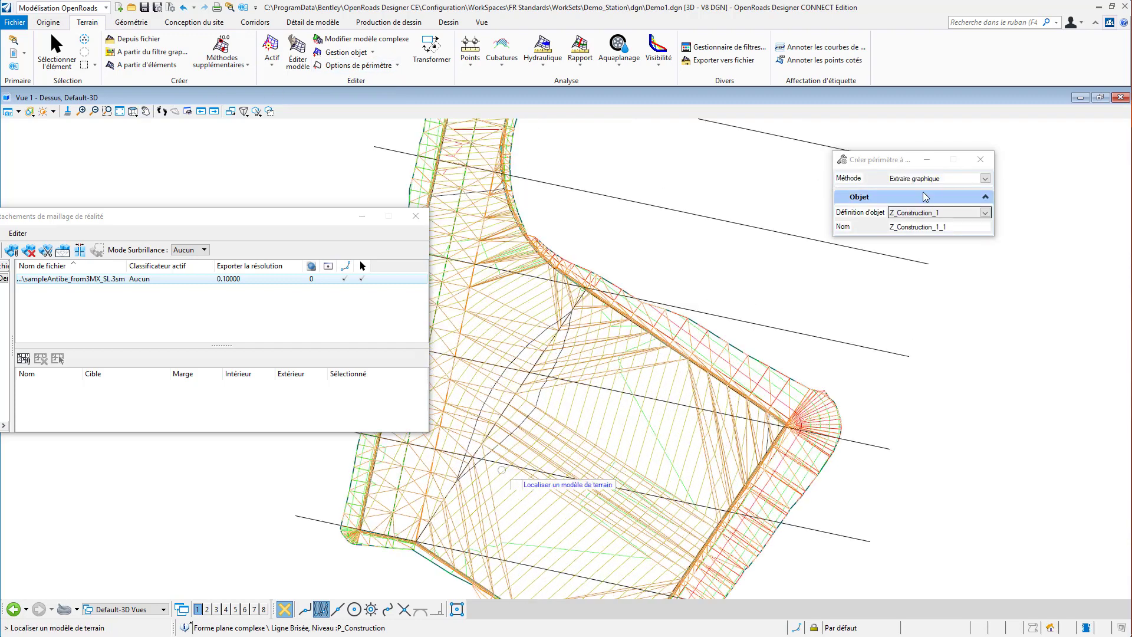
scroll(638, 365, up, 2)
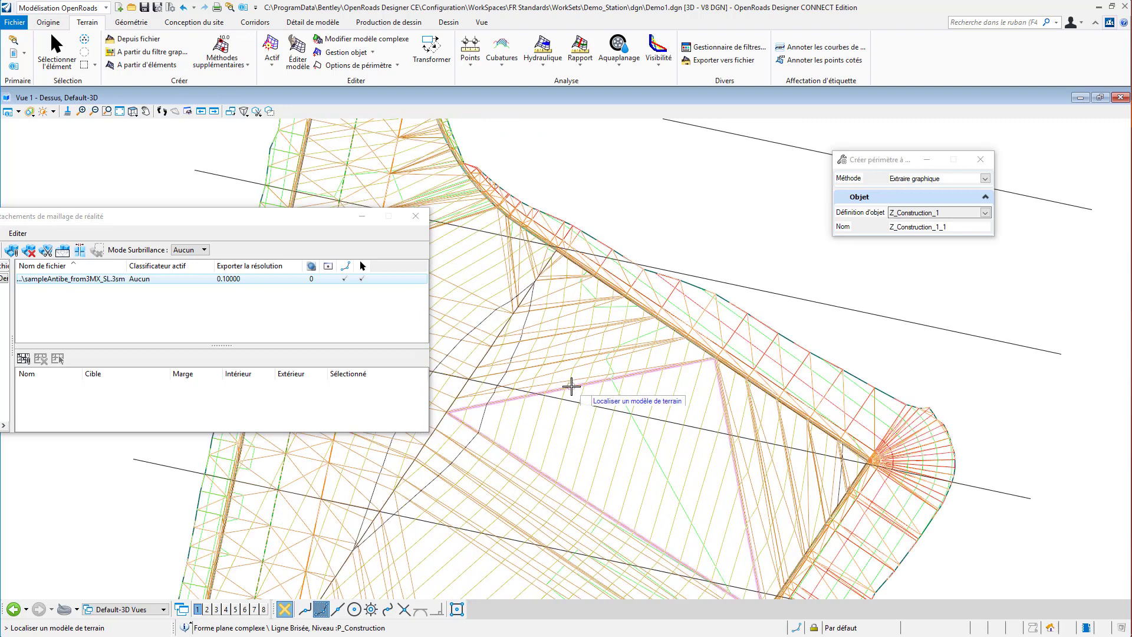
click(571, 392)
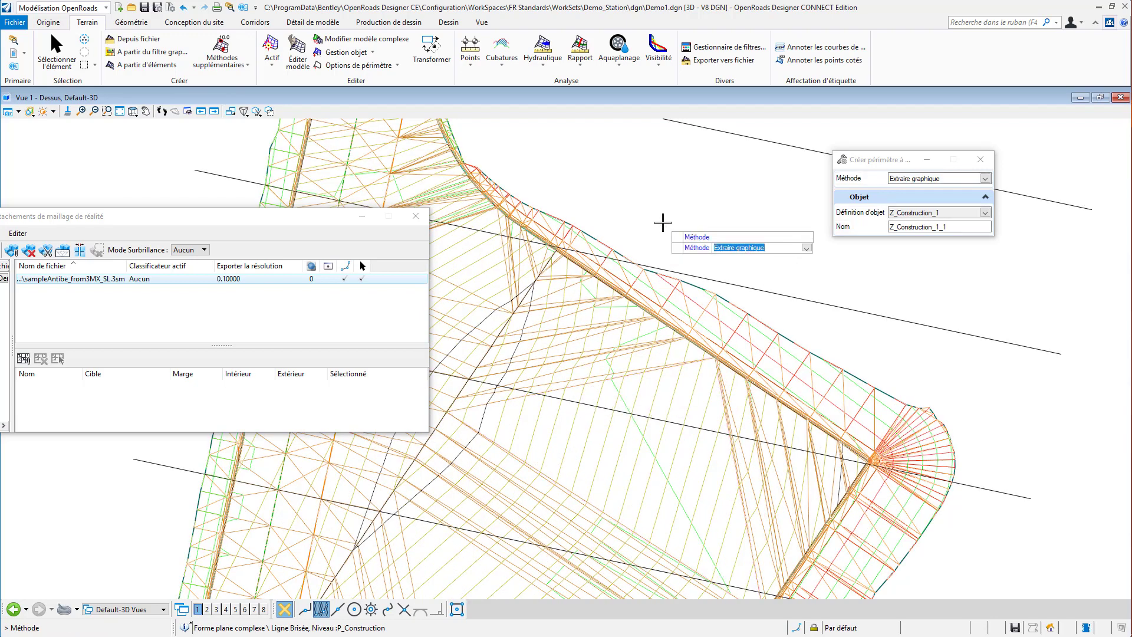
click(662, 223)
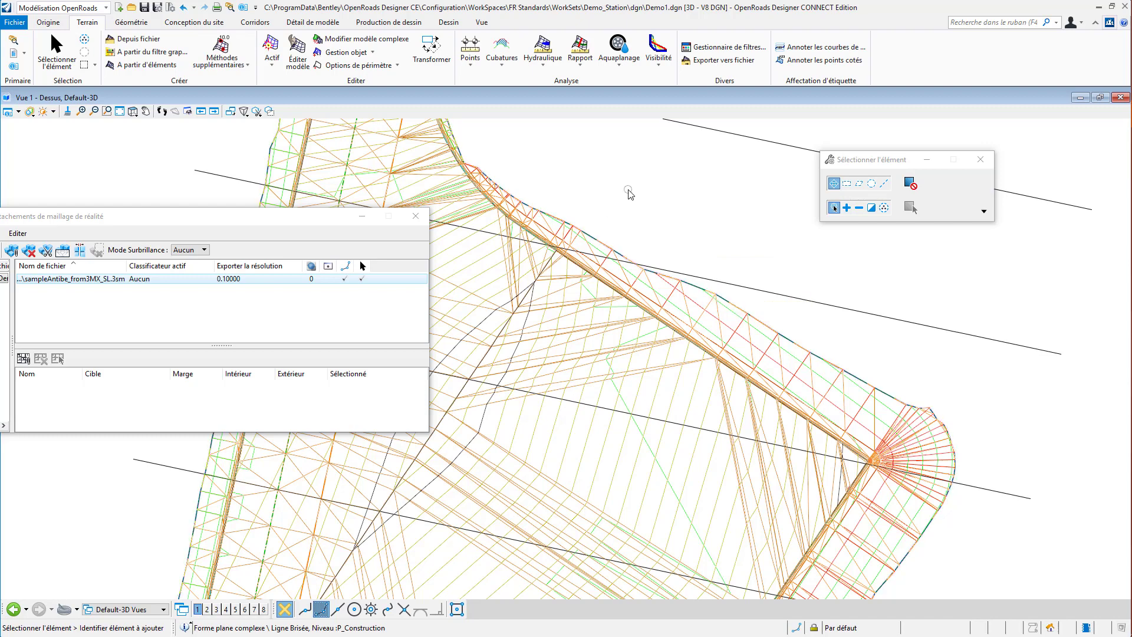
Turn off all levels in View 1 and display only P_Construction to isolate the extracted boundary outline.
key(ctrl+e)
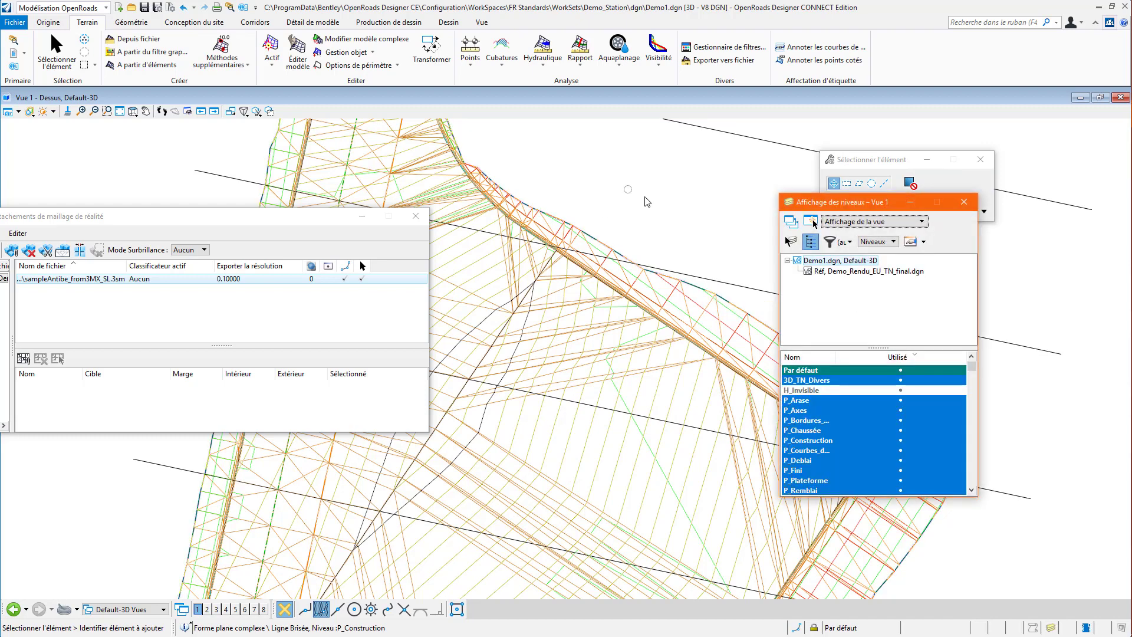
right_click(831, 406)
click(862, 462)
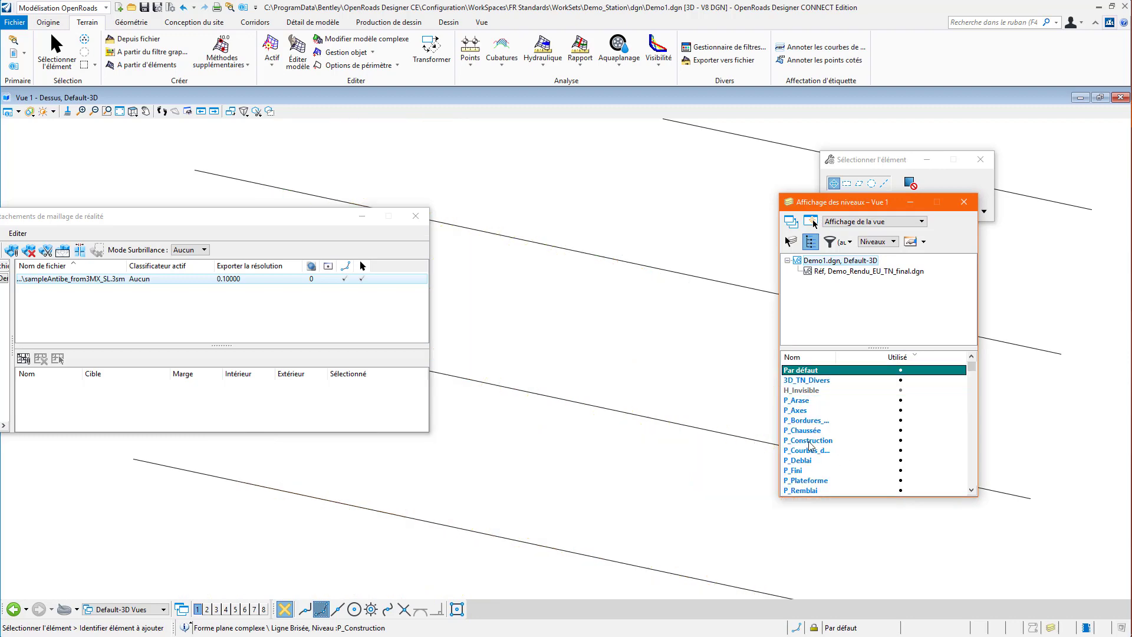
scroll(590, 313, down, 3)
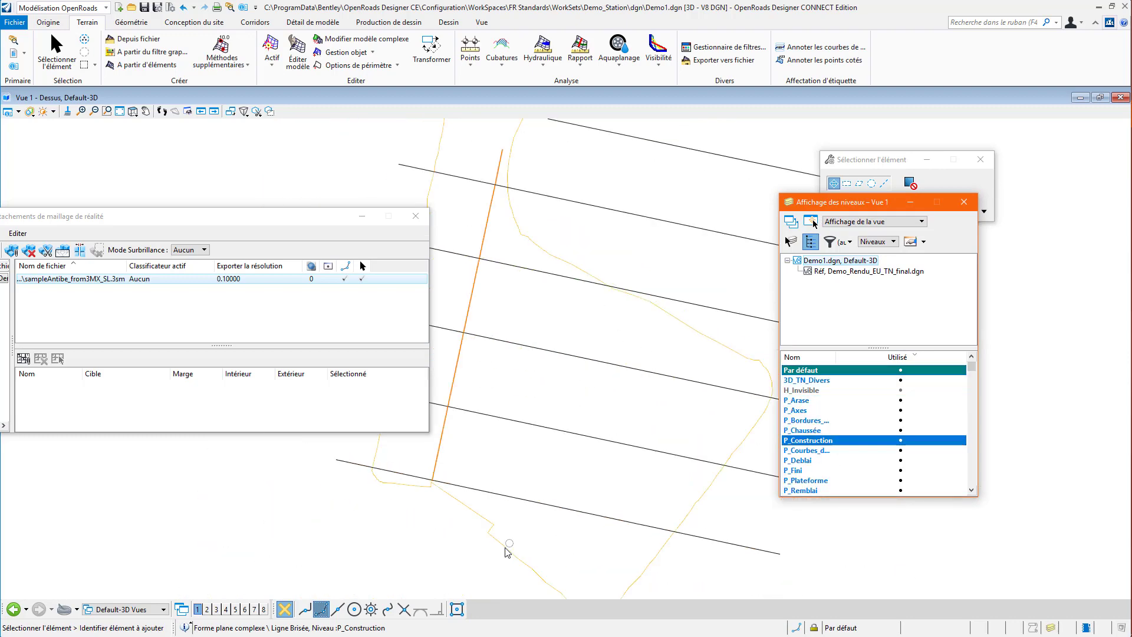
middle_drag(581, 409, 534, 356)
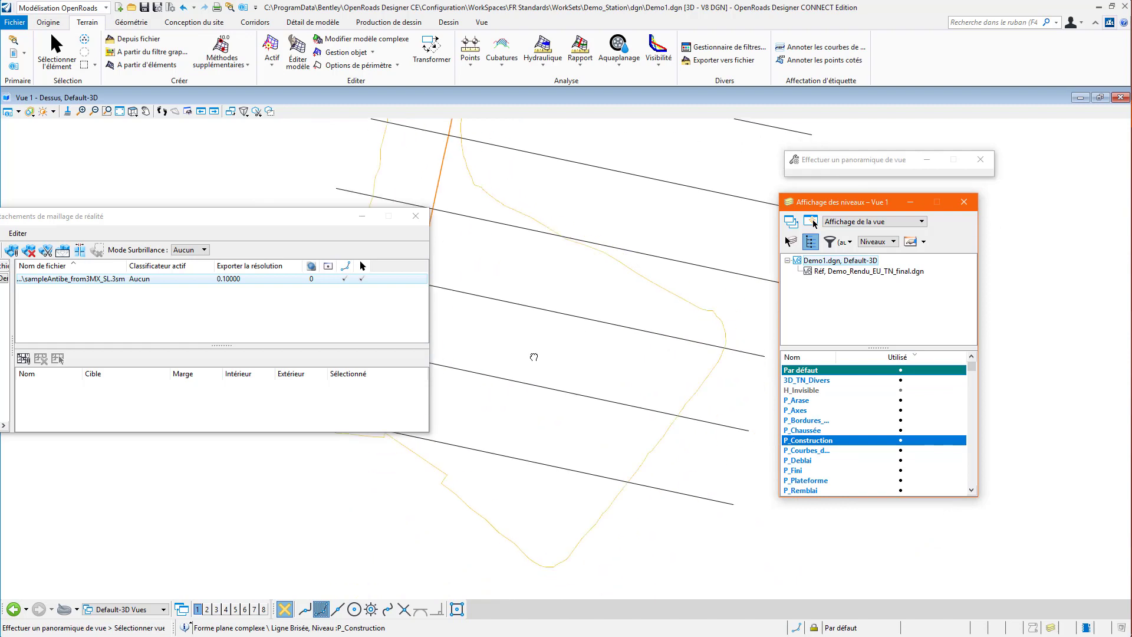
Create a complex shape from the P_Construction boundary line with the Automatique method, 0.00100 maximum gap and no fill.
click(673, 525)
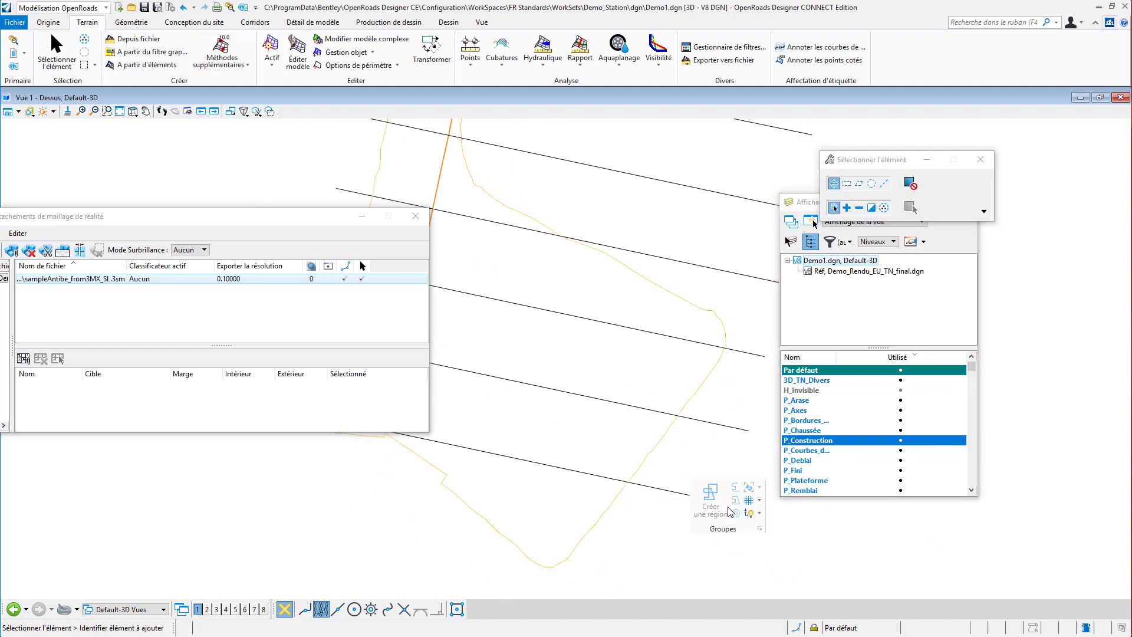
click(726, 505)
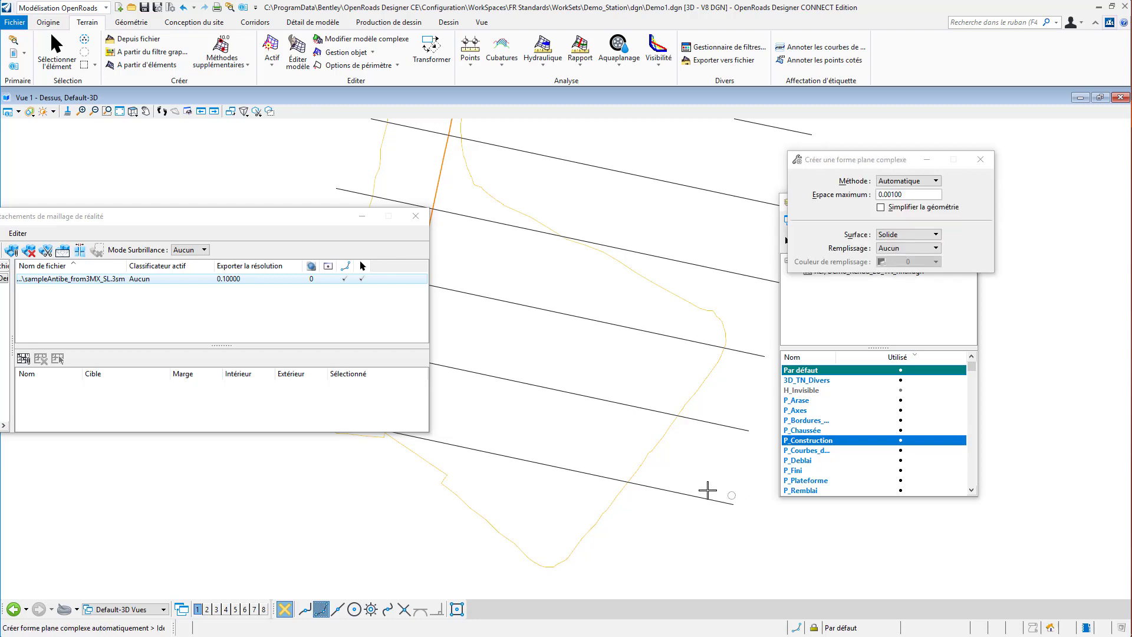
click(594, 527)
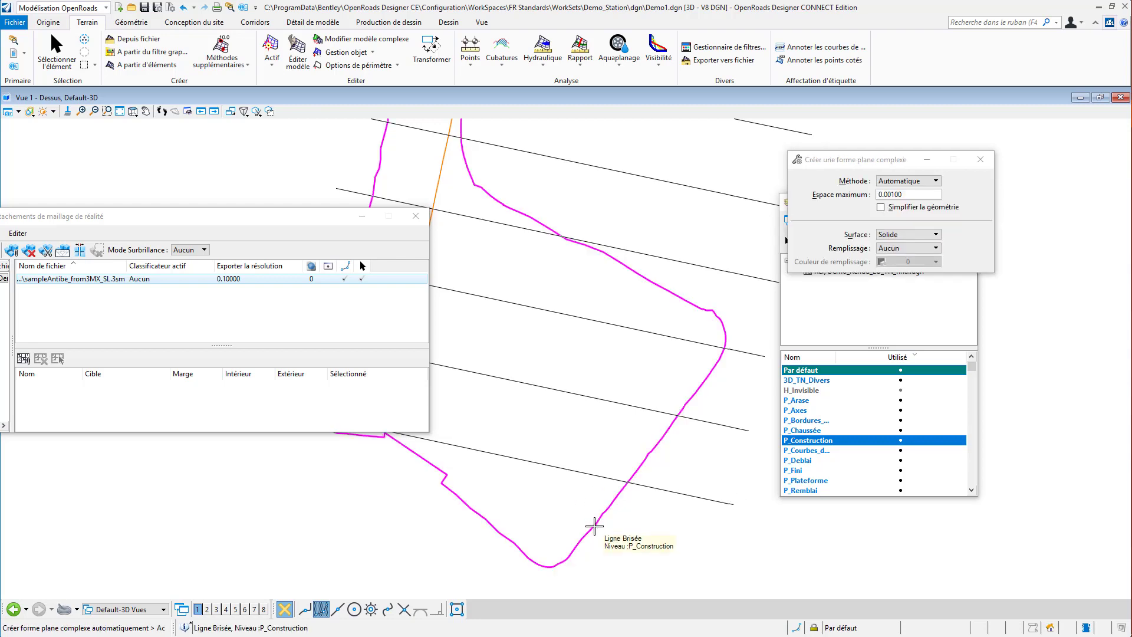
click(638, 532)
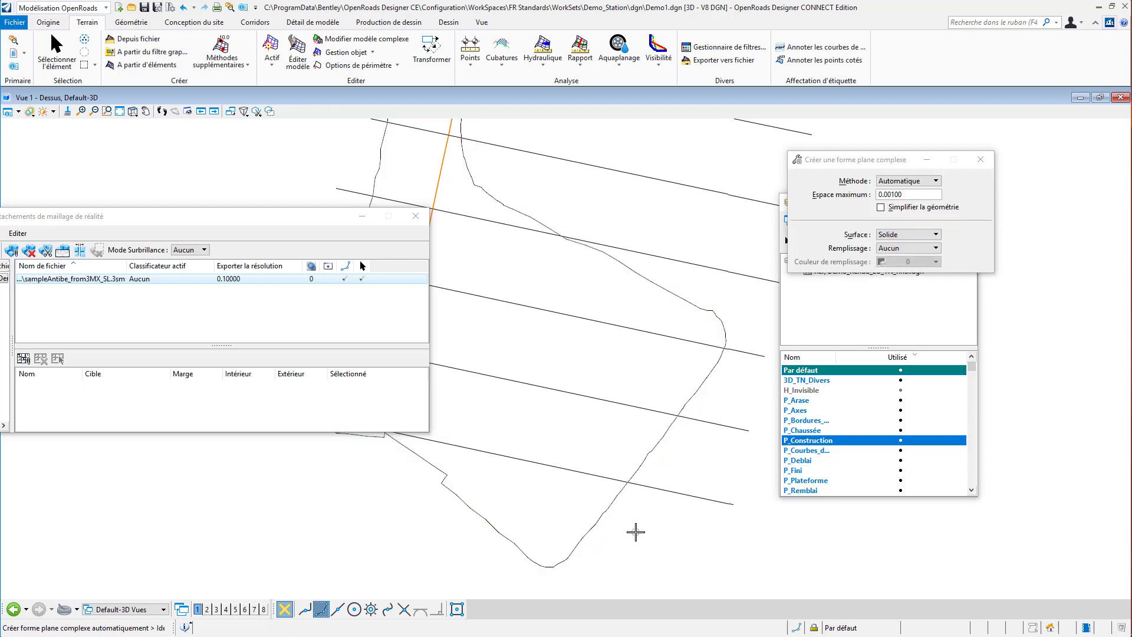
key(Escape)
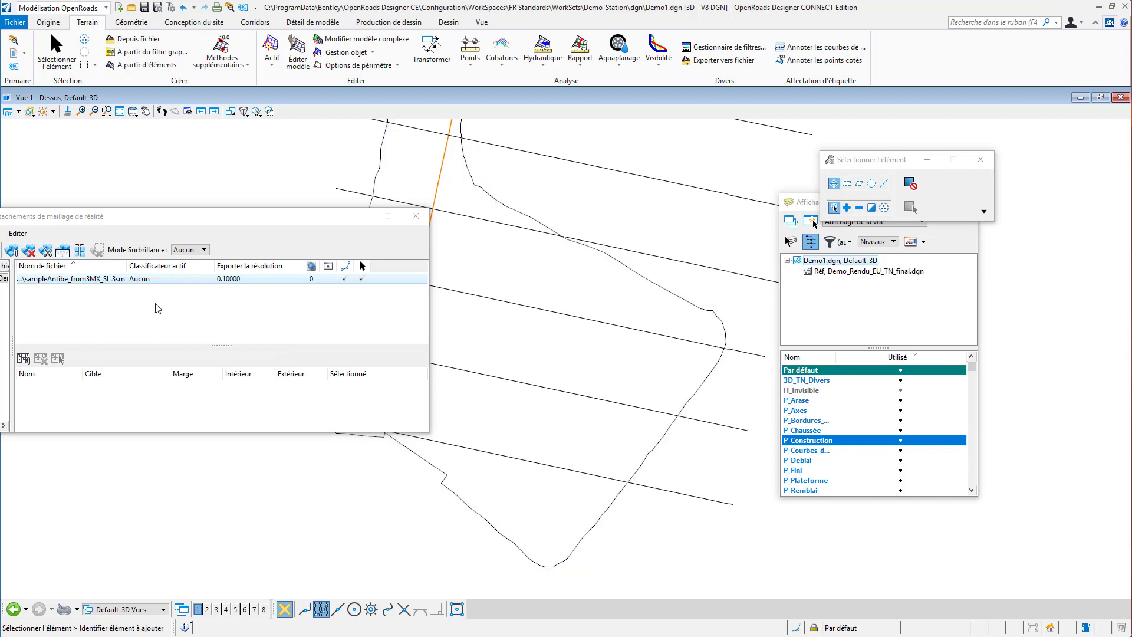
Mask the sampleAntibe_from3MX_SL.3sm reality mesh with the complex shape around the road and platform.
drag(52, 217, 150, 195)
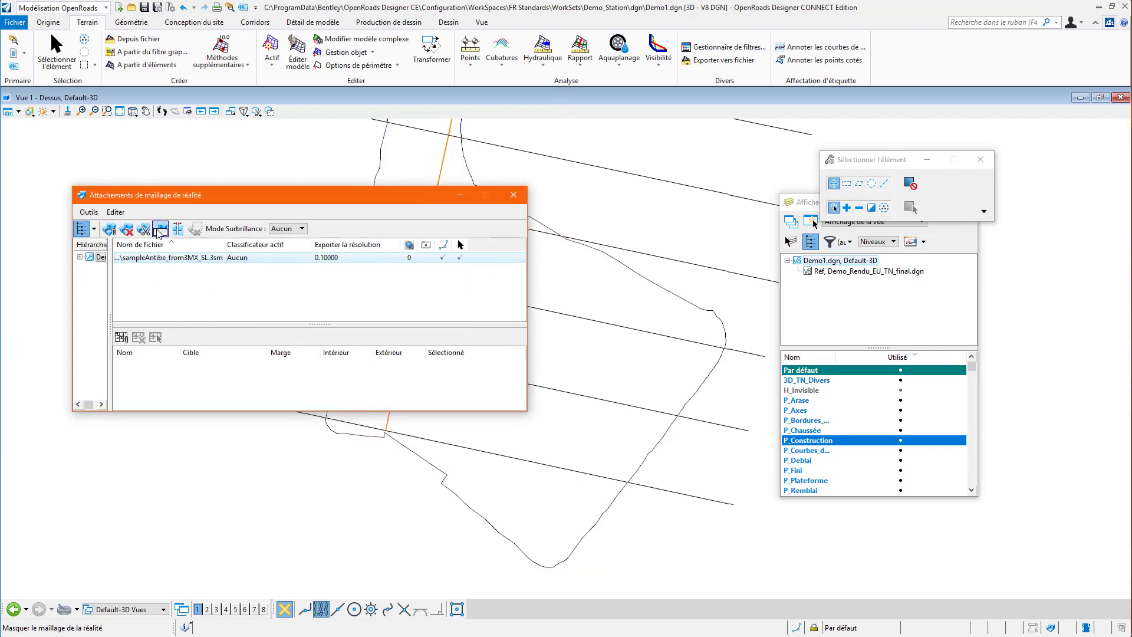
click(159, 229)
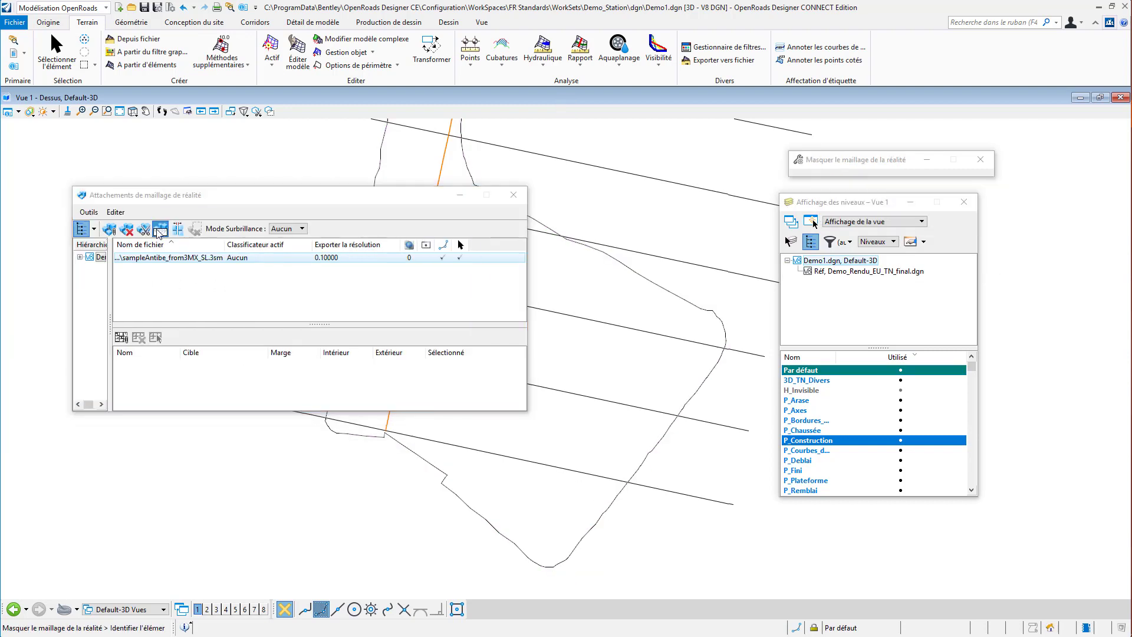
click(599, 525)
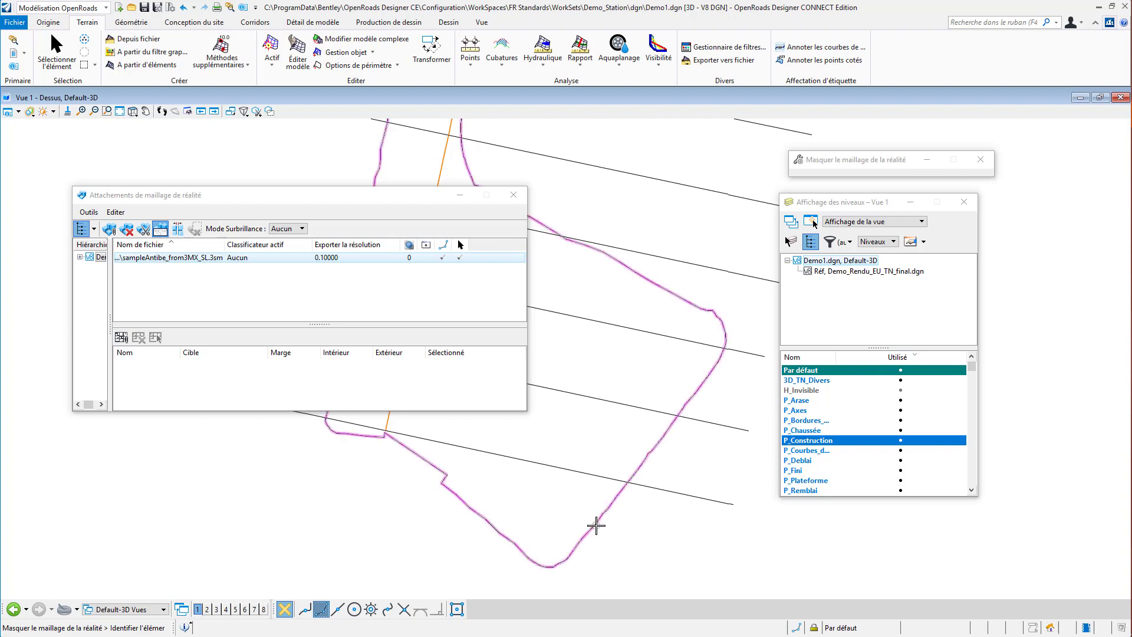
click(630, 534)
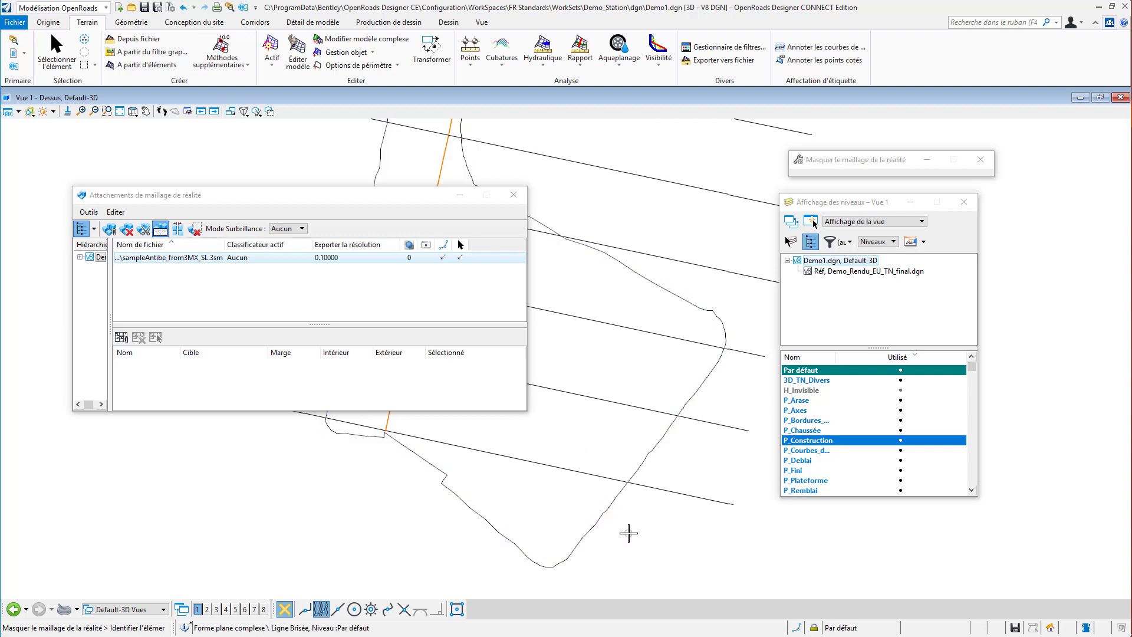
Display the 3D_TN_Divers level and the sampleAntibe_from3MX_SL.3sm reality mesh, and close the reality mesh attachments.
click(808, 380)
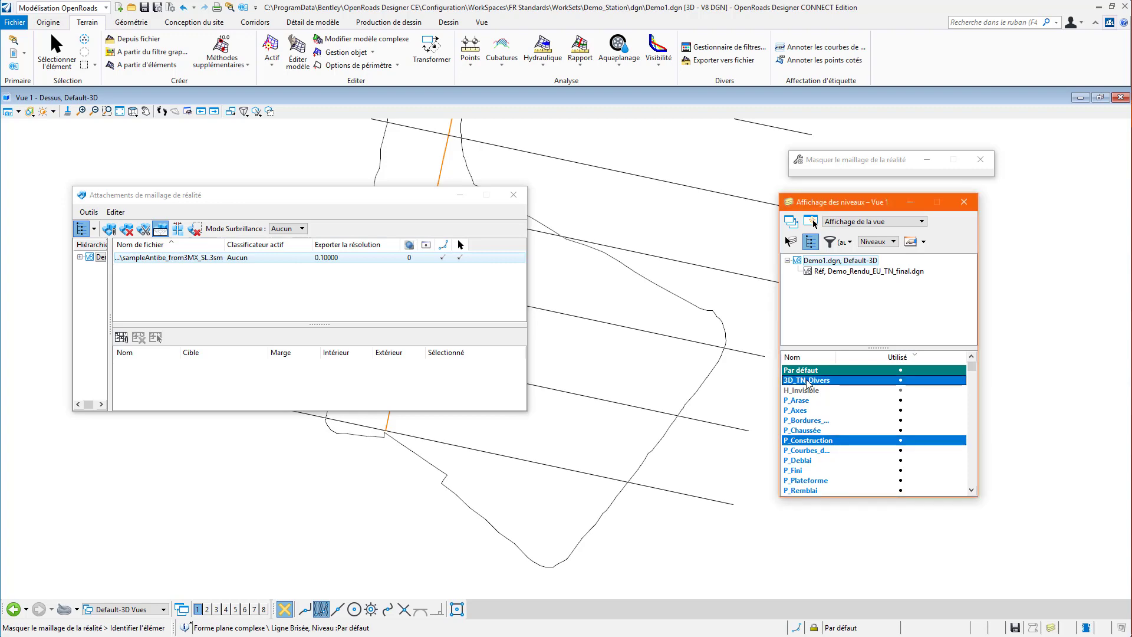
click(425, 258)
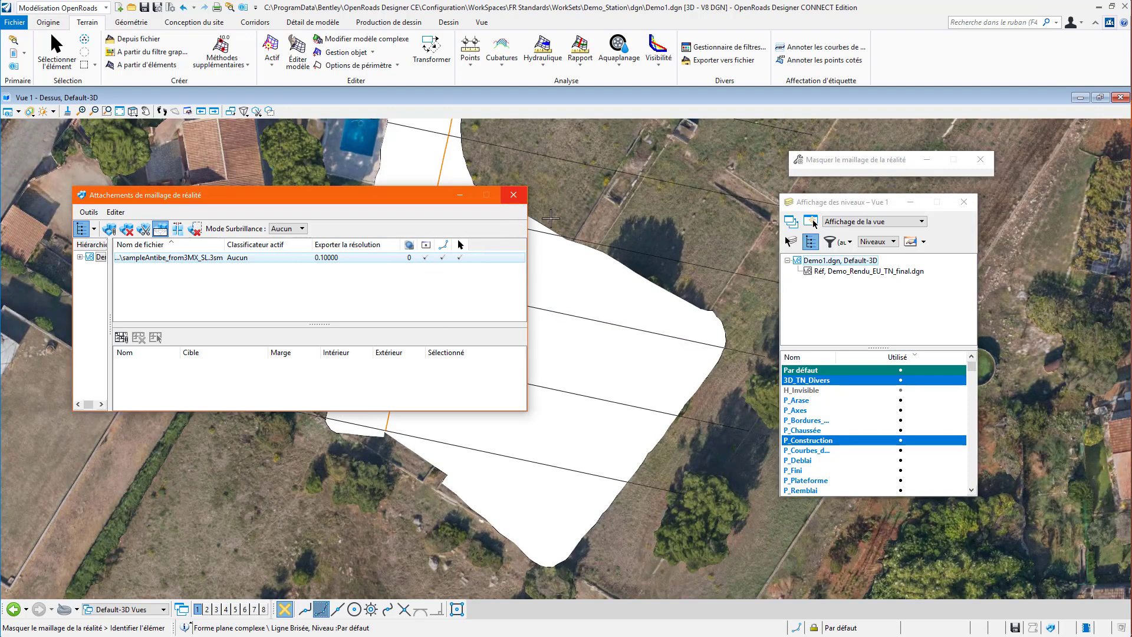
click(514, 194)
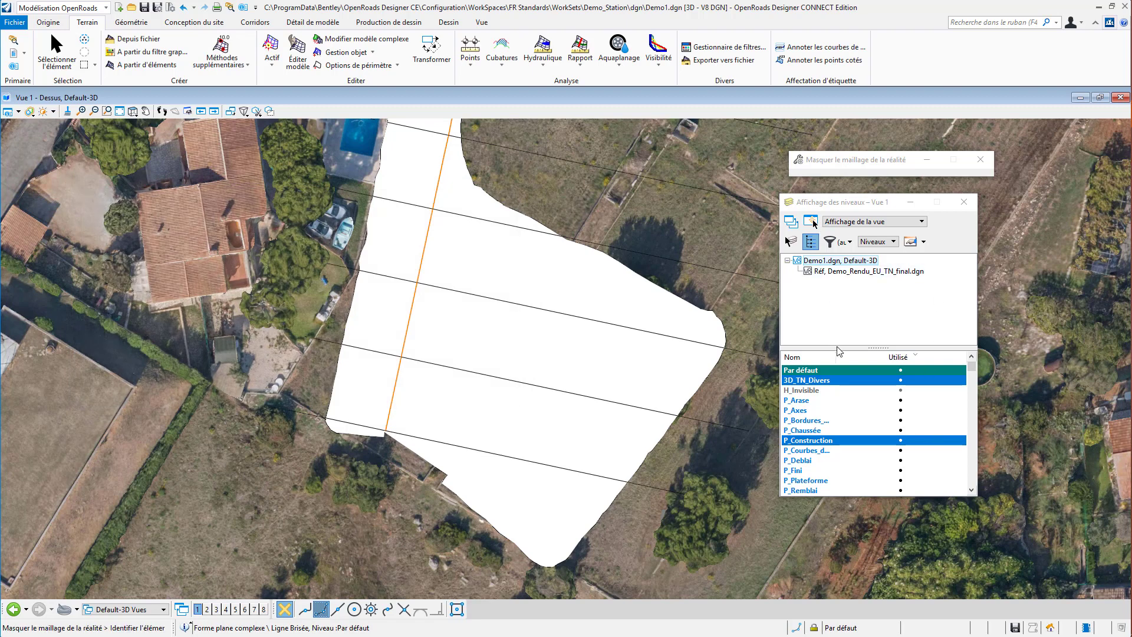
Turn all project levels back on in View 1, turn off P_Arase and P_Courbes_d..., and close the level display.
drag(839, 349, 837, 281)
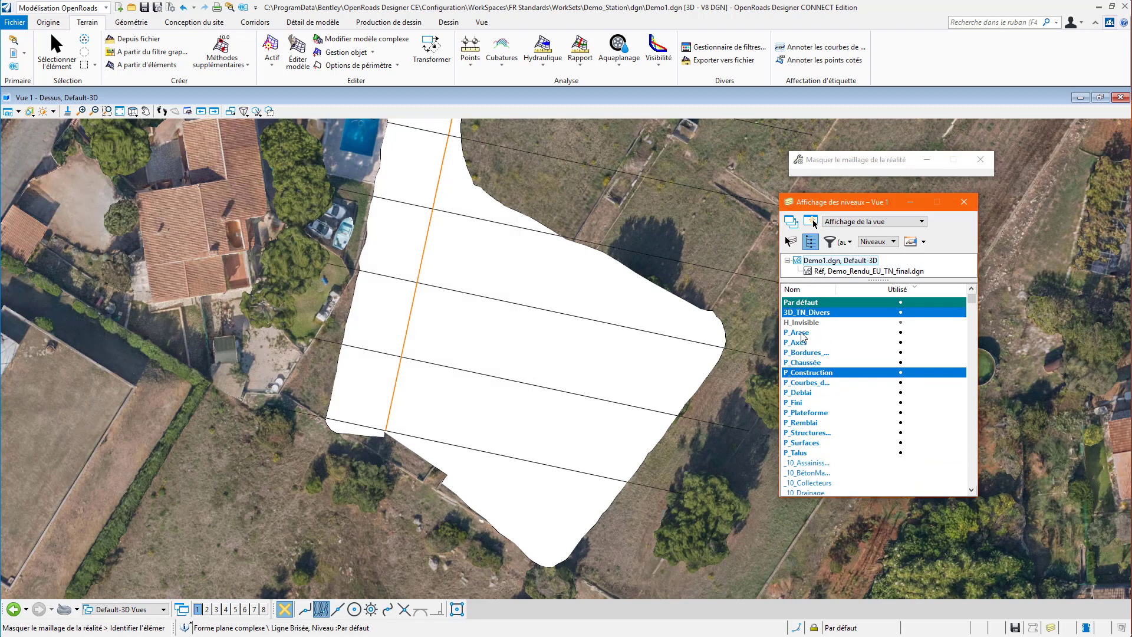
key(ctrl+a)
scroll(811, 323, down, 2)
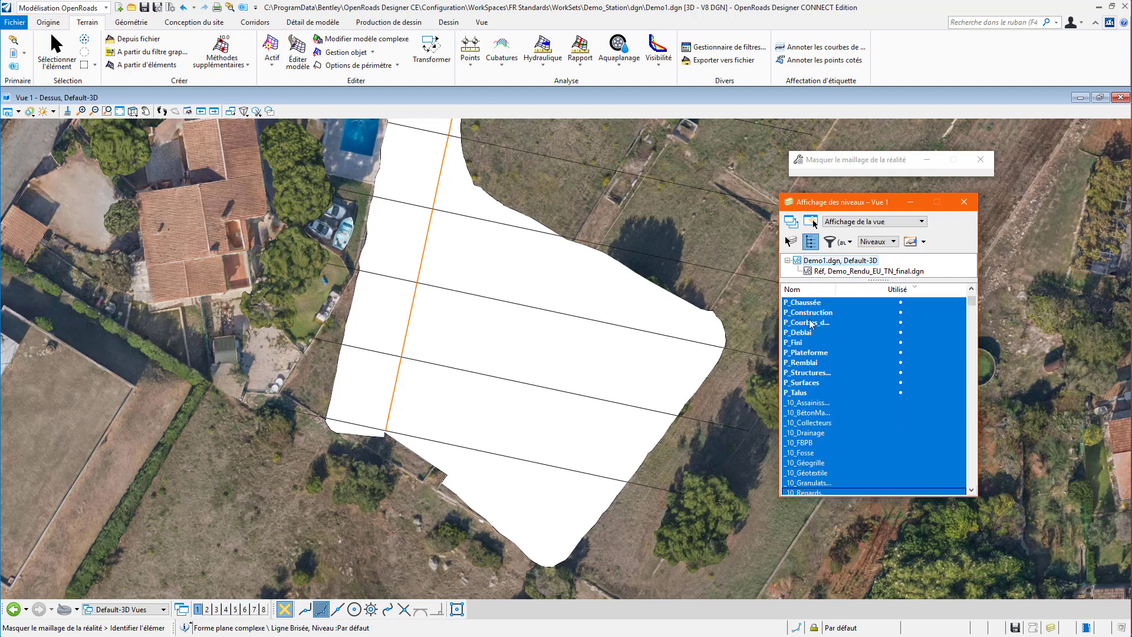
scroll(814, 327, up, 2)
click(804, 332)
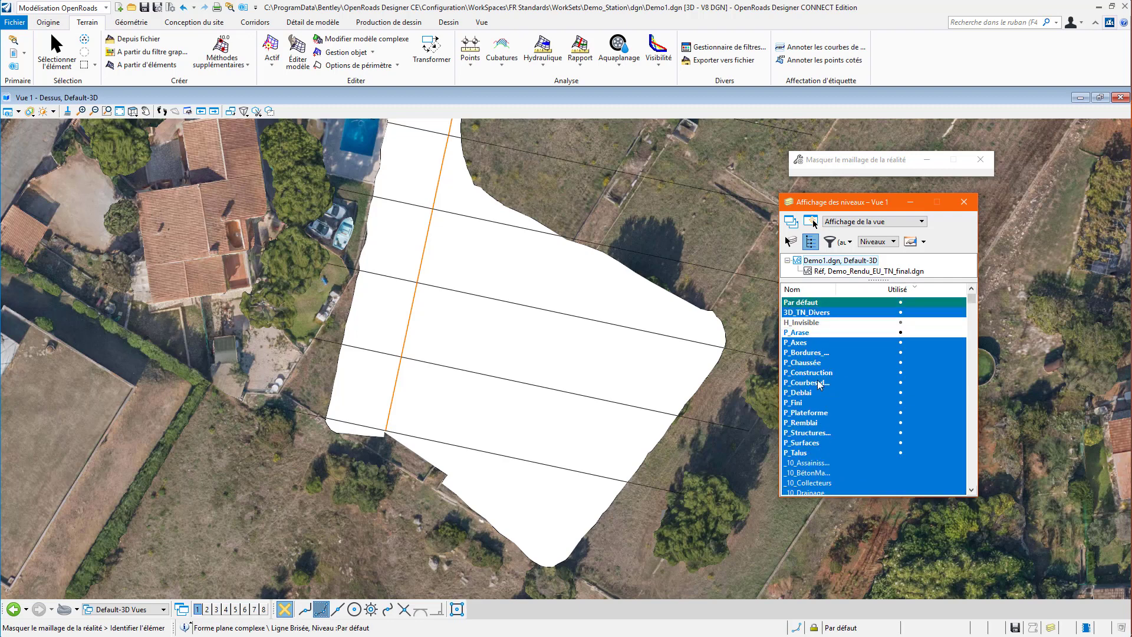
click(818, 382)
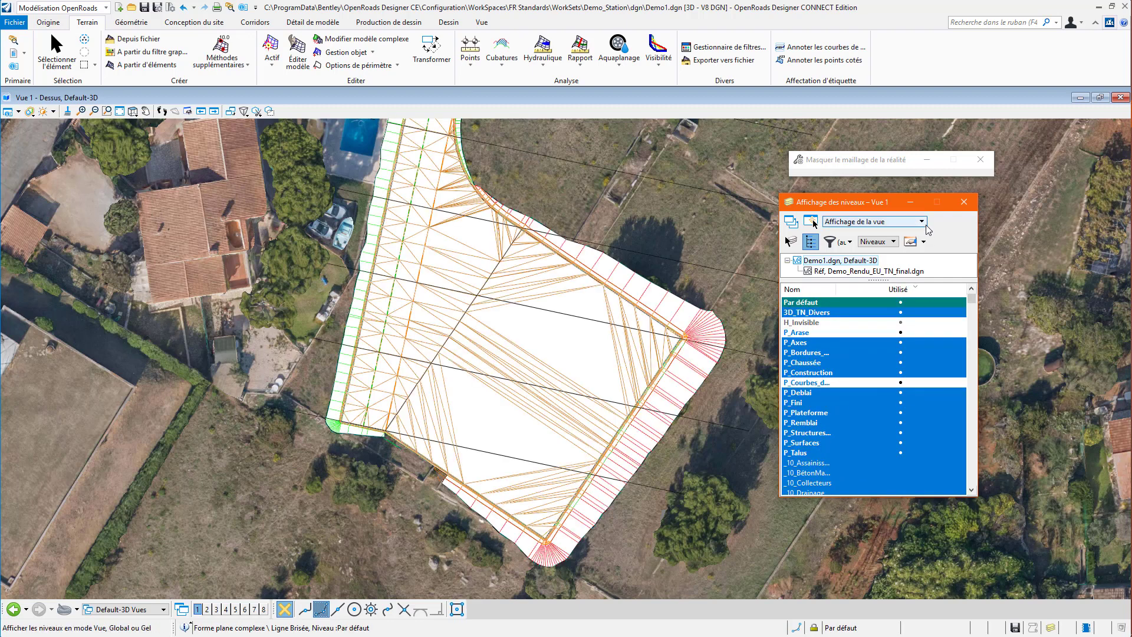
click(963, 203)
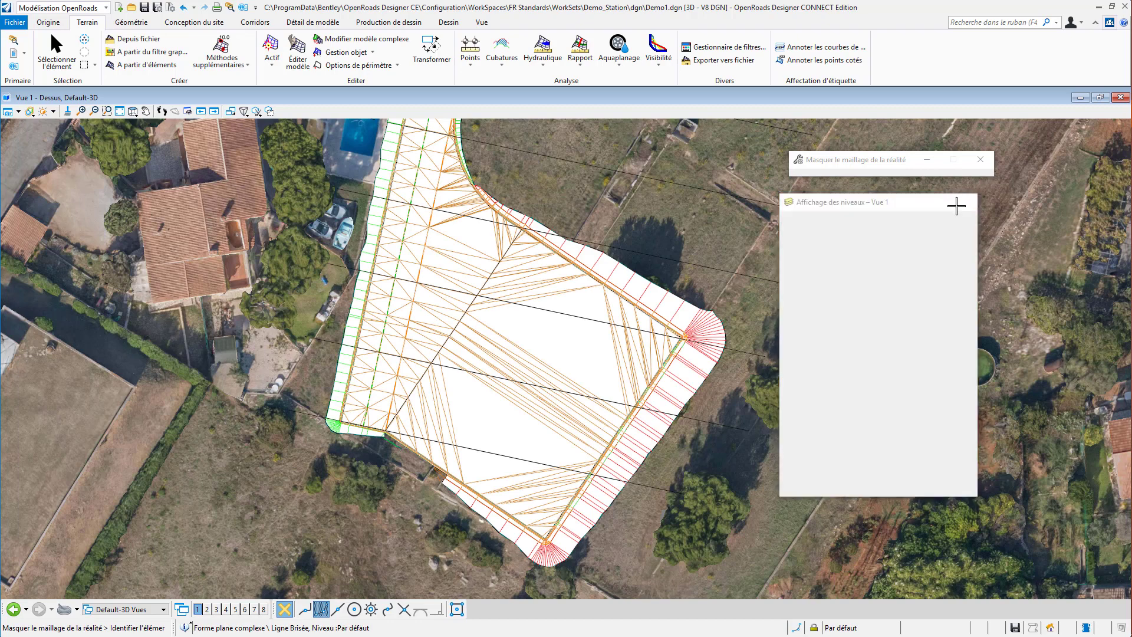
Set the view's display style to En Continu, disable the default lighting and exit the mesh masking command.
click(29, 112)
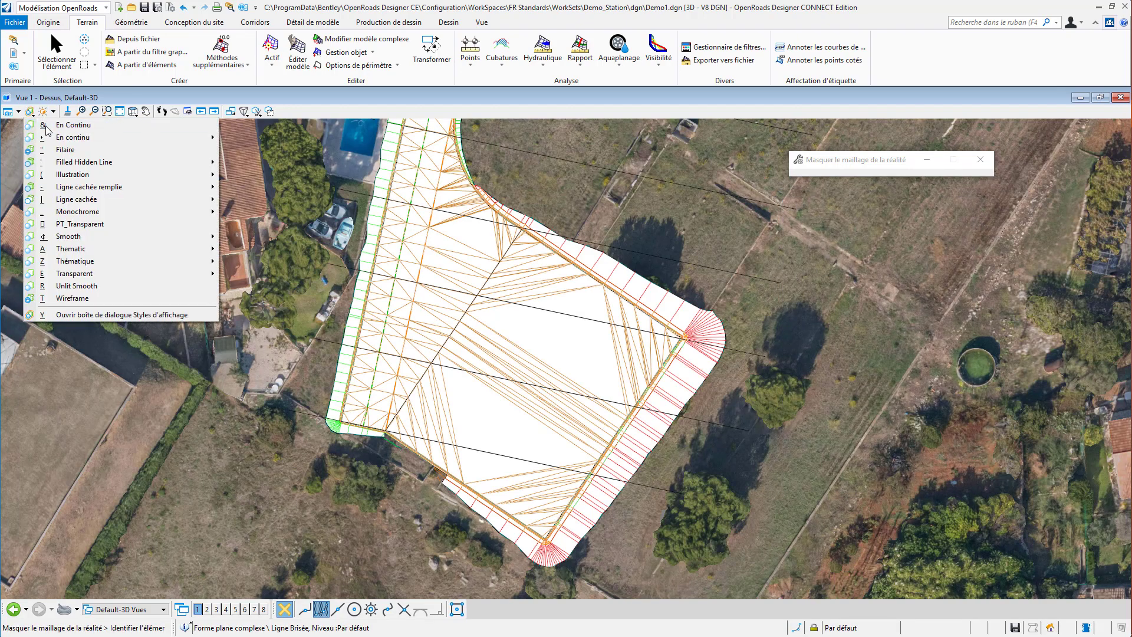
click(46, 126)
click(44, 112)
click(51, 130)
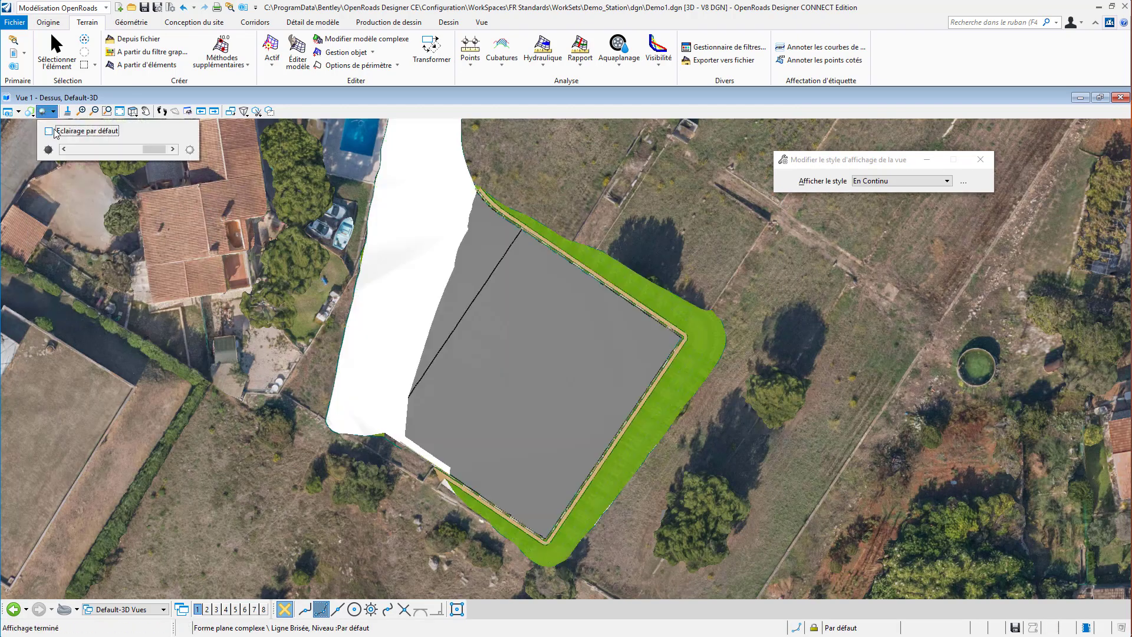
click(421, 317)
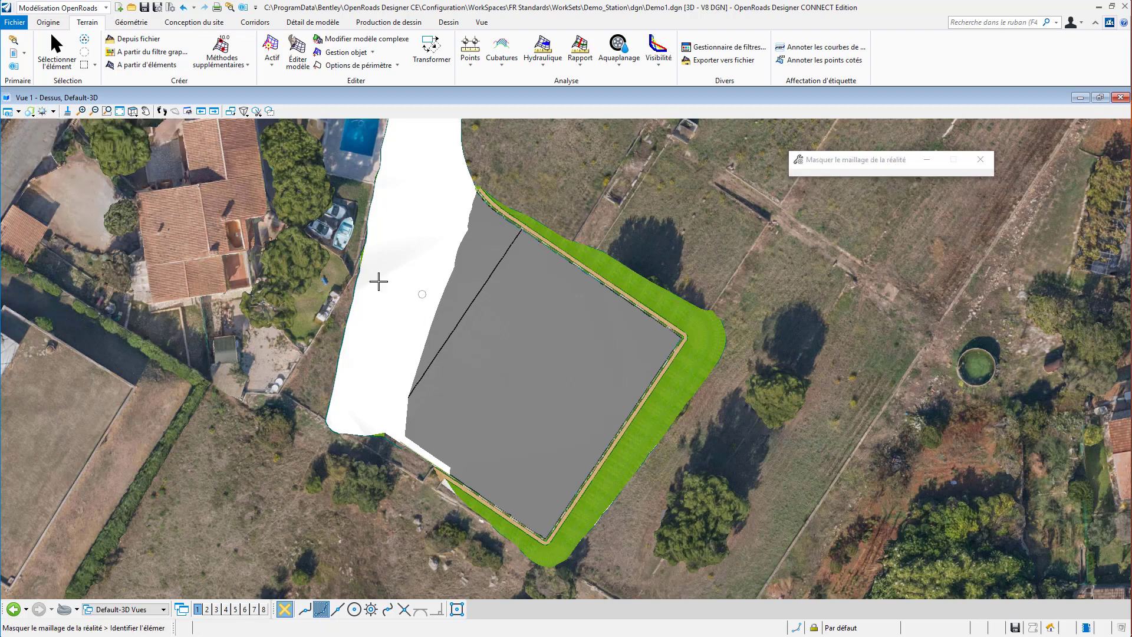
key(Escape)
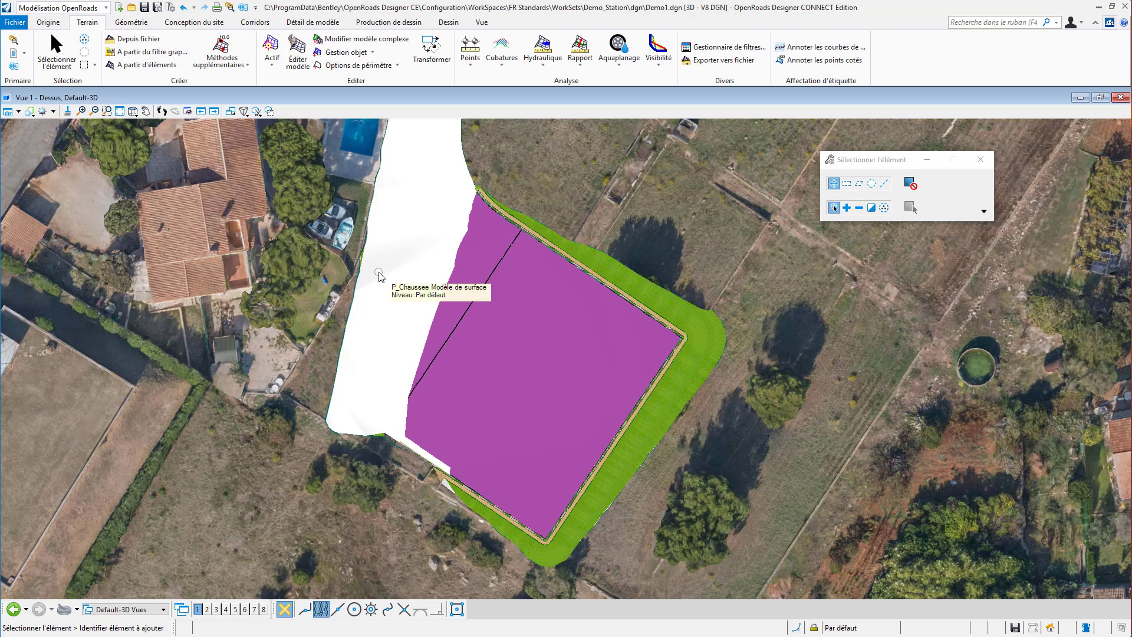
Make _10_BétonMaigre the active level and turn off the Par défaut level in View 1.
key(ctrl+e)
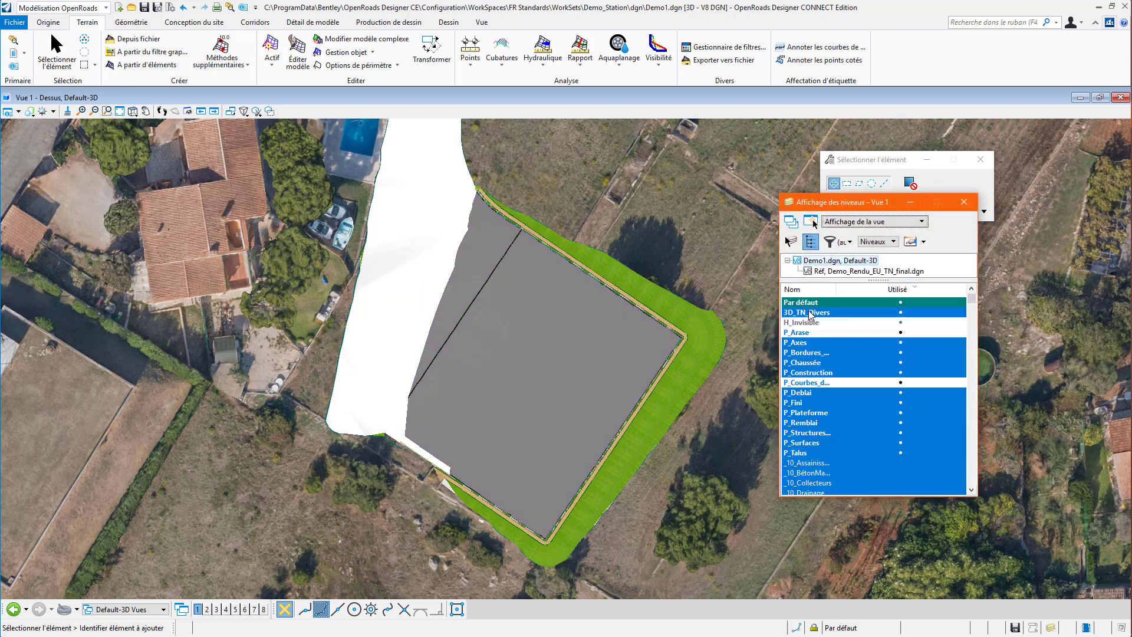
right_click(838, 472)
click(866, 469)
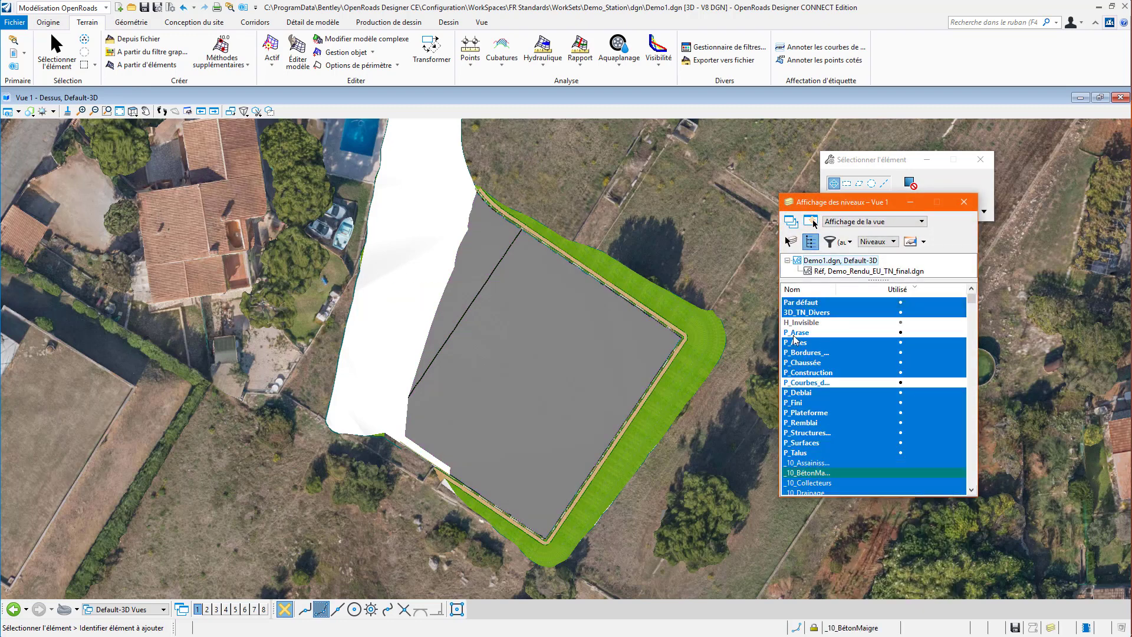
click(797, 302)
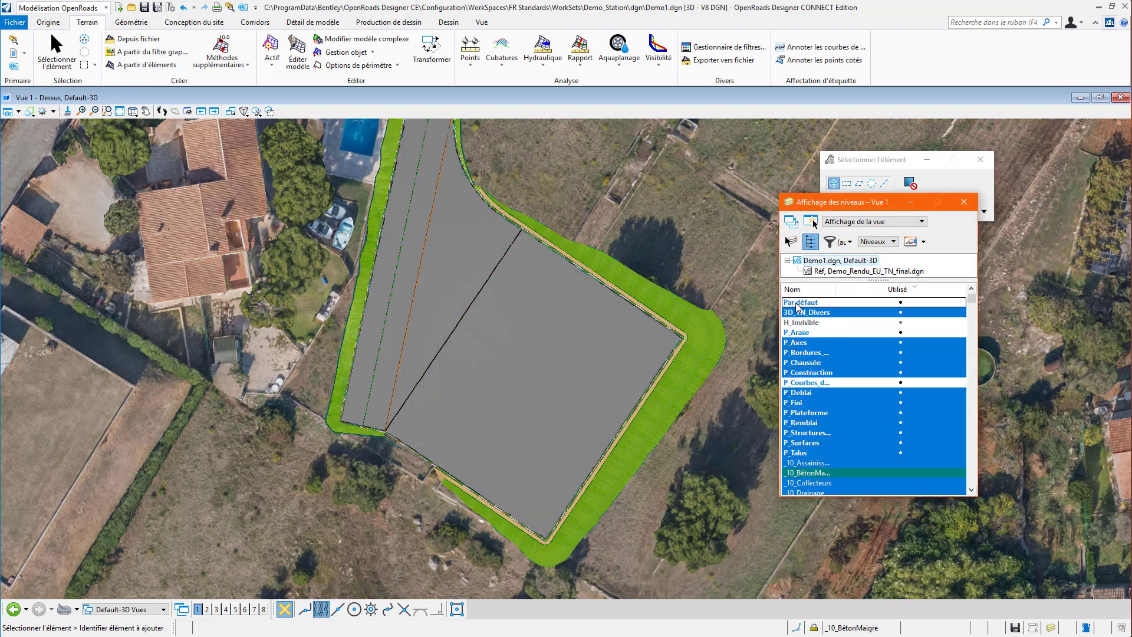
Close the level display and rotate View 1 to a closer oblique 3D view of the platform and access road.
click(961, 203)
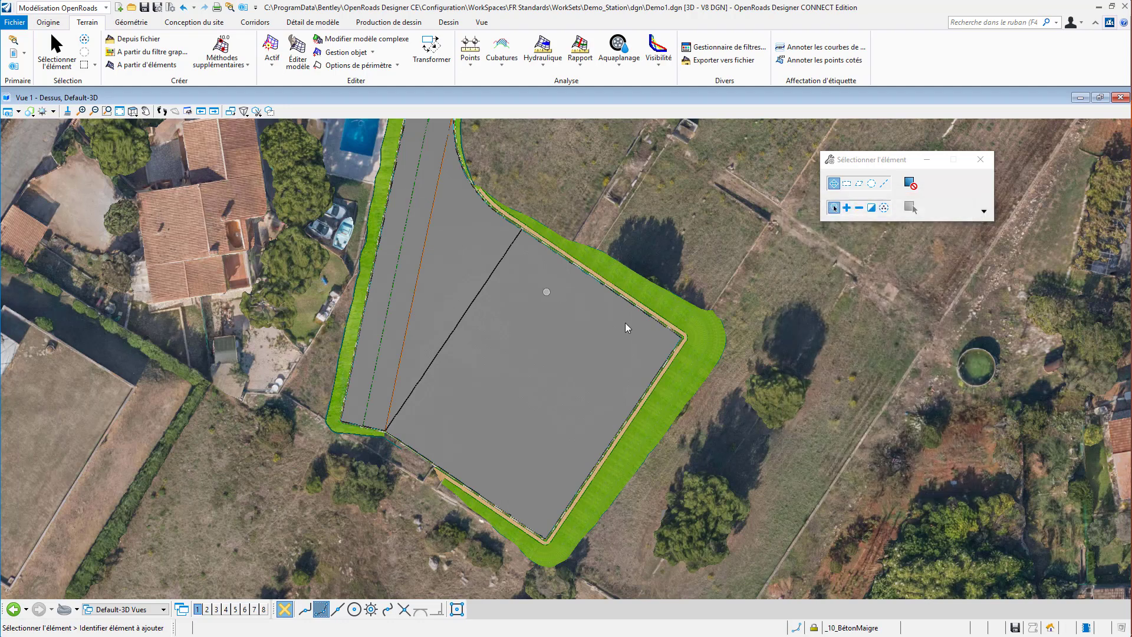
click(146, 111)
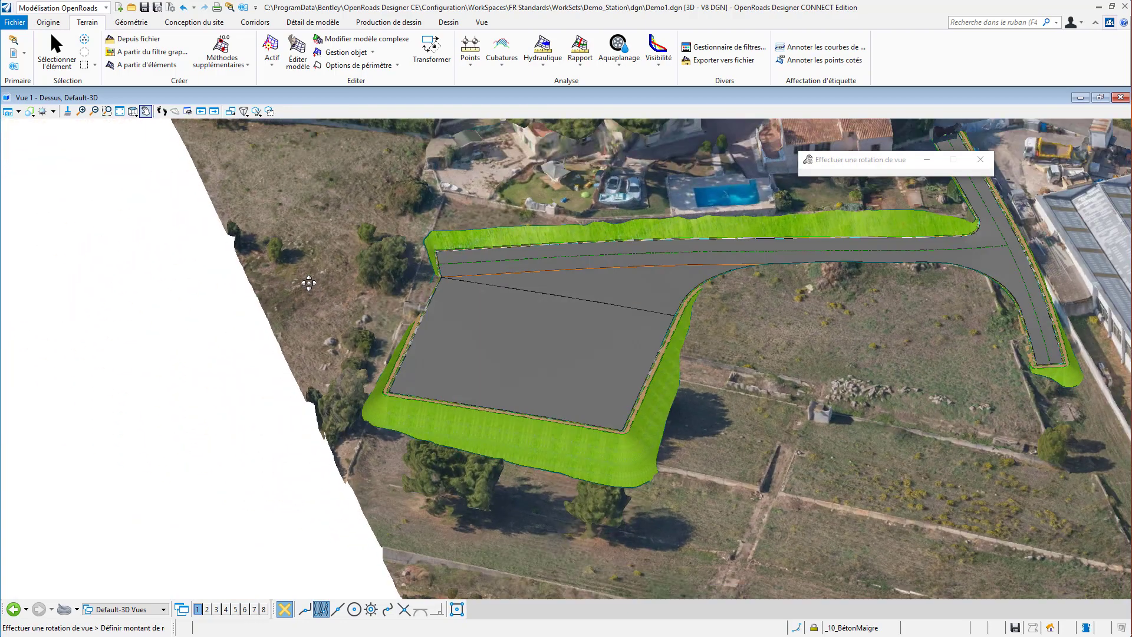
click(301, 277)
middle_drag(480, 368, 398, 374)
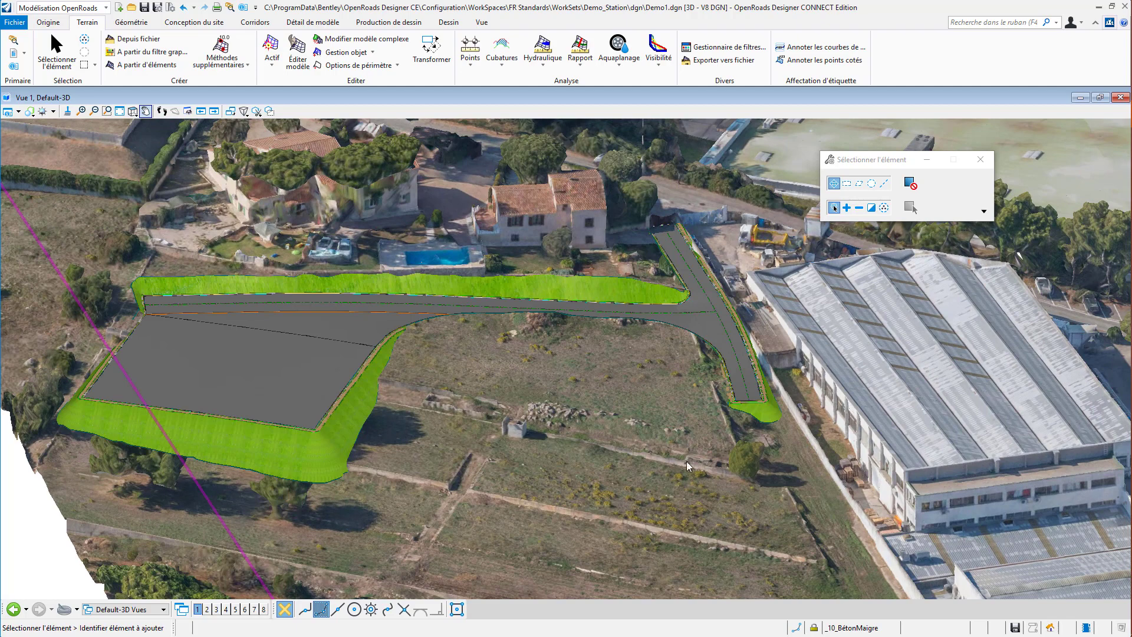
shift+middle_drag(686, 461, 630, 458)
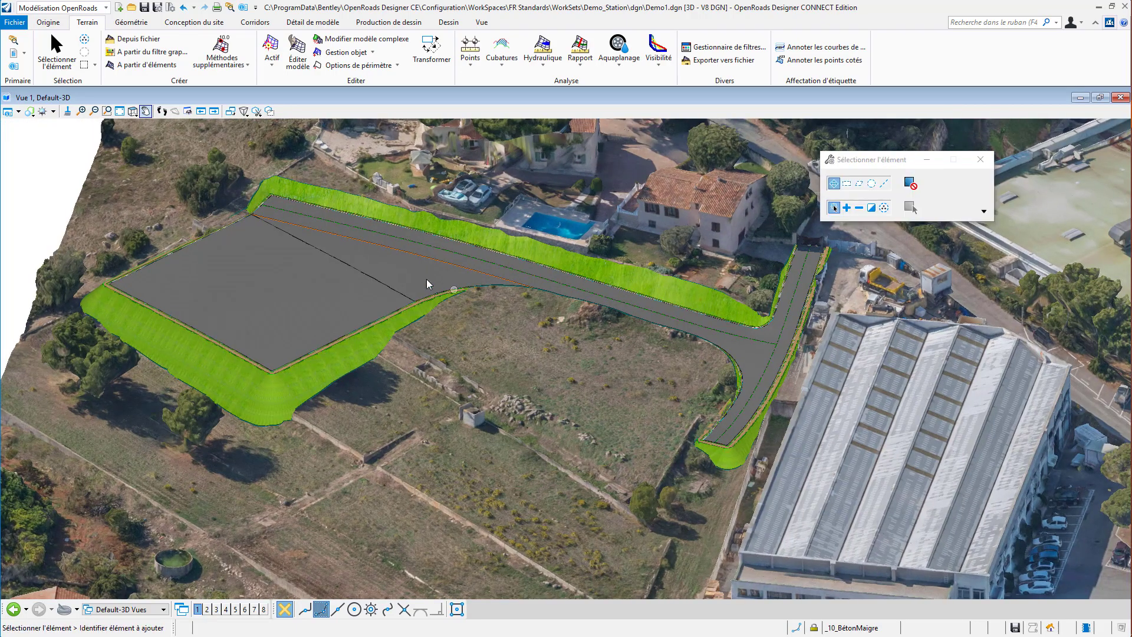
scroll(260, 253, up, 1)
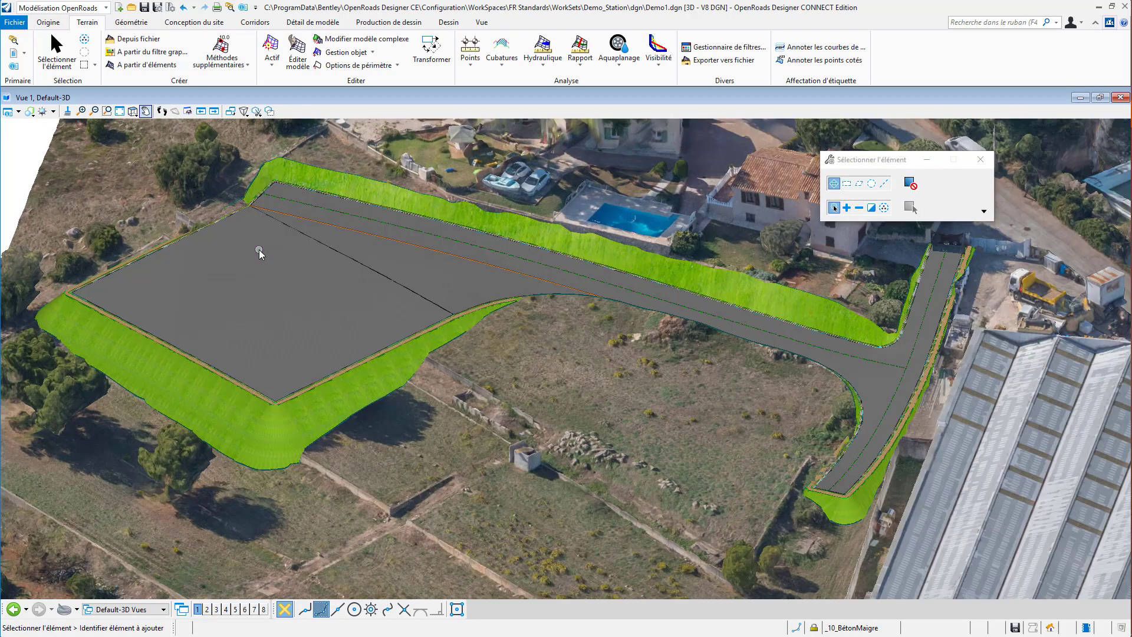
Switch the active workflow from OpenRoads modelling to Visualisation.
click(65, 7)
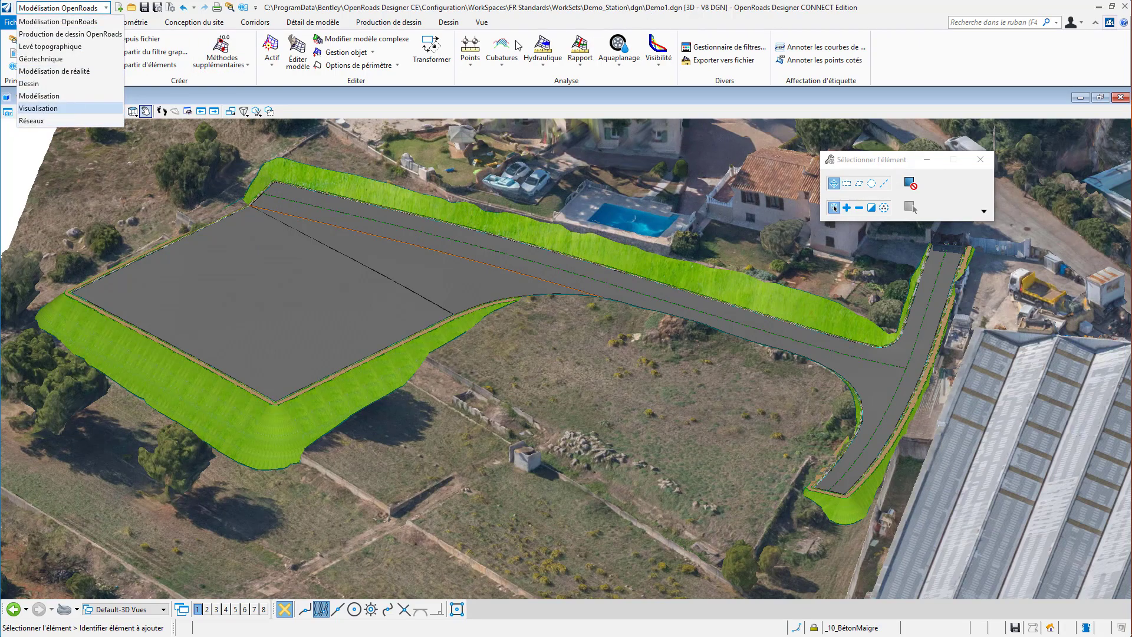
key(Return)
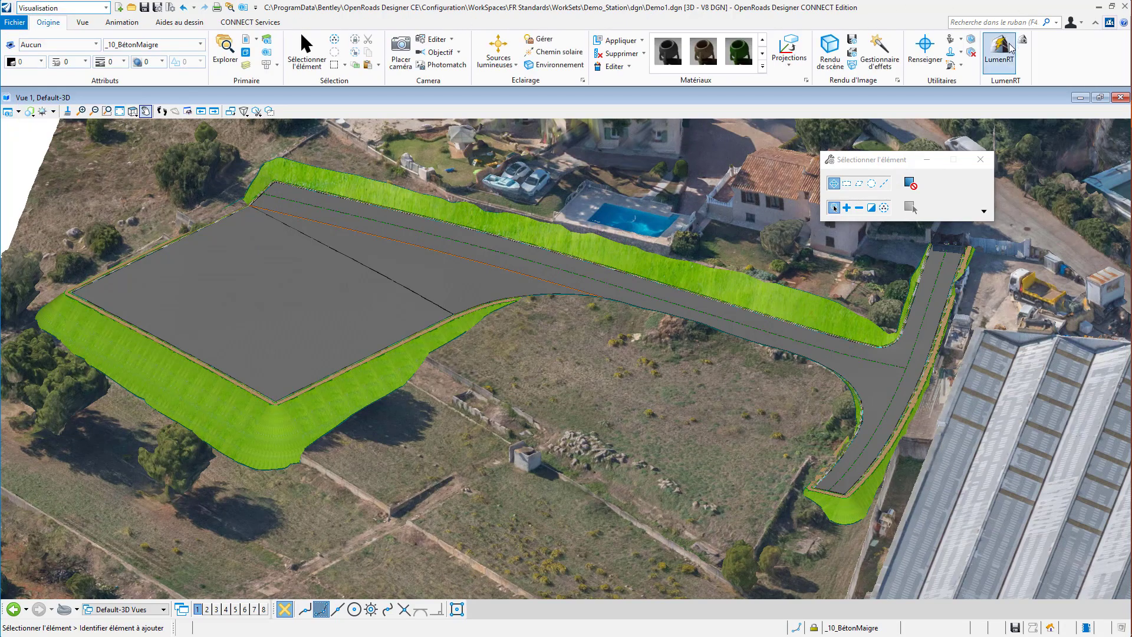